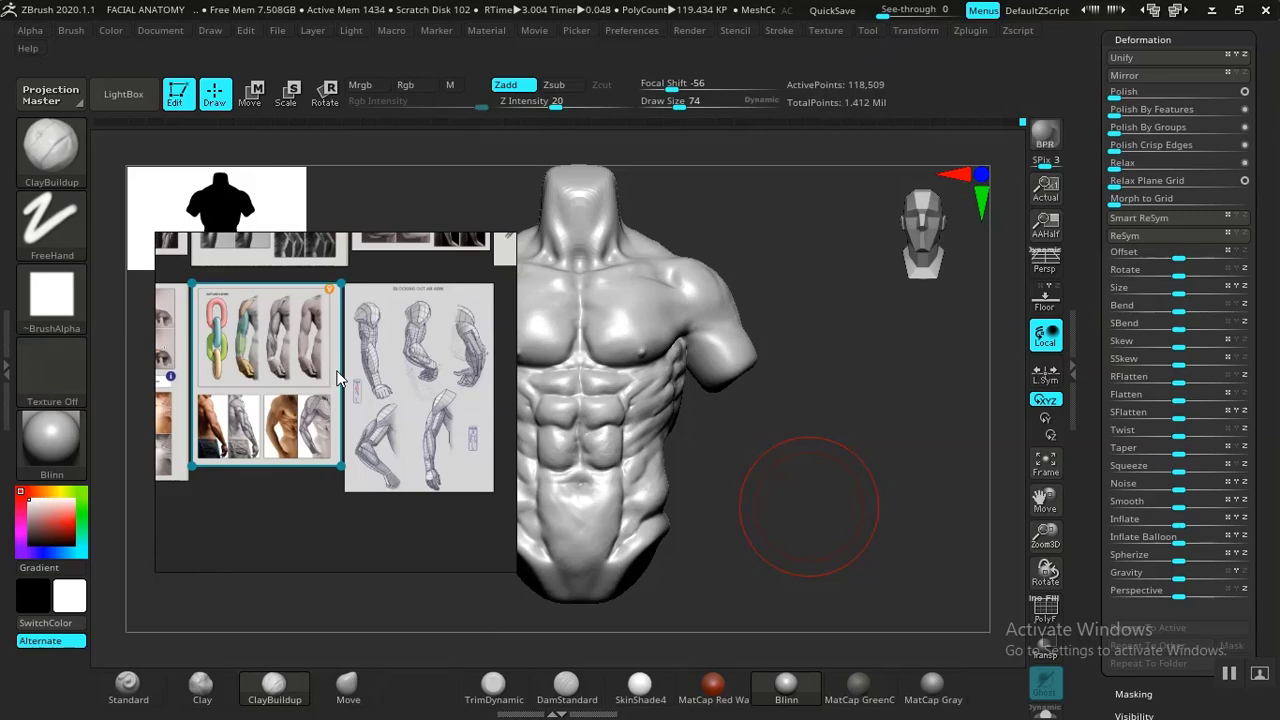
Examine the arm references, focusing on the "Just like a chain" breakdown of the arm's segments and muscles.
scroll(365, 385, up, 2)
scroll(365, 383, up, 3)
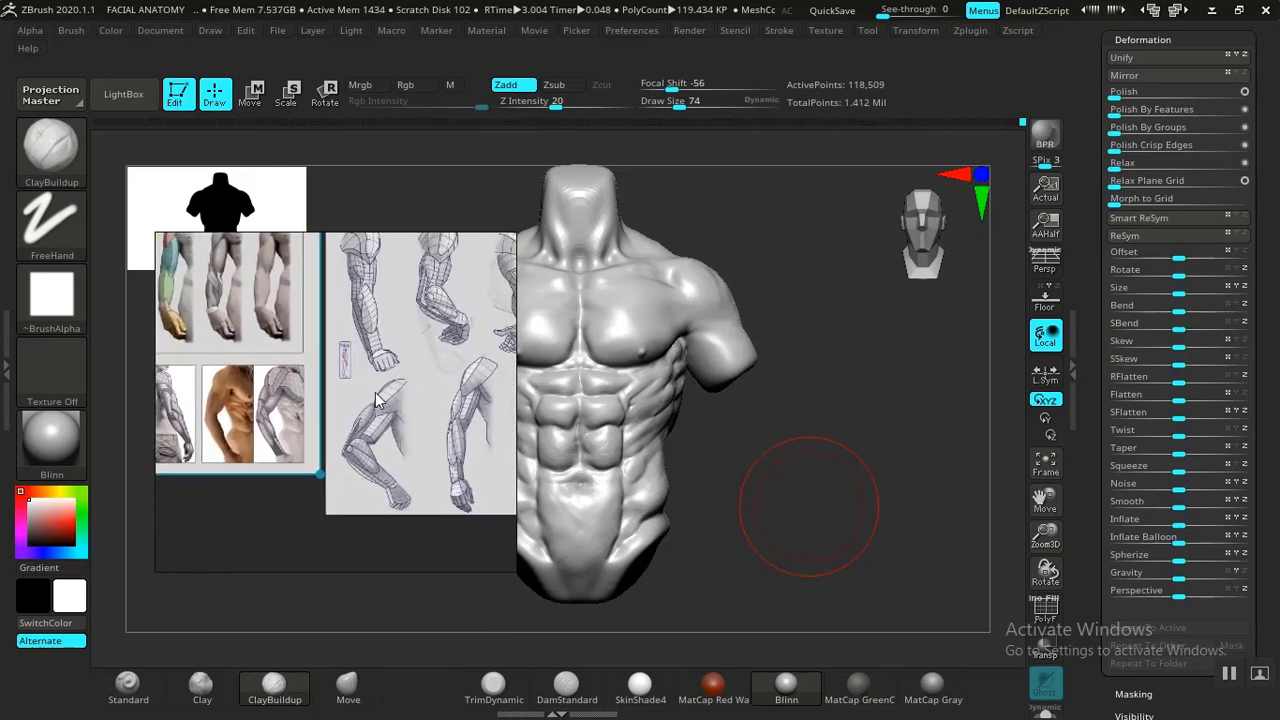
scroll(375, 392, up, 3)
scroll(380, 400, down, 1)
middle_drag(372, 386, 434, 432)
scroll(434, 432, down, 1)
middle_drag(318, 350, 402, 399)
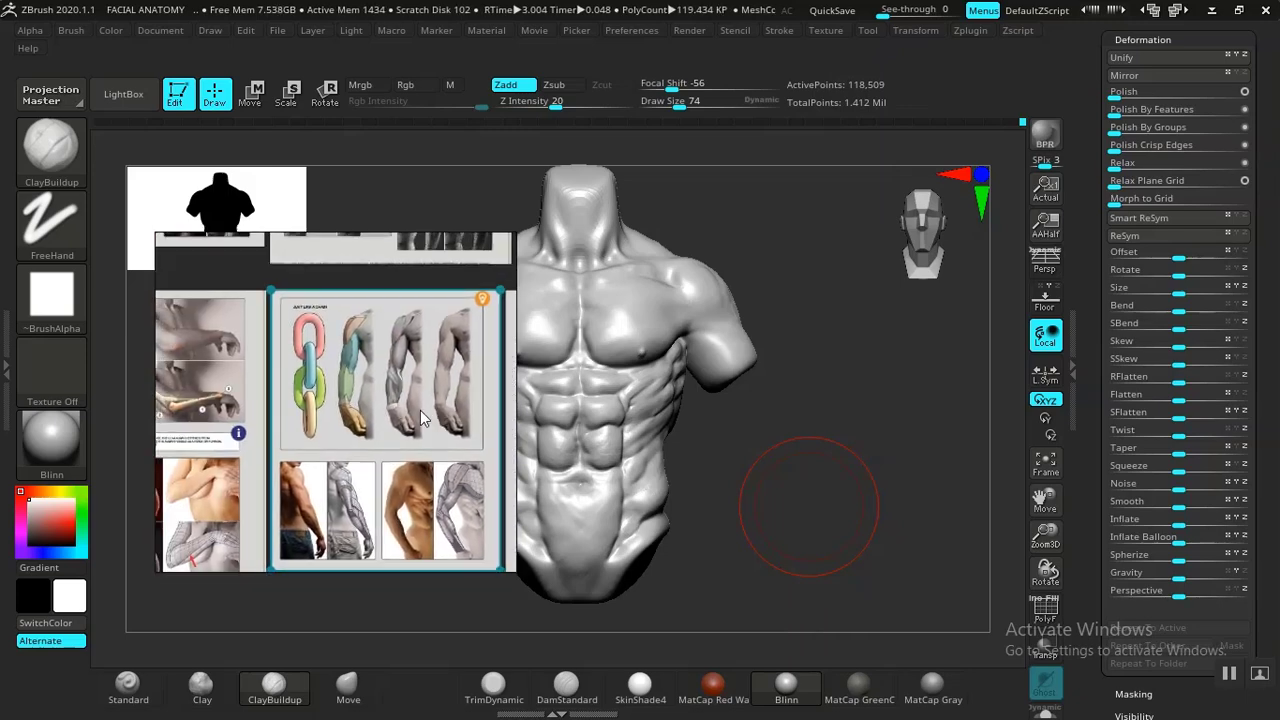
scroll(365, 391, up, 3)
scroll(377, 384, down, 1)
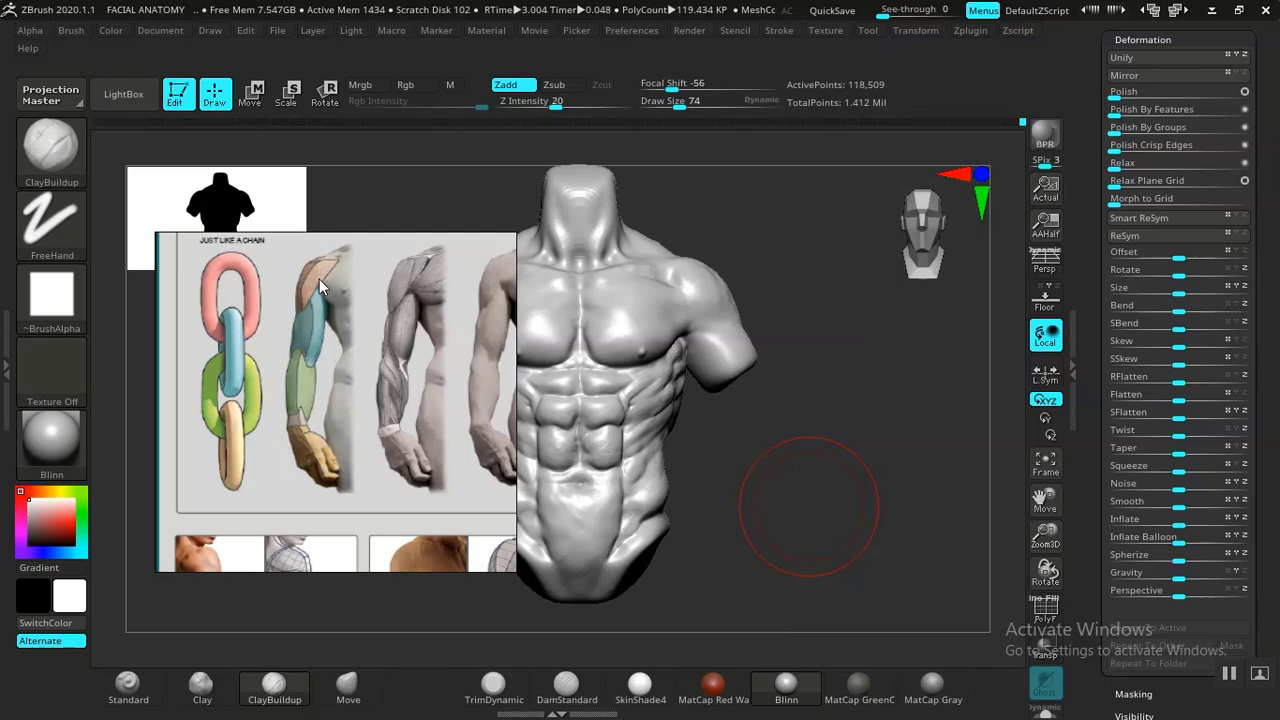
drag(791, 302, 734, 309)
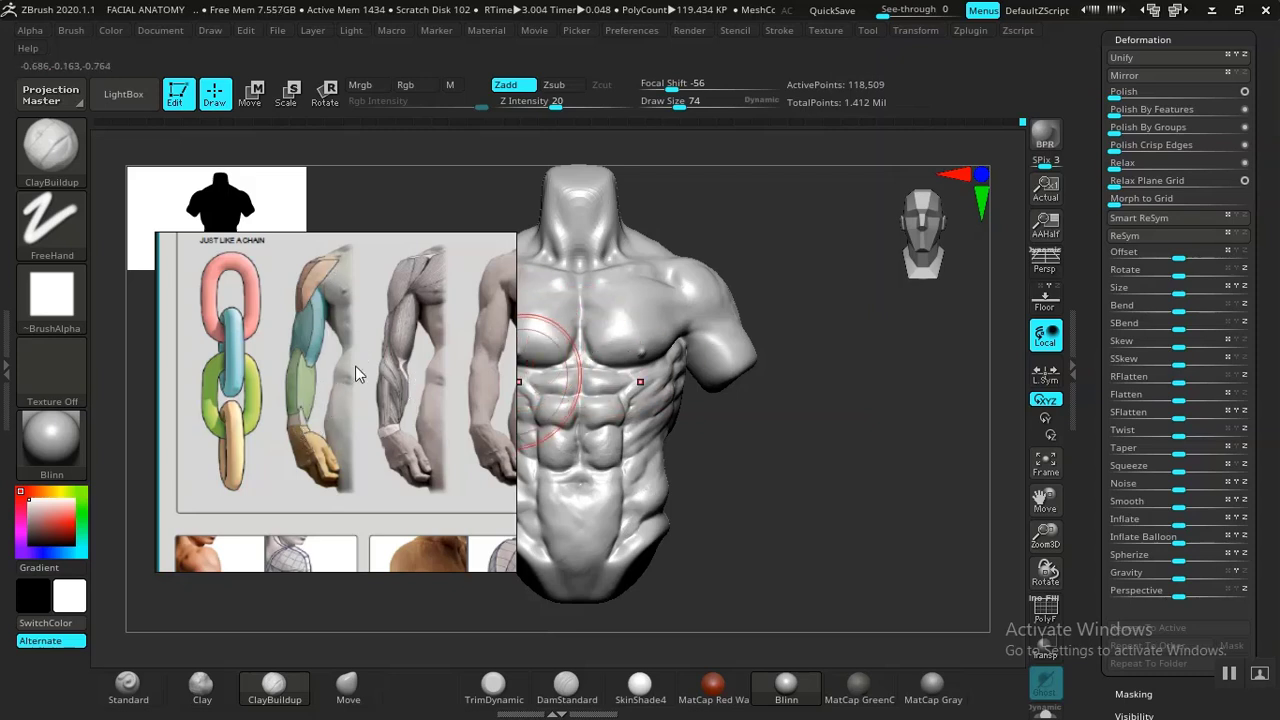
drag(393, 399, 332, 400)
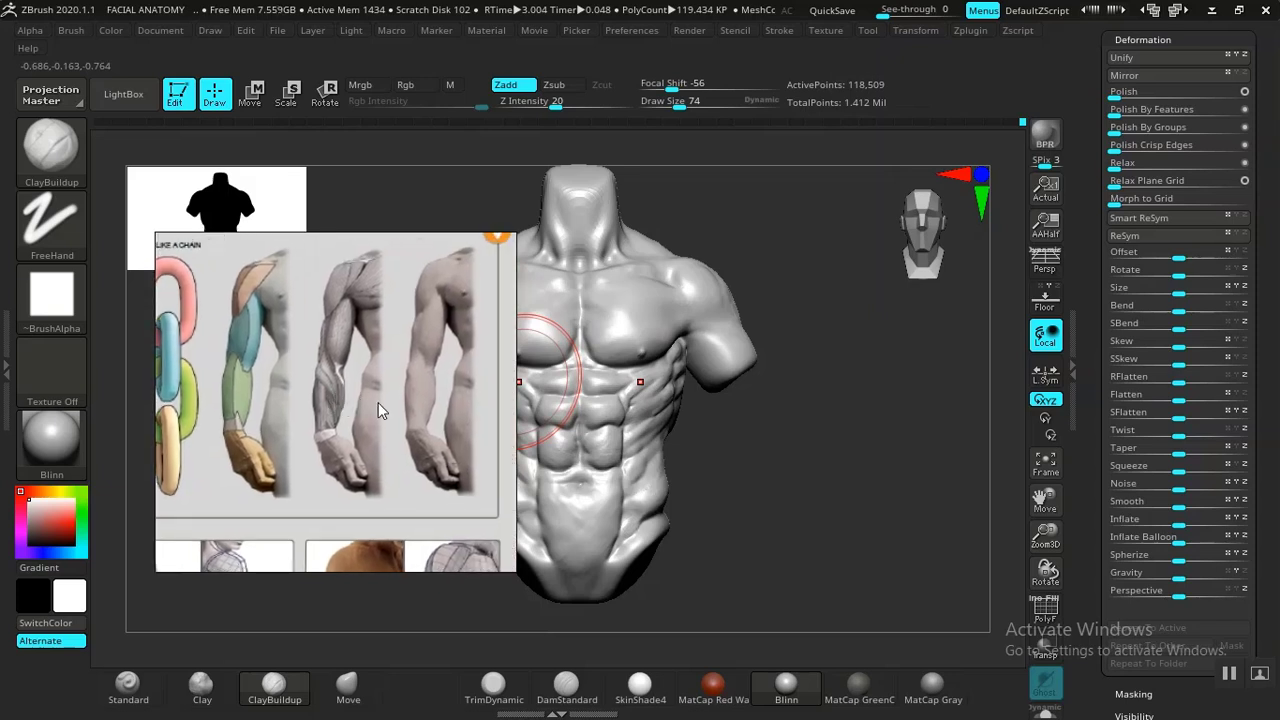
Move the reference window clear of the torso and frame the chain diagram with its arm studies.
mouse_move(383, 407)
middle_down()
mouse_move(314, 370)
mouse_move(383, 407)
middle_up()
right_drag(375, 393, 294, 314)
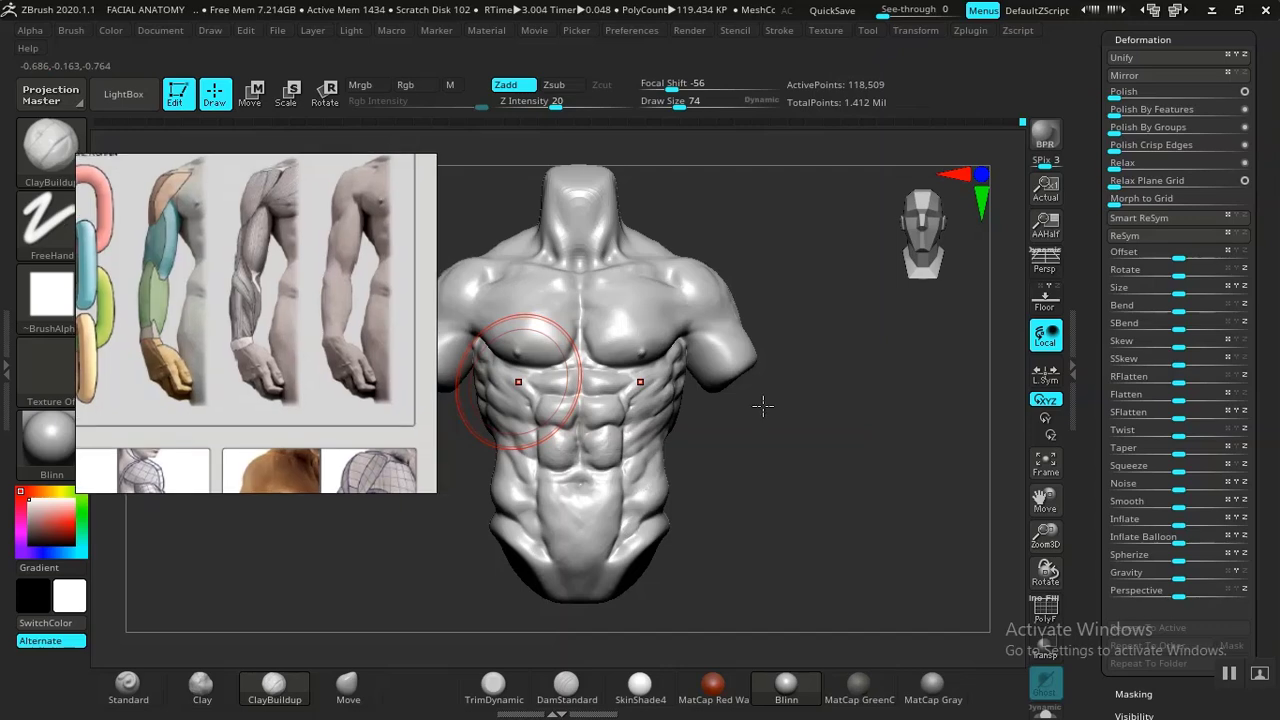
drag(876, 440, 820, 486)
middle_drag(230, 340, 259, 394)
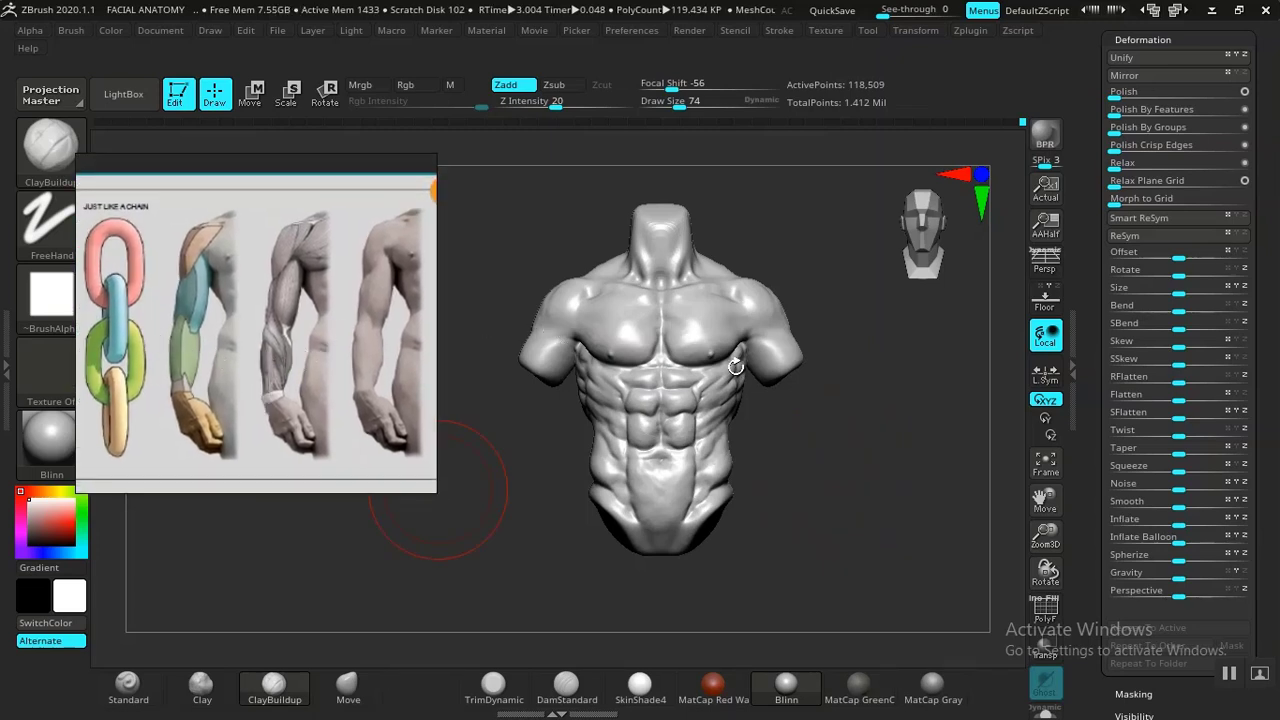
Append a Cylinder3D primitive as a new subtool alongside the torso.
alt+drag(586, 434, 597, 540)
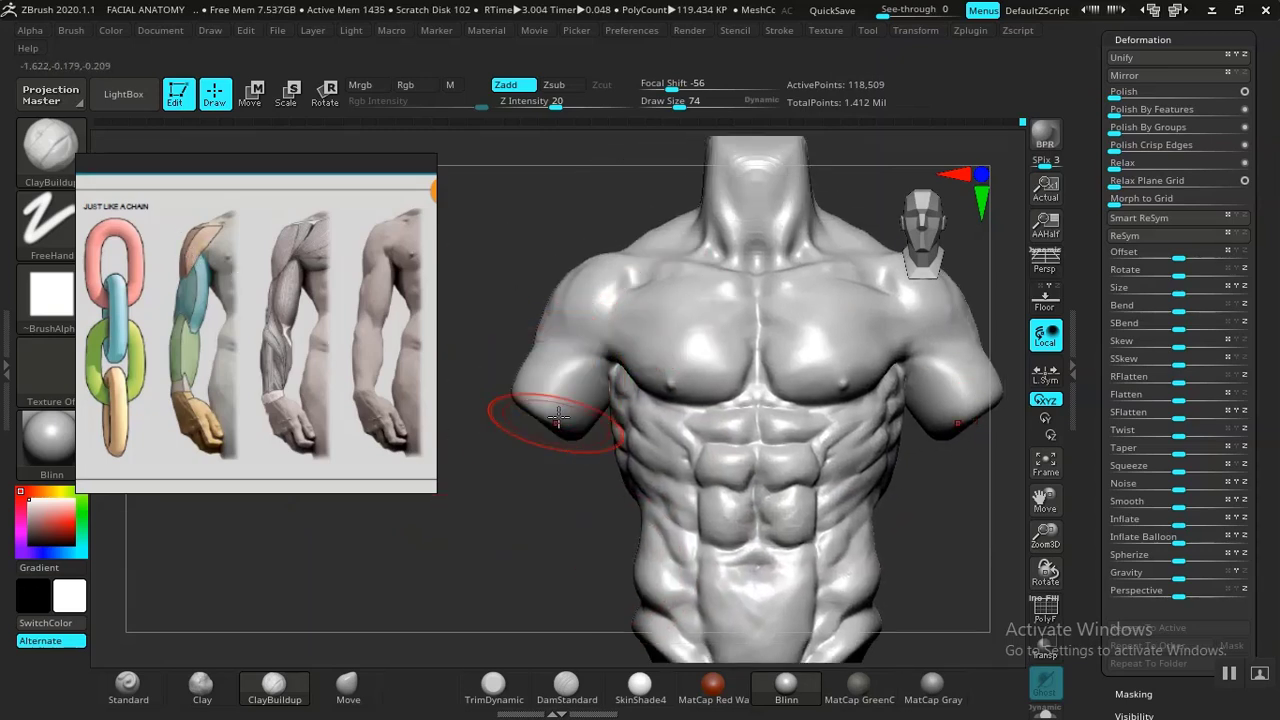
alt+drag(547, 526, 535, 462)
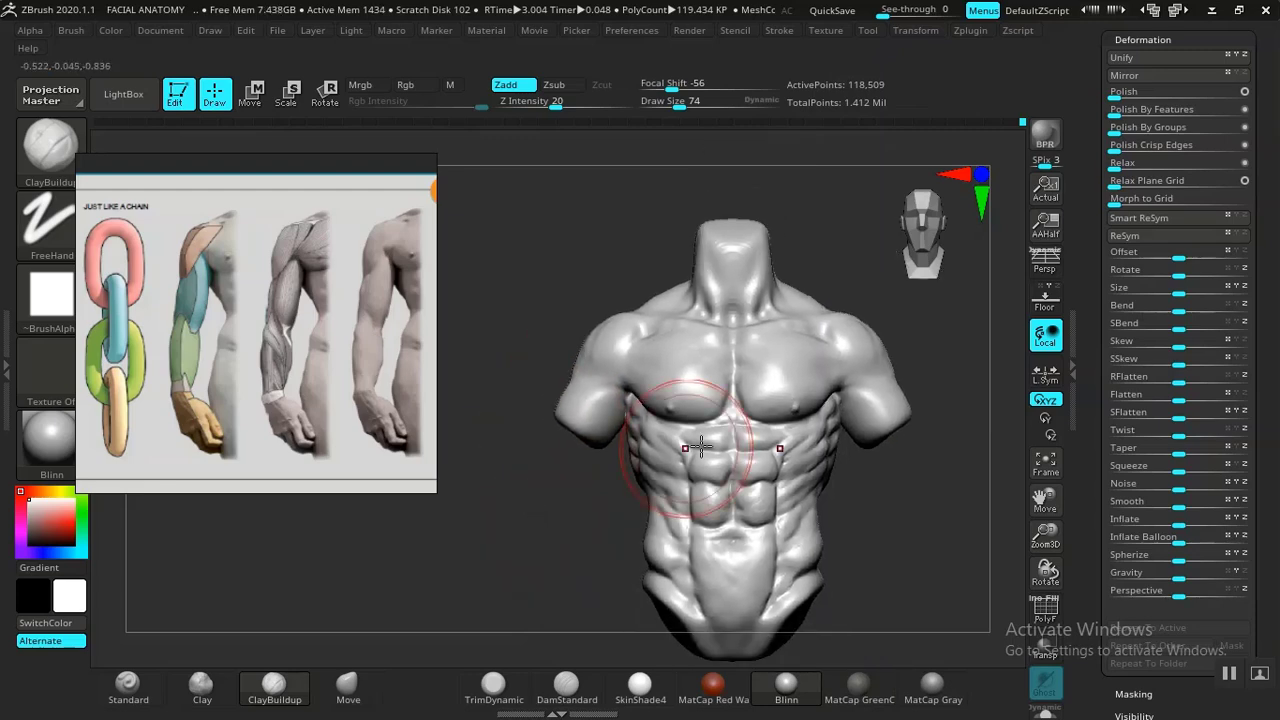
alt+drag(891, 467, 808, 442)
drag(1097, 247, 1111, 395)
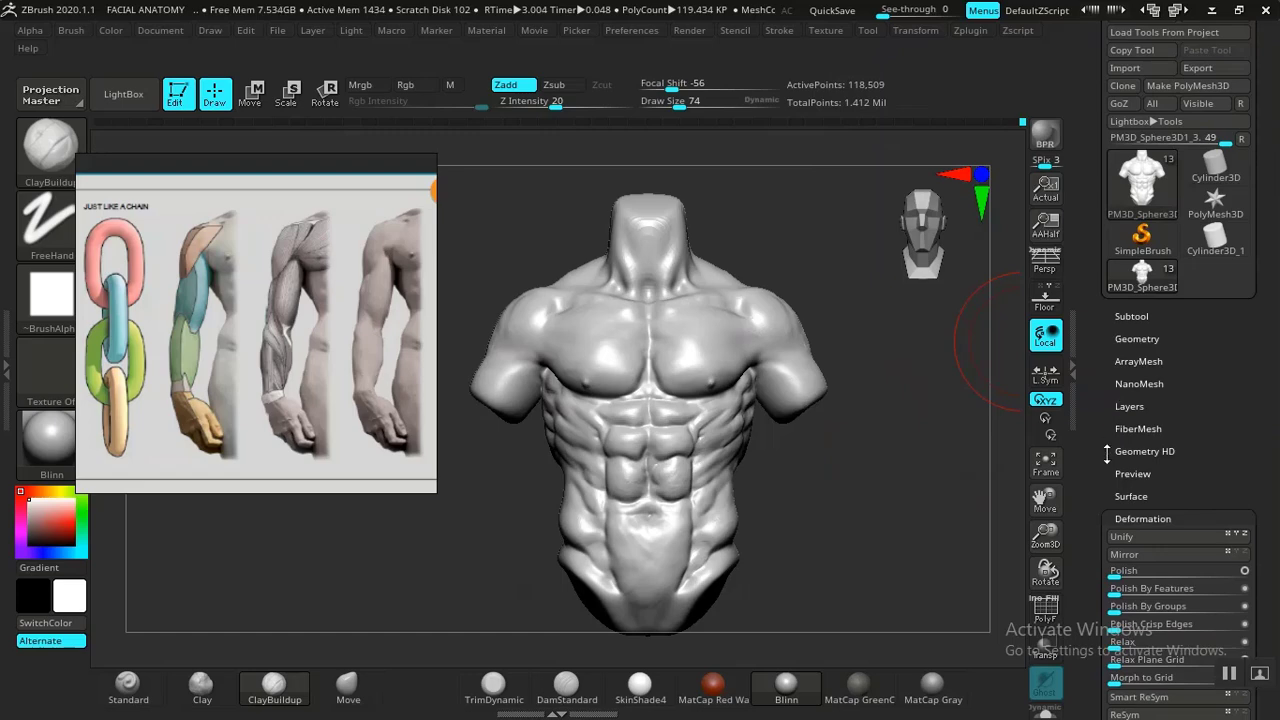
click(1132, 301)
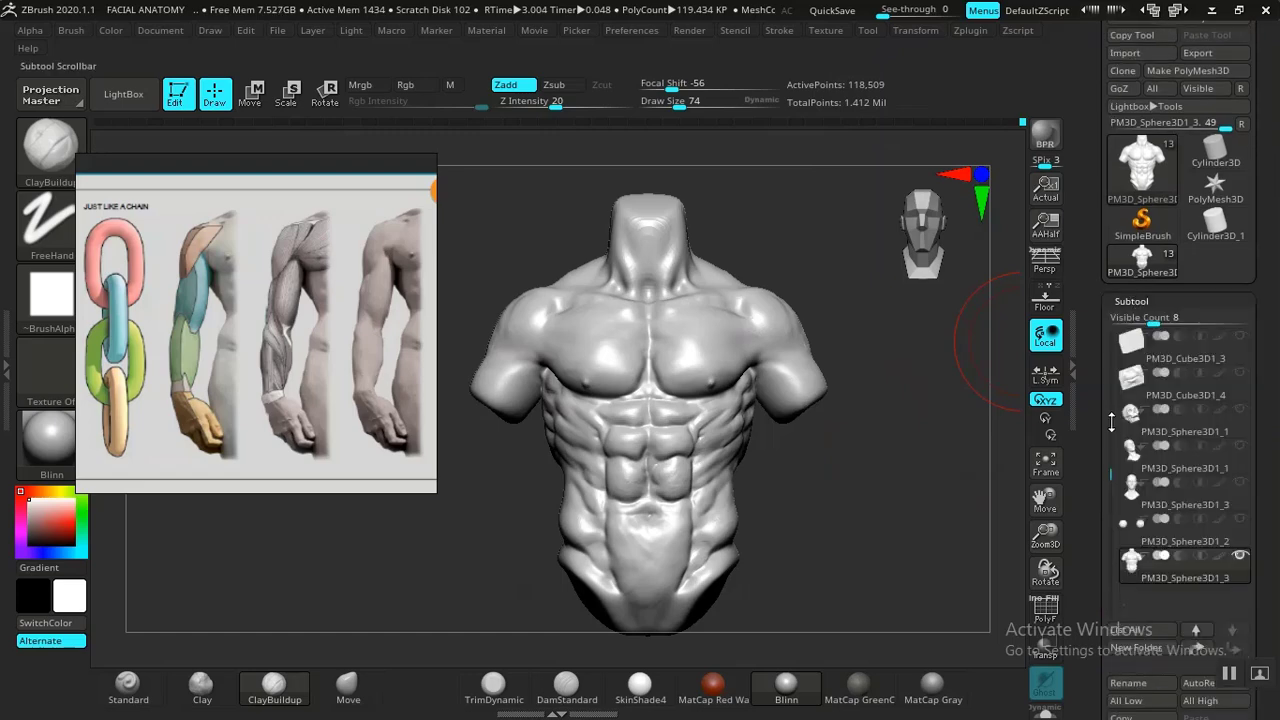
drag(1092, 443, 1092, 354)
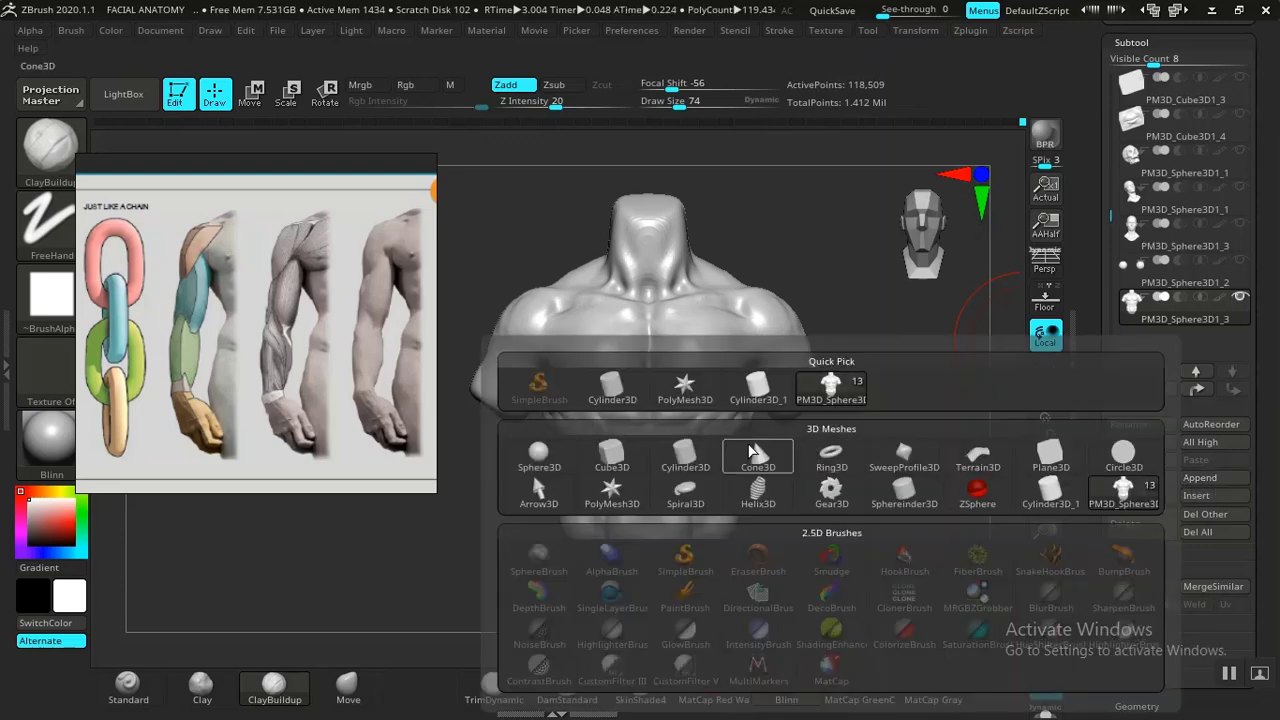
click(613, 394)
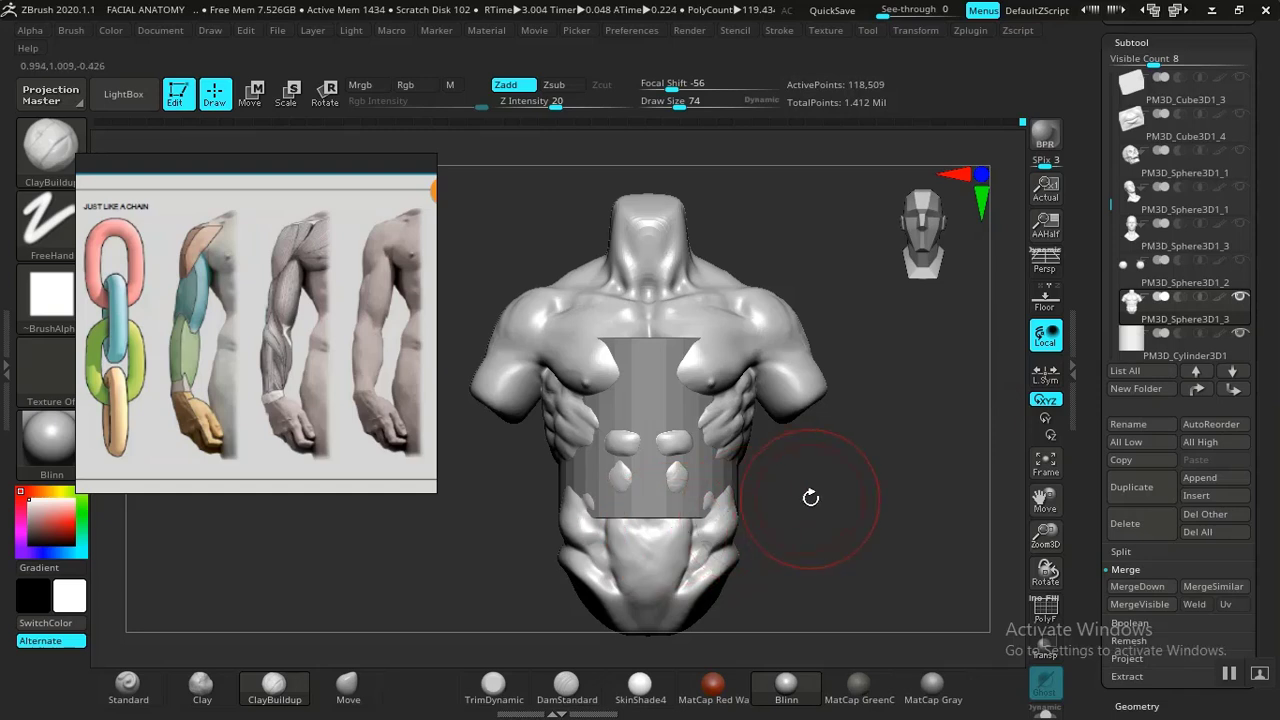
Activate the cylinder subtool, move it out to the side of the torso and scale it down near the arm stump.
key(w)
click(648, 374)
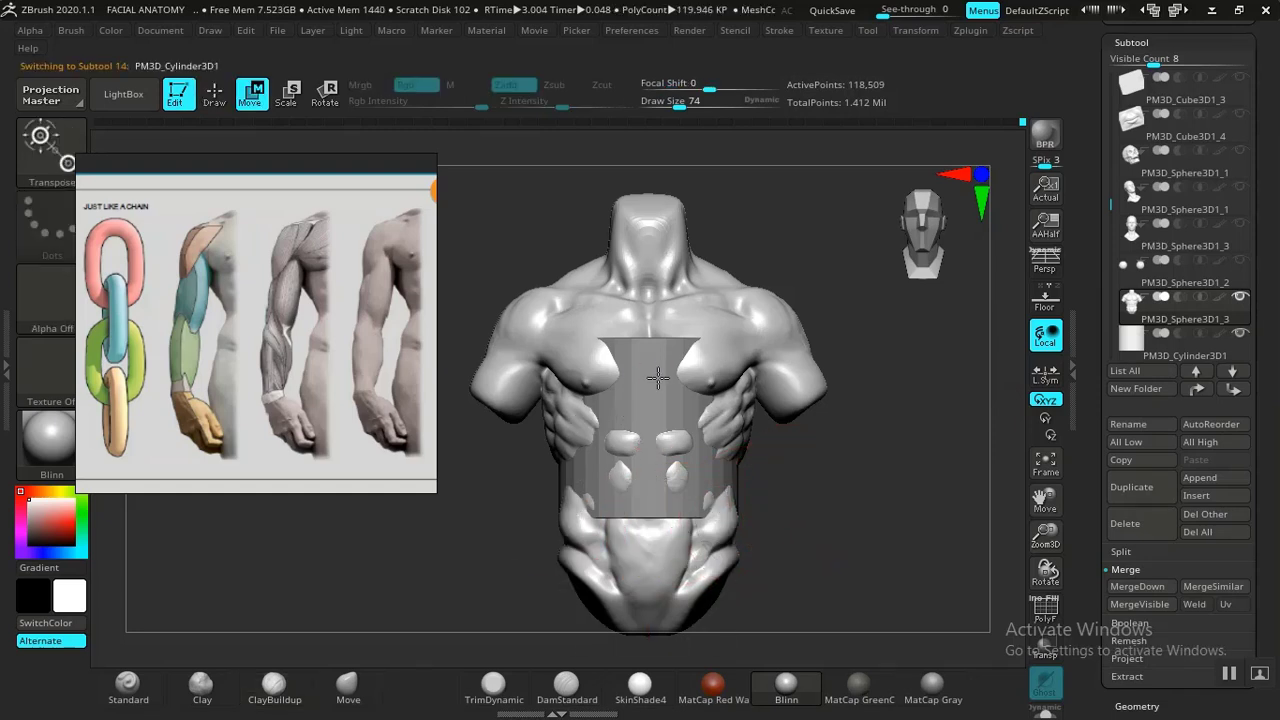
drag(536, 428, 379, 427)
alt+drag(823, 491, 954, 472)
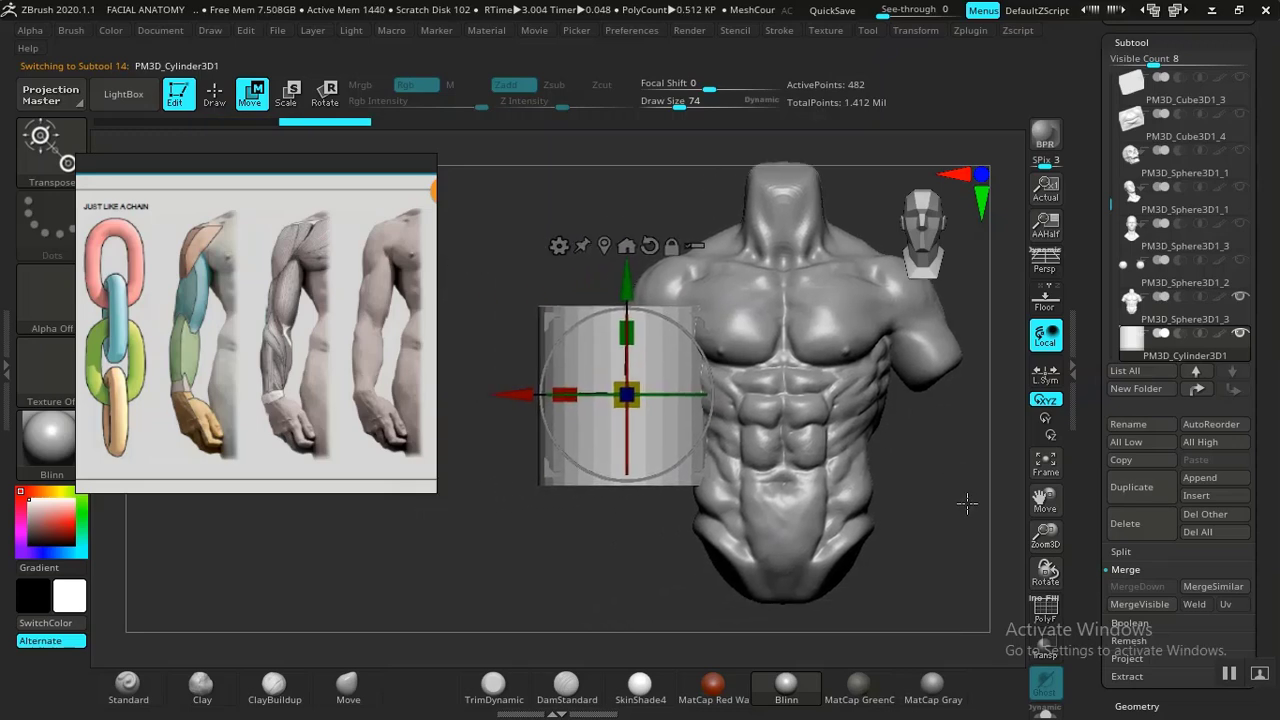
alt+drag(971, 519, 562, 401)
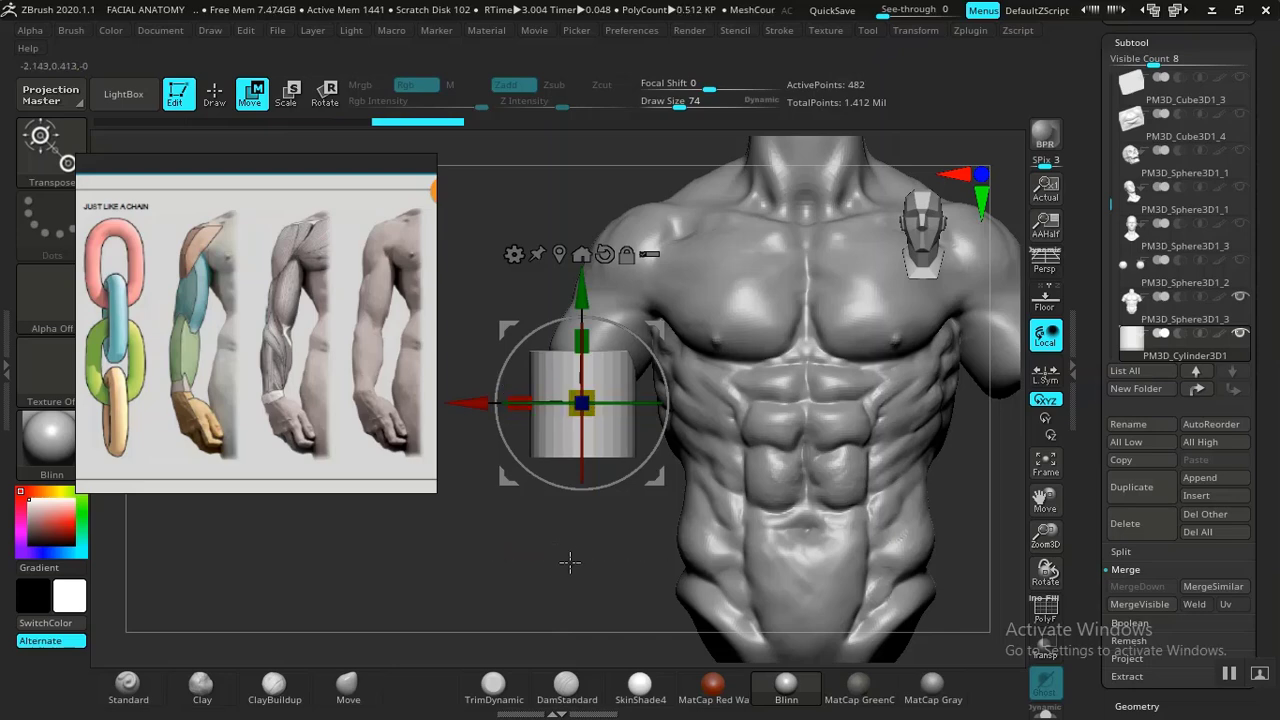
Tilt the cylinder in line with the upper arm and seat it over the arm's cut end.
drag(560, 560, 592, 570)
drag(629, 318, 659, 348)
drag(540, 594, 475, 450)
alt+drag(881, 436, 844, 438)
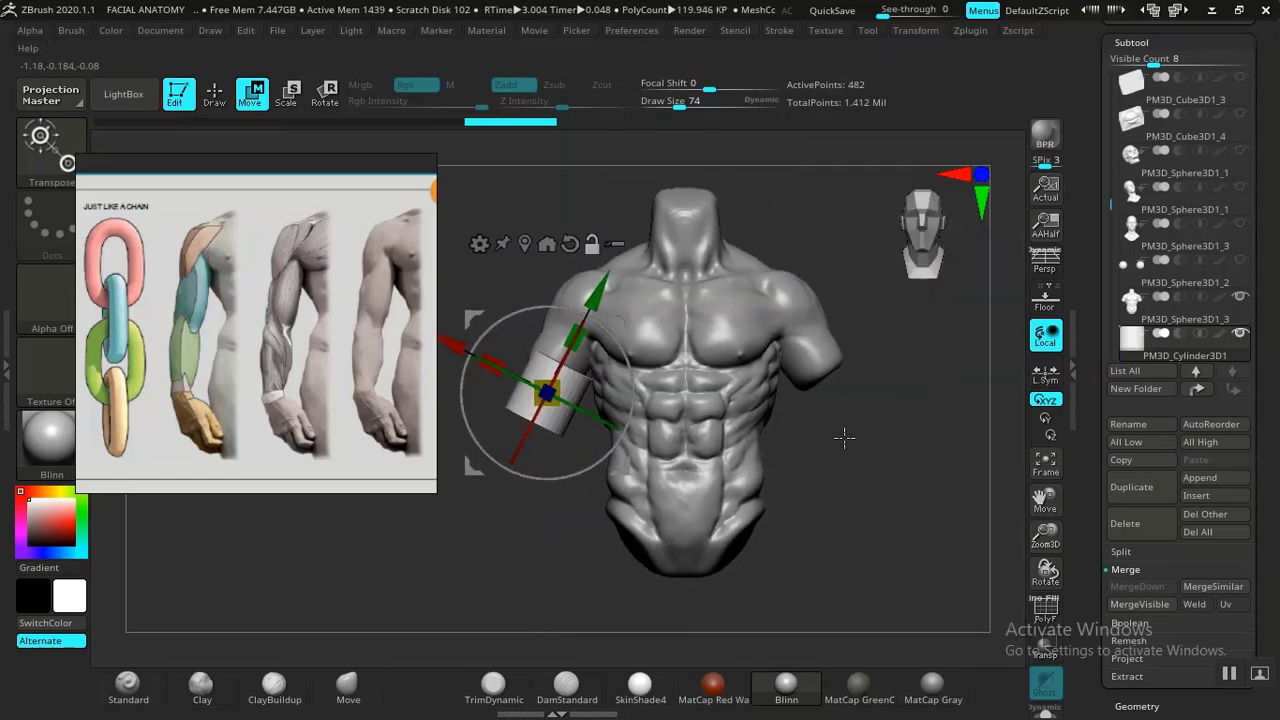
Make the torso the active subtool in Draw mode and move the reference window away from the cylinder's side.
click(717, 424)
key(q)
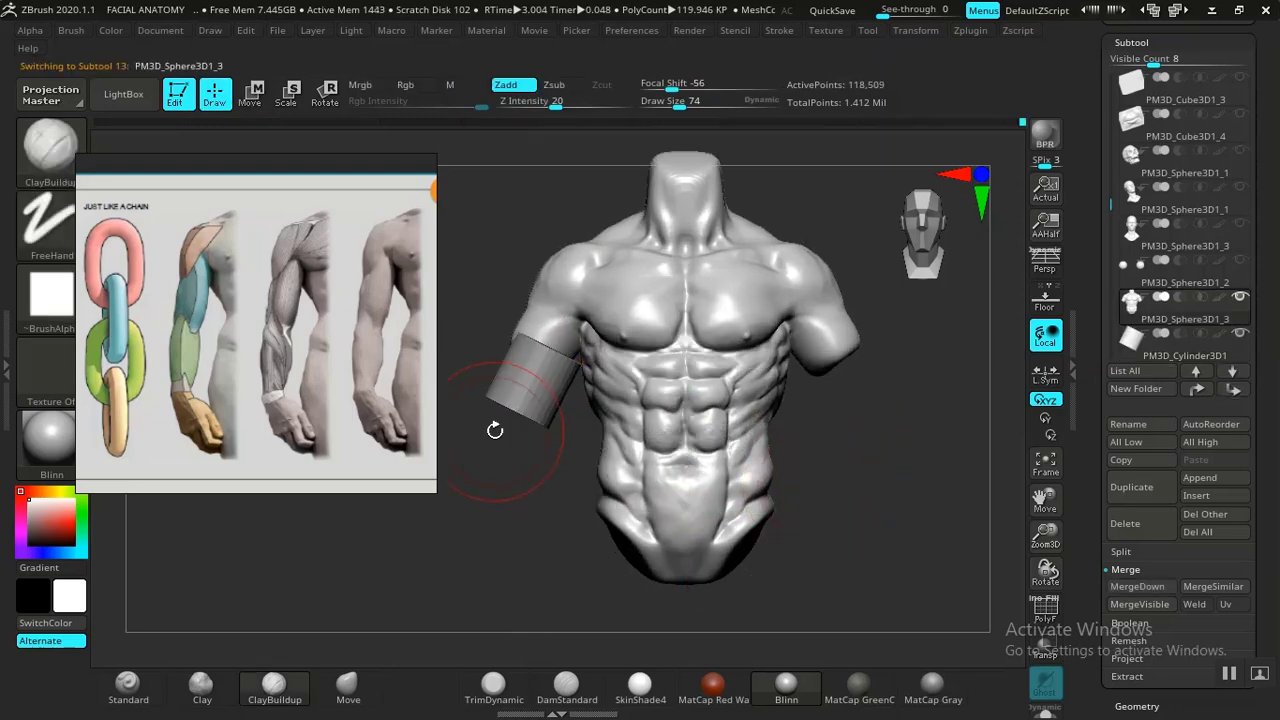
drag(331, 391, 1204, 216)
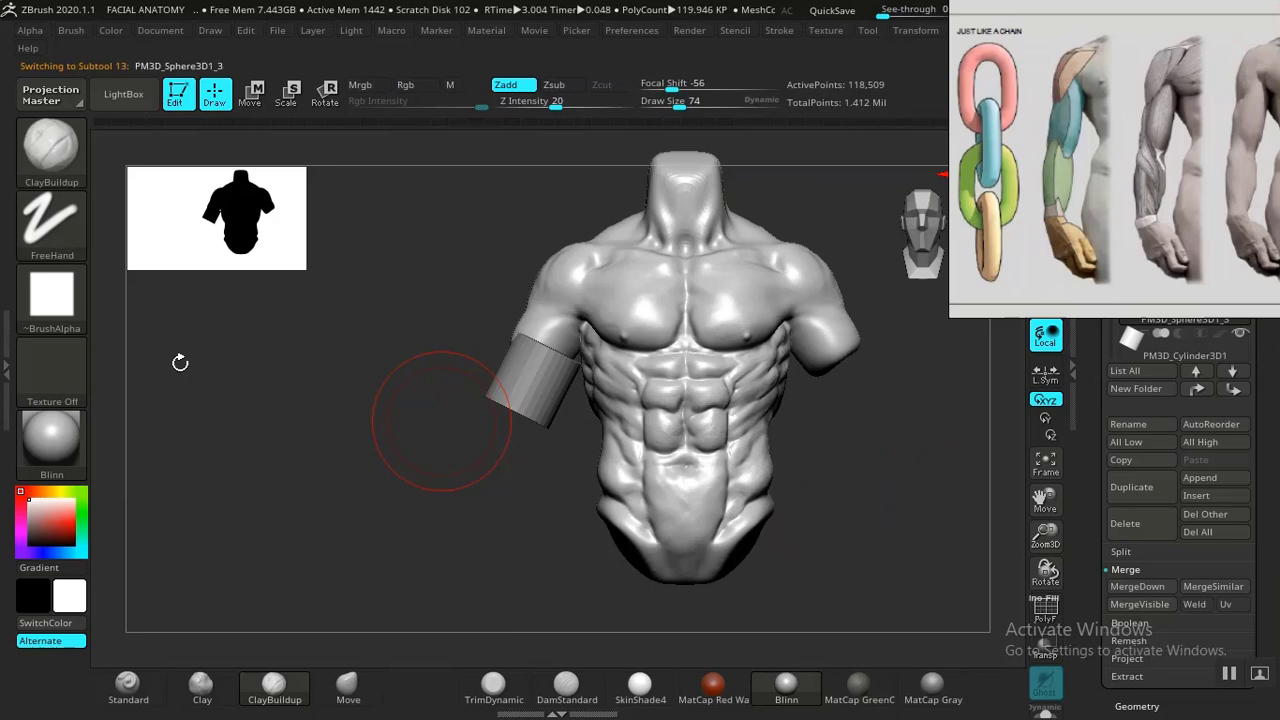
Set the masking brush to MaskLasso, show the polyframe and mask both upper arms of the torso.
ctrl+click(54, 158)
ctrl+click(365, 252)
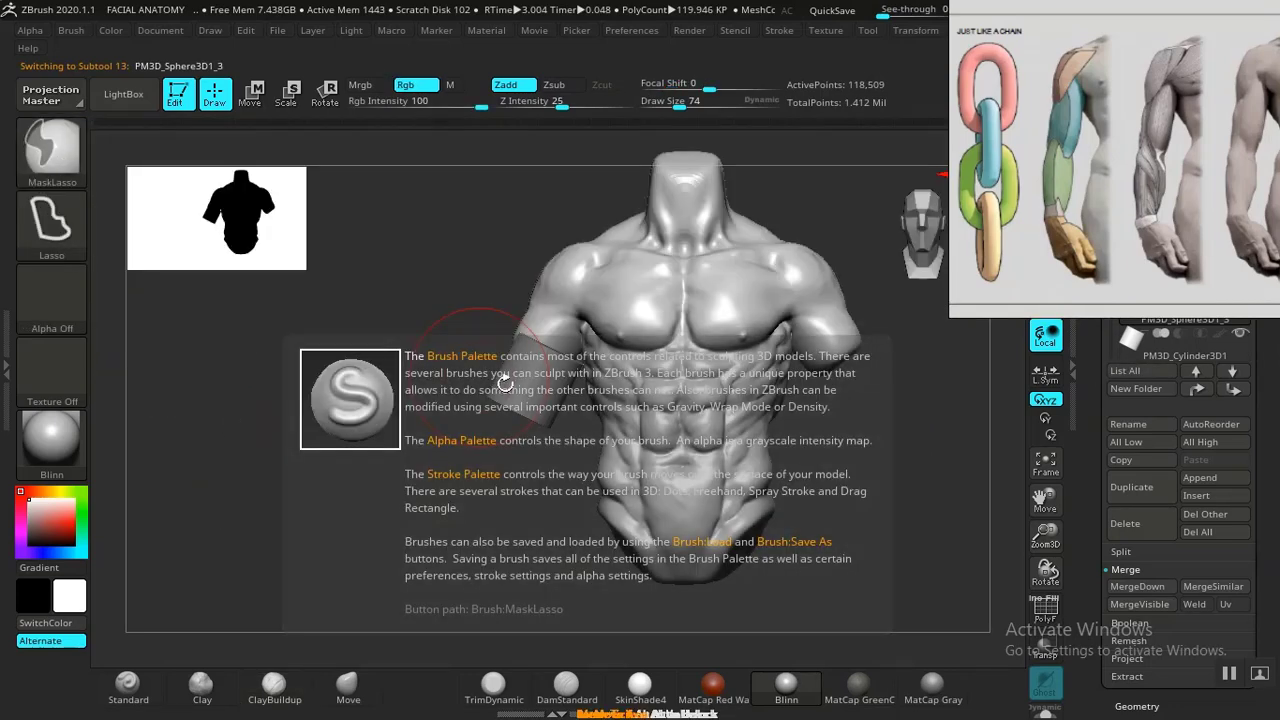
shift+drag(494, 417, 487, 416)
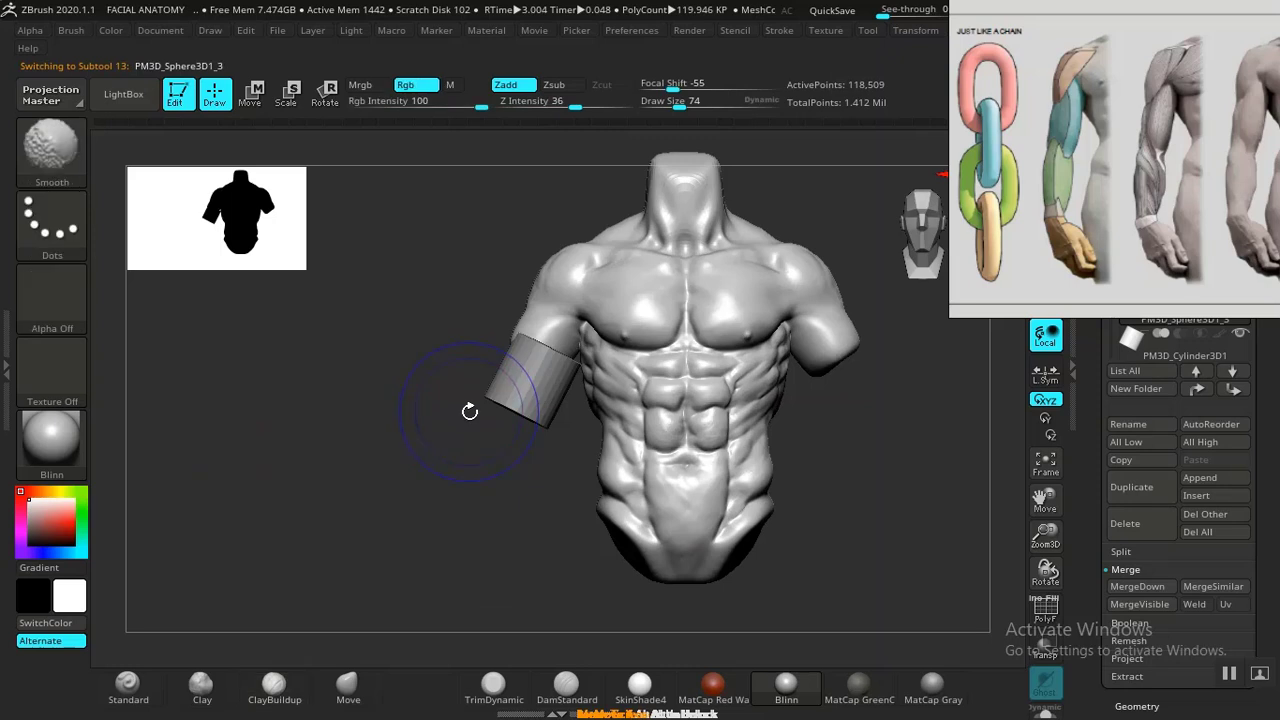
key(shift+f)
mouse_move(420, 420)
ctrl+mouse_down()
mouse_move(543, 434)
mouse_move(584, 370)
mouse_move(583, 220)
mouse_move(478, 405)
ctrl+mouse_up()
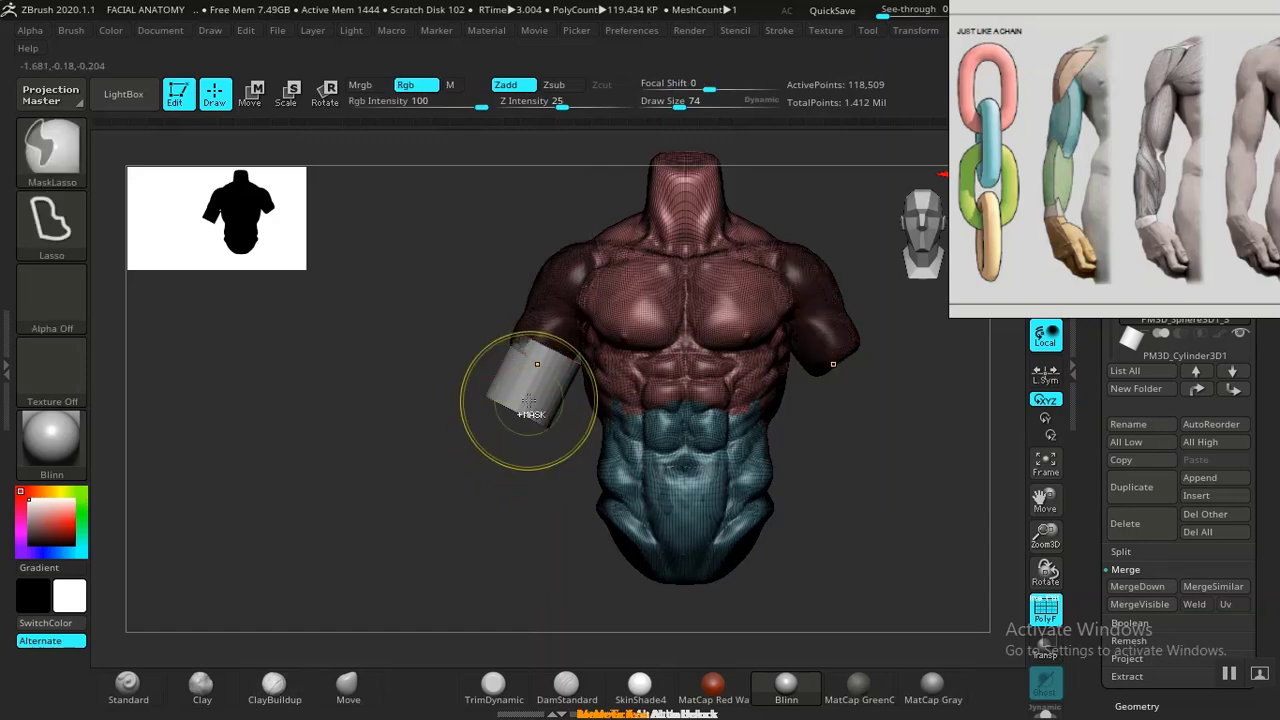
Try to assign the masked upper arms to their own polygroup.
key(ctrl+w)
alt+drag(875, 496, 895, 516)
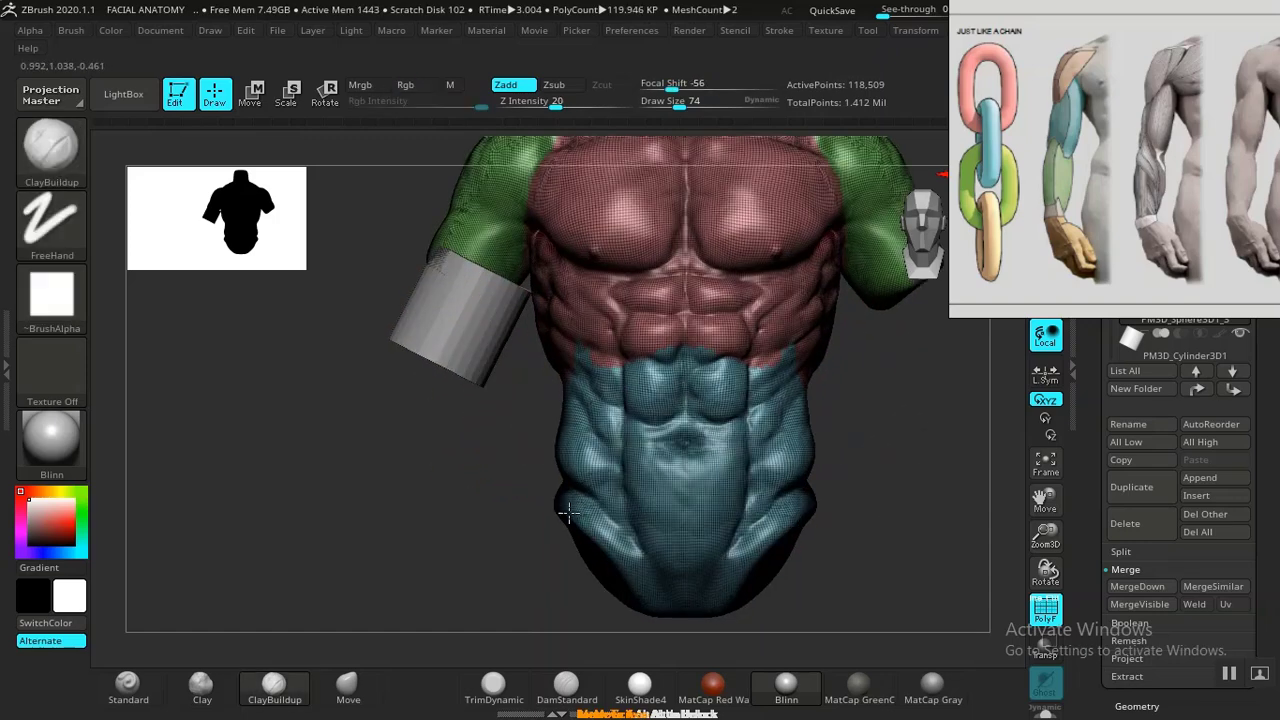
alt+drag(566, 514, 450, 469)
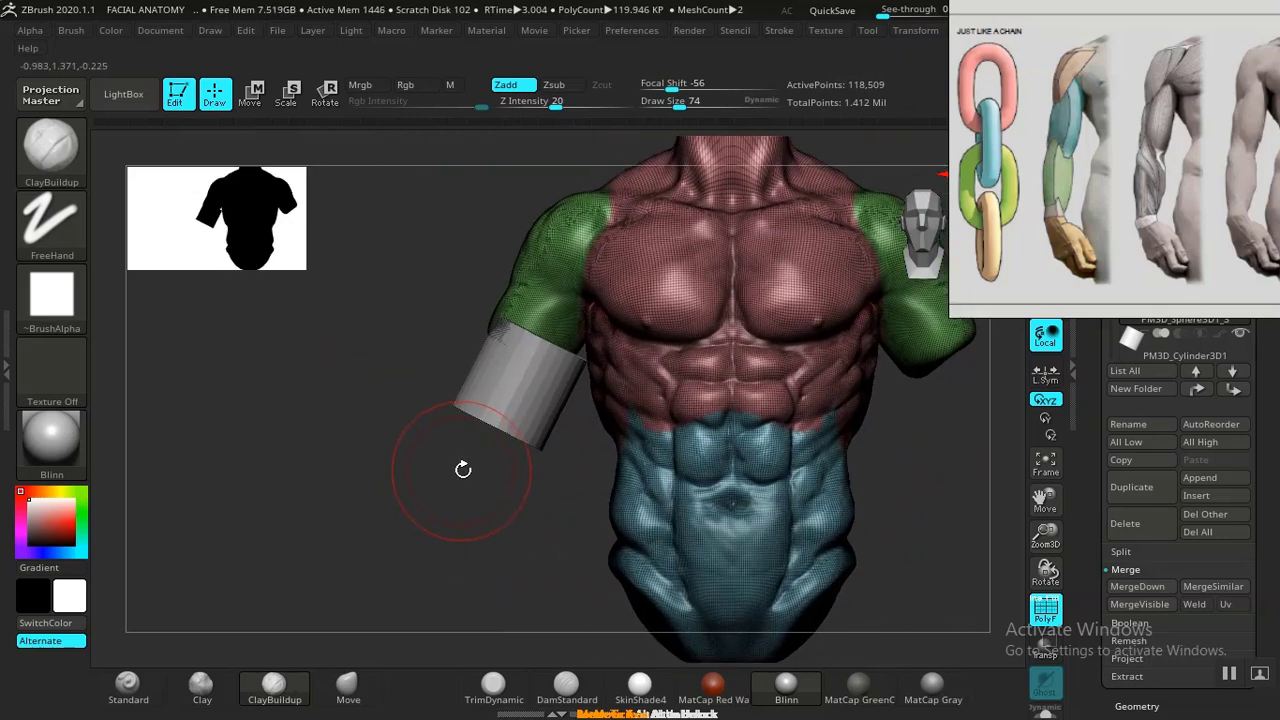
mouse_move(513, 526)
mouse_down()
mouse_move(666, 523)
mouse_move(486, 534)
mouse_move(693, 506)
mouse_move(513, 540)
mouse_move(486, 517)
mouse_up()
key(ctrl)
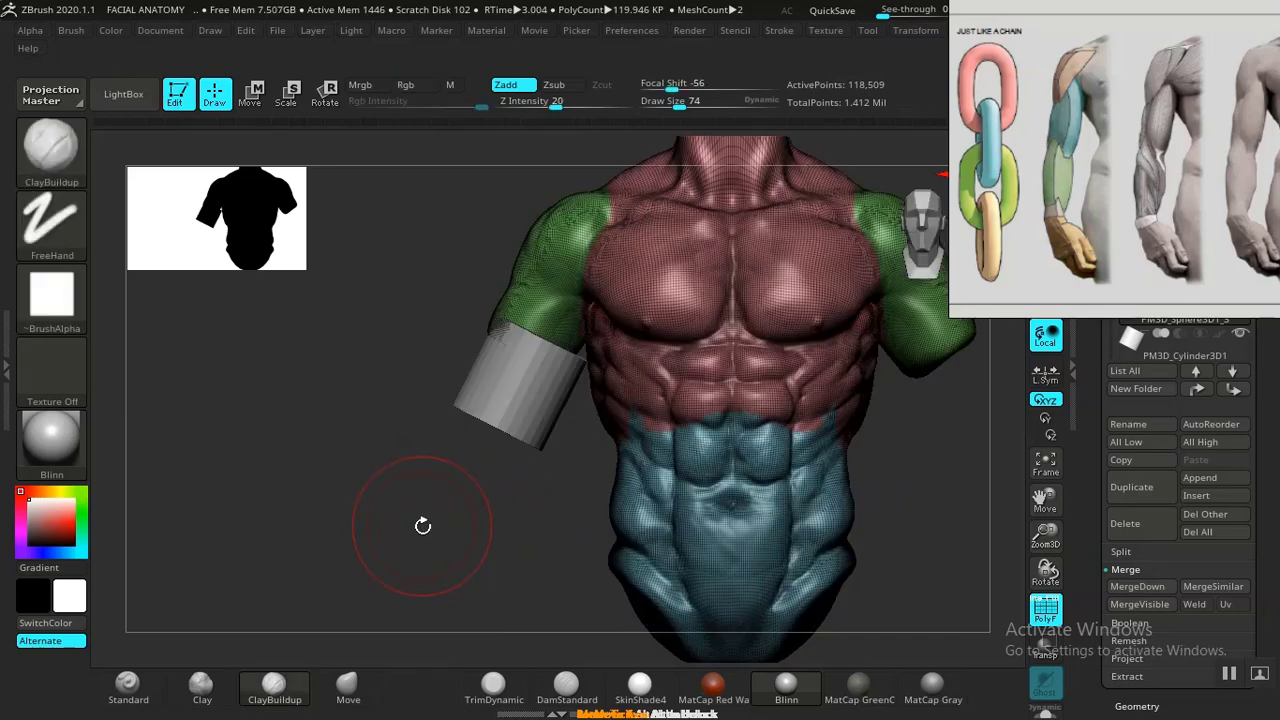
key(ctrl+z)
Hide the polyframe and extend the arm mask over the shoulders from the back of the torso.
drag(522, 503, 594, 500)
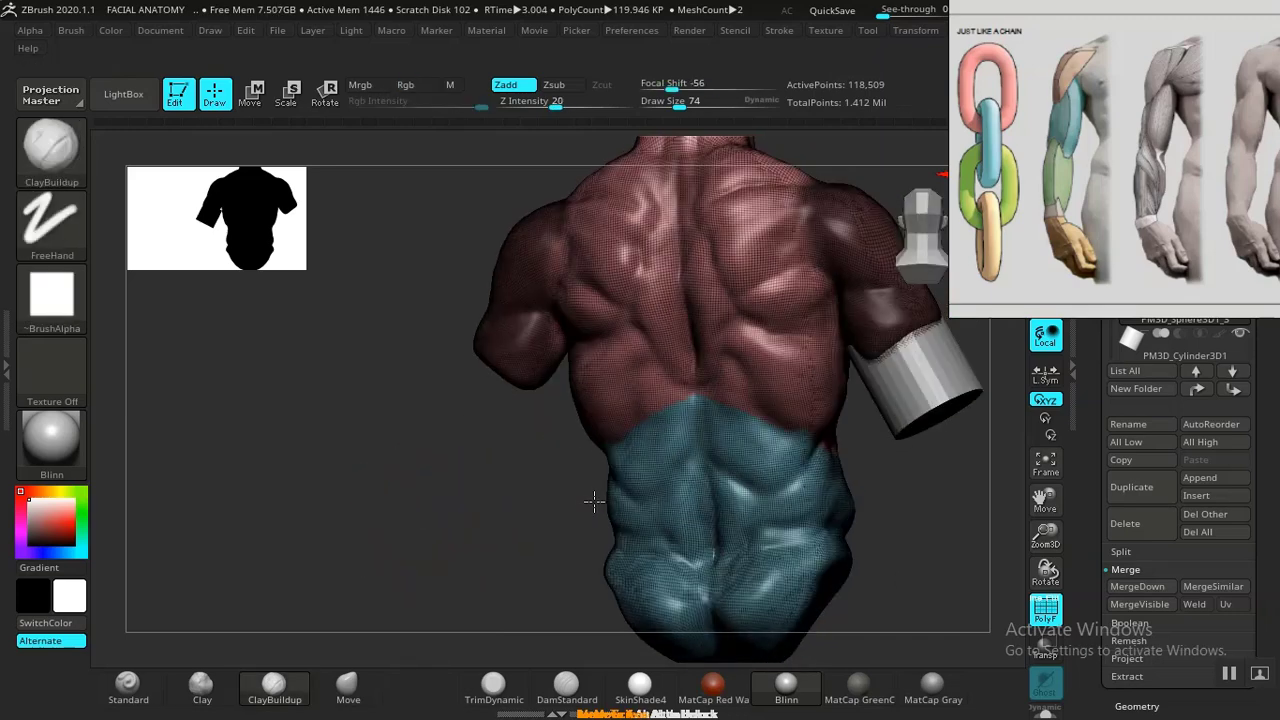
key(shift+f)
mouse_move(948, 500)
mouse_down()
mouse_move(728, 534)
mouse_move(671, 271)
mouse_up()
key(ctrl)
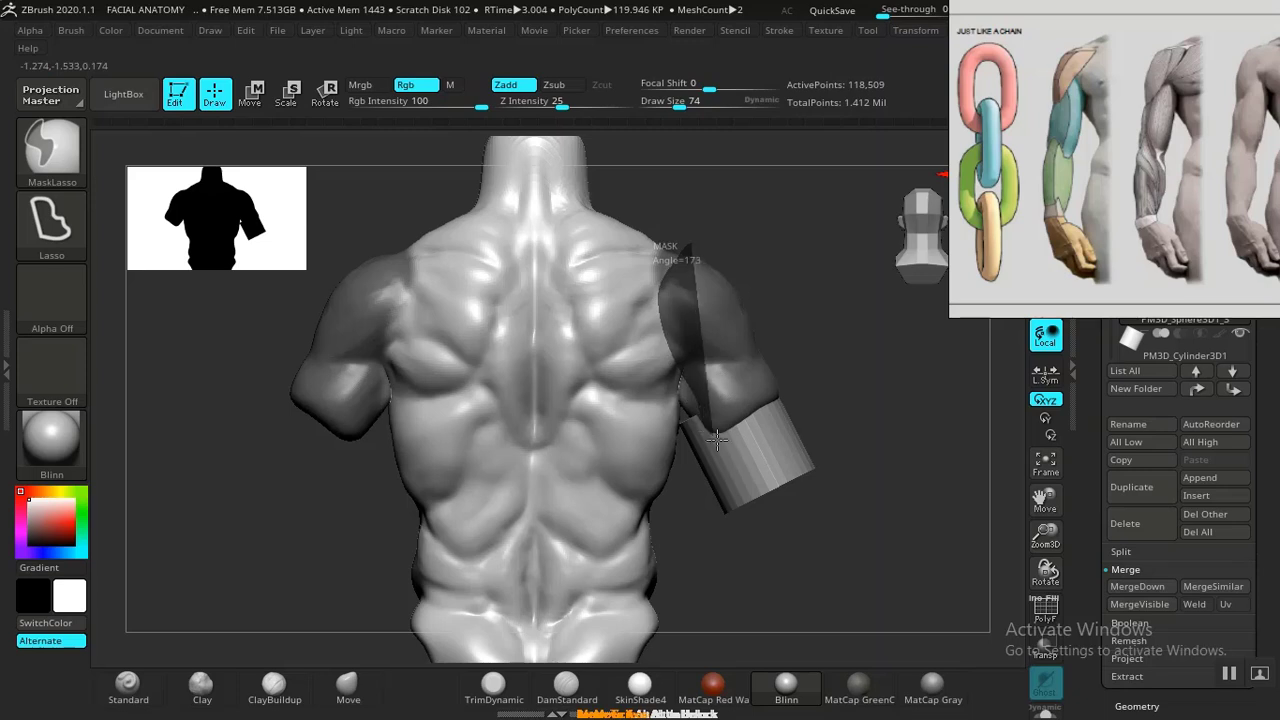
mouse_move(717, 440)
ctrl+mouse_down()
mouse_move(846, 300)
mouse_move(700, 491)
mouse_move(658, 323)
mouse_move(634, 297)
mouse_move(666, 229)
mouse_move(645, 212)
ctrl+mouse_up()
drag(871, 331, 680, 339)
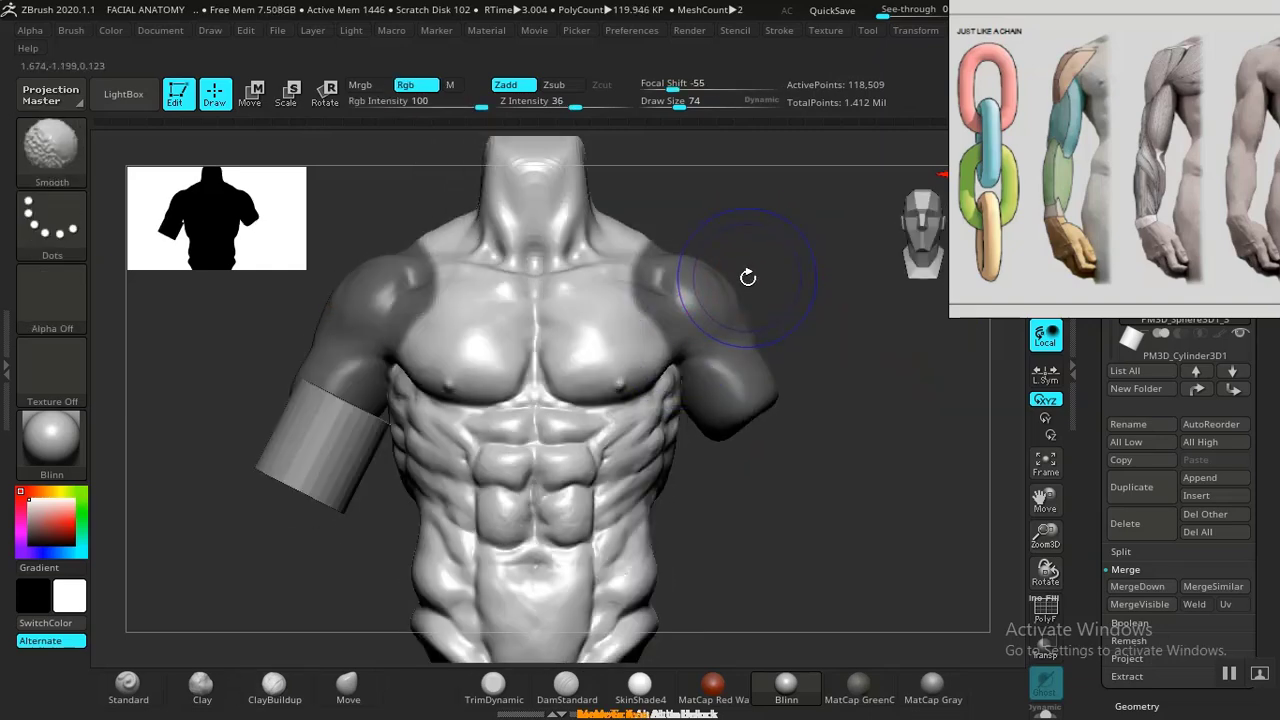
Show the polyframe, extend the mask across the chest and turn the masked arms and chest into one polygroup.
key(shift+f)
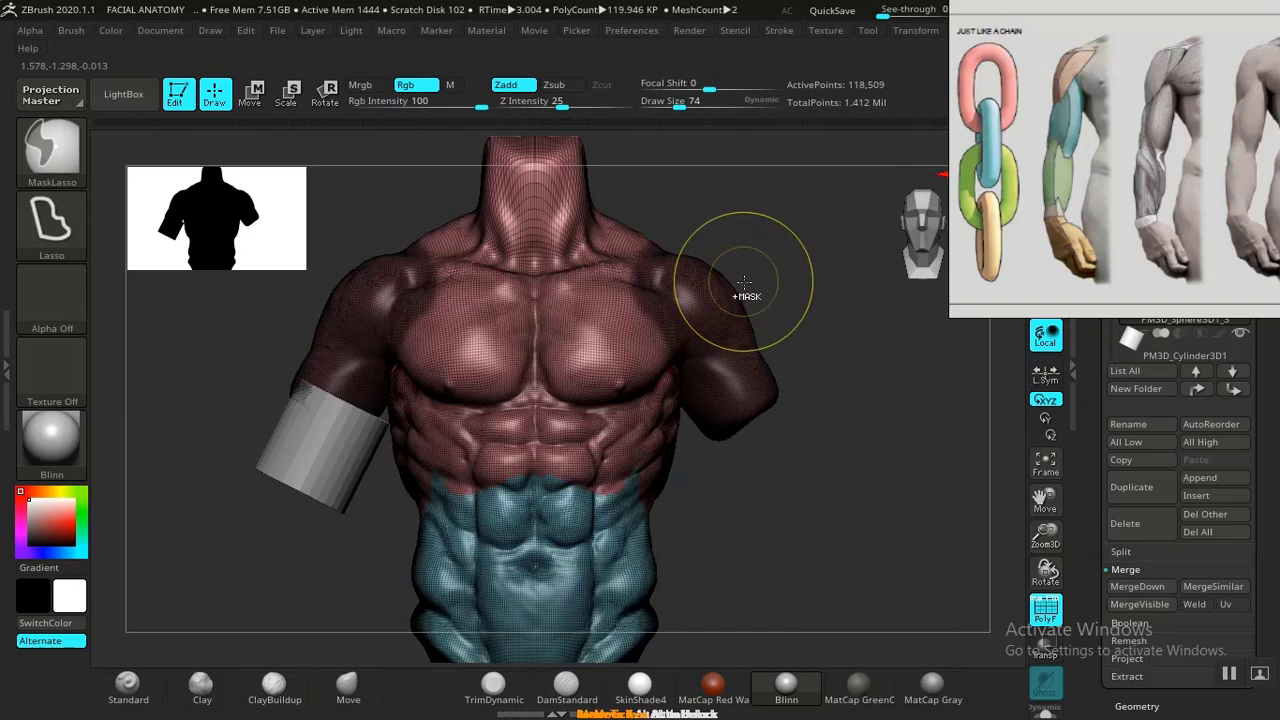
mouse_move(791, 243)
mouse_down()
mouse_move(863, 243)
mouse_move(840, 252)
mouse_up()
key(ctrl)
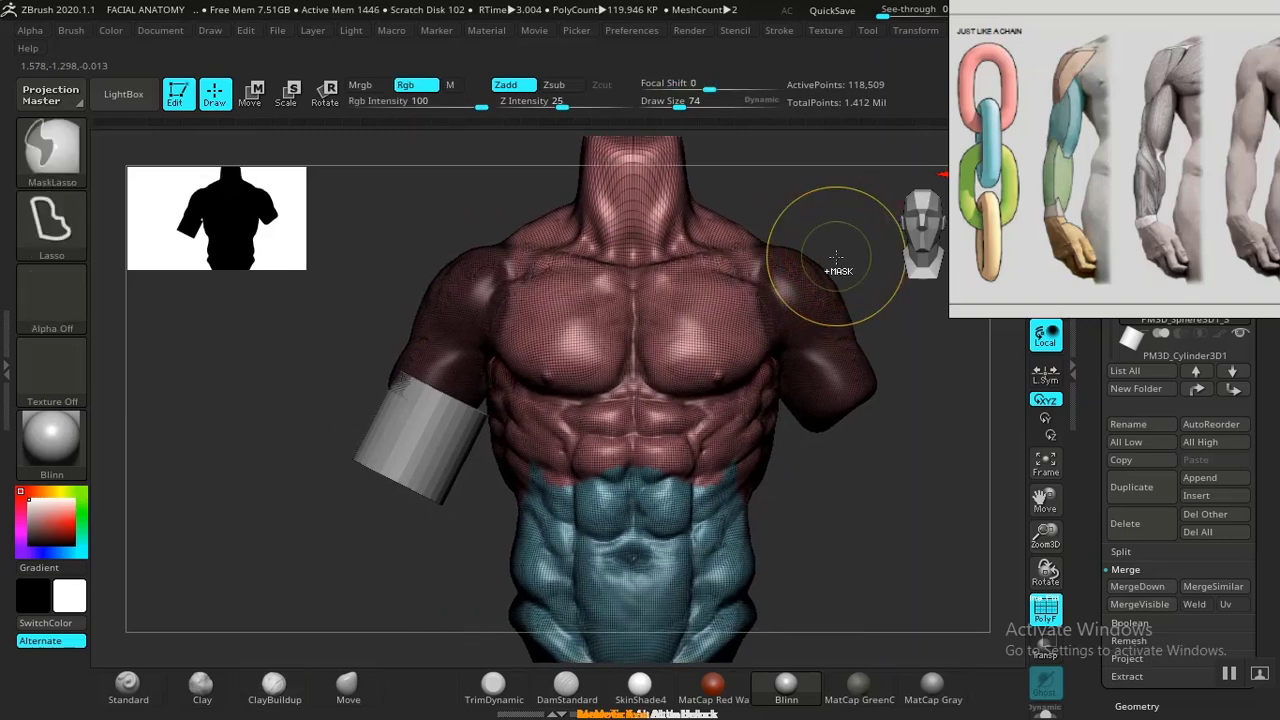
key(ctrl)
mouse_move(903, 385)
ctrl+mouse_down()
mouse_move(857, 443)
mouse_move(800, 375)
ctrl+mouse_up()
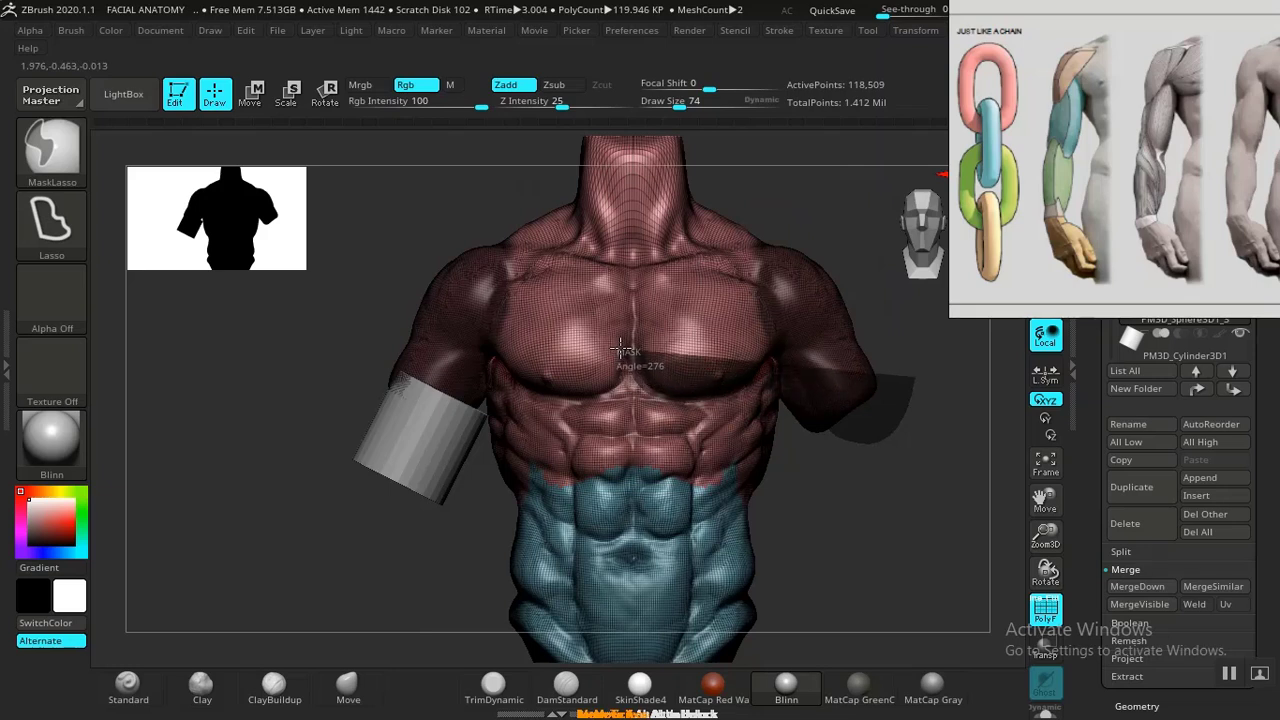
mouse_move(620, 348)
ctrl+mouse_down()
mouse_move(618, 236)
mouse_move(709, 204)
mouse_move(860, 318)
ctrl+mouse_up()
mouse_move(847, 208)
mouse_down()
mouse_move(889, 206)
mouse_move(831, 208)
mouse_up()
key(ctrl+w)
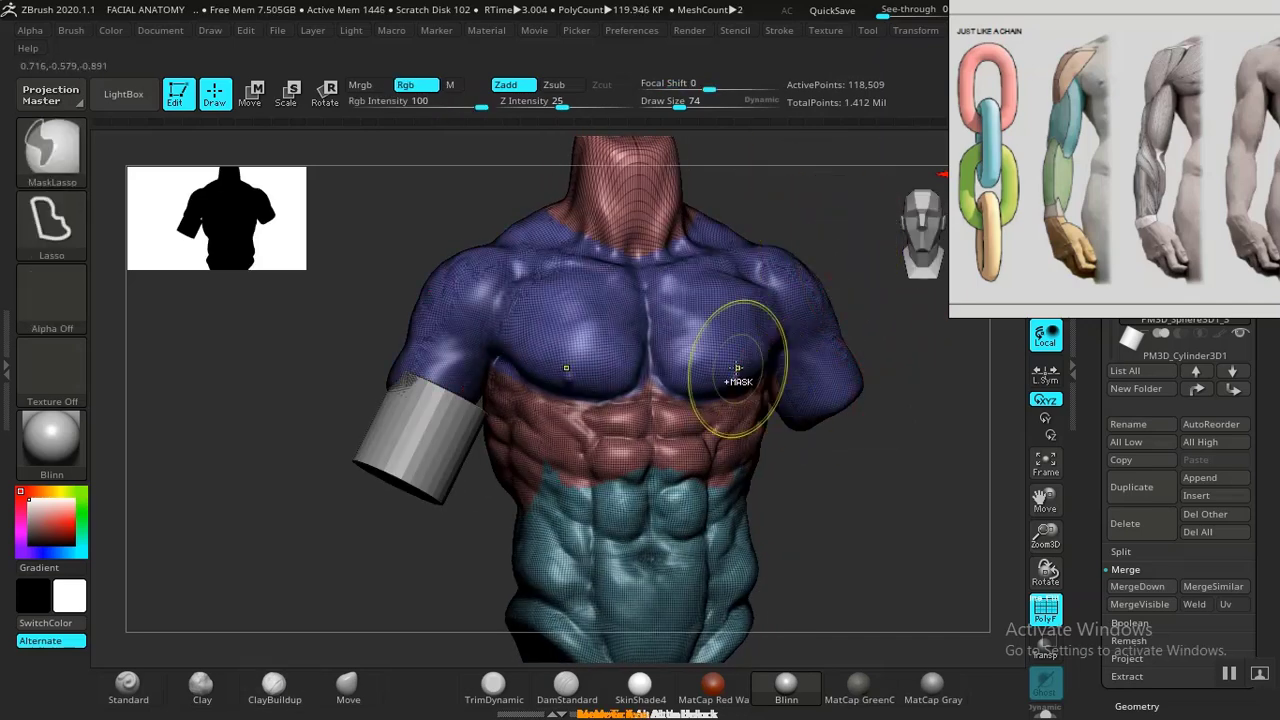
Isolate the arms-and-chest polygroup to inspect it without the polyframe, and bring the whole torso back into view.
ctrl+shift+click(723, 363)
drag(804, 492, 826, 470)
key(shift+f)
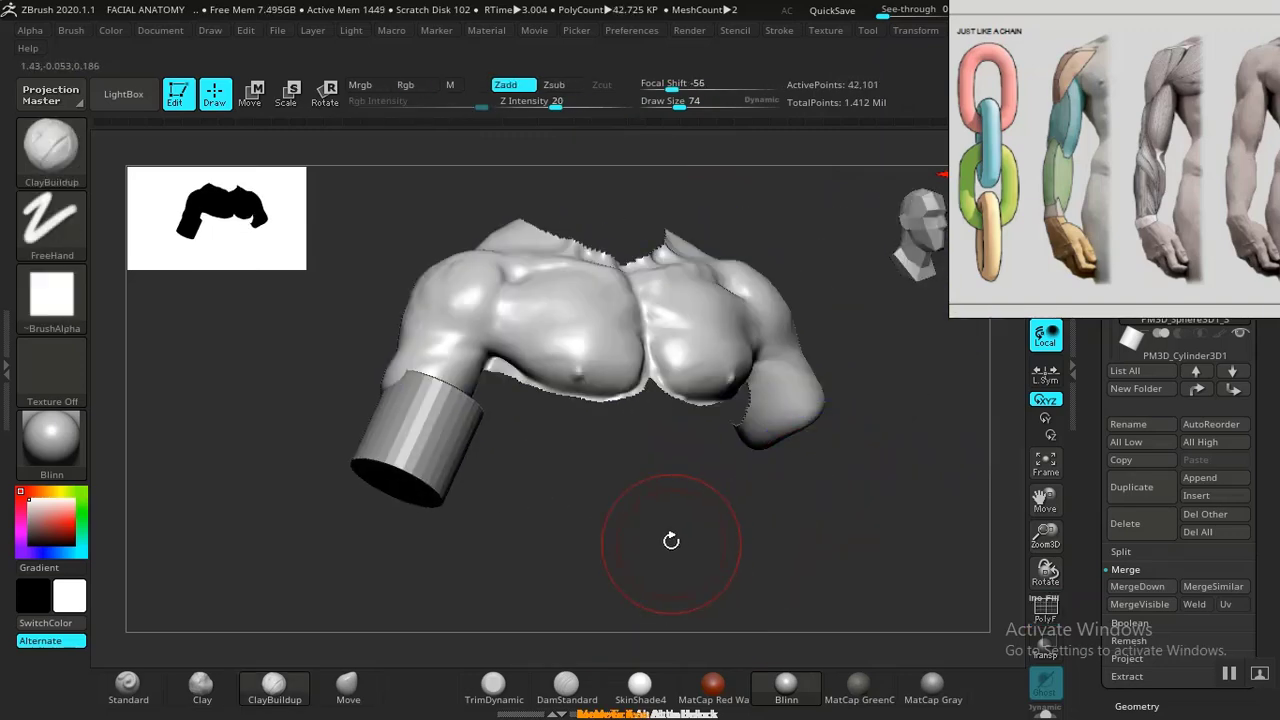
shift+drag(671, 540, 707, 537)
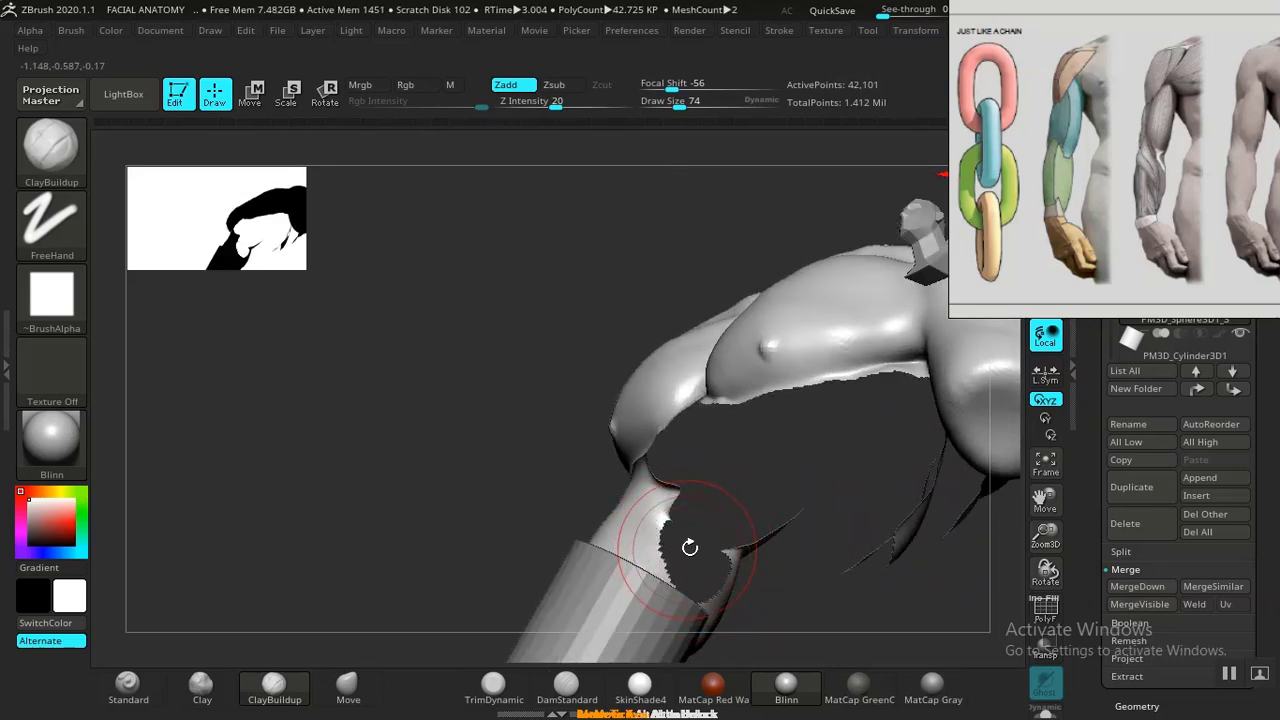
ctrl+shift+click(635, 510)
mouse_move(491, 398)
mouse_down()
mouse_move(436, 568)
mouse_move(520, 537)
mouse_move(560, 557)
mouse_move(517, 569)
mouse_move(520, 557)
mouse_move(434, 540)
mouse_up()
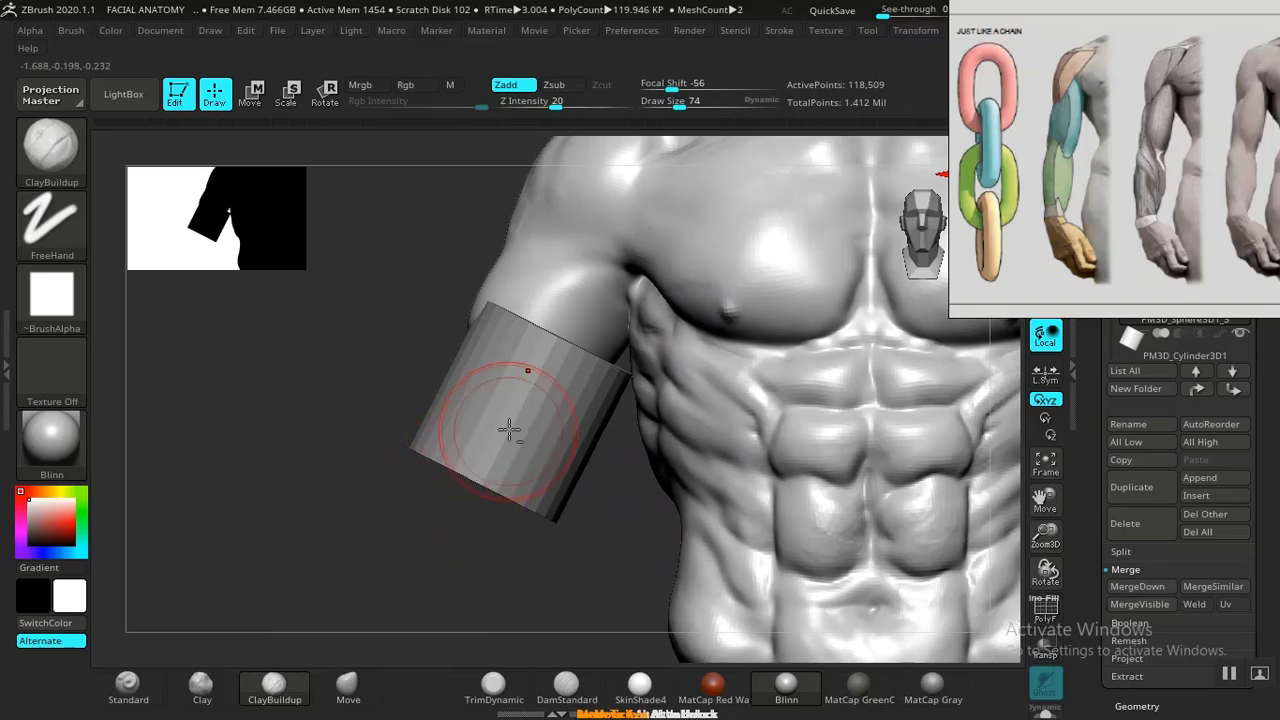
Select the cylinder subtool and move it outward to line up with the upper arm stump.
alt+click(540, 463)
drag(598, 529, 595, 546)
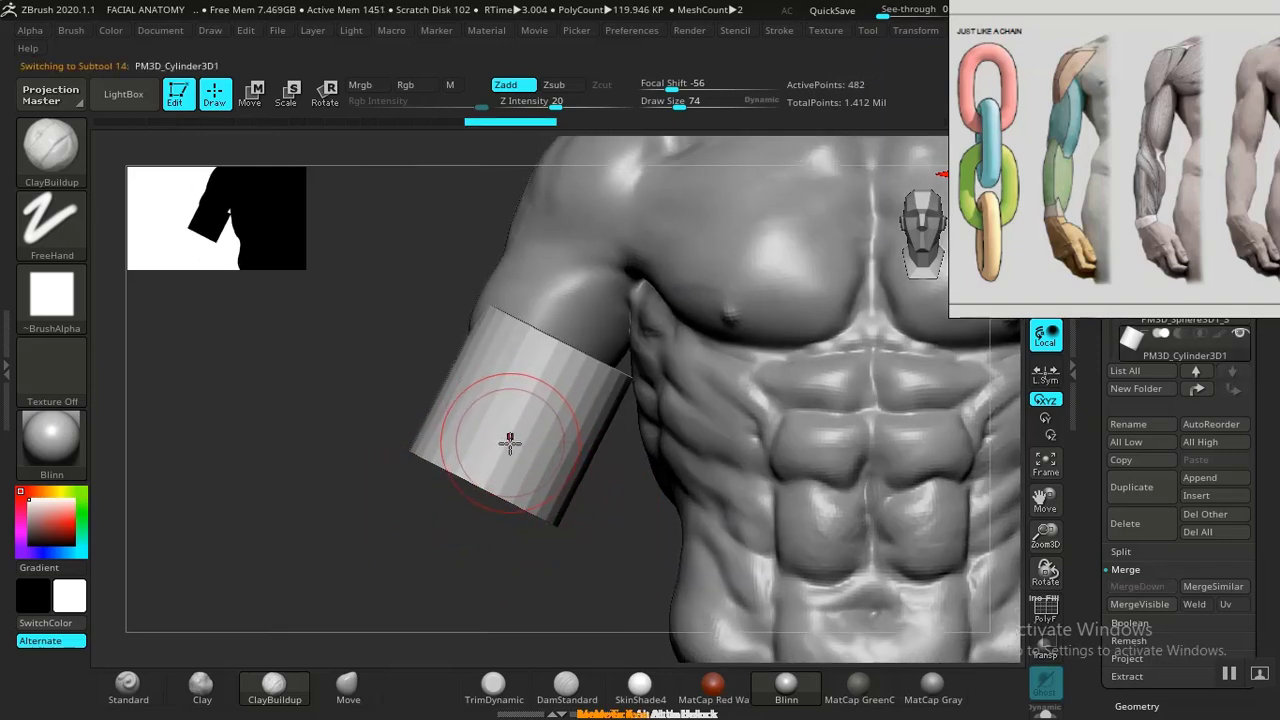
key(w)
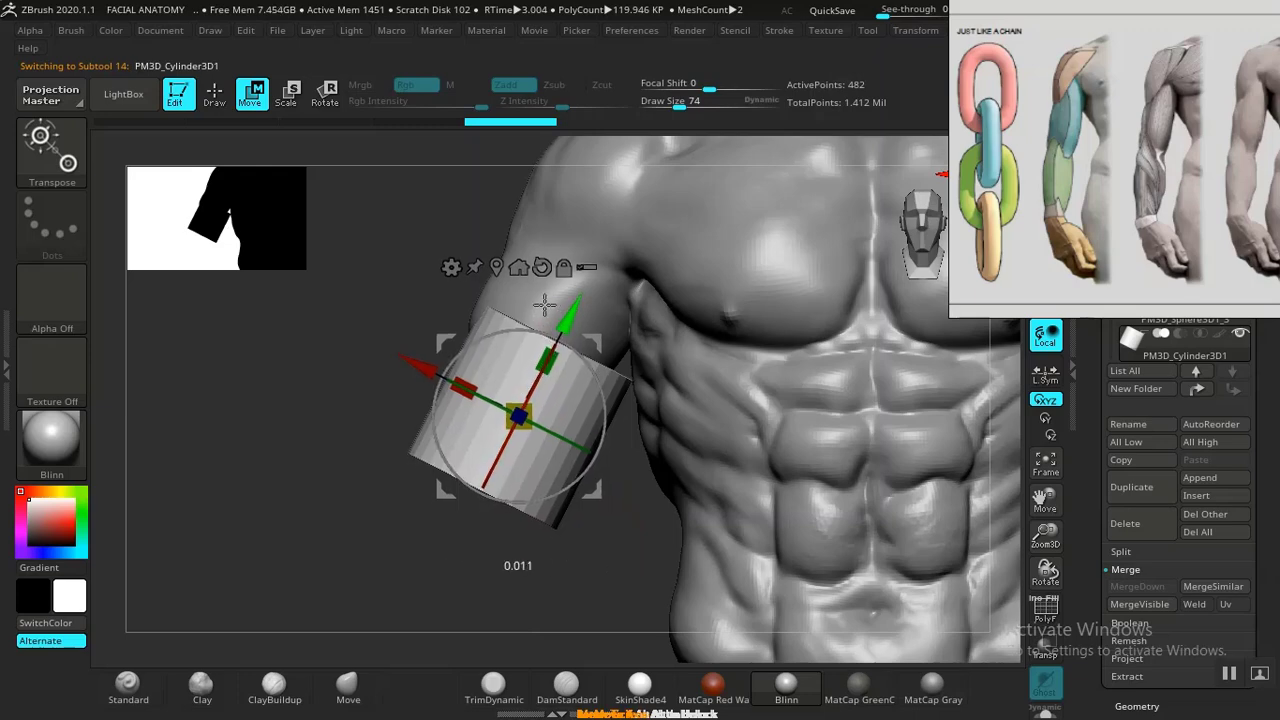
drag(424, 362, 400, 363)
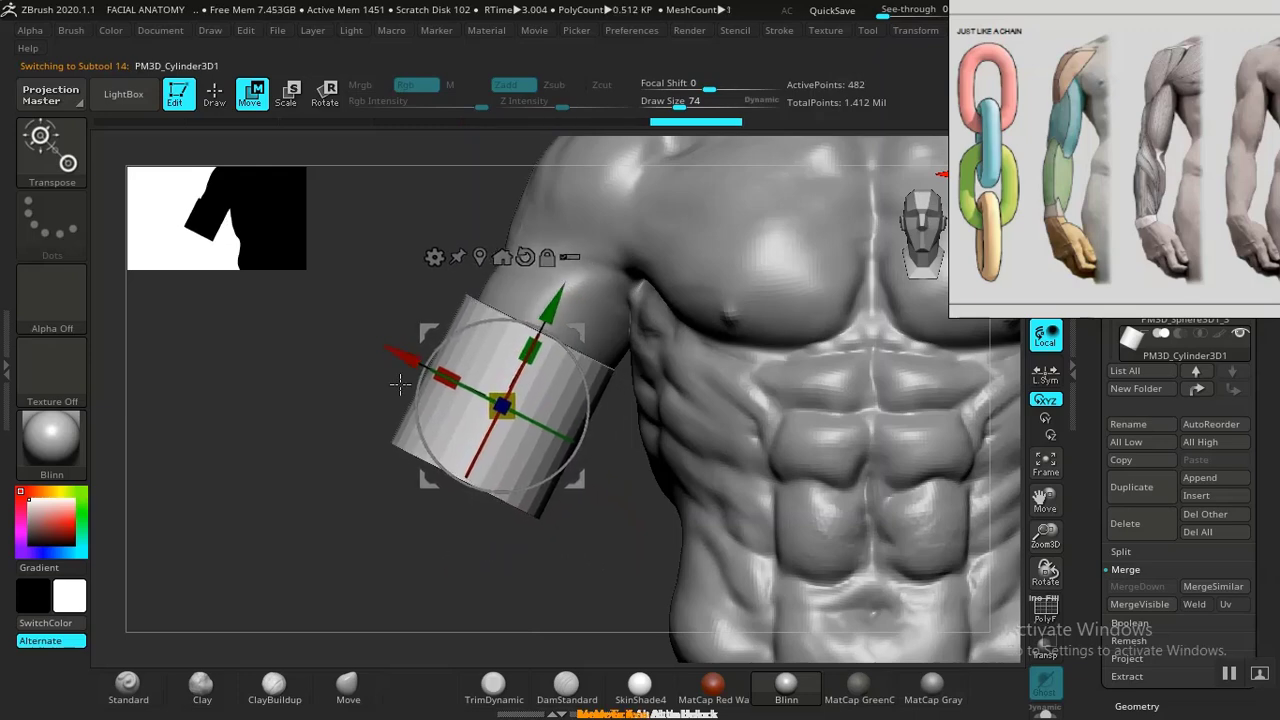
Center the cylinder front to back on the arm stump, working from the arm's side, and adjust its overall scale slightly.
drag(375, 480, 551, 541)
shift+drag(832, 420, 804, 434)
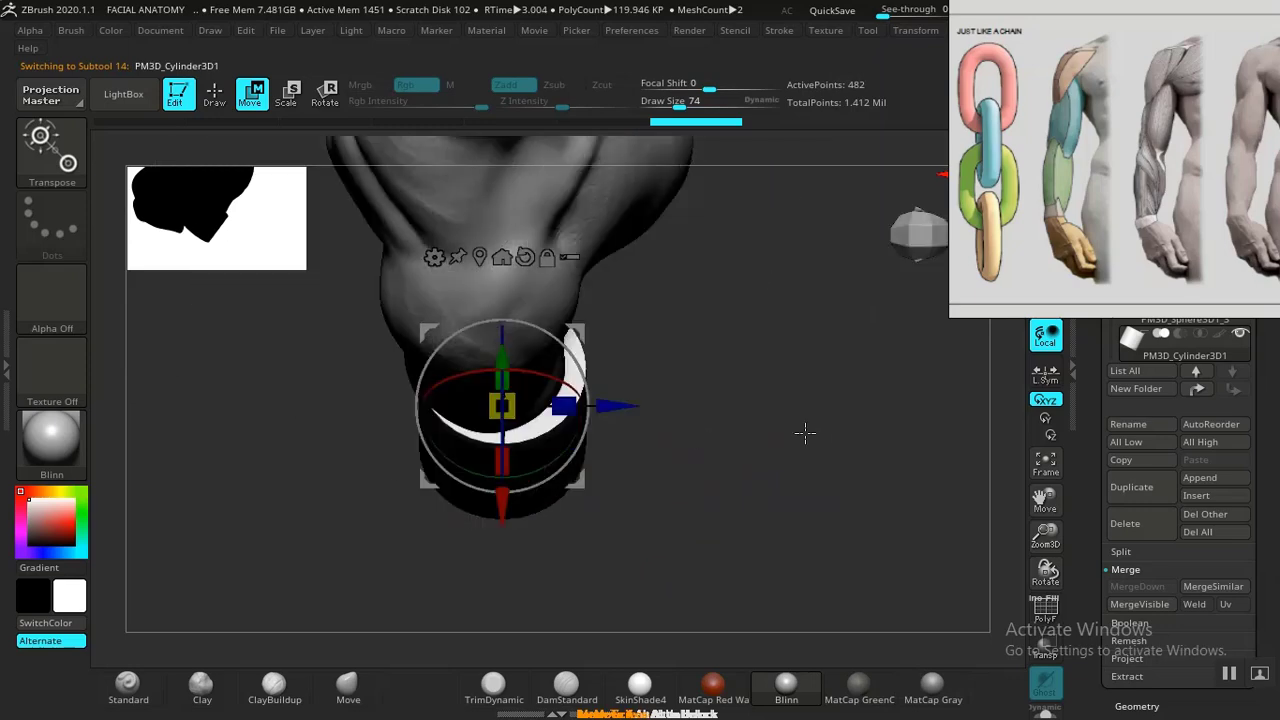
drag(606, 410, 605, 411)
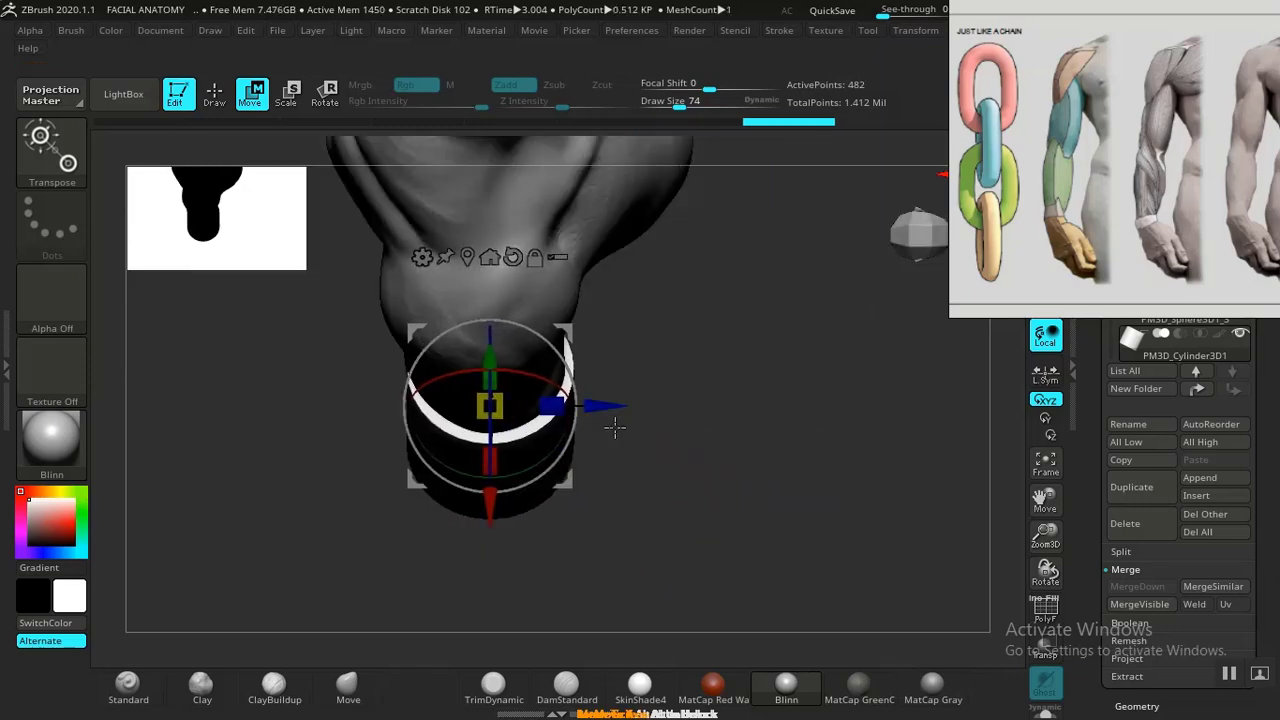
drag(692, 490, 650, 422)
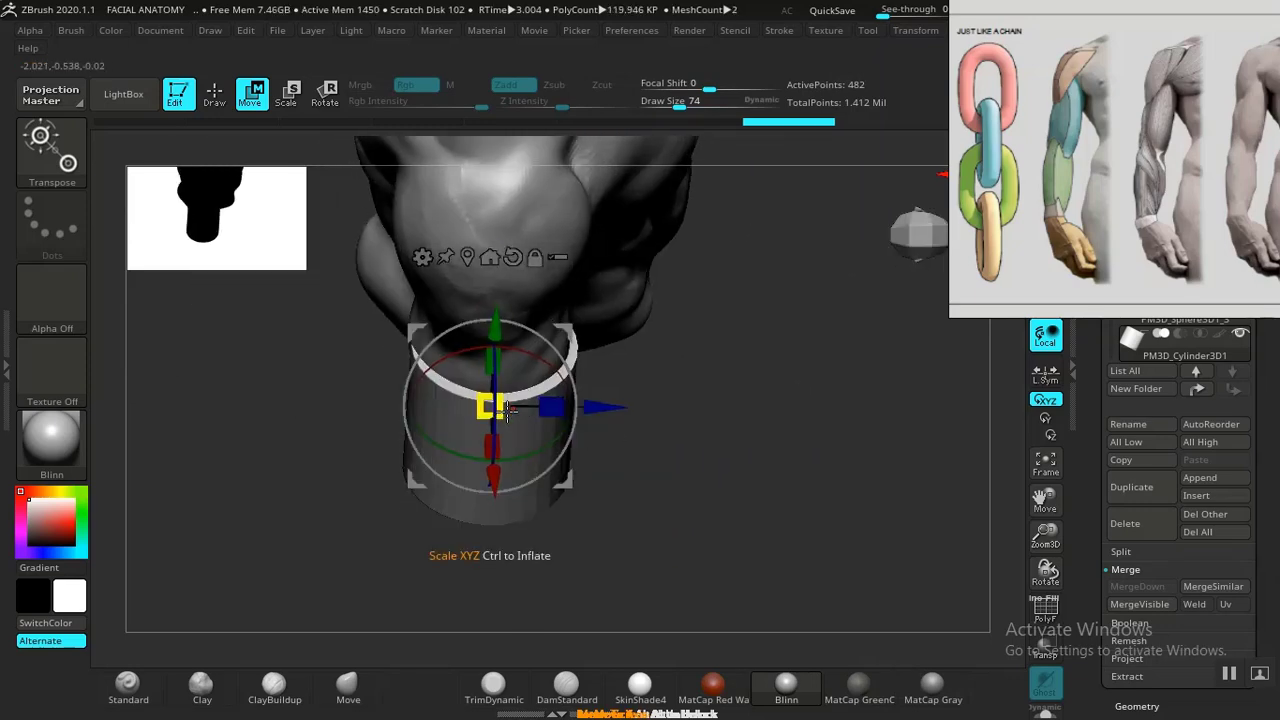
drag(497, 408, 500, 409)
drag(663, 437, 708, 426)
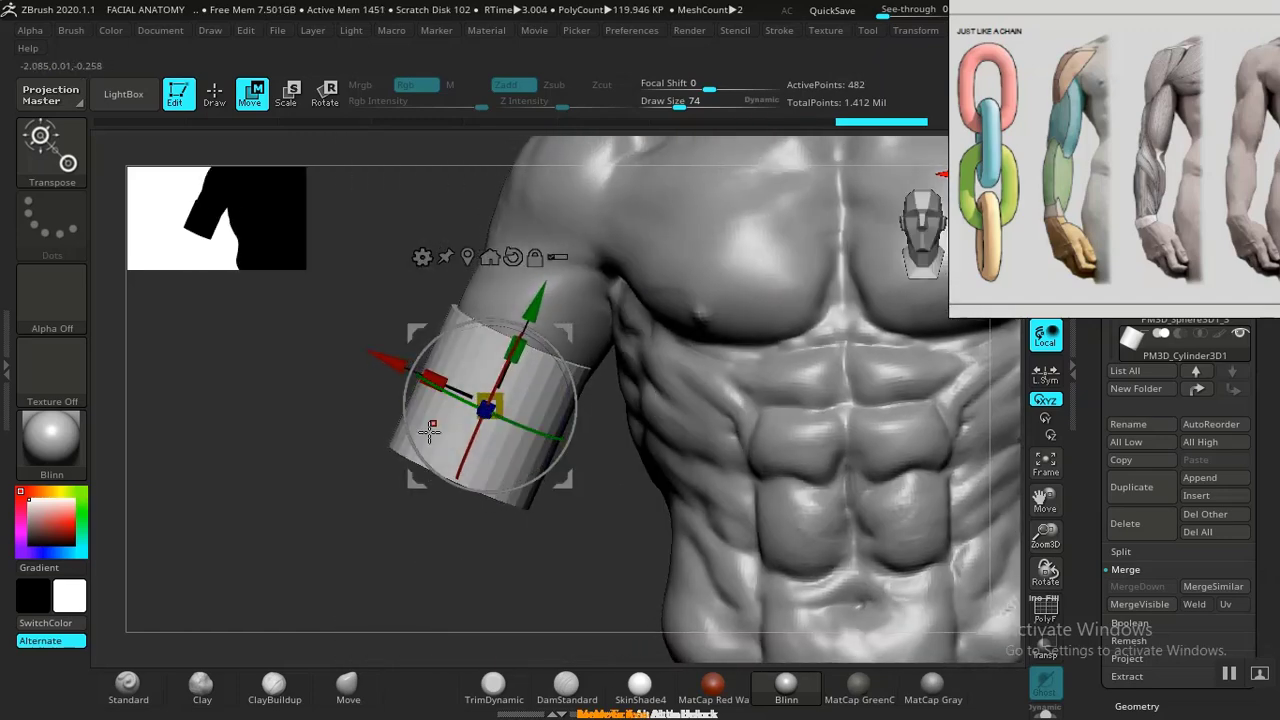
Fine-tune the cylinder's fit from the front and back so it continues the direction of the upper arm.
drag(350, 473, 352, 478)
drag(455, 330, 458, 328)
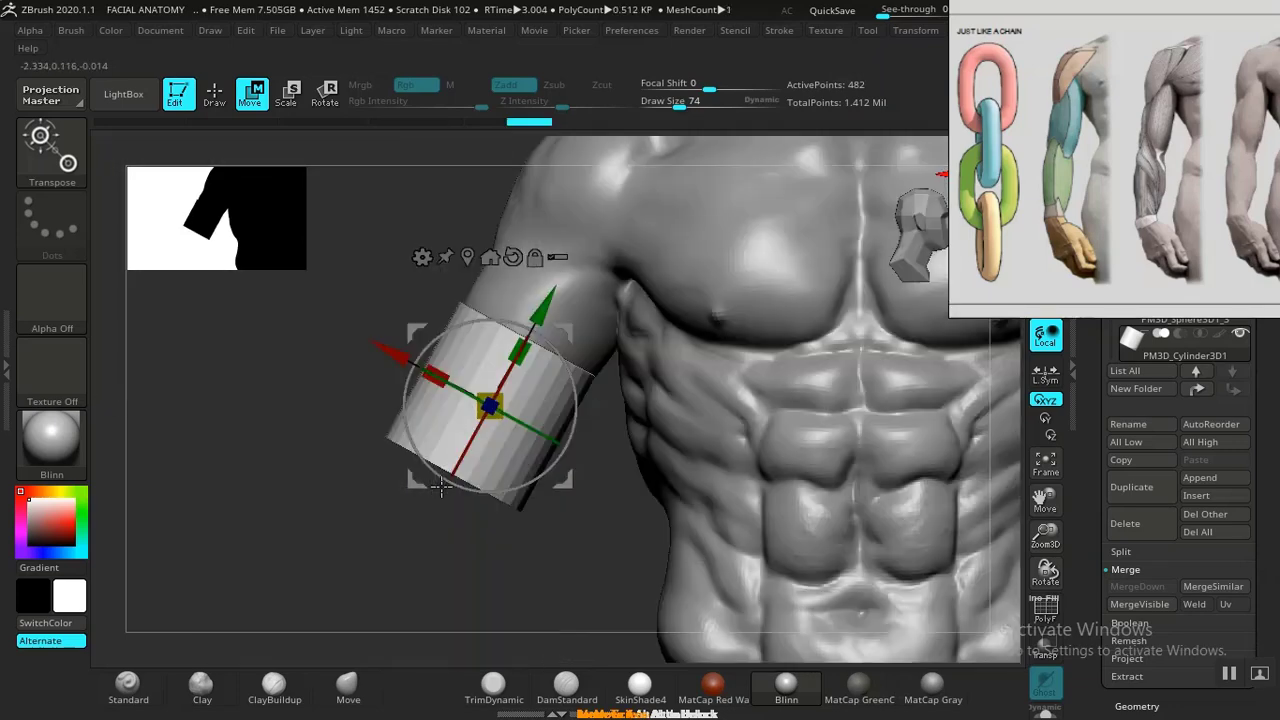
drag(343, 491, 713, 421)
drag(705, 375, 700, 430)
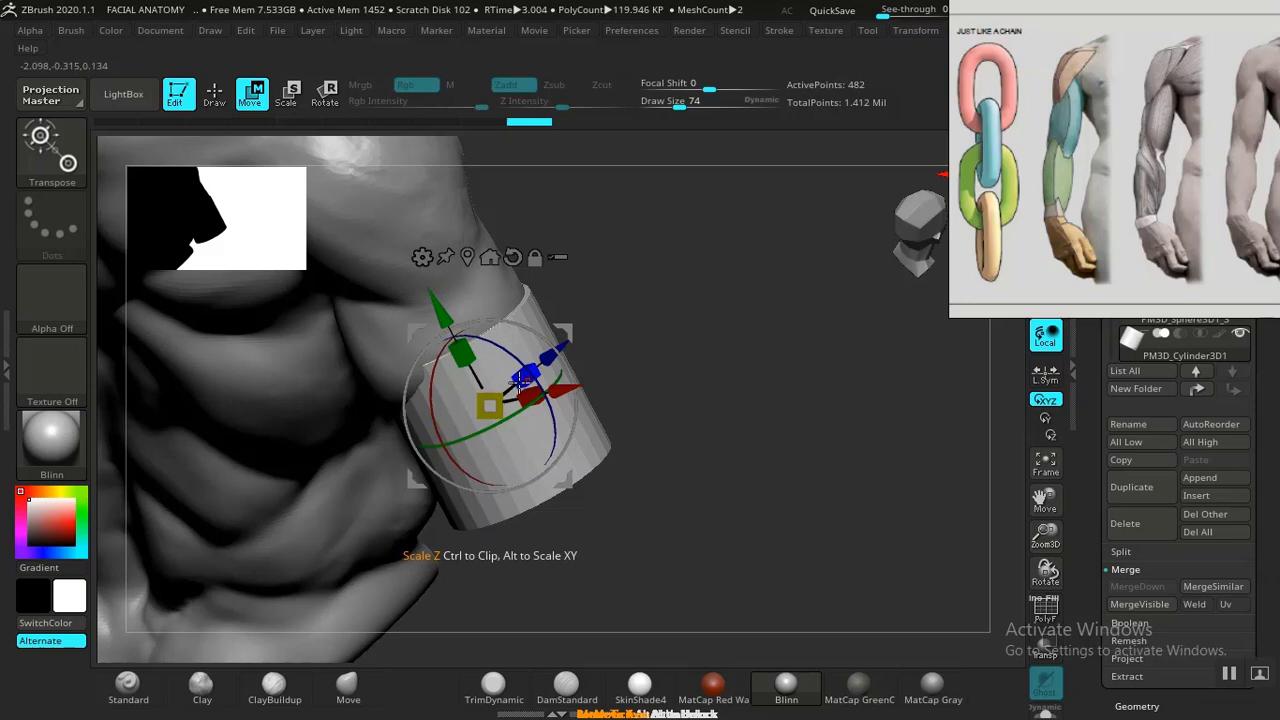
drag(520, 382, 560, 349)
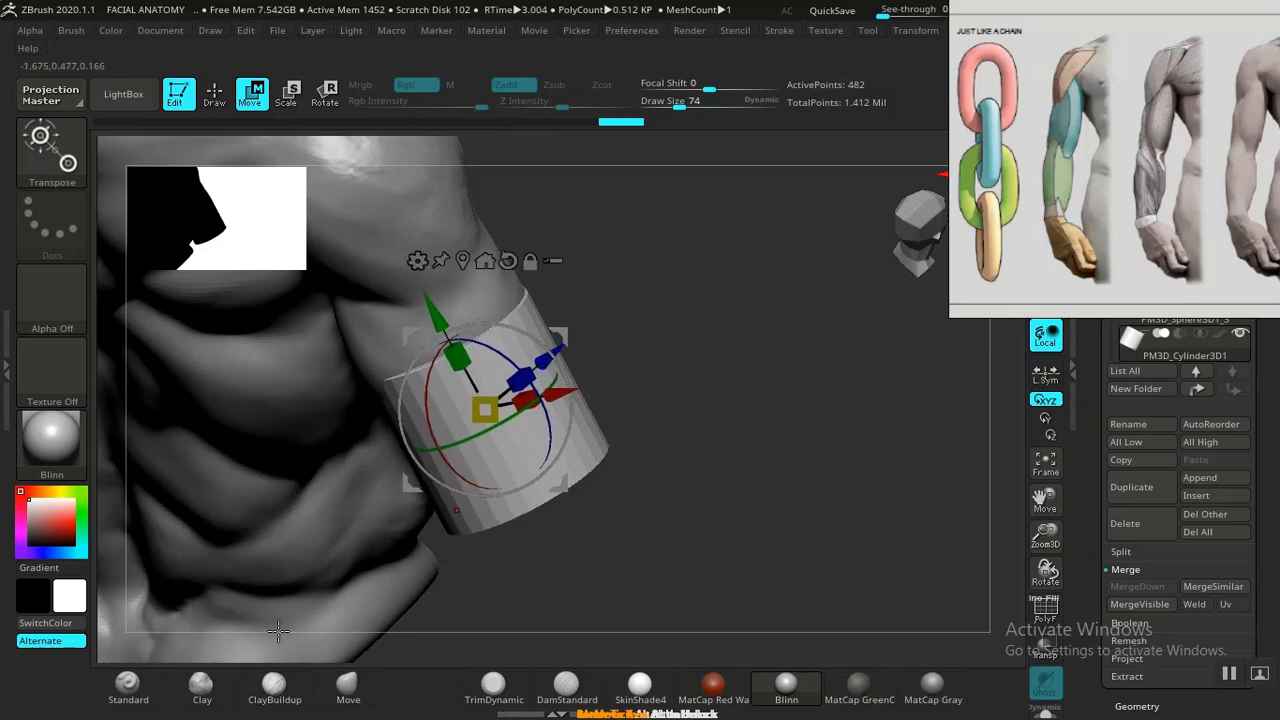
drag(737, 534, 700, 484)
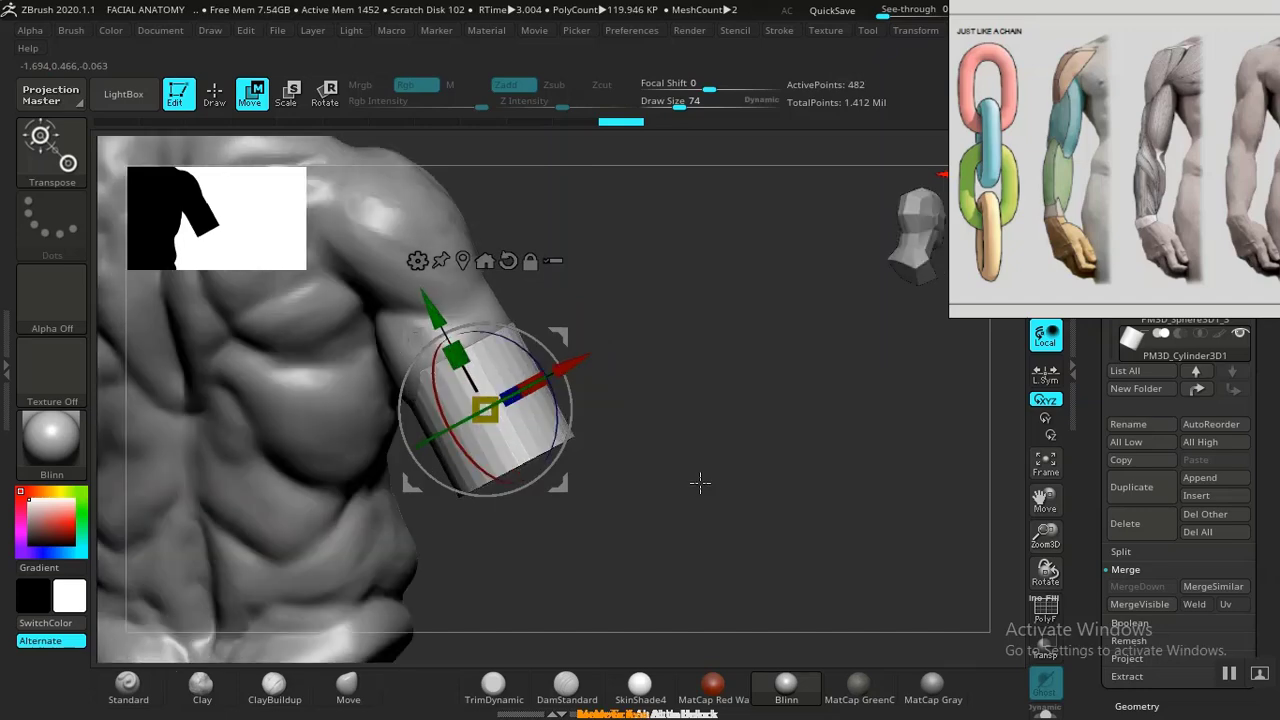
Pull the cylinder's inner upper edge outward with the Move brush, from the back, to wrap the end of the arm stump.
click(348, 685)
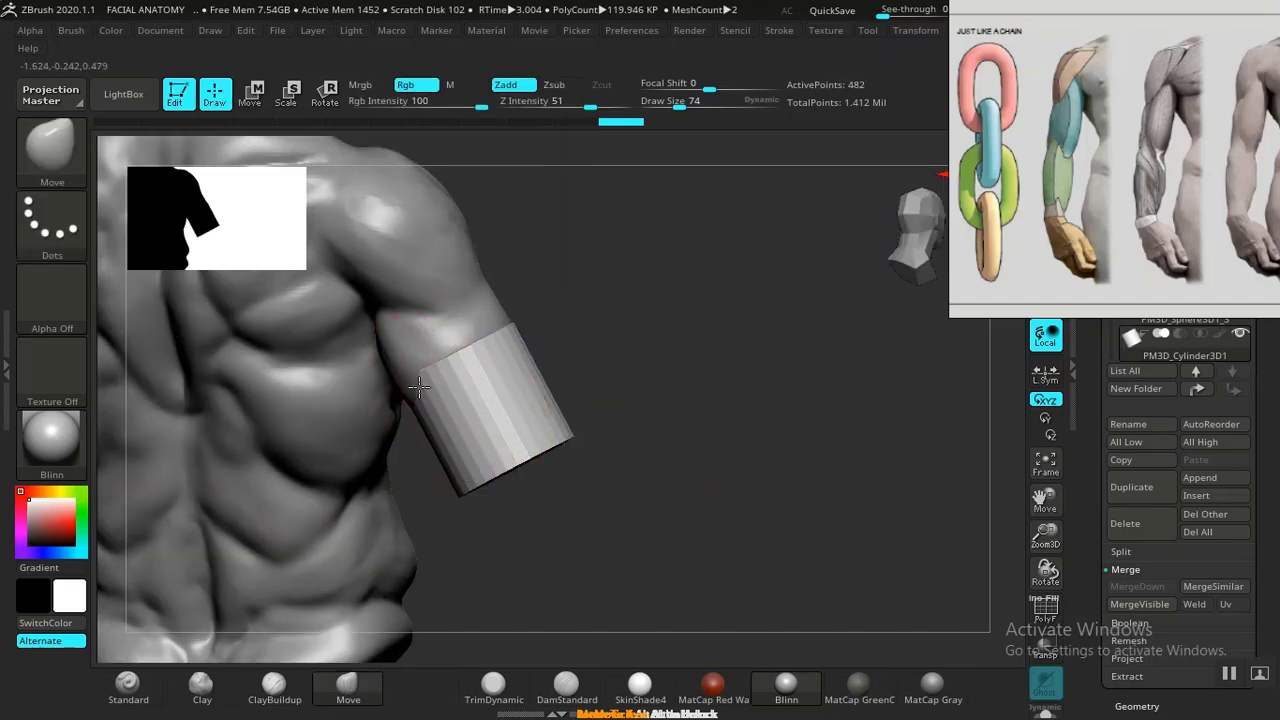
drag(419, 387, 406, 396)
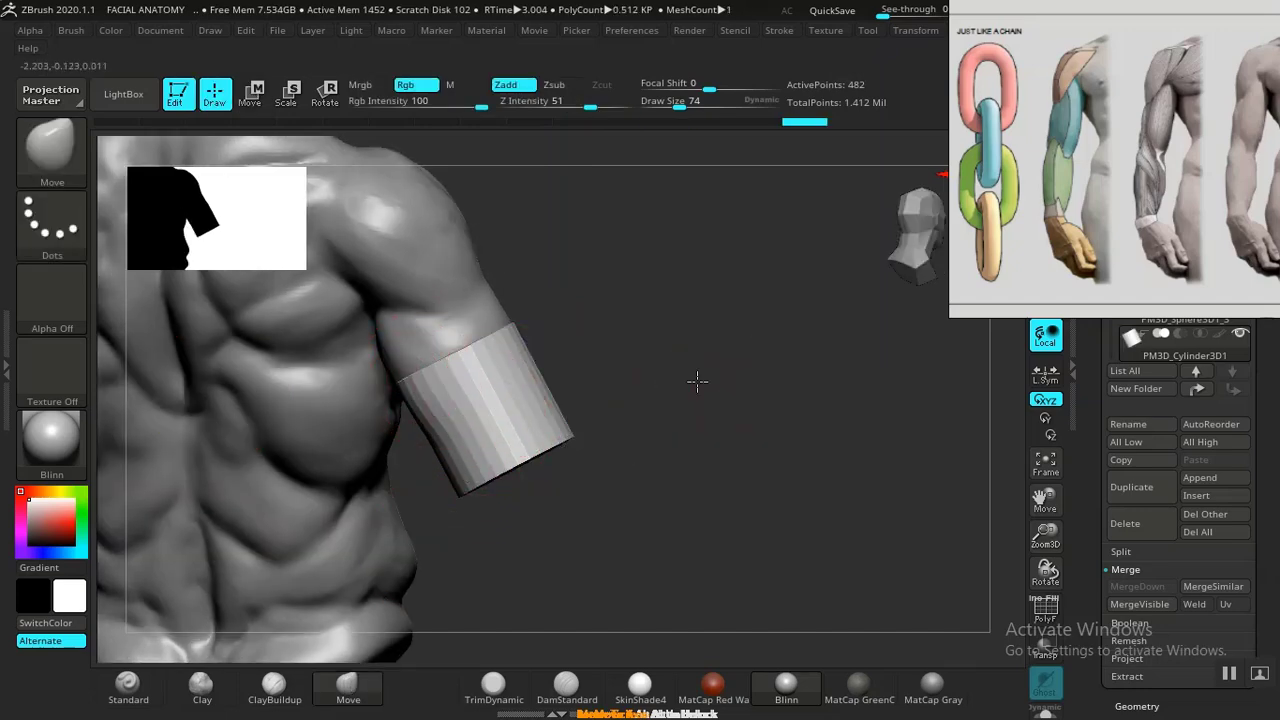
mouse_move(697, 380)
mouse_down()
mouse_move(528, 402)
mouse_move(558, 420)
mouse_move(443, 577)
mouse_up()
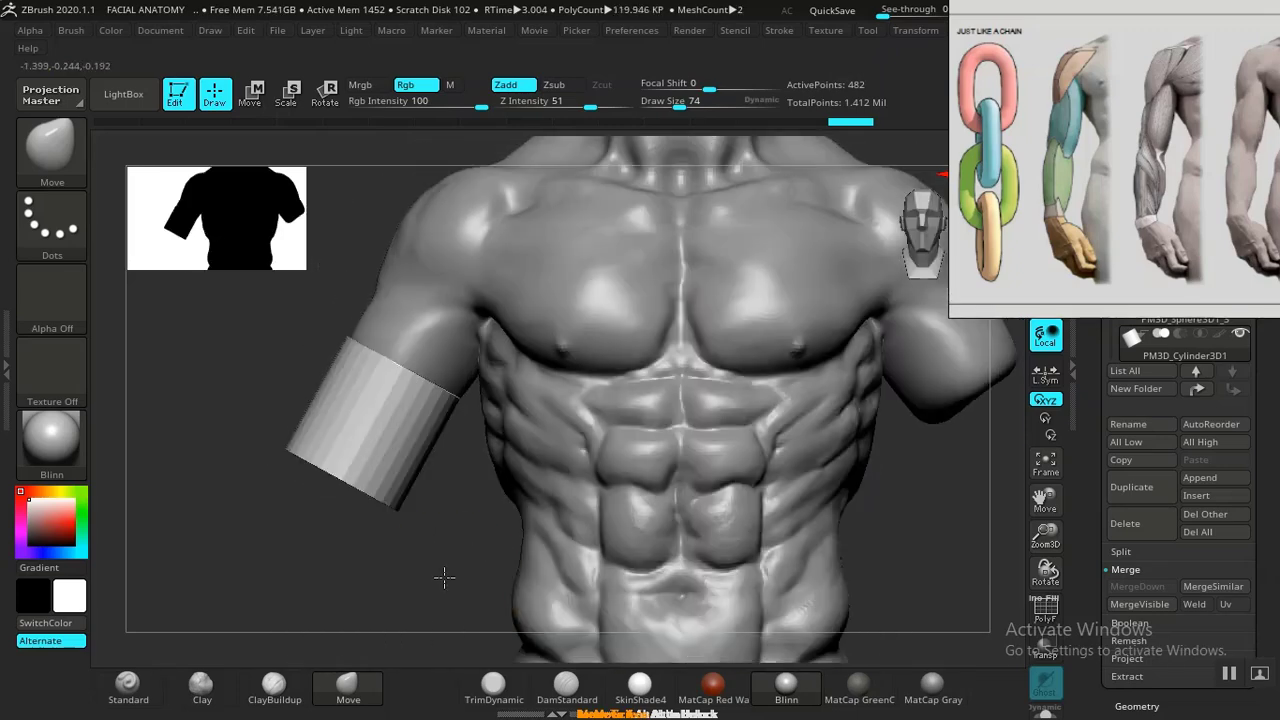
Frame the whole torso and bring the chain-like arm structure reference beside it for comparison.
key(f)
drag(1089, 166, 931, 320)
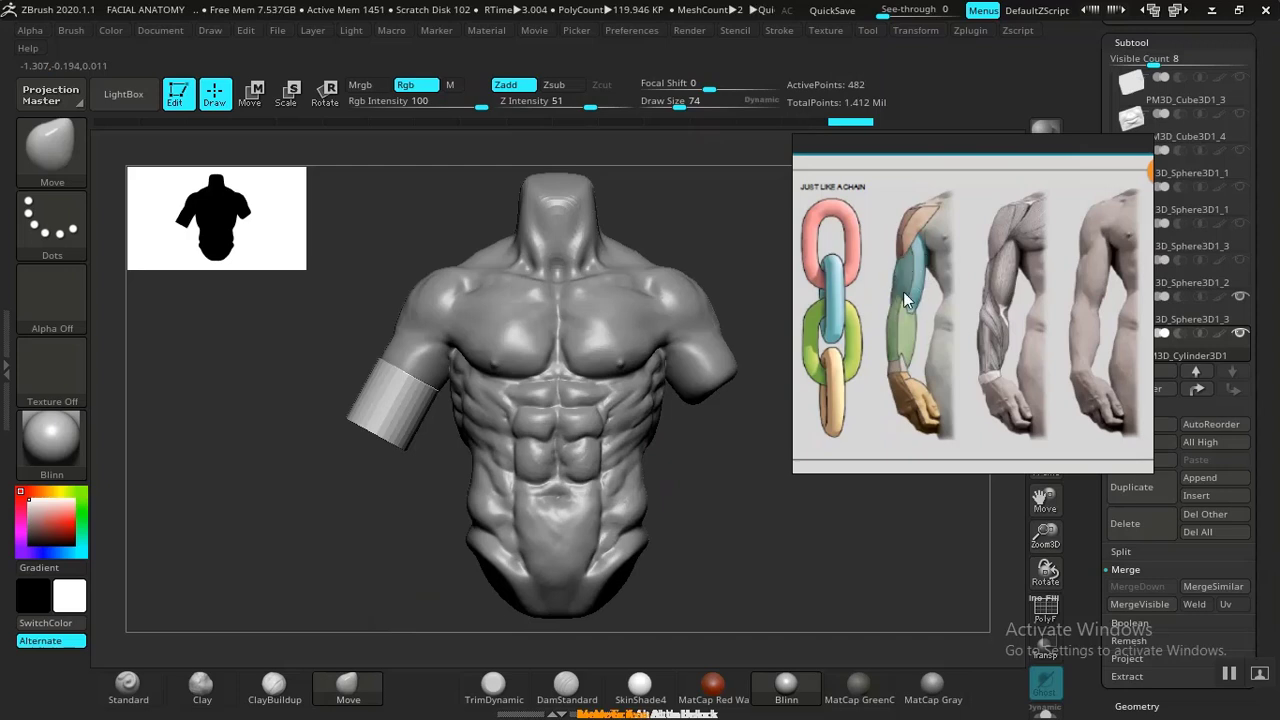
drag(900, 297, 953, 290)
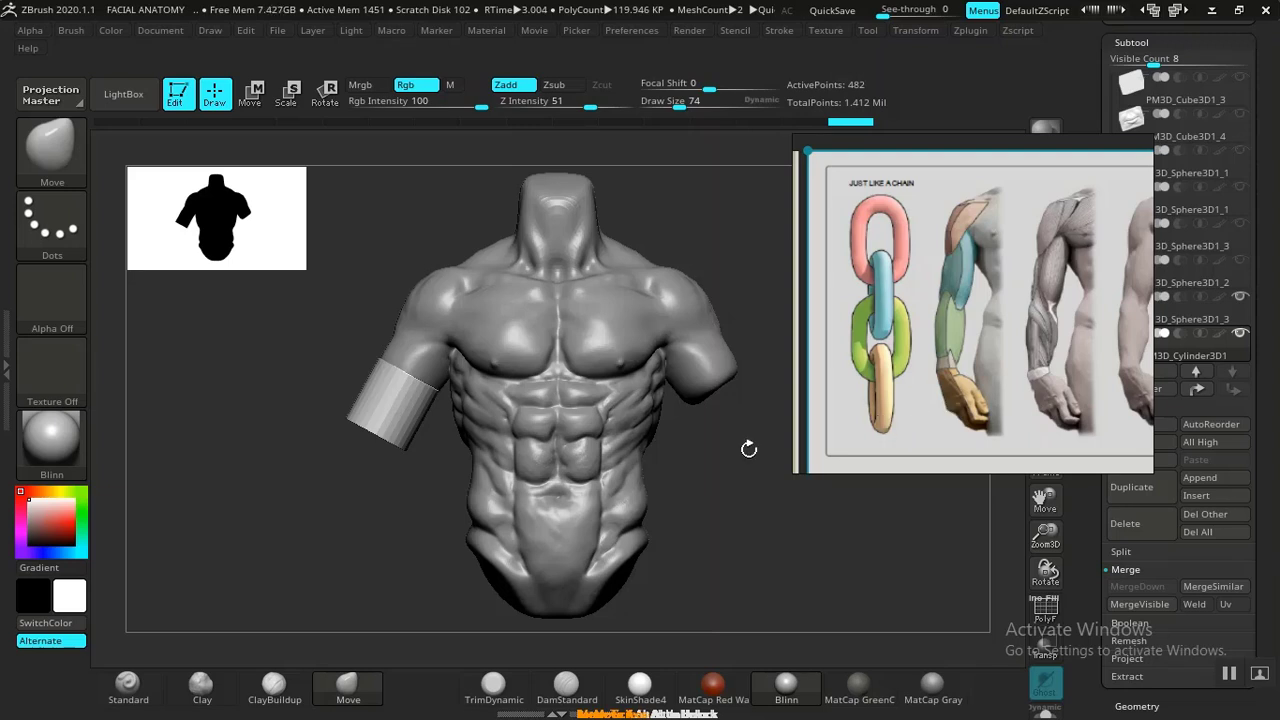
Lengthen the cylinder down the arm's axis to rough out the rest of the upper arm, undoing the first attempt.
alt+drag(728, 494, 799, 512)
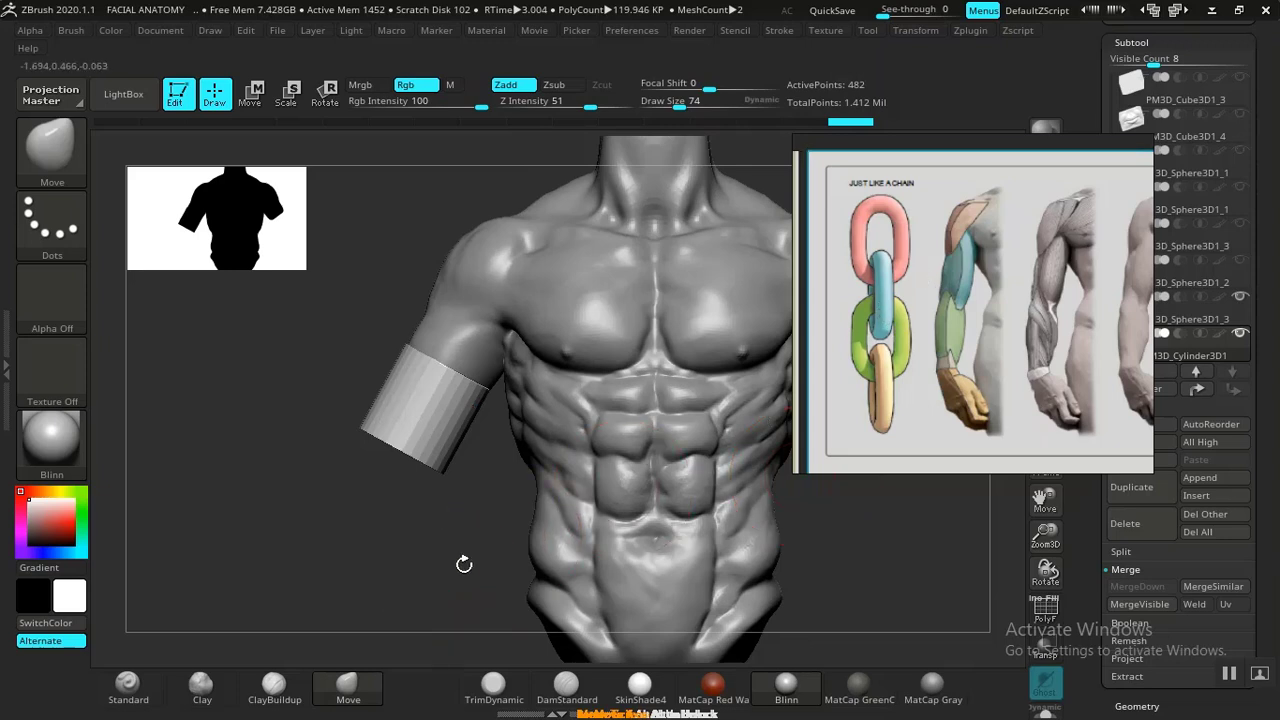
key(w)
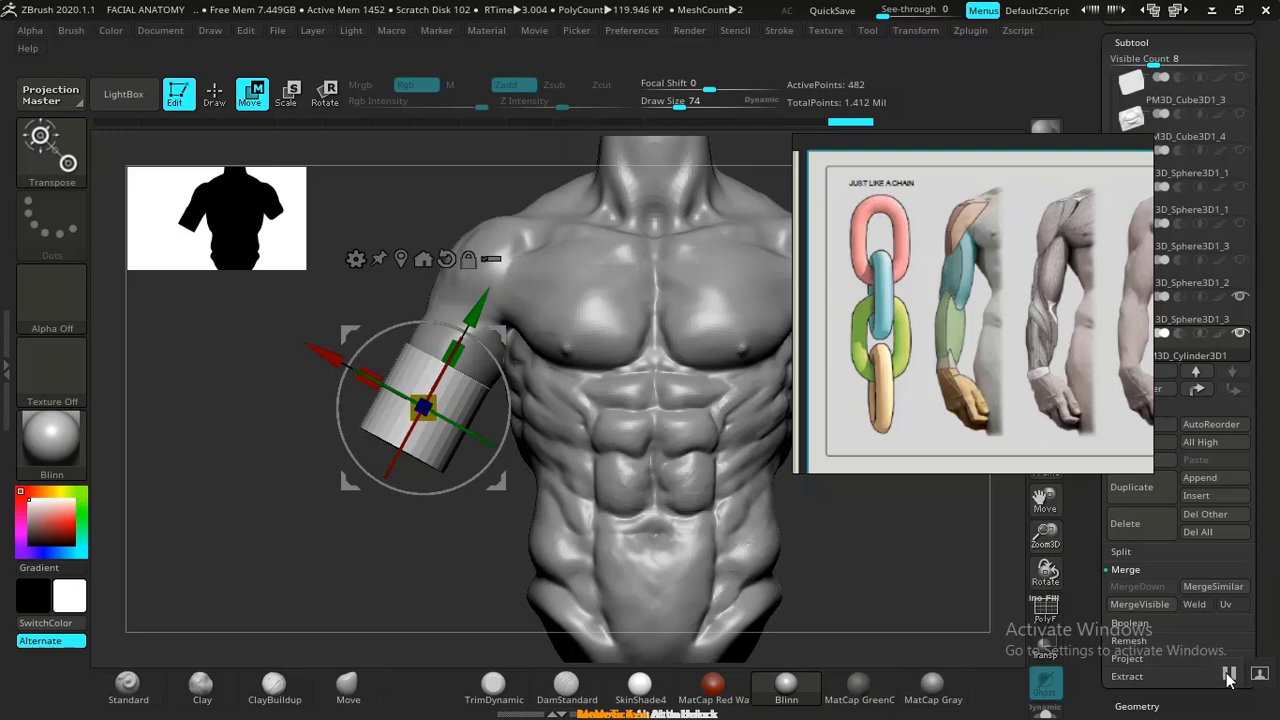
drag(811, 556, 897, 272)
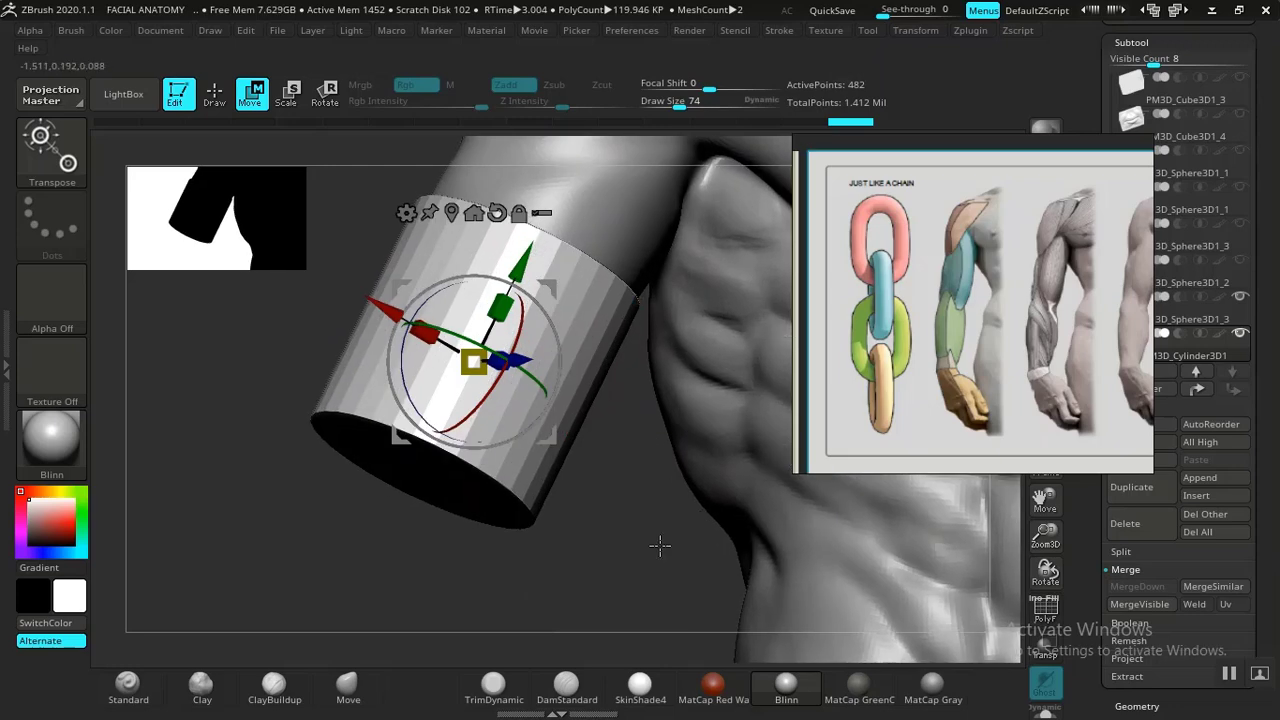
drag(660, 543, 525, 445)
drag(500, 300, 610, 132)
key(ctrl+z)
alt+drag(572, 511, 563, 550)
drag(555, 290, 563, 491)
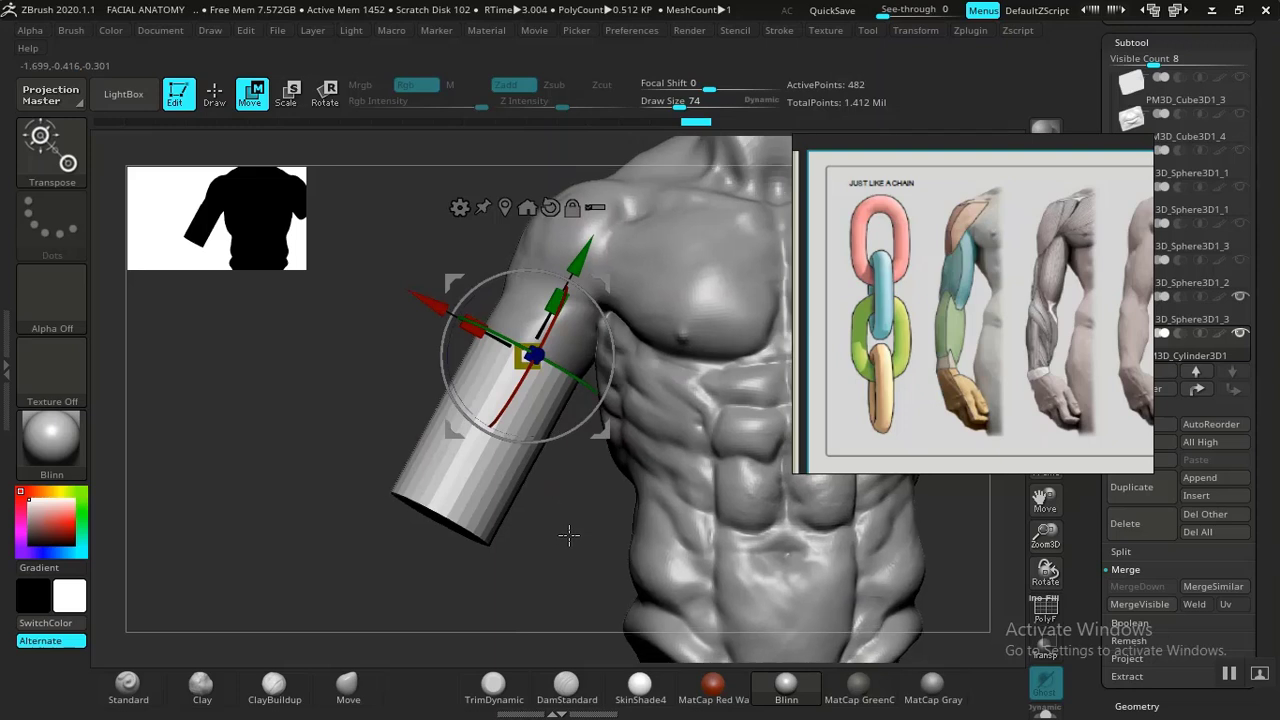
drag(524, 368, 529, 373)
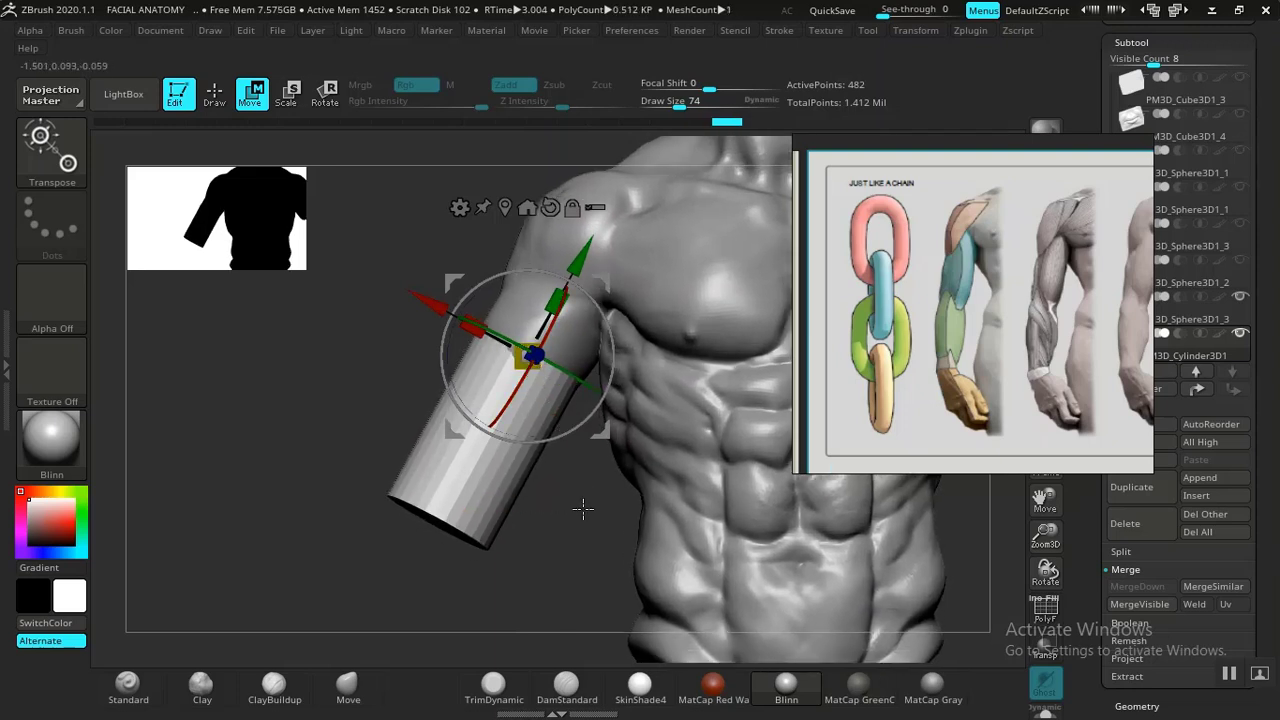
Check the arm's proportions against the whole torso and scale the cylinder down slightly.
alt+drag(591, 547, 538, 472)
alt+drag(529, 540, 493, 536)
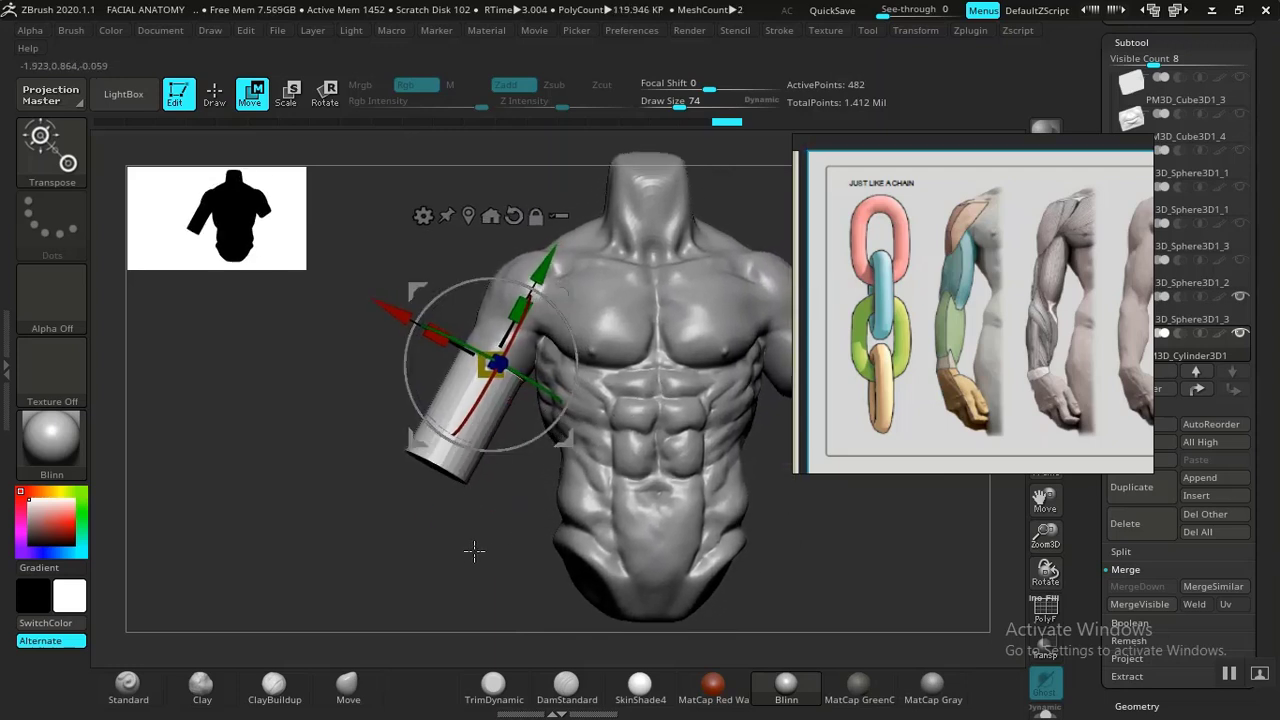
alt+drag(474, 551, 378, 577)
alt+drag(761, 501, 766, 562)
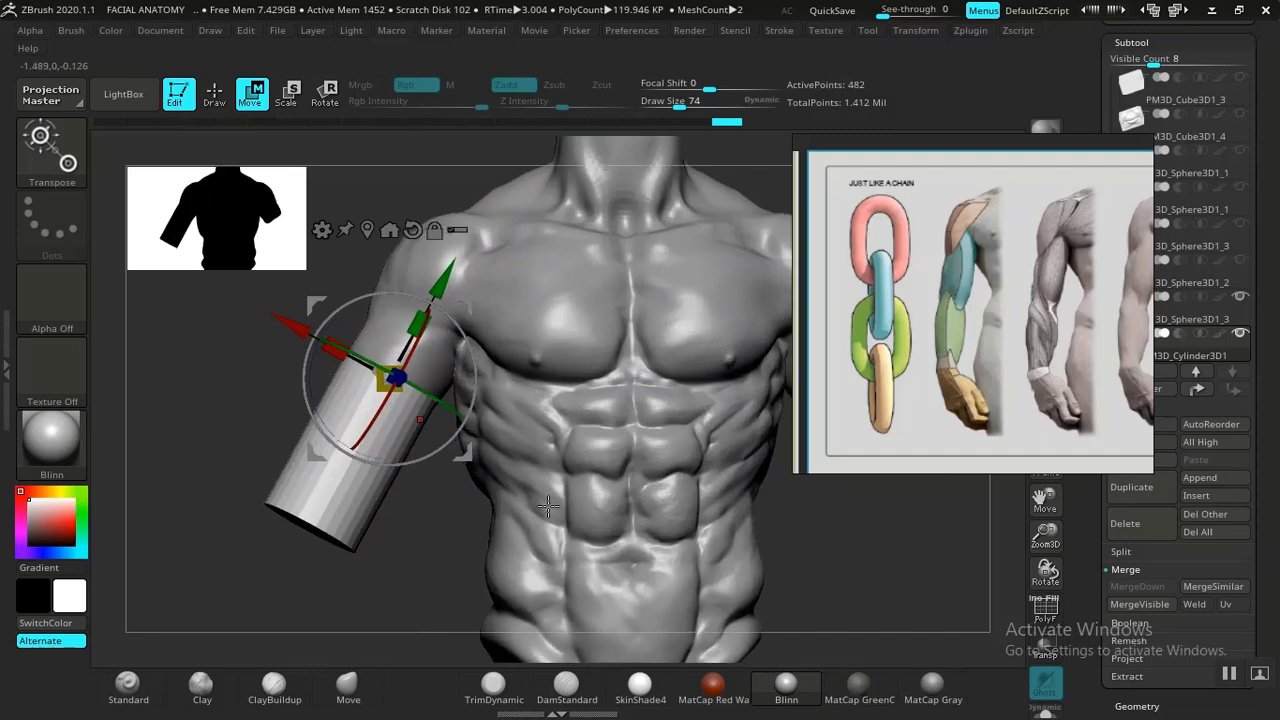
alt+drag(349, 583, 171, 628)
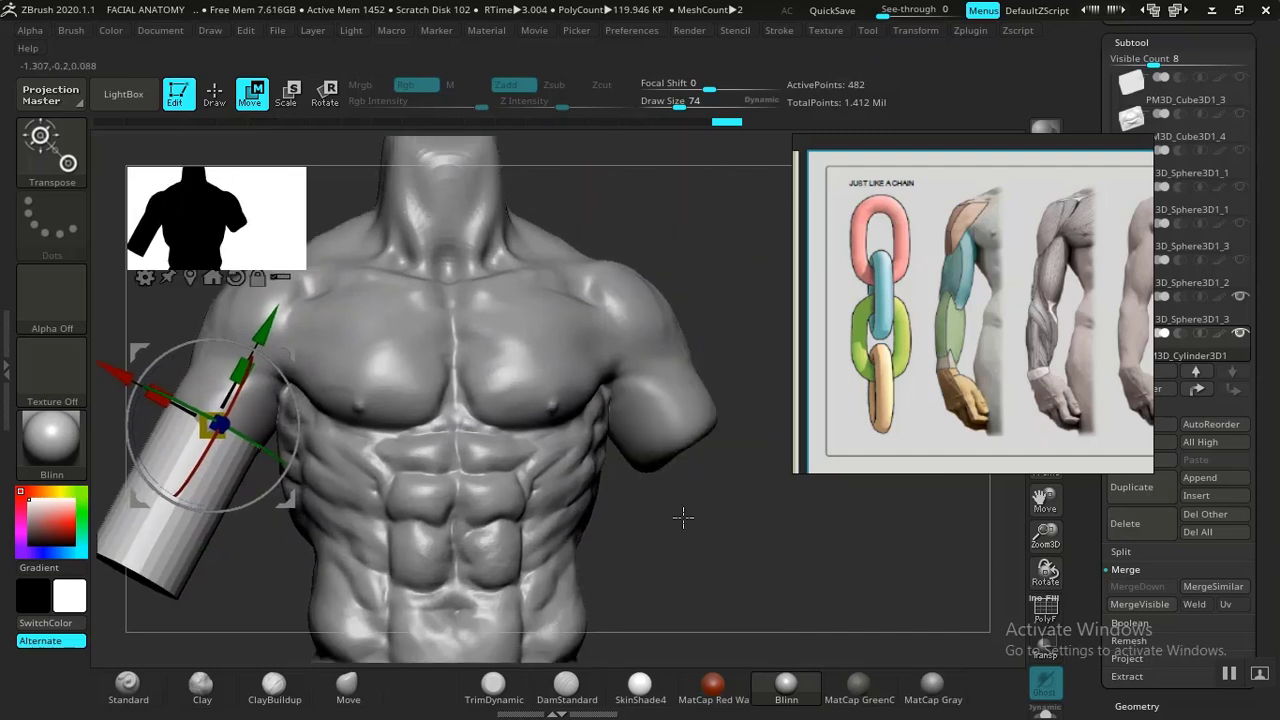
alt+drag(683, 518, 843, 448)
alt+drag(406, 557, 509, 580)
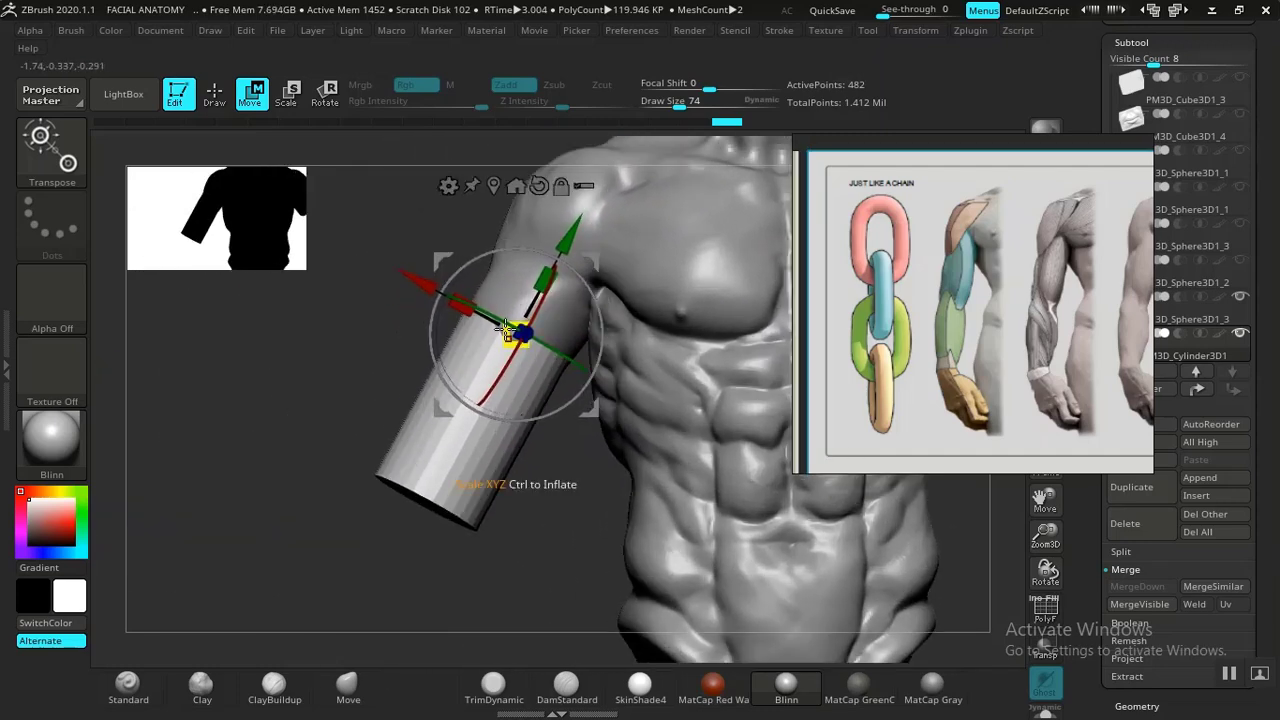
drag(500, 333, 513, 338)
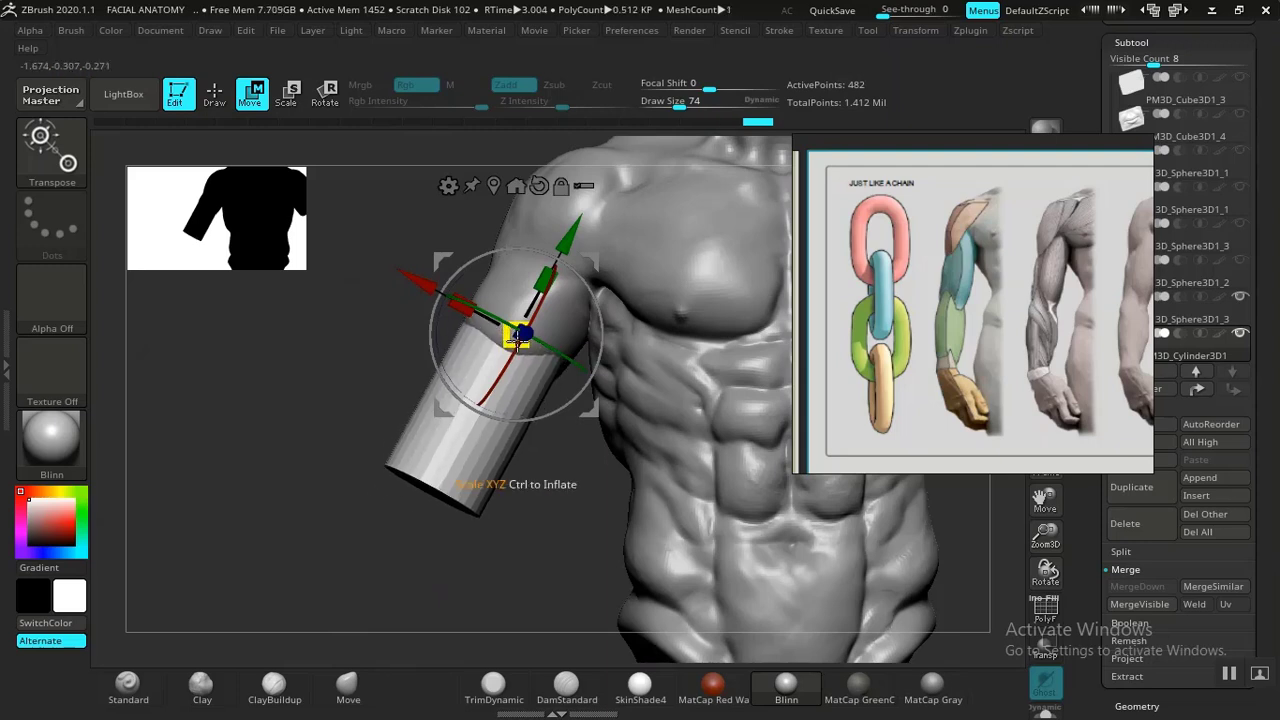
alt+drag(563, 514, 442, 492)
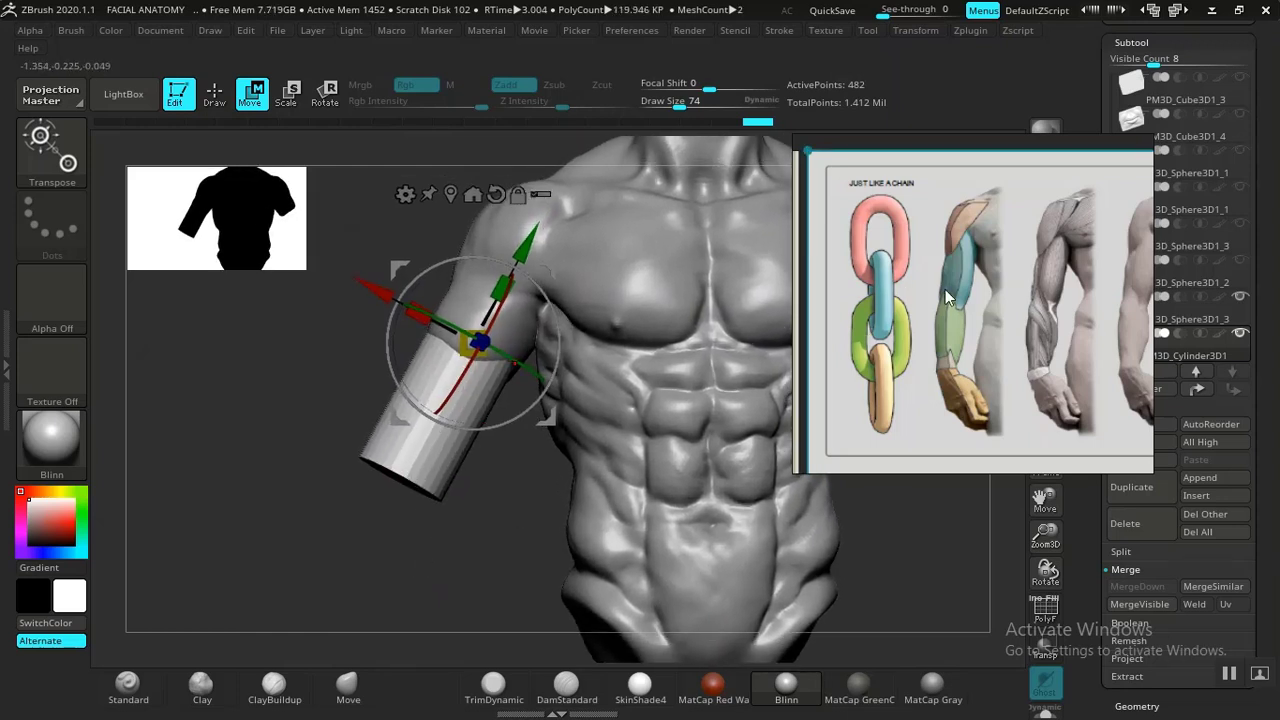
Browse the reference board and enlarge the forearm muscle illustration to examine the arm's anatomy.
scroll(944, 289, down, 7)
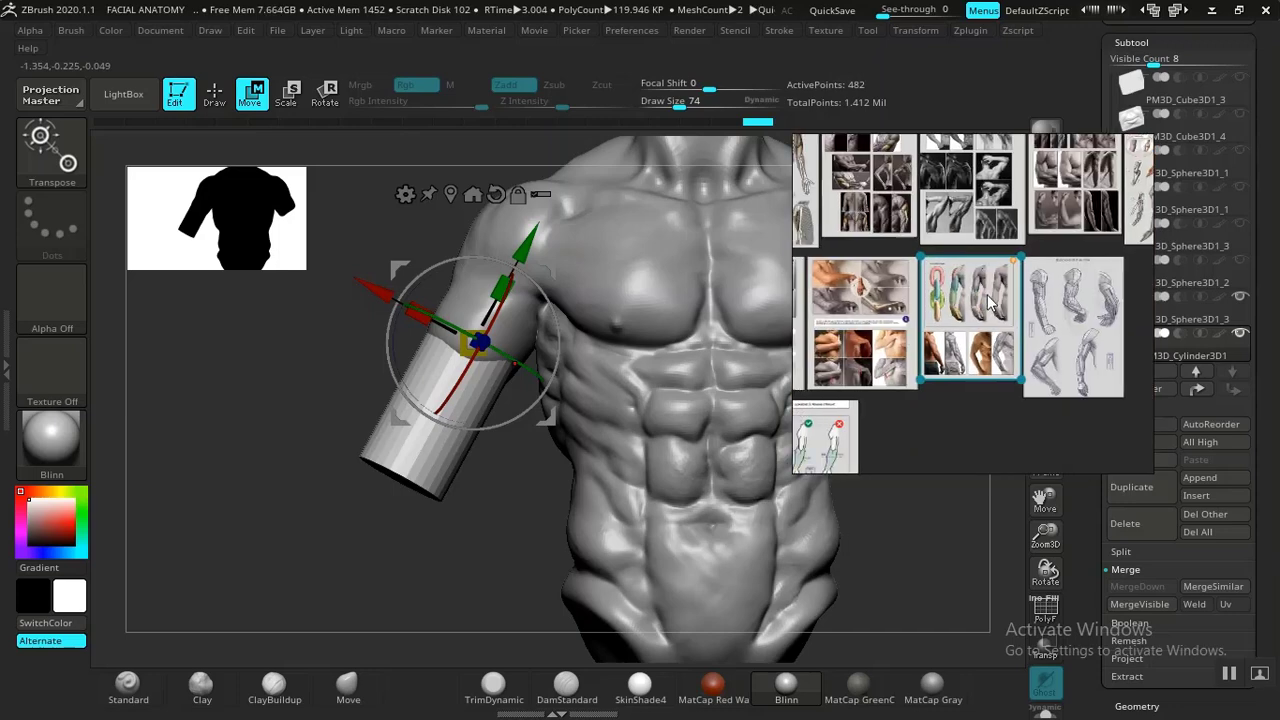
middle_drag(903, 314, 915, 290)
middle_drag(797, 275, 914, 288)
middle_drag(875, 229, 920, 266)
scroll(880, 350, up, 6)
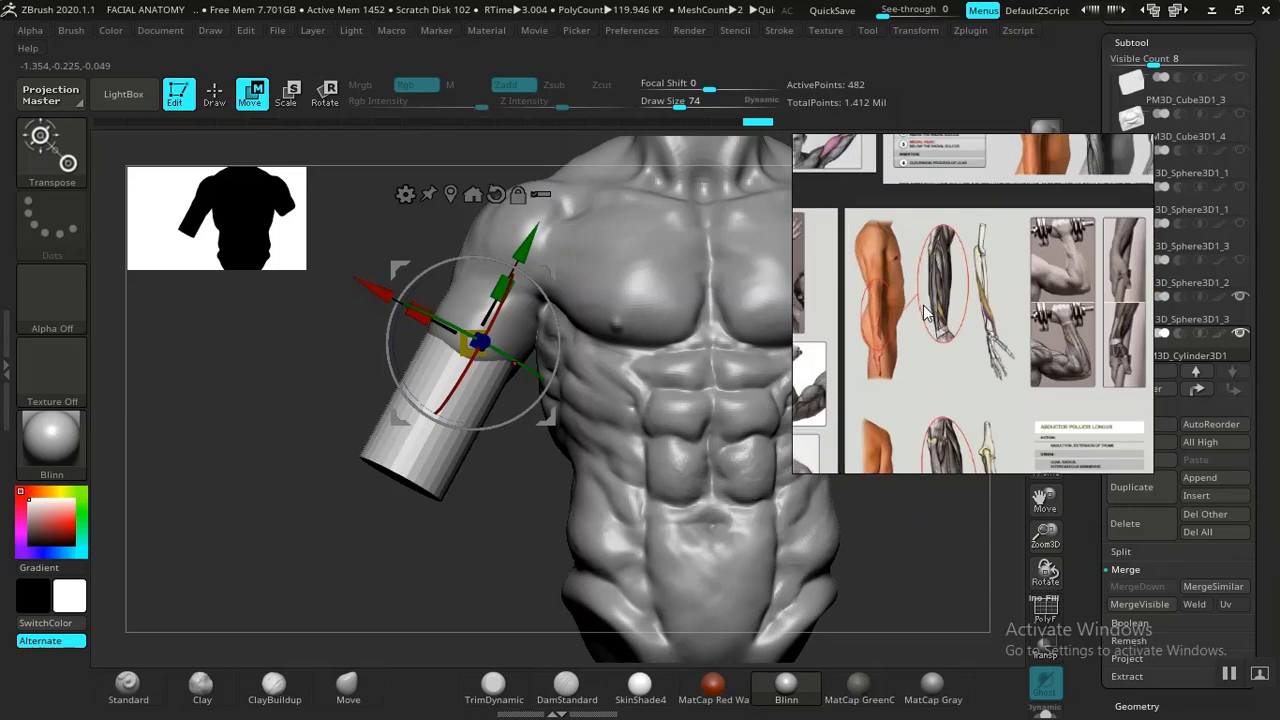
scroll(965, 345, up, 4)
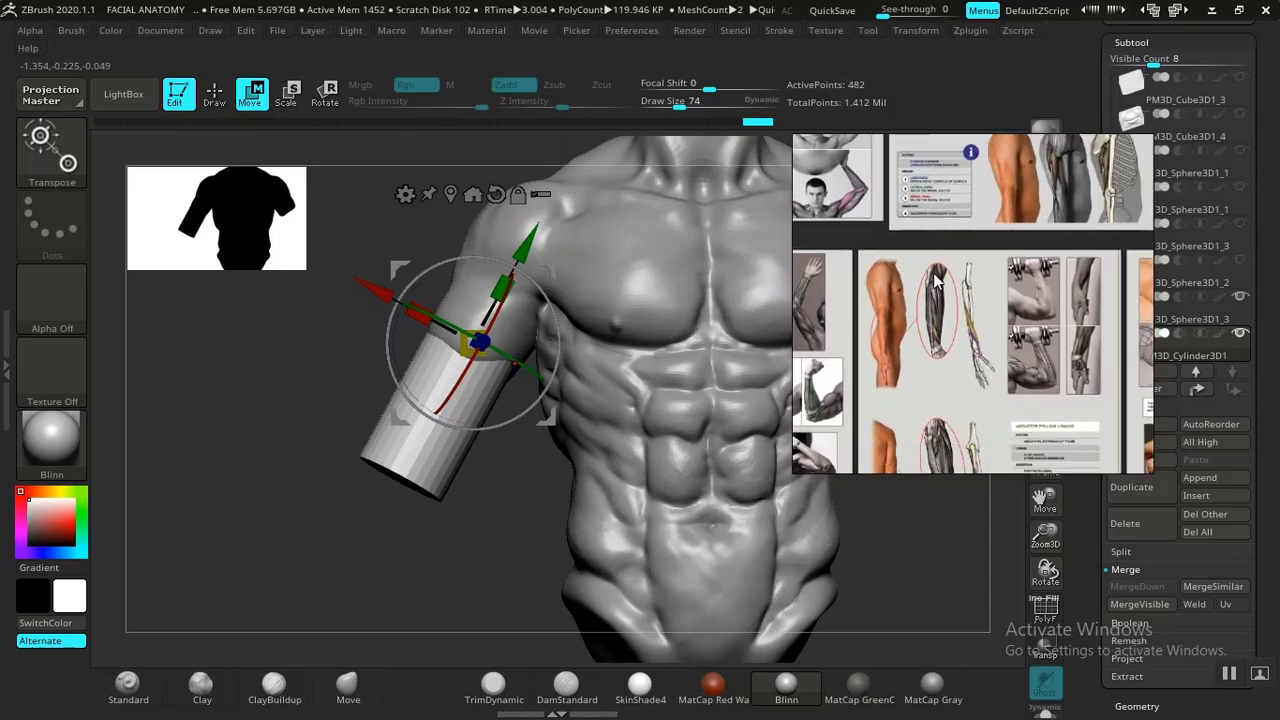
scroll(925, 338, up, 3)
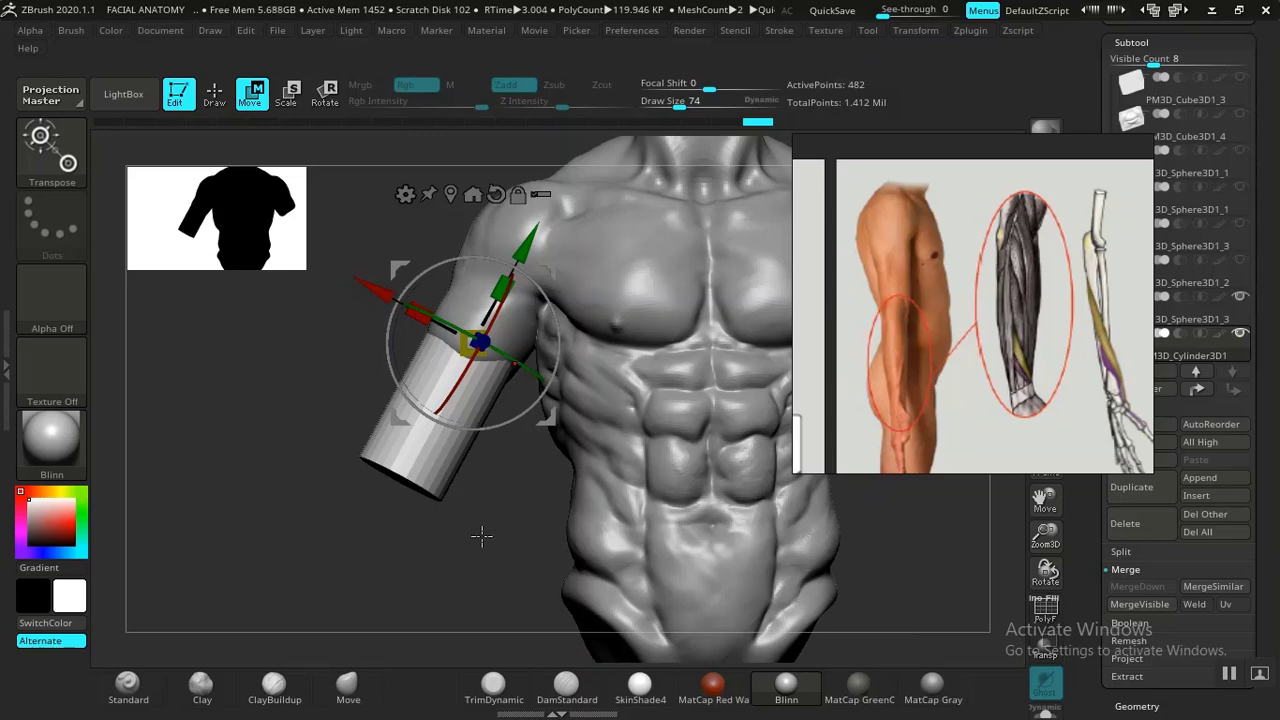
Check the cylinder from the side, shorten it along the arm's axis from the front and fine-tune its length.
drag(482, 537, 529, 540)
drag(709, 515, 700, 543)
drag(534, 495, 630, 483)
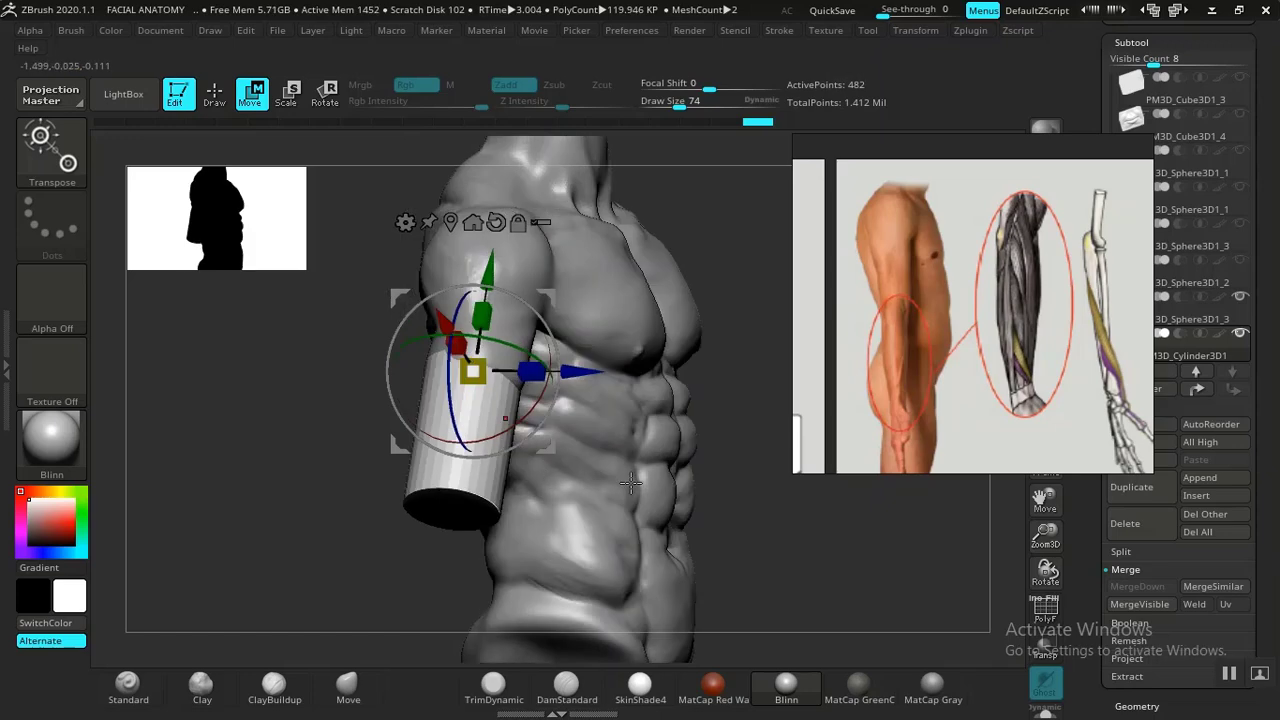
drag(807, 519, 769, 520)
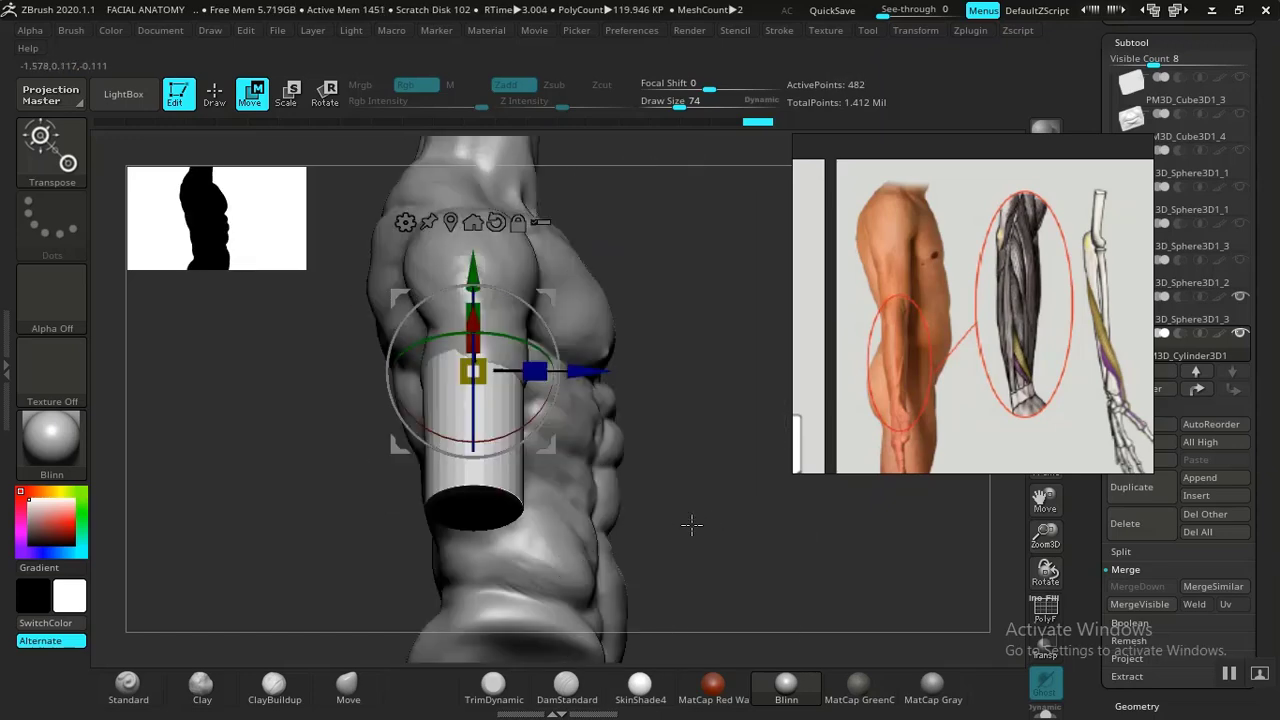
drag(691, 525, 743, 536)
shift+drag(466, 589, 480, 440)
drag(518, 311, 511, 326)
mouse_move(556, 538)
alt+mouse_down()
mouse_move(540, 505)
mouse_move(539, 523)
mouse_move(549, 519)
alt+mouse_up()
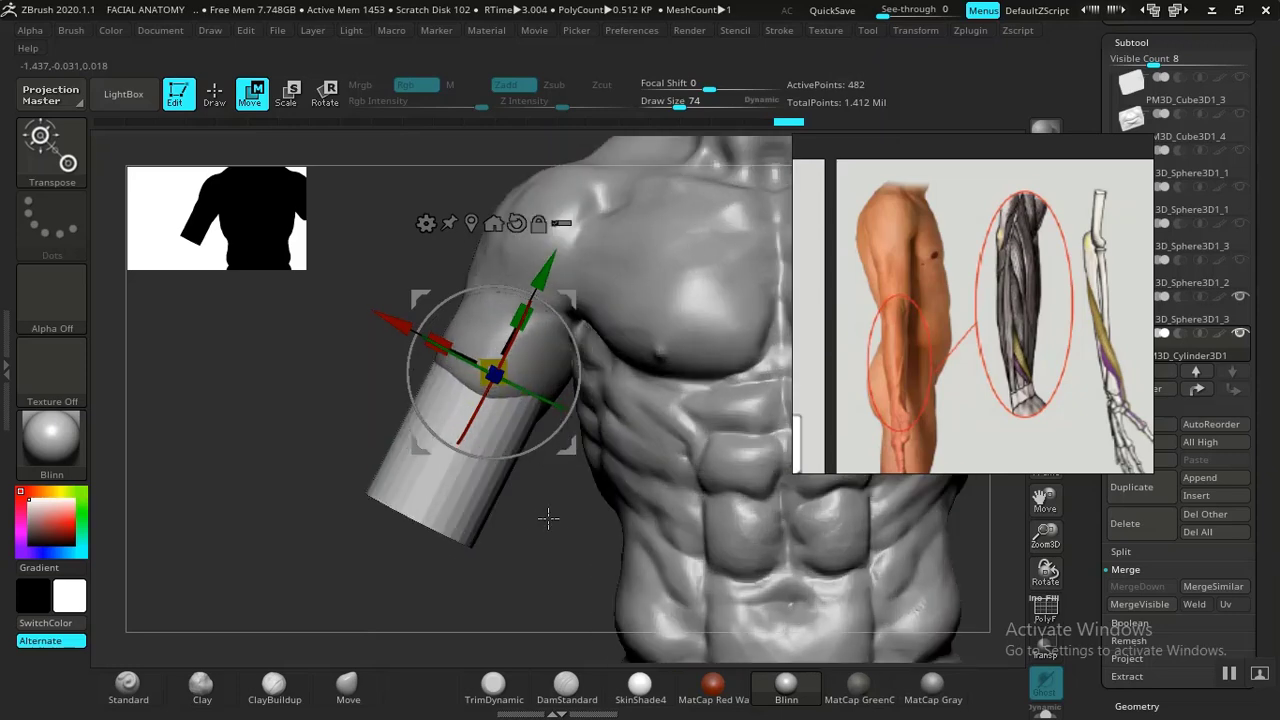
drag(517, 312, 520, 307)
Move the reference window clear of the torso and inspect the cylinder's lower end from below.
alt+drag(570, 543, 647, 476)
right_drag(990, 320, 1166, 224)
drag(576, 576, 736, 347)
click(737, 349)
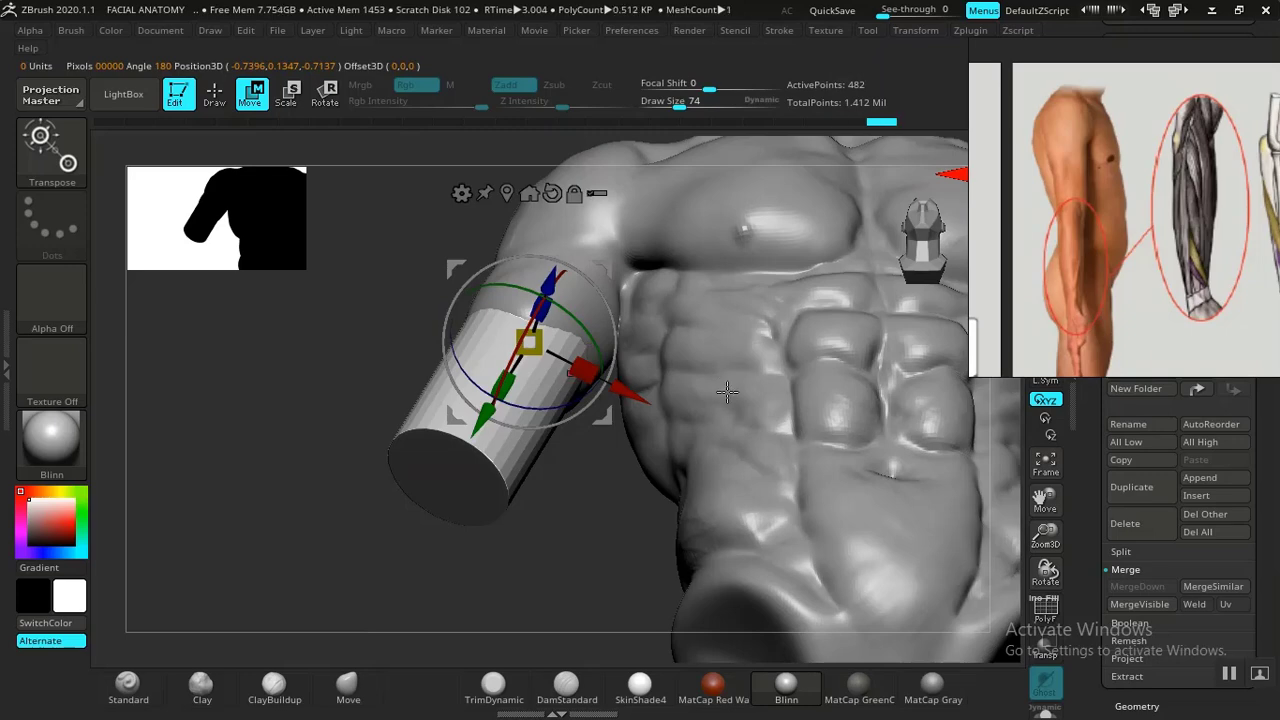
Select the torso subtool and check its polygroups with the polyframe display.
alt+click(778, 393)
drag(600, 521, 617, 580)
key(shift+f)
key(shift+f)
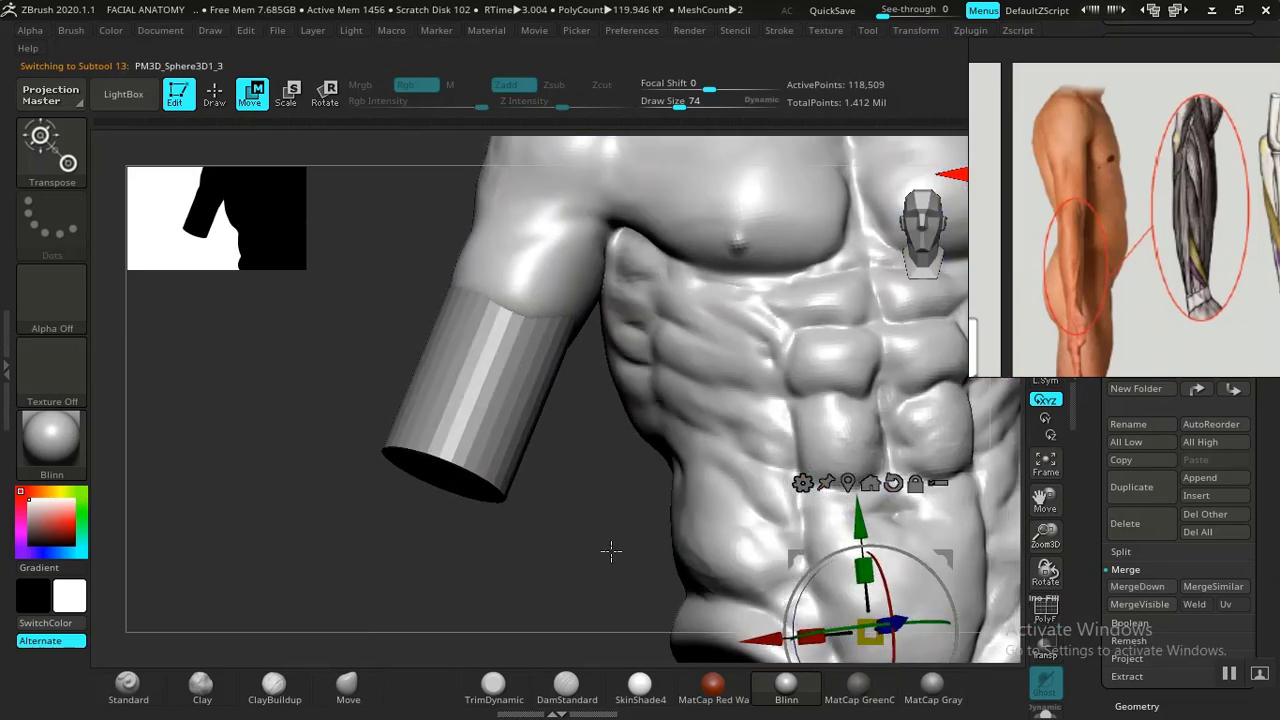
drag(583, 495, 367, 477)
mouse_move(290, 428)
ctrl+mouse_down()
mouse_move(380, 612)
mouse_move(529, 557)
mouse_move(634, 410)
mouse_move(645, 330)
mouse_move(630, 258)
mouse_move(571, 220)
mouse_move(491, 408)
ctrl+mouse_up()
key(ctrl+z)
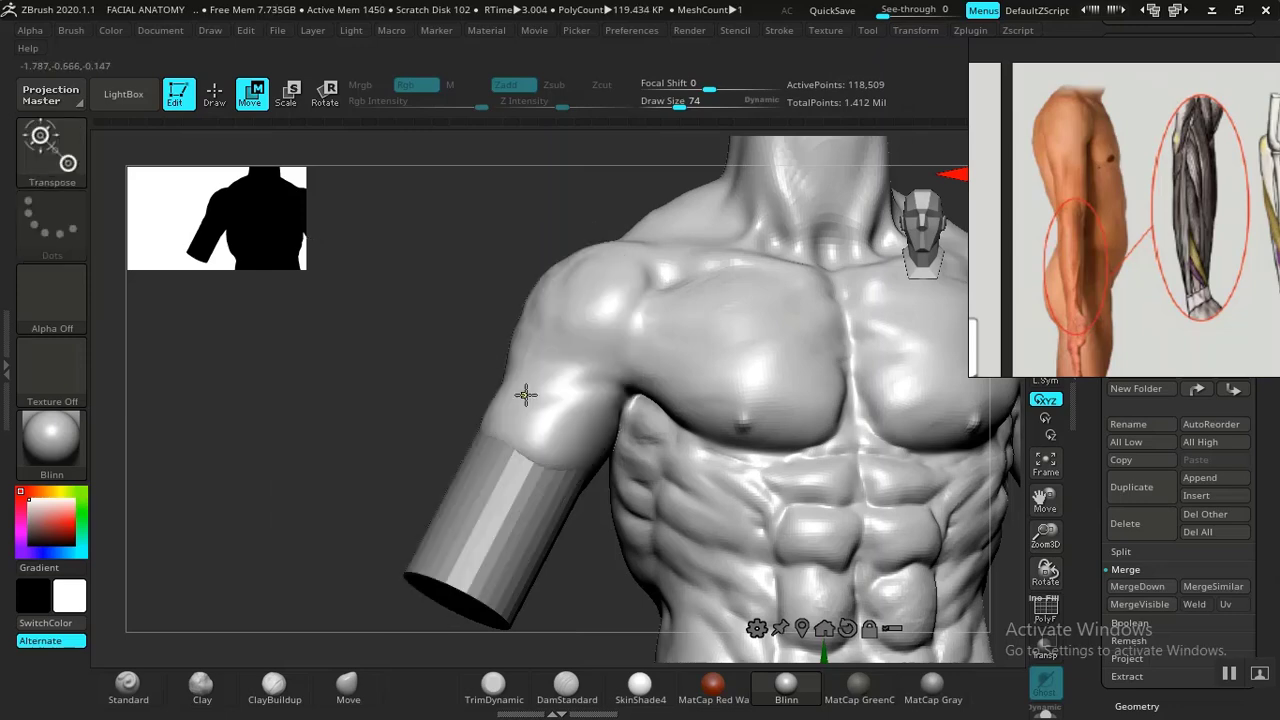
ctrl+click(561, 376)
key(q)
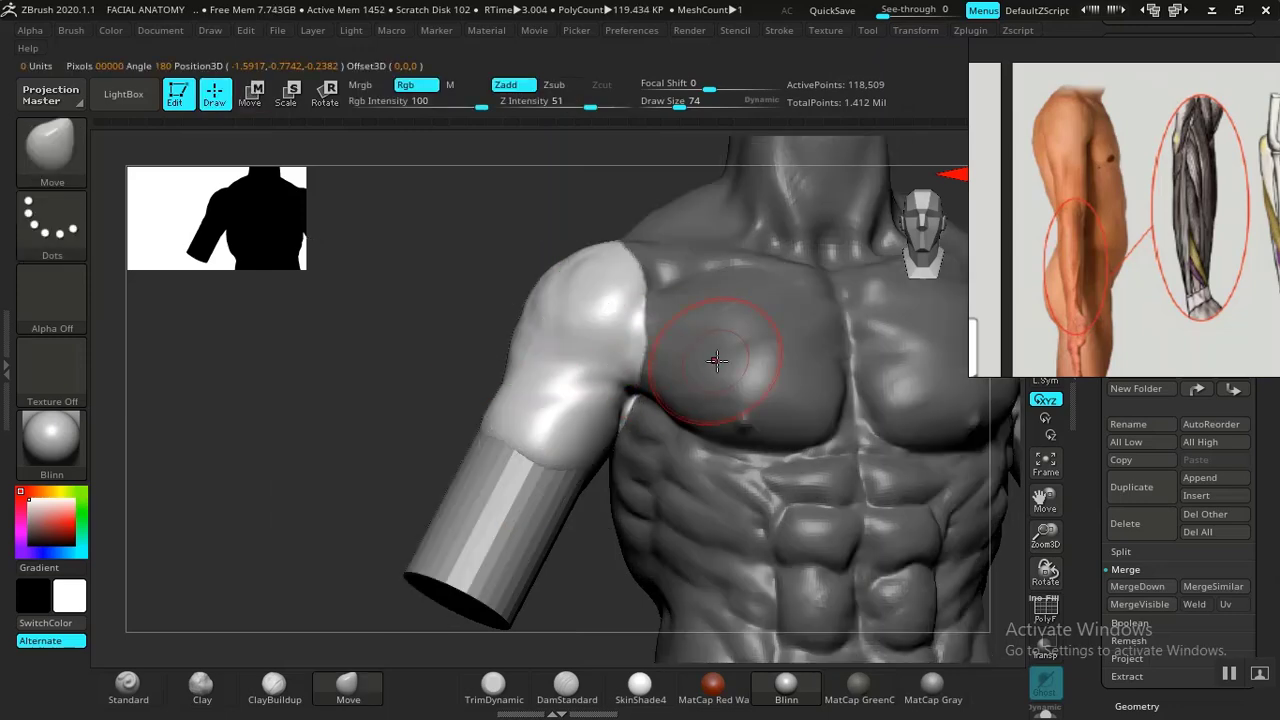
ctrl+drag(433, 323, 450, 340)
Isolate the upper-arm polygroups of the torso and inspect the cylinder's fit in the stump from several angles.
ctrl+shift+click(604, 322)
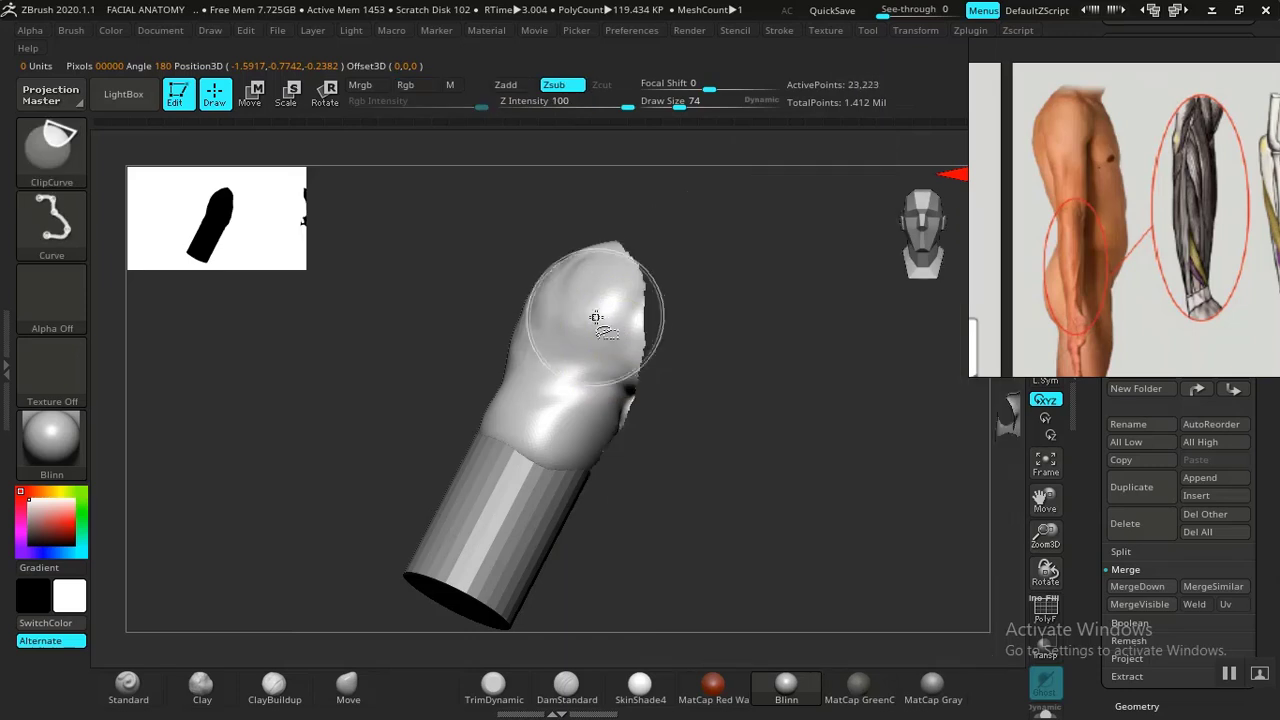
mouse_move(683, 466)
mouse_down()
mouse_move(638, 460)
mouse_move(655, 415)
mouse_up()
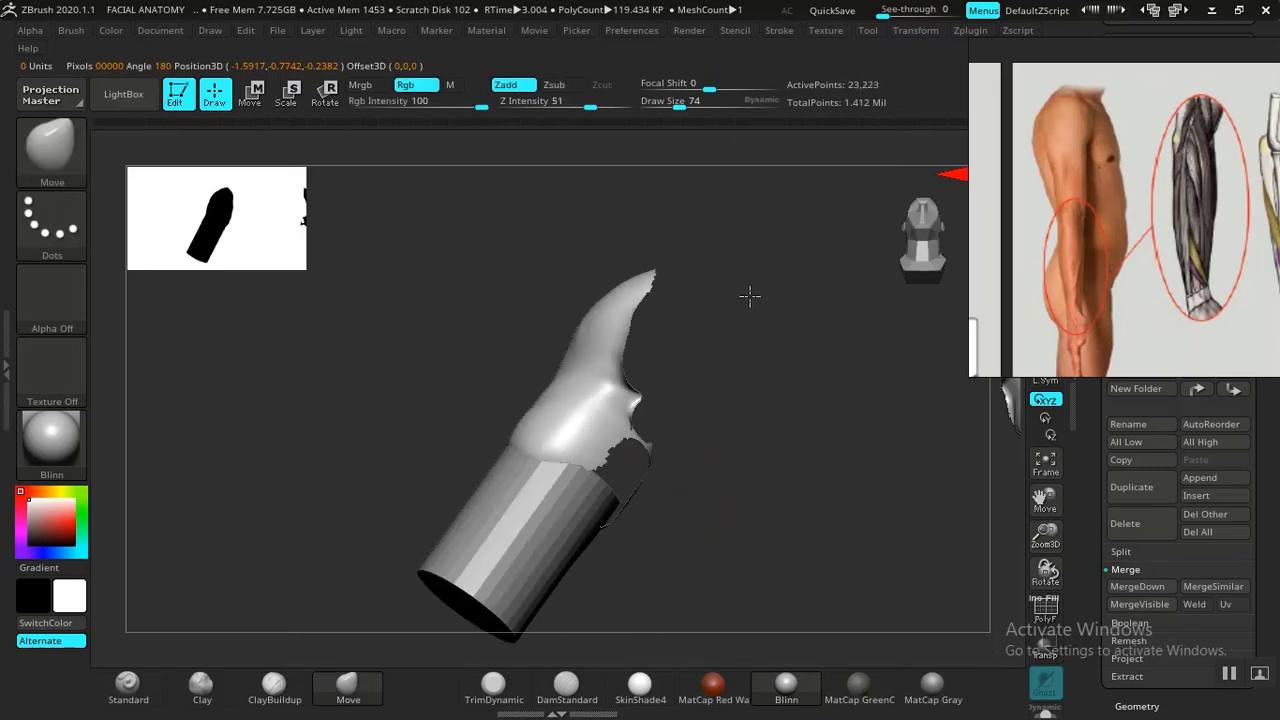
drag(638, 449, 603, 456)
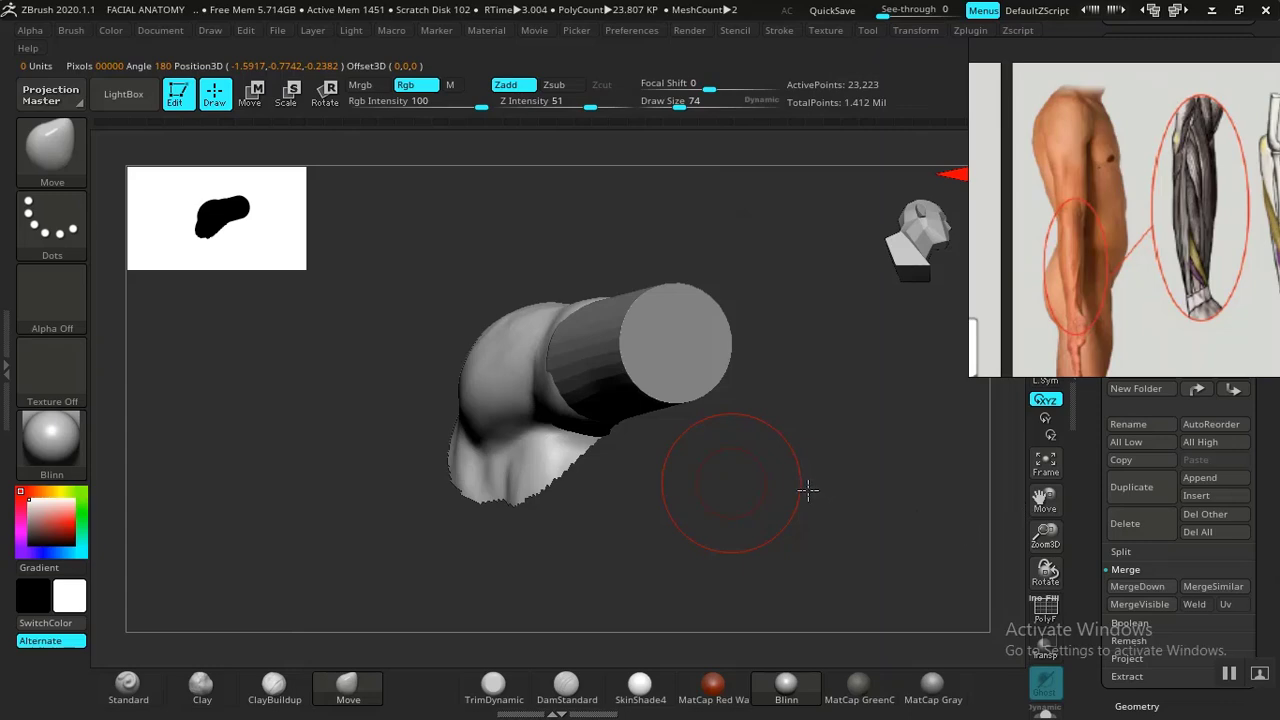
drag(808, 490, 797, 395)
drag(729, 370, 750, 404)
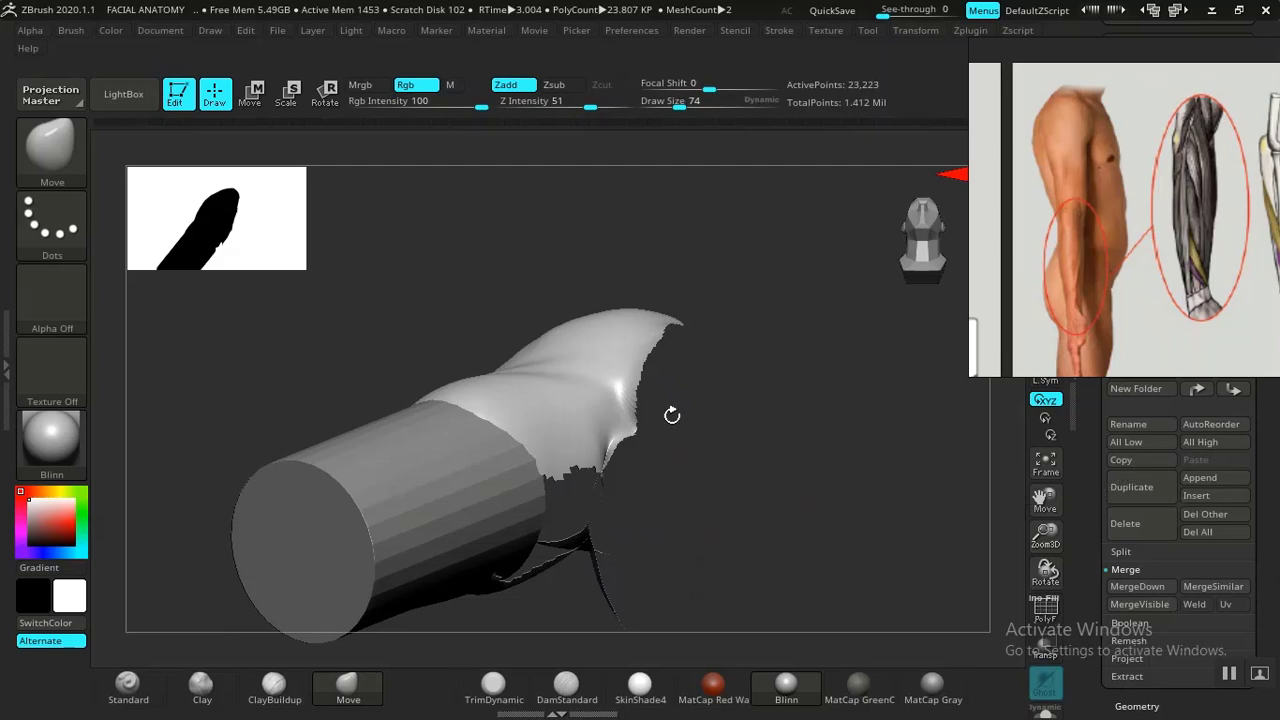
Turn on double-sided display for the torso mesh and check the inner faces of the isolated arm.
drag(672, 414, 1021, 477)
scroll(1097, 569, down, 10)
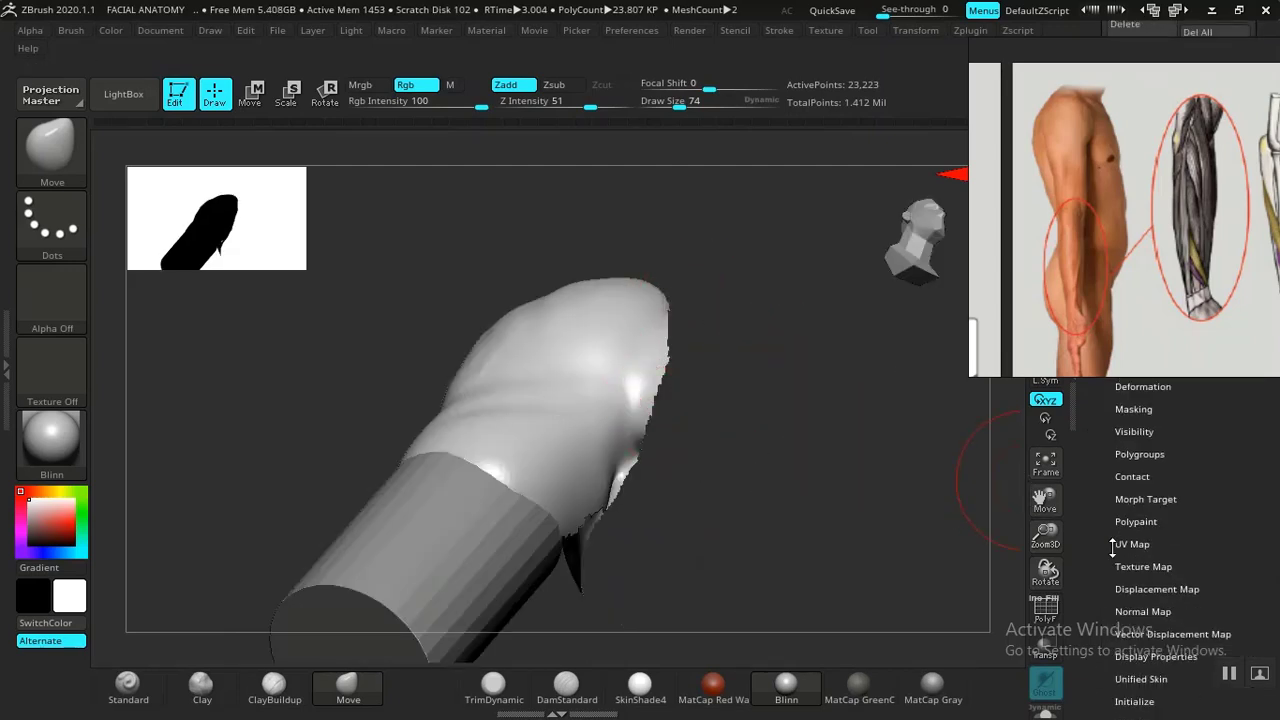
drag(1097, 557, 1104, 630)
click(1134, 528)
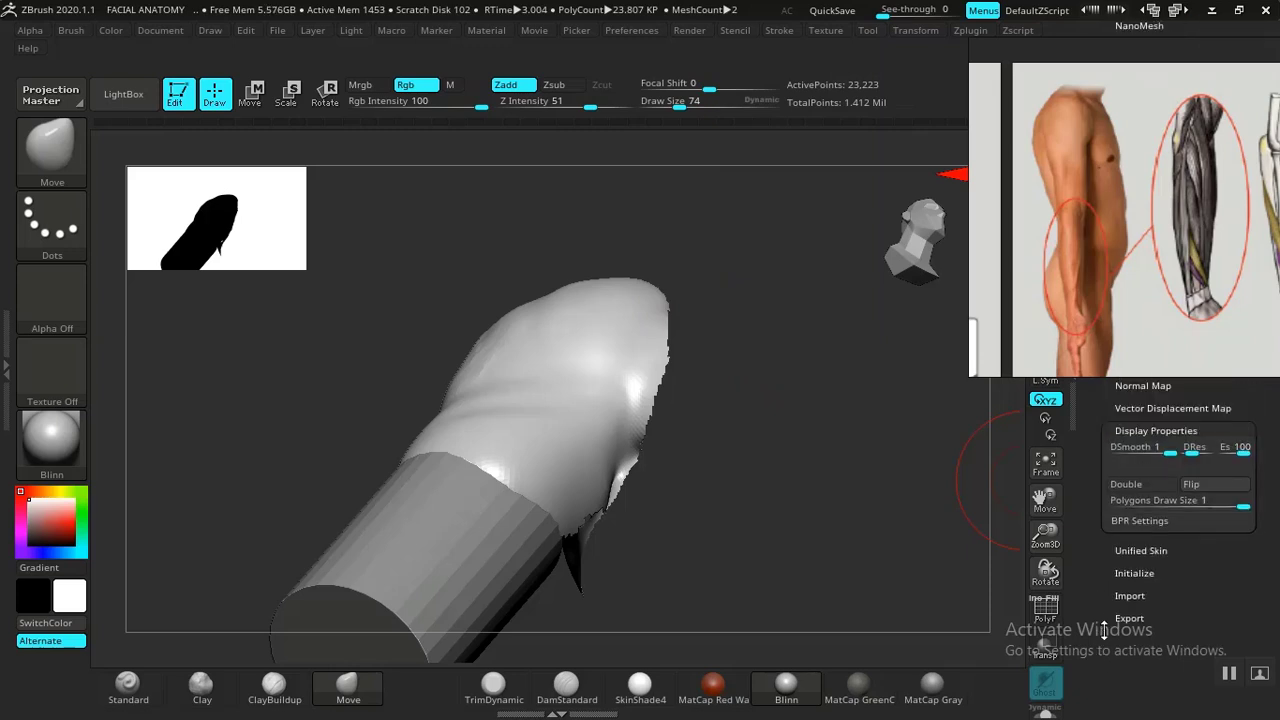
click(1126, 484)
drag(762, 251, 738, 221)
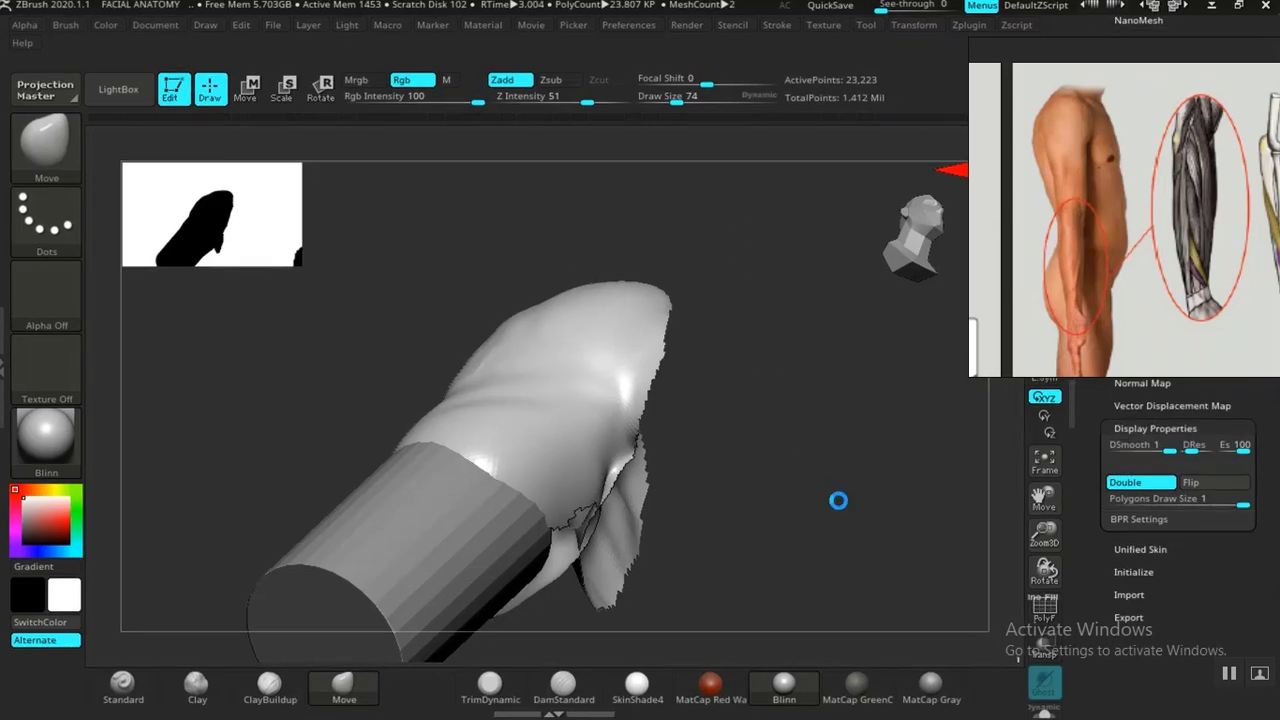
drag(838, 500, 906, 561)
drag(826, 399, 852, 423)
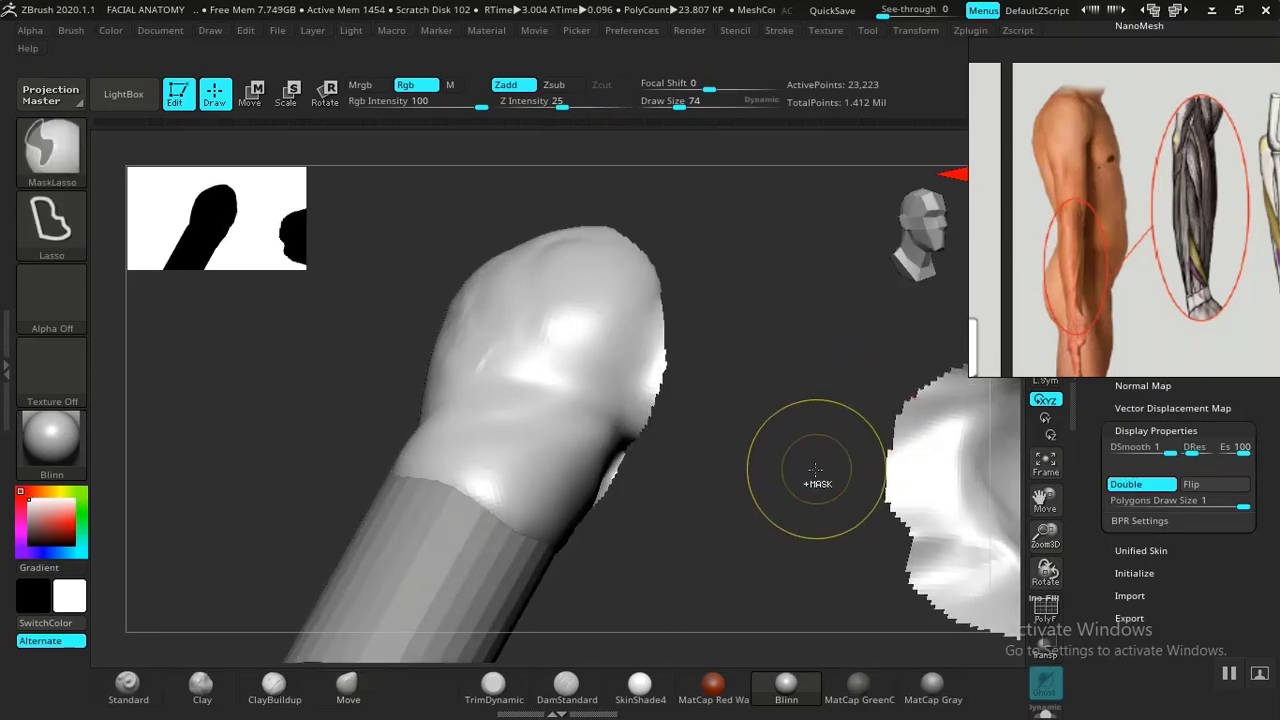
Show the whole torso again and check the cylinder arm's proportions from below and from the front.
ctrl+shift+click(366, 423)
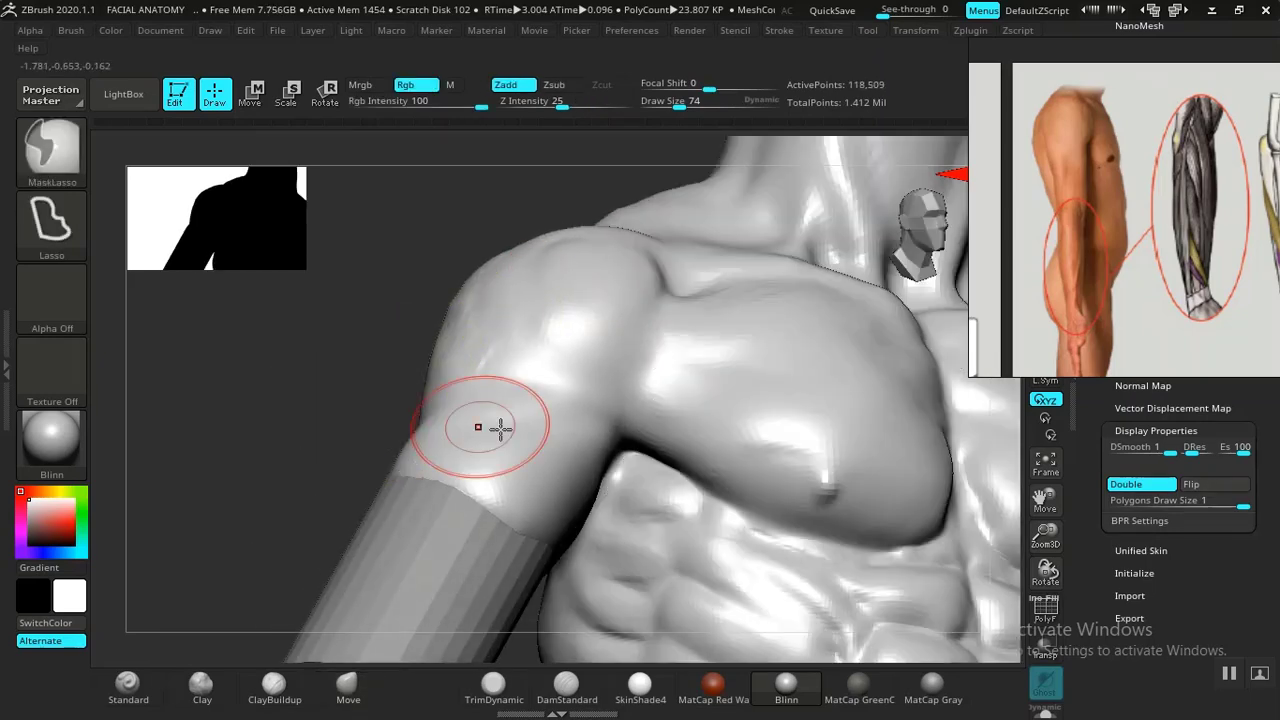
alt+drag(297, 429, 264, 359)
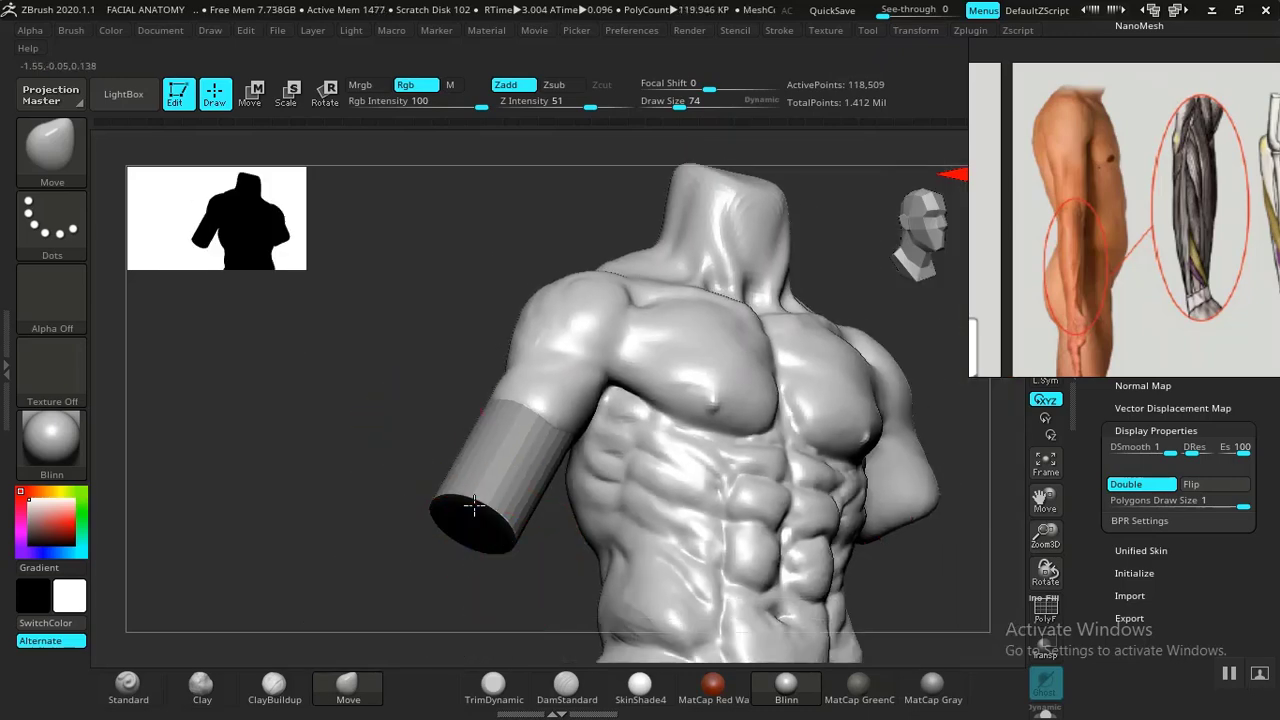
drag(570, 567, 473, 446)
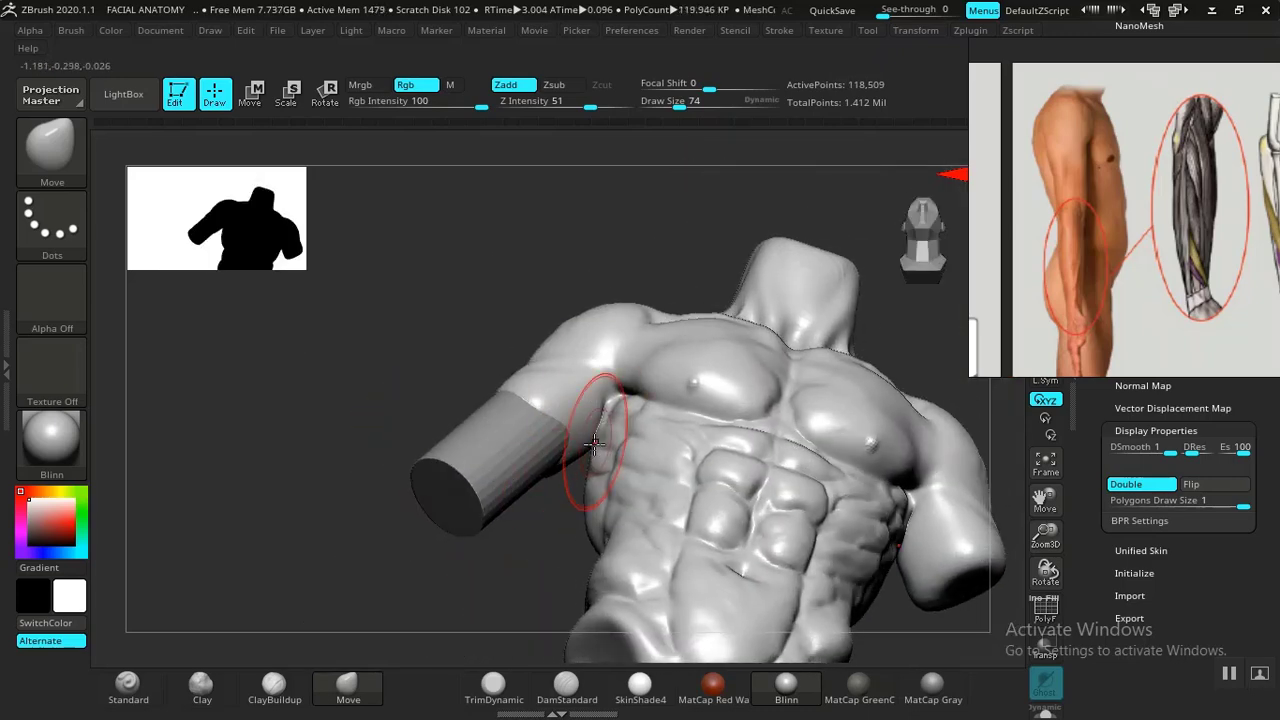
drag(351, 486, 380, 480)
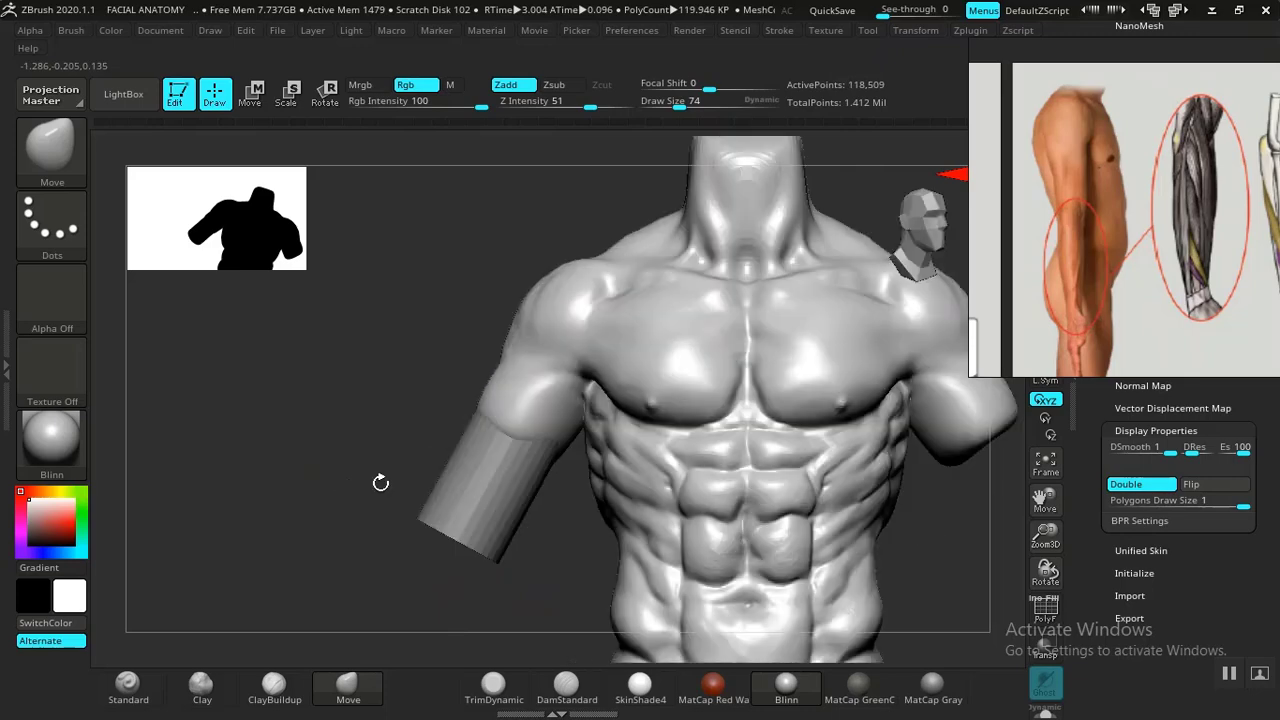
mouse_move(535, 527)
alt+mouse_down()
mouse_move(592, 550)
mouse_move(560, 537)
mouse_move(566, 551)
mouse_move(560, 480)
alt+mouse_up()
alt+drag(869, 490, 815, 505)
Move the reference window closer to the torso and enlarge the "Just like a chain" arm illustration.
right_drag(1115, 298, 995, 324)
scroll(994, 236, down, 6)
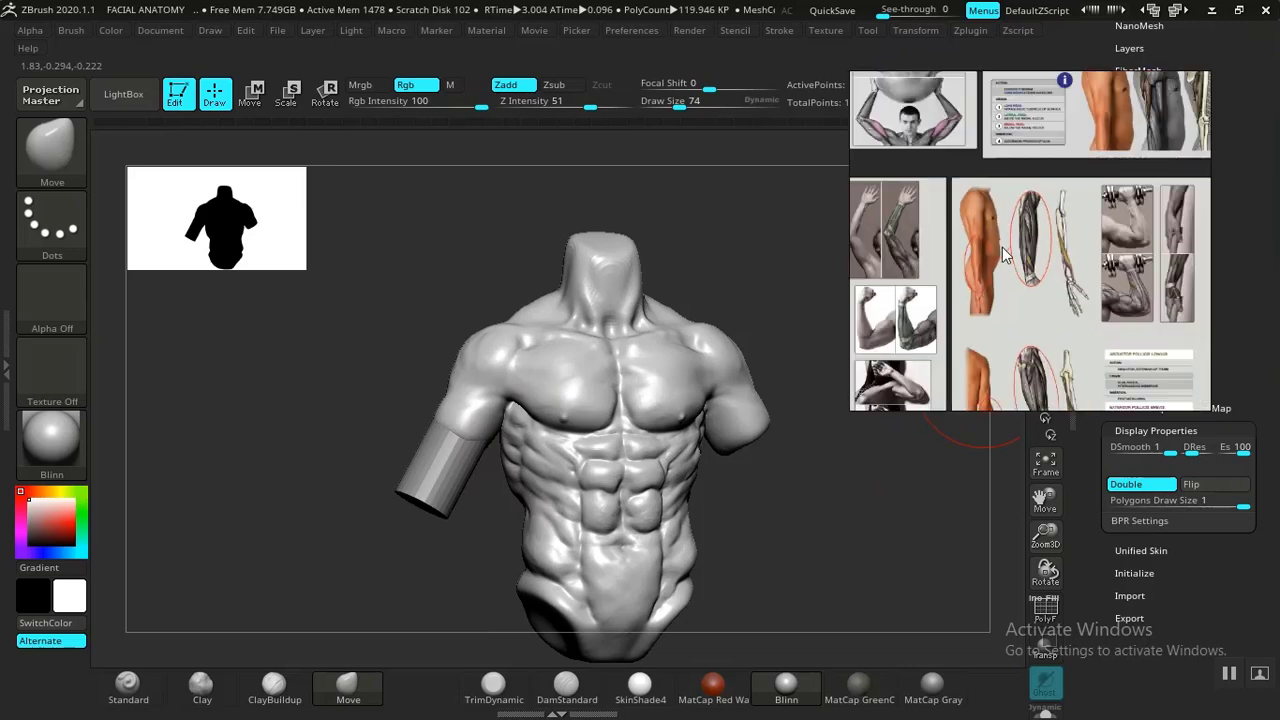
middle_drag(1035, 272, 987, 262)
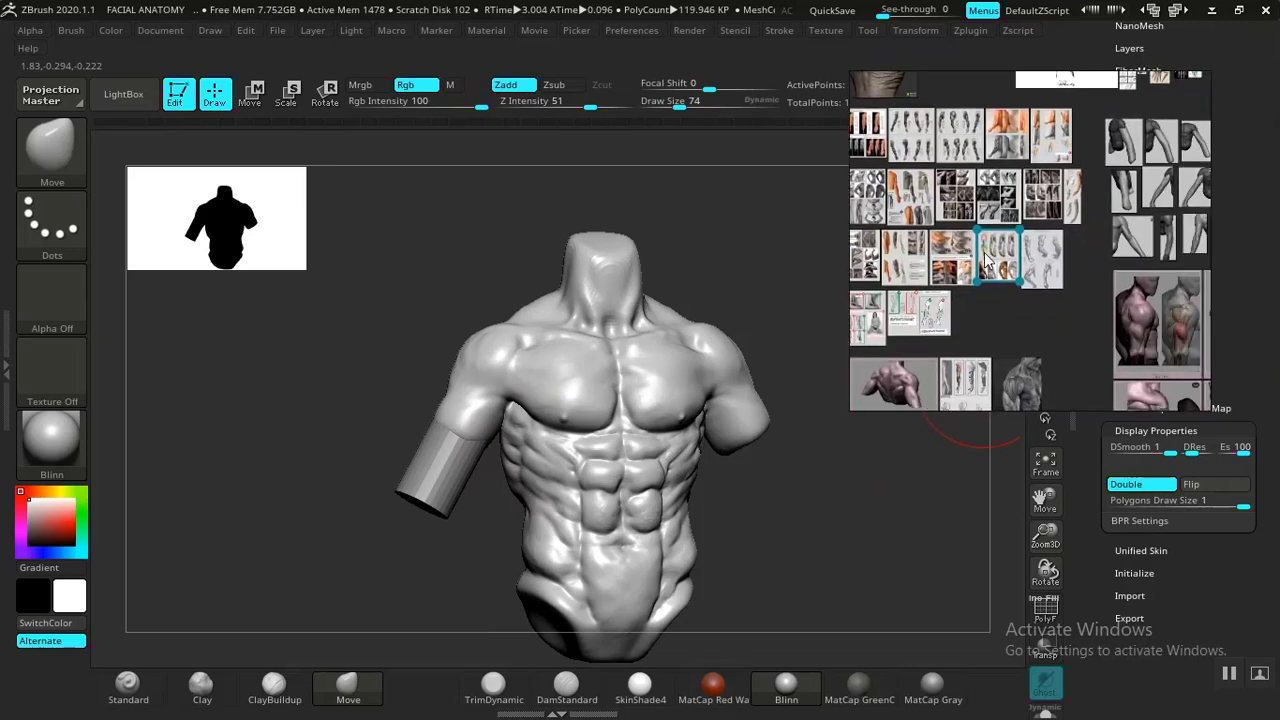
scroll(1005, 252, up, 6)
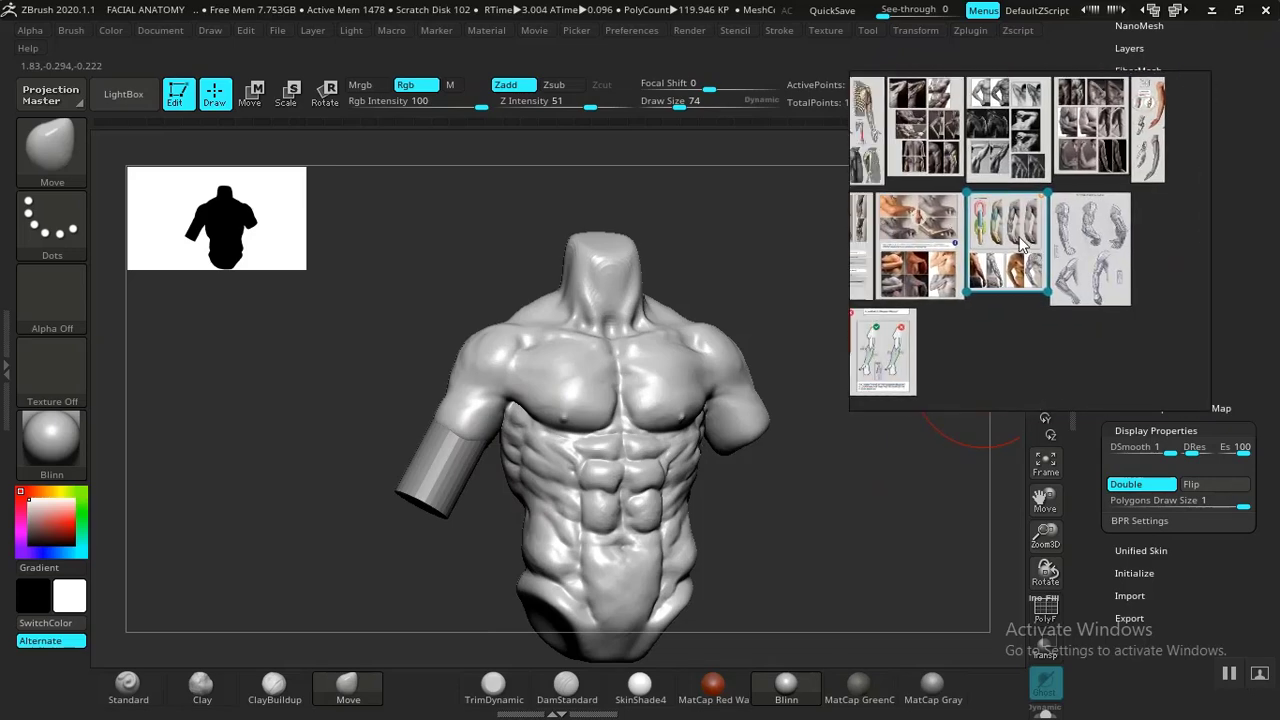
scroll(1015, 243, up, 3)
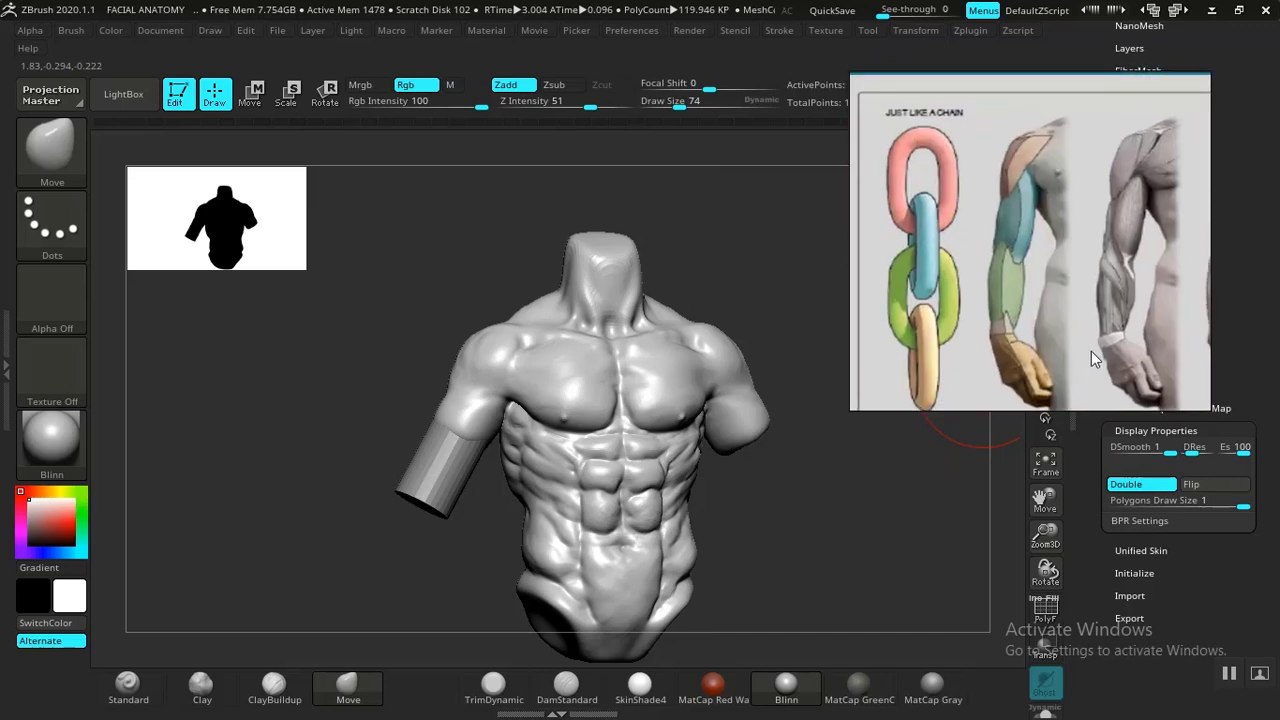
Select the cylinder and rotate it slightly in the front view so it hangs closer to the torso.
drag(410, 572, 555, 484)
alt+click(528, 433)
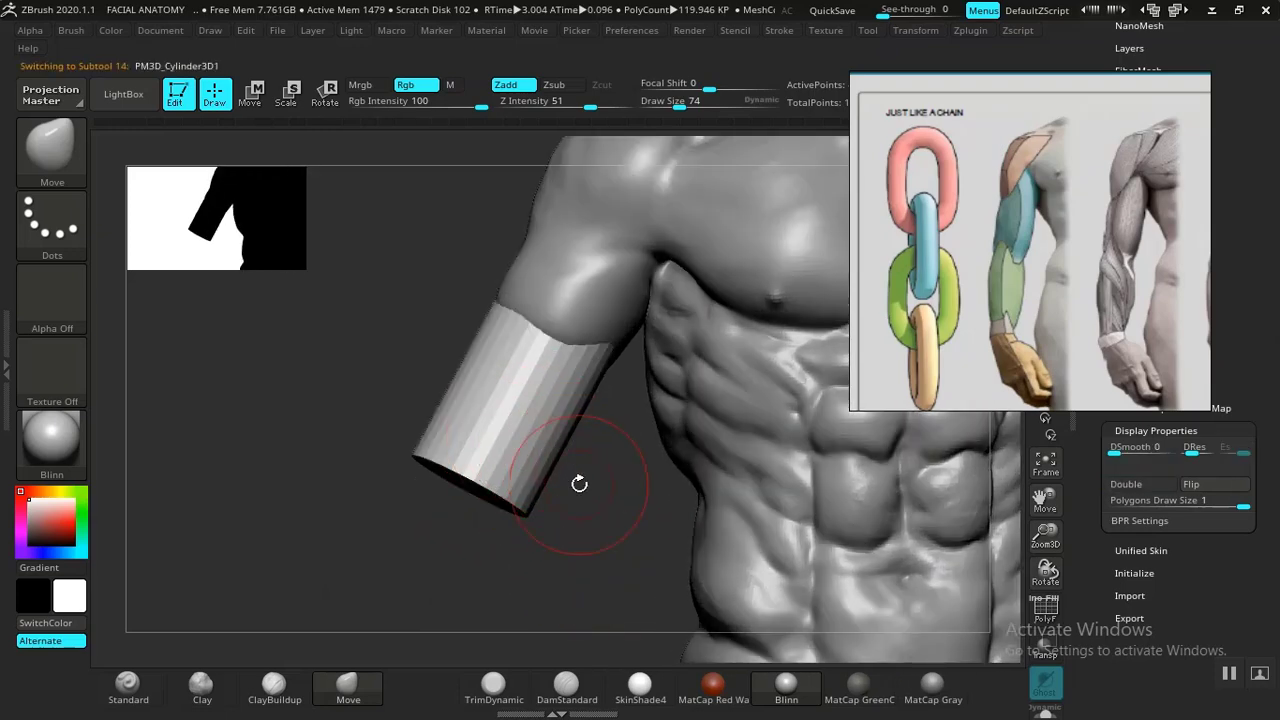
key(w)
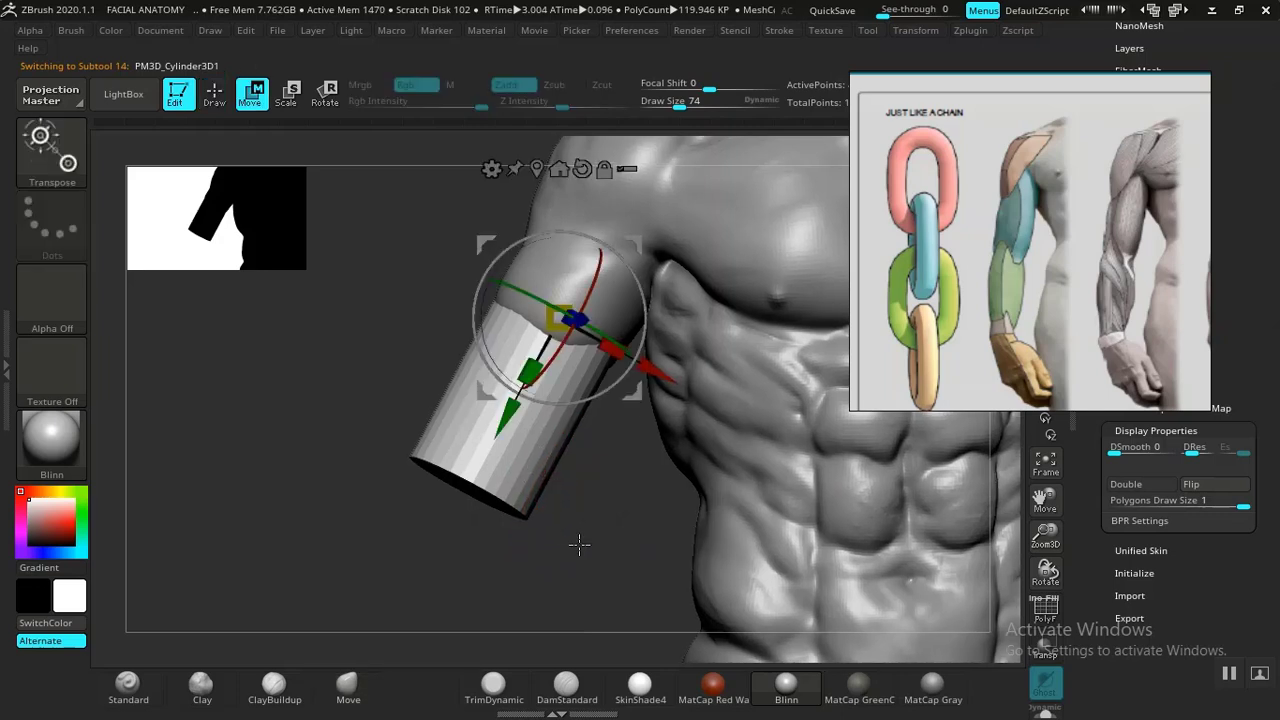
drag(577, 543, 566, 446)
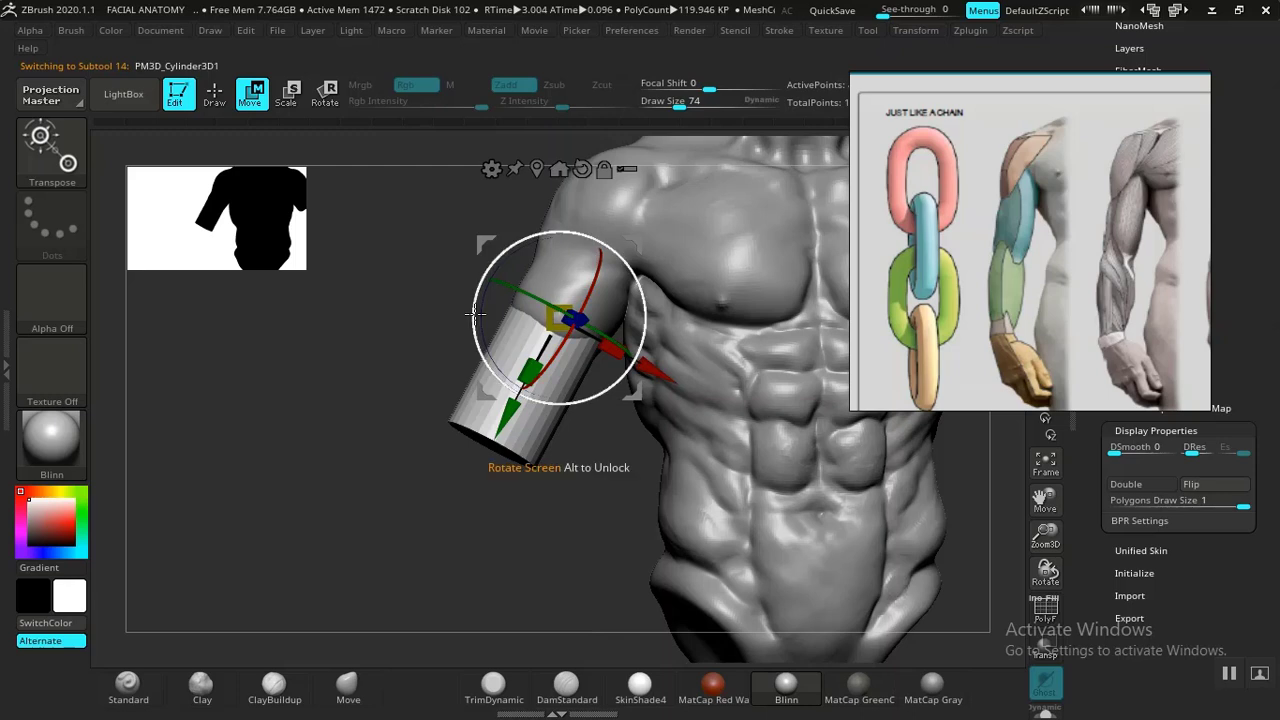
drag(475, 312, 473, 318)
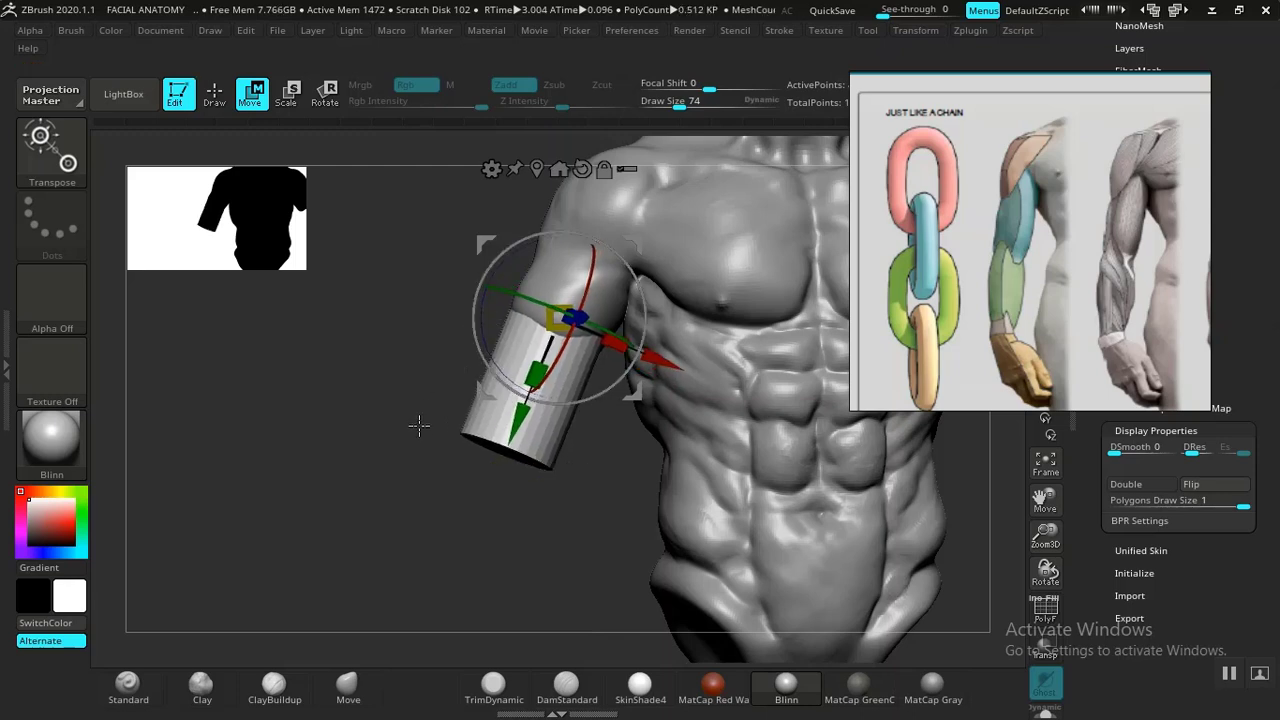
Set the torso's Move brush size to 114, and nudge and rotate the cylinder slightly to realign it with the stump.
key(q)
alt+click(548, 323)
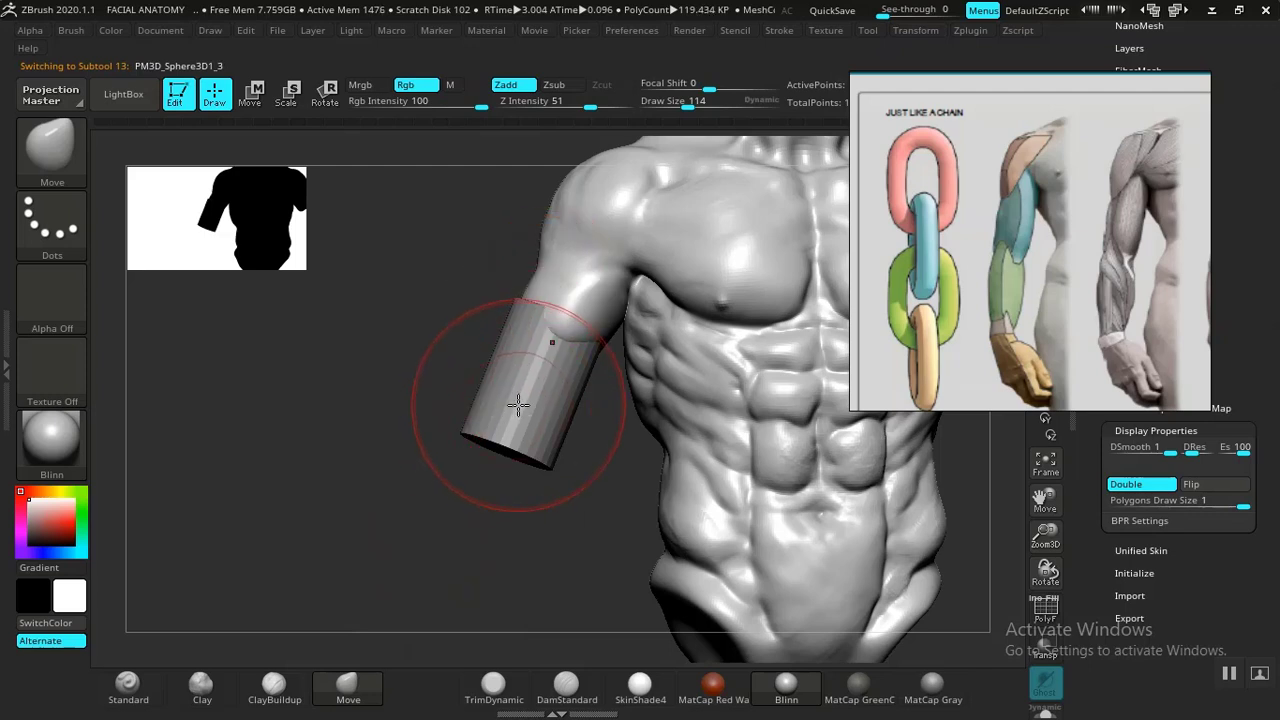
alt+click(506, 366)
key(w)
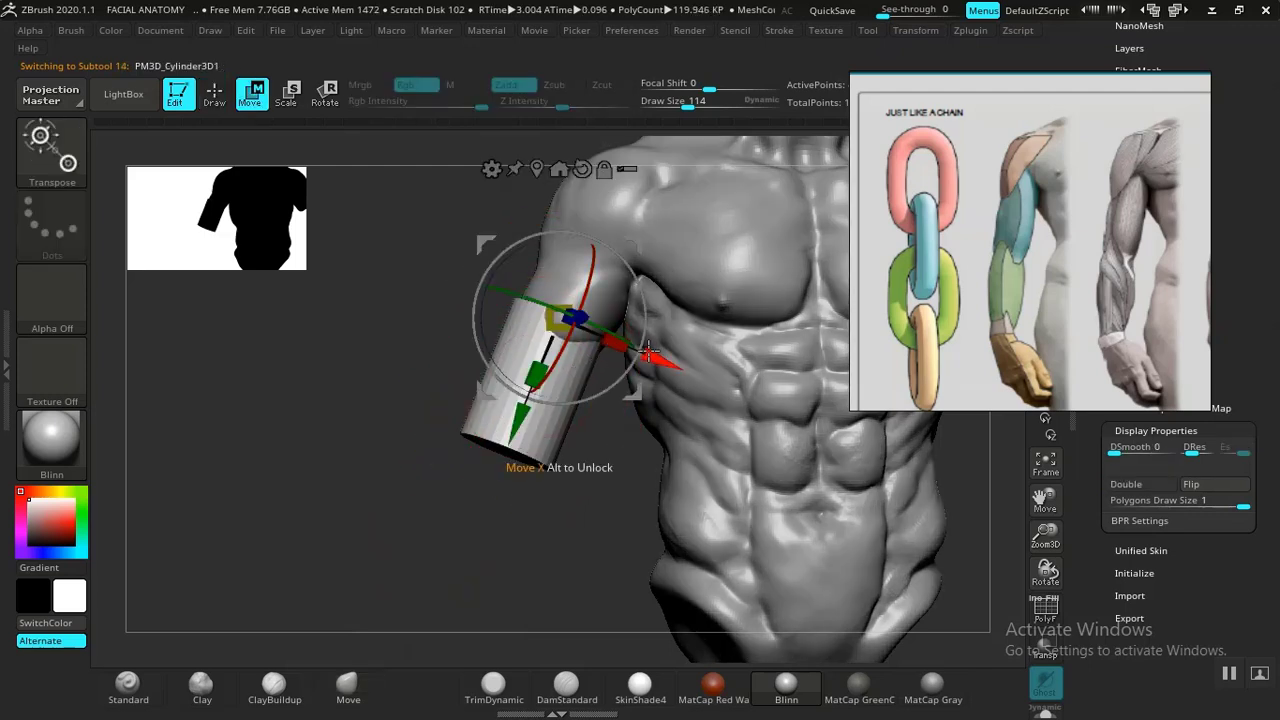
drag(648, 353, 661, 361)
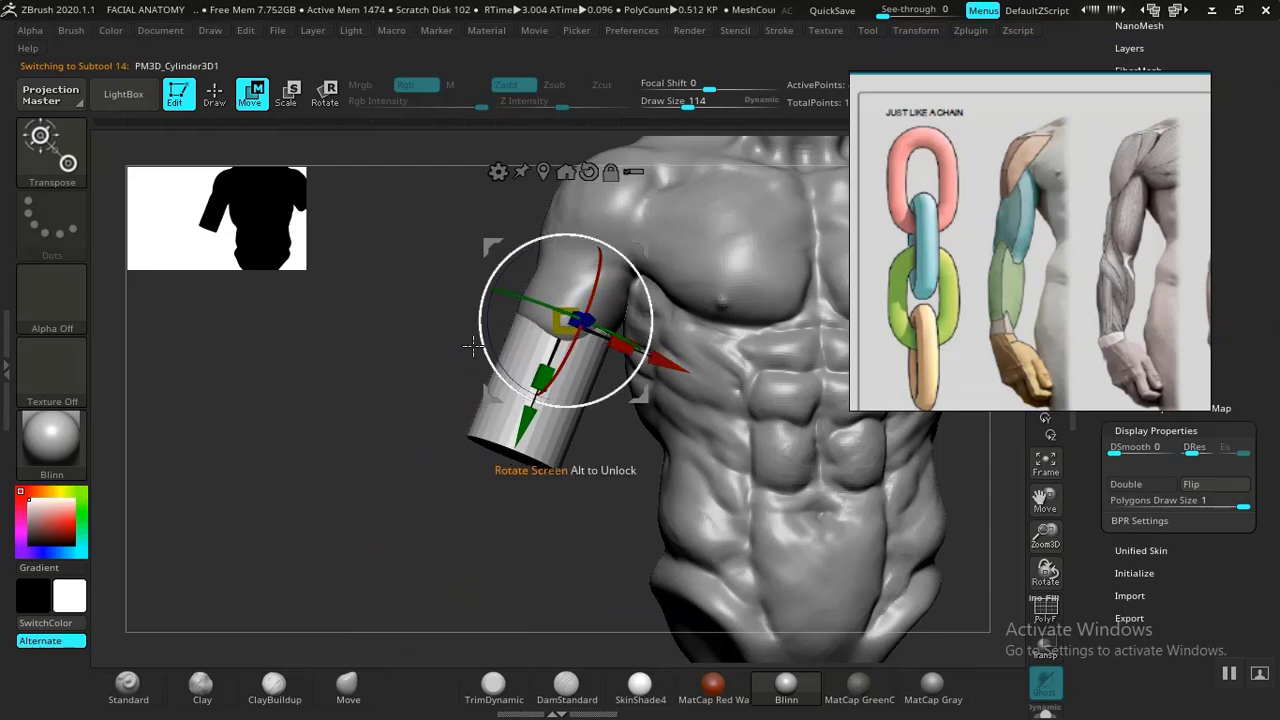
drag(484, 337, 484, 338)
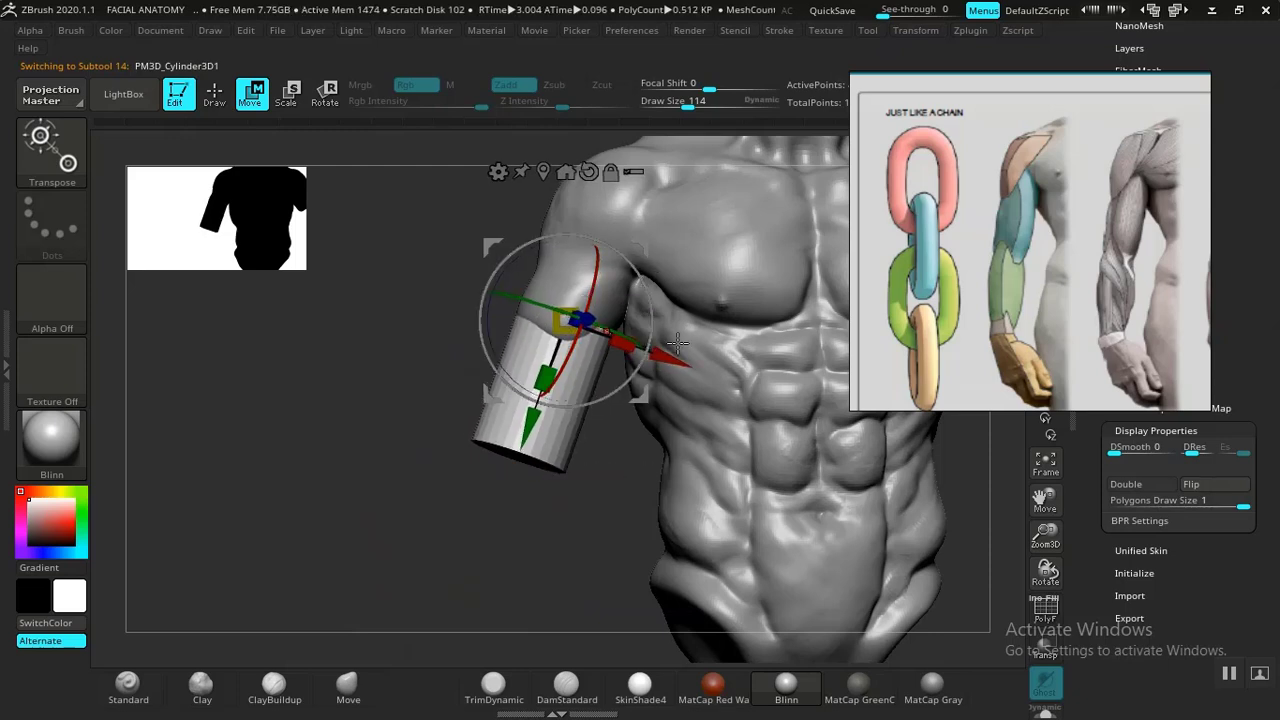
drag(672, 357, 669, 362)
Duplicate the cylinder down along the arm's axis to block in the forearm.
drag(549, 551, 552, 481)
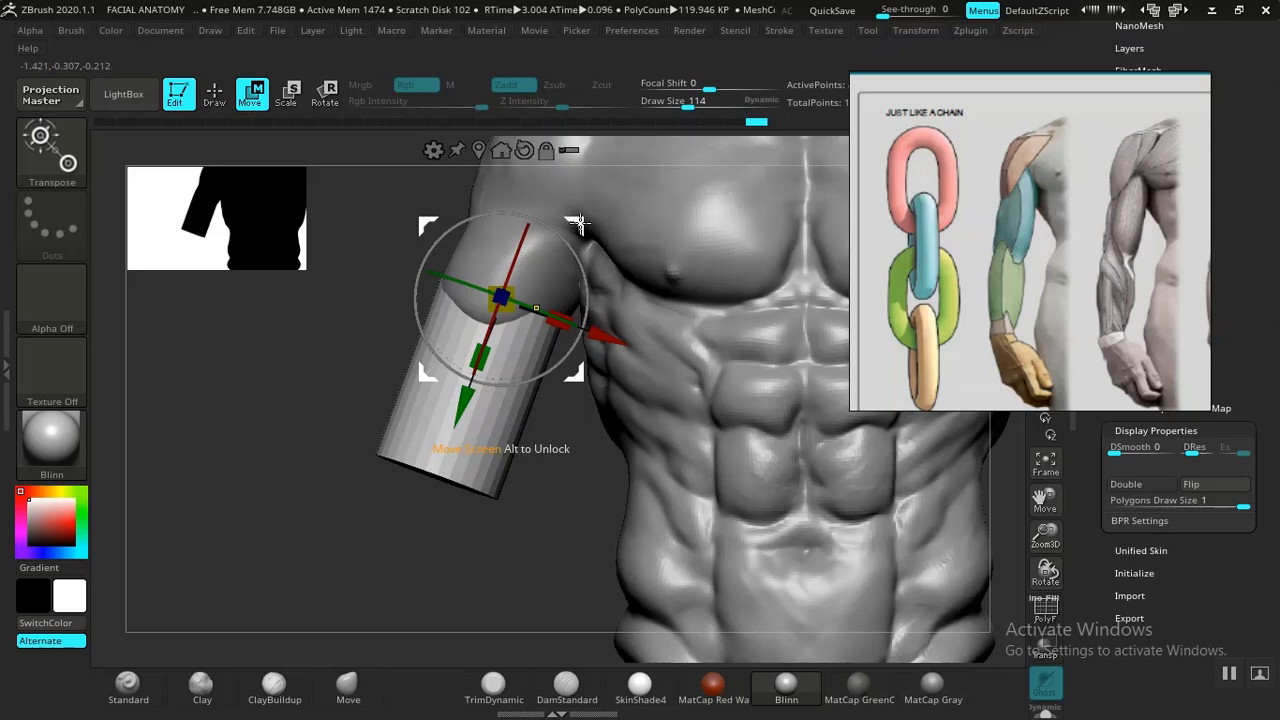
drag(578, 222, 425, 549)
key(ctrl+z)
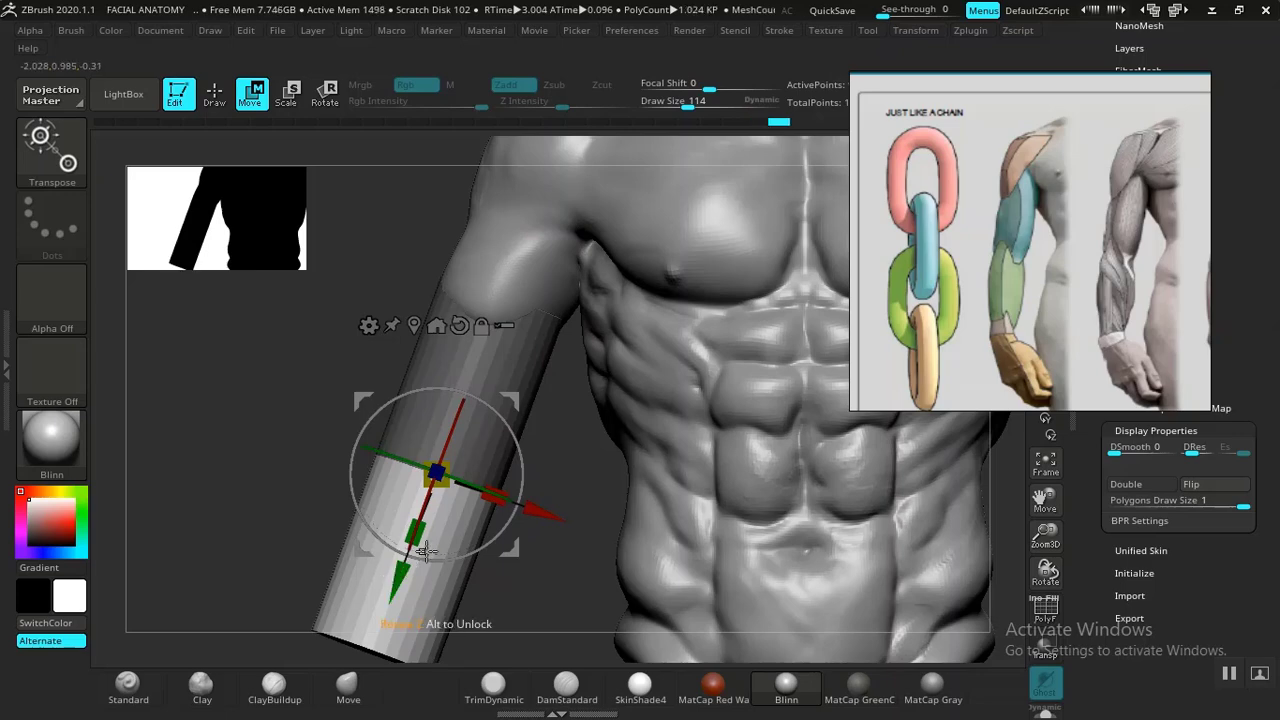
Check the extended arm against the whole torso and browse the reference board for the forearm muscle illustrations.
alt+drag(535, 599, 465, 534)
mouse_move(260, 572)
mouse_down()
mouse_move(376, 560)
mouse_move(372, 572)
mouse_move(280, 578)
mouse_up()
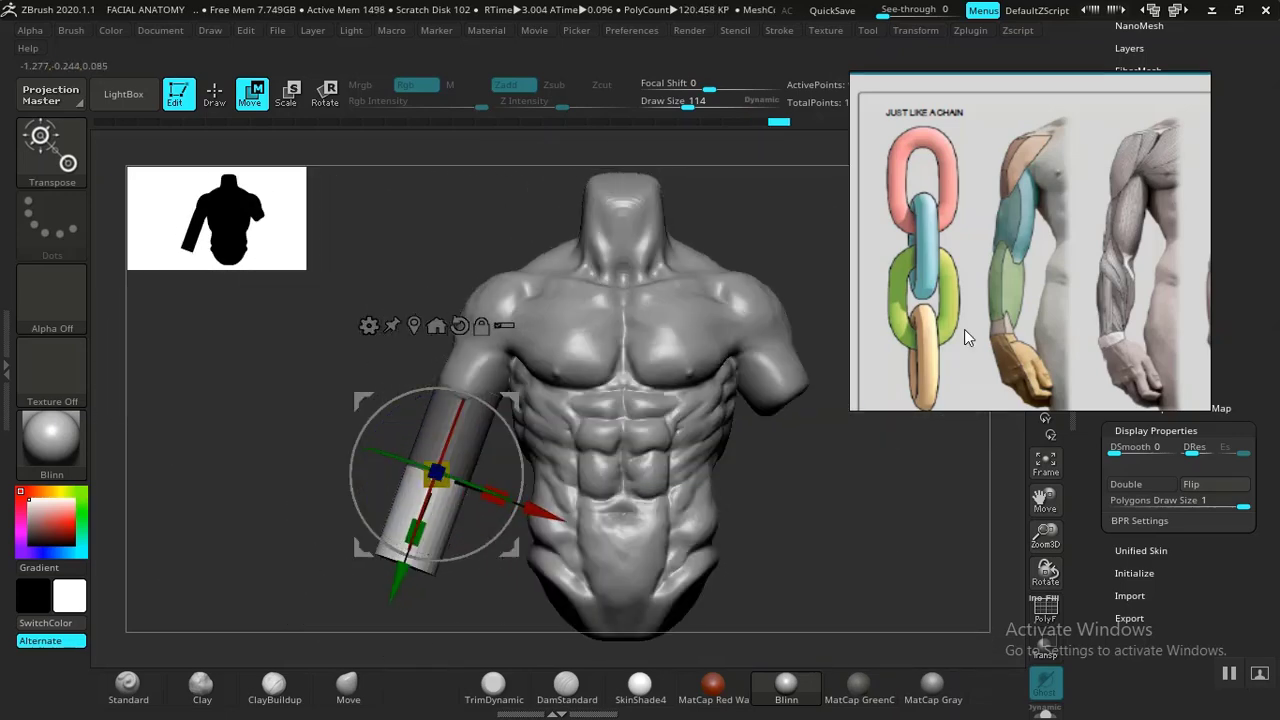
alt+drag(509, 605, 808, 353)
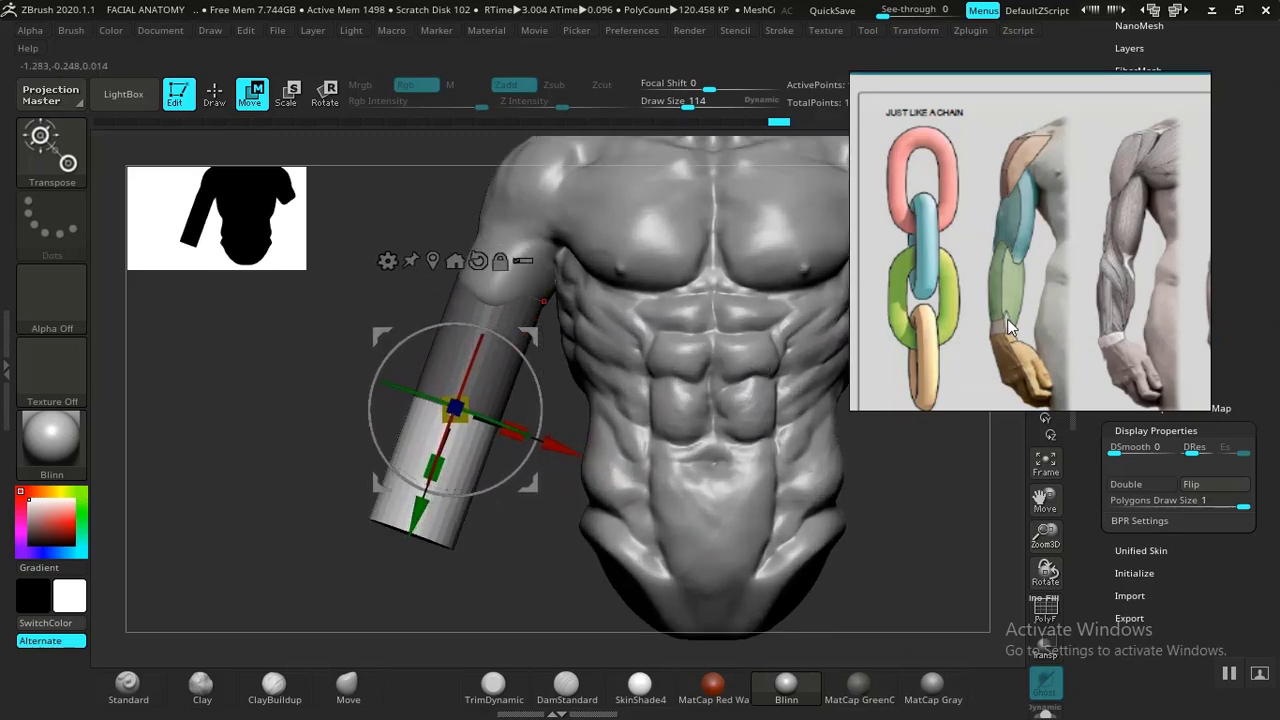
scroll(1008, 315, down, 5)
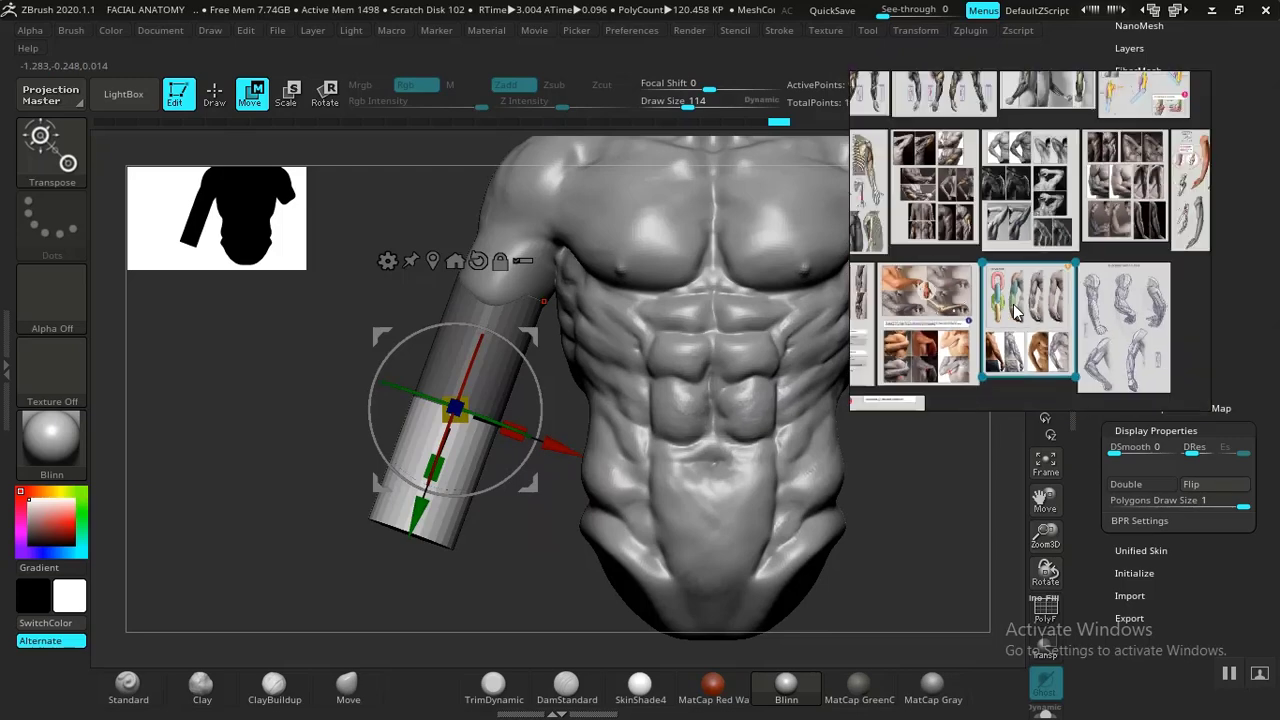
scroll(1015, 313, up, 4)
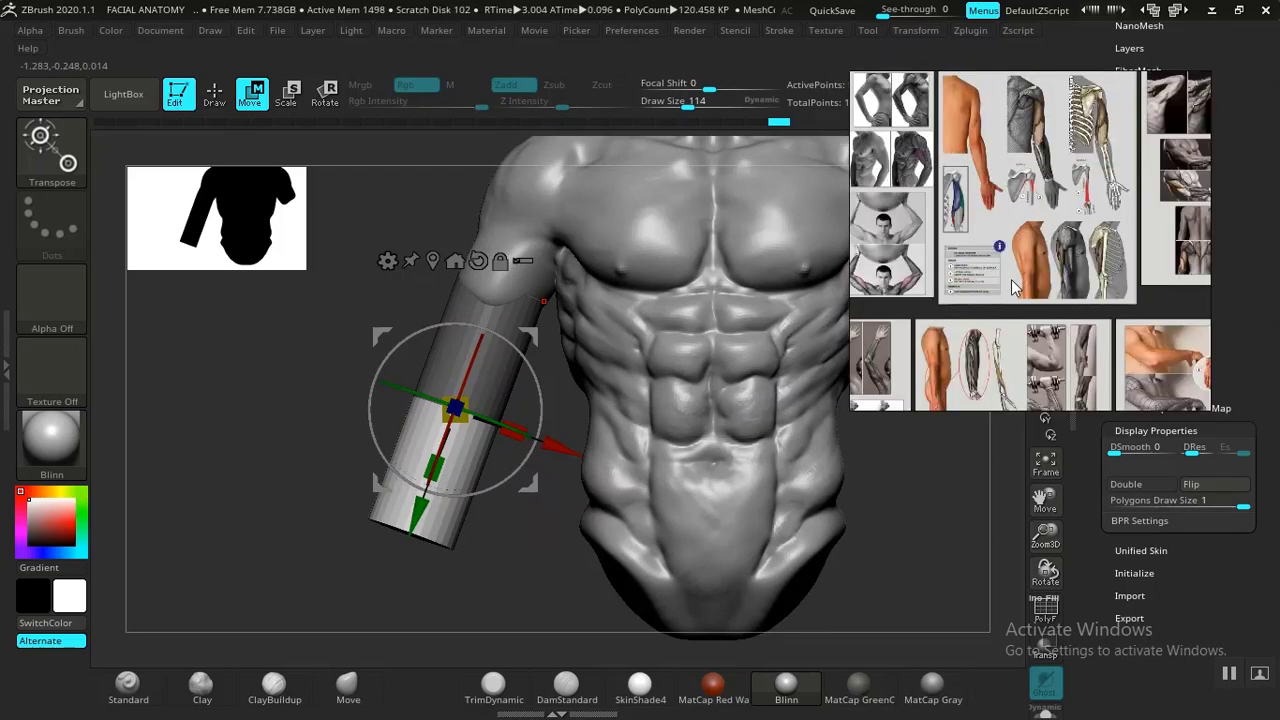
scroll(1013, 288, down, 3)
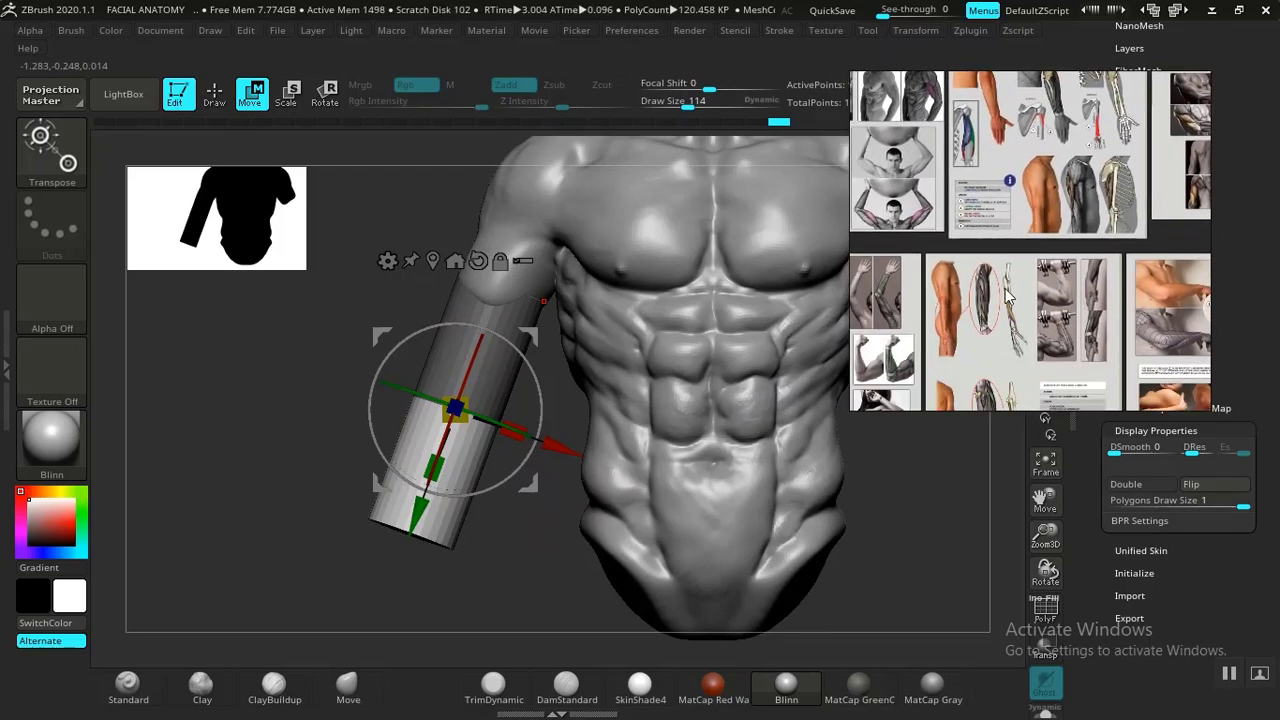
scroll(1006, 293, up, 5)
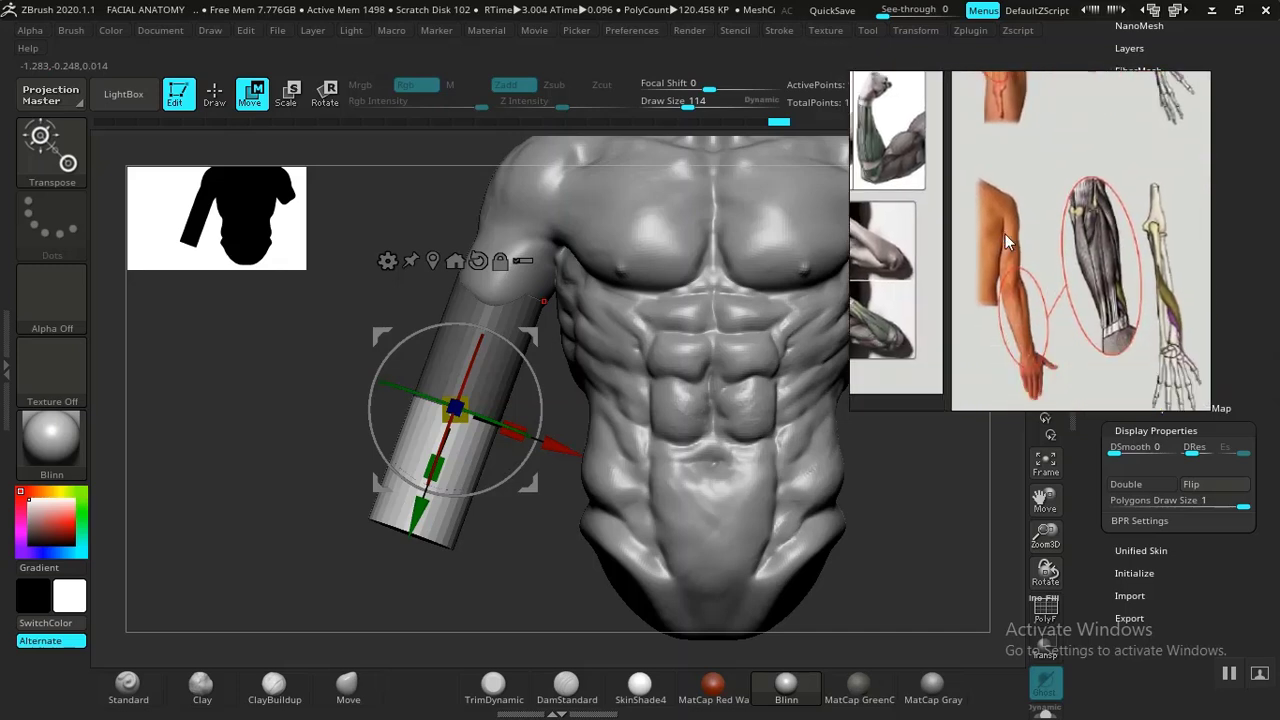
Scale the forearm cylinder lengthwise by about 1.44 along the arm's axis, using the full-arm photo reference for proportion.
scroll(1005, 226, down, 4)
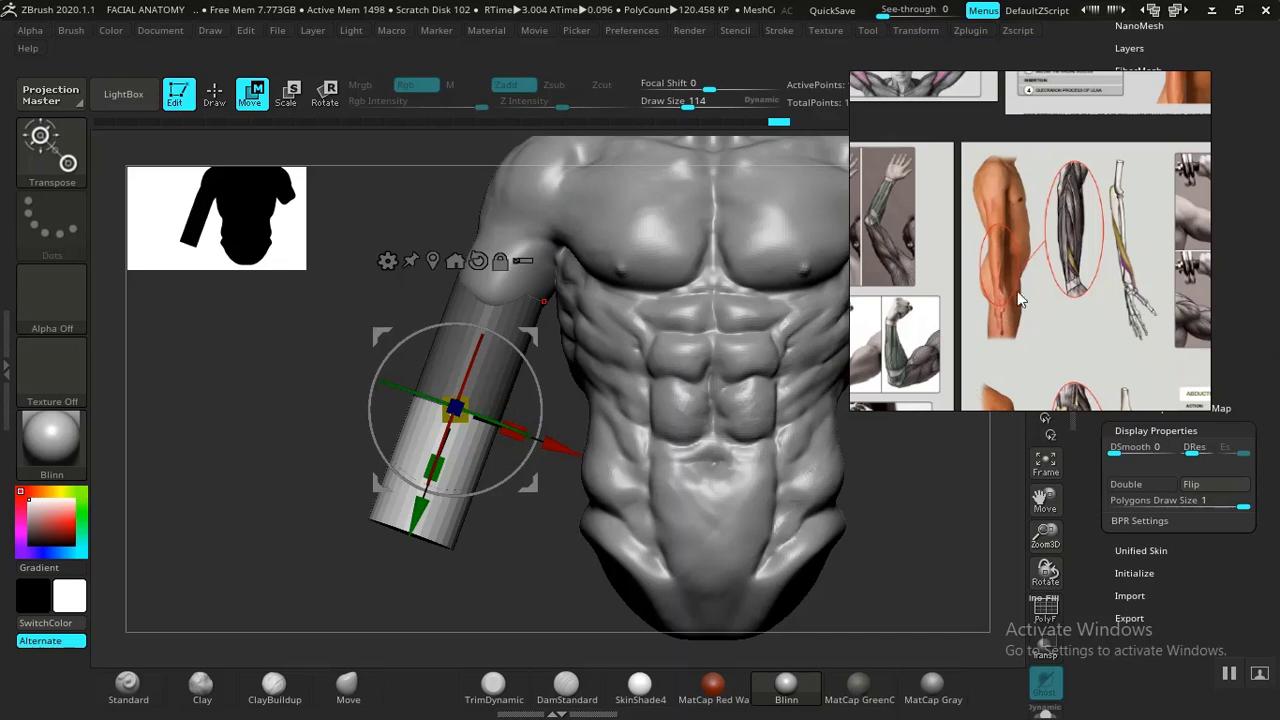
scroll(1011, 318, up, 4)
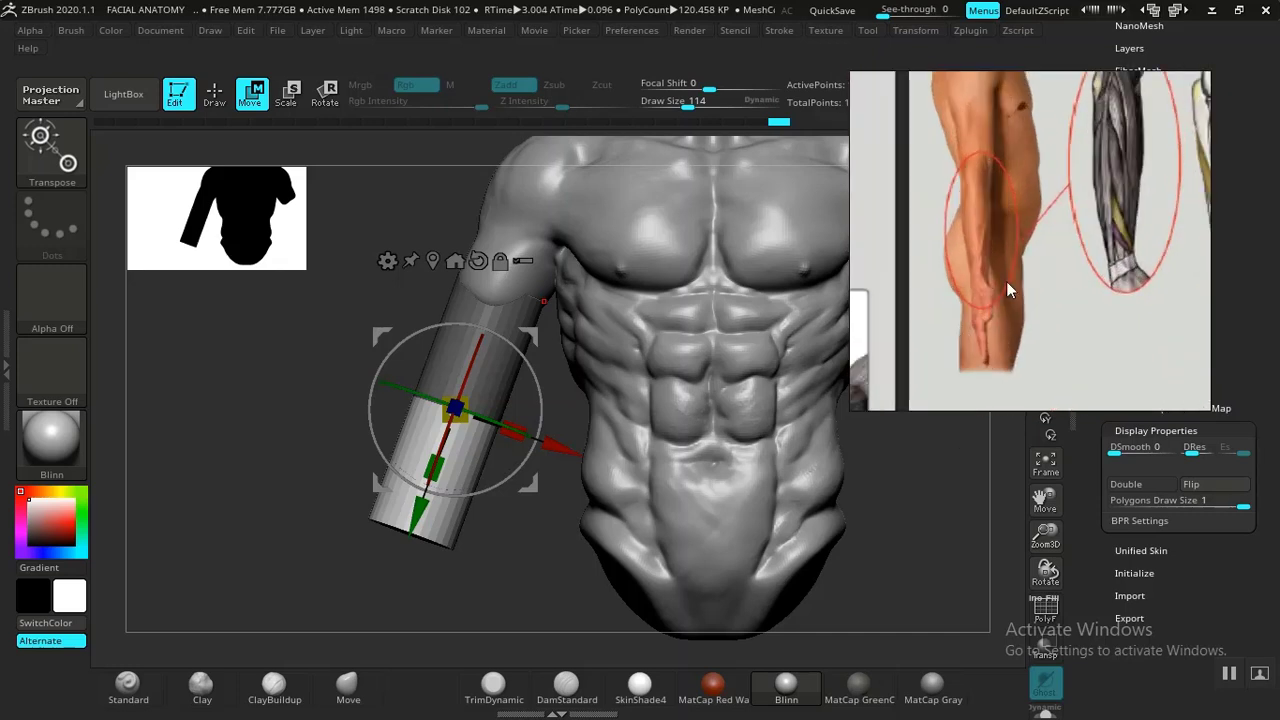
drag(902, 552, 829, 430)
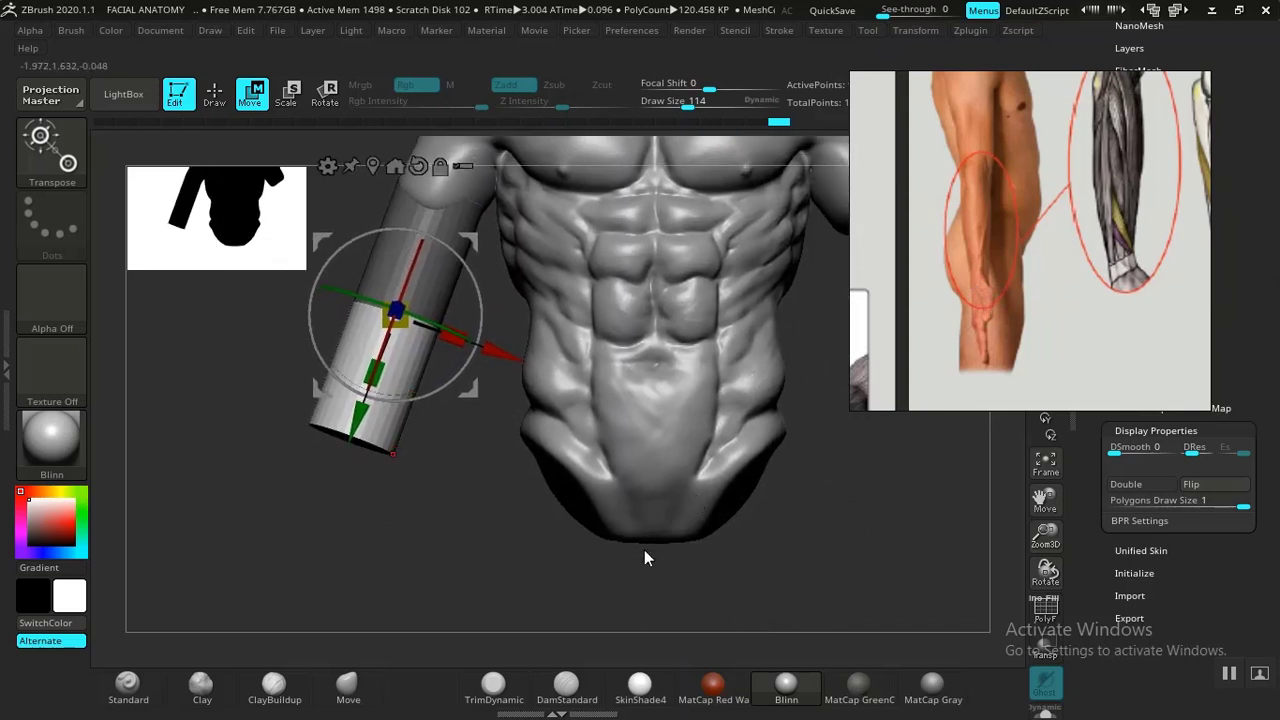
alt+drag(539, 534, 623, 555)
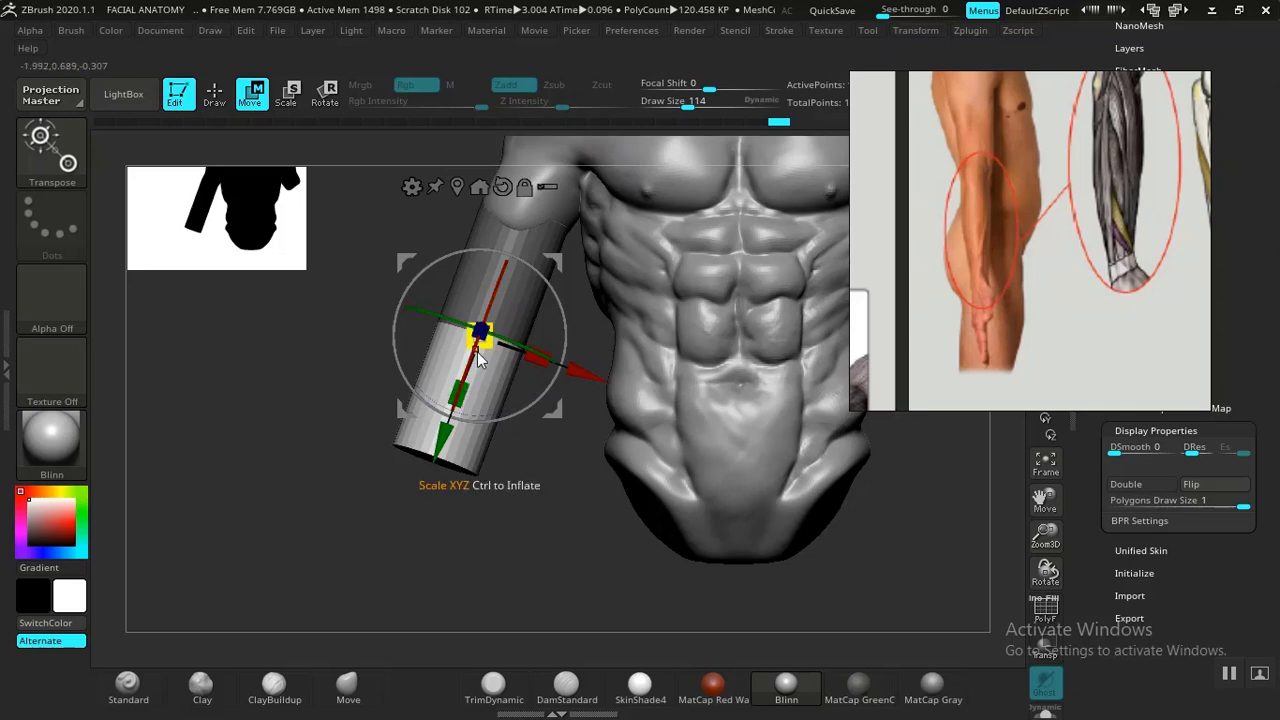
drag(460, 397, 456, 427)
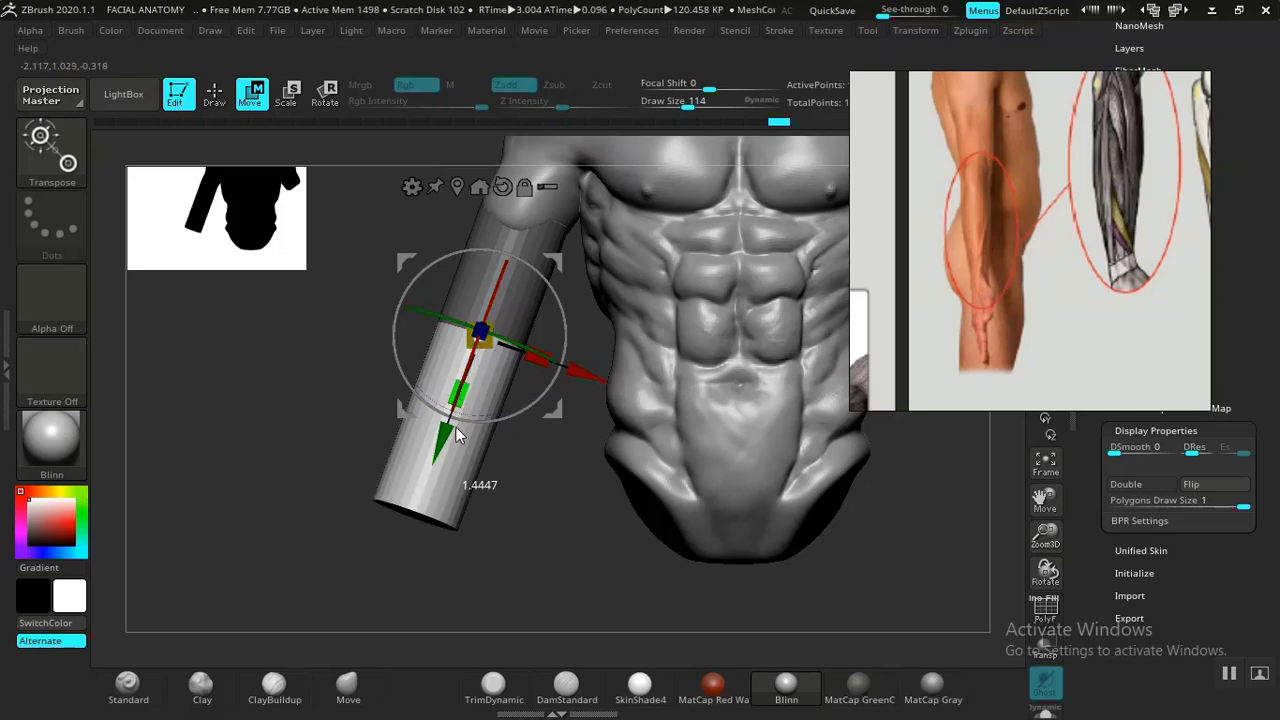
drag(849, 539, 733, 550)
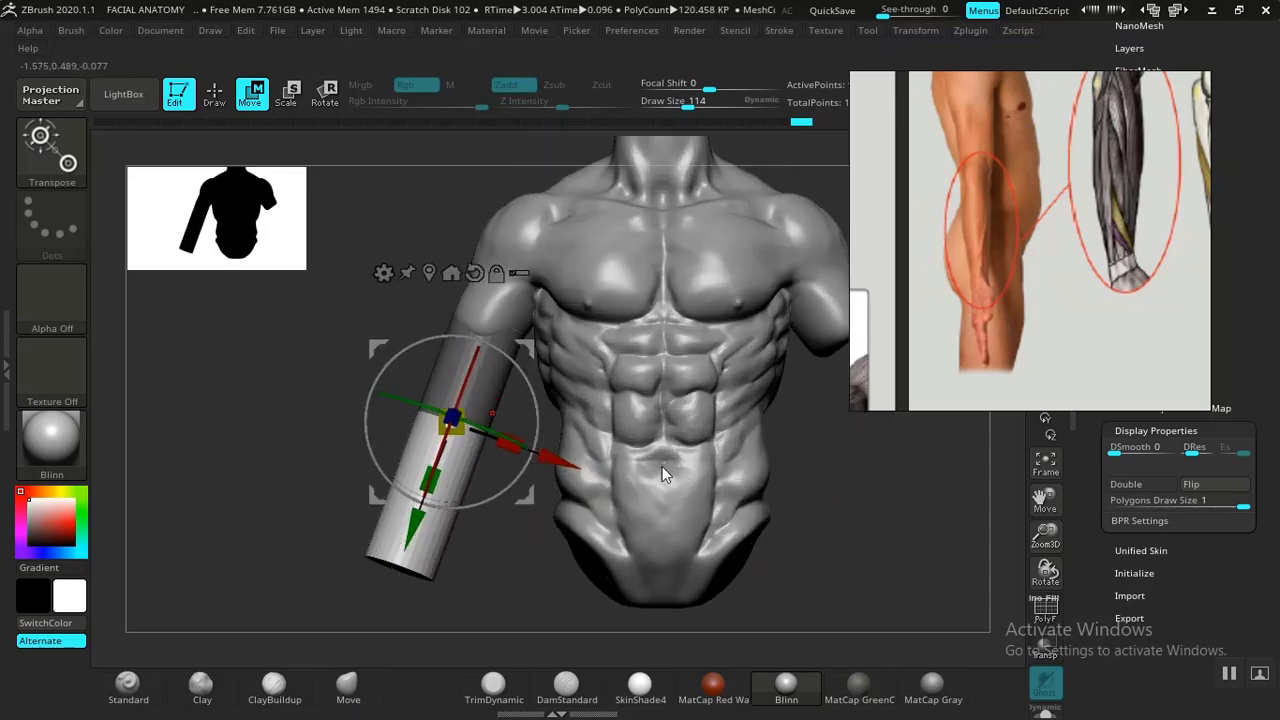
Select the torso and mask its chest, shoulders and upper arms with a softened edge, leaving the abdomen and pelvis free.
click(690, 480)
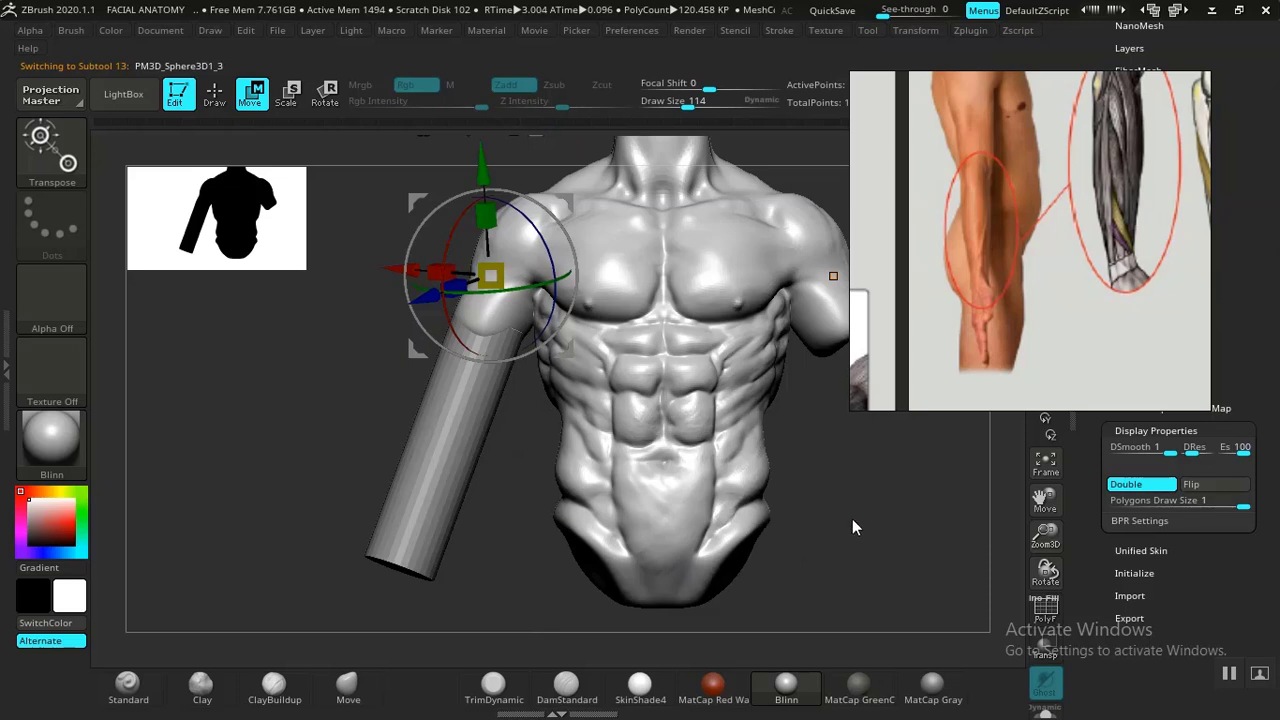
alt+drag(852, 519, 792, 484)
key(q)
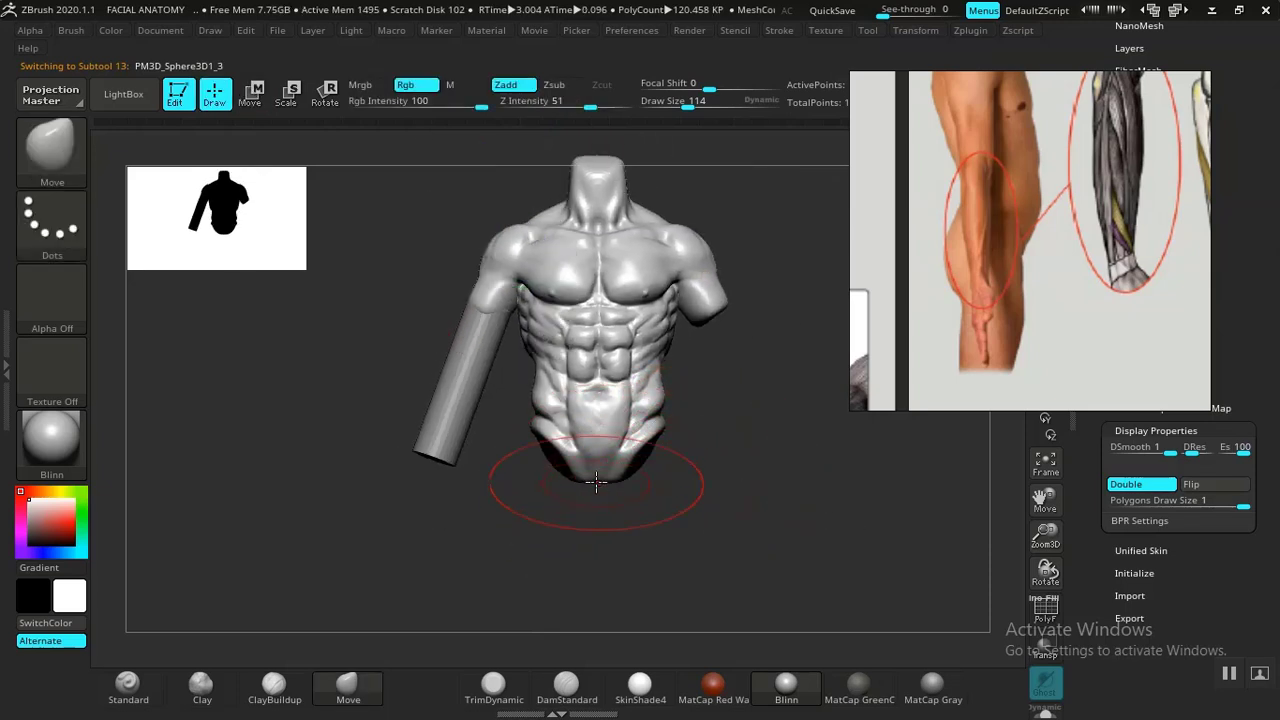
drag(596, 470, 597, 456)
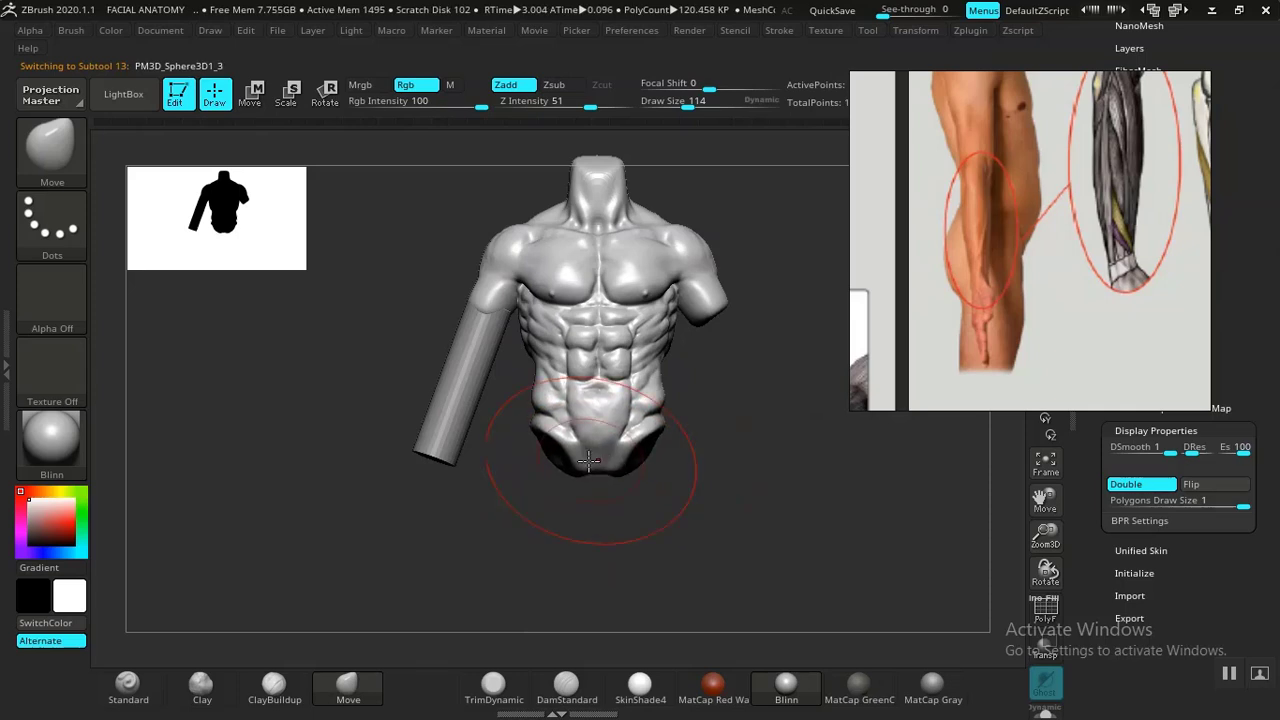
key(ctrl+z)
mouse_move(730, 496)
ctrl+mouse_down()
mouse_move(649, 557)
mouse_move(500, 457)
mouse_move(492, 352)
mouse_move(700, 328)
mouse_move(732, 470)
ctrl+mouse_up()
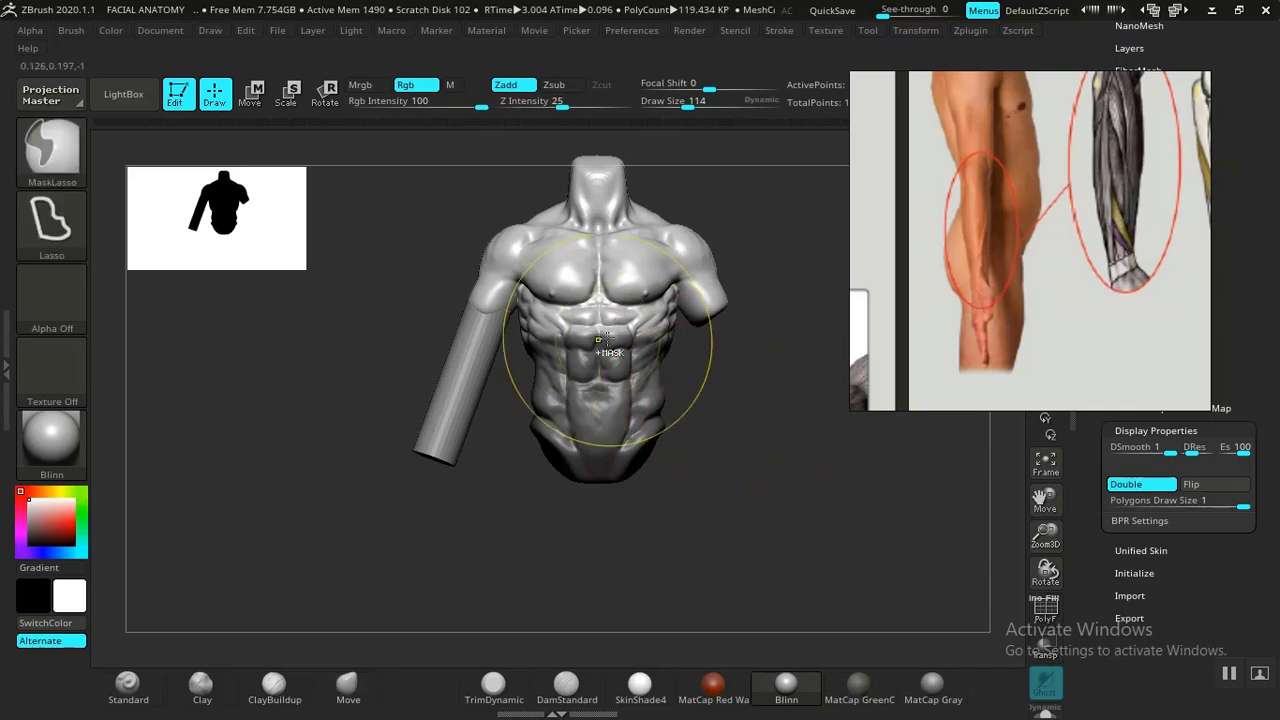
ctrl+click(613, 303)
ctrl+click(603, 303)
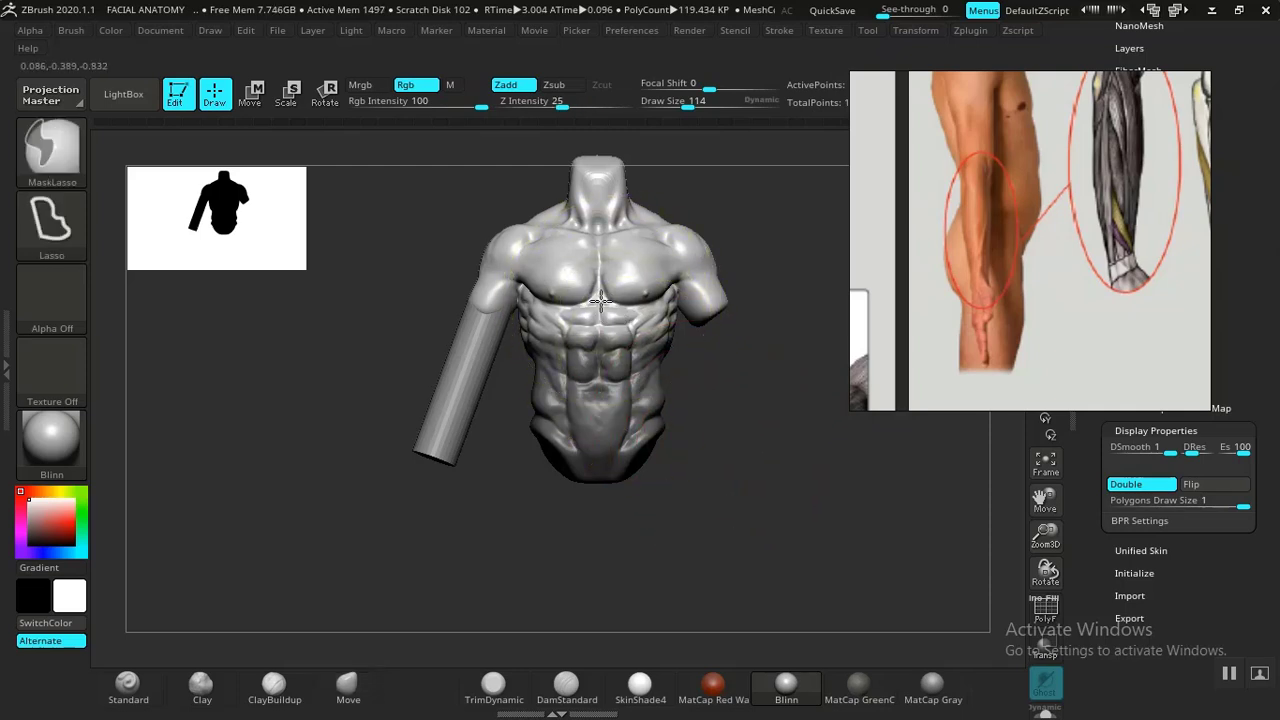
ctrl+click(766, 449)
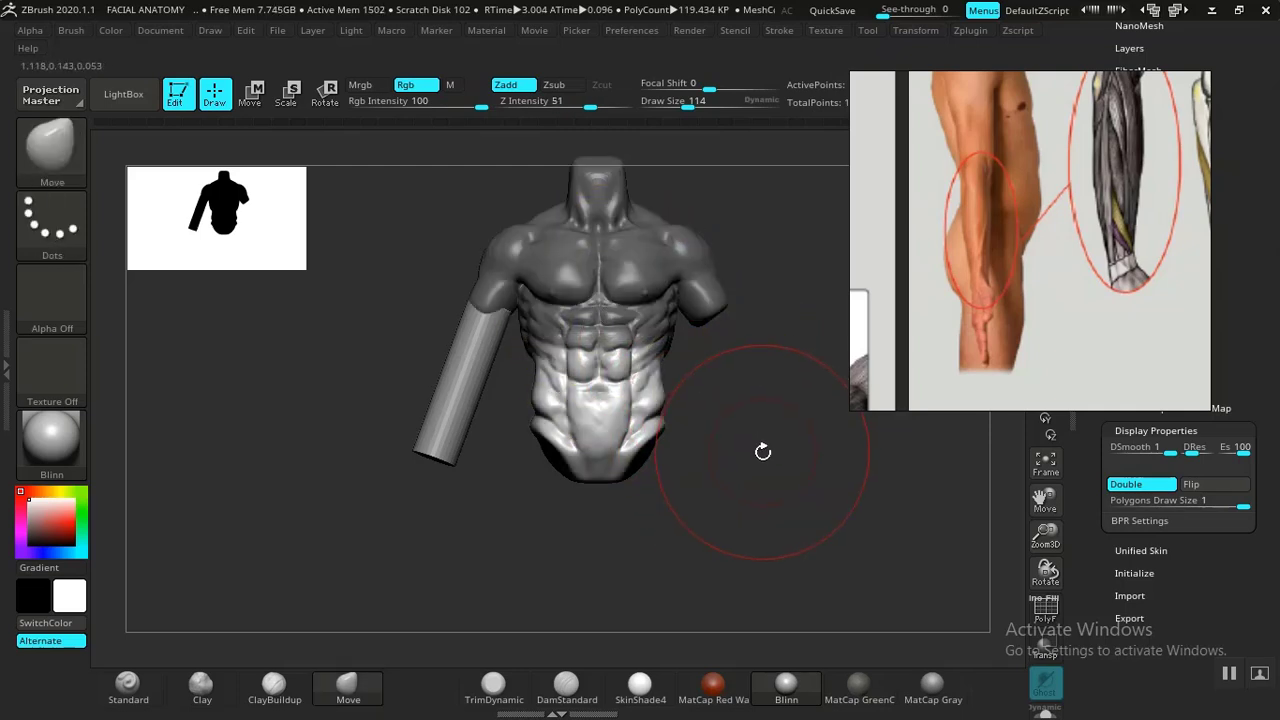
Center the transform gizmo on the unmasked lower torso, raise its pivot to the upper abdomen and shorten that region vertically.
key(w)
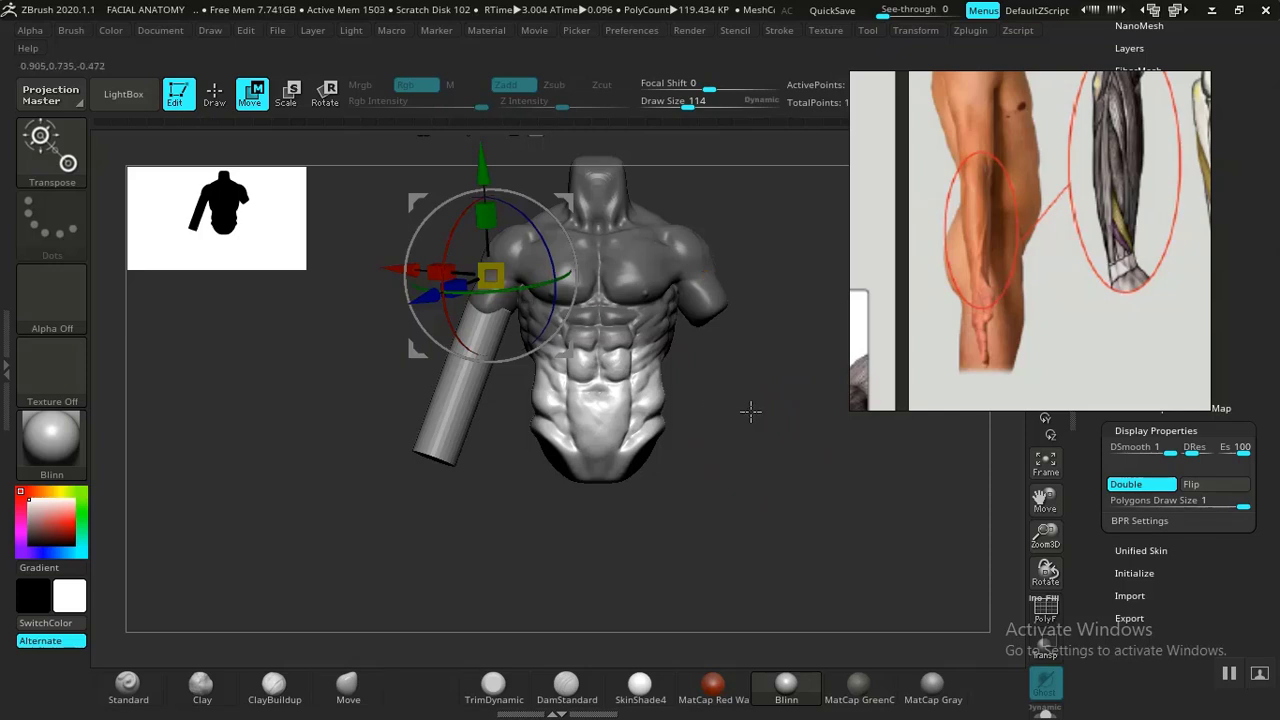
alt+drag(751, 411, 761, 521)
click(477, 236)
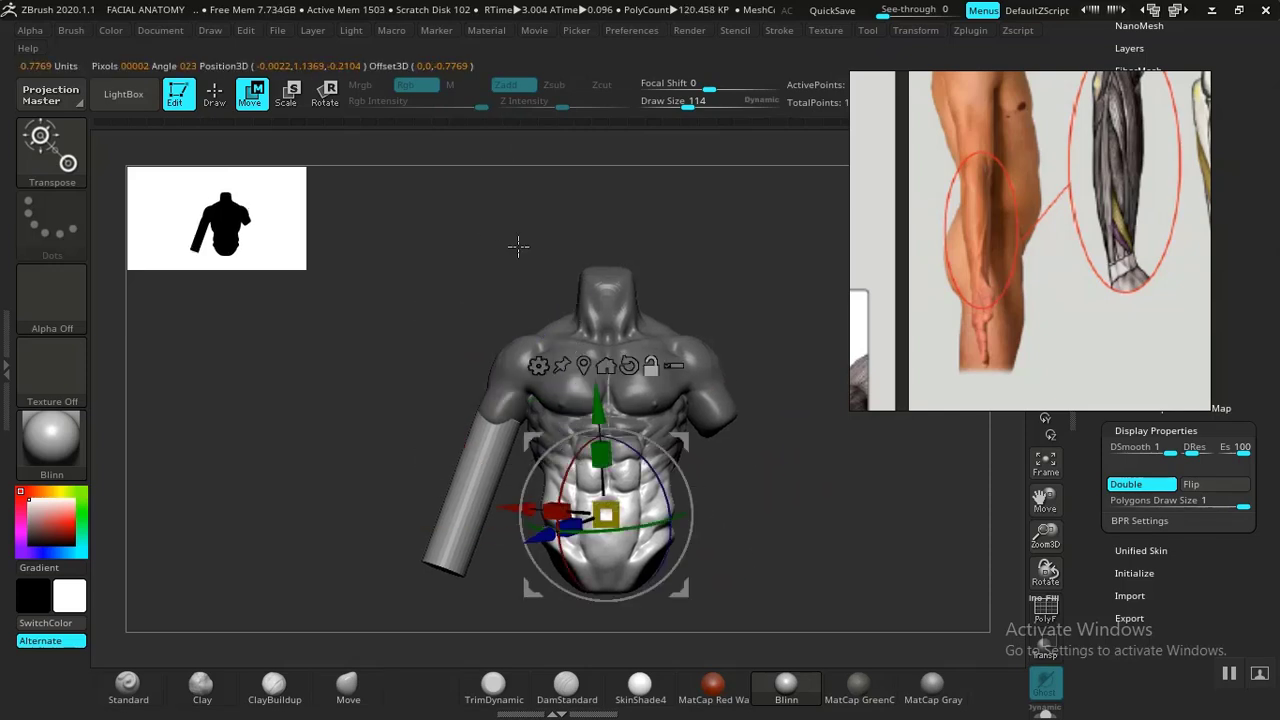
click(632, 365)
mouse_move(790, 500)
alt+mouse_down()
mouse_move(777, 417)
mouse_move(812, 508)
alt+mouse_up()
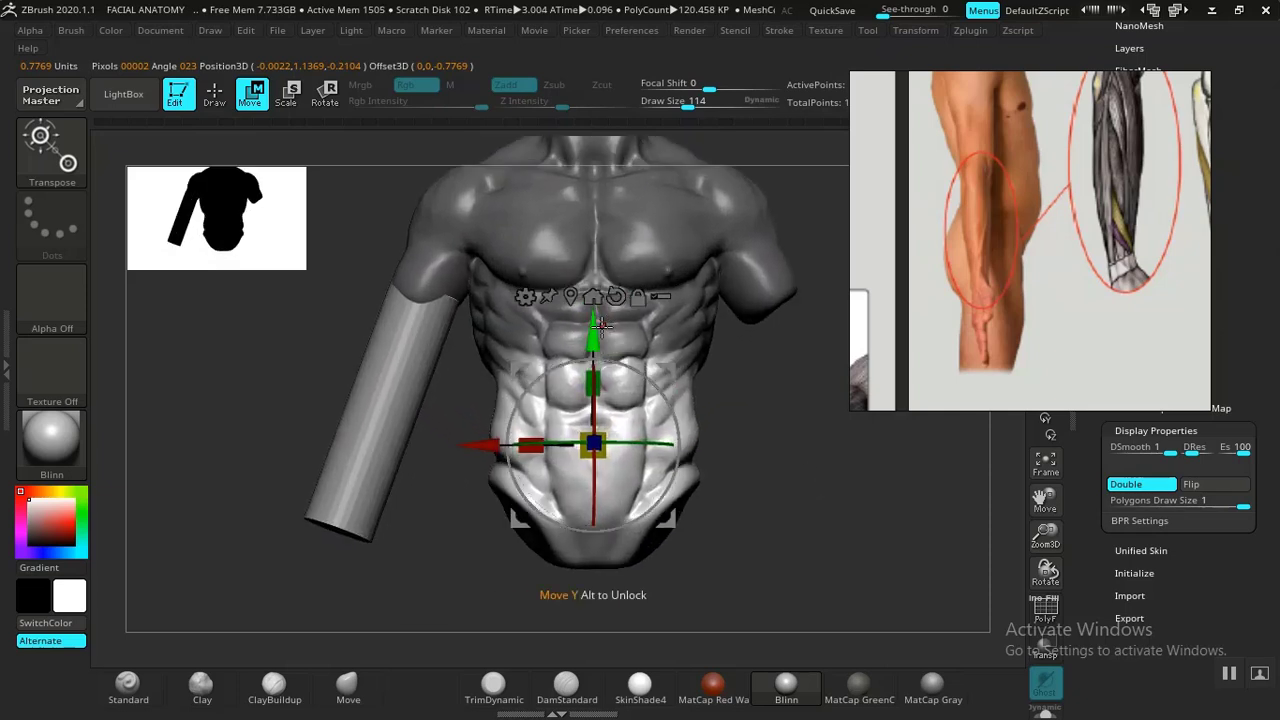
drag(593, 333, 590, 235)
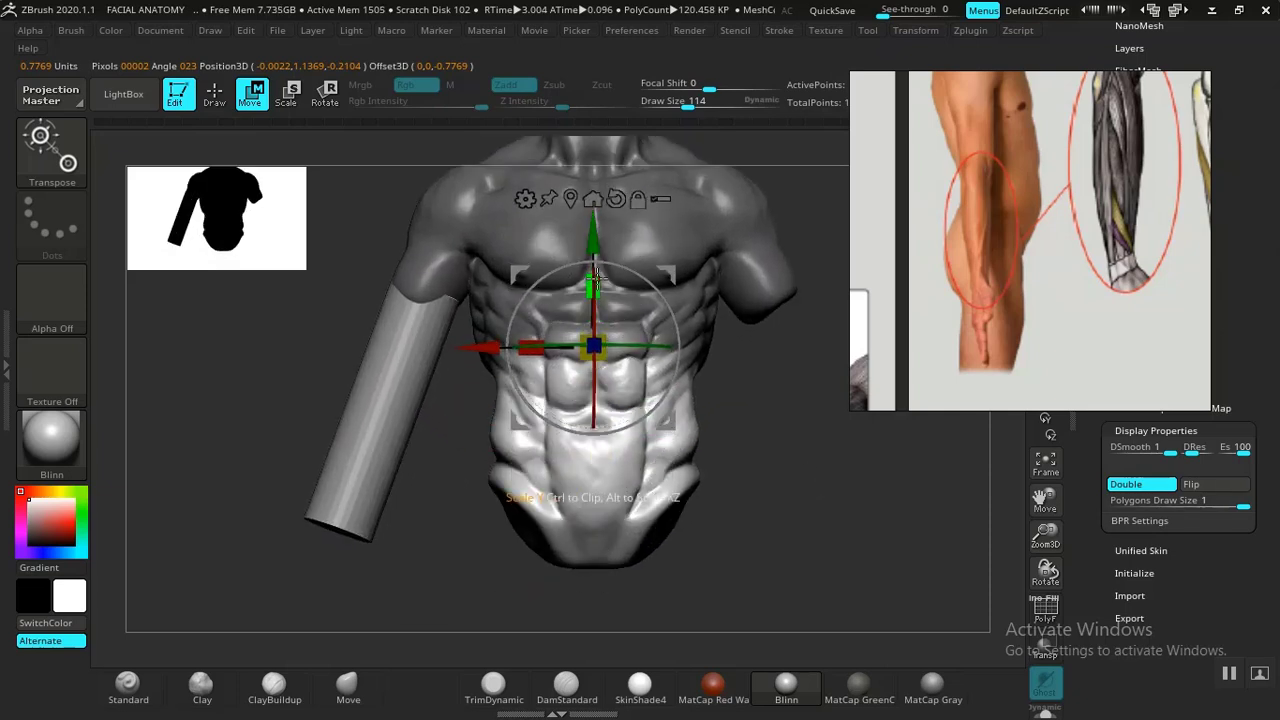
drag(600, 281, 602, 292)
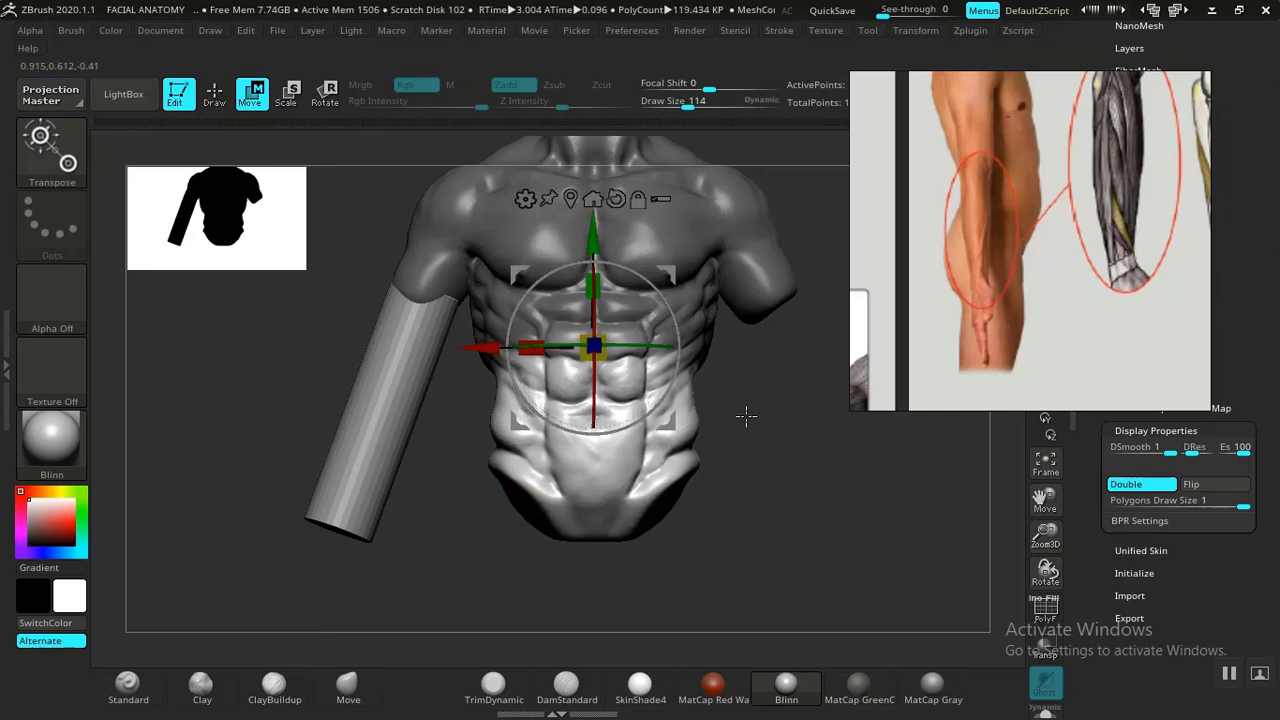
Restore the cleared torso mask, fine-tune the lower torso's vertical scale and clear the mask again.
key(q)
mouse_move(786, 486)
mouse_down()
mouse_move(763, 469)
mouse_move(800, 514)
mouse_move(810, 507)
mouse_move(737, 443)
mouse_move(814, 529)
mouse_move(795, 492)
mouse_up()
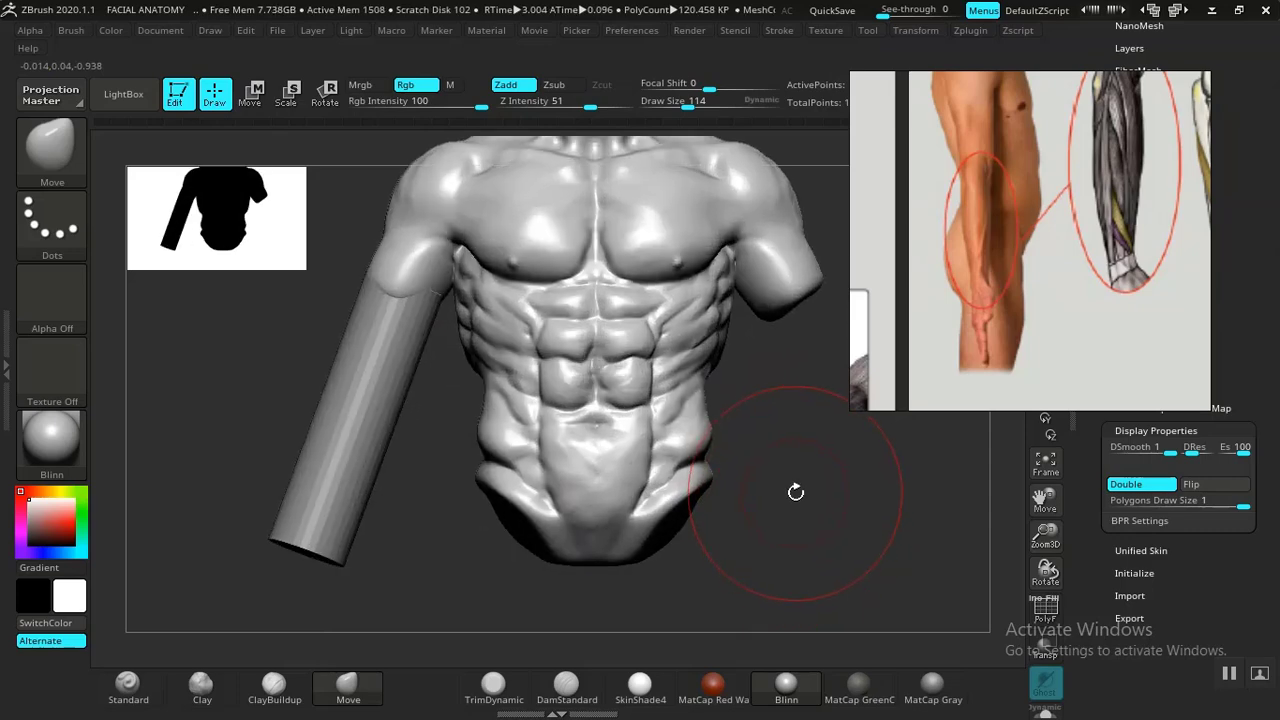
key(ctrl+z)
key(w)
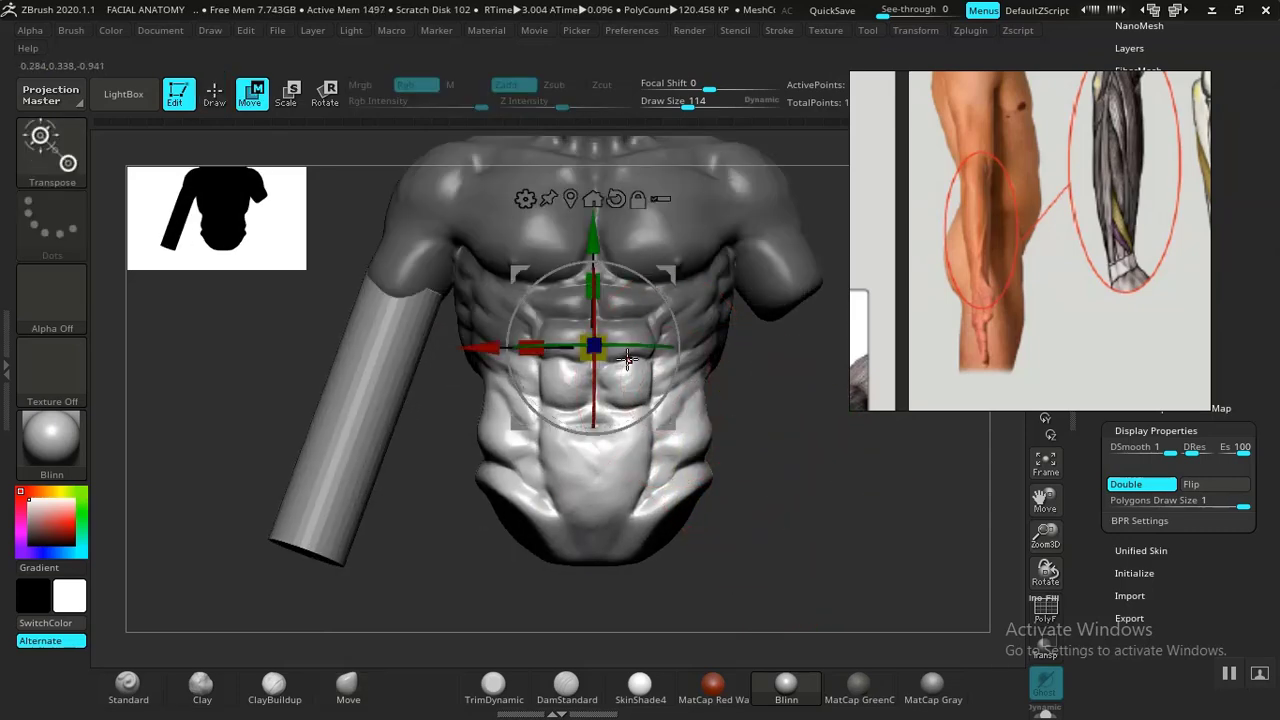
drag(596, 287, 597, 287)
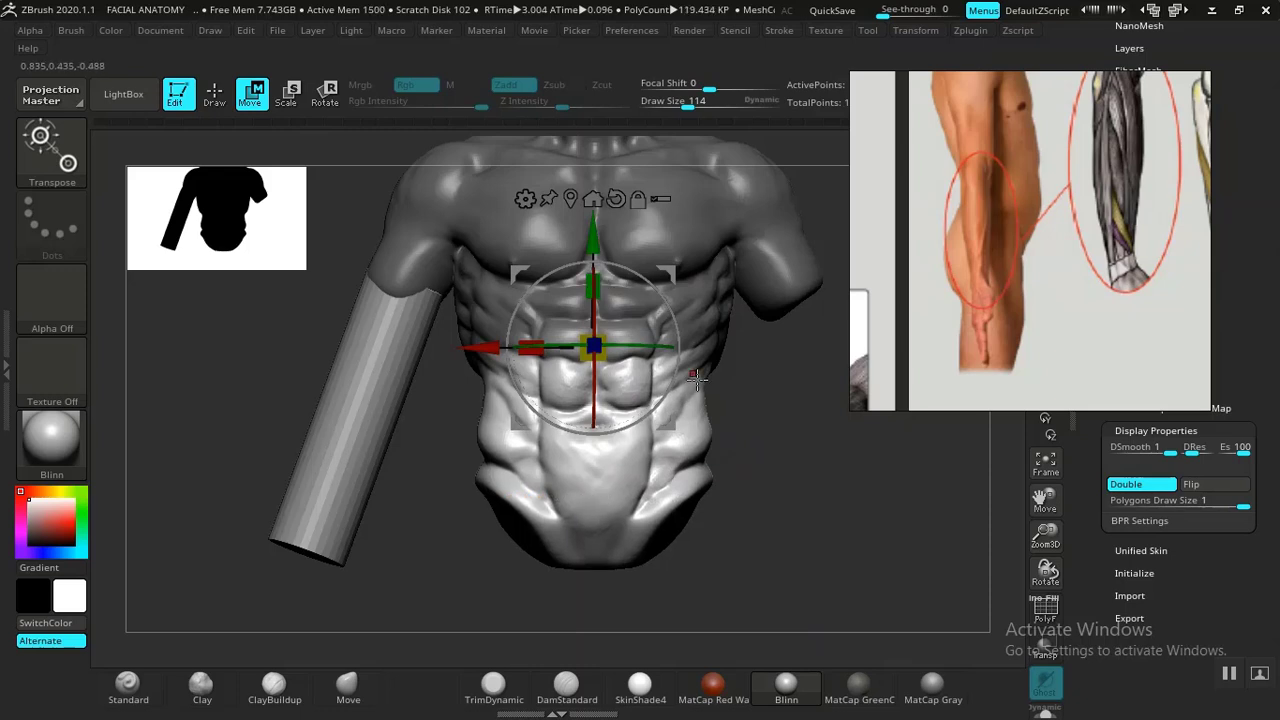
key(q)
alt+drag(811, 510, 728, 436)
mouse_move(751, 477)
ctrl+mouse_down()
mouse_move(826, 500)
mouse_move(800, 456)
mouse_move(834, 525)
ctrl+mouse_up()
Select the half-masked arm cylinder and browse the reference board for the chain-link diagram of the arm's volumes.
alt+click(402, 446)
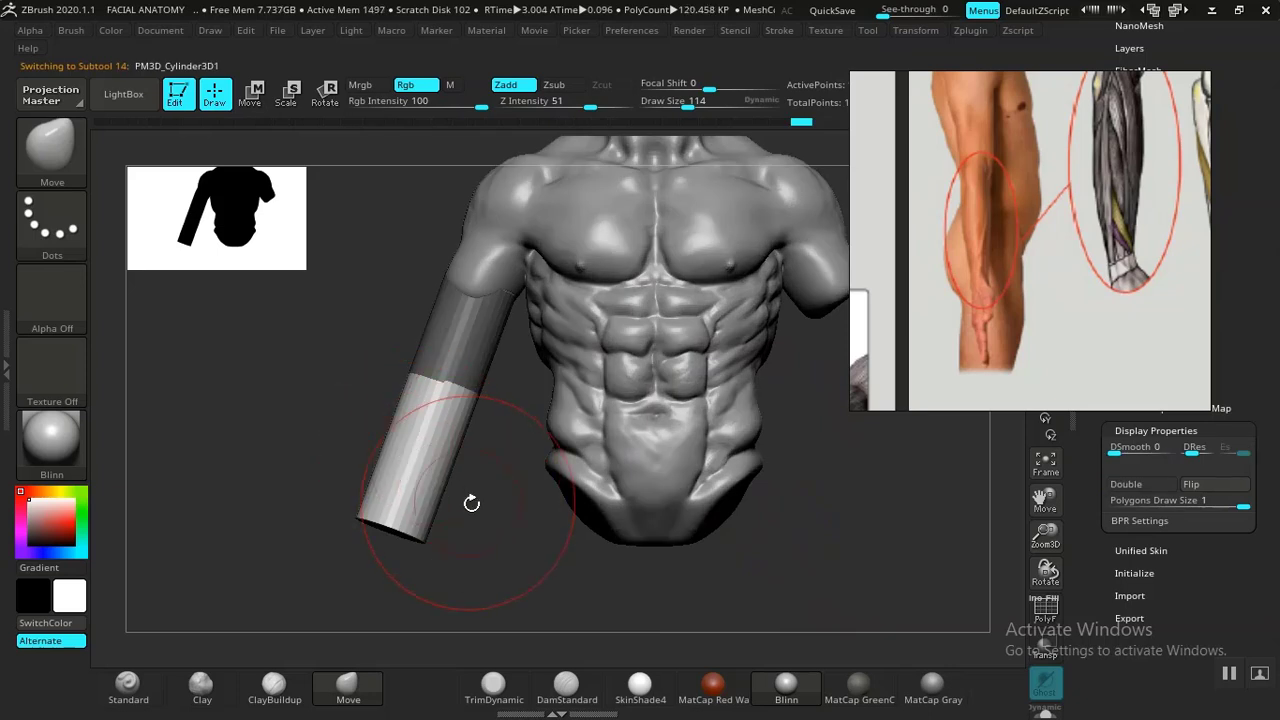
alt+drag(504, 538, 455, 465)
alt+drag(684, 510, 672, 452)
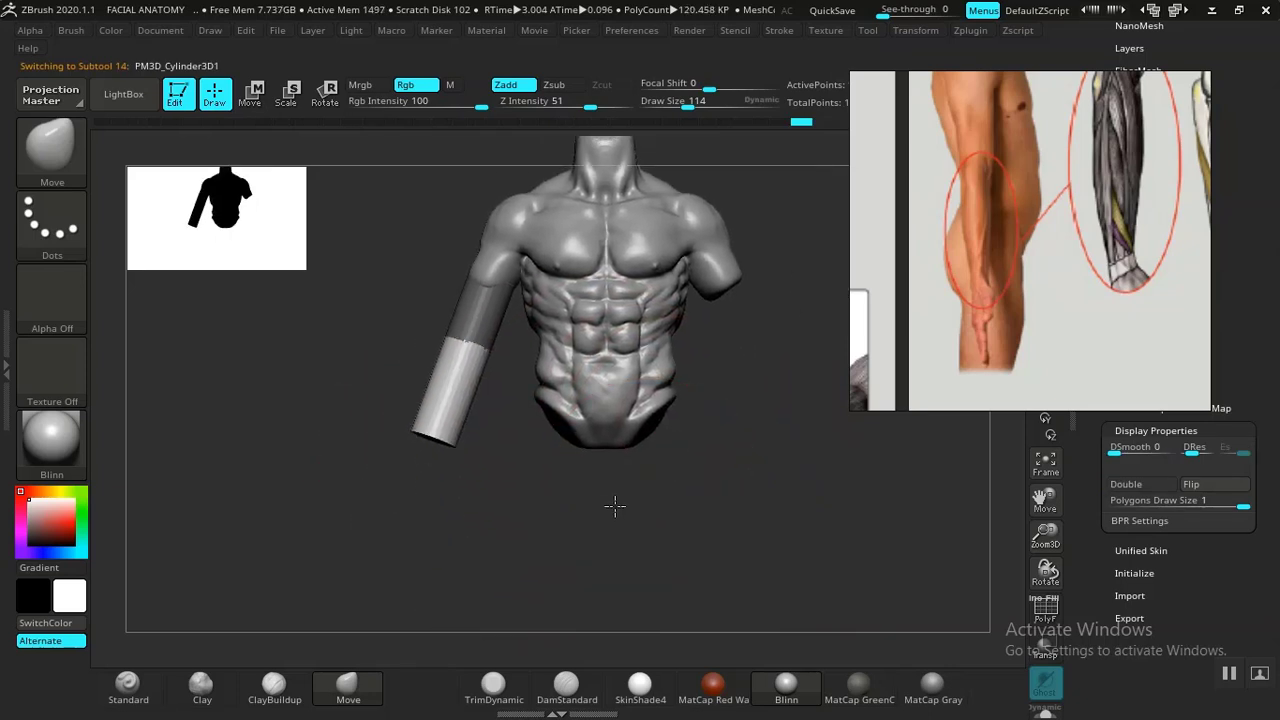
alt+drag(615, 506, 669, 514)
scroll(990, 280, down, 2)
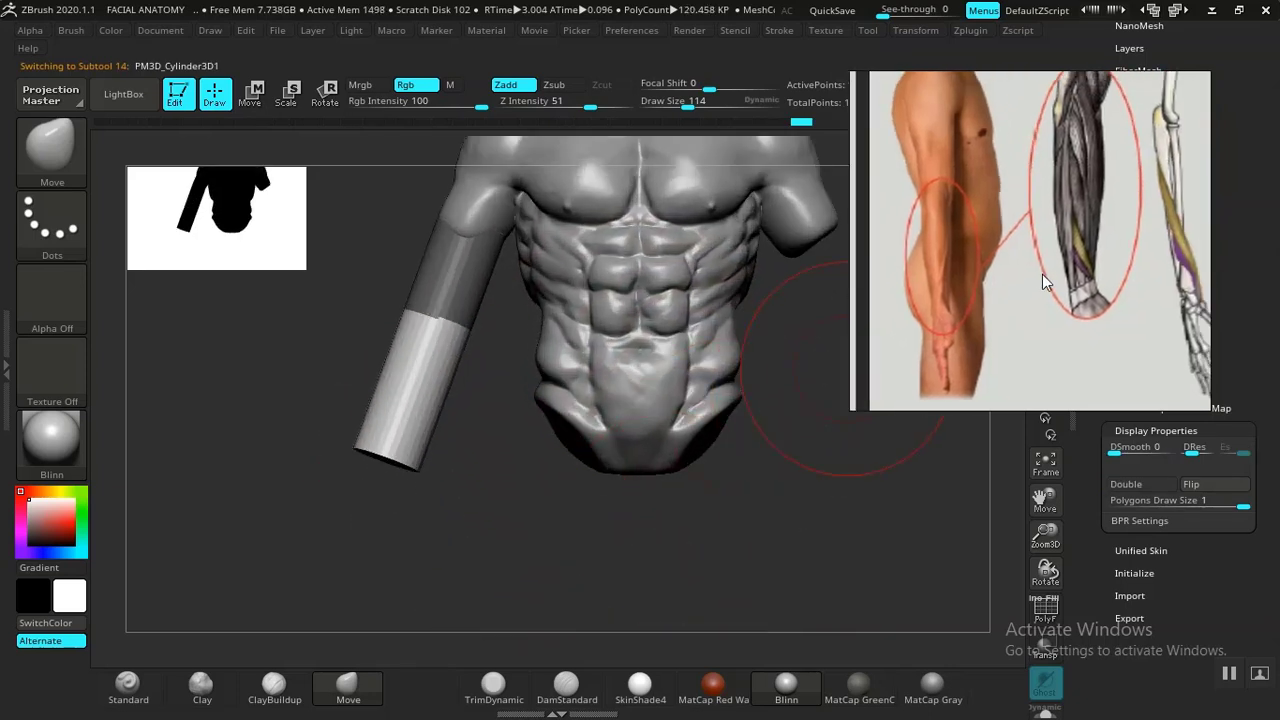
scroll(1041, 274, down, 3)
scroll(1036, 268, down, 5)
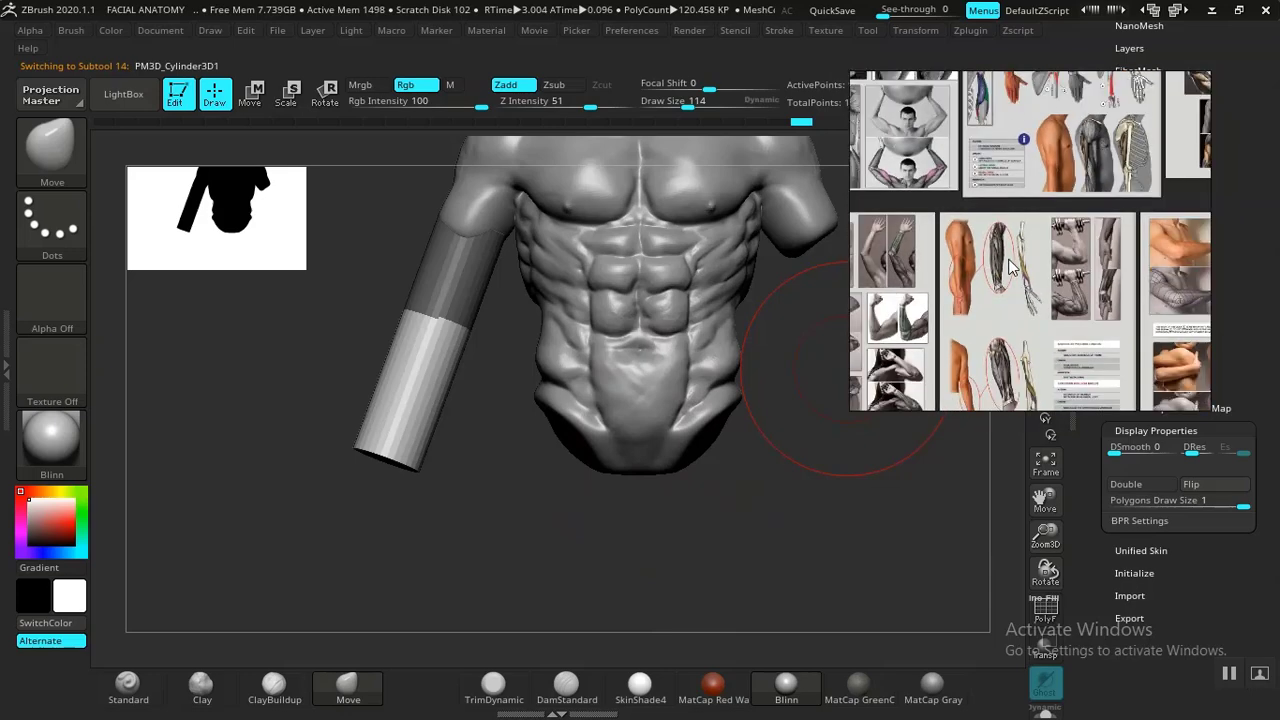
scroll(1032, 258, up, 5)
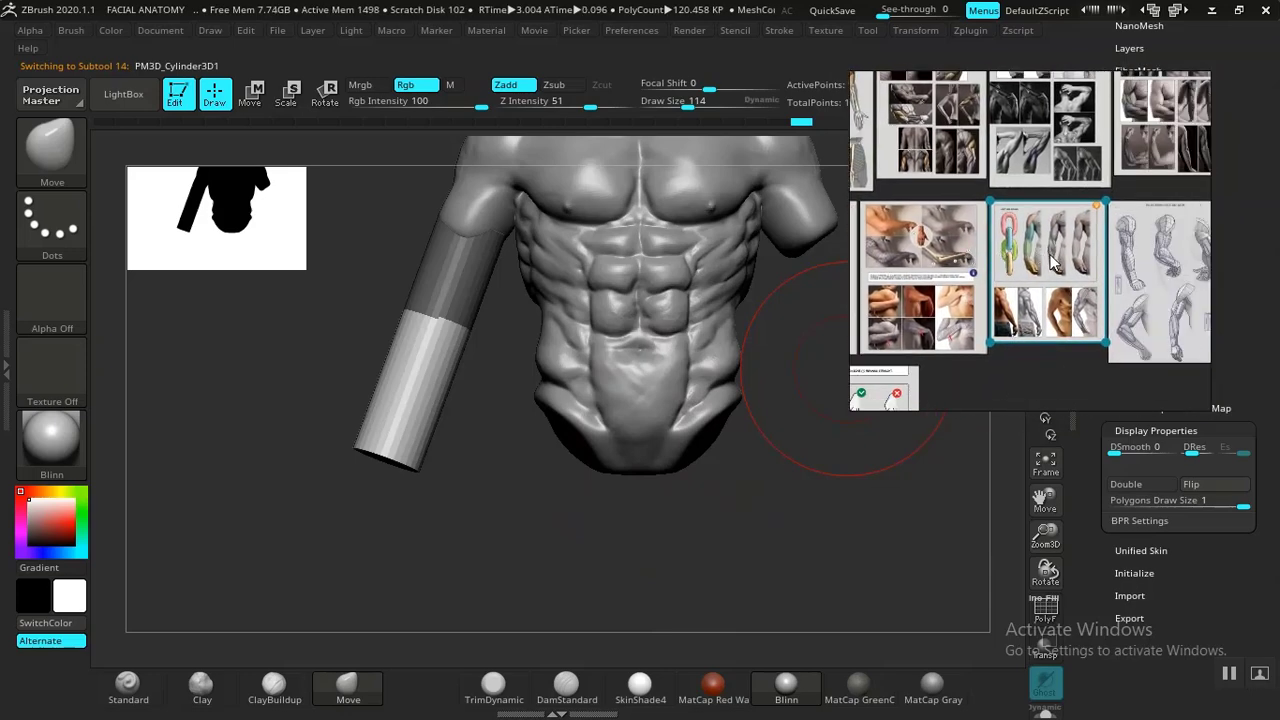
middle_drag(1003, 278, 972, 303)
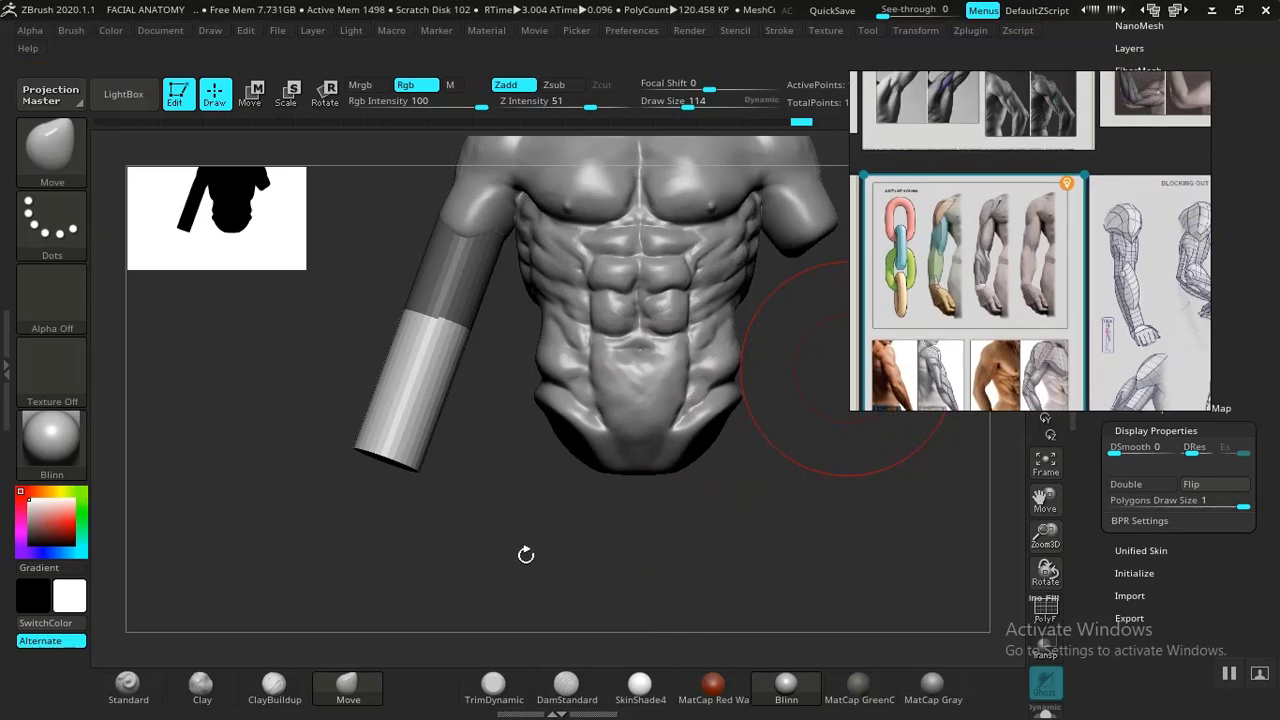
Rotate the unmasked forearm section at the elbow so it hangs closer to vertical, following the arm diagram.
drag(526, 554, 601, 487)
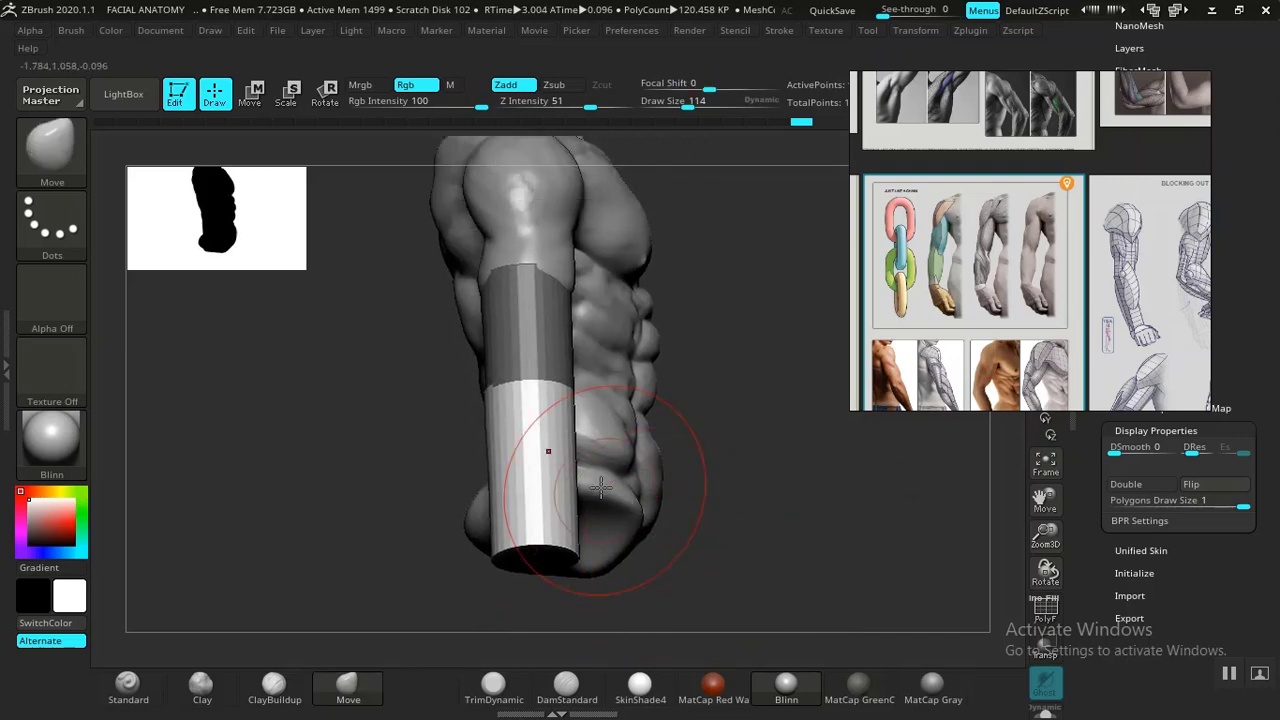
drag(776, 513, 930, 290)
mouse_move(1015, 274)
middle_down()
mouse_move(1001, 285)
mouse_move(1030, 266)
mouse_move(968, 319)
mouse_move(1022, 335)
mouse_move(1030, 285)
middle_up()
alt+drag(600, 580, 546, 540)
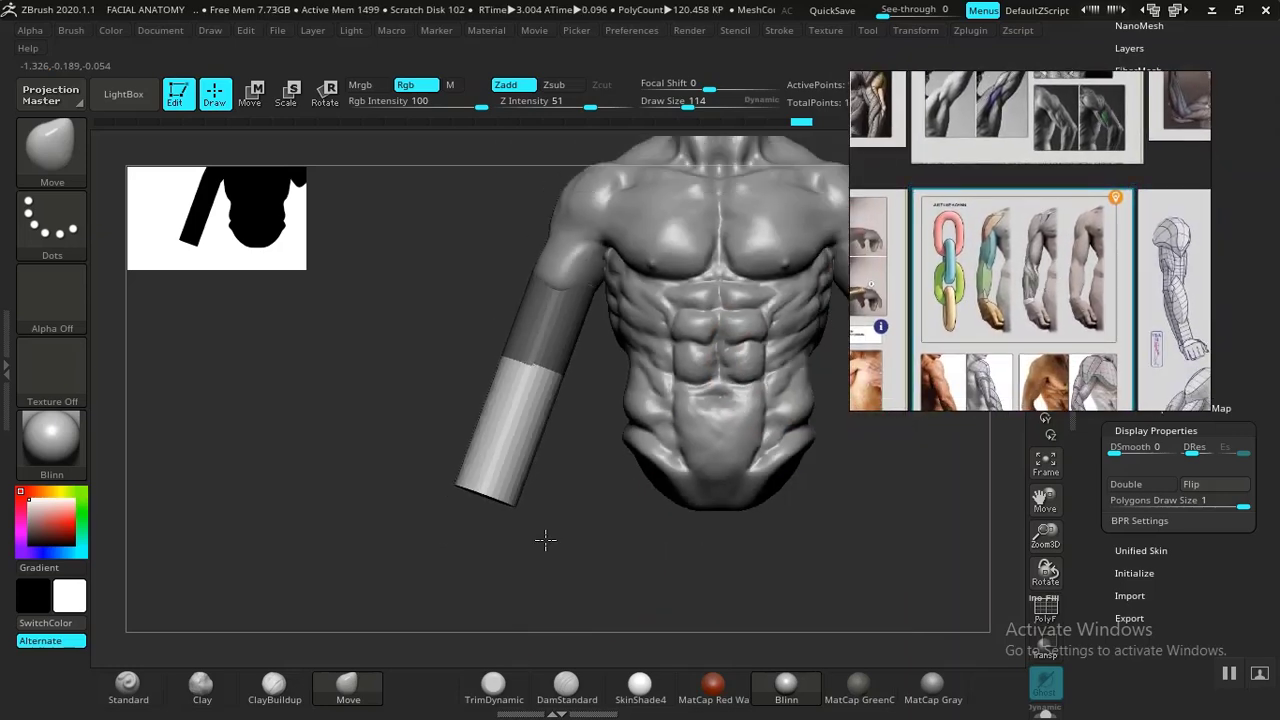
alt+drag(768, 532, 783, 566)
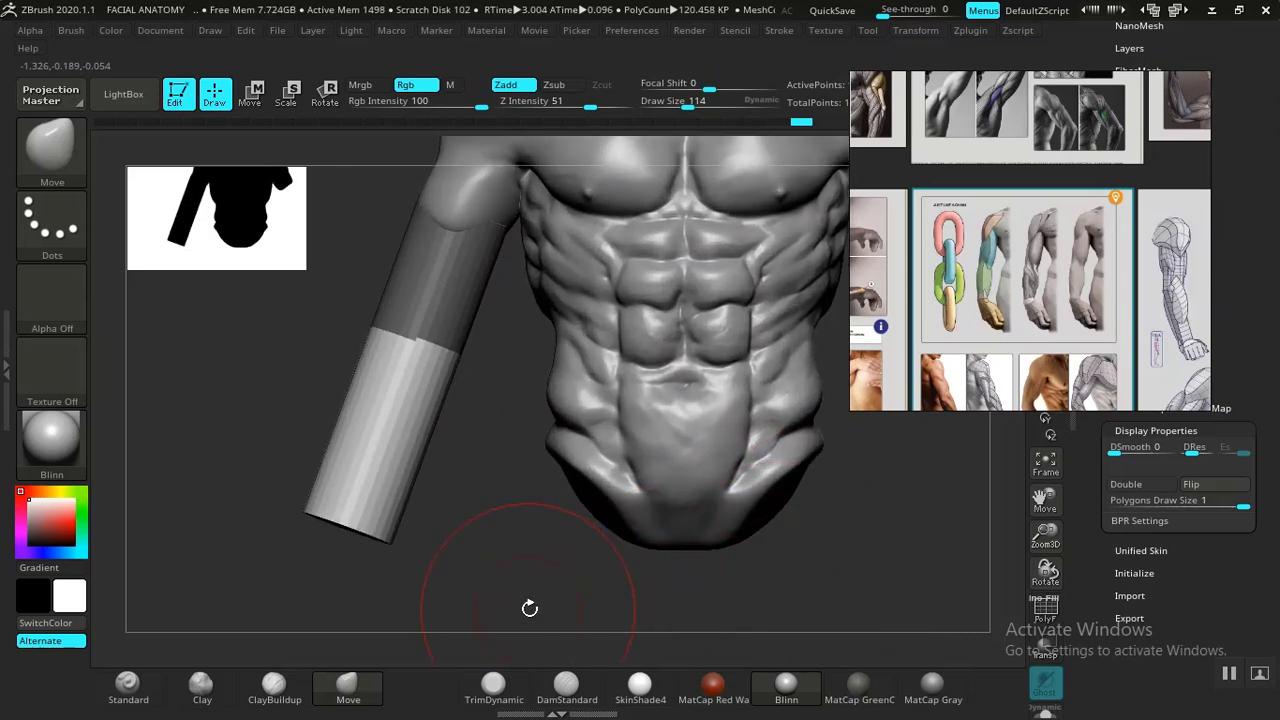
alt+drag(529, 608, 524, 577)
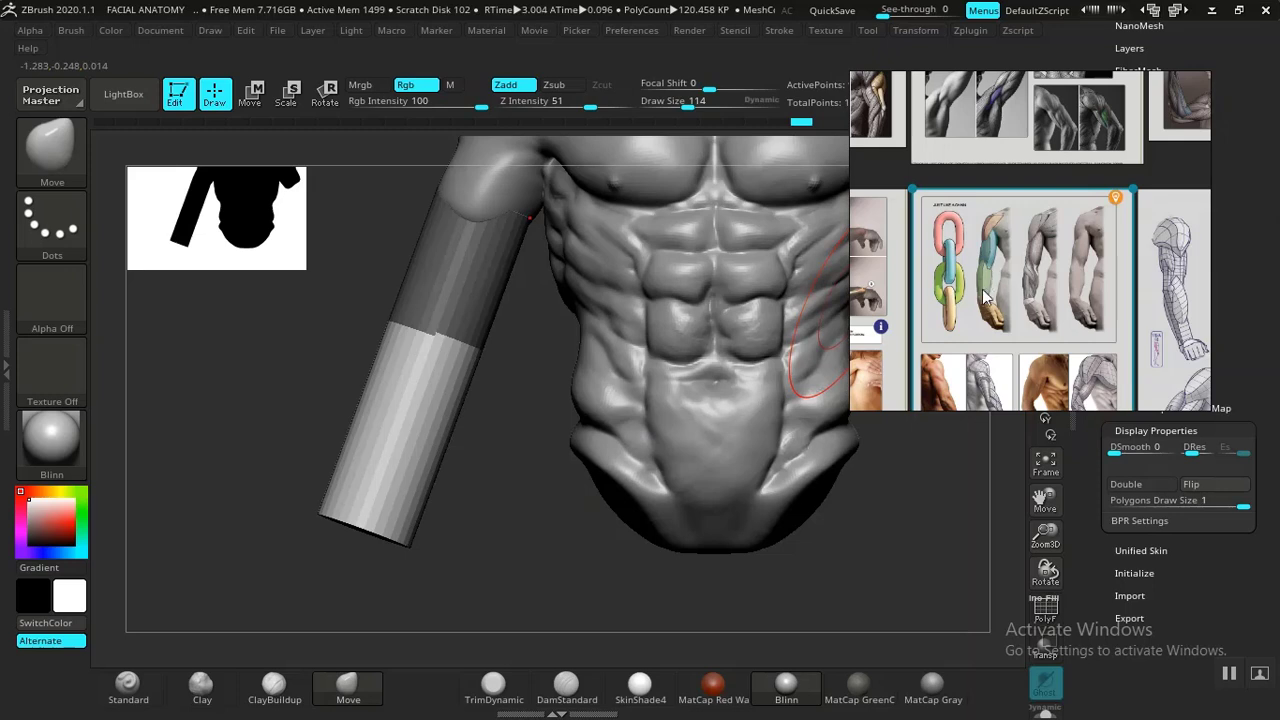
key(w)
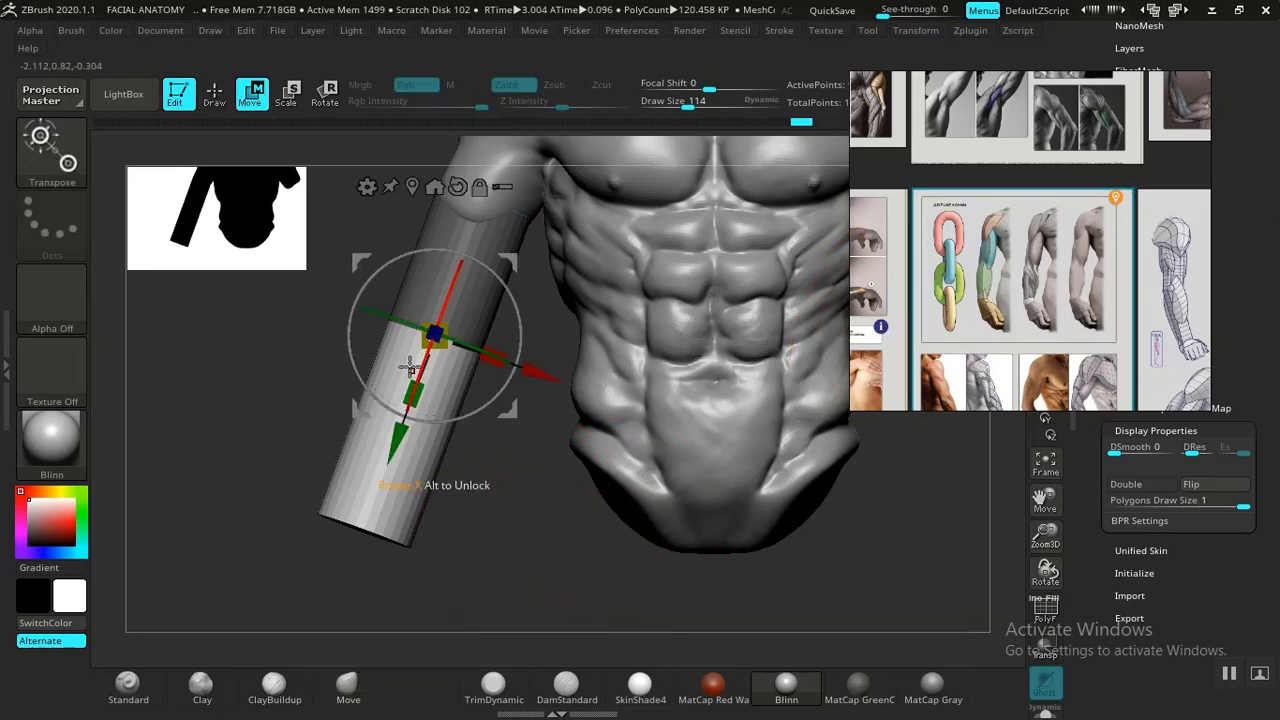
drag(343, 338, 362, 347)
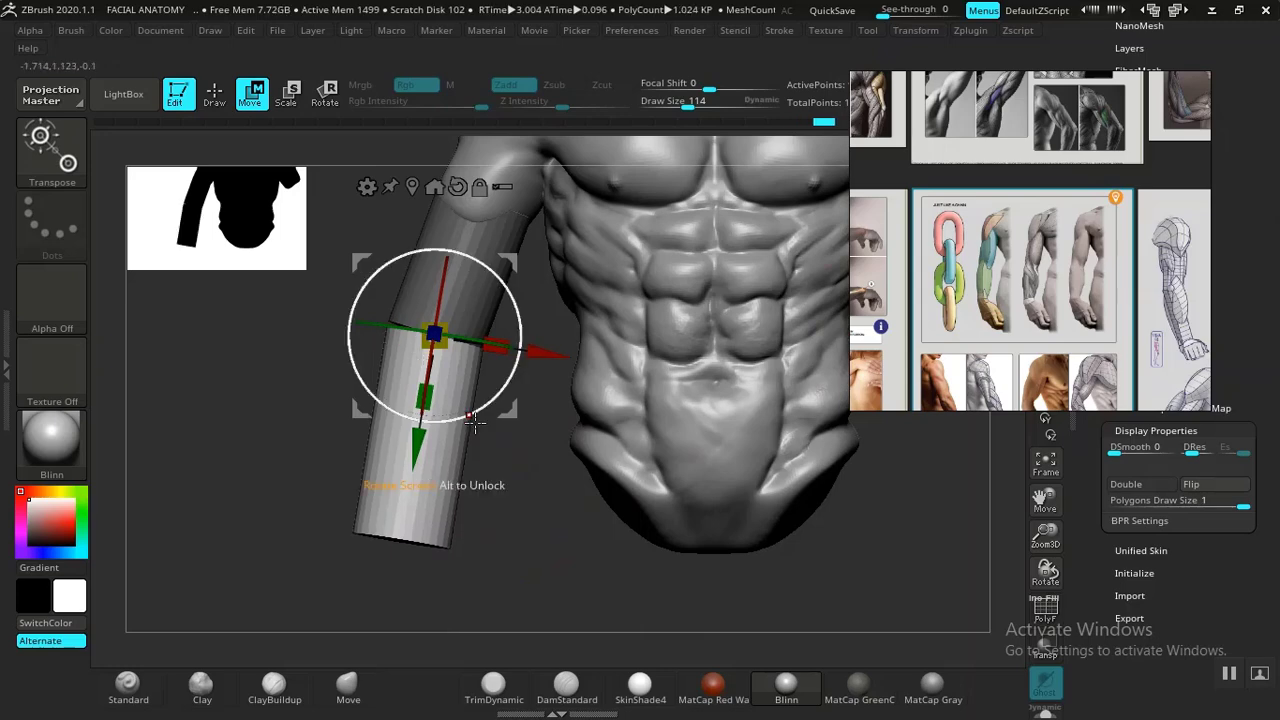
key(q)
mouse_move(528, 553)
alt+mouse_down()
mouse_move(417, 474)
mouse_move(577, 515)
mouse_move(743, 517)
mouse_move(631, 520)
mouse_move(638, 553)
mouse_move(660, 537)
mouse_move(620, 537)
alt+mouse_up()
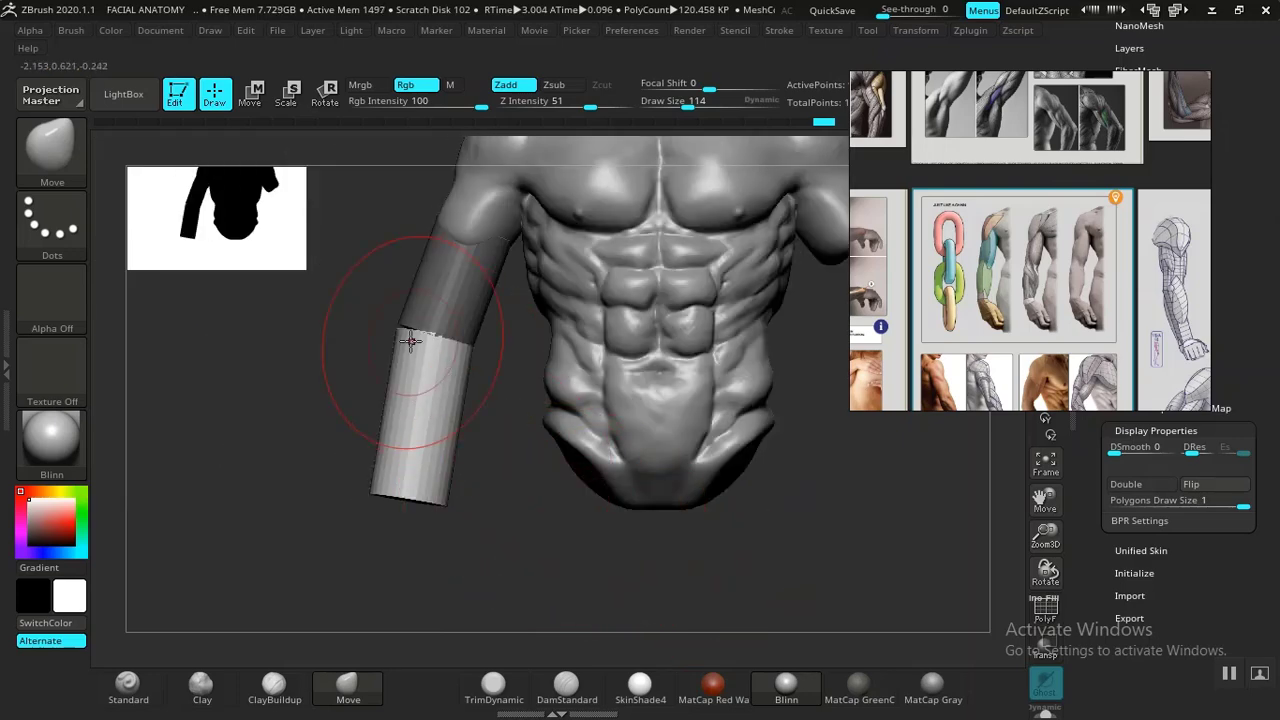
Compare the bent arm with the whole torso and the reference board, undoing the accidental shift of the diagram image.
alt+drag(562, 492, 767, 532)
drag(953, 332, 967, 322)
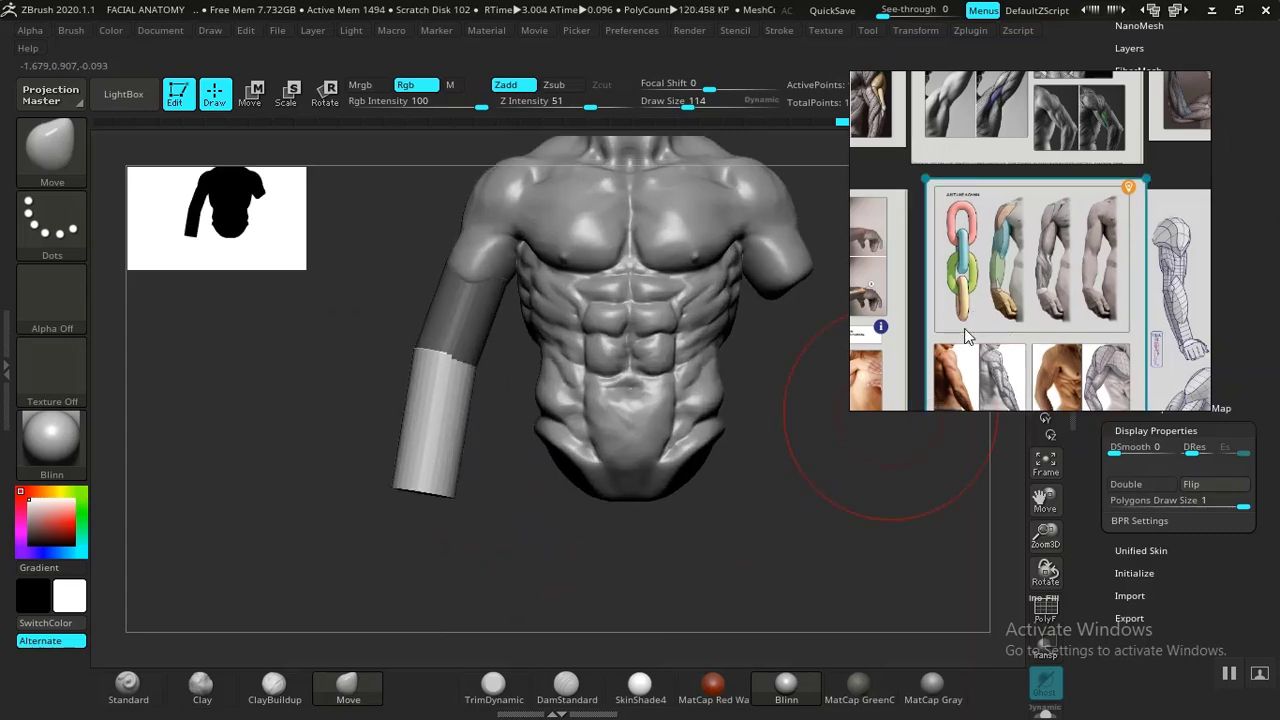
key(ctrl+z)
scroll(967, 328, down, 4)
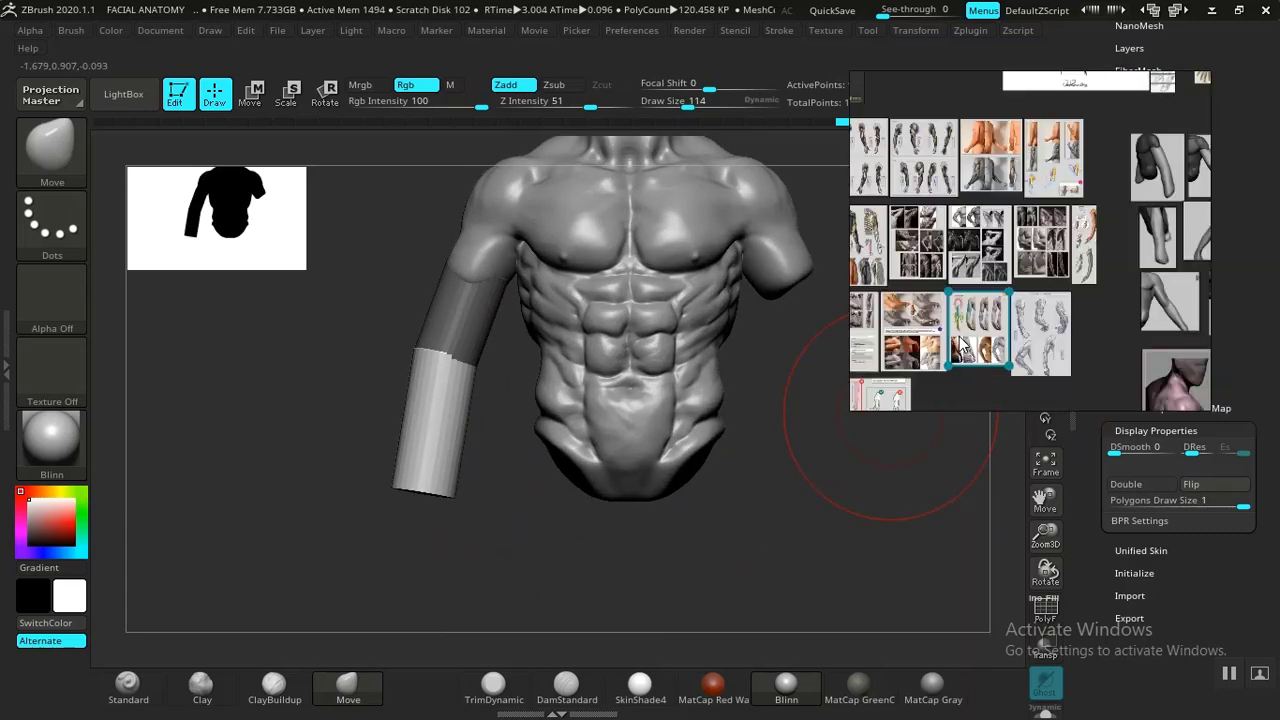
Browse the arm reference board for the relaxed-arm pose guide comparing wrong and correct arm bends.
middle_drag(978, 328, 1080, 298)
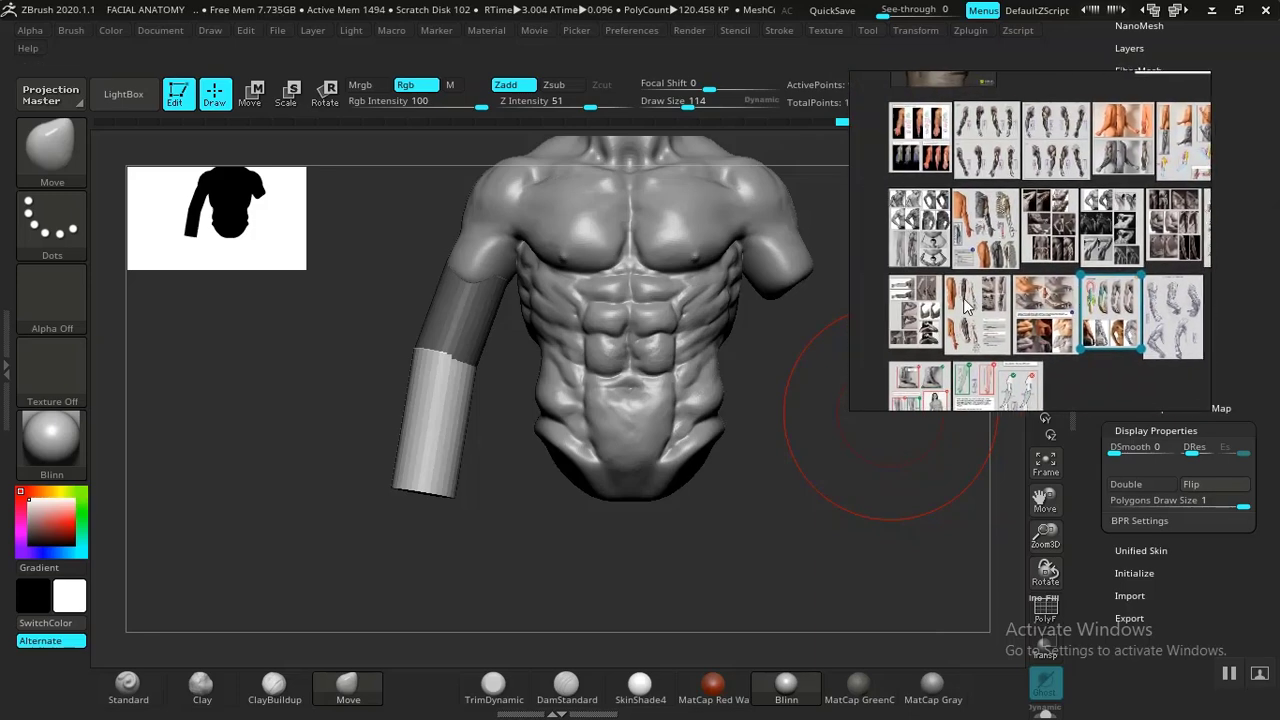
scroll(965, 305, up, 5)
middle_drag(982, 318, 978, 278)
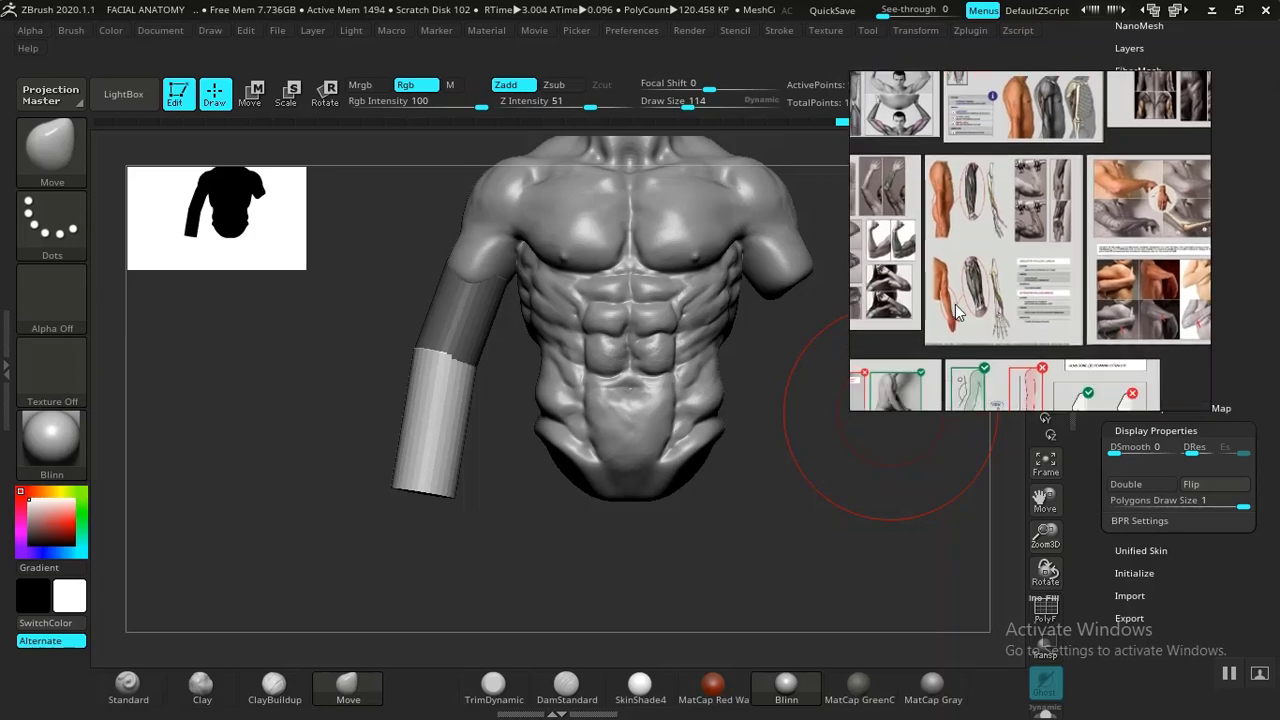
scroll(956, 305, down, 2)
middle_drag(960, 392, 1053, 286)
scroll(968, 307, up, 2)
scroll(996, 316, up, 1)
scroll(996, 318, up, 1)
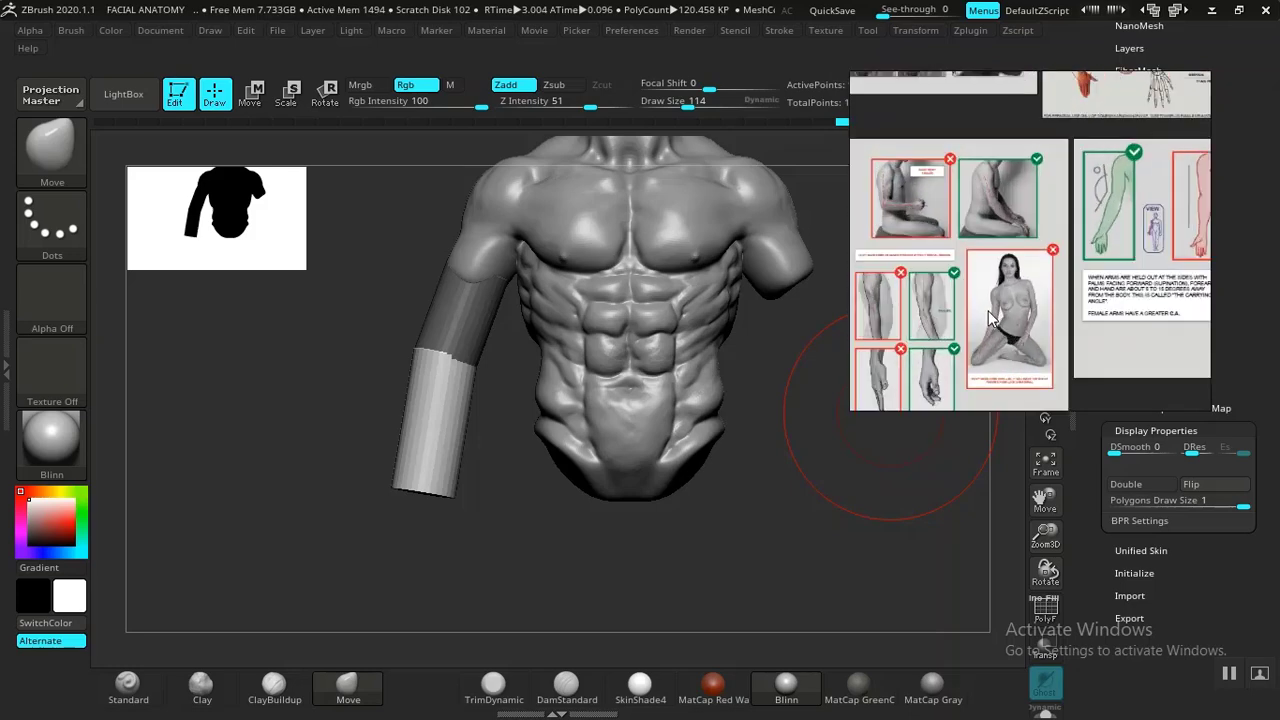
scroll(988, 311, up, 1)
scroll(993, 333, up, 2)
middle_drag(991, 327, 1090, 256)
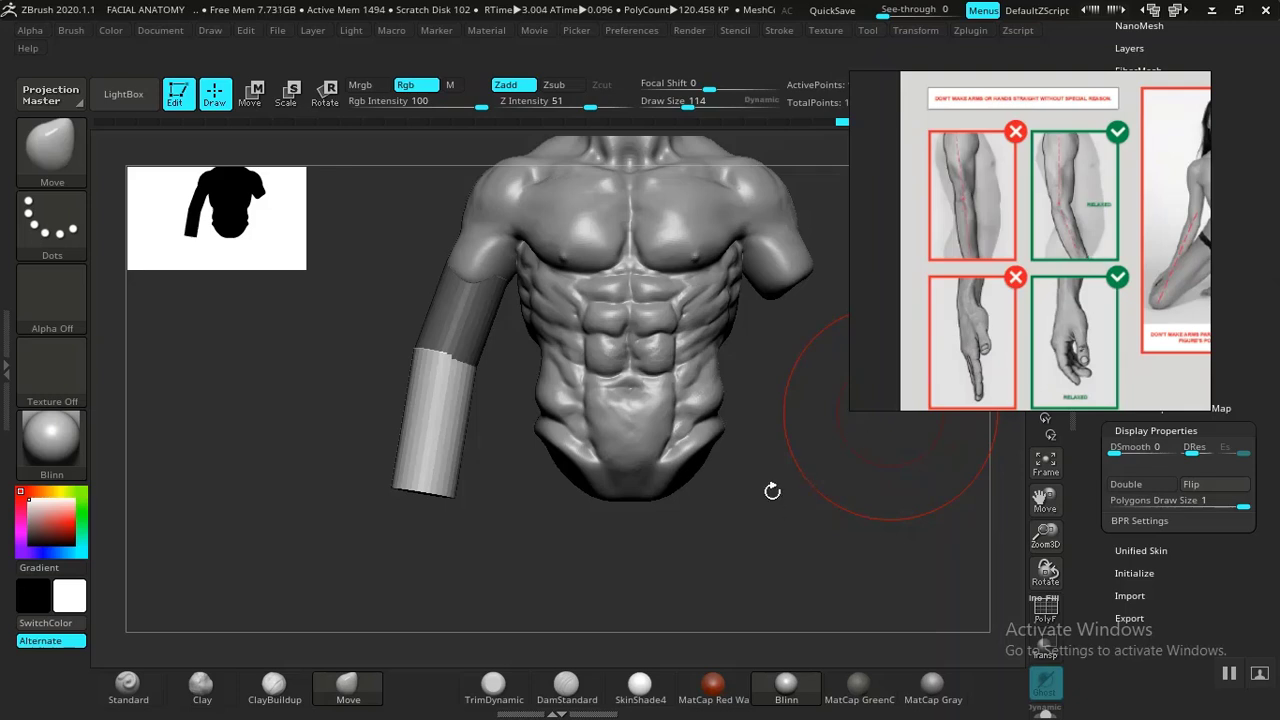
Rotate the unmasked forearm forward at the elbow in side view, giving it the relaxed bend of the pose guide.
drag(750, 546, 810, 520)
mouse_move(705, 518)
mouse_down()
mouse_move(814, 534)
mouse_move(581, 548)
mouse_up()
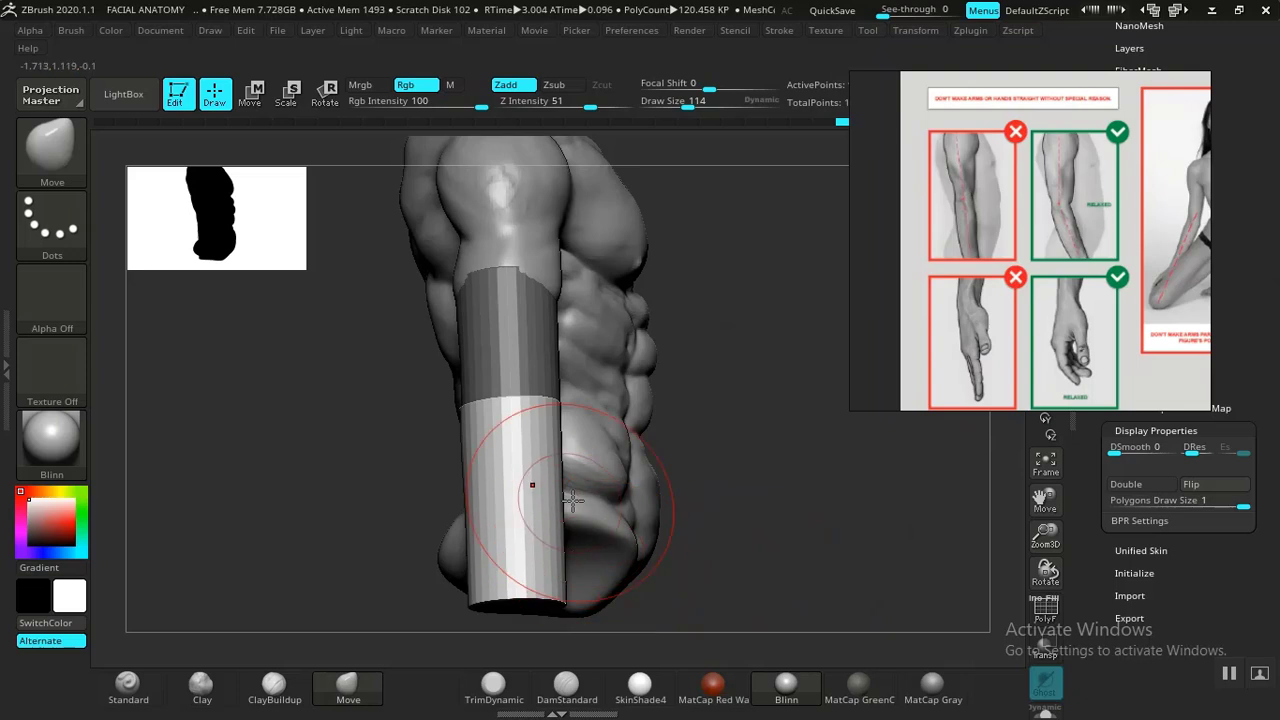
key(w)
drag(749, 494, 749, 520)
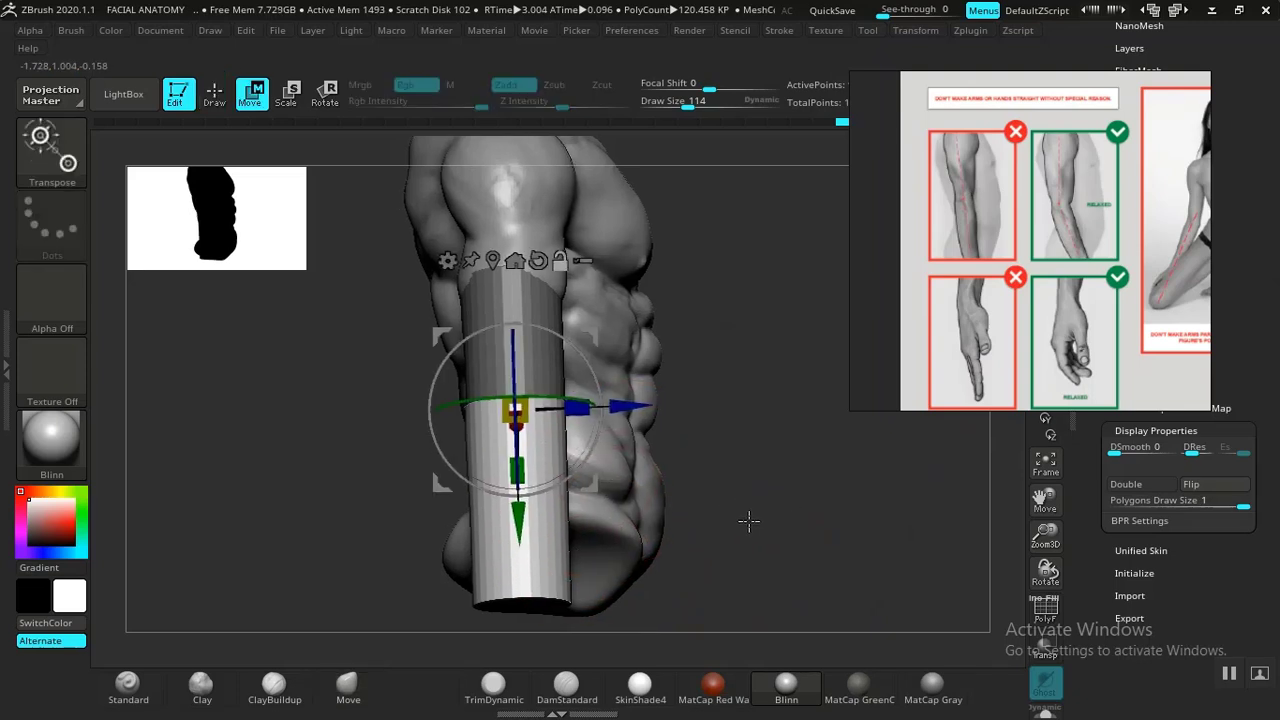
drag(443, 459, 481, 459)
drag(566, 523, 570, 523)
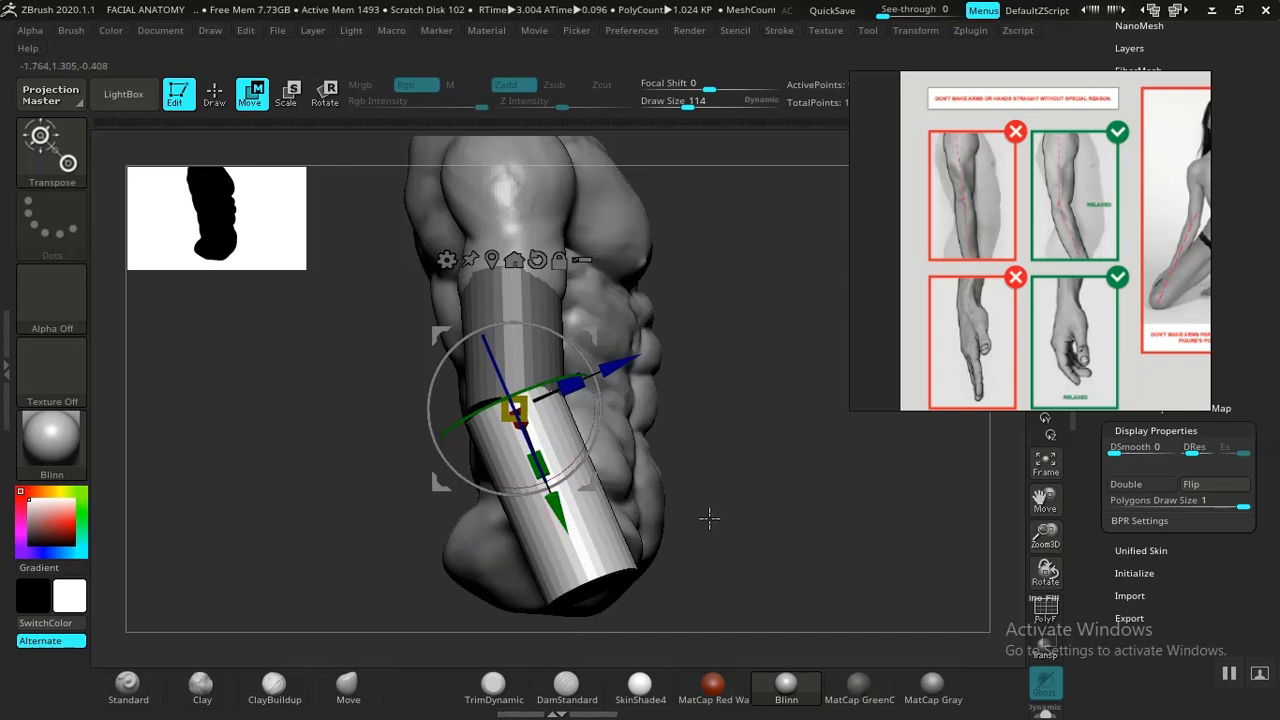
alt+drag(767, 527, 798, 508)
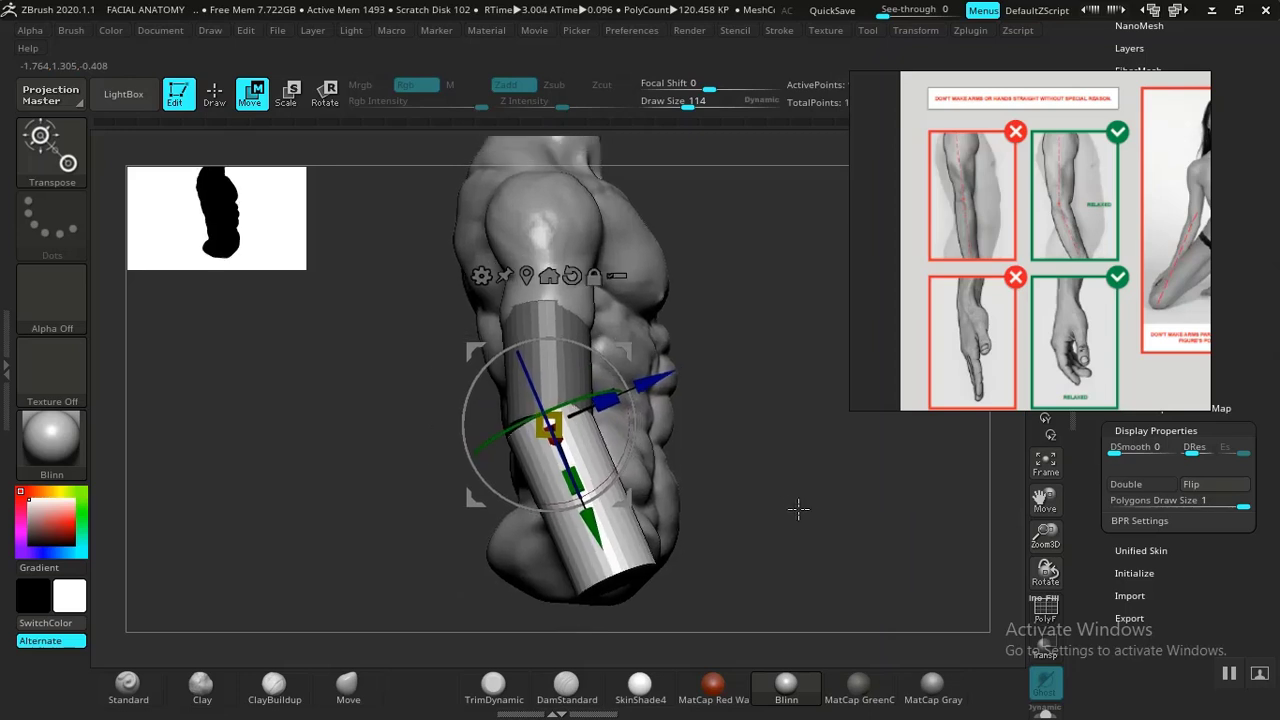
Compare the elbow bend with the seated-figure pose example and the arm muscle and block-form sketches on the reference board.
middle_drag(1143, 225, 1003, 254)
middle_drag(1093, 258, 953, 281)
mouse_move(1004, 228)
middle_down()
mouse_move(929, 343)
mouse_move(940, 324)
mouse_move(920, 327)
mouse_move(1015, 265)
mouse_move(957, 276)
mouse_move(1070, 261)
mouse_move(1061, 268)
middle_up()
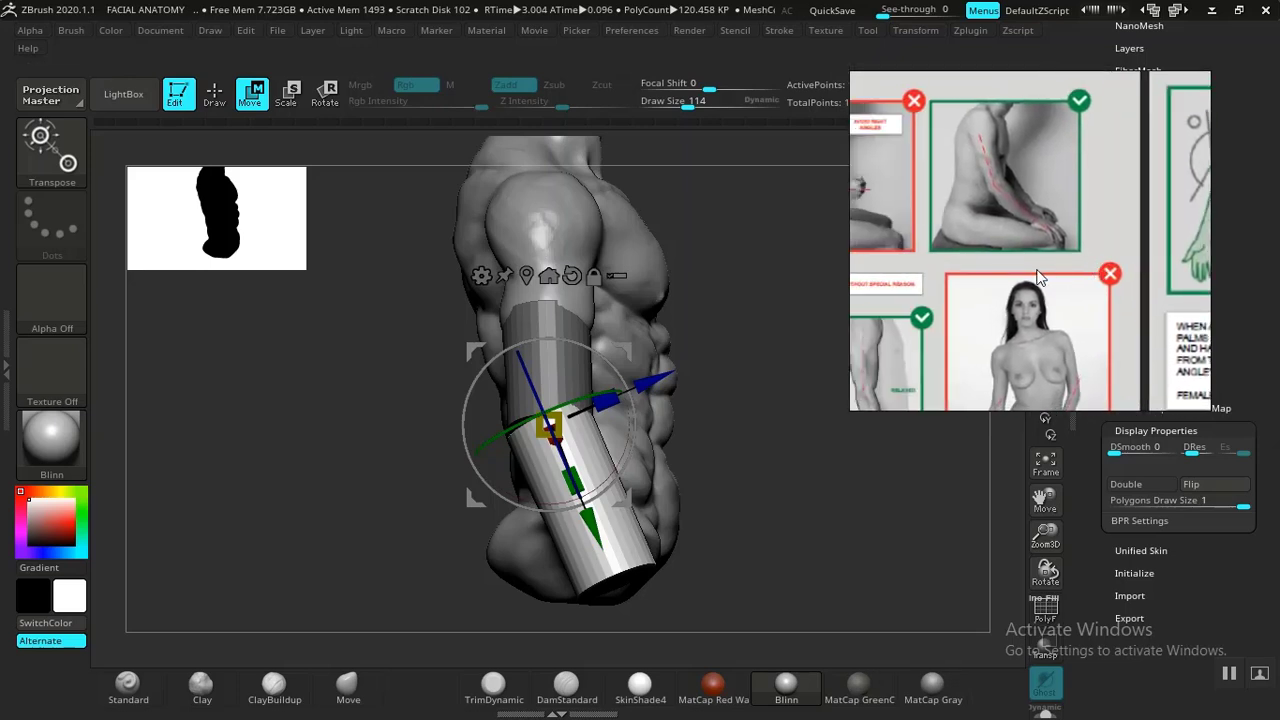
scroll(1040, 278, down, 10)
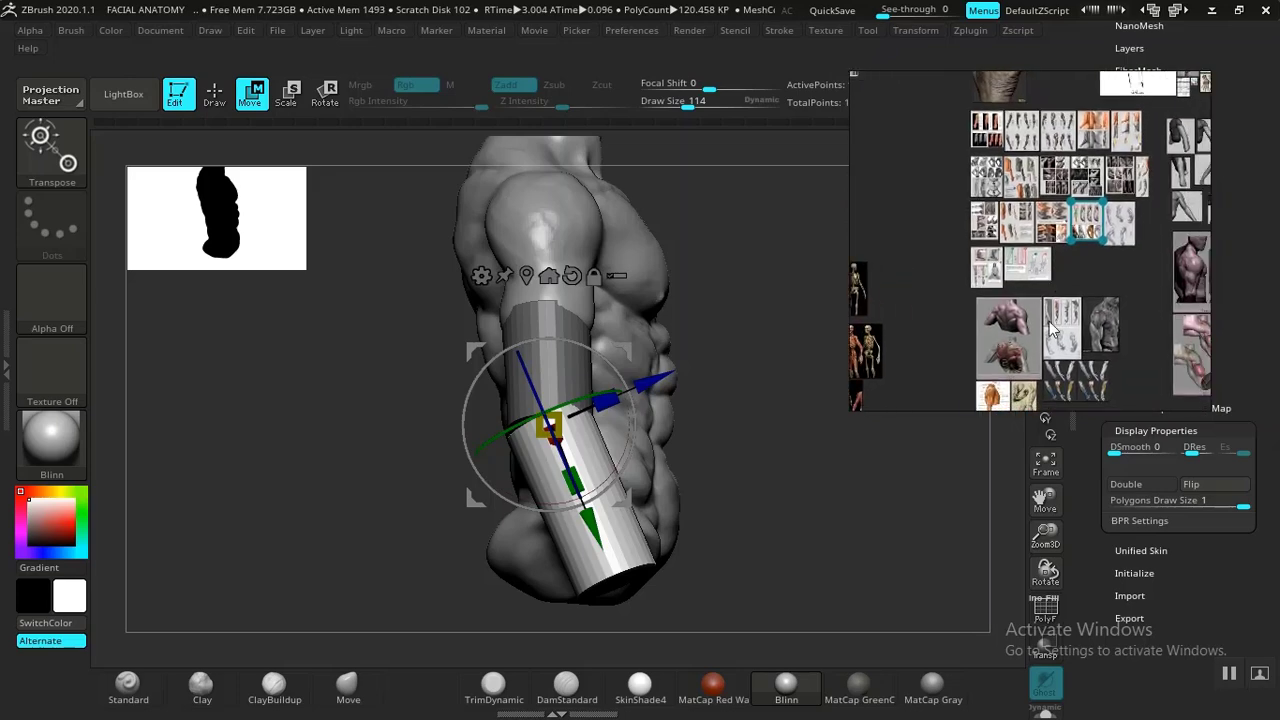
middle_drag(1050, 328, 1030, 285)
scroll(997, 280, up, 5)
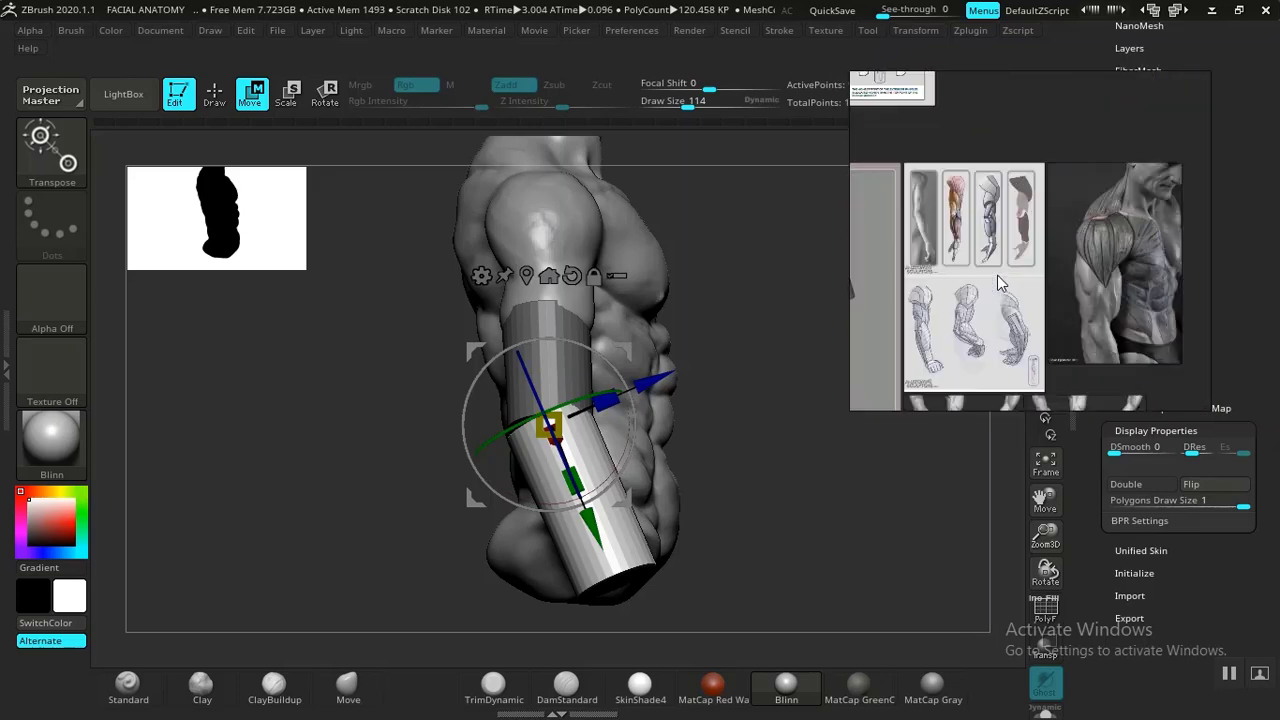
scroll(1012, 292, up, 1)
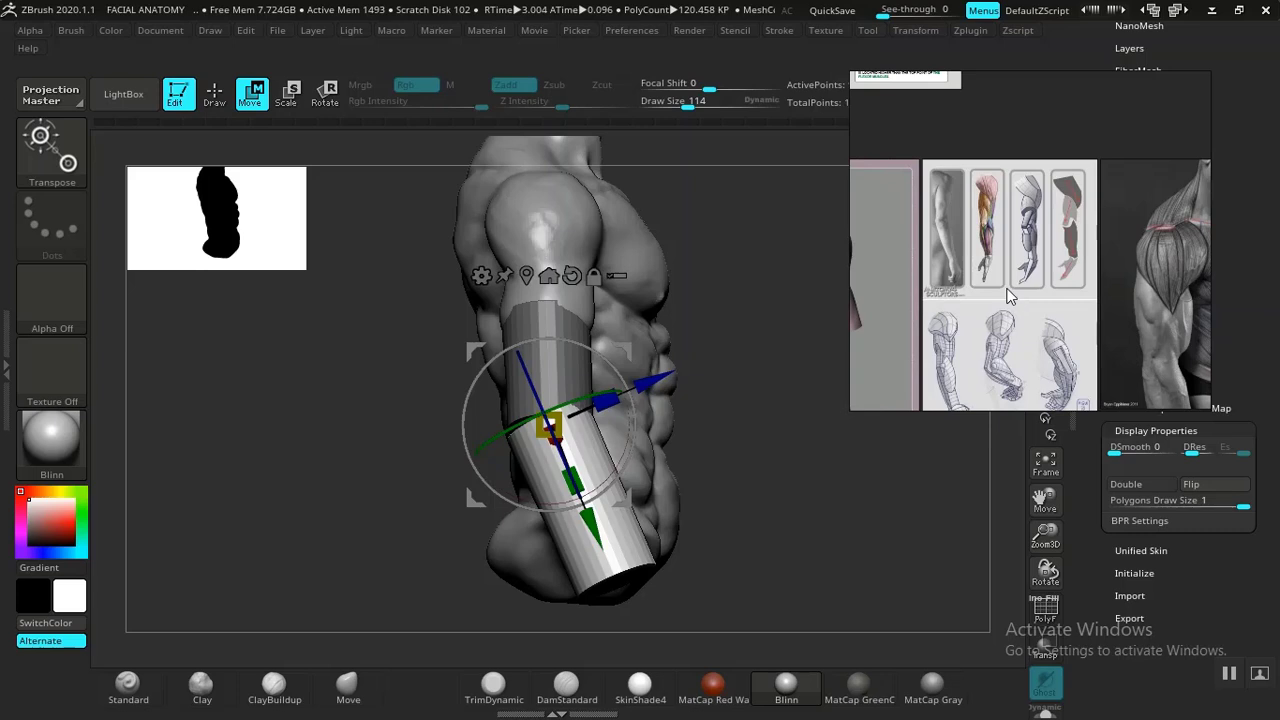
scroll(1010, 295, up, 1)
middle_drag(1010, 295, 1034, 287)
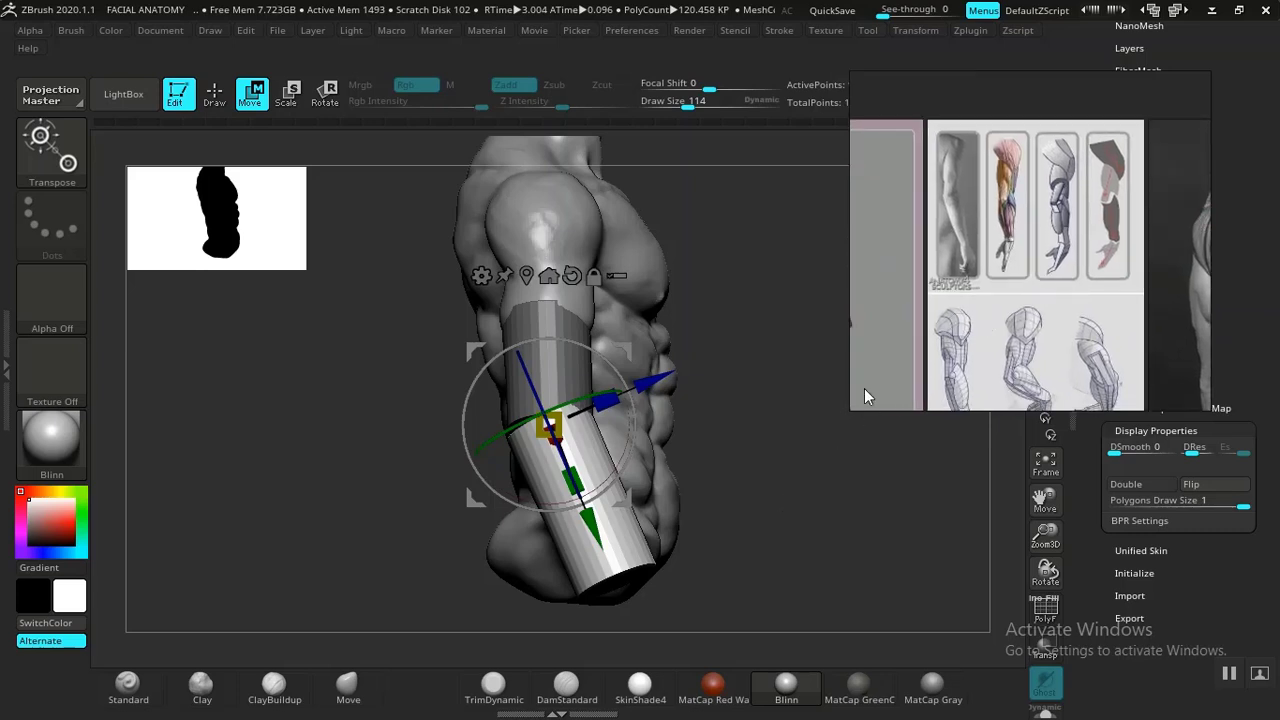
Move the forearm section slightly upward in back view to bring it closer to the end of the upper arm.
drag(825, 495, 863, 487)
drag(701, 454, 690, 468)
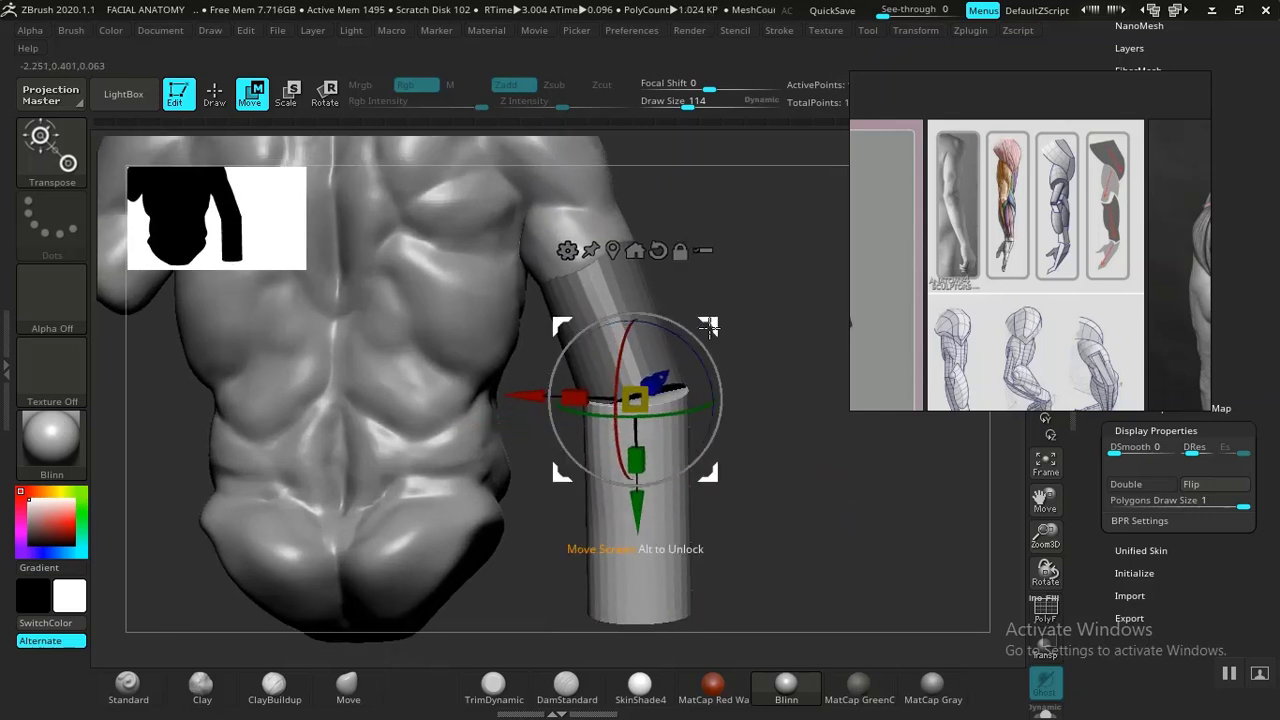
drag(640, 514, 638, 506)
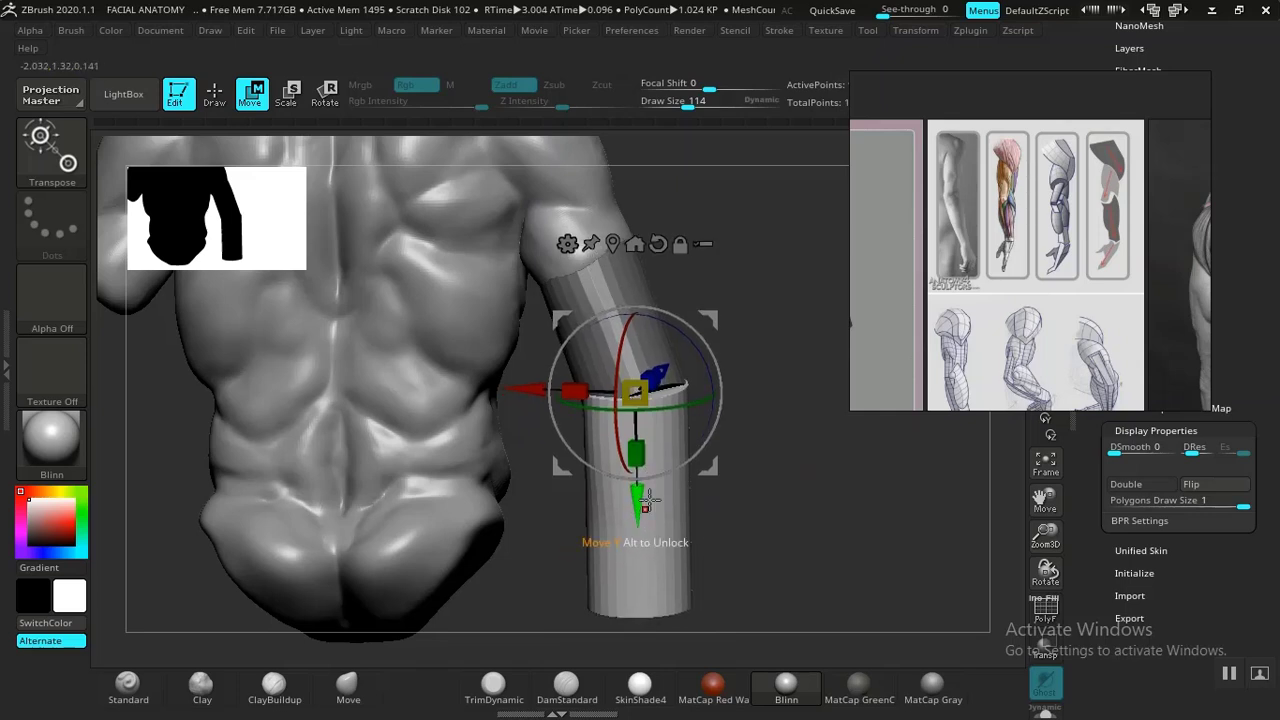
drag(812, 470, 804, 459)
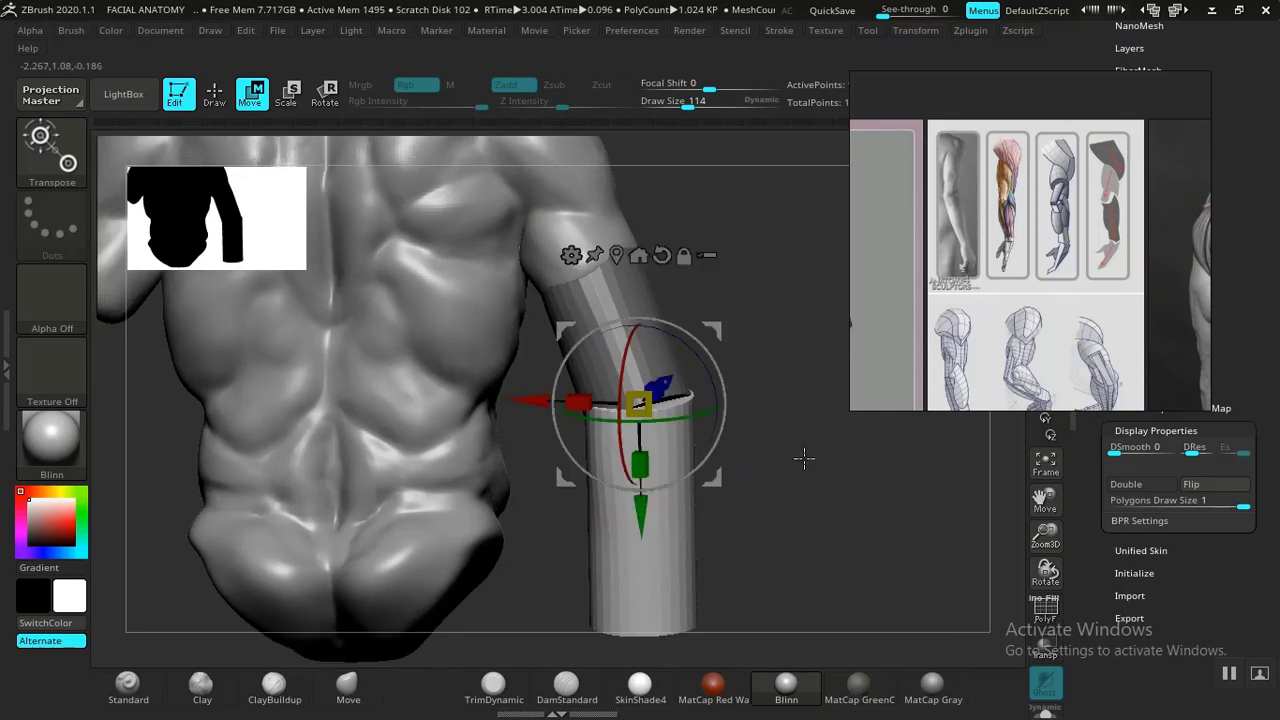
Make the masked upper arm section its own polygroup, checking the groups with the polyframe display.
click(620, 291)
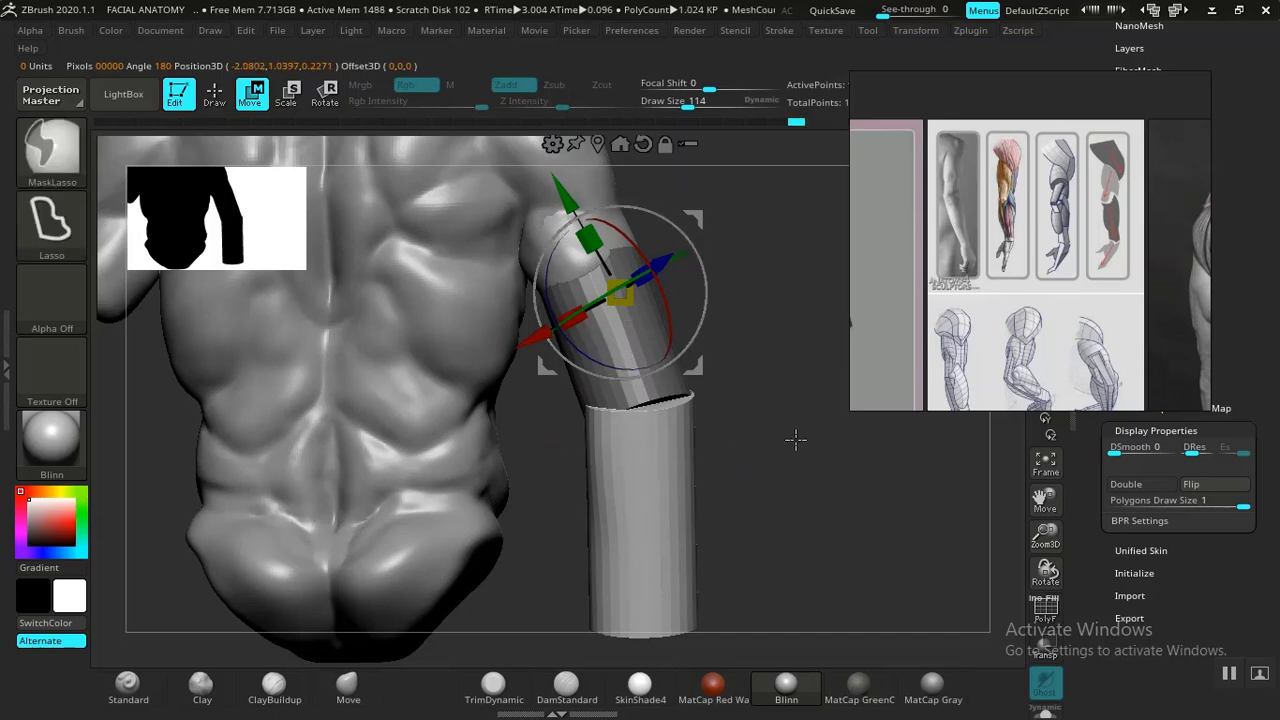
ctrl+drag(795, 440, 819, 472)
key(shift+f)
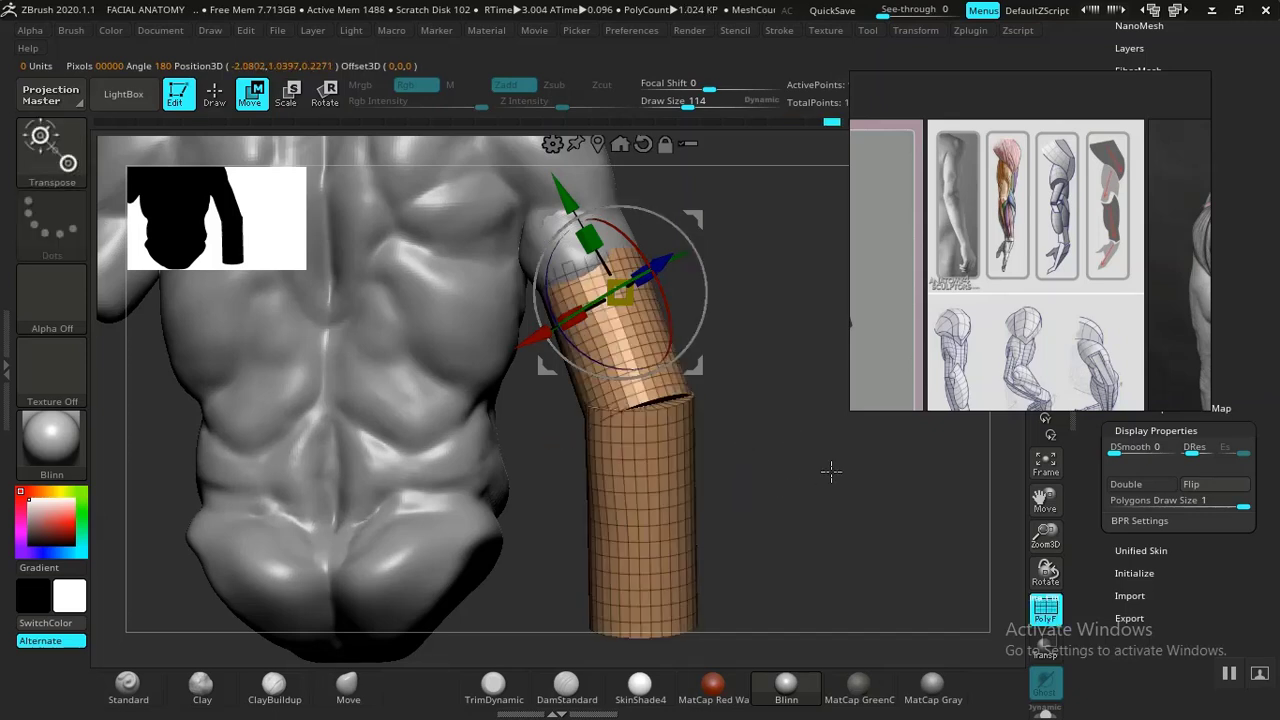
ctrl+click(910, 493)
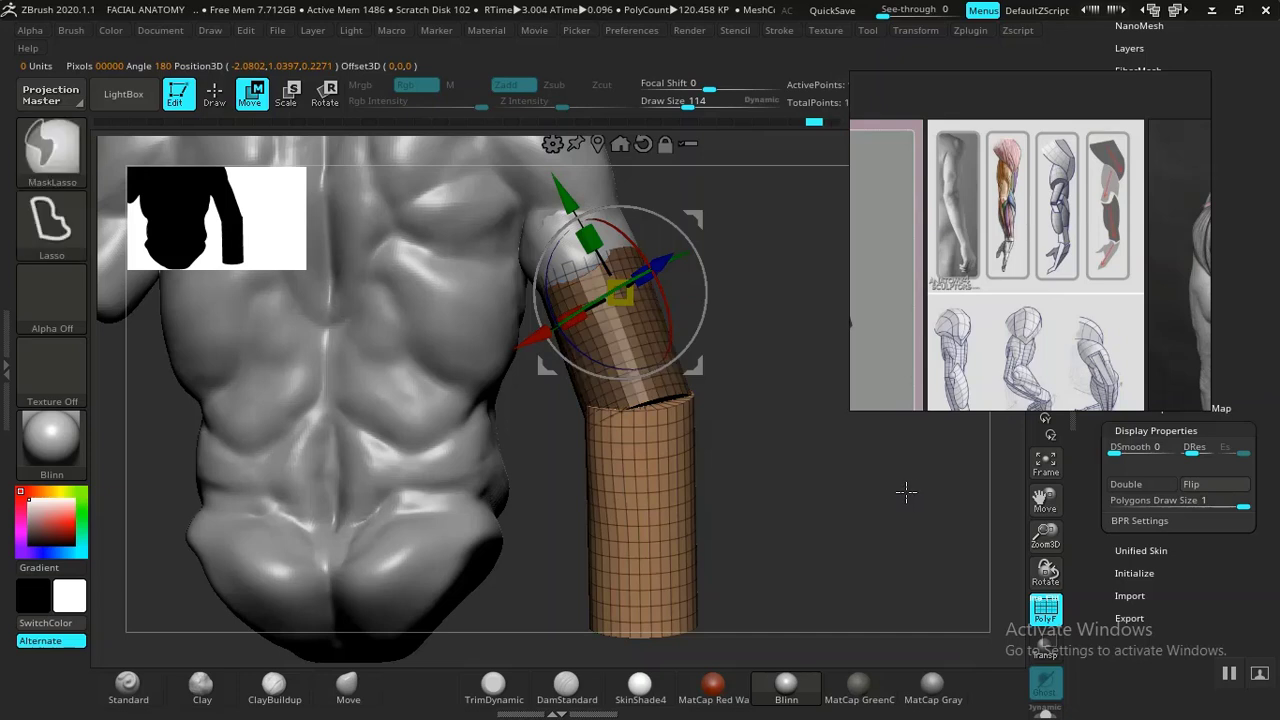
key(ctrl+w)
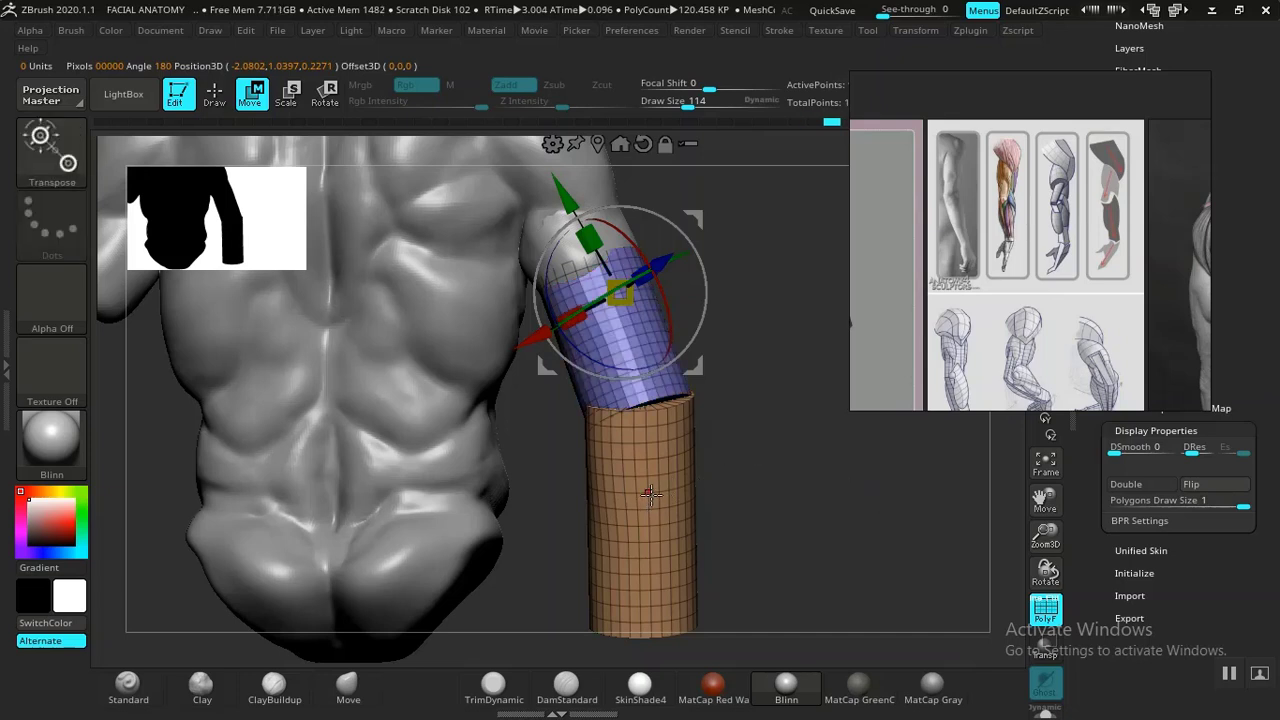
key(q)
key(shift+f)
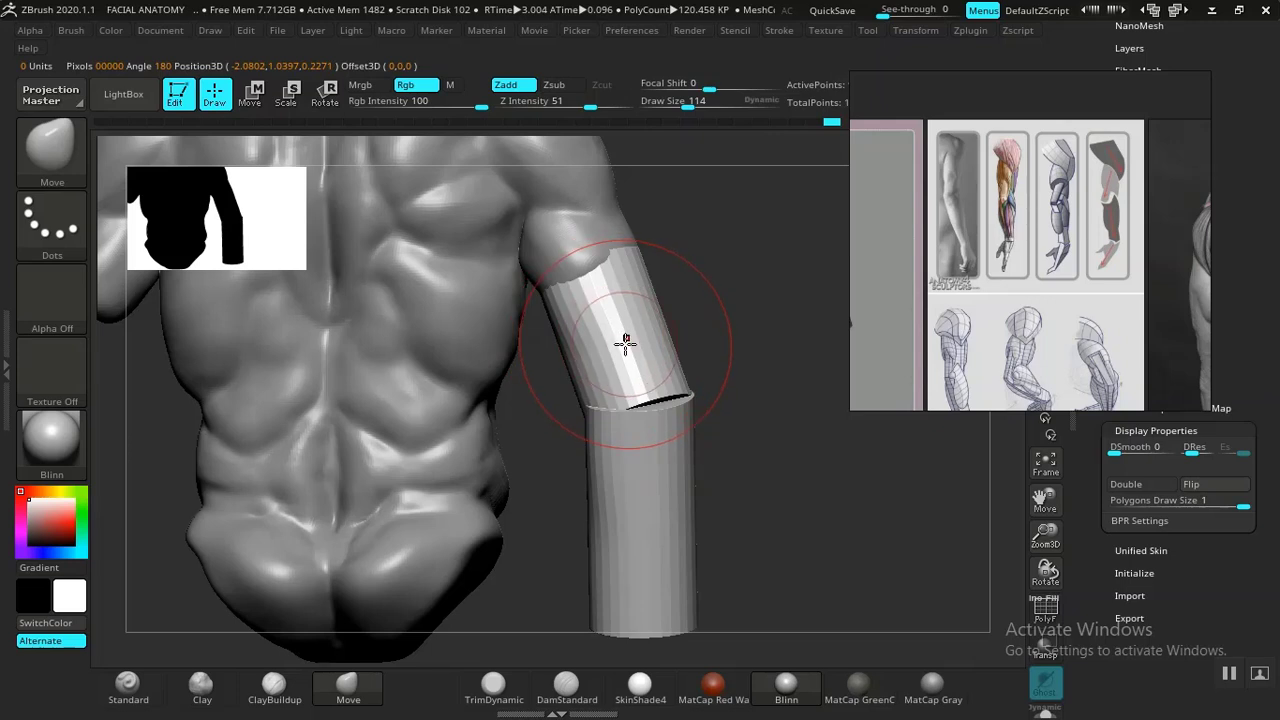
Mask everything except the upper arm polygroup and shift that section slightly toward the torso in back view.
key(w)
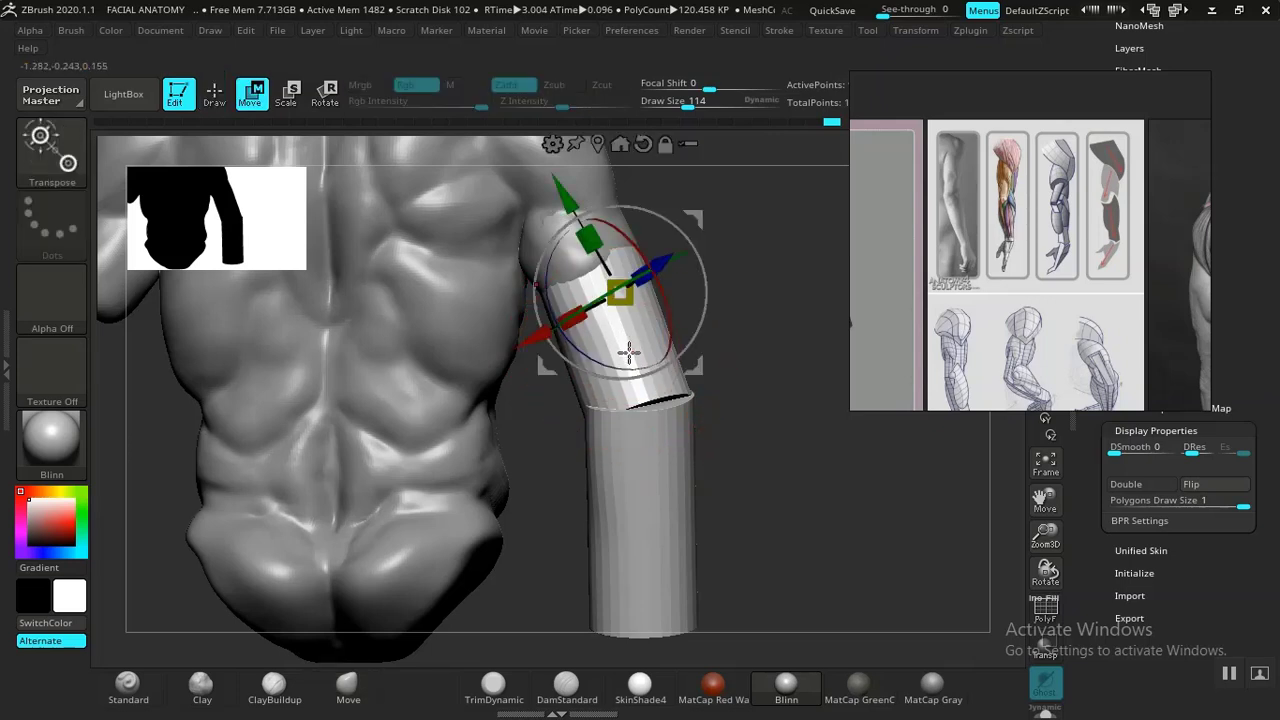
alt+click(652, 511)
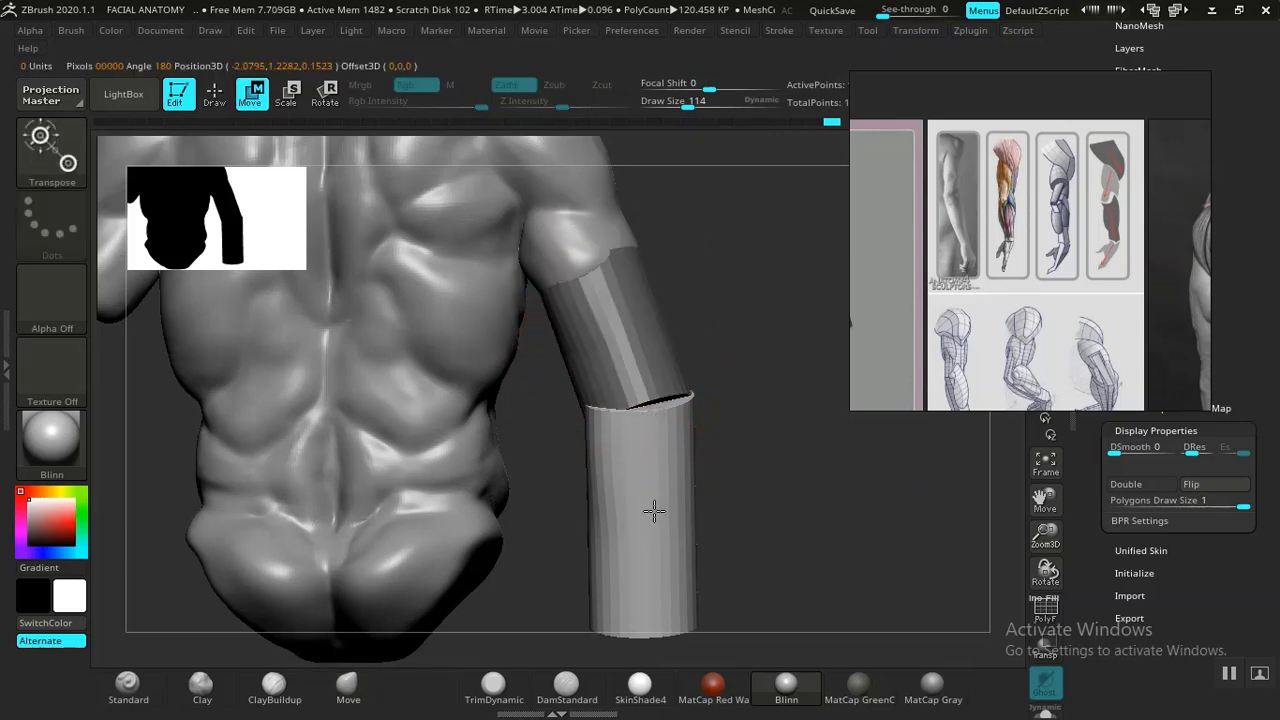
alt+click(628, 302)
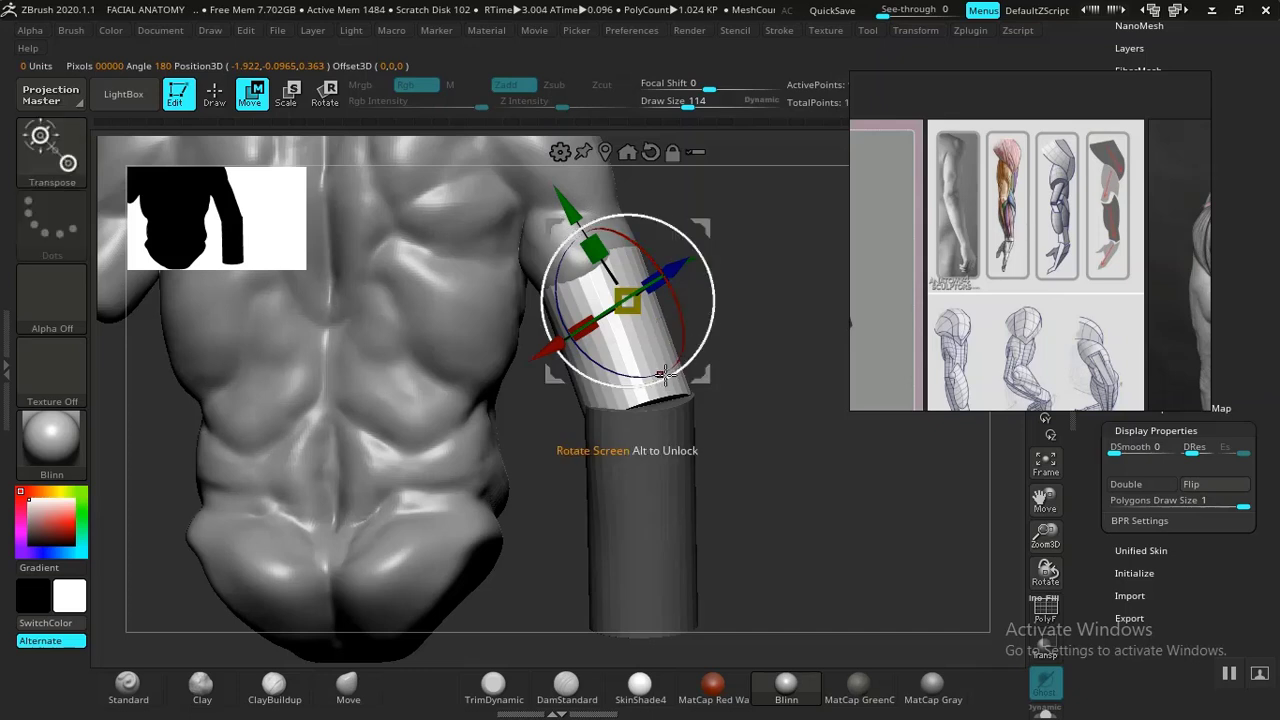
drag(810, 456, 725, 364)
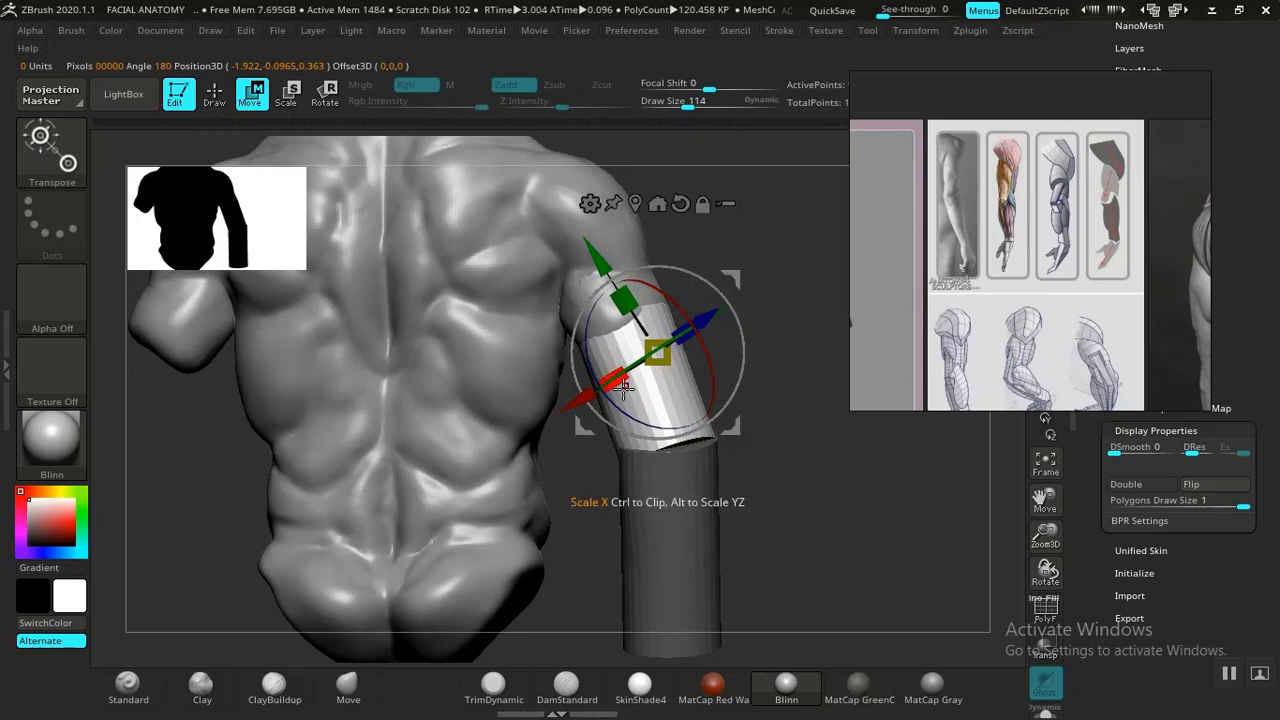
drag(576, 410, 570, 413)
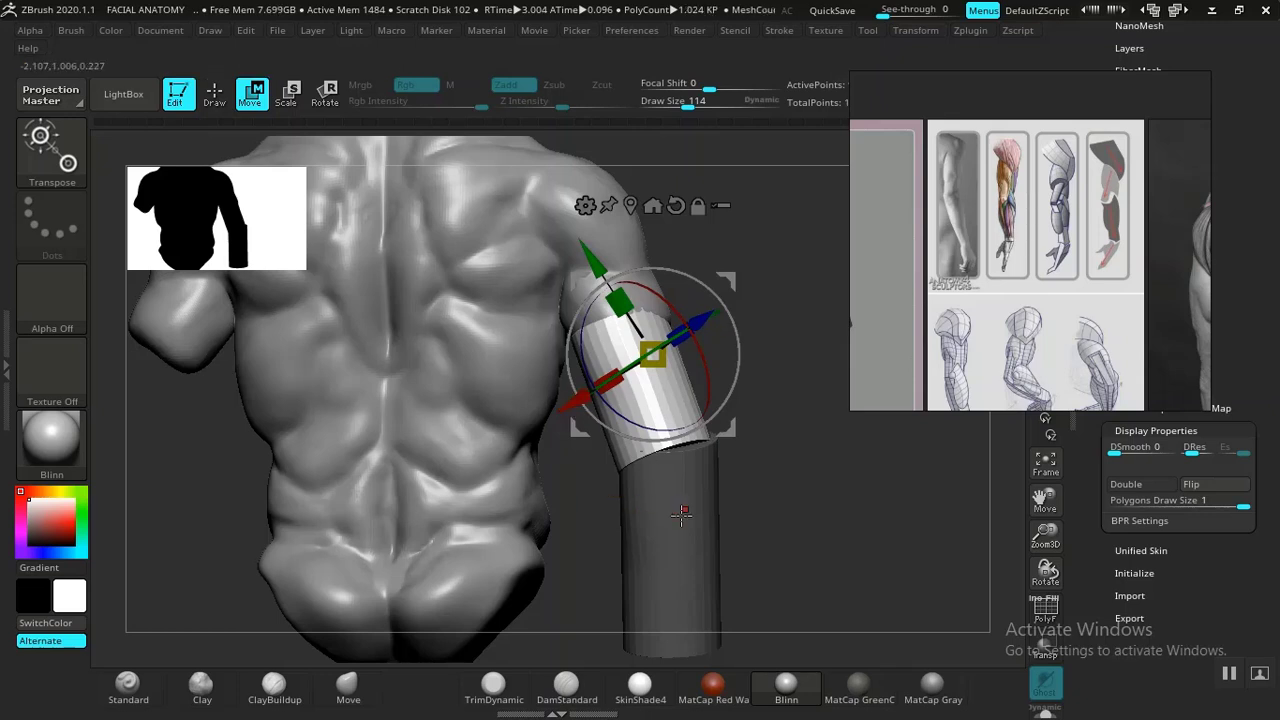
Invert the mask, center the gizmo on the forearm and nudge it toward the torso to line up with the upper arm.
ctrl+click(734, 520)
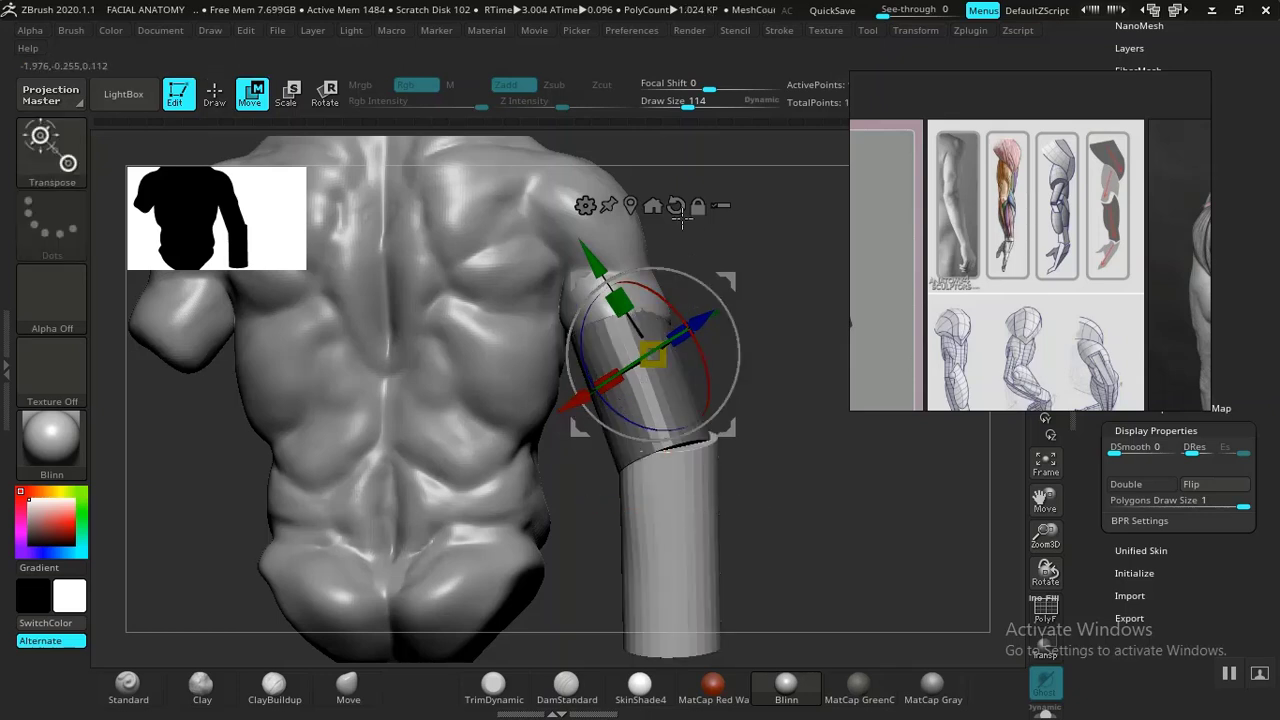
click(630, 205)
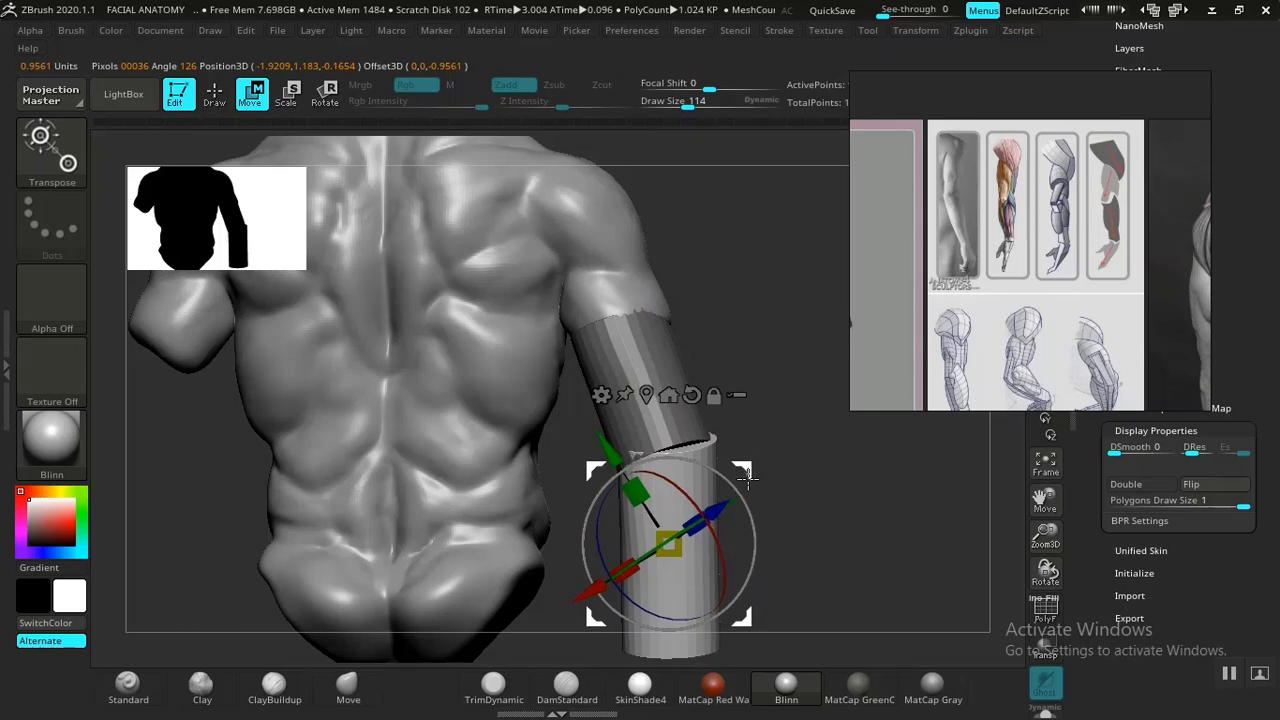
drag(748, 478, 742, 476)
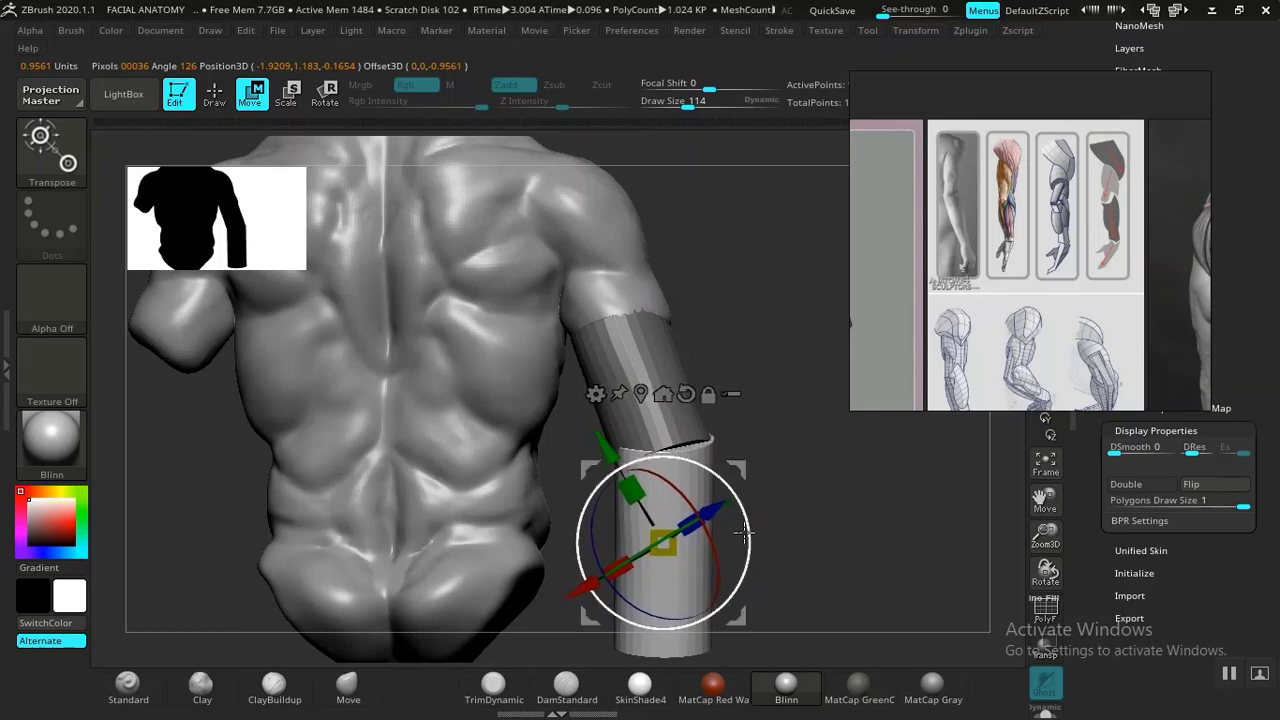
drag(743, 472, 740, 470)
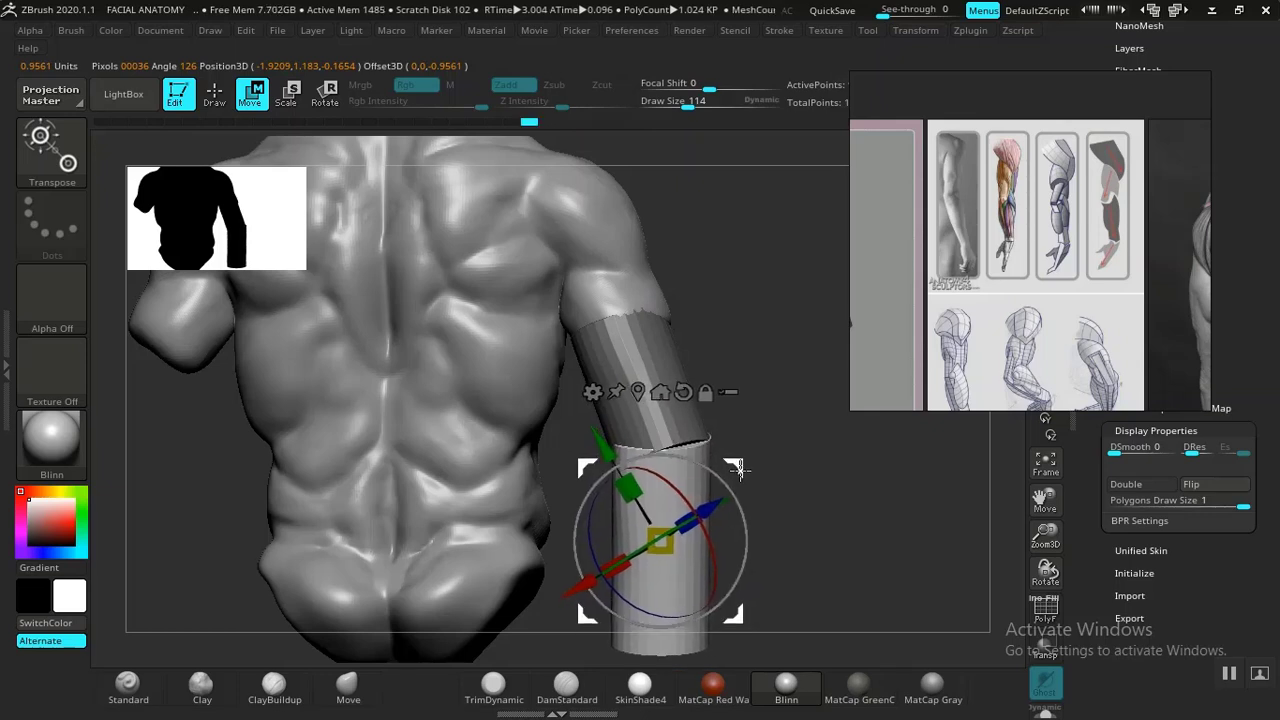
Inspect the realigned arm from the side and front, then reset the transform gizmo's orientation on the forearm.
key(f)
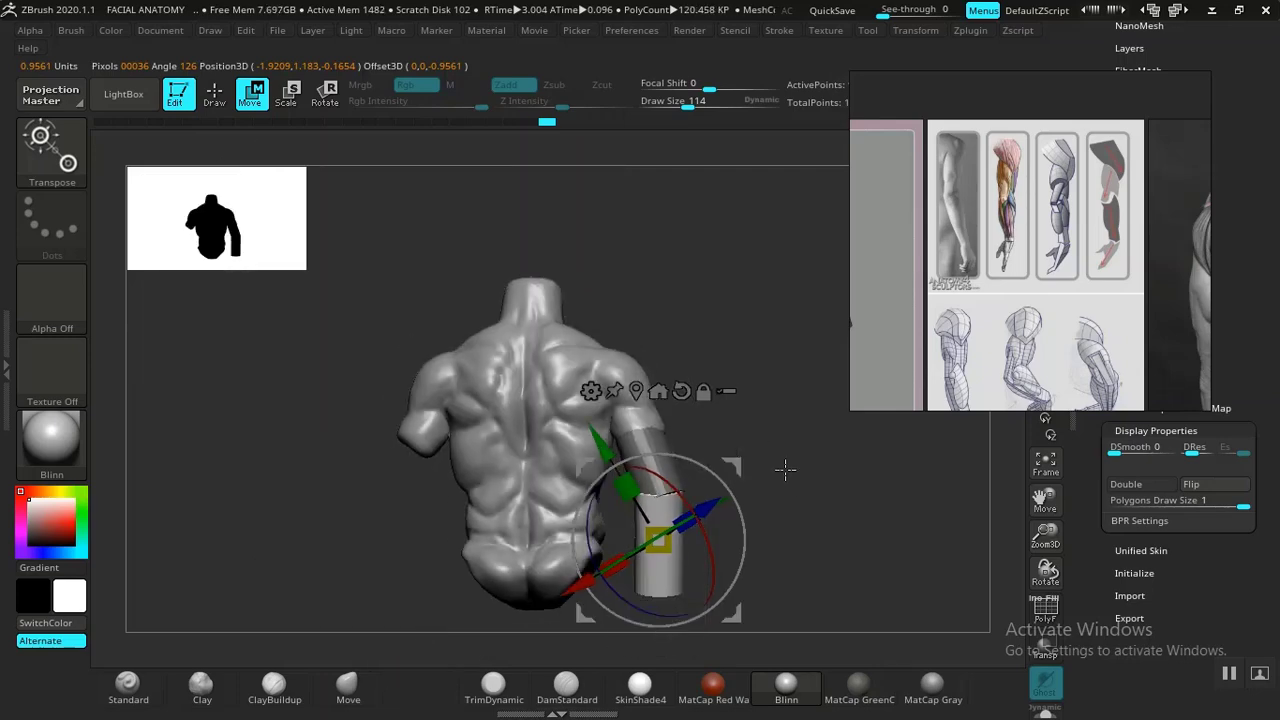
key(q)
mouse_move(776, 520)
mouse_down()
mouse_move(731, 543)
mouse_move(628, 530)
mouse_up()
alt+drag(545, 478, 580, 560)
drag(660, 580, 766, 574)
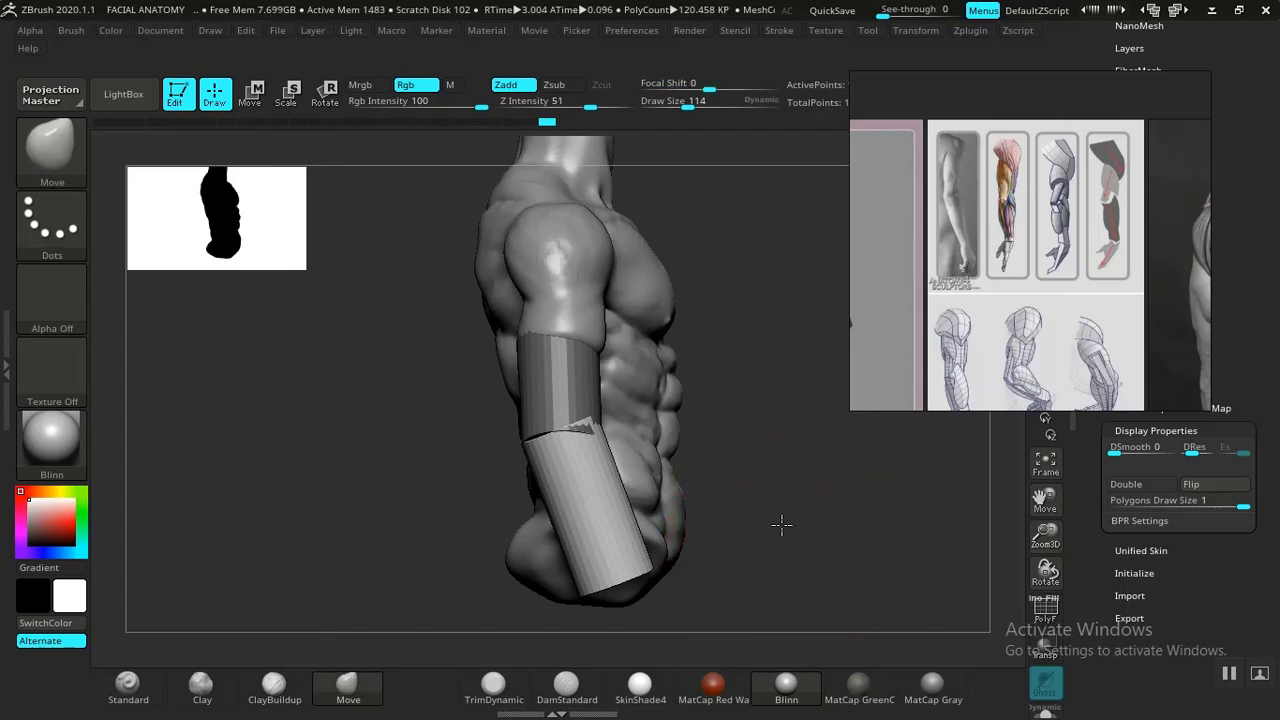
mouse_move(780, 523)
mouse_down()
mouse_move(791, 520)
mouse_move(695, 537)
mouse_up()
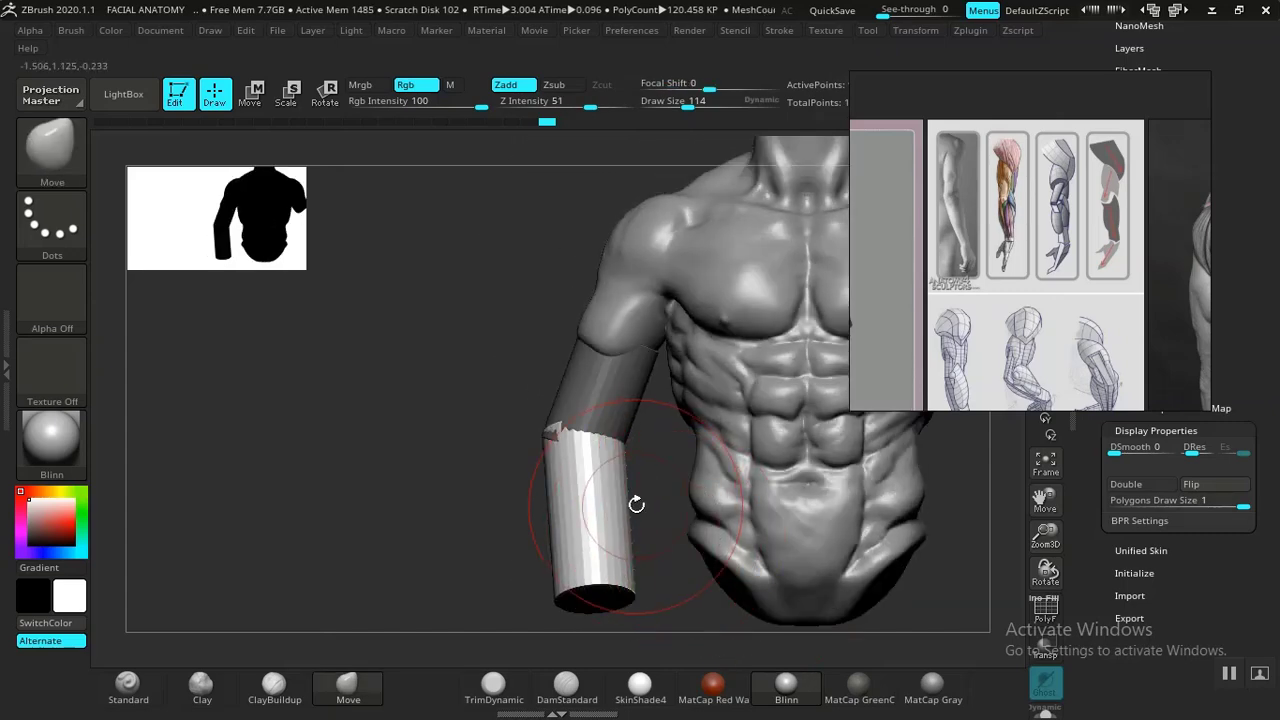
alt+drag(636, 504, 534, 523)
key(e)
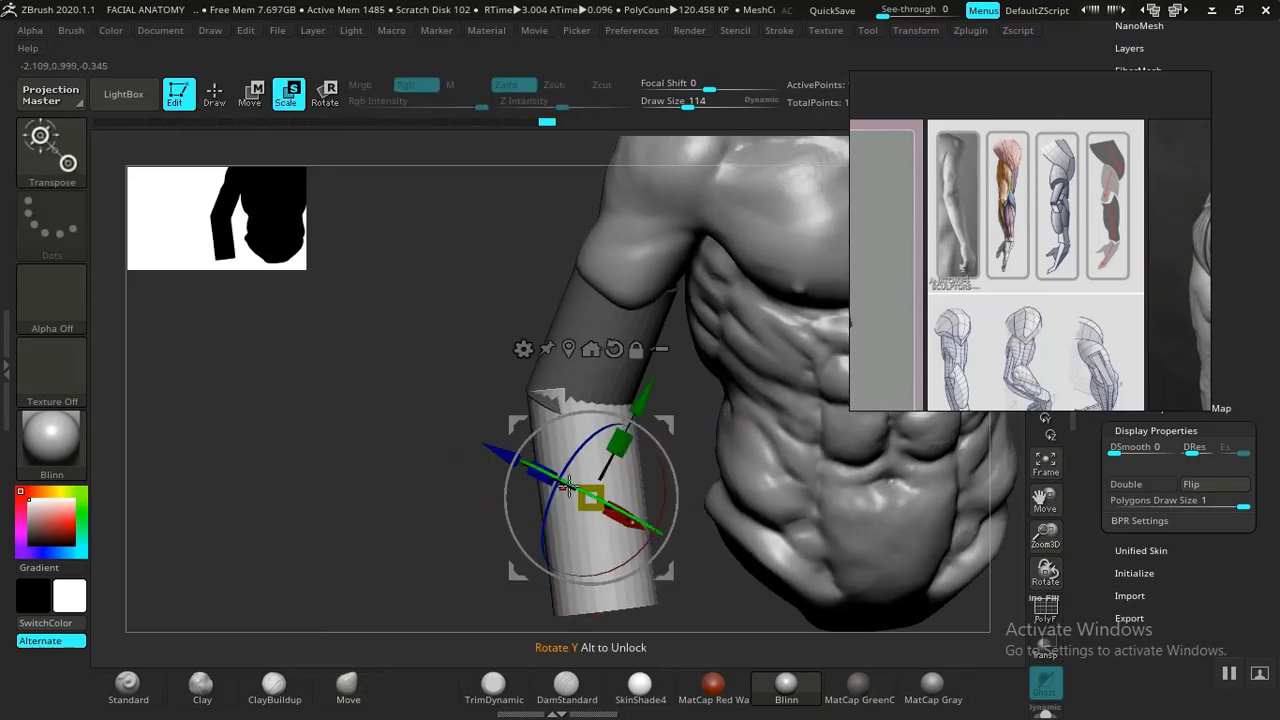
click(618, 352)
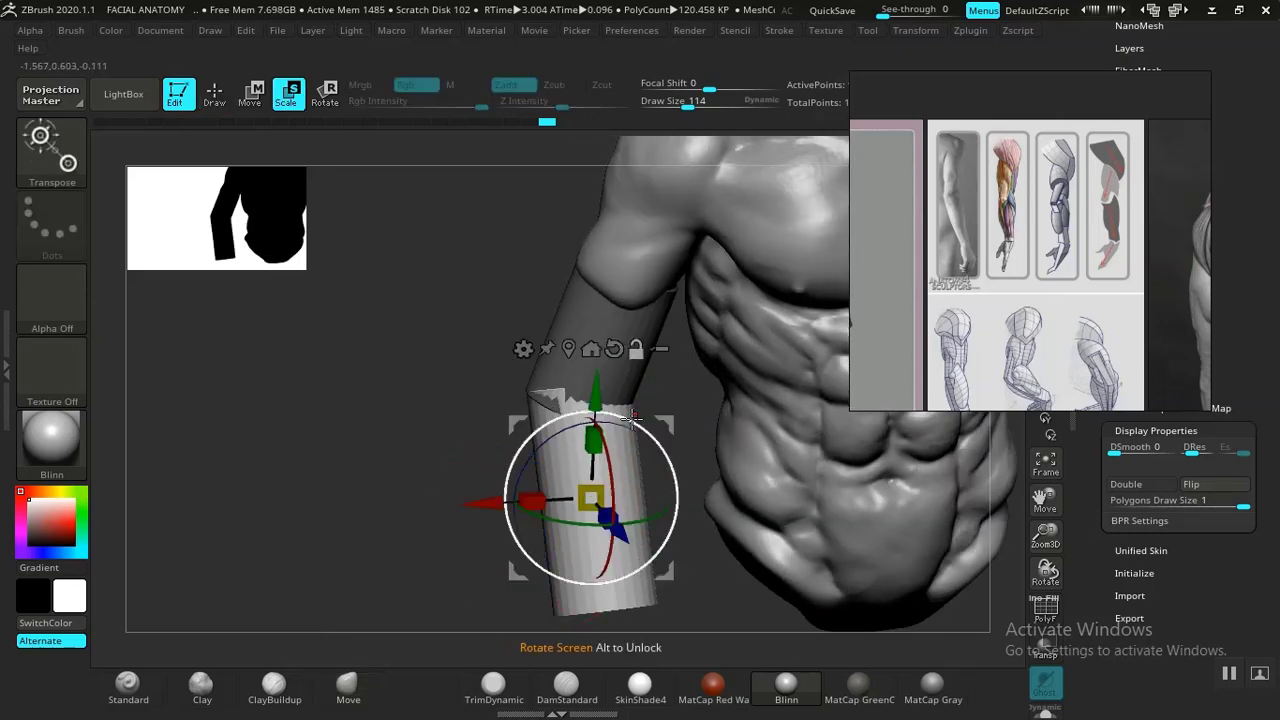
Move the gizmo's pivot up to the elbow and rotate the forearm slightly around it, then return to Draw mode.
alt+drag(597, 392, 601, 293)
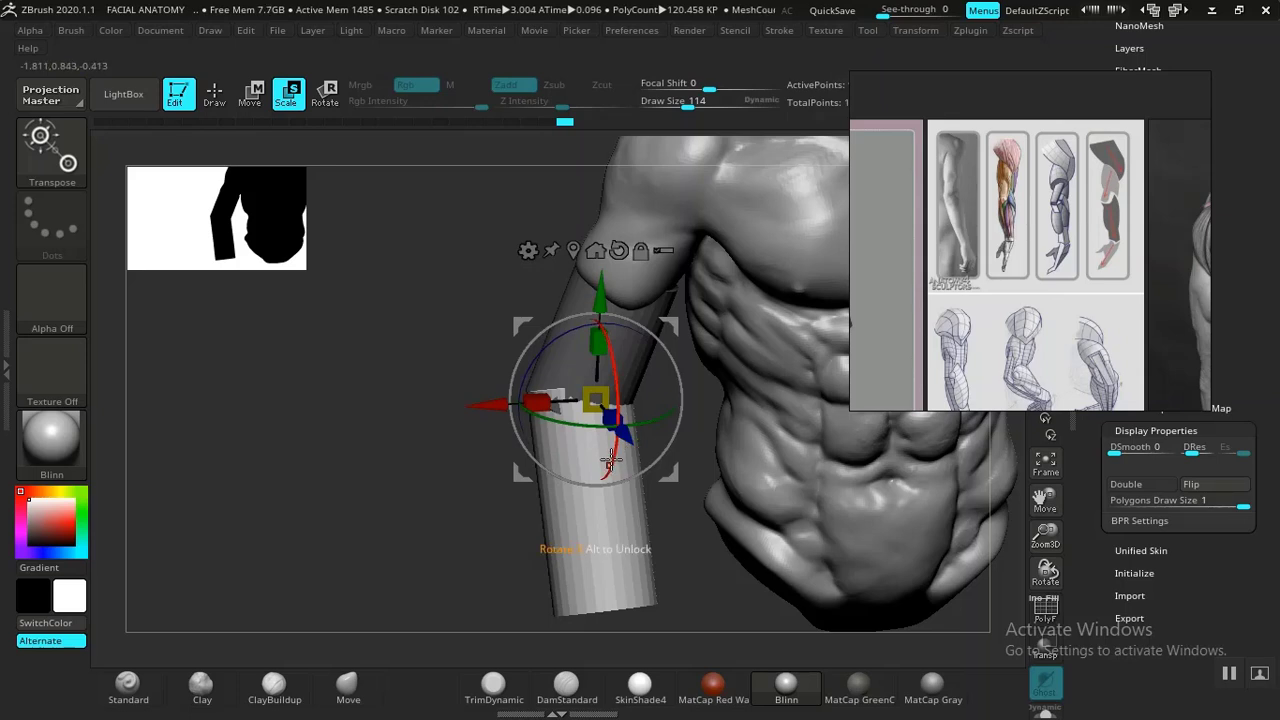
drag(610, 462, 609, 469)
alt+drag(684, 505, 675, 435)
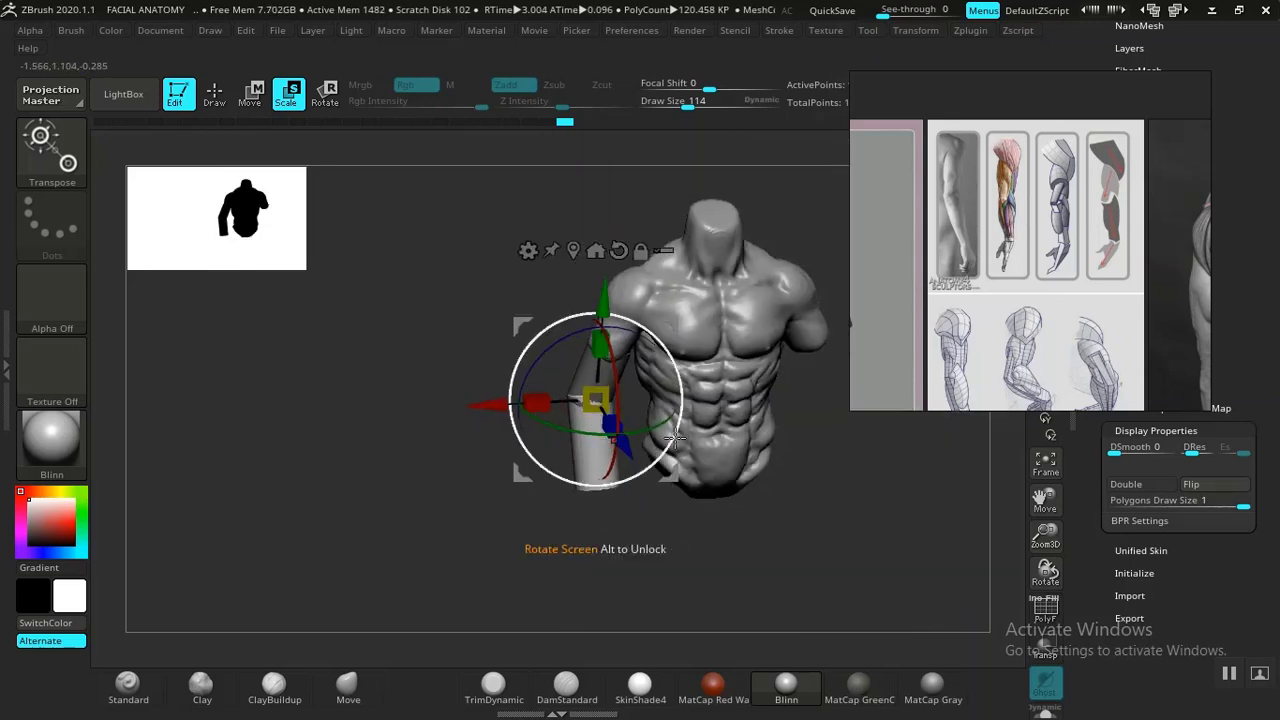
key(q)
mouse_move(888, 531)
mouse_down()
mouse_move(806, 509)
mouse_move(852, 540)
mouse_up()
Browse the reference board and enlarge the "JUST LIKE A CHAIN" arm reference.
scroll(1063, 302, down, 5)
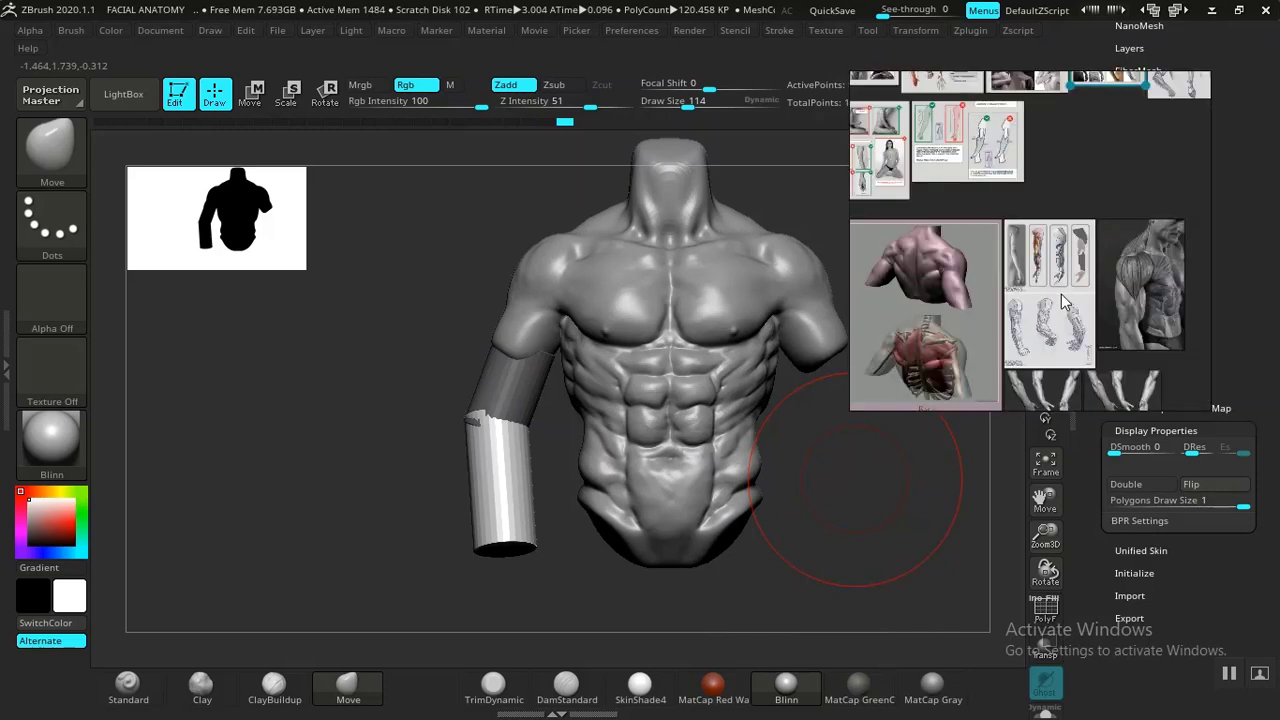
scroll(975, 295, up, 4)
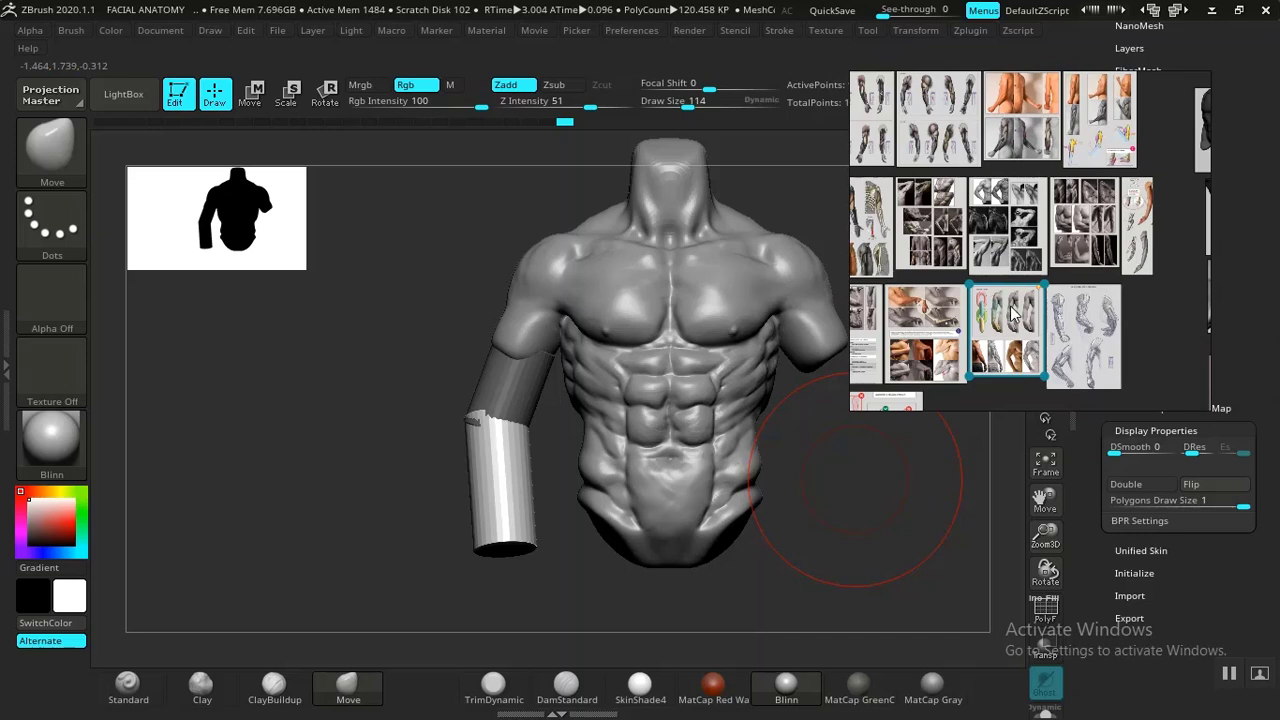
scroll(1013, 313, up, 3)
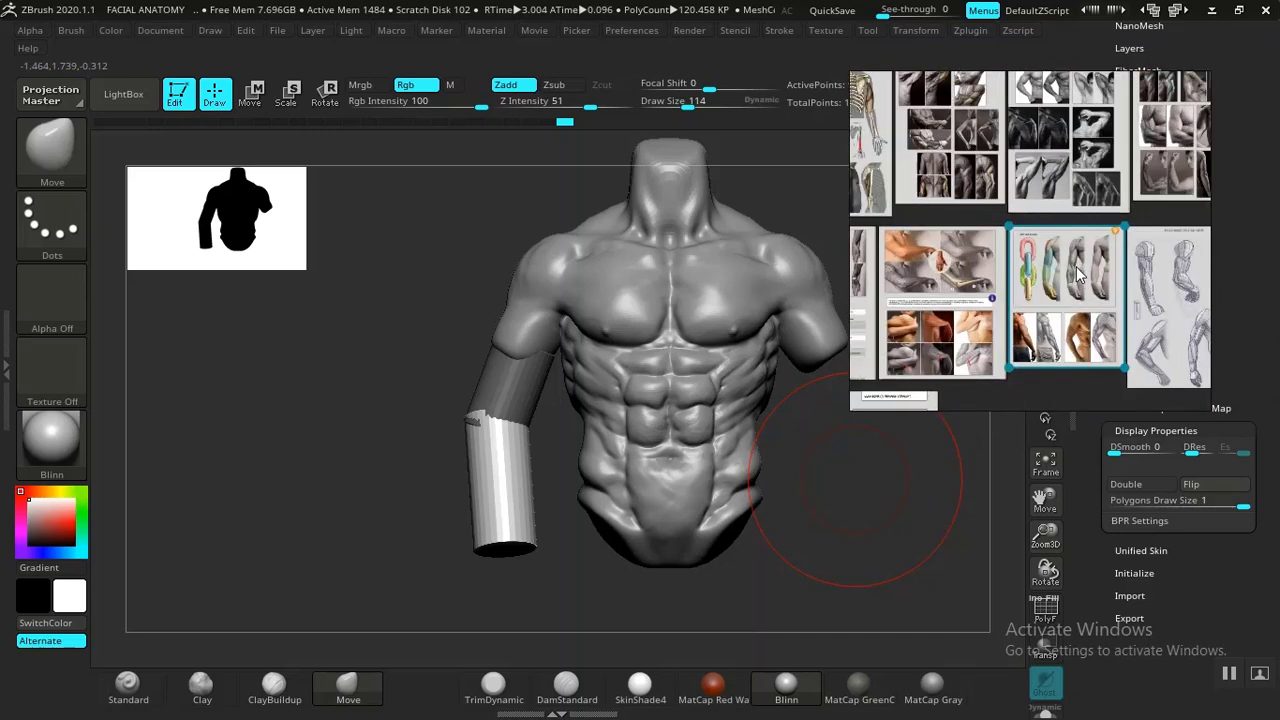
scroll(1078, 272, up, 4)
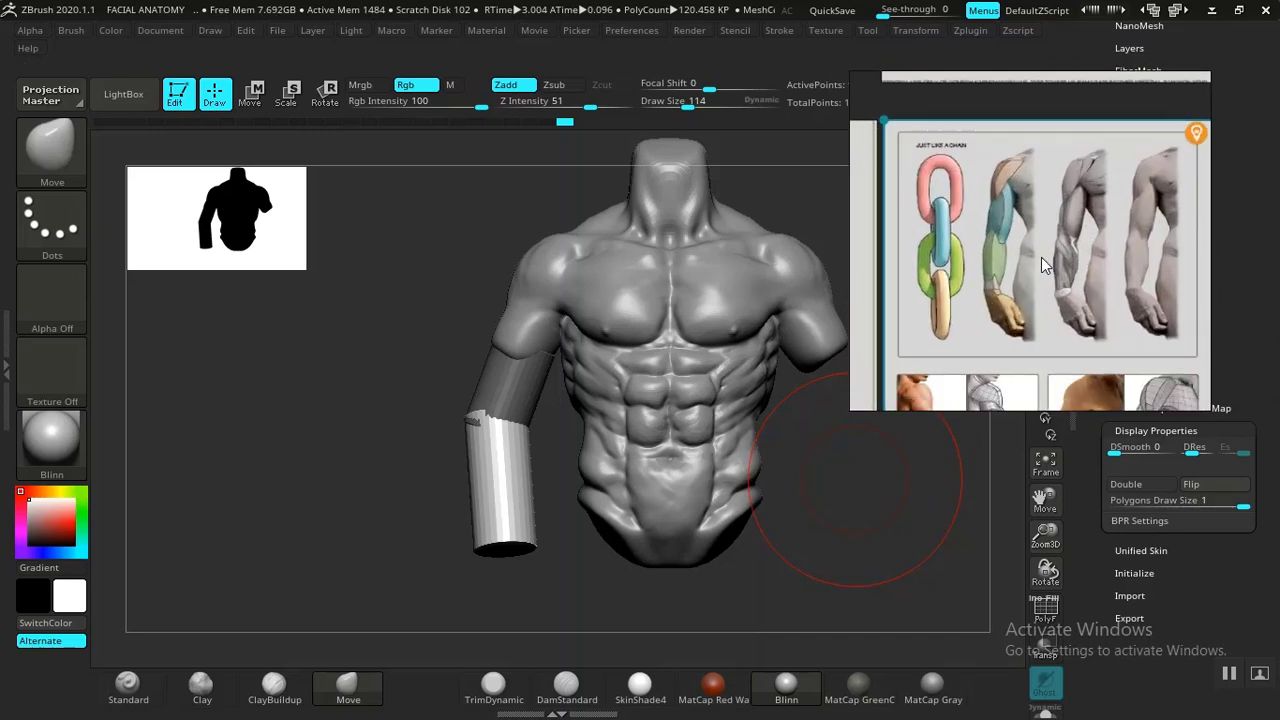
drag(796, 538, 814, 534)
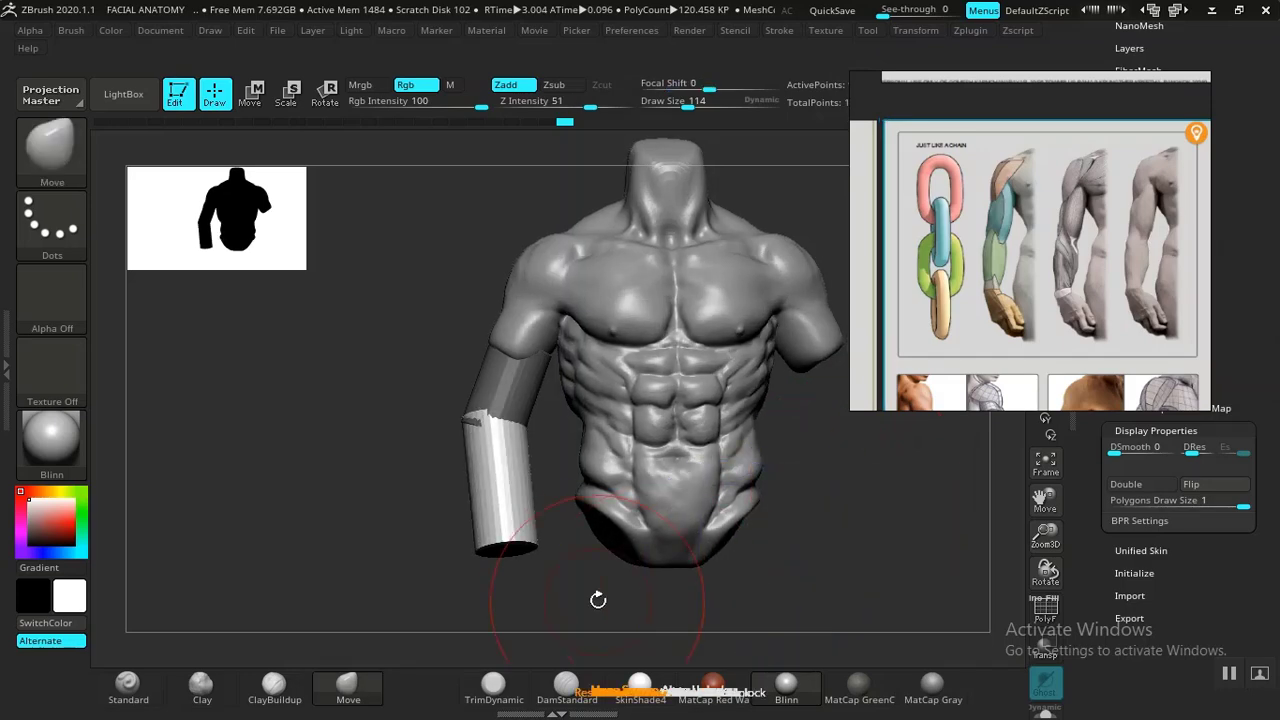
Clear the mask on the arm and move the reference window to the other side of the torso, beside the arm.
mouse_move(597, 600)
alt+mouse_down()
mouse_move(600, 589)
mouse_move(602, 613)
alt+mouse_up()
mouse_move(352, 512)
mouse_down()
mouse_move(303, 518)
mouse_move(539, 499)
mouse_move(394, 509)
mouse_move(541, 431)
mouse_up()
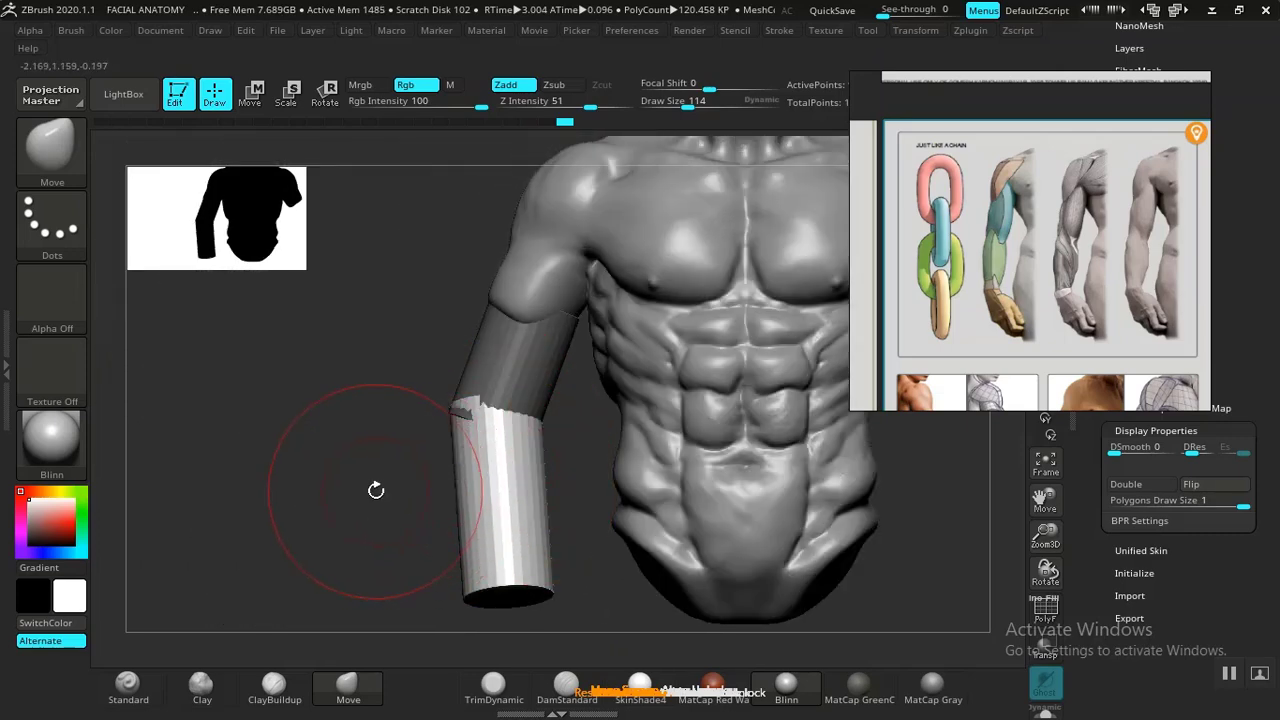
ctrl+drag(353, 483, 390, 501)
drag(880, 297, 70, 385)
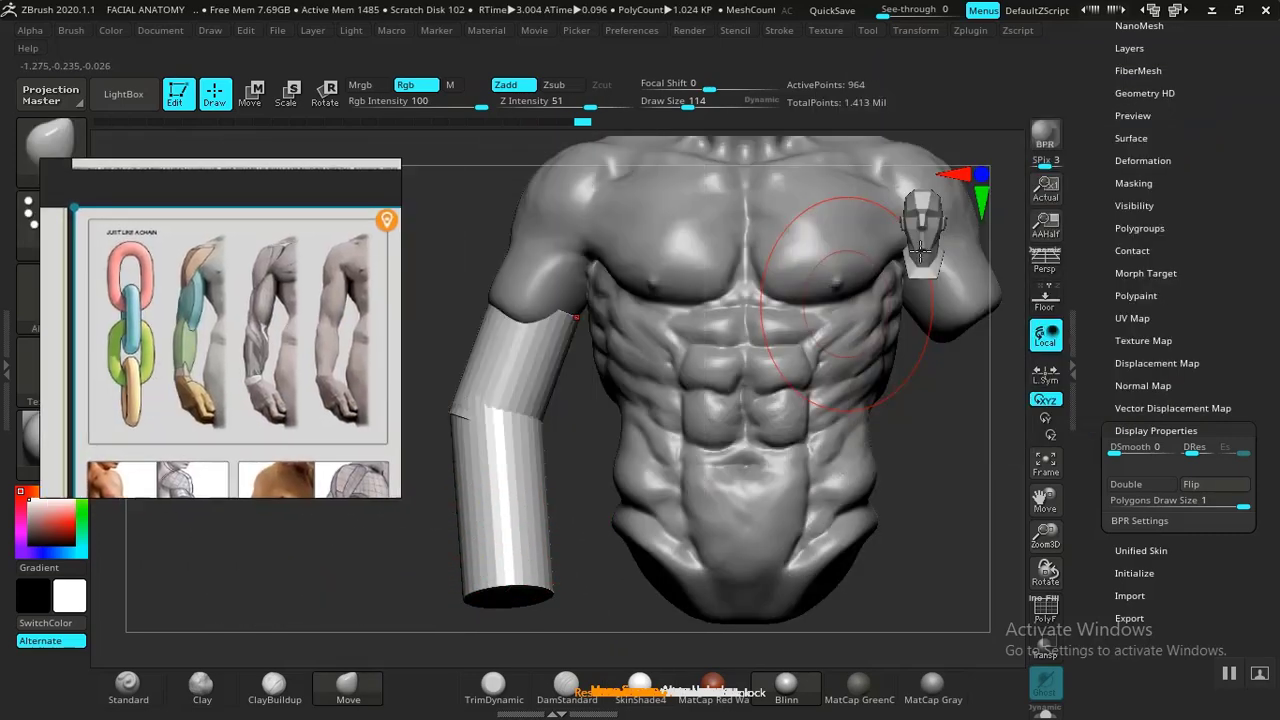
Duplicate the torso subtool PM3D_Sphere3D1_3 as a backup and hide the original, keeping the copy directly above the arm cylinder.
scroll(1117, 247, up, 2)
drag(1099, 246, 1099, 362)
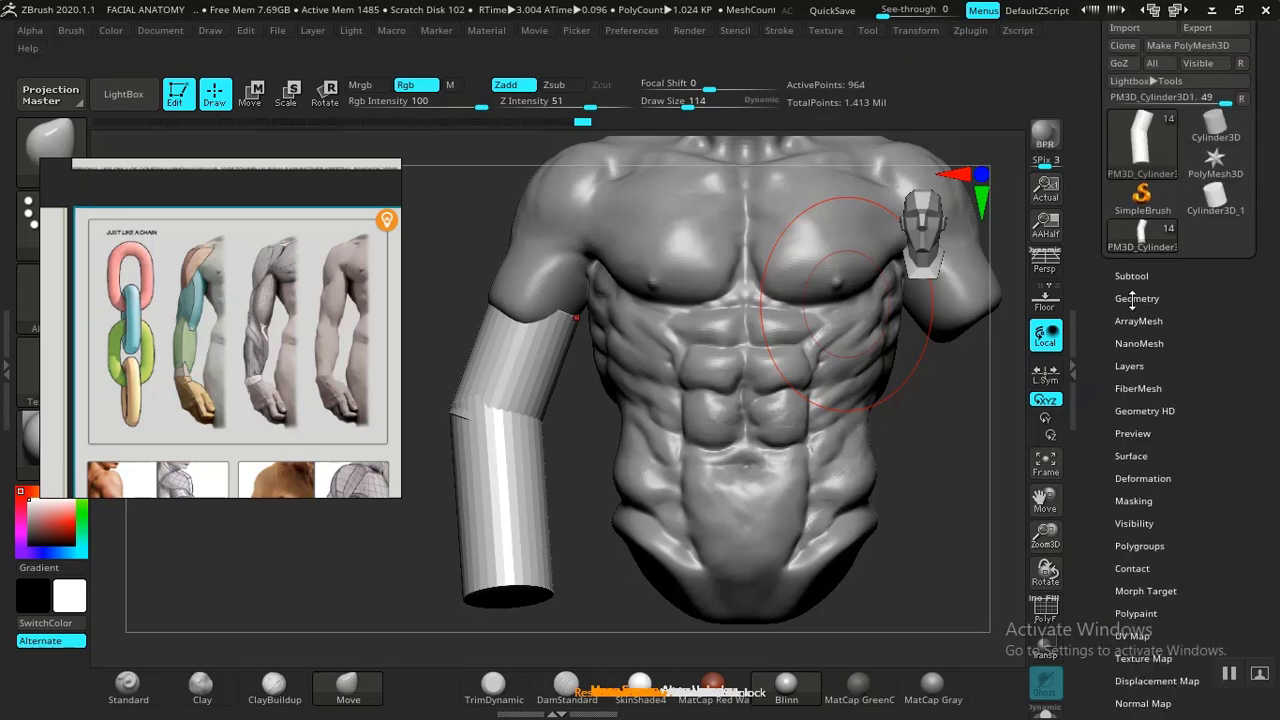
click(1138, 278)
drag(1090, 418, 1097, 350)
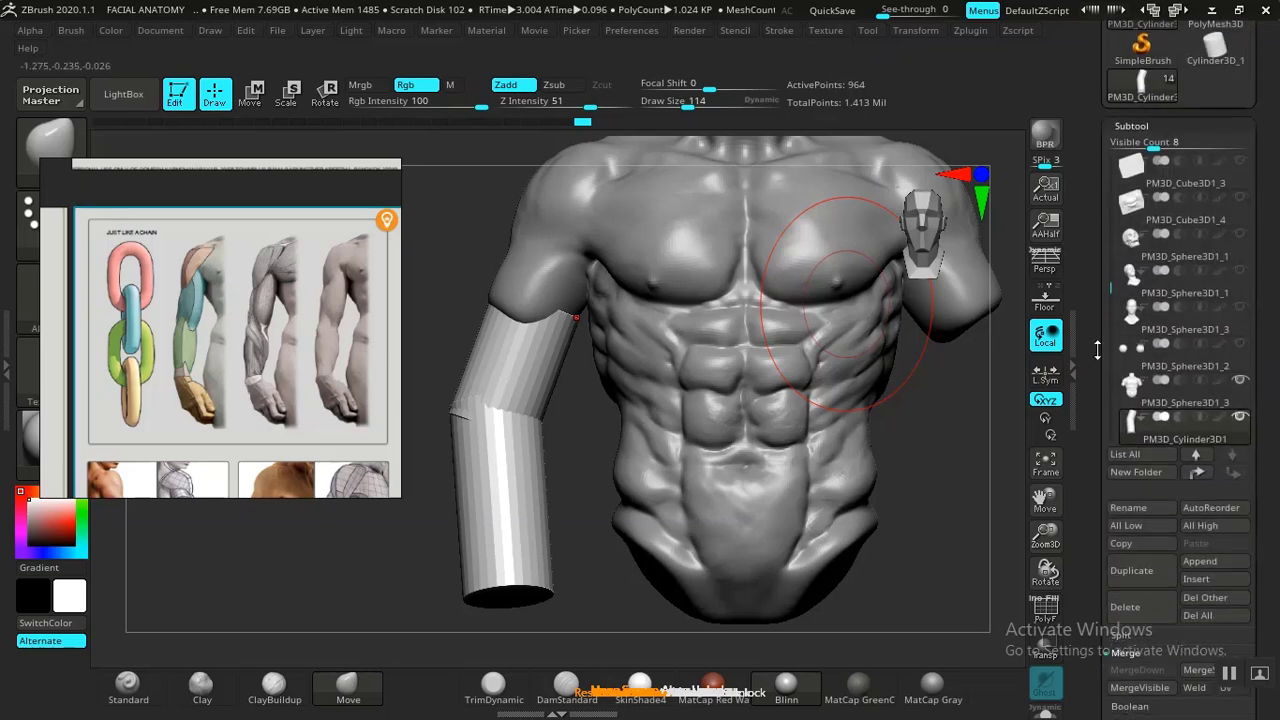
click(1141, 394)
scroll(1135, 427, down, 2)
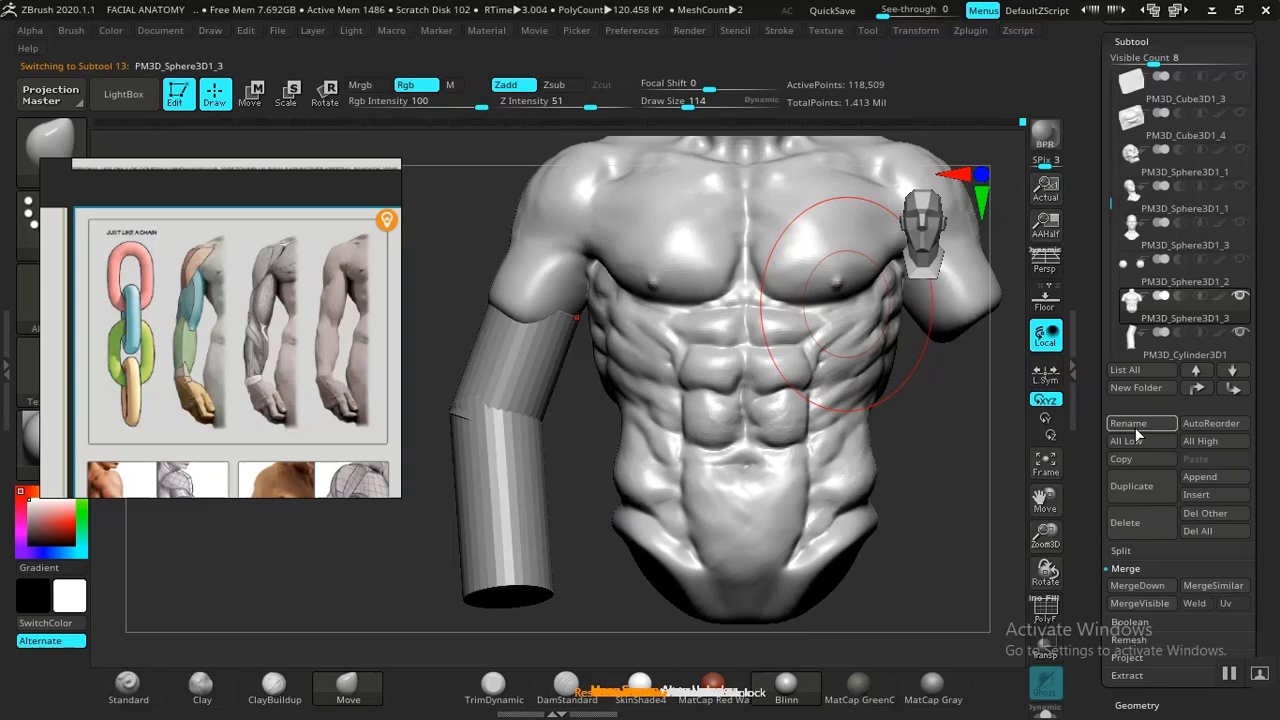
click(1145, 487)
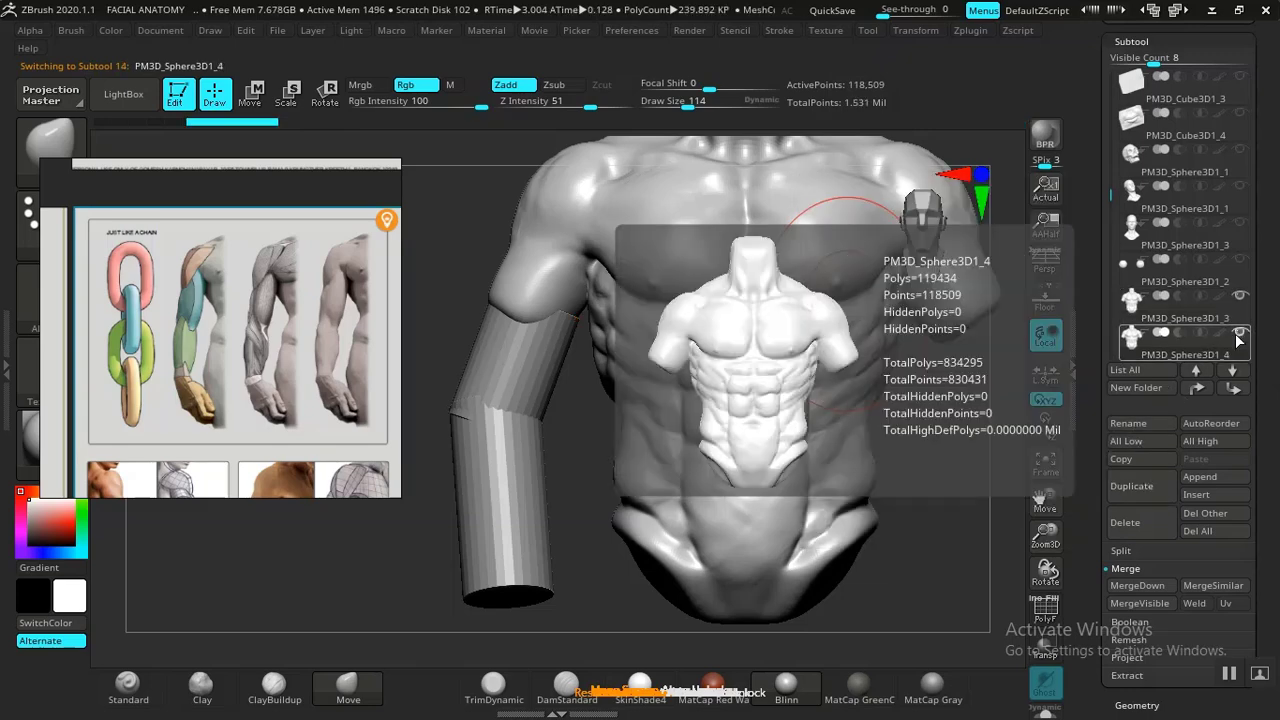
drag(1110, 193, 1112, 246)
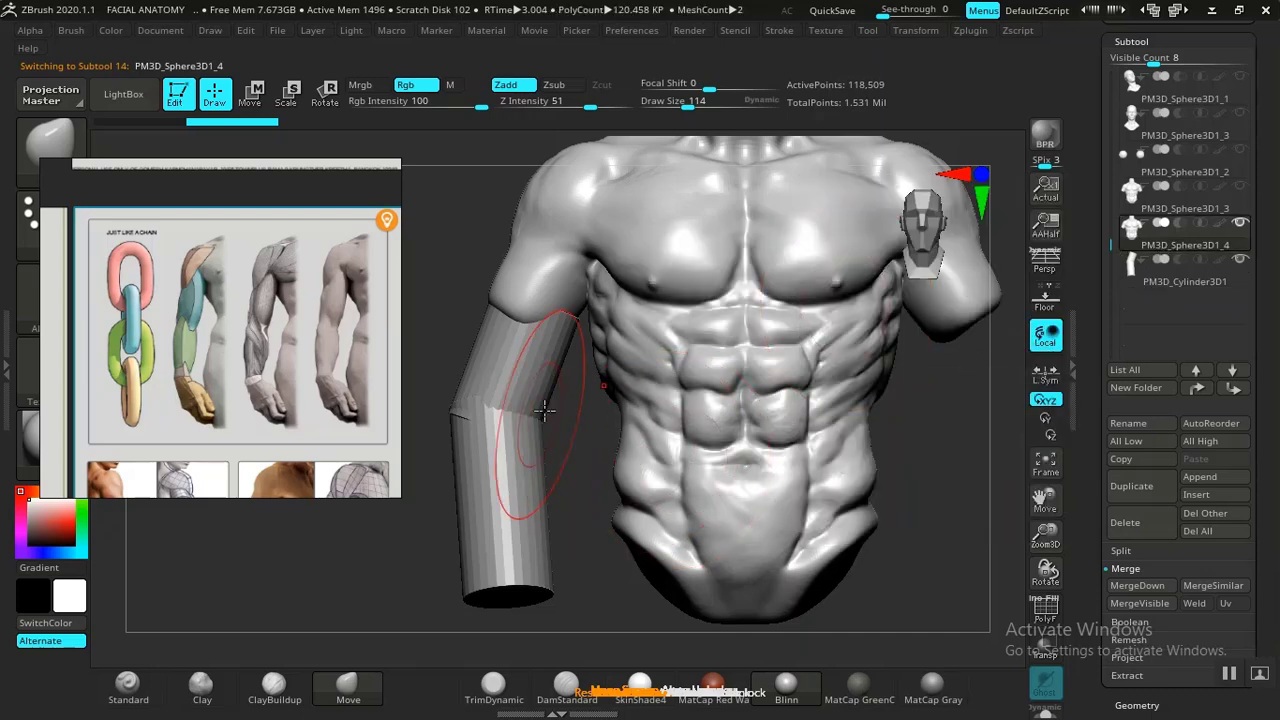
Merge the duplicated torso down with the arm cylinder into one subtool, accepting the confirmation.
drag(922, 449, 993, 442)
scroll(1117, 430, down, 1)
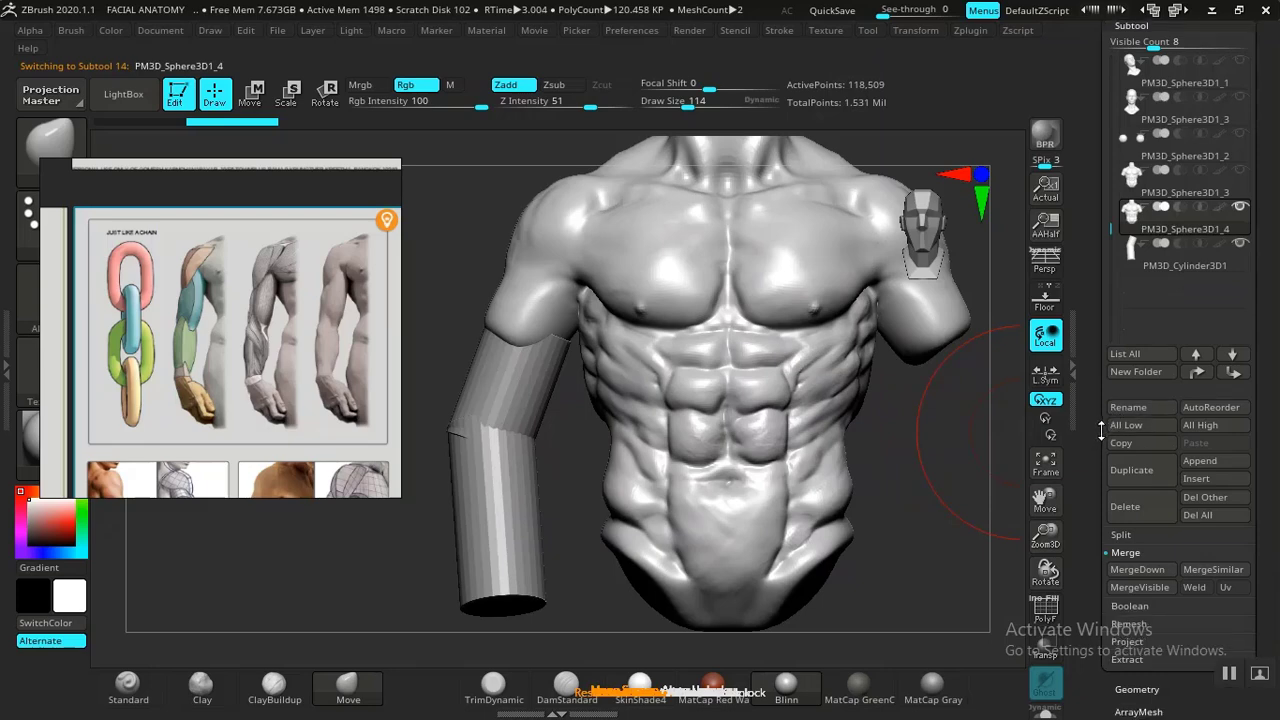
click(1137, 573)
click(968, 614)
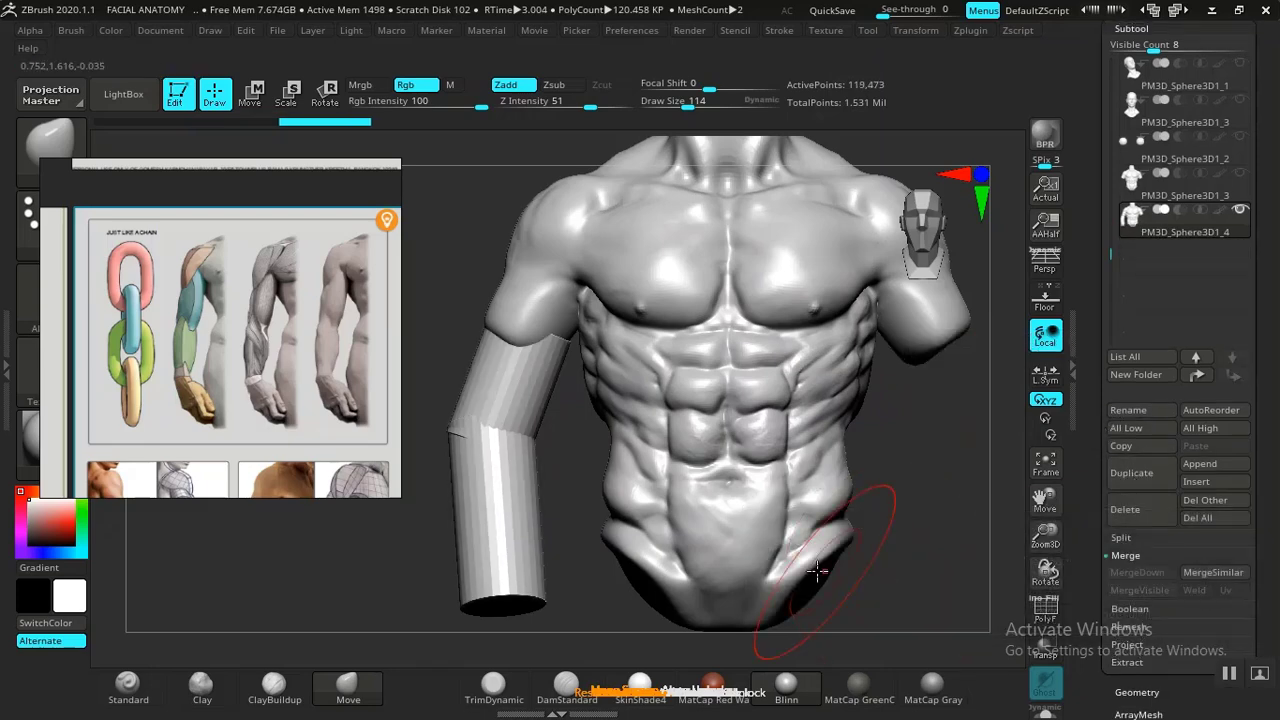
Examine the polygroups of the merged torso and arm with the polyframe display.
alt+drag(929, 476, 978, 506)
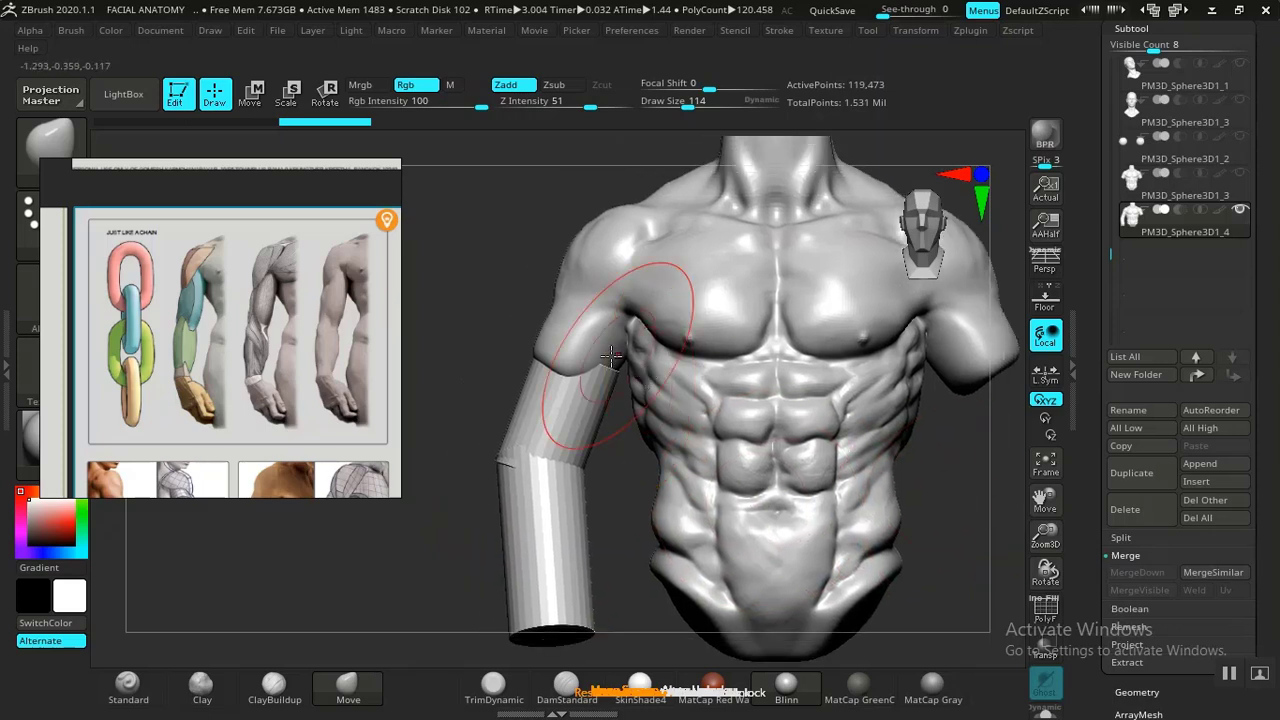
mouse_move(614, 370)
ctrl+alt+shift+mouse_down()
mouse_move(605, 465)
mouse_move(597, 432)
ctrl+alt+shift+mouse_up()
mouse_move(446, 527)
alt+mouse_down()
mouse_move(463, 503)
mouse_move(489, 509)
alt+mouse_up()
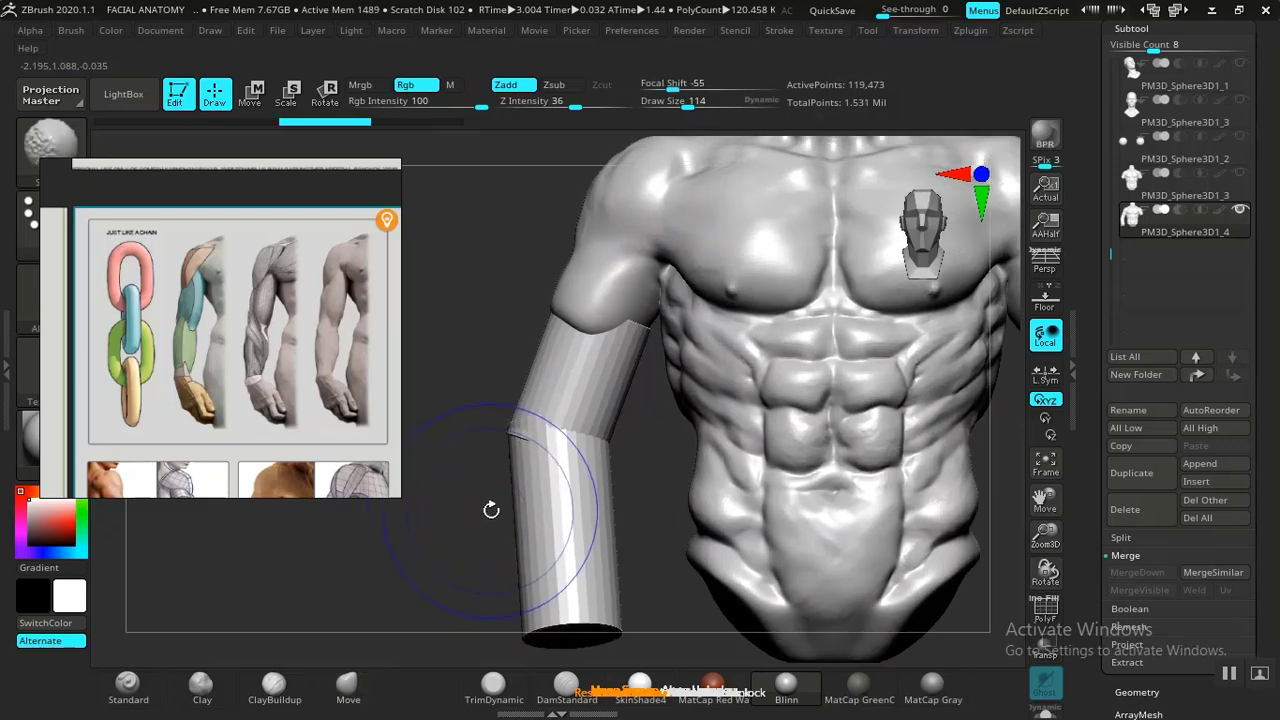
key(shift+f)
key(shift+f)
key(shift+f)
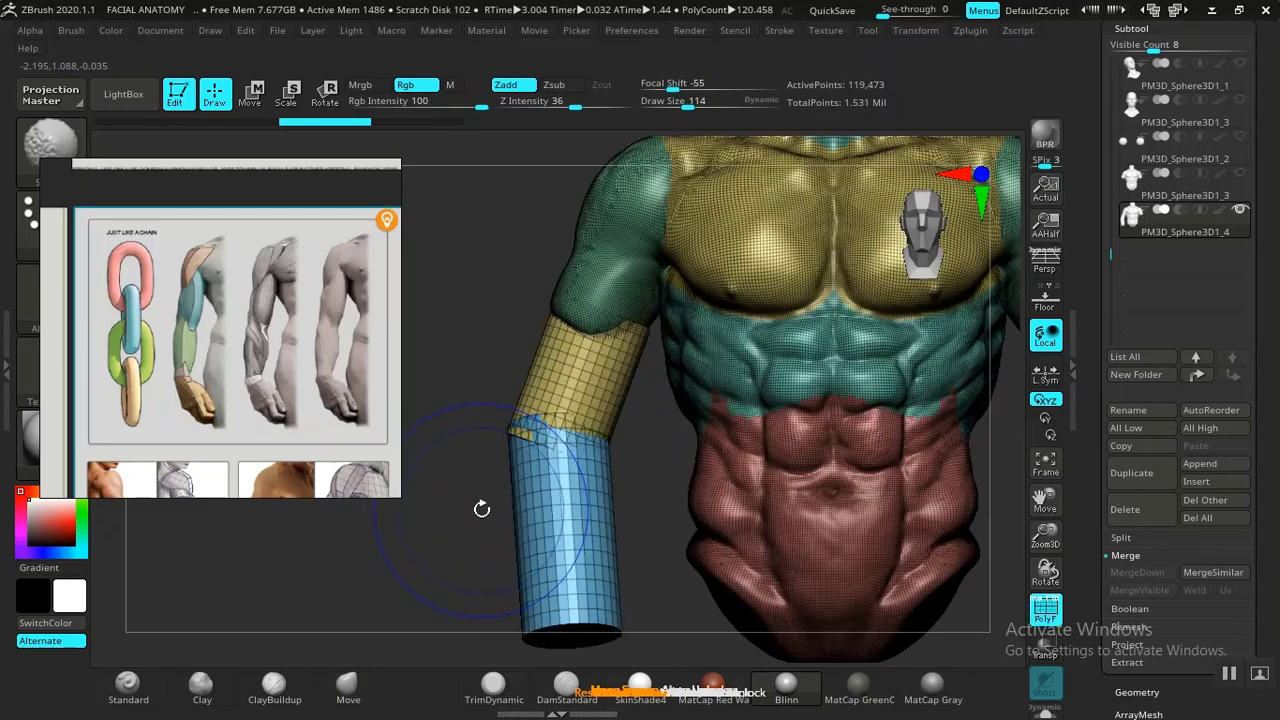
key(shift+f)
key(shift+f)
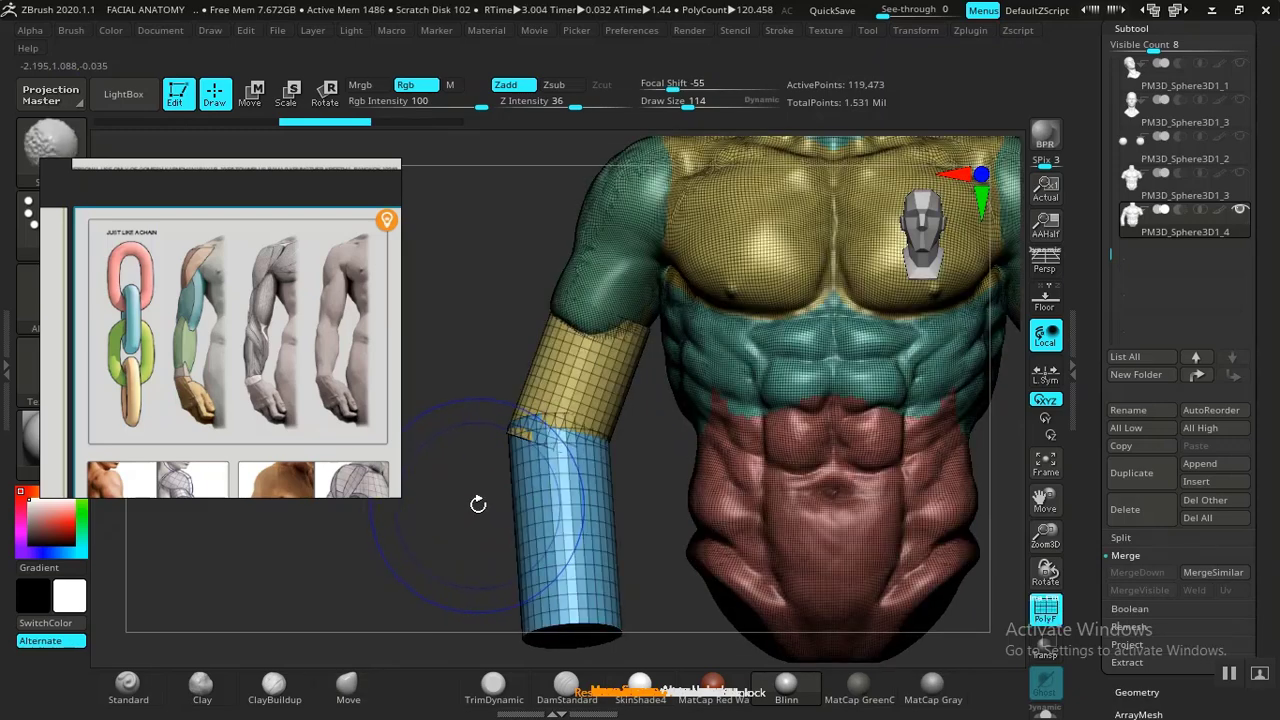
key(shift+f)
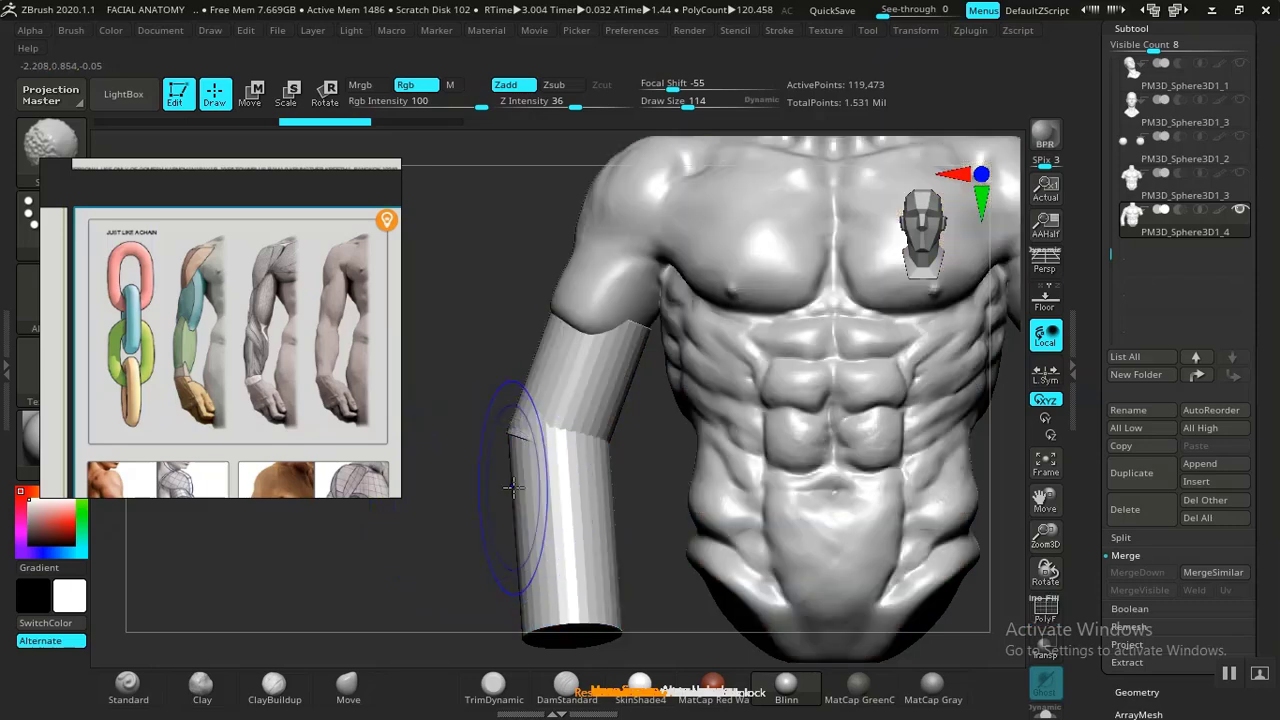
Hide the abdomen, rib and neck polygroups so only the chest, shoulders and arm show, then turn off the polyframe.
key(shift+f)
ctrl+shift+click(791, 501)
ctrl+shift+click(737, 508)
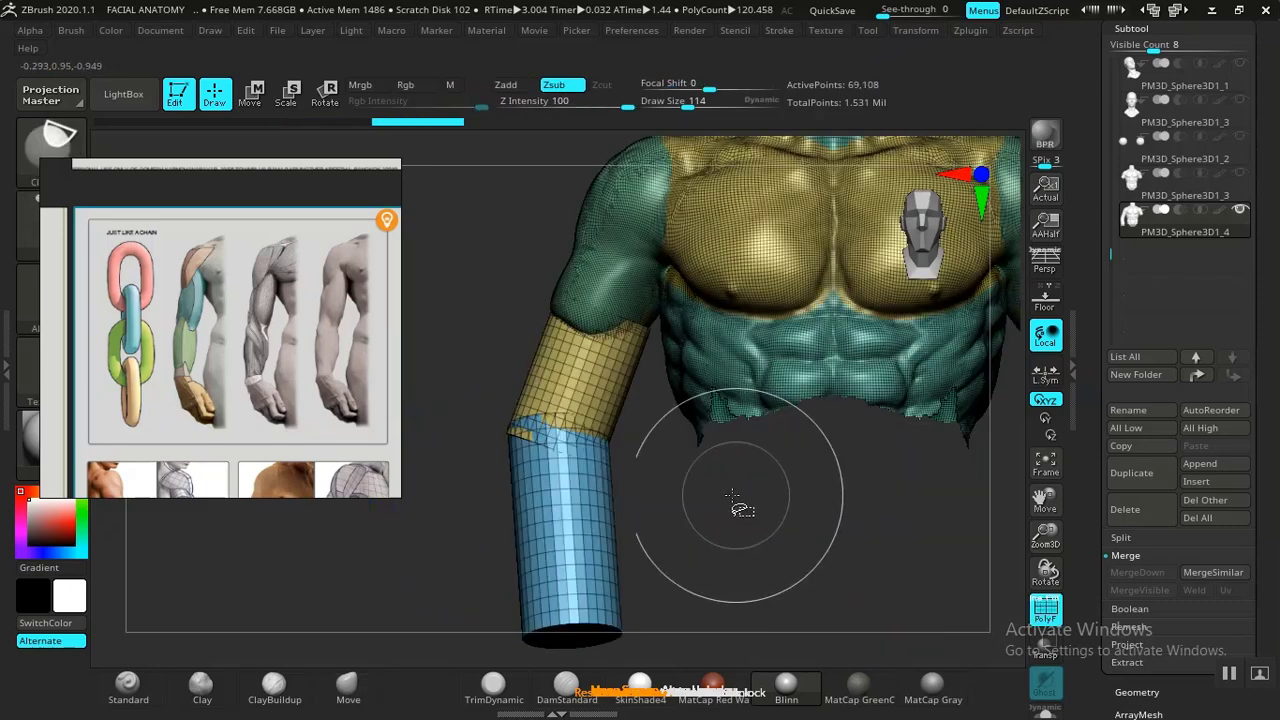
alt+drag(749, 511, 791, 430)
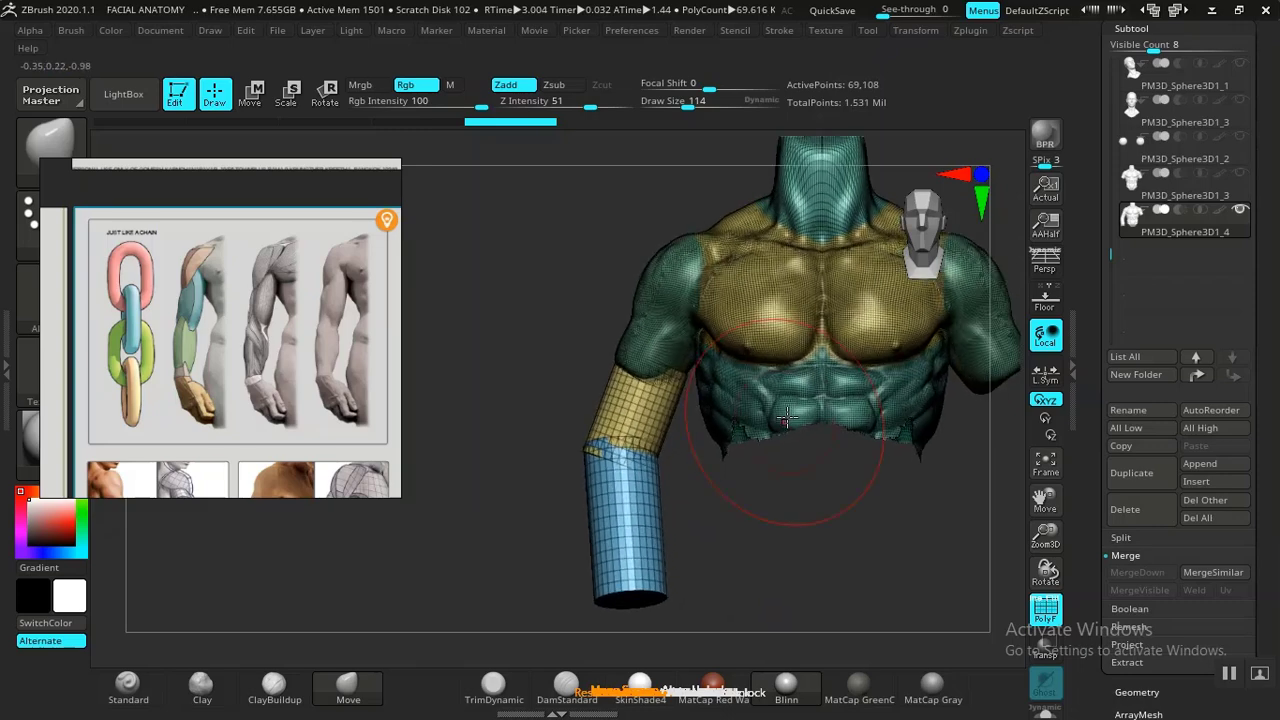
ctrl+alt+shift+click(797, 411)
mouse_move(772, 476)
mouse_down()
mouse_move(872, 474)
mouse_move(779, 477)
mouse_move(774, 507)
mouse_move(809, 529)
mouse_move(780, 486)
mouse_move(776, 500)
mouse_move(749, 497)
mouse_move(720, 486)
mouse_move(720, 472)
mouse_up()
key(shift+f)
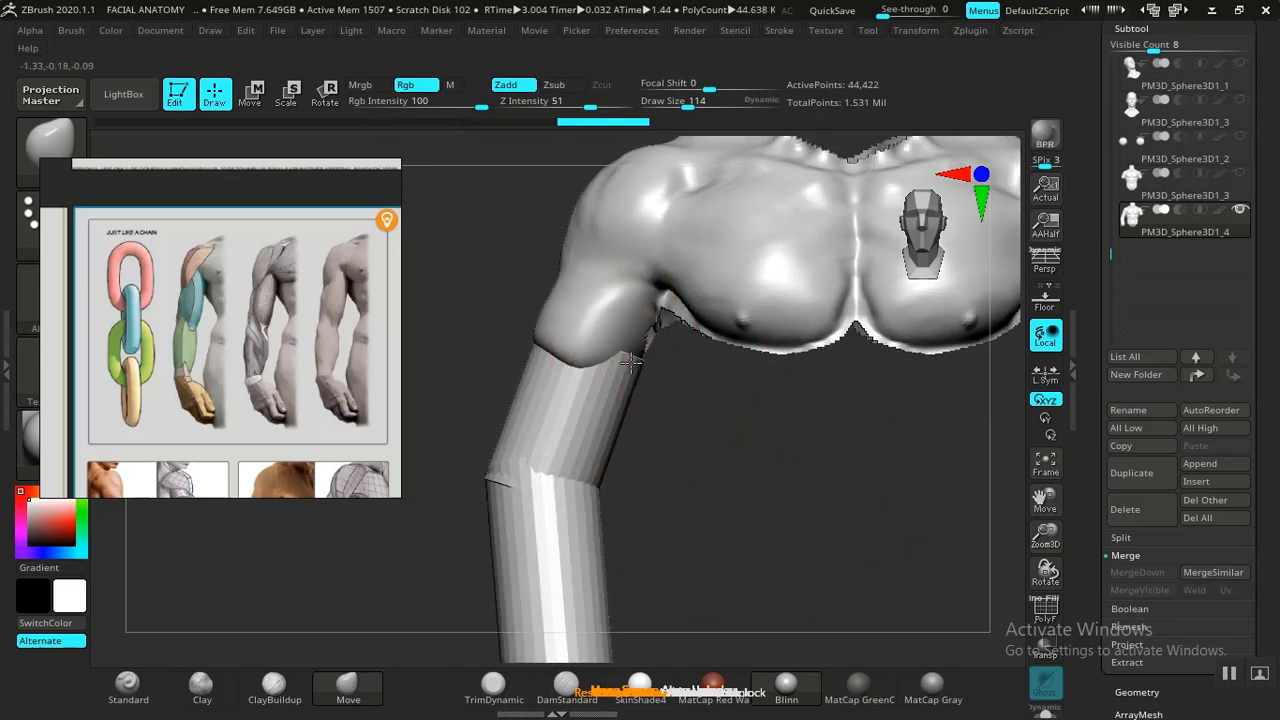
key(ctrl)
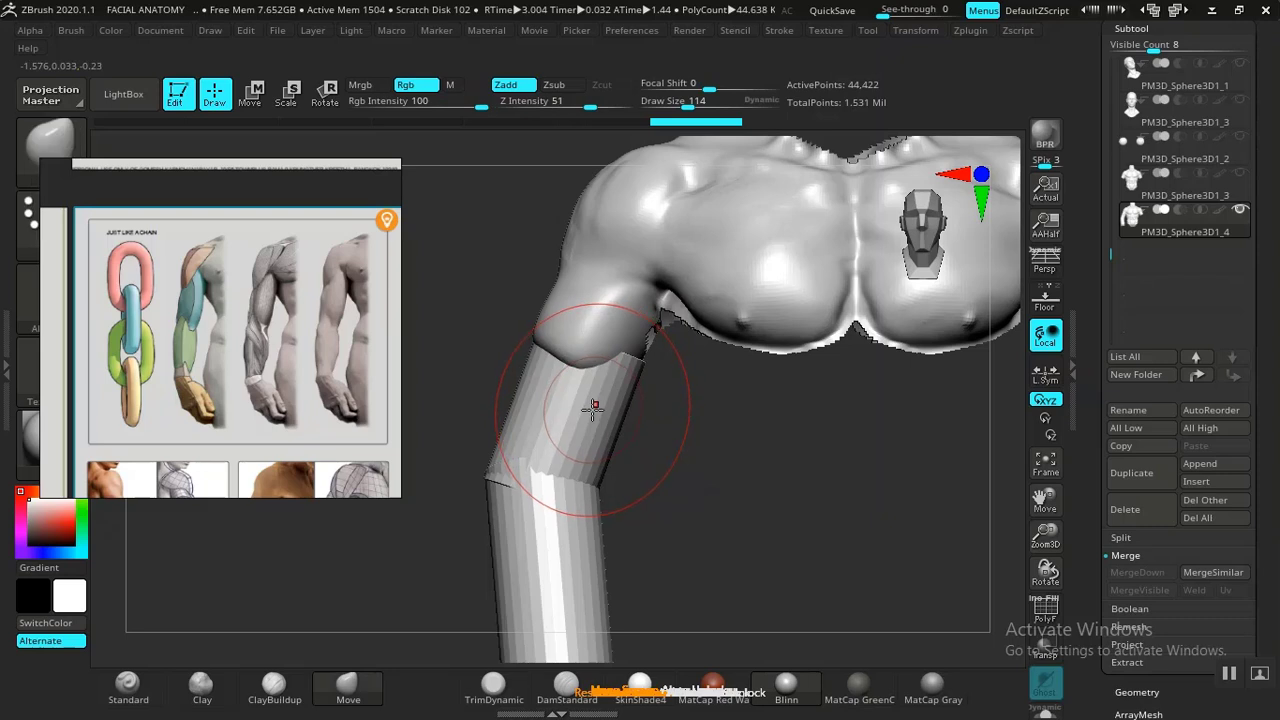
key(w)
ctrl+click(585, 410)
key(q)
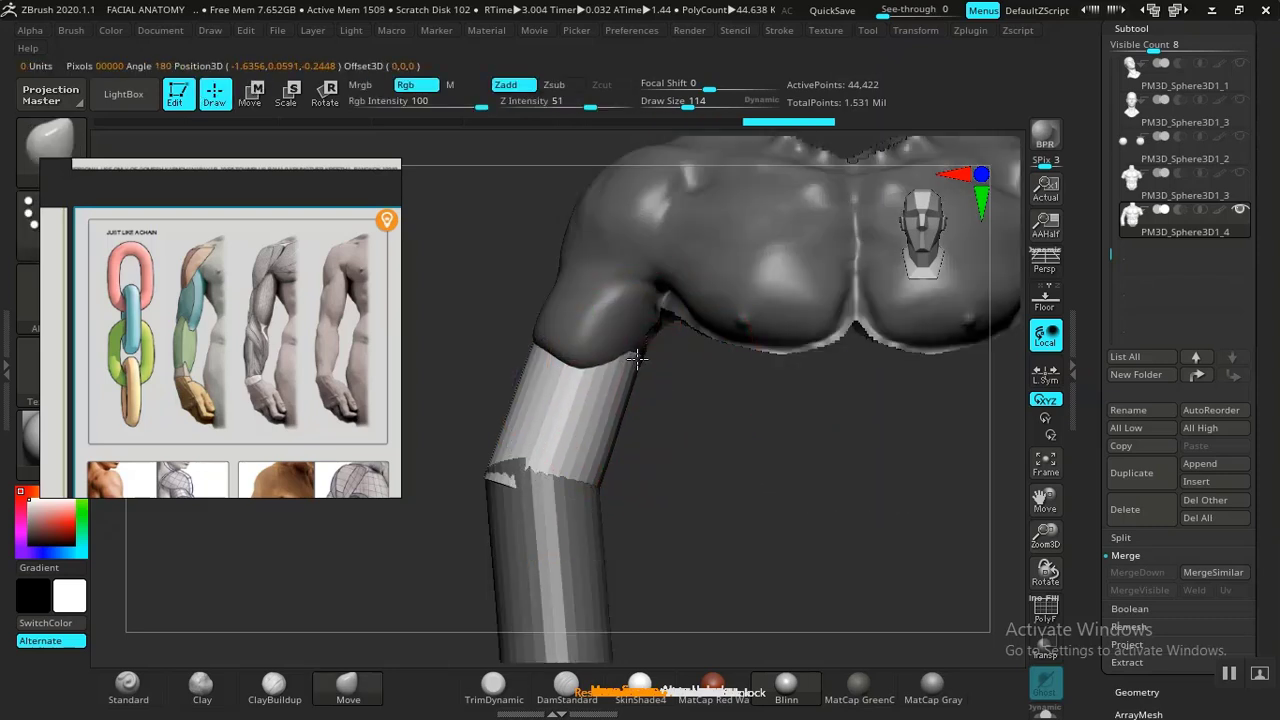
mouse_move(704, 492)
mouse_down()
mouse_move(701, 482)
mouse_move(769, 506)
mouse_move(746, 500)
mouse_move(759, 507)
mouse_move(760, 469)
mouse_move(783, 506)
mouse_move(754, 477)
mouse_move(749, 500)
mouse_move(791, 514)
mouse_move(766, 466)
mouse_move(754, 503)
mouse_up()
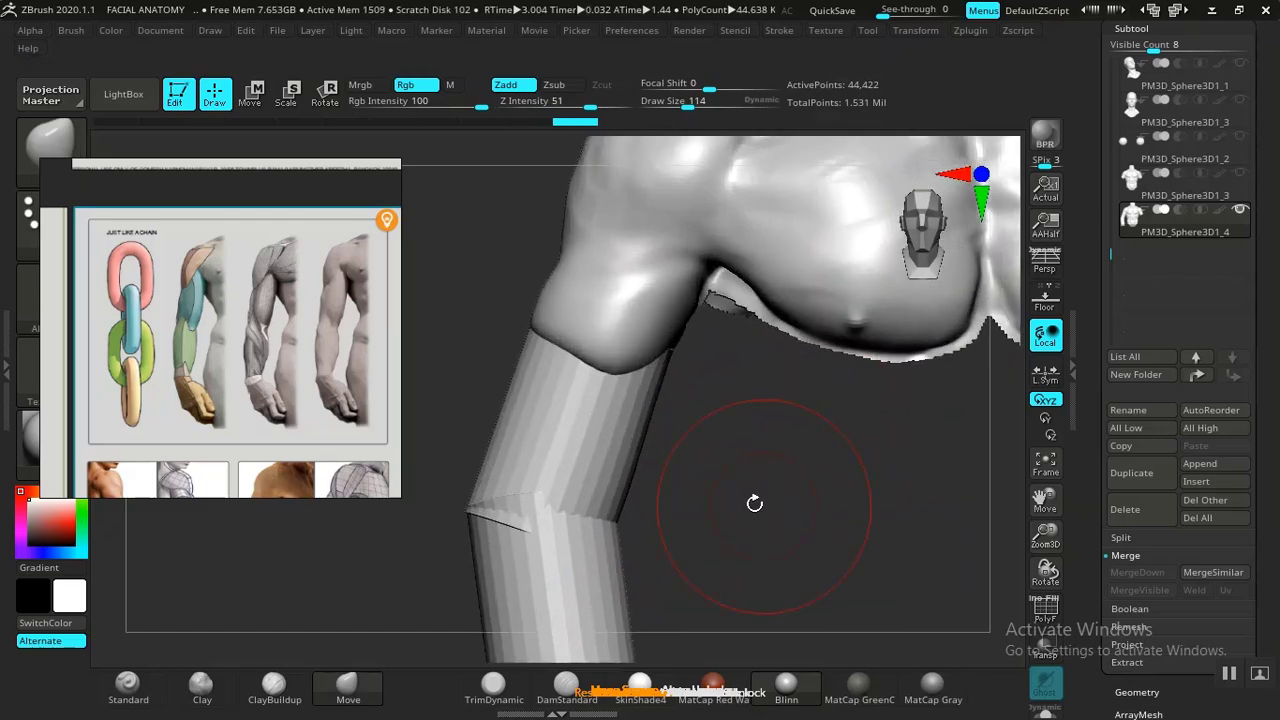
Flatten the front of the upper arm cylinder and its overlap with the shoulder using the TrimDynamic brush.
mouse_move(718, 436)
mouse_down()
mouse_move(700, 440)
mouse_move(723, 457)
mouse_move(538, 405)
mouse_up()
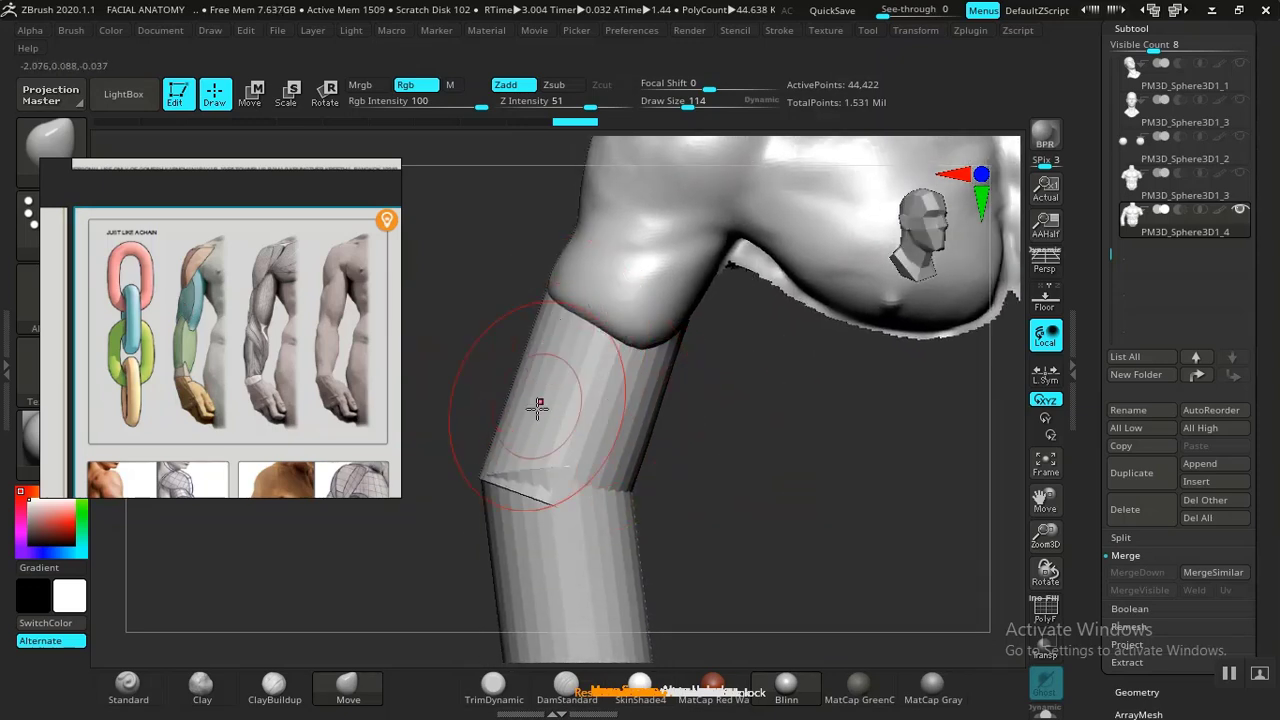
click(495, 690)
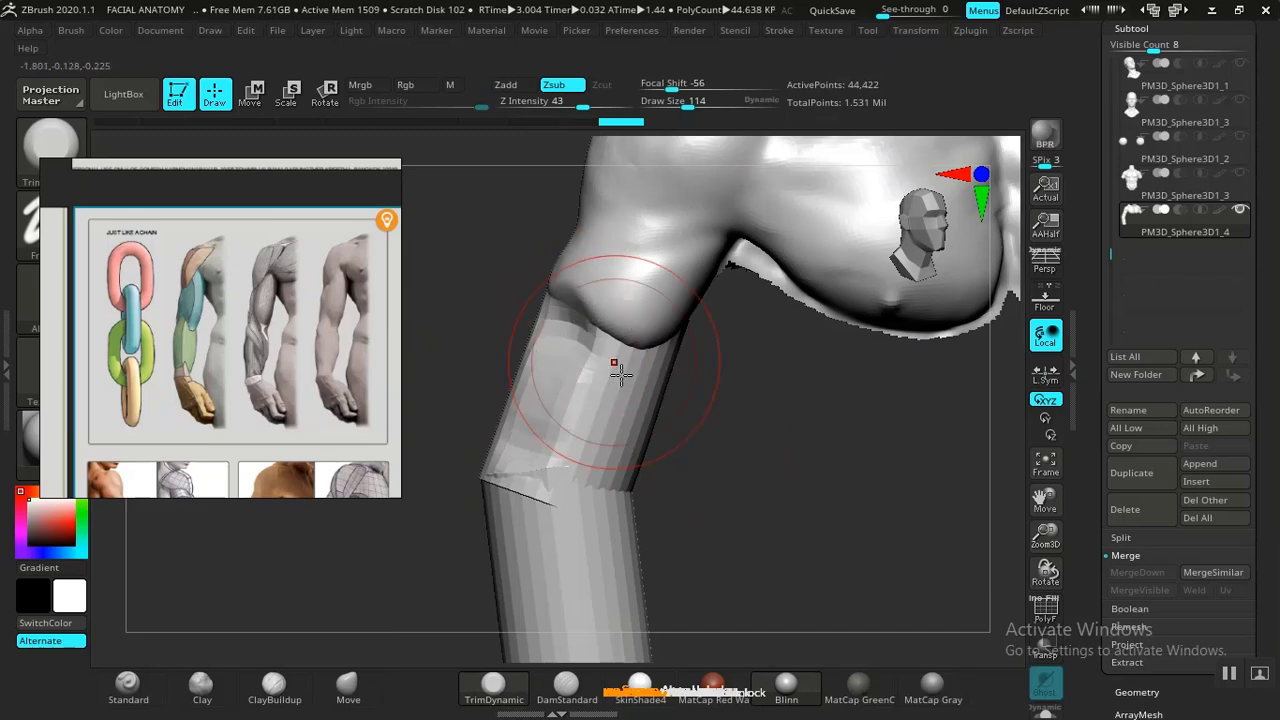
mouse_move(700, 420)
mouse_down()
mouse_move(760, 443)
mouse_move(703, 457)
mouse_move(660, 410)
mouse_up()
drag(596, 338, 562, 420)
Set the Smooth brush intensity to 16, then trim and smooth the back and front planes of the upper arm.
key(shift)
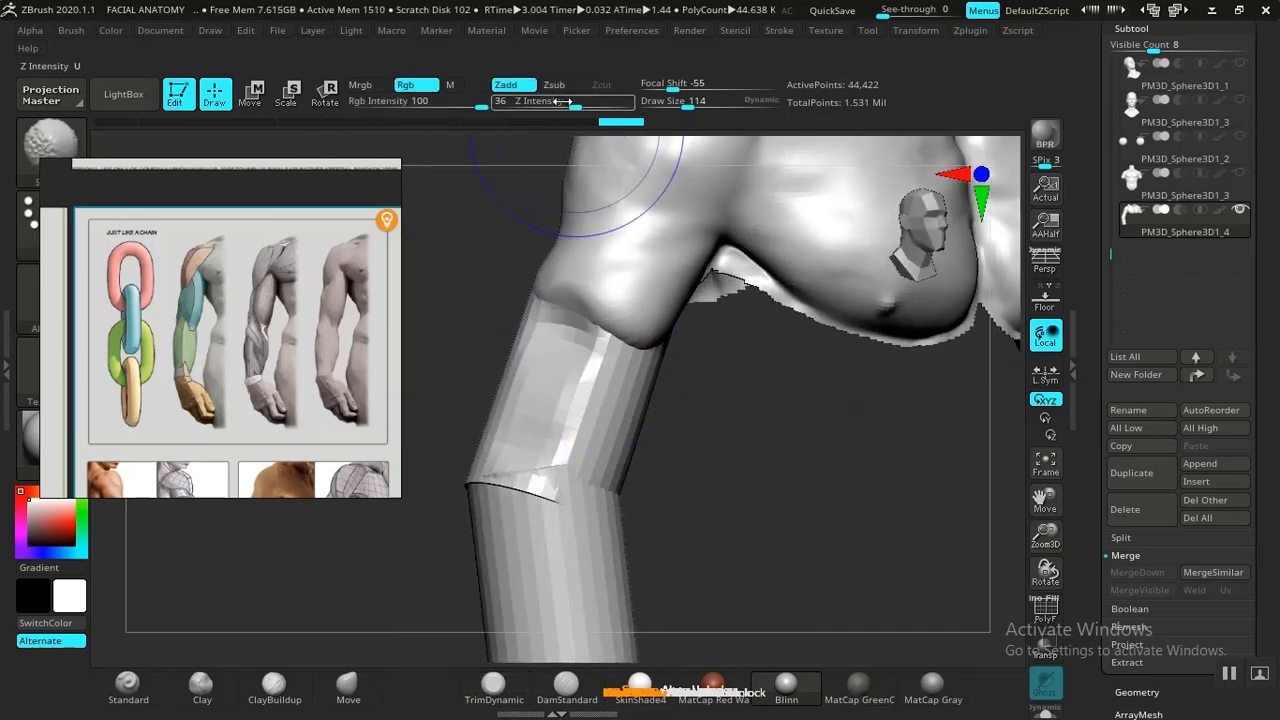
mouse_move(709, 451)
mouse_down()
mouse_move(651, 417)
mouse_move(645, 377)
mouse_move(766, 491)
mouse_move(700, 486)
mouse_move(664, 403)
mouse_up()
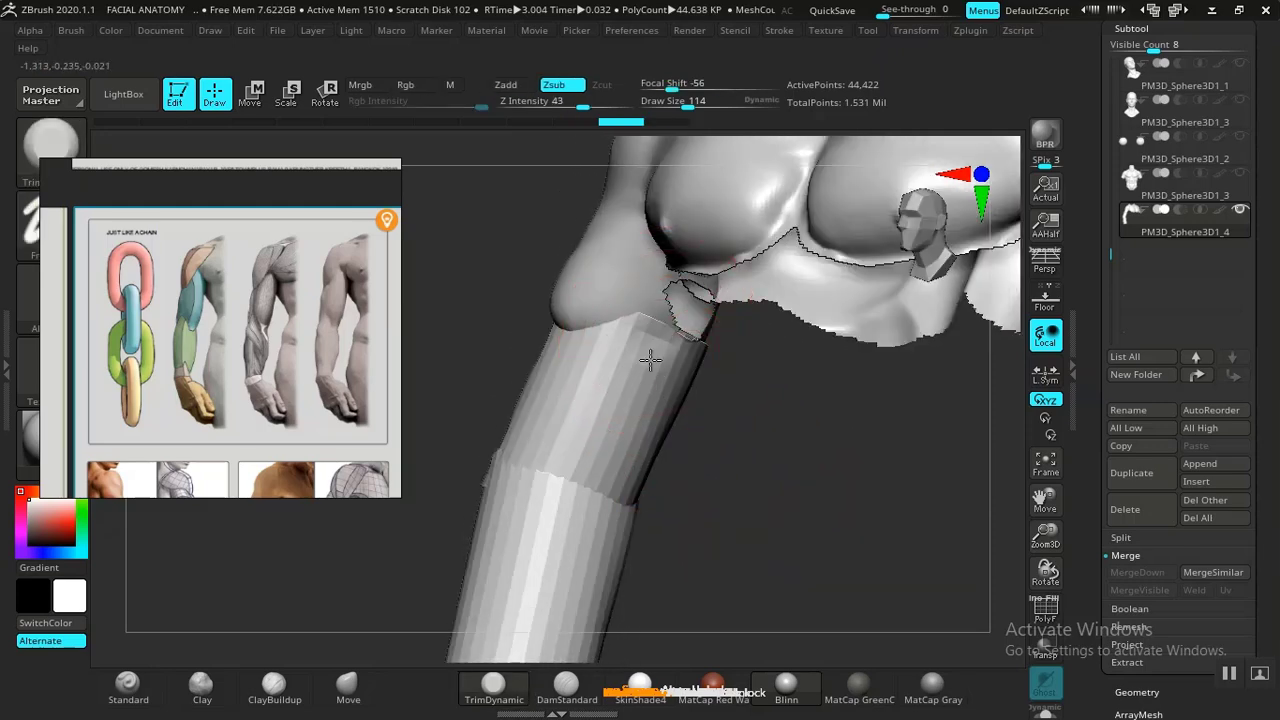
key(shift)
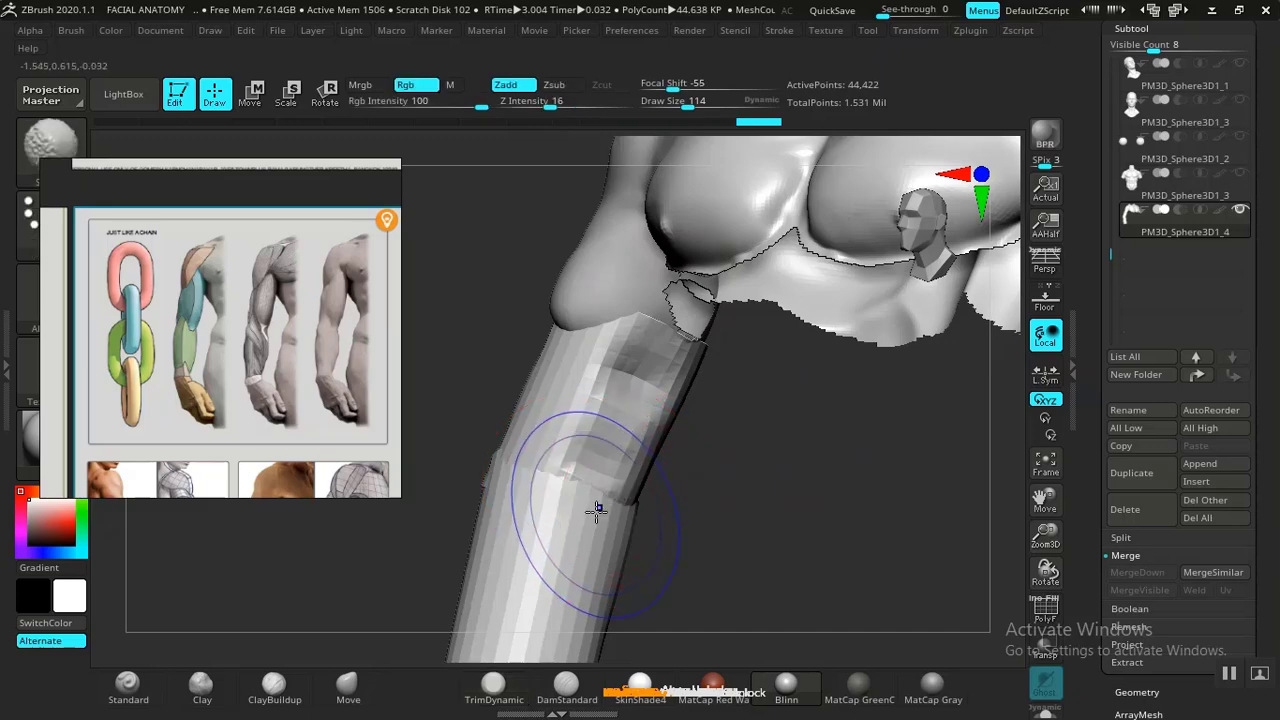
shift+drag(641, 376, 648, 400)
drag(786, 494, 866, 486)
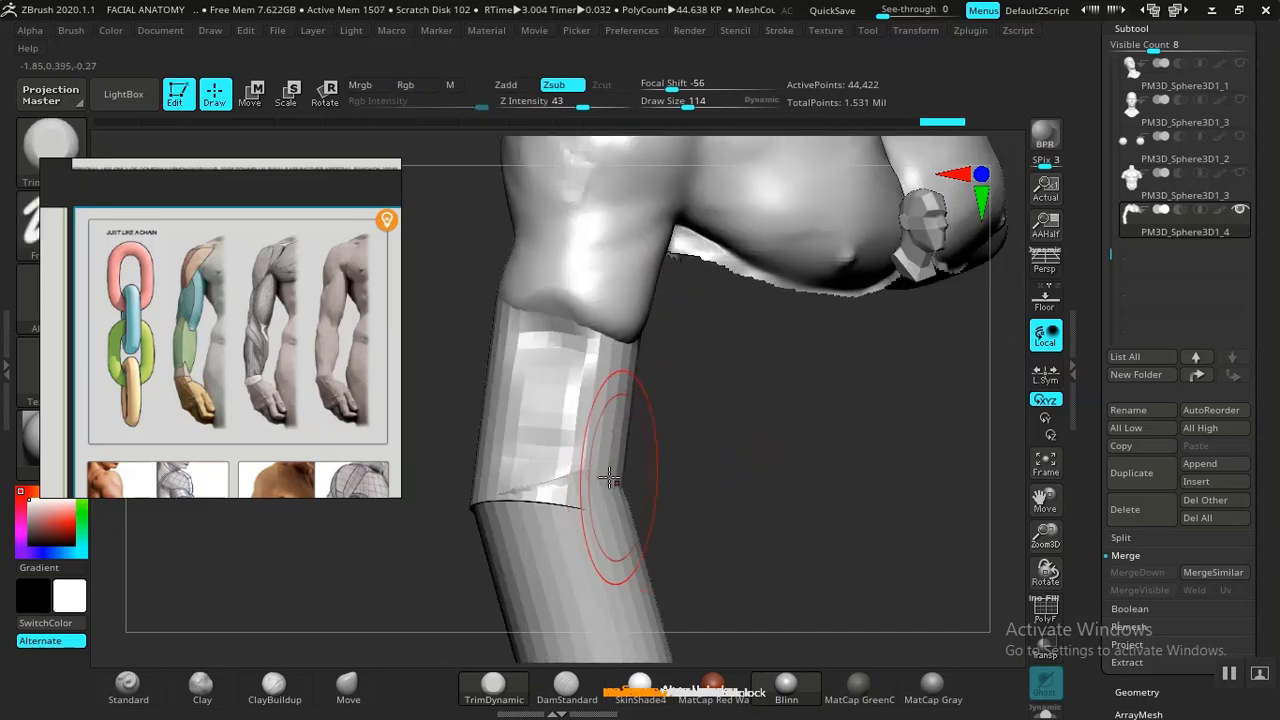
shift+drag(556, 478, 537, 441)
Flatten and smooth the planes around the elbow and forearm cylinder with the TrimDynamic brush.
mouse_move(760, 491)
mouse_down()
mouse_move(726, 471)
mouse_move(757, 463)
mouse_move(754, 451)
mouse_move(759, 493)
mouse_move(663, 436)
mouse_move(644, 391)
mouse_up()
drag(766, 453, 865, 453)
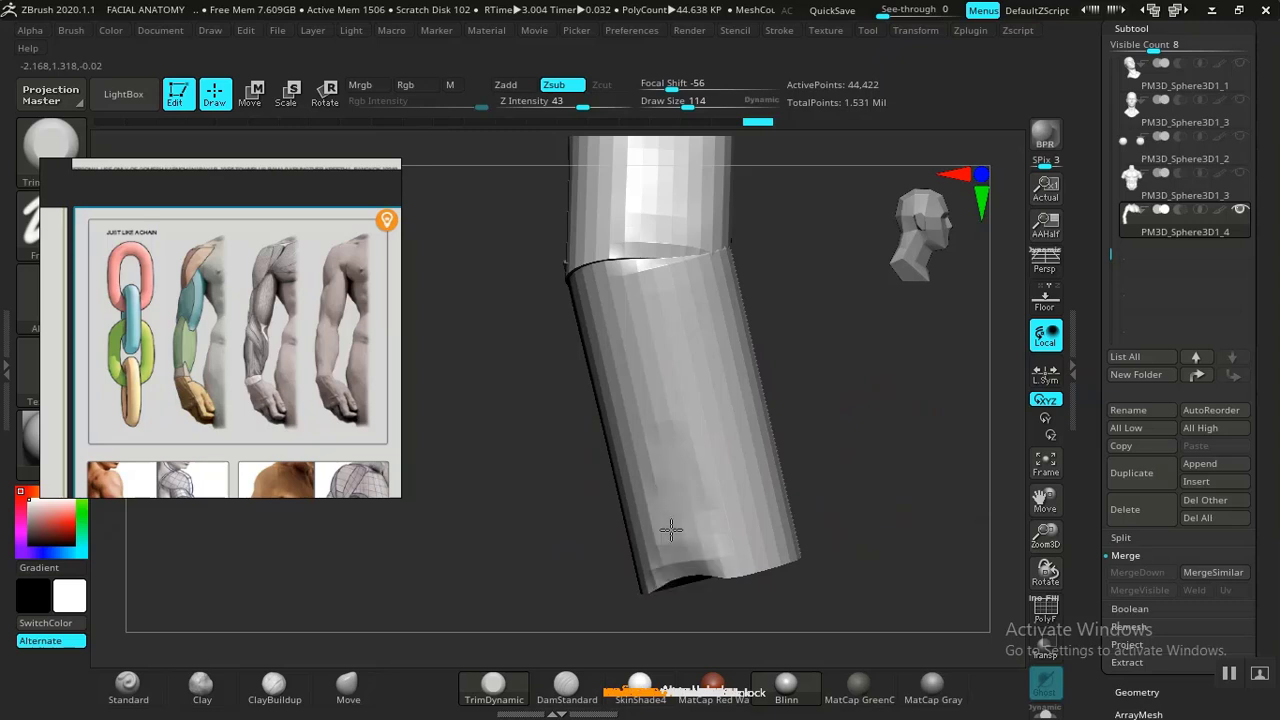
drag(686, 542, 654, 414)
mouse_move(653, 482)
mouse_down()
mouse_move(777, 434)
mouse_move(743, 443)
mouse_move(817, 451)
mouse_move(781, 446)
mouse_move(806, 477)
mouse_move(773, 482)
mouse_up()
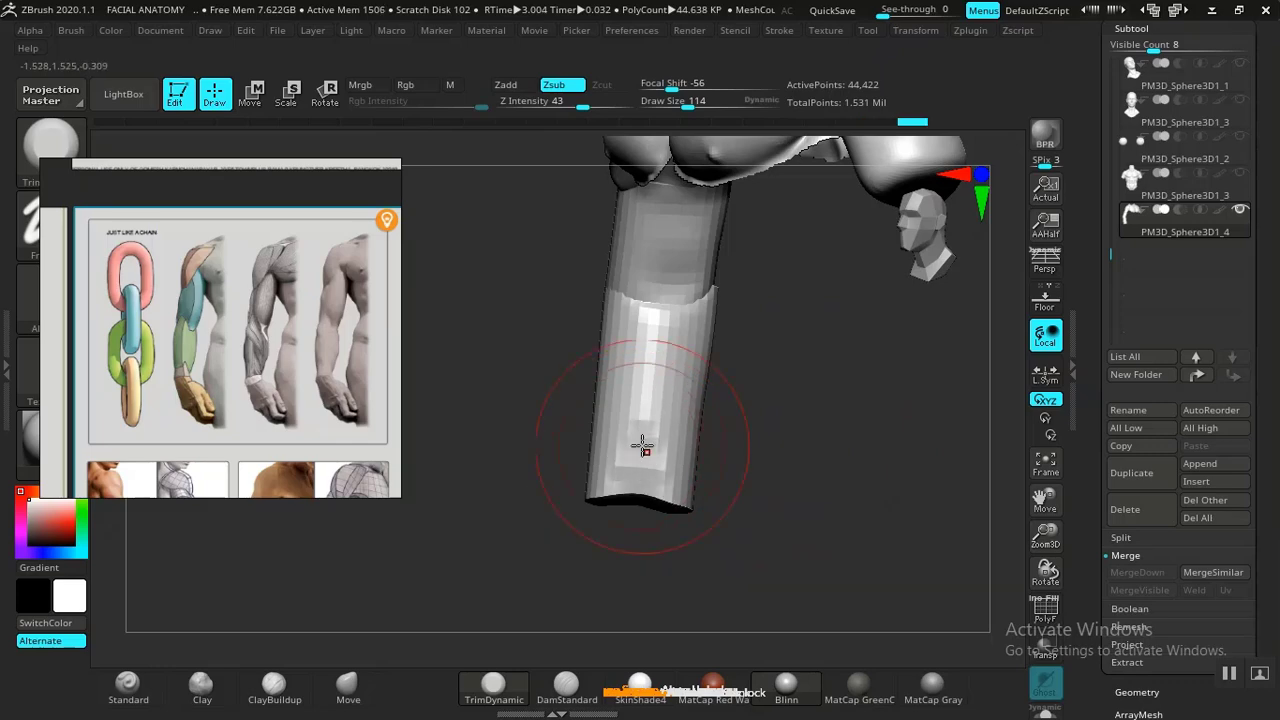
shift+drag(642, 445, 640, 456)
mouse_move(727, 455)
mouse_down()
mouse_move(814, 480)
mouse_move(777, 457)
mouse_move(785, 491)
mouse_move(746, 443)
mouse_move(763, 500)
mouse_move(891, 491)
mouse_move(827, 492)
mouse_move(794, 423)
mouse_move(807, 470)
mouse_move(689, 466)
mouse_move(780, 514)
mouse_move(702, 548)
mouse_move(868, 505)
mouse_move(837, 517)
mouse_move(843, 494)
mouse_move(830, 511)
mouse_move(797, 437)
mouse_move(660, 450)
mouse_up()
mouse_move(774, 480)
mouse_down()
mouse_move(650, 462)
mouse_move(826, 461)
mouse_move(851, 480)
mouse_move(783, 480)
mouse_move(774, 437)
mouse_move(750, 460)
mouse_move(791, 477)
mouse_move(694, 463)
mouse_move(752, 500)
mouse_move(760, 466)
mouse_move(734, 491)
mouse_up()
Step back through the undo history of the forearm, then return to the state with the evenly rounded lower end.
key(ctrl)
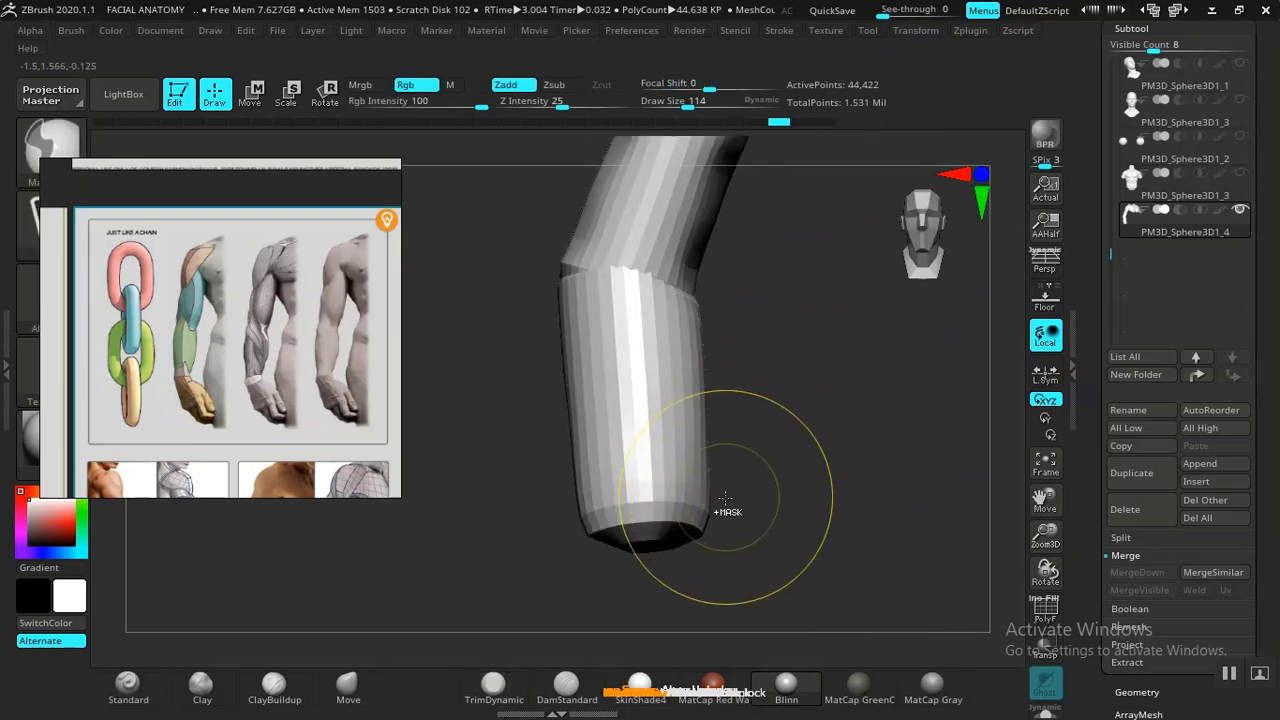
key(ctrl+z)
key(ctrl+z)
key(ctrl+z)
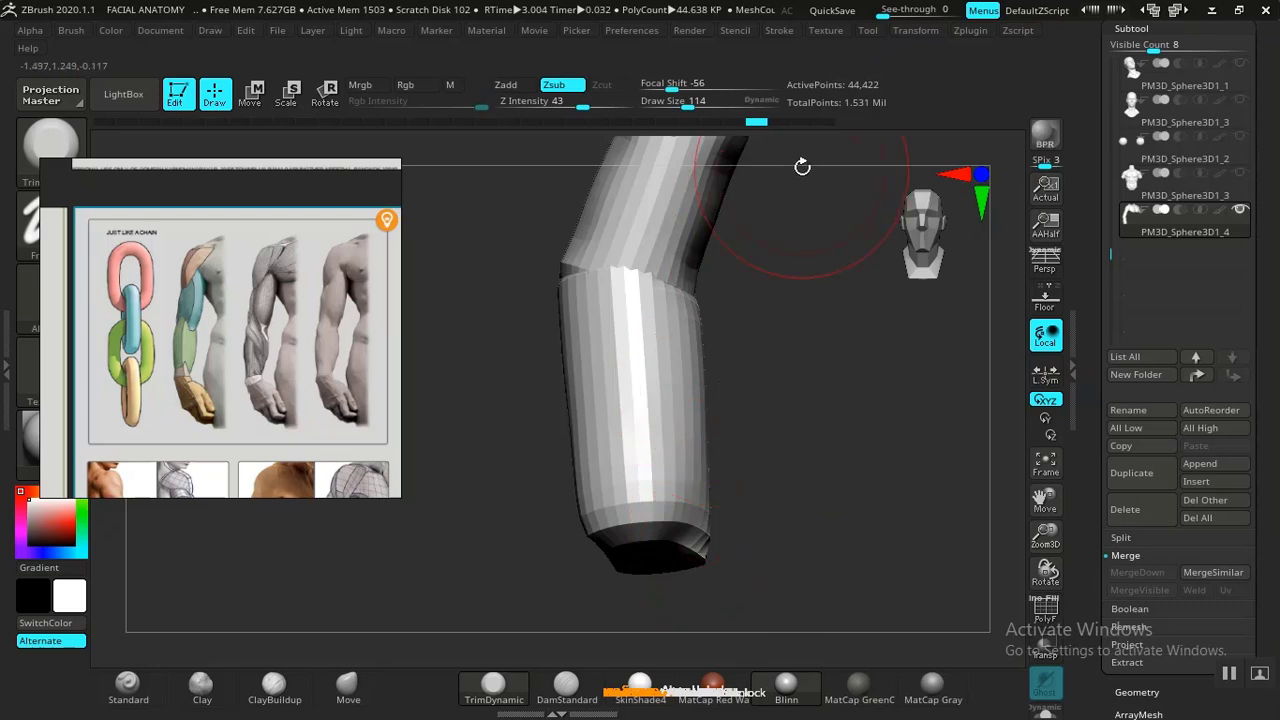
click(823, 121)
Mask the lower end of the forearm, invert the mask to leave the wrist area free, and open the Deformation settings.
mouse_move(534, 422)
ctrl+mouse_down()
mouse_move(551, 543)
mouse_move(771, 471)
mouse_move(655, 424)
ctrl+mouse_up()
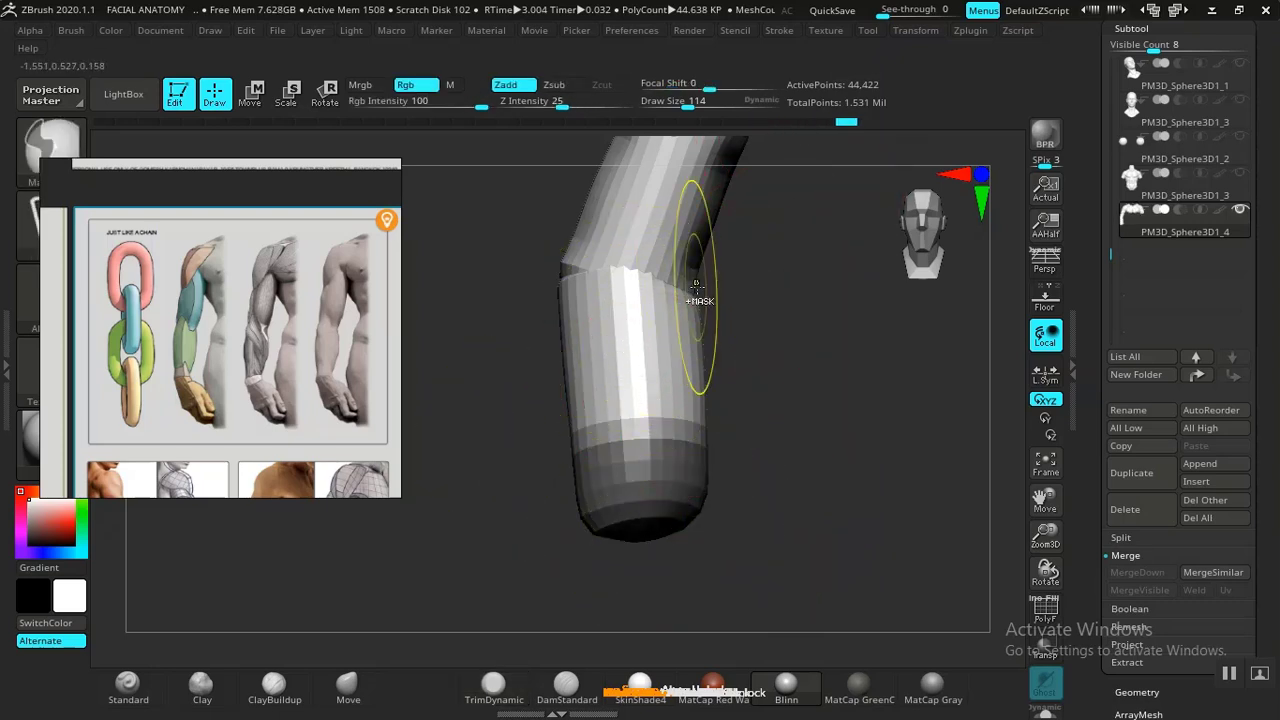
ctrl+click(771, 345)
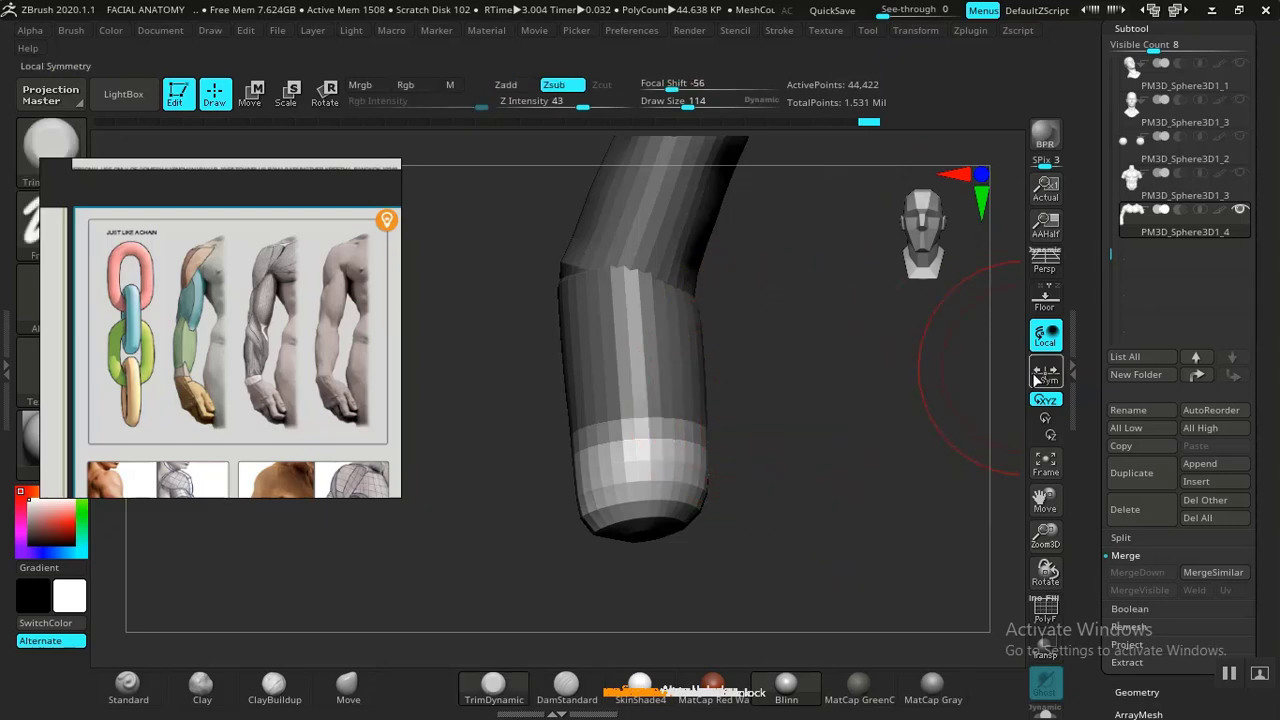
drag(1094, 489, 1105, 370)
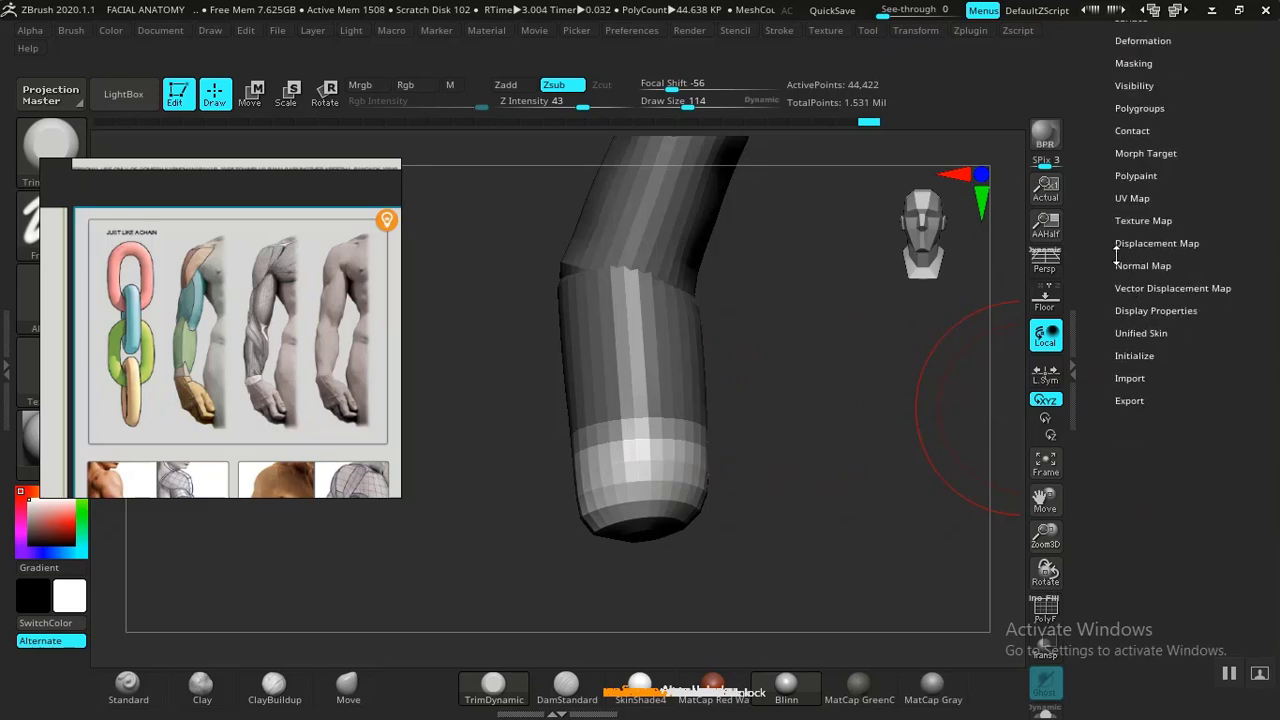
drag(1107, 304, 1122, 325)
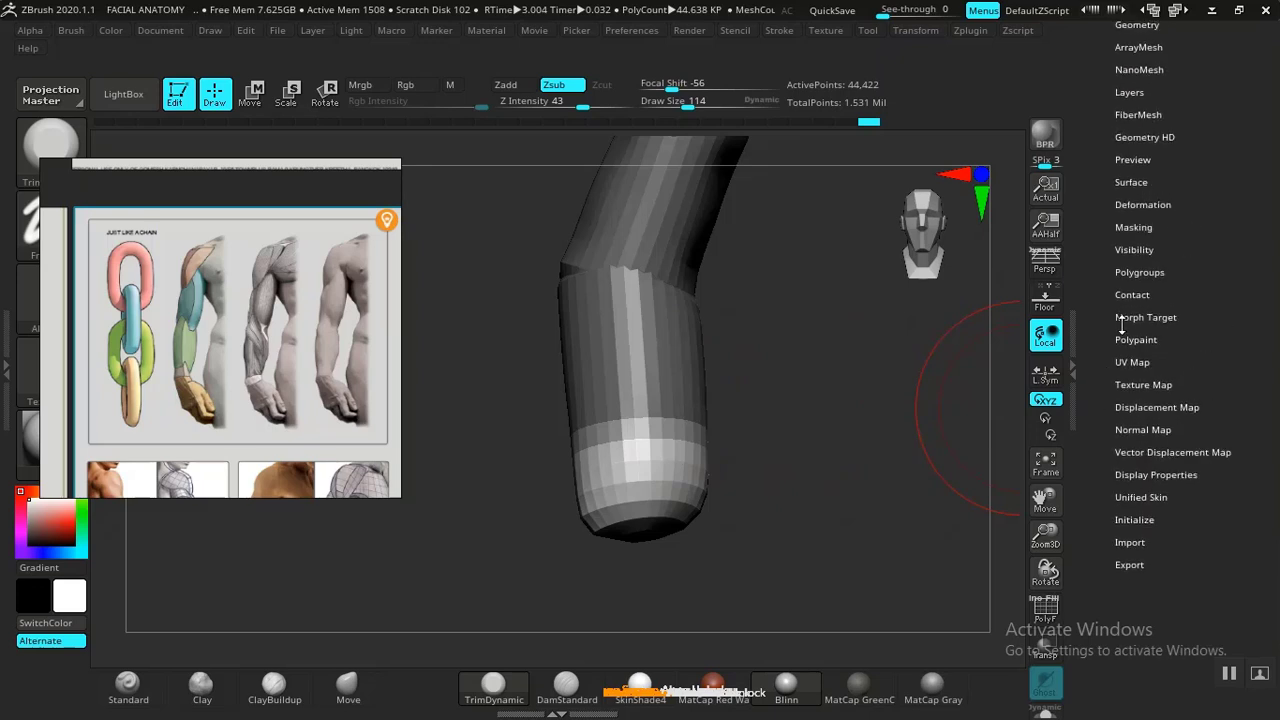
click(1143, 205)
drag(1118, 258, 1094, 545)
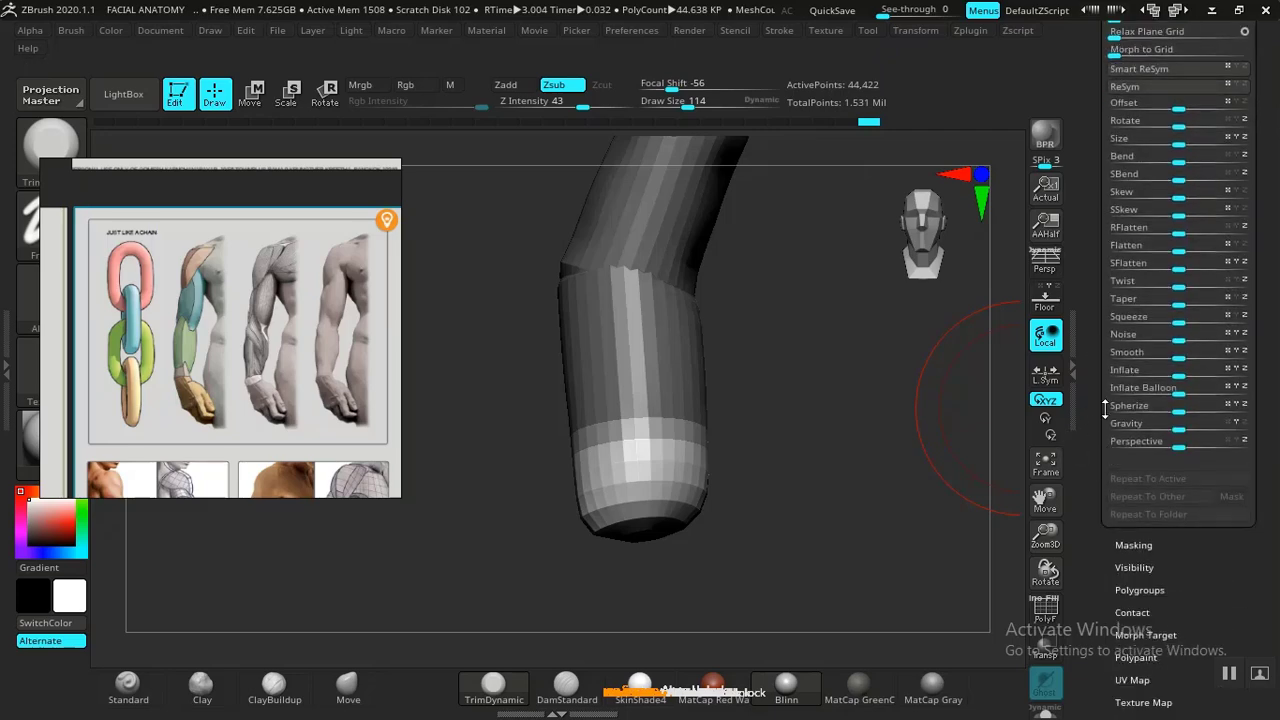
Soften the mask edge on the forearm and narrow the unmasked wrist end with a negative Inflate deformation.
drag(1175, 375, 1145, 381)
key(ctrl+z)
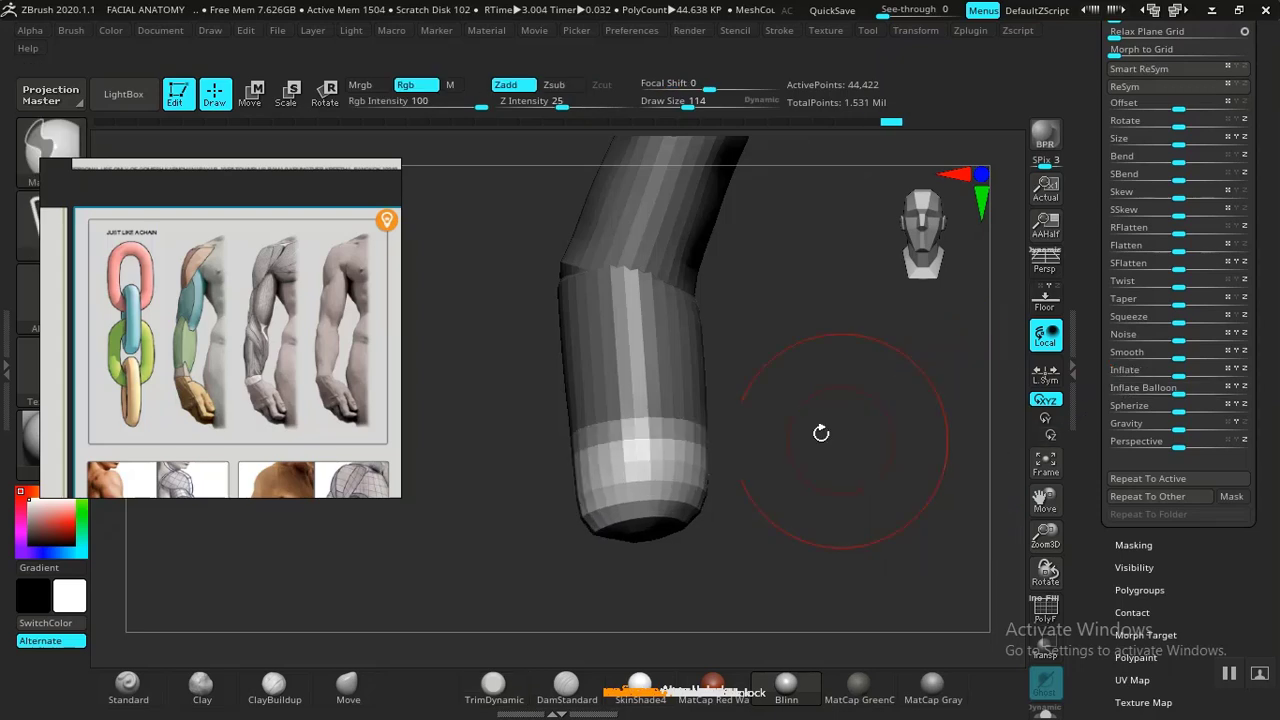
shift+drag(688, 378, 674, 382)
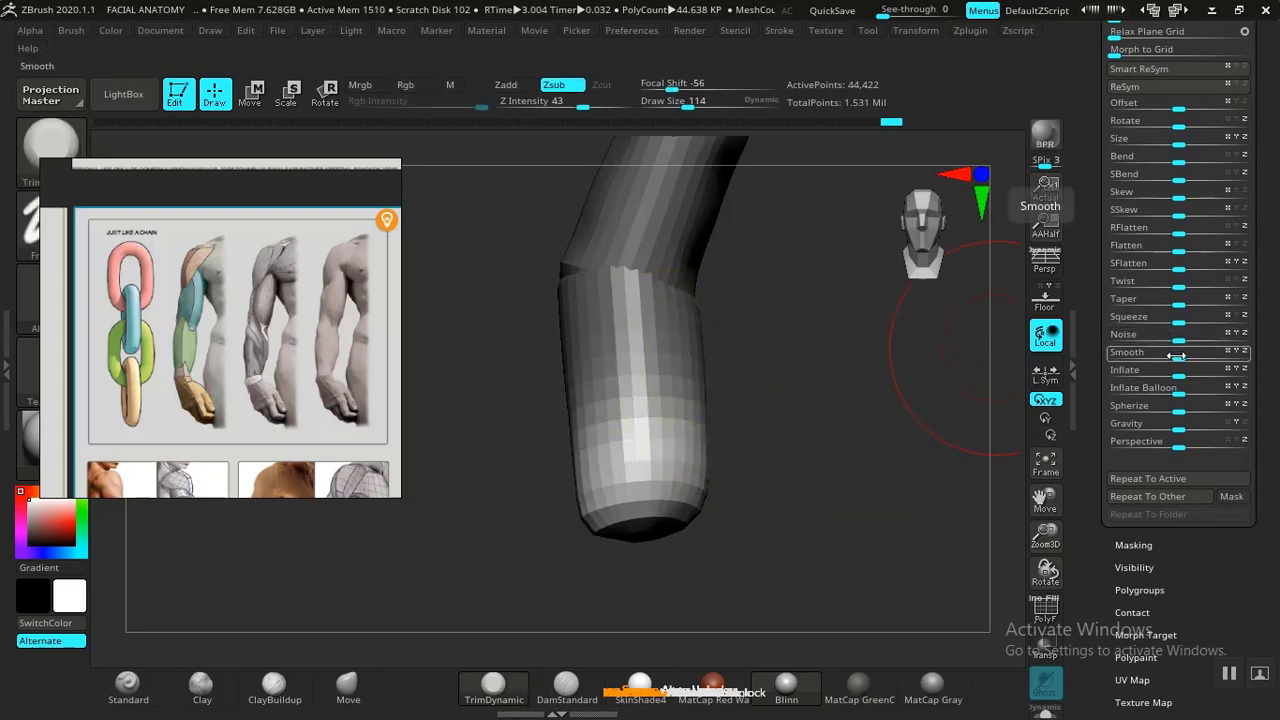
drag(1177, 370, 1136, 383)
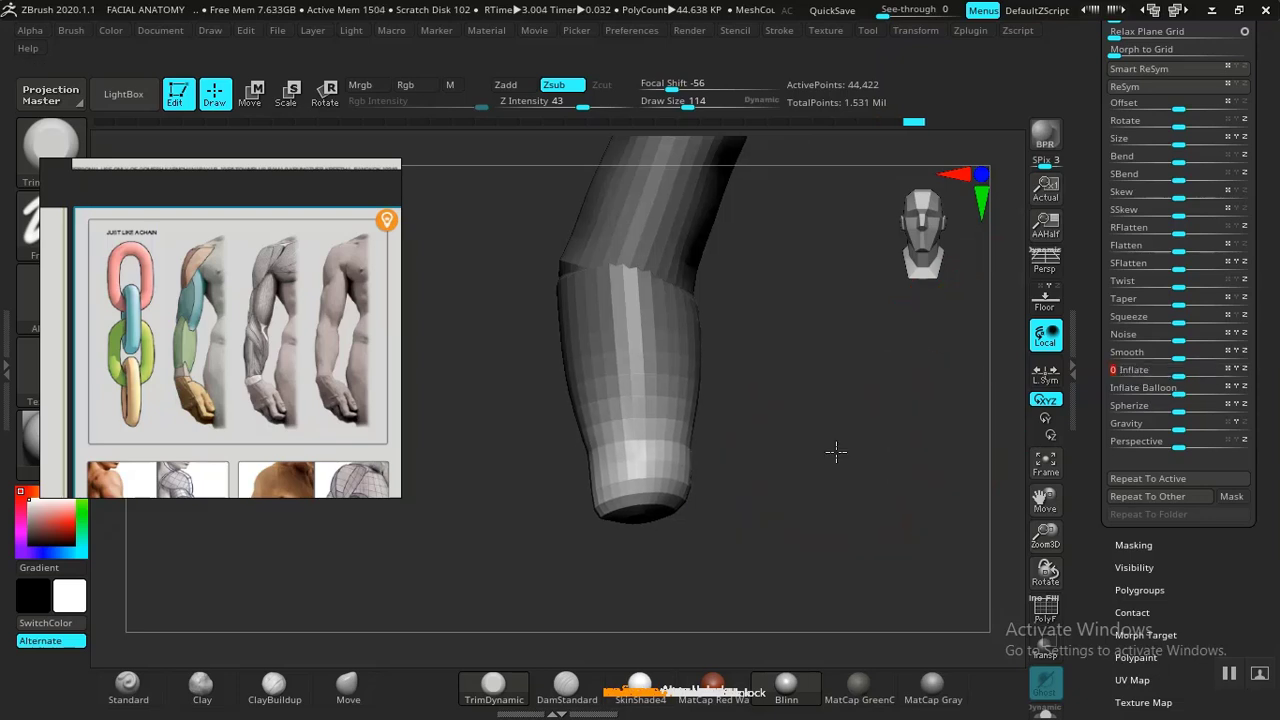
Centre the transform gizmo on the unmasked wrist end, move it down along Y to lengthen the forearm, and clear the mask.
alt+drag(834, 451, 832, 517)
drag(822, 473, 829, 460)
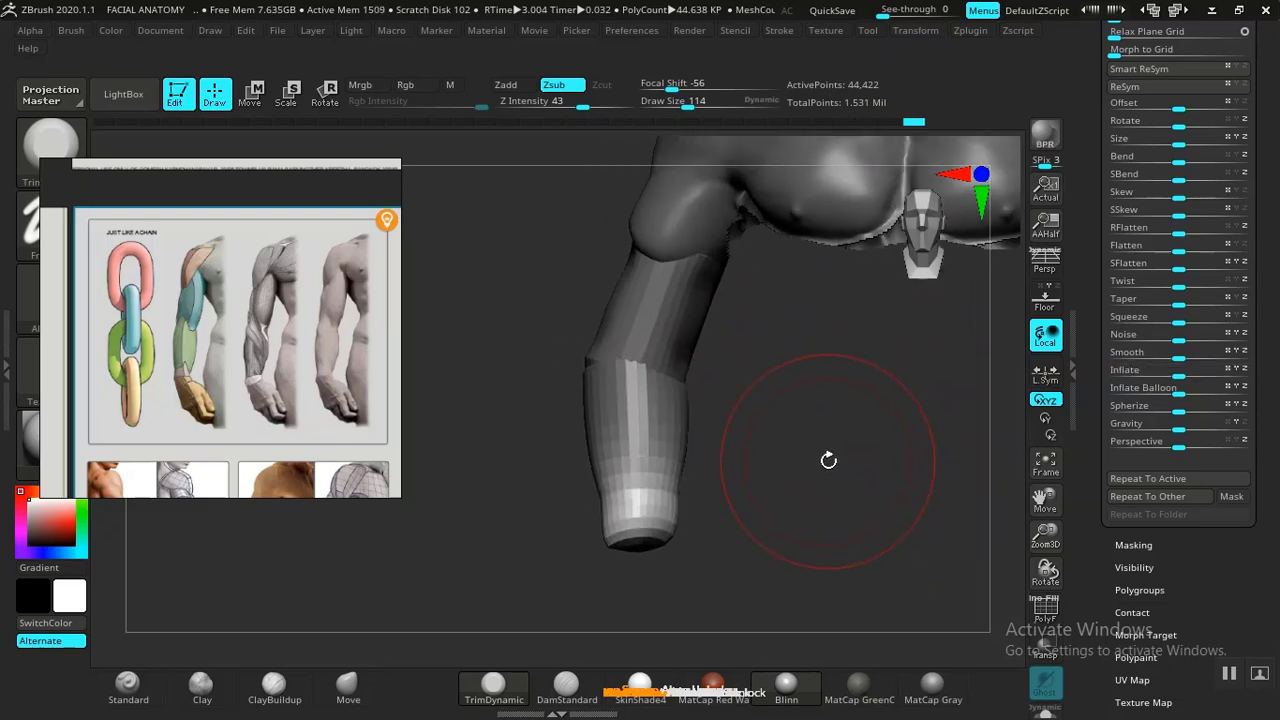
key(w)
alt+drag(752, 398, 744, 424)
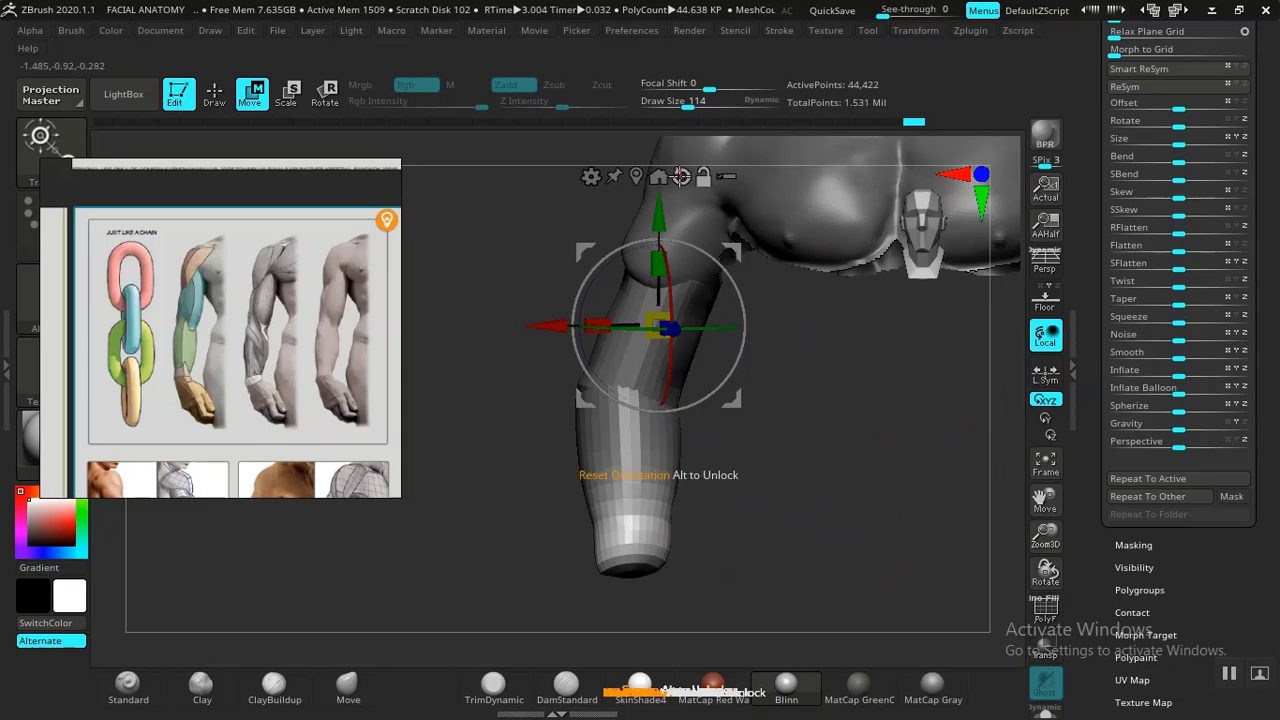
click(636, 177)
drag(743, 374, 774, 460)
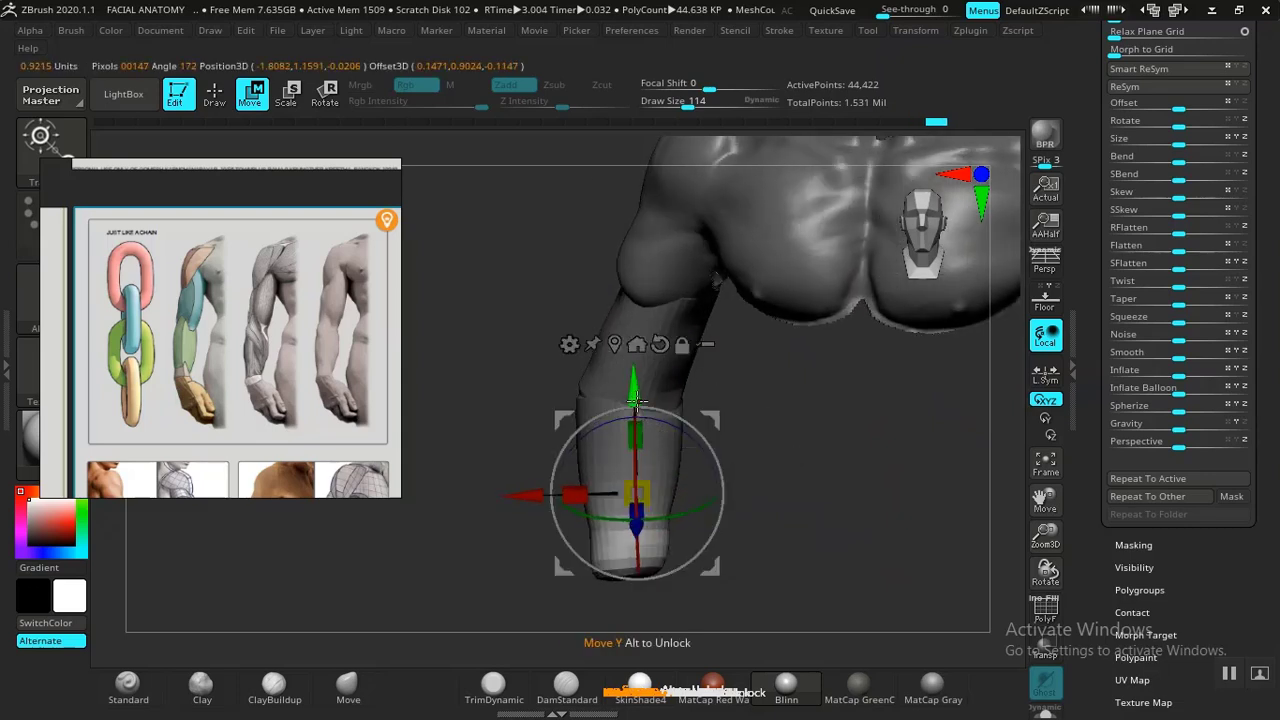
drag(637, 400, 635, 432)
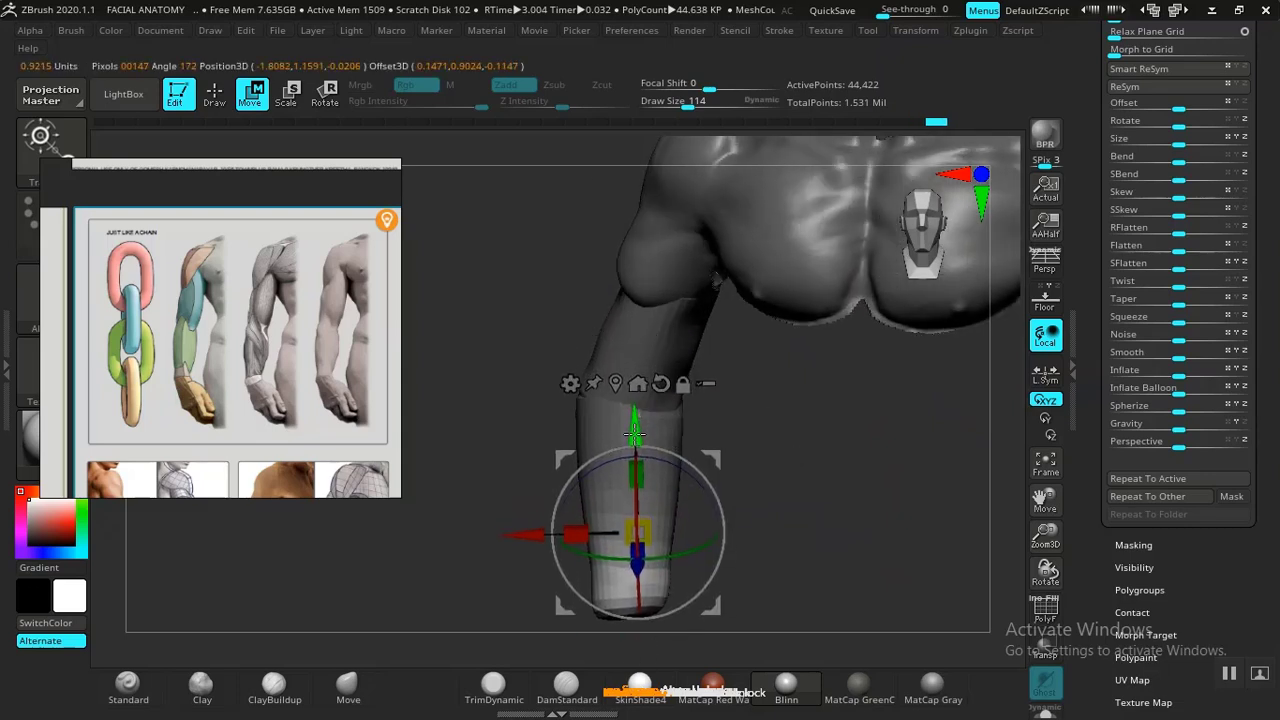
drag(808, 522, 734, 431)
mouse_move(829, 488)
alt+mouse_down()
mouse_move(836, 514)
mouse_move(823, 523)
mouse_move(903, 510)
mouse_move(826, 534)
mouse_move(834, 517)
mouse_move(823, 535)
mouse_move(957, 486)
mouse_move(866, 494)
mouse_move(871, 426)
mouse_move(878, 452)
alt+mouse_up()
key(q)
Compare the arm references and reshape the elbow and upper forearm contour with the Move brush.
middle_drag(270, 395, 182, 320)
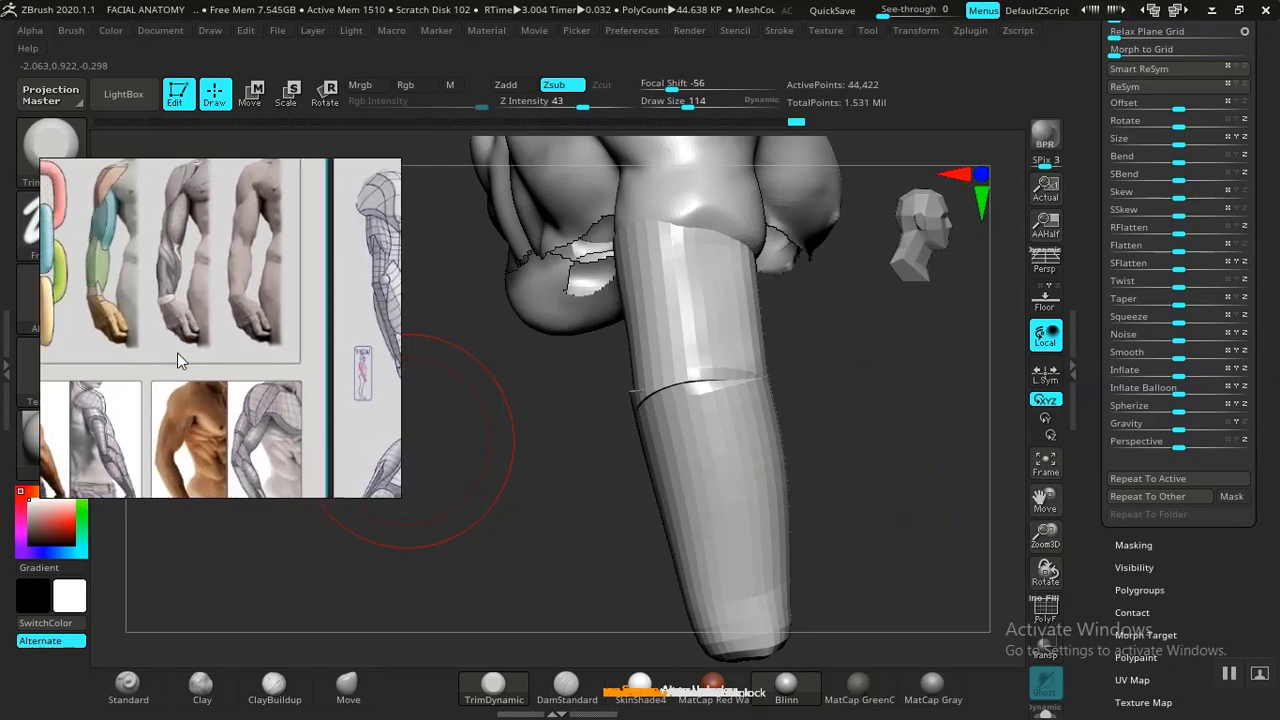
middle_drag(222, 409, 248, 375)
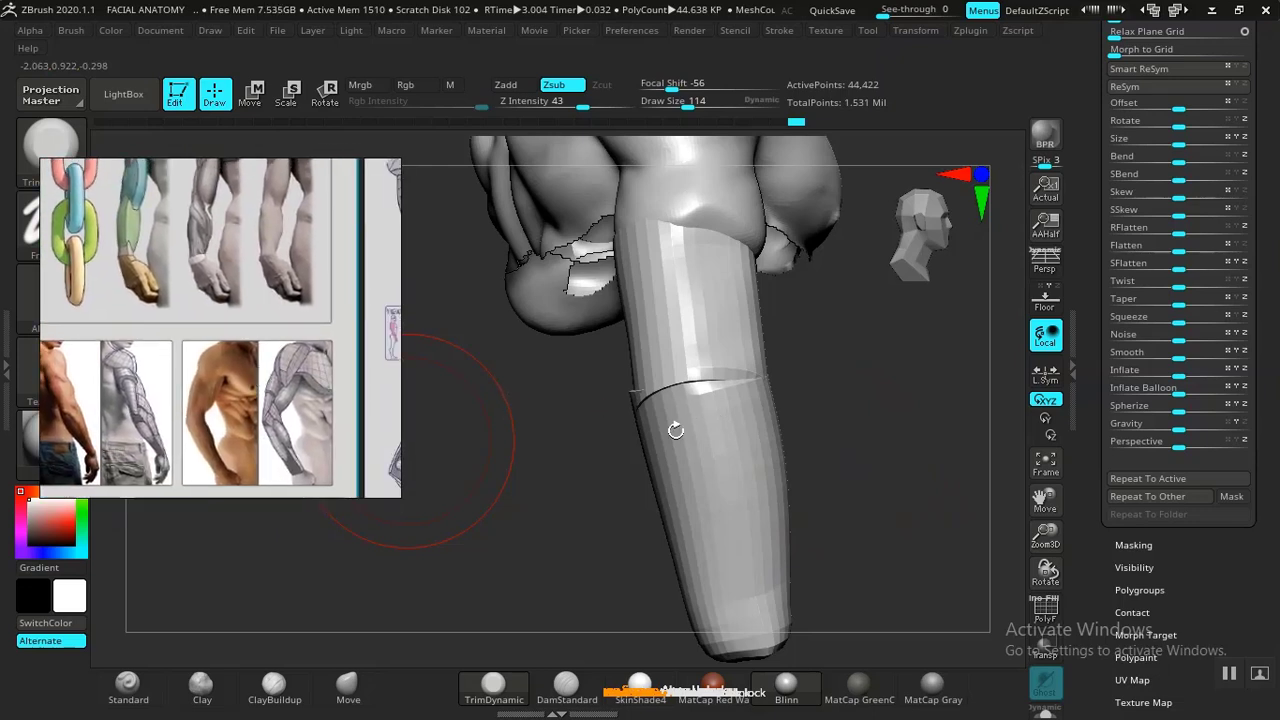
mouse_move(827, 412)
mouse_down()
mouse_move(734, 423)
mouse_move(803, 423)
mouse_move(760, 393)
mouse_up()
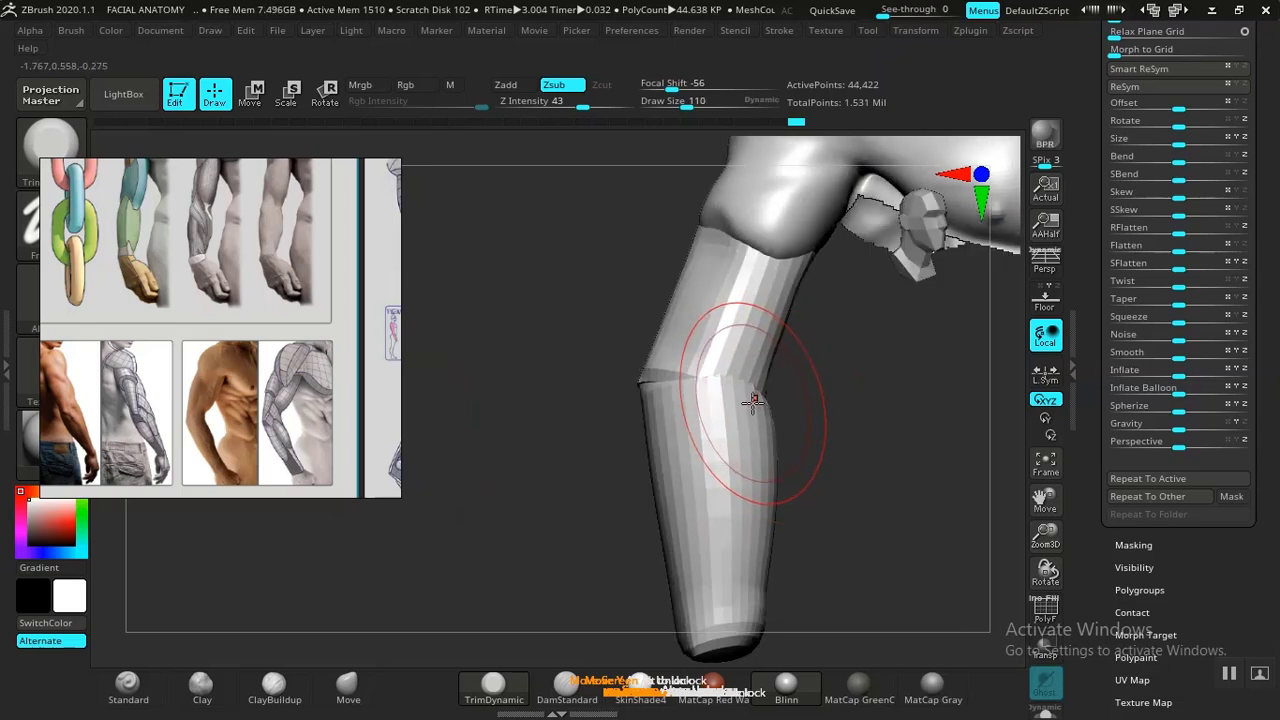
click(368, 682)
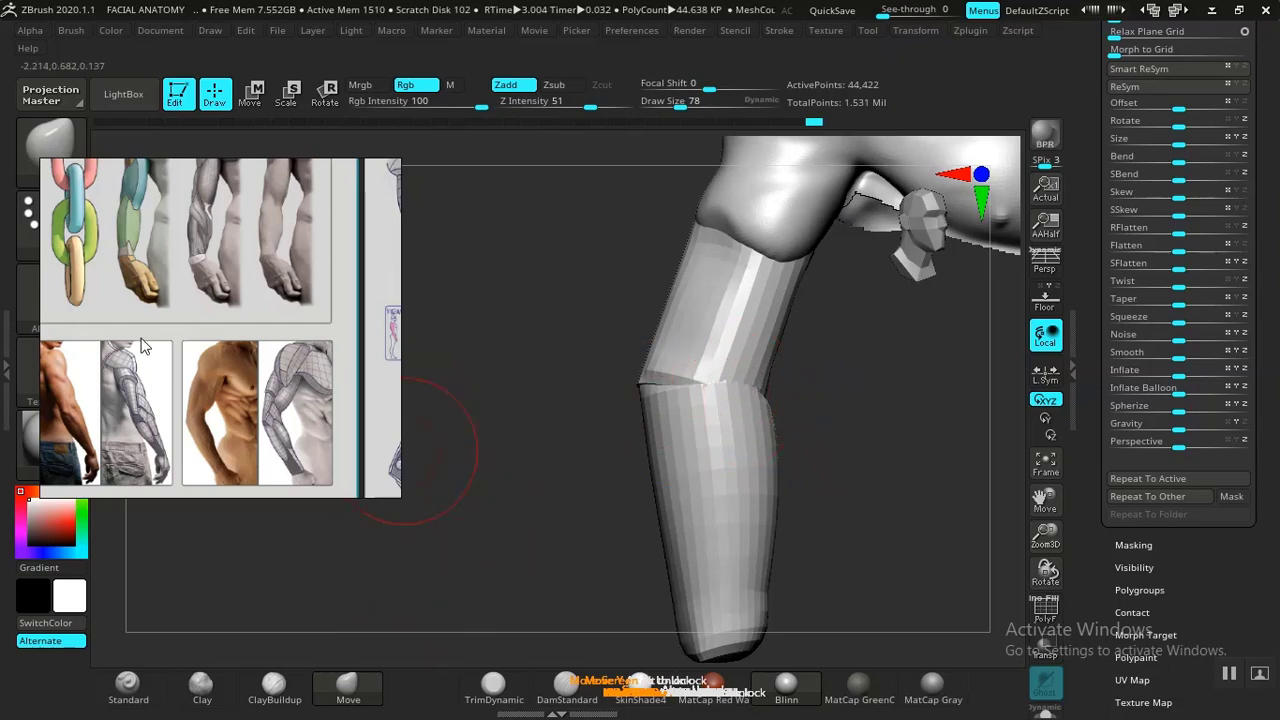
middle_drag(141, 346, 173, 383)
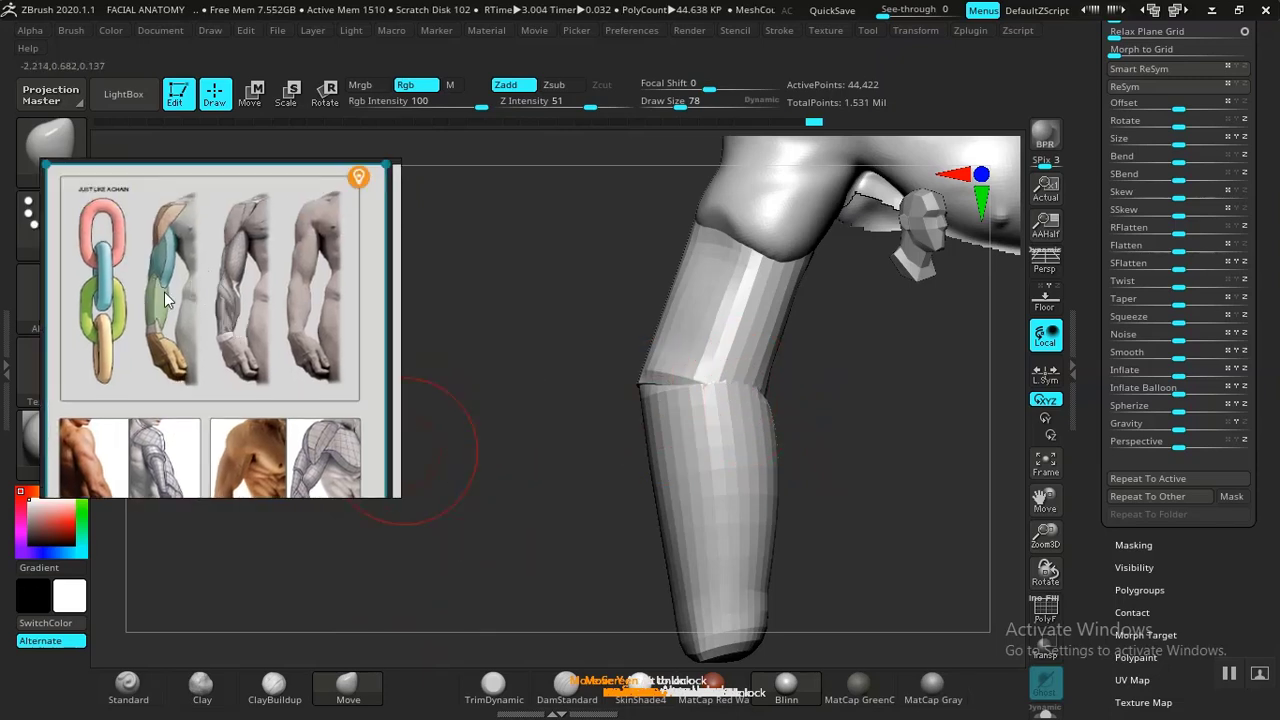
drag(871, 406, 749, 398)
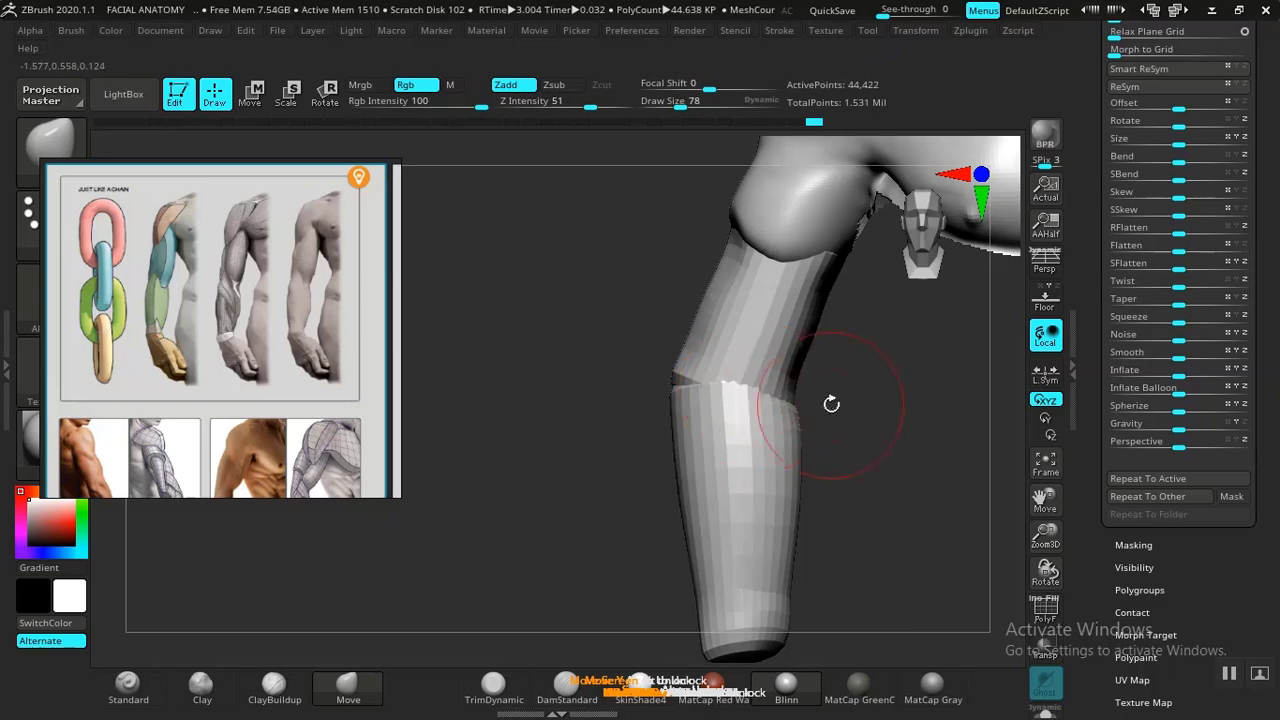
mouse_move(831, 403)
mouse_down()
mouse_move(709, 391)
mouse_move(691, 445)
mouse_move(874, 434)
mouse_move(846, 443)
mouse_move(903, 446)
mouse_move(857, 487)
mouse_move(860, 463)
mouse_move(903, 509)
mouse_move(774, 471)
mouse_move(849, 560)
mouse_move(871, 529)
mouse_move(777, 506)
mouse_move(803, 483)
mouse_move(818, 508)
mouse_move(820, 486)
mouse_move(703, 428)
mouse_up()
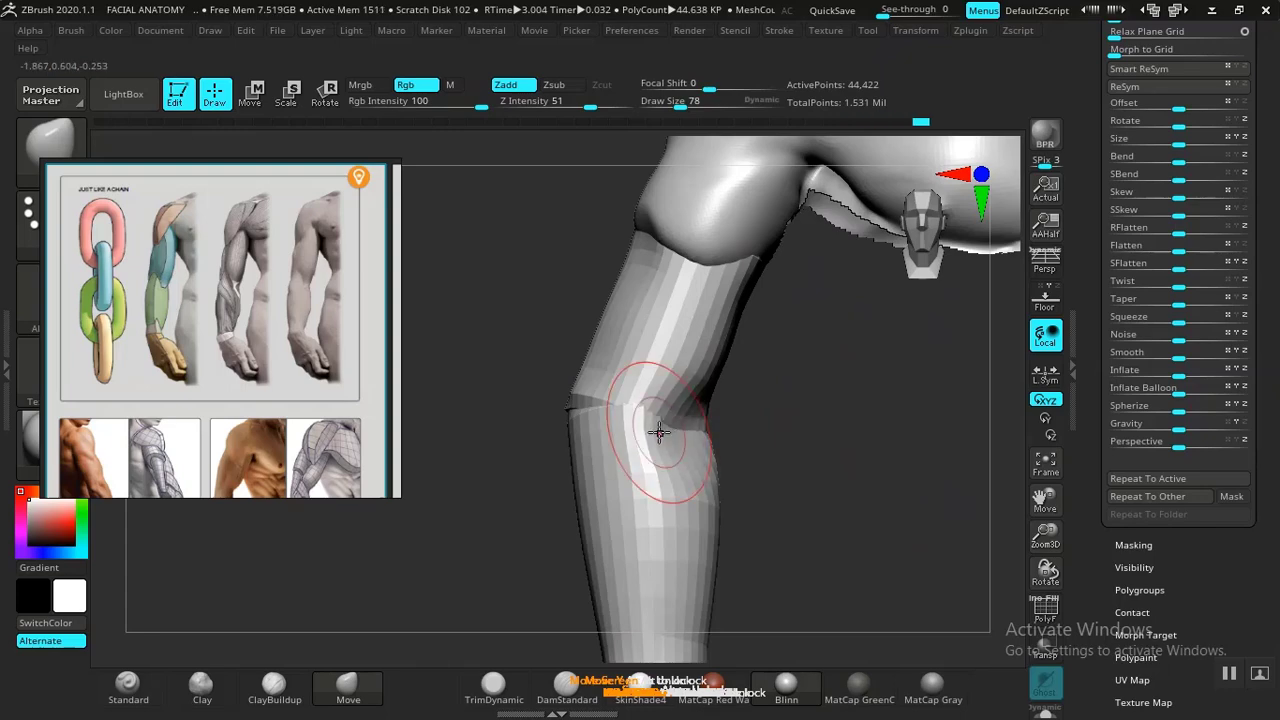
mouse_move(825, 474)
mouse_down()
mouse_move(877, 491)
mouse_move(757, 386)
mouse_move(789, 489)
mouse_move(723, 490)
mouse_move(803, 478)
mouse_up()
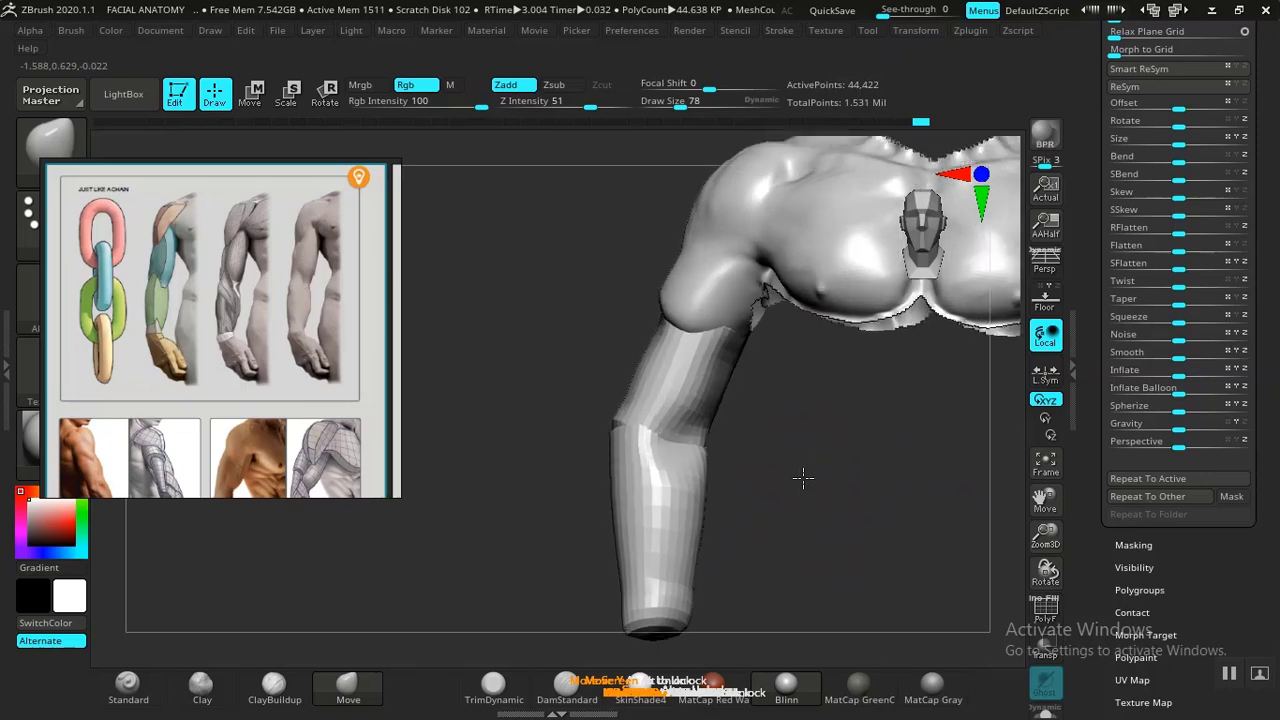
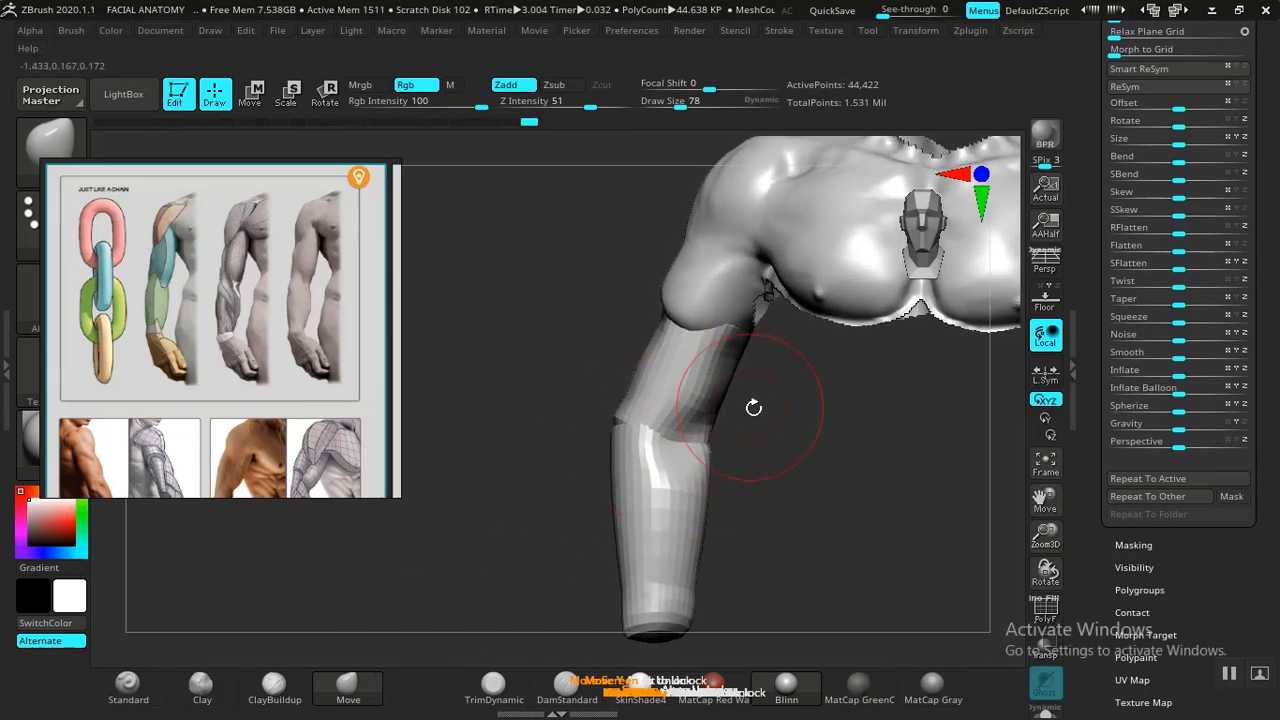
Unhide the whole torso and fuse it with the arm cylinders using DynaMesh at resolution 128.
mouse_move(753, 407)
mouse_down()
mouse_move(880, 409)
mouse_move(800, 411)
mouse_up()
mouse_move(820, 469)
shift+mouse_down()
mouse_move(830, 496)
mouse_move(731, 454)
mouse_move(780, 497)
mouse_move(803, 483)
shift+mouse_up()
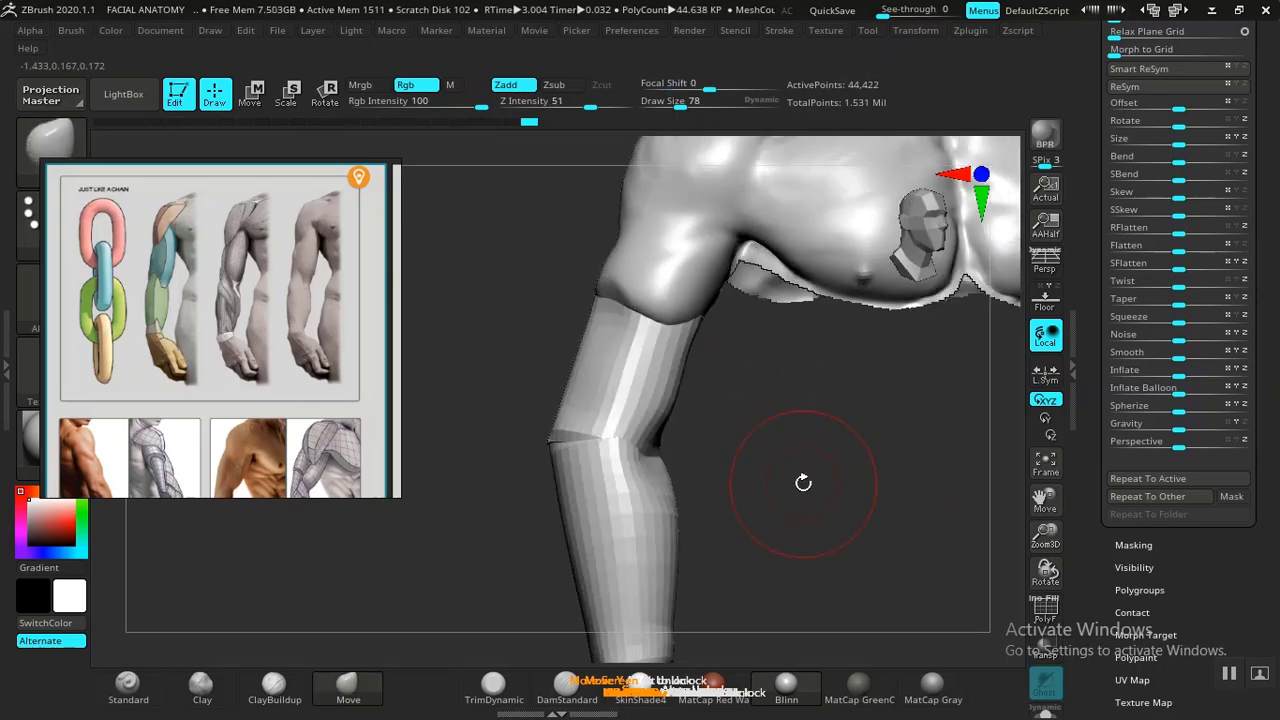
key(shift+f)
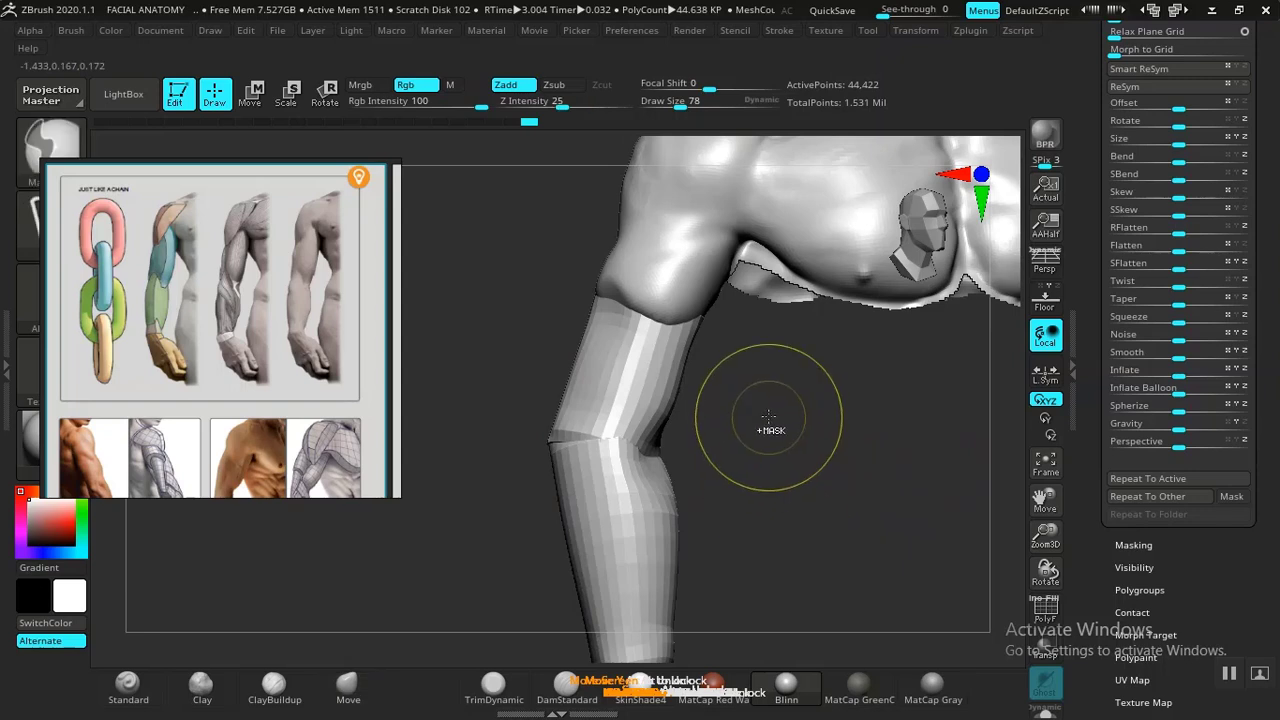
ctrl+shift+click(550, 410)
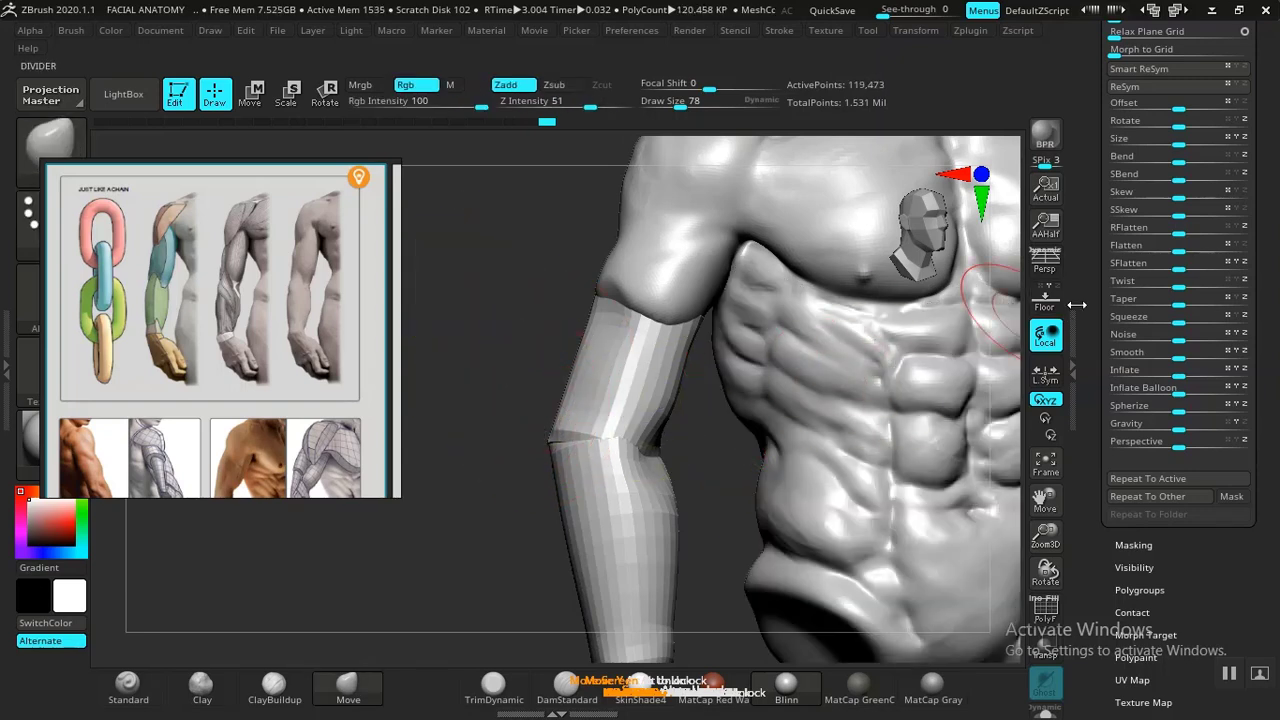
drag(1090, 328, 1092, 498)
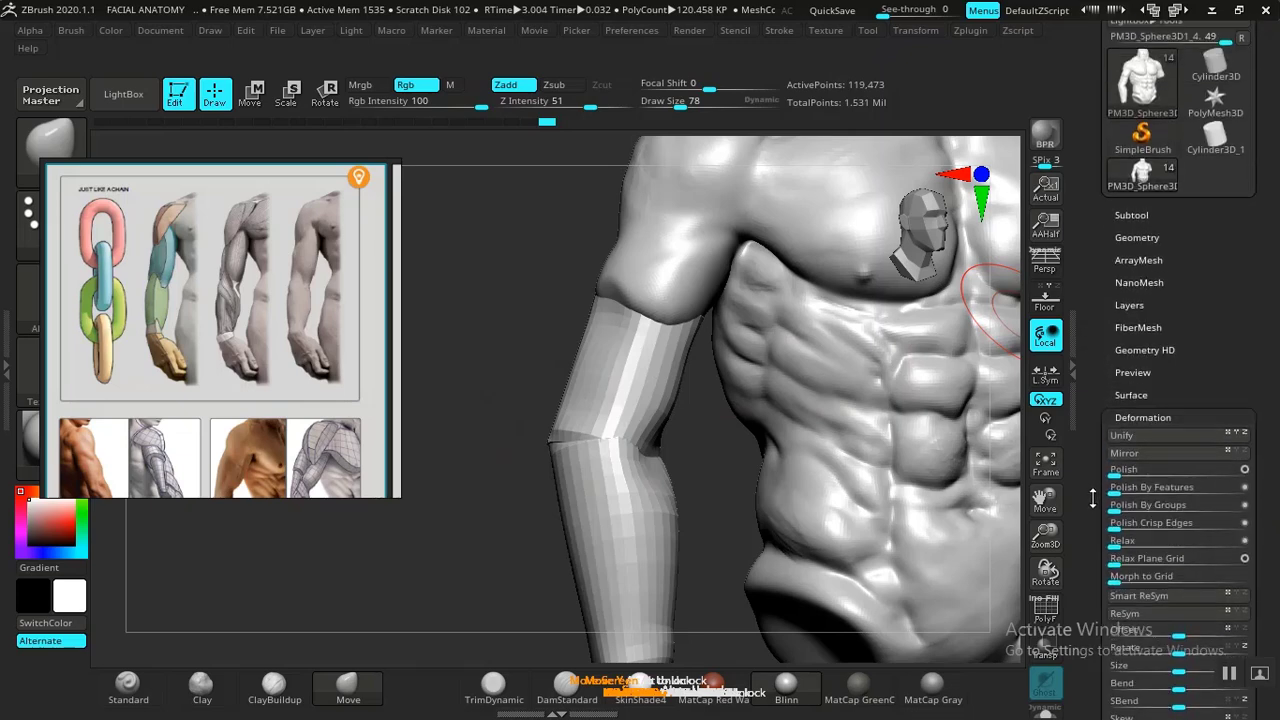
click(1125, 237)
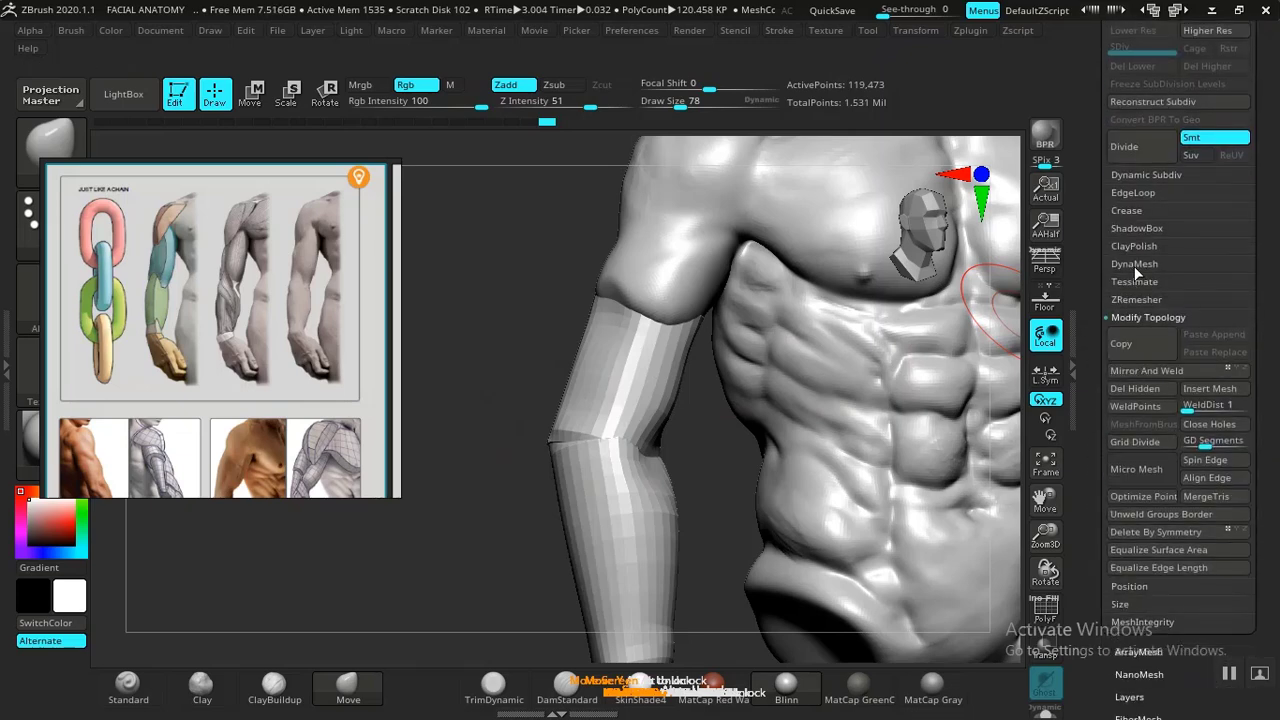
click(1141, 263)
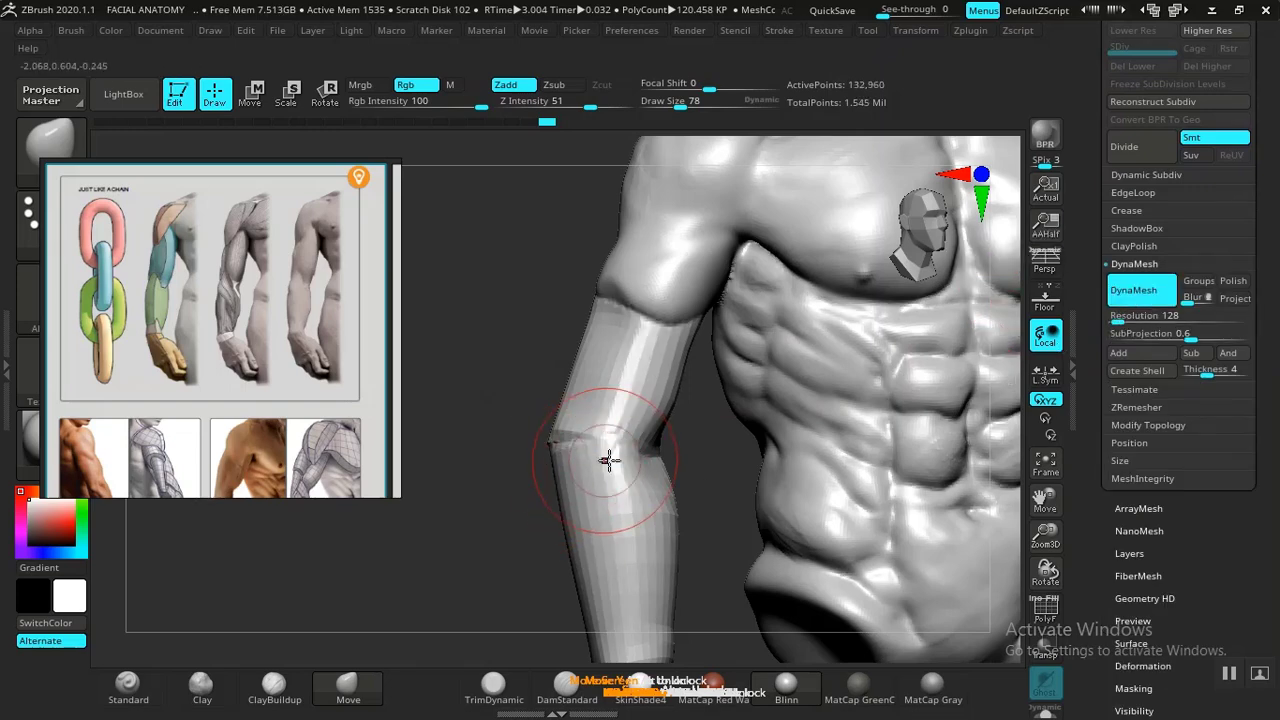
Smooth the seam between the shoulder and the upper arm.
shift+drag(512, 504, 520, 526)
alt+drag(468, 462, 446, 310)
alt+drag(549, 417, 603, 569)
alt+drag(527, 480, 545, 615)
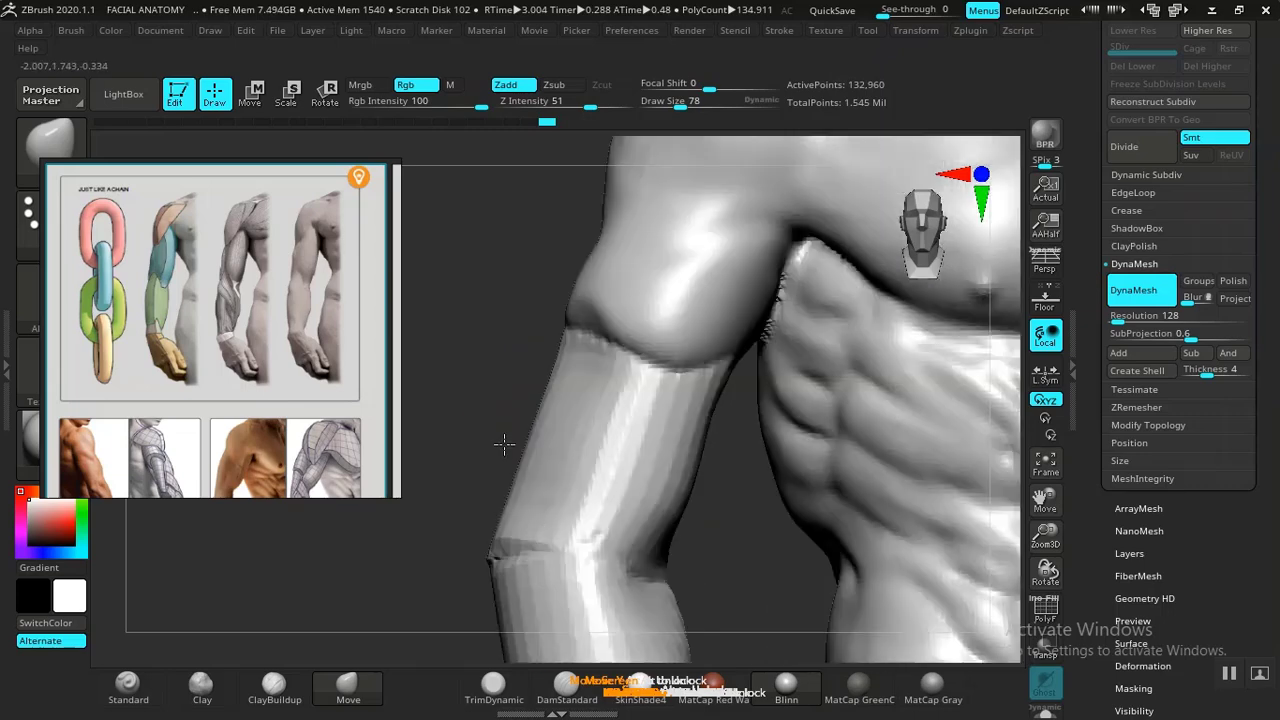
alt+drag(503, 362, 538, 434)
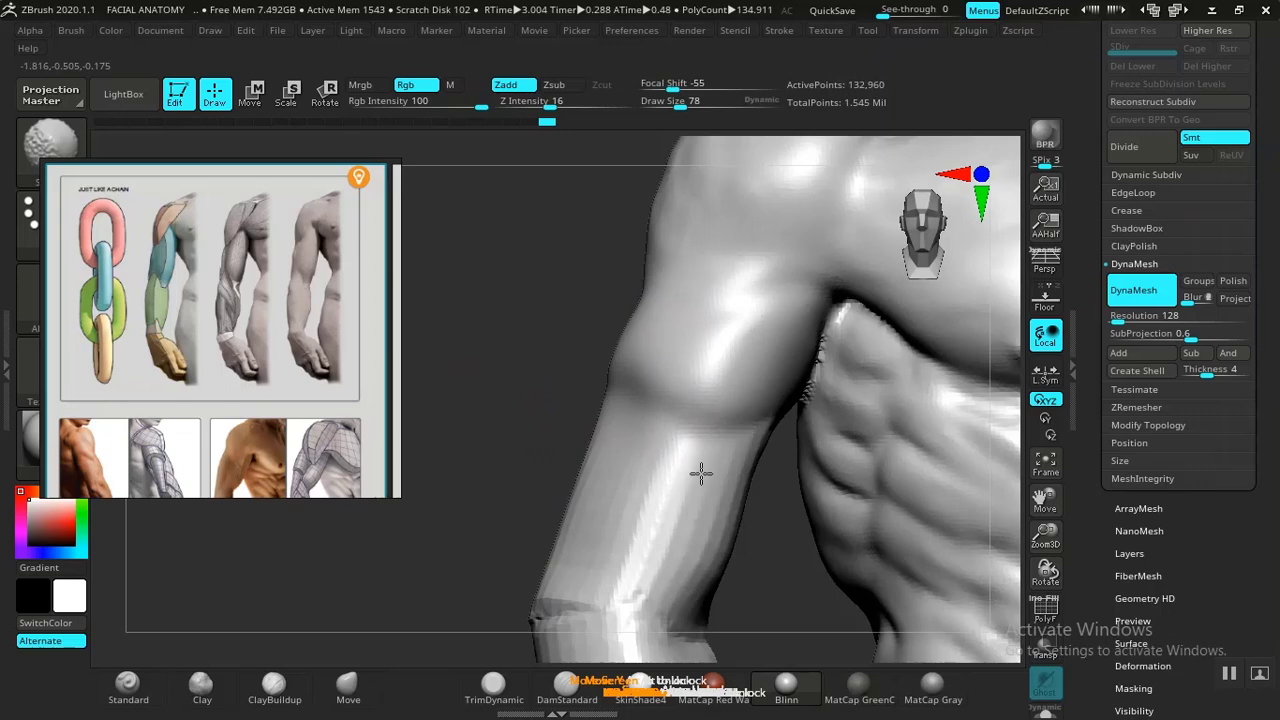
Switch to the Move brush and smooth the seam between the upper arm and forearm at the elbow.
key(b)
key(m)
key(v)
alt+drag(557, 477, 505, 305)
drag(613, 507, 728, 467)
shift+drag(897, 460, 803, 489)
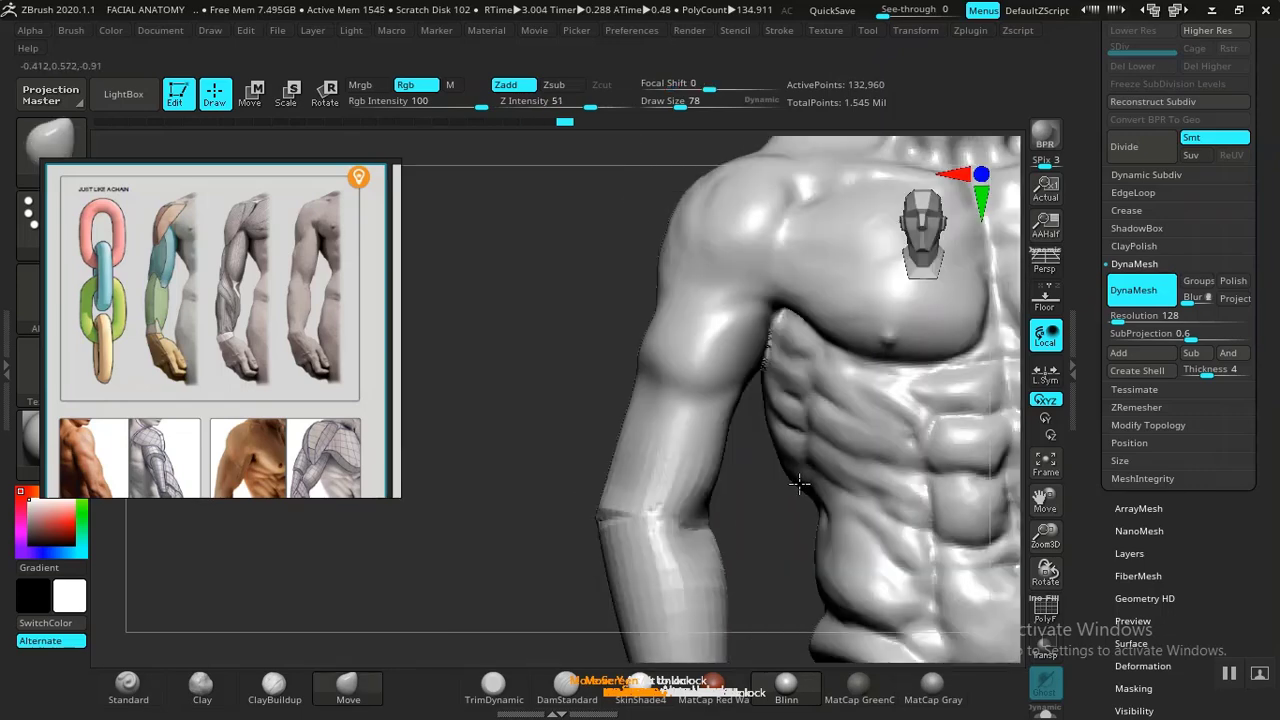
mouse_move(600, 377)
alt+mouse_down()
mouse_move(639, 432)
mouse_move(620, 366)
alt+mouse_up()
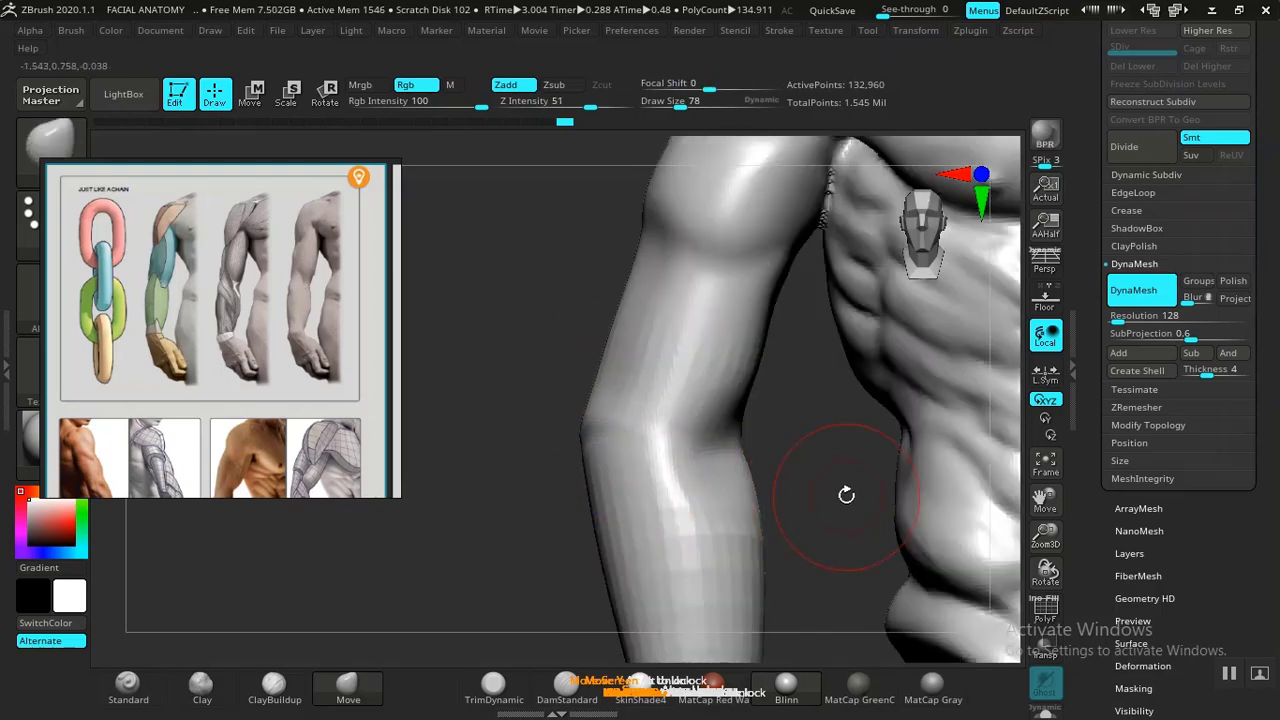
Smooth the seams at the shoulder and elbow on the back of the arm.
alt+drag(846, 491, 637, 451)
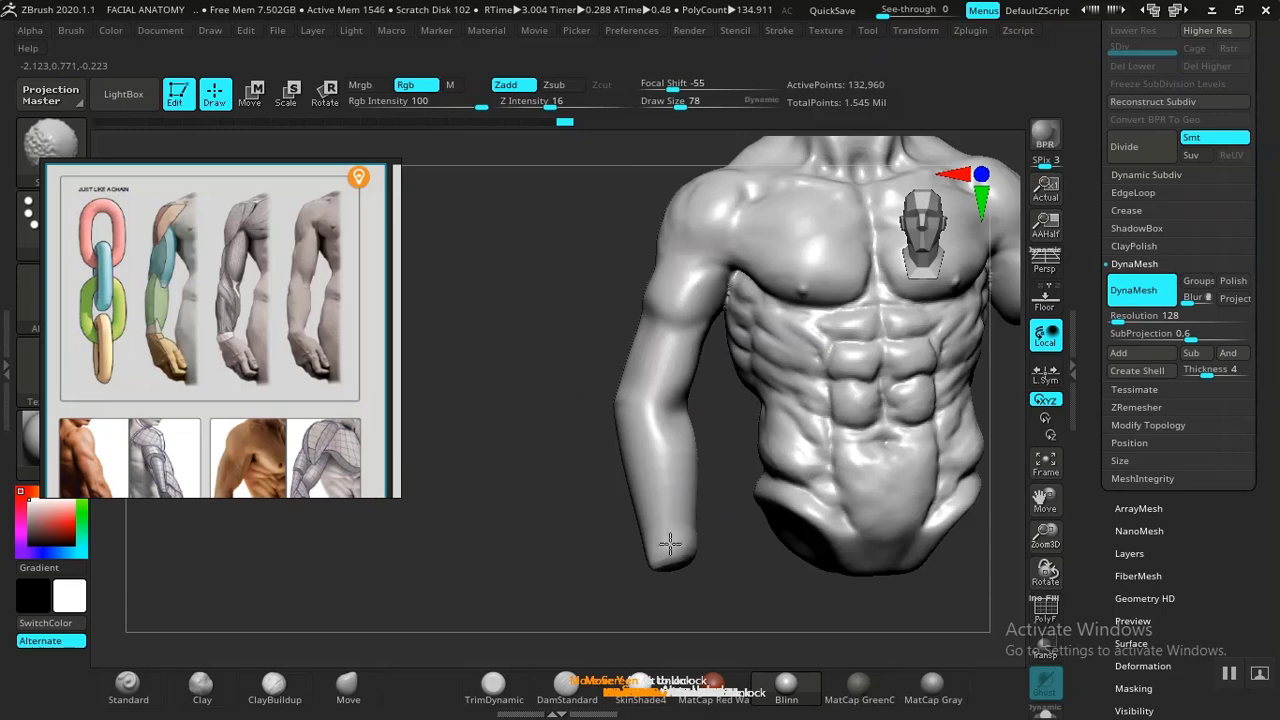
mouse_move(604, 545)
mouse_down()
mouse_move(729, 486)
mouse_move(709, 457)
mouse_move(809, 435)
mouse_up()
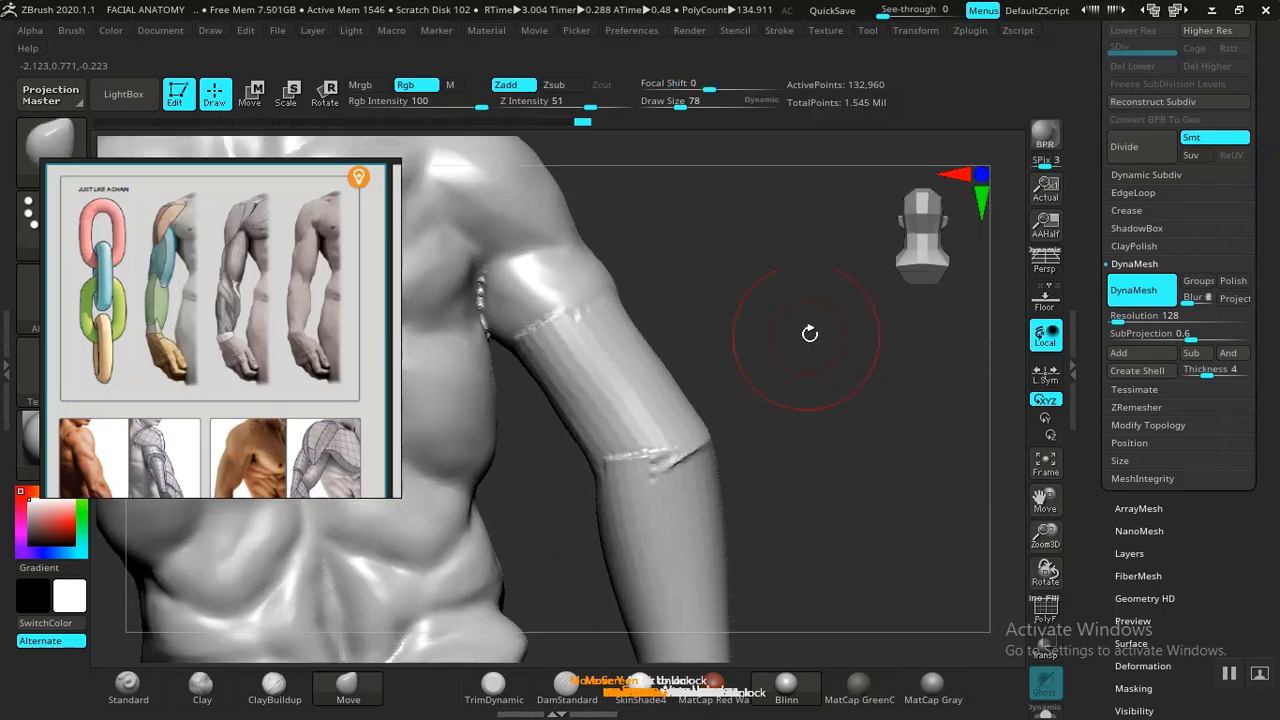
alt+drag(810, 334, 868, 455)
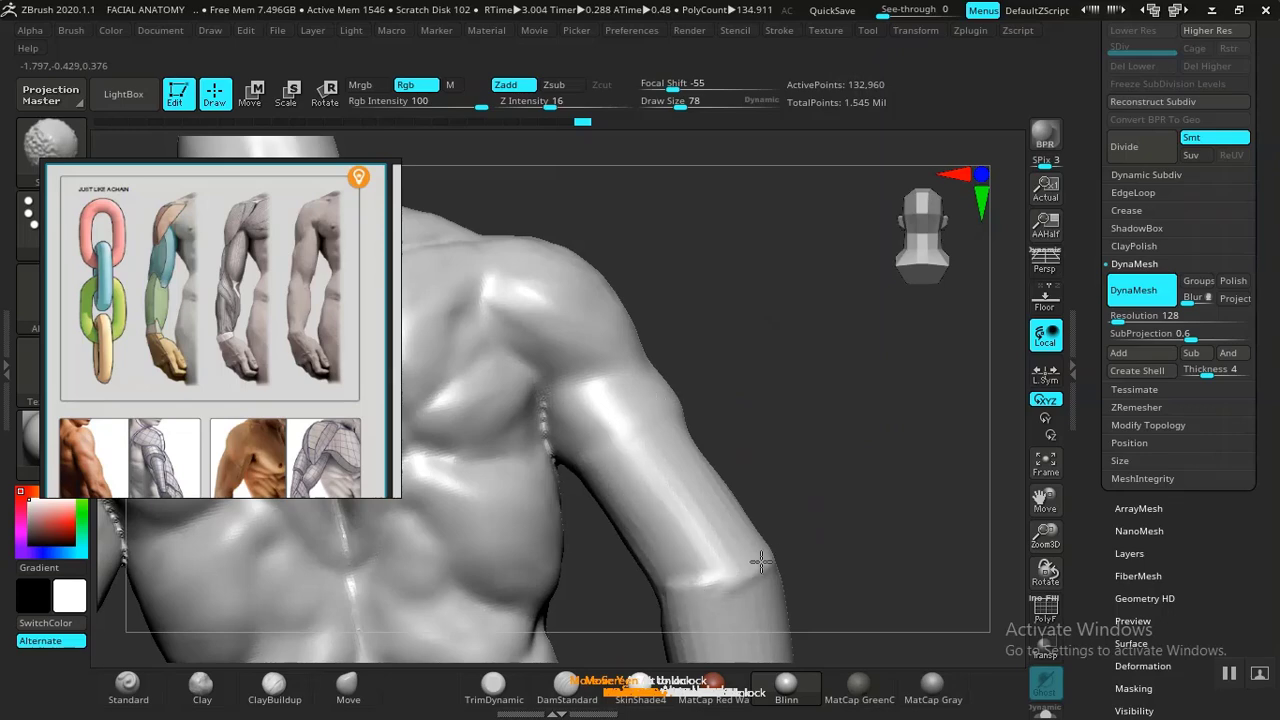
drag(814, 443, 814, 480)
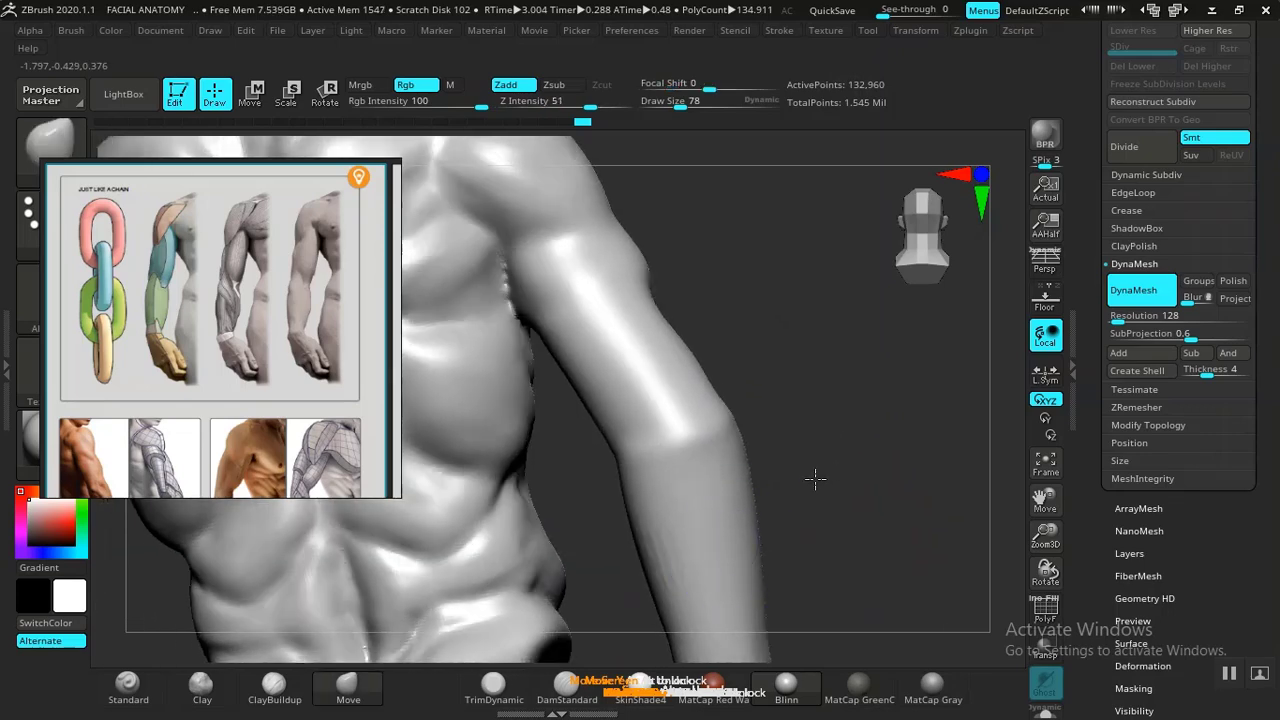
Smooth the back of the forearm down to its rounded lower end.
drag(844, 575, 766, 437)
key(shift)
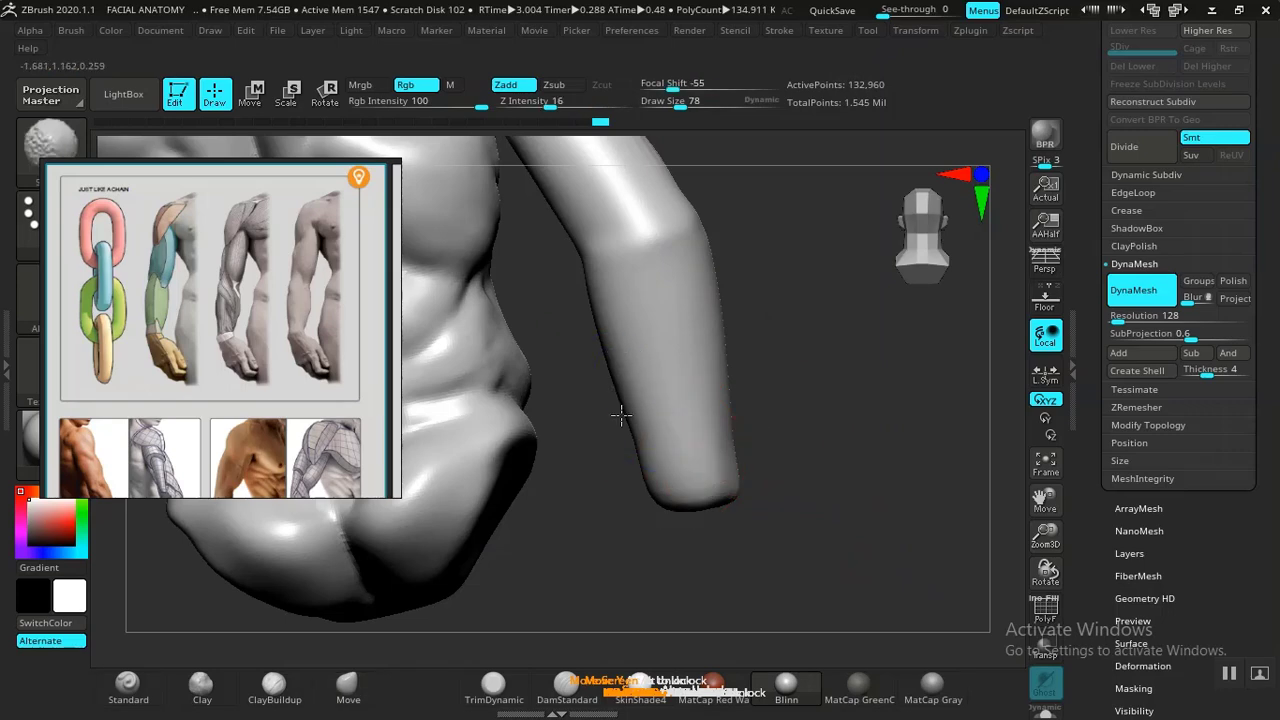
drag(846, 392, 674, 374)
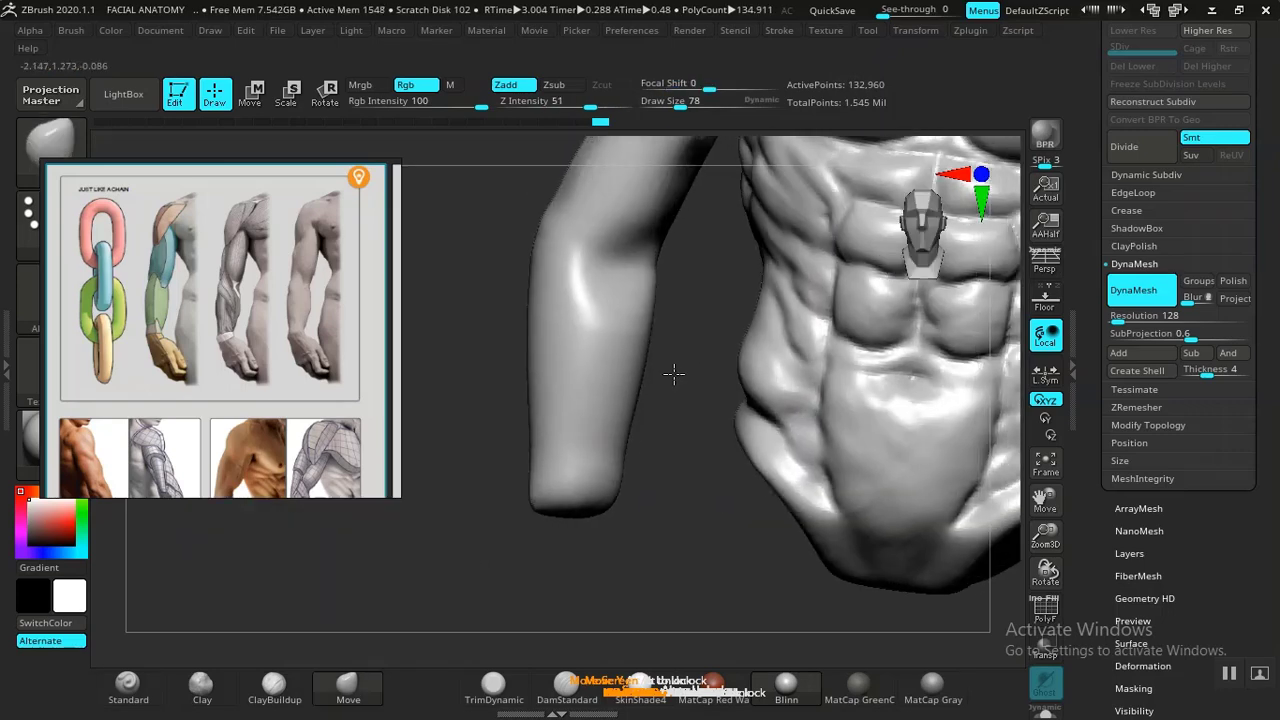
alt+drag(673, 543, 668, 700)
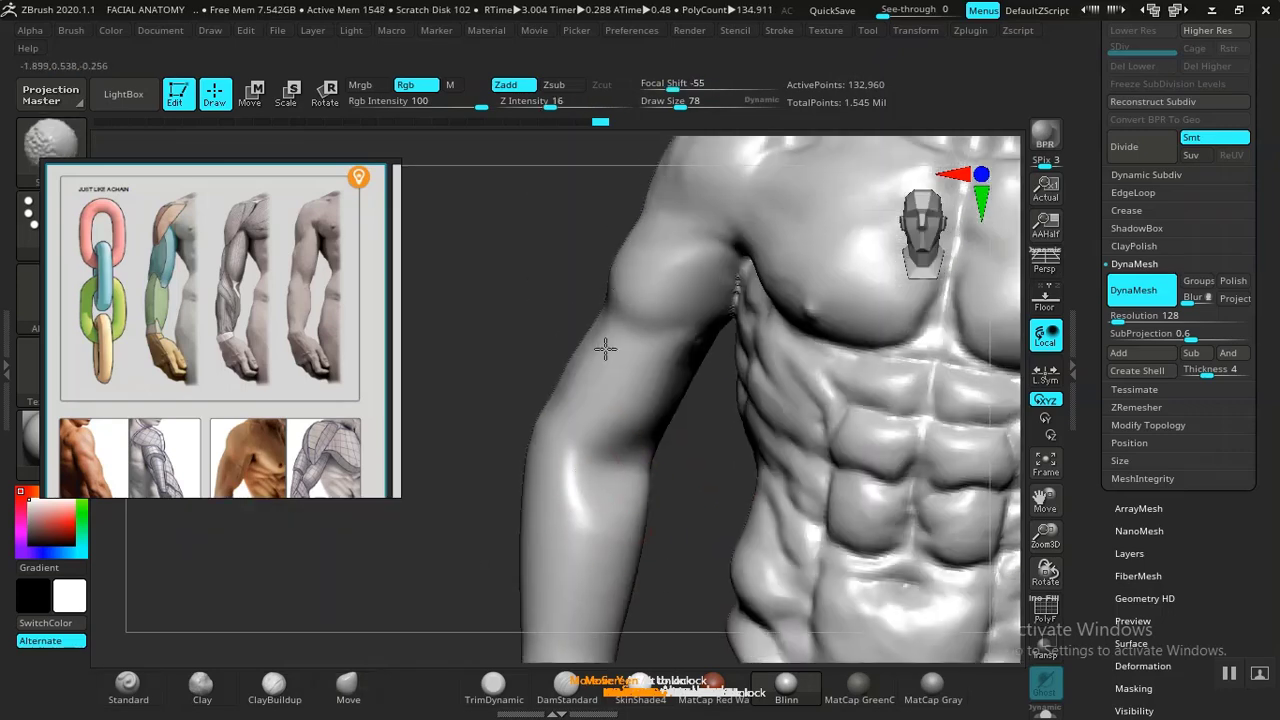
Raise the Smooth brush intensity to 100 and blend the shoulder, upper arm and forearm from the front.
shift+drag(608, 95, 559, 102)
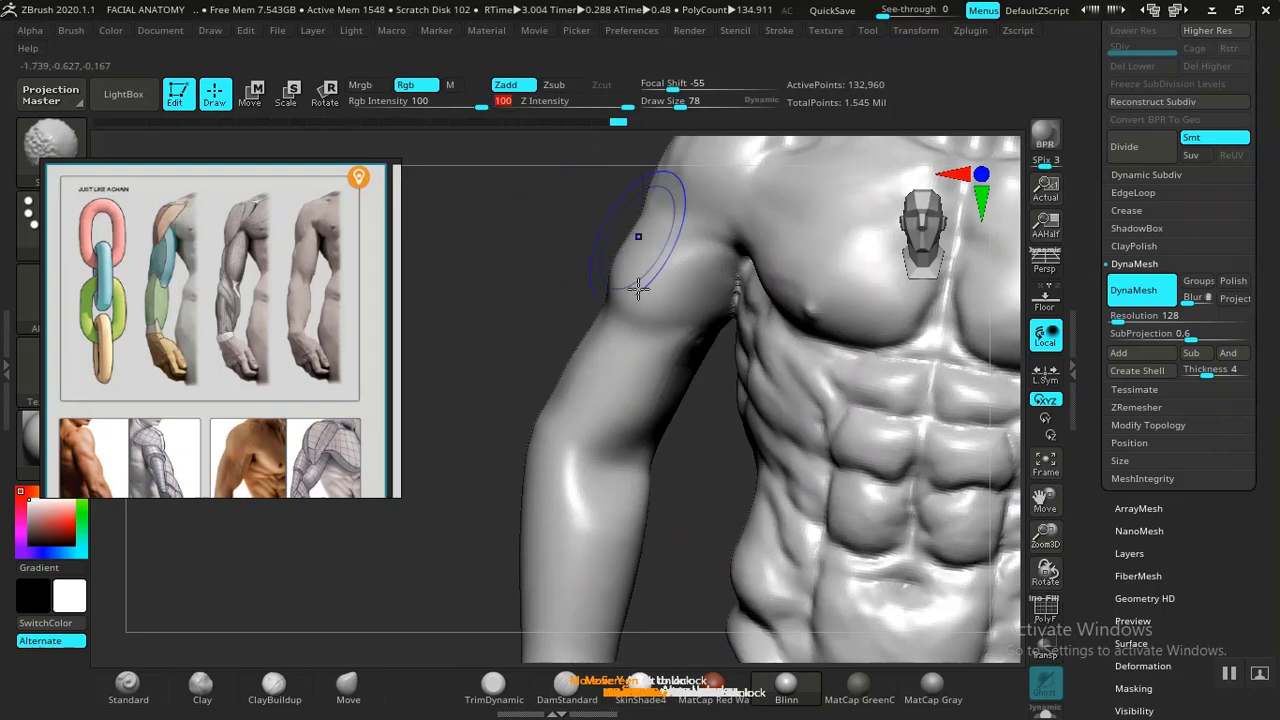
alt+drag(697, 492, 704, 608)
drag(701, 526, 729, 517)
key(shift)
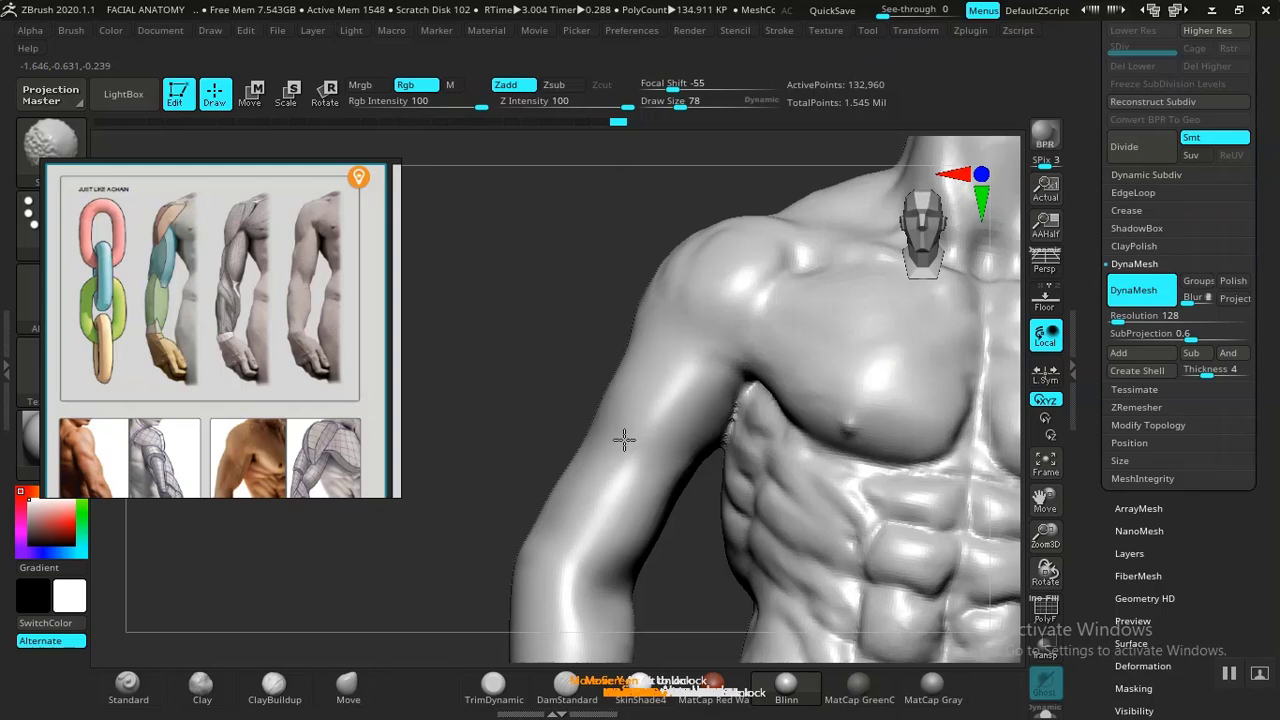
shift+drag(624, 440, 606, 466)
alt+drag(684, 484, 681, 268)
shift+drag(543, 383, 515, 396)
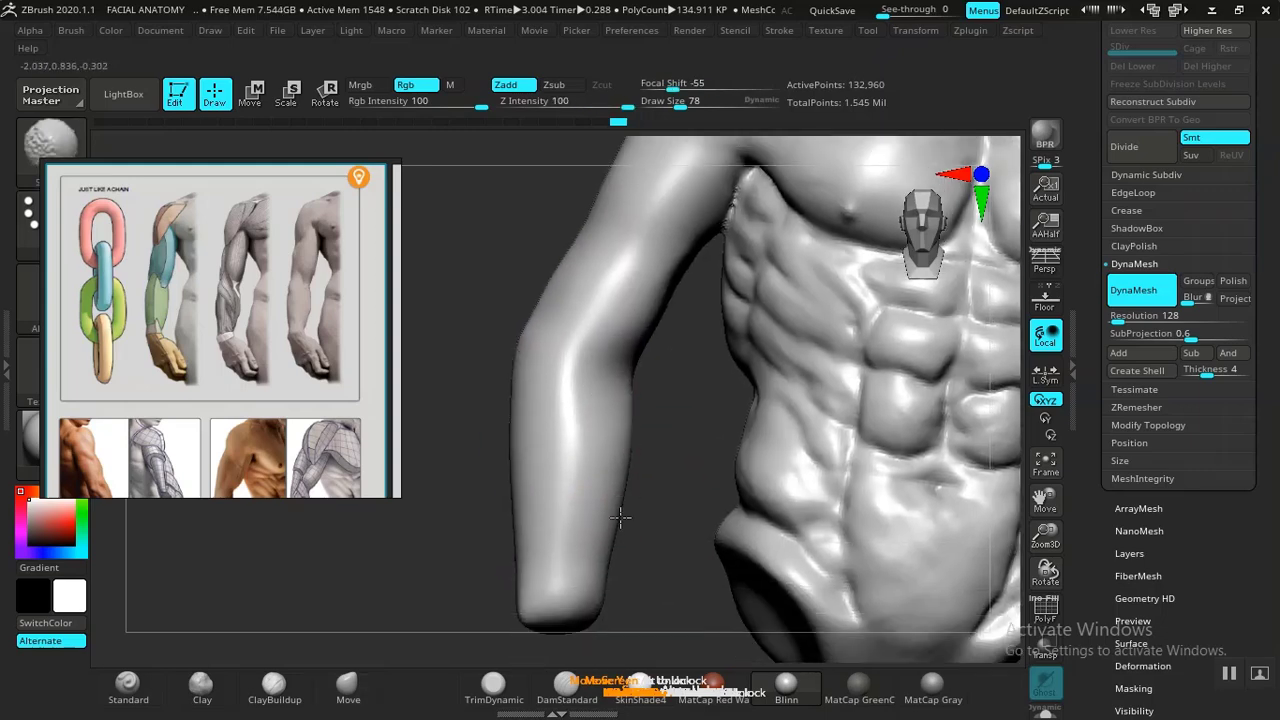
Refine the elbow surface from the back and check the arm silhouette from the front and side.
mouse_move(692, 497)
mouse_down()
mouse_move(811, 486)
mouse_move(785, 504)
mouse_up()
mouse_move(785, 504)
alt+mouse_down()
mouse_move(635, 381)
mouse_move(803, 423)
mouse_move(831, 480)
mouse_move(806, 497)
mouse_move(705, 494)
alt+mouse_up()
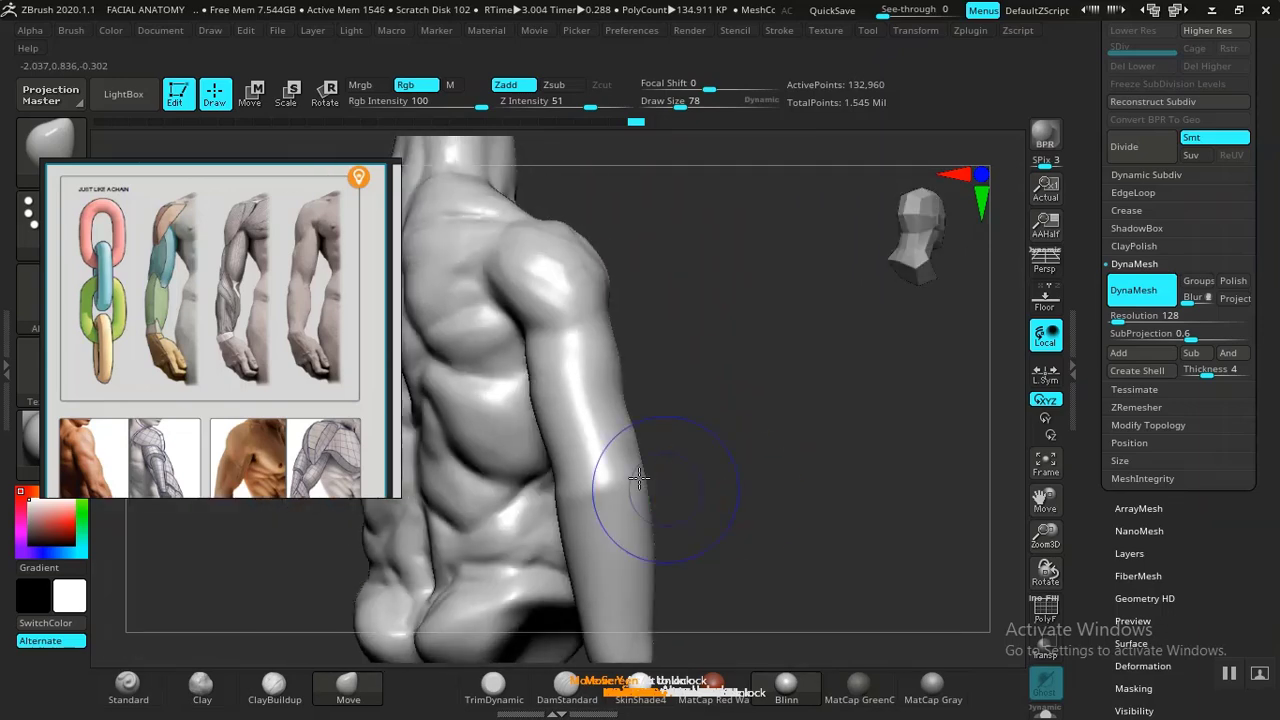
mouse_move(806, 446)
mouse_down()
mouse_move(723, 463)
mouse_move(650, 425)
mouse_move(580, 329)
mouse_move(589, 363)
mouse_move(560, 383)
mouse_move(498, 271)
mouse_up()
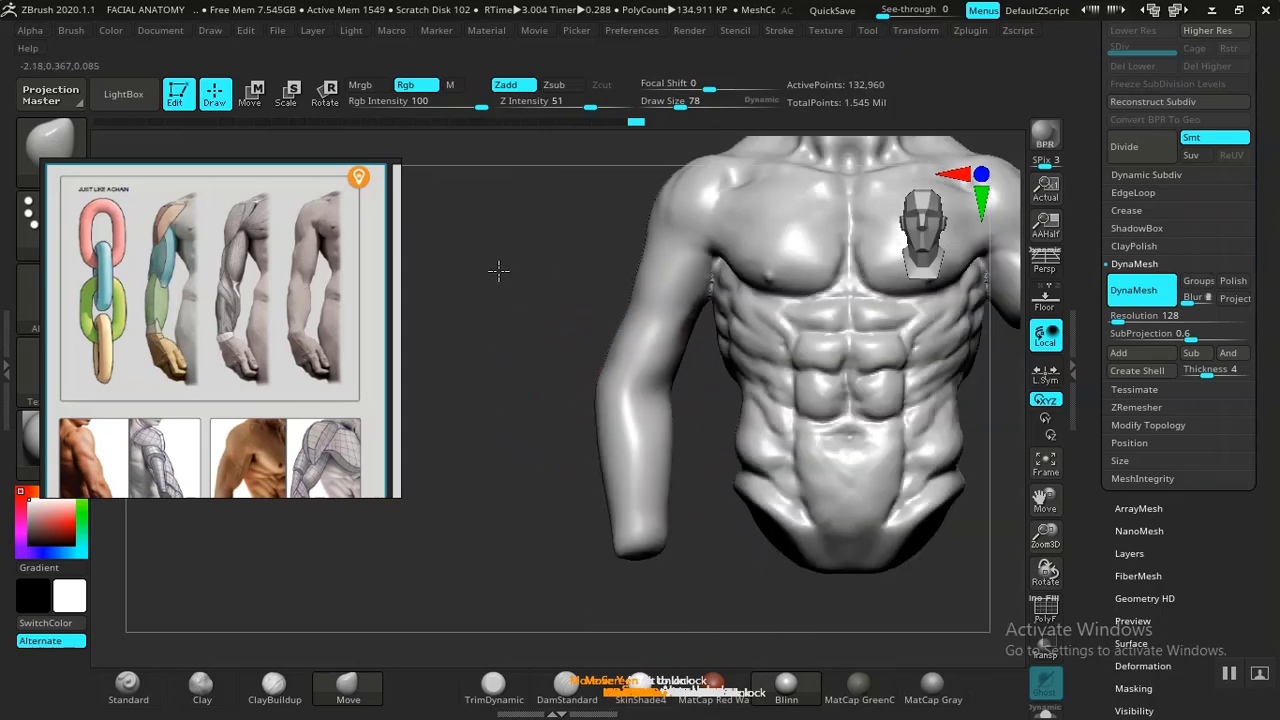
drag(551, 386, 694, 409)
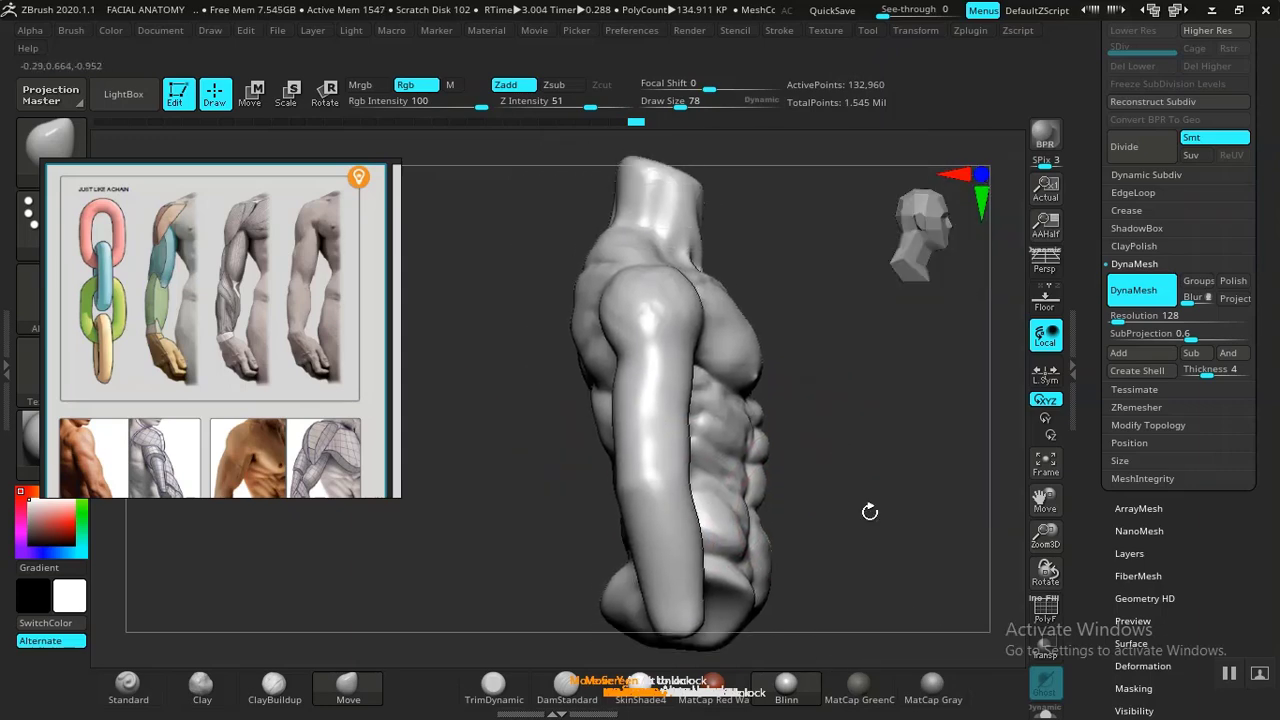
drag(869, 511, 533, 403)
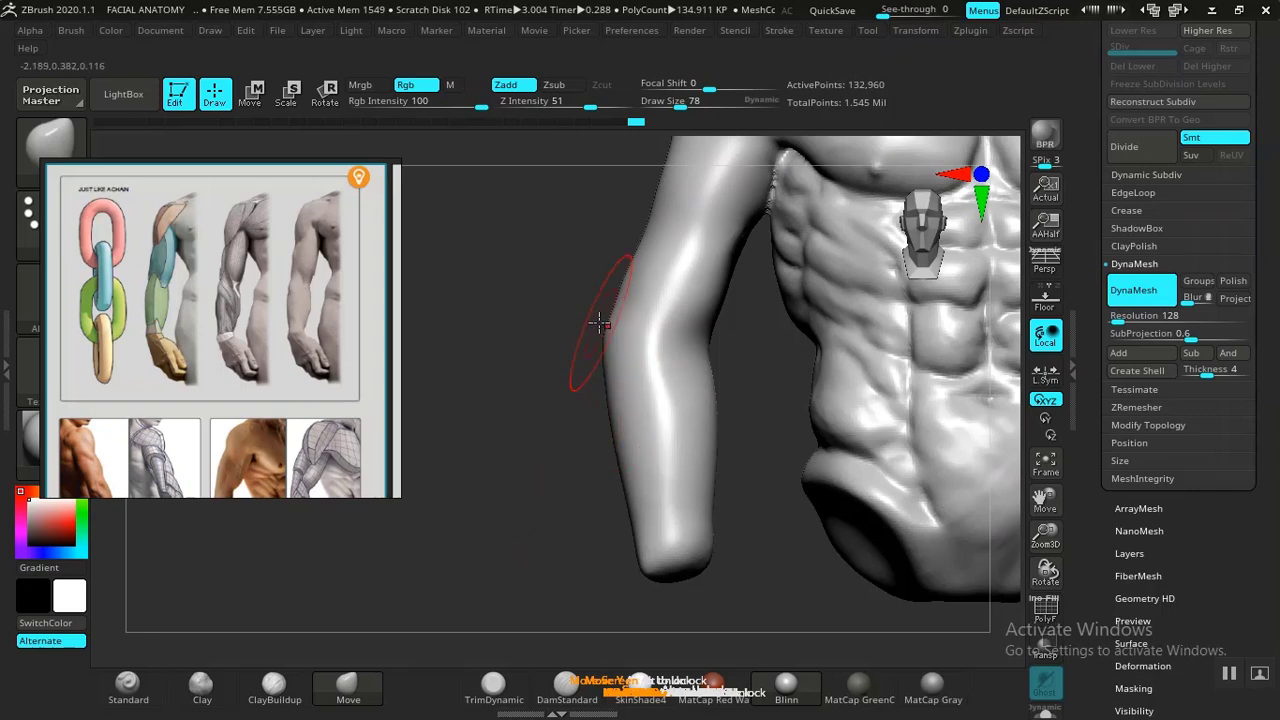
Mask the elbow area, blur the mask edge and invert it to leave only the elbow section editable.
key(ctrl)
key(ctrl)
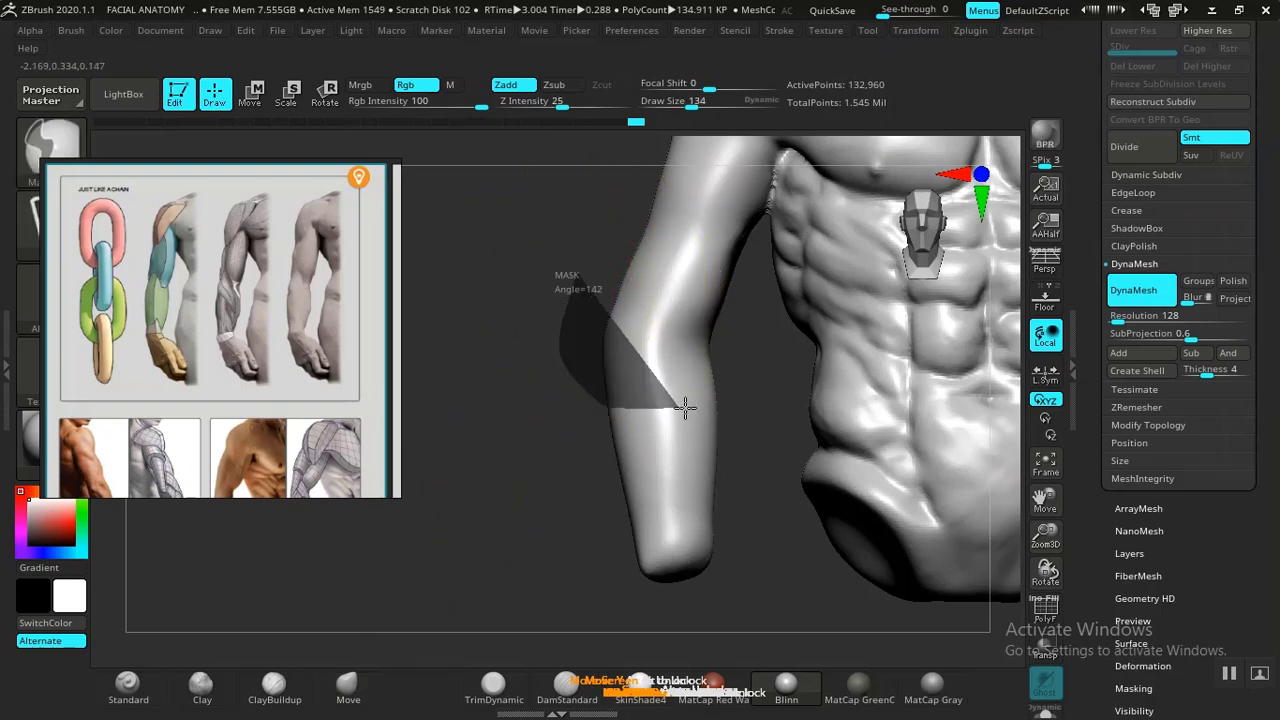
ctrl+drag(773, 313, 740, 275)
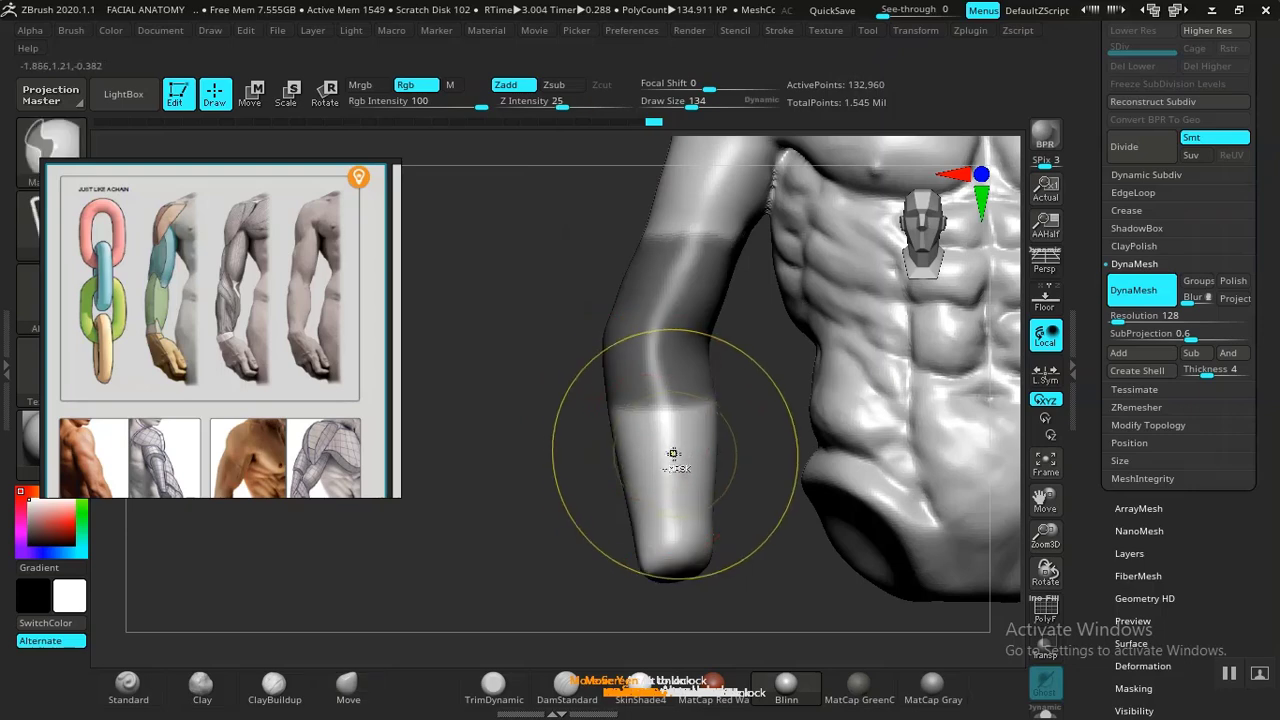
ctrl+drag(562, 450, 557, 446)
ctrl+click(577, 414)
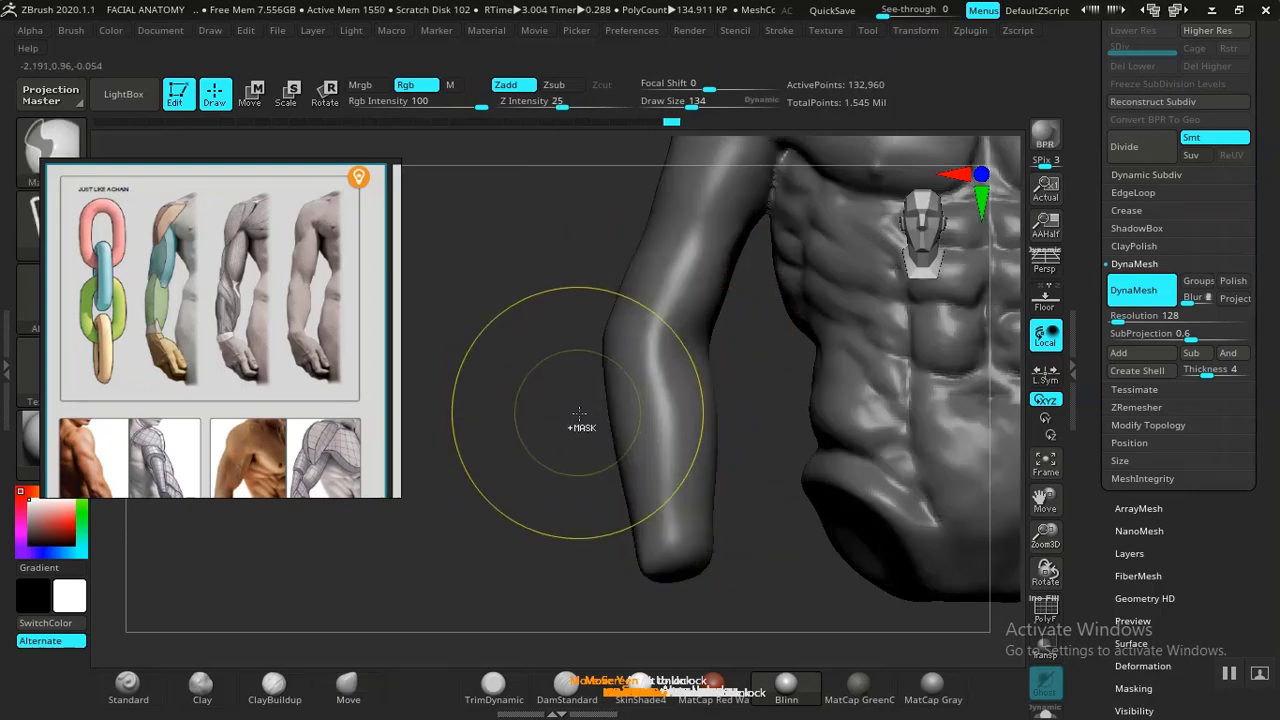
ctrl+click(583, 413)
ctrl+click(578, 414)
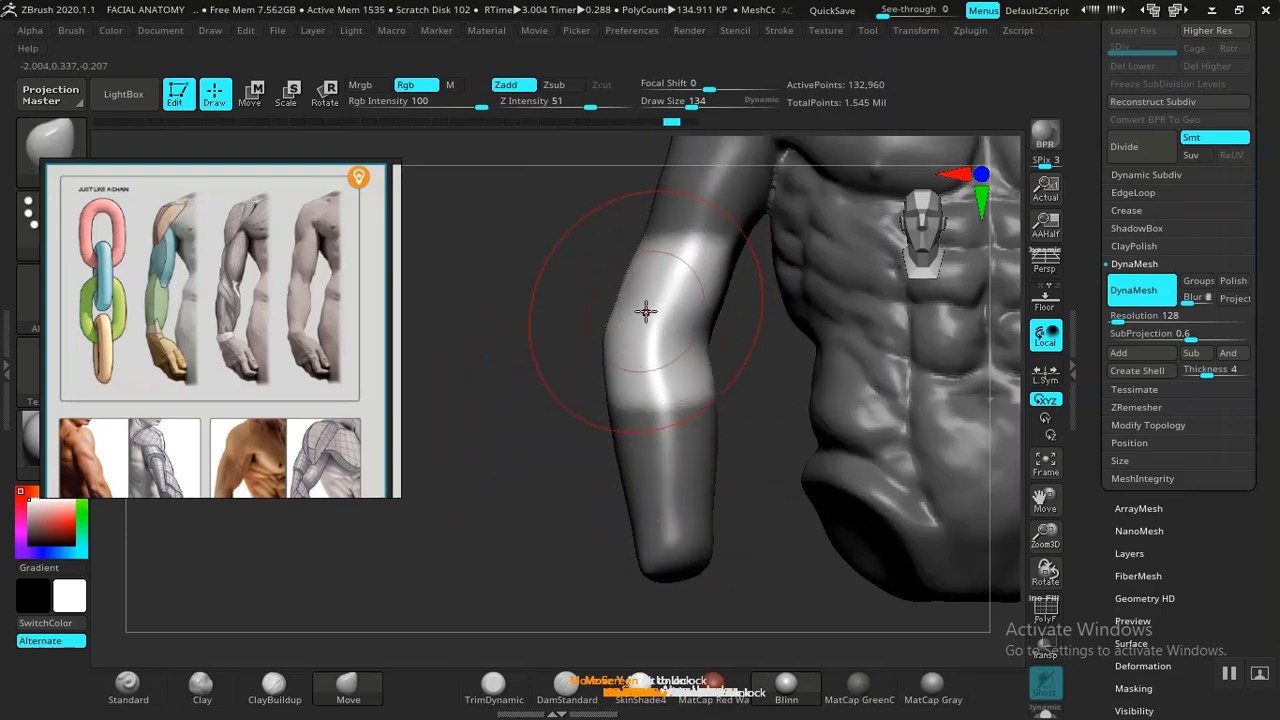
Try to raise the unmasked elbow section with the Move gizmo, and clear the mask.
key(w)
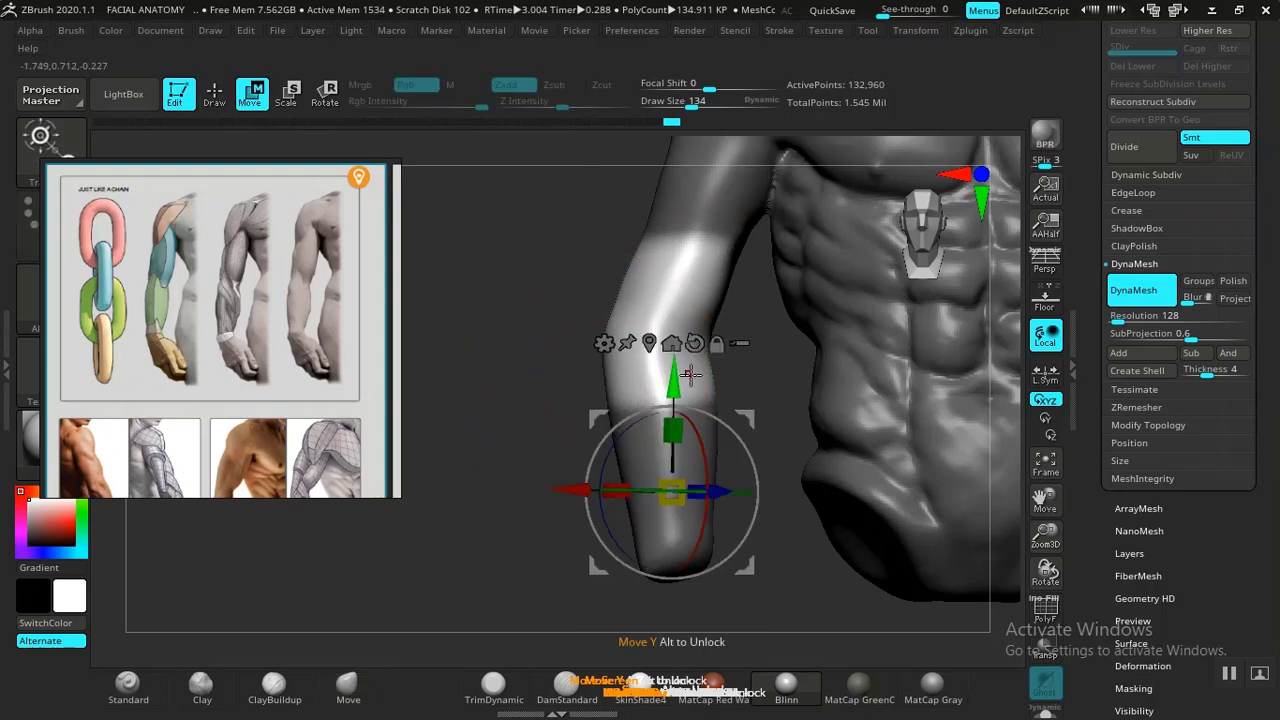
drag(680, 372, 686, 350)
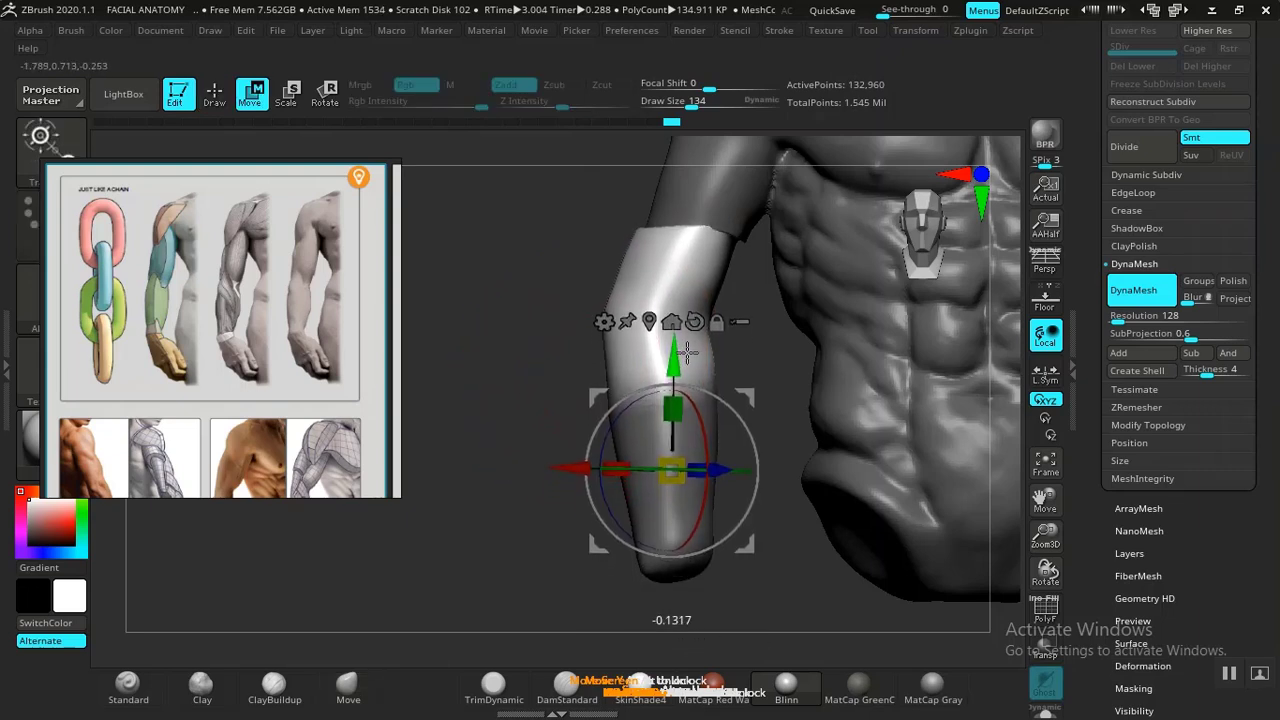
key(q)
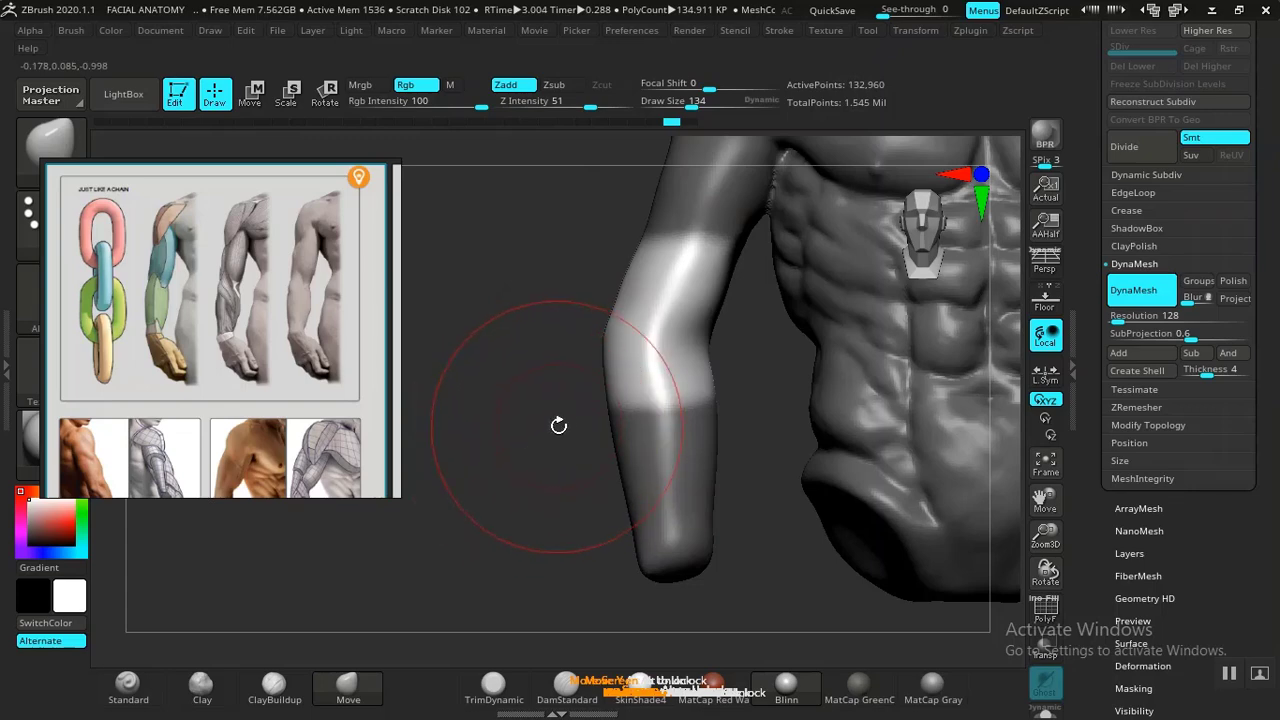
drag(558, 426, 658, 346)
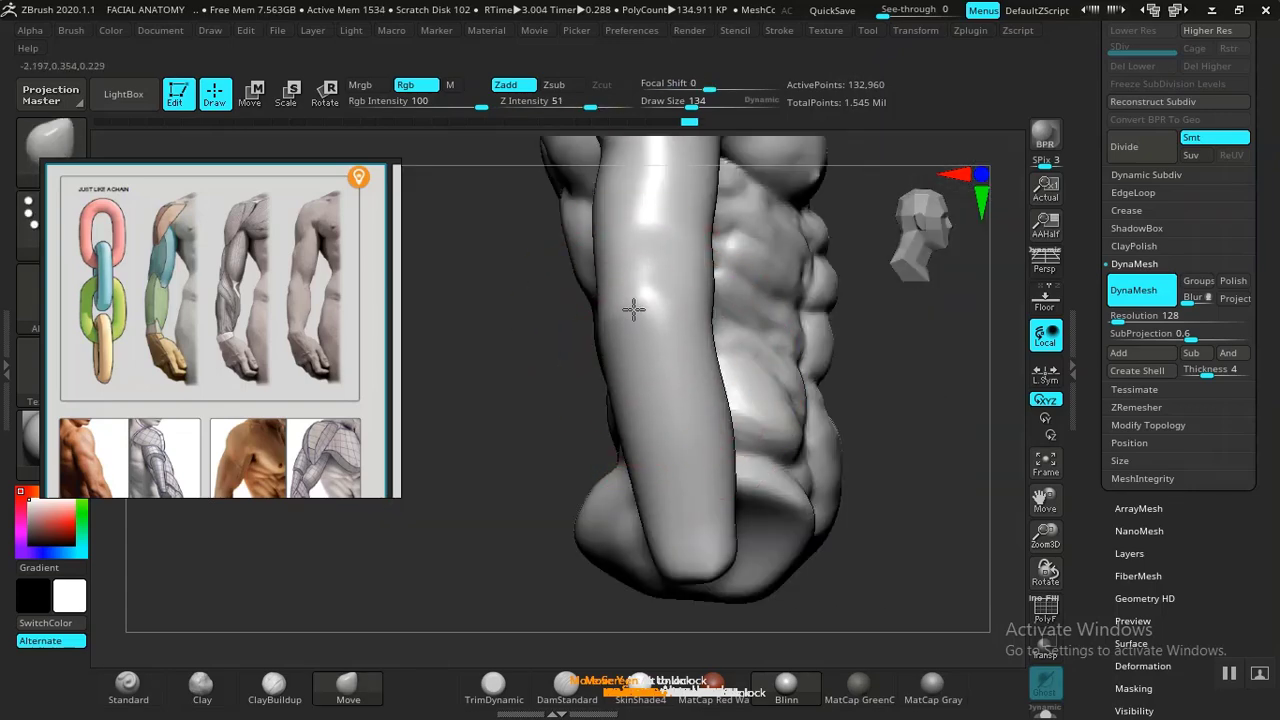
Select the Move brush and refine and smooth the outer upper-arm contour between the deltoid and elbow.
right_drag(626, 303, 794, 535)
mouse_move(794, 535)
right_down()
mouse_move(620, 446)
mouse_move(623, 431)
mouse_move(671, 411)
right_up()
key(b)
key(m)
key(v)
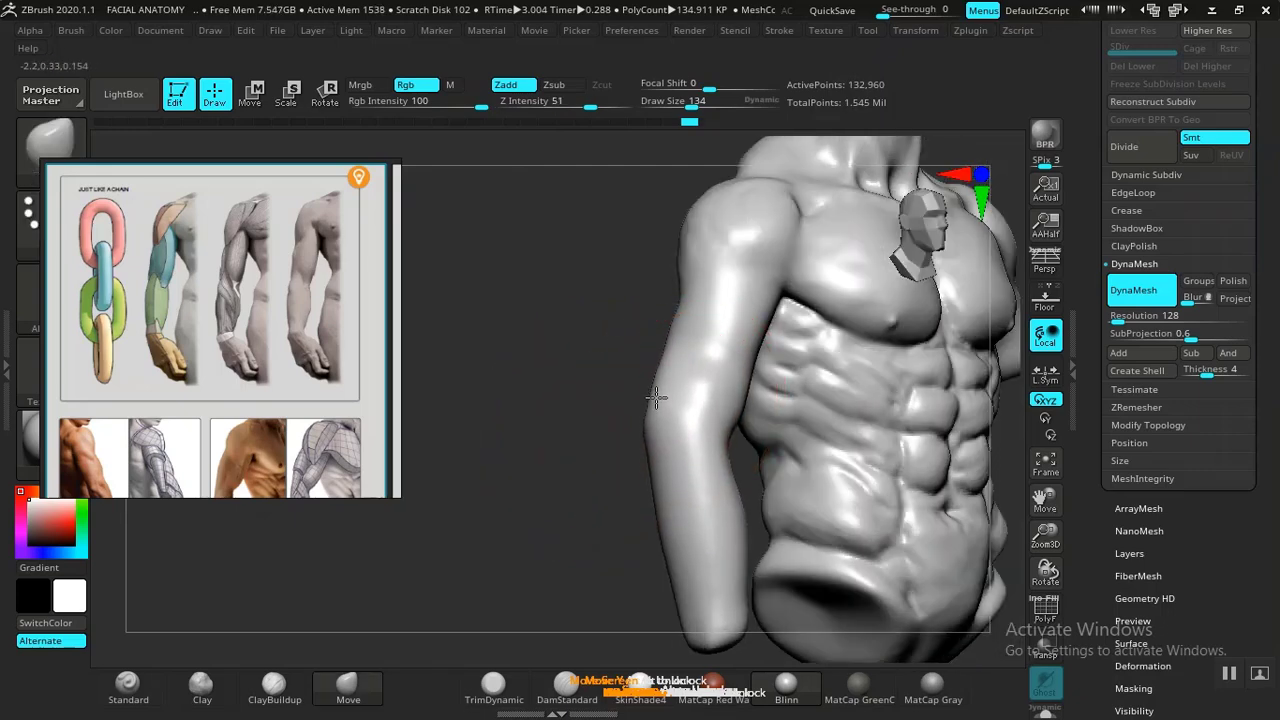
mouse_move(594, 521)
right_down()
mouse_move(729, 506)
mouse_move(586, 531)
mouse_move(550, 508)
mouse_move(557, 523)
mouse_move(692, 335)
right_up()
right_drag(654, 404, 659, 390)
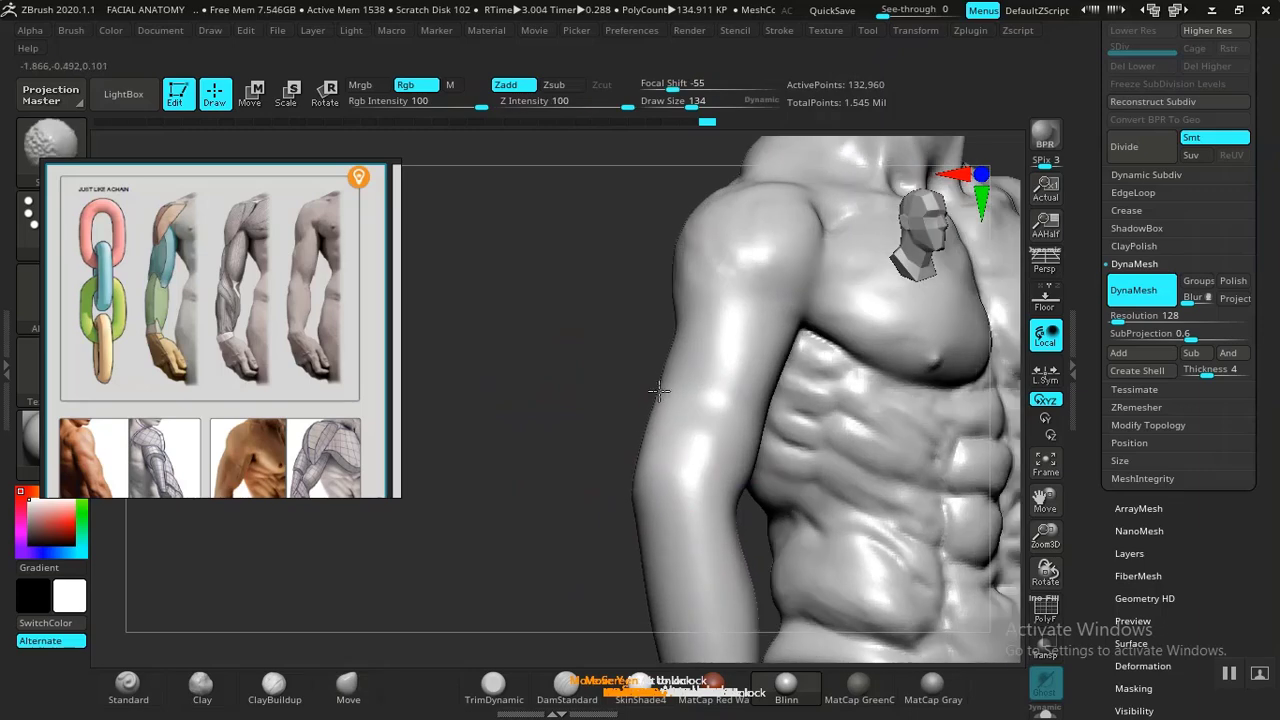
Examine the arm's shape from the back, below and the side against the anatomy reference.
mouse_move(571, 491)
ctrl+right_down()
mouse_move(594, 477)
mouse_move(563, 497)
mouse_move(545, 460)
mouse_move(537, 506)
ctrl+right_up()
alt+right_drag(529, 444, 550, 487)
right_drag(550, 487, 657, 486)
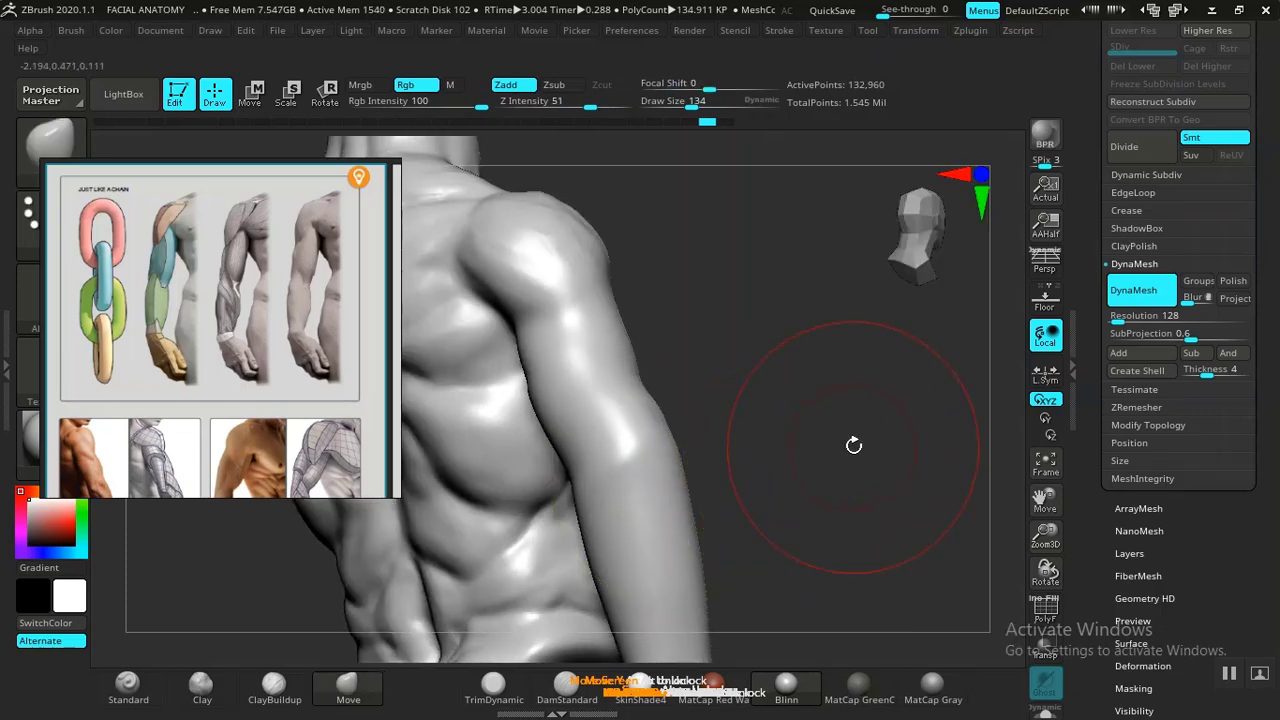
right_drag(853, 444, 711, 471)
right_drag(570, 428, 711, 376)
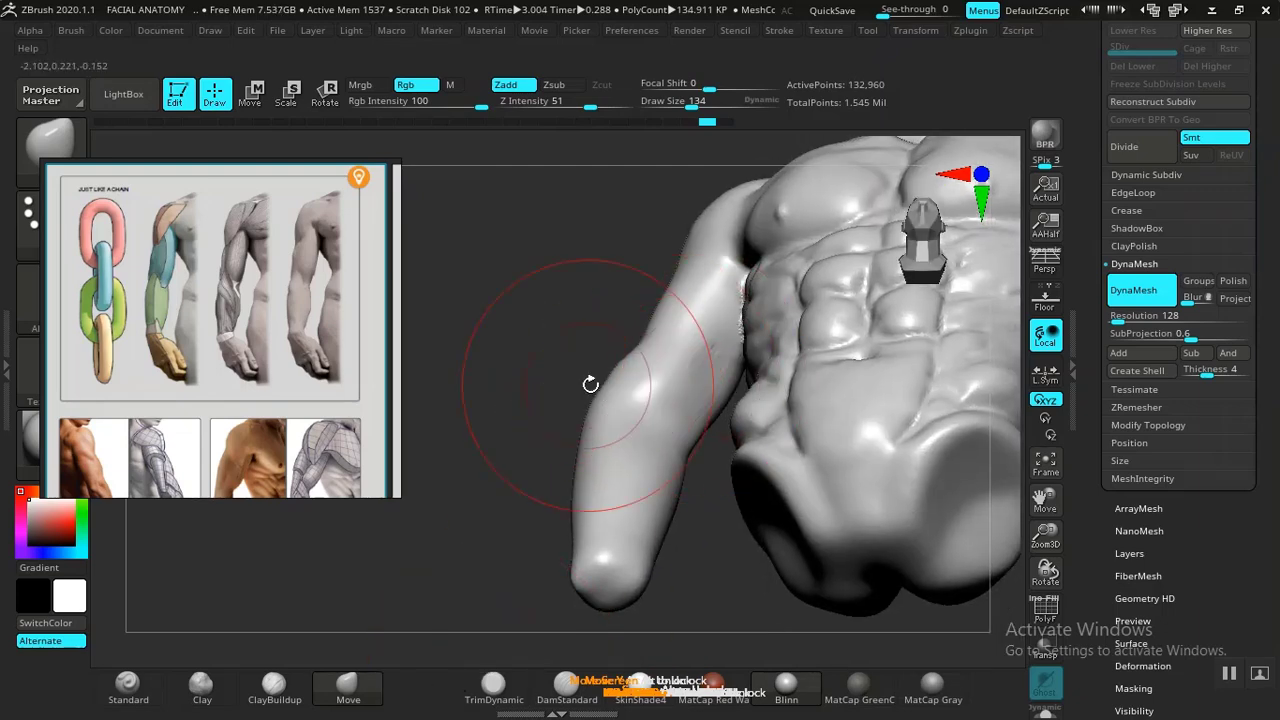
right_drag(594, 393, 694, 449)
right_drag(786, 466, 706, 449)
right_drag(557, 466, 433, 662)
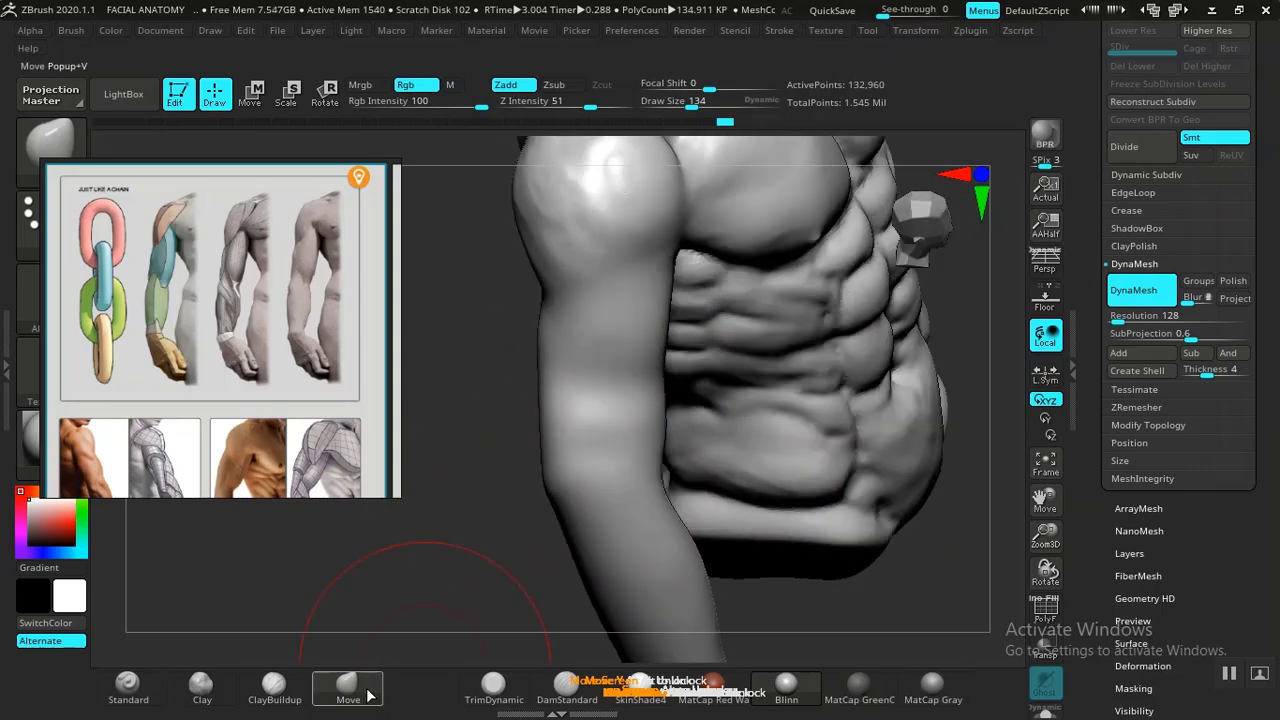
Build up volume on the side of the upper arm with ClayBuildup and smooth the strokes.
click(288, 683)
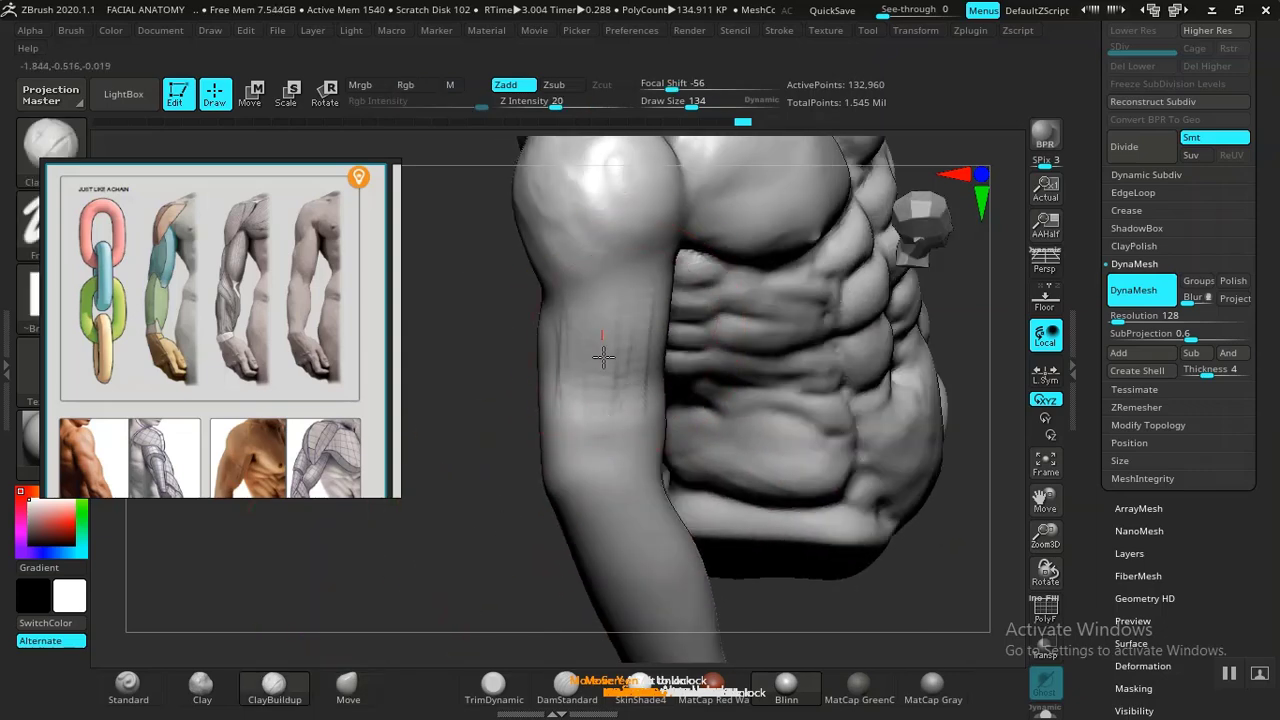
shift+drag(618, 440, 645, 346)
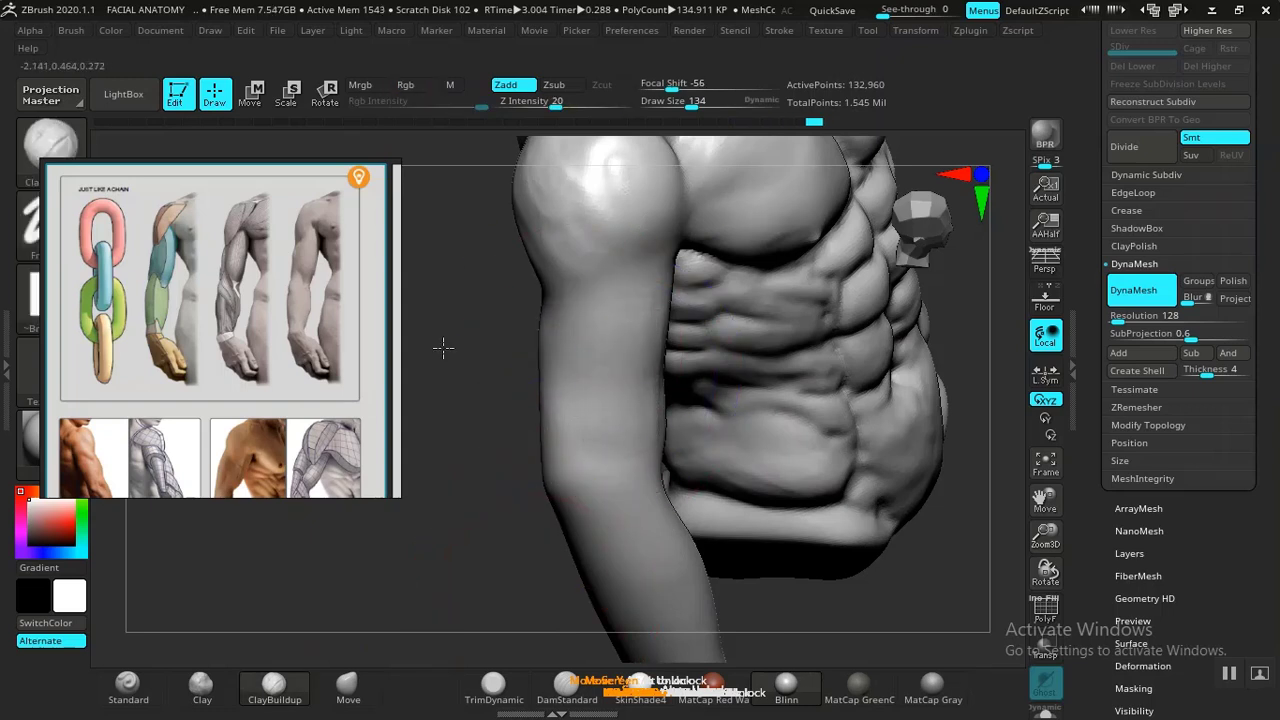
ctrl+right_drag(443, 346, 801, 455)
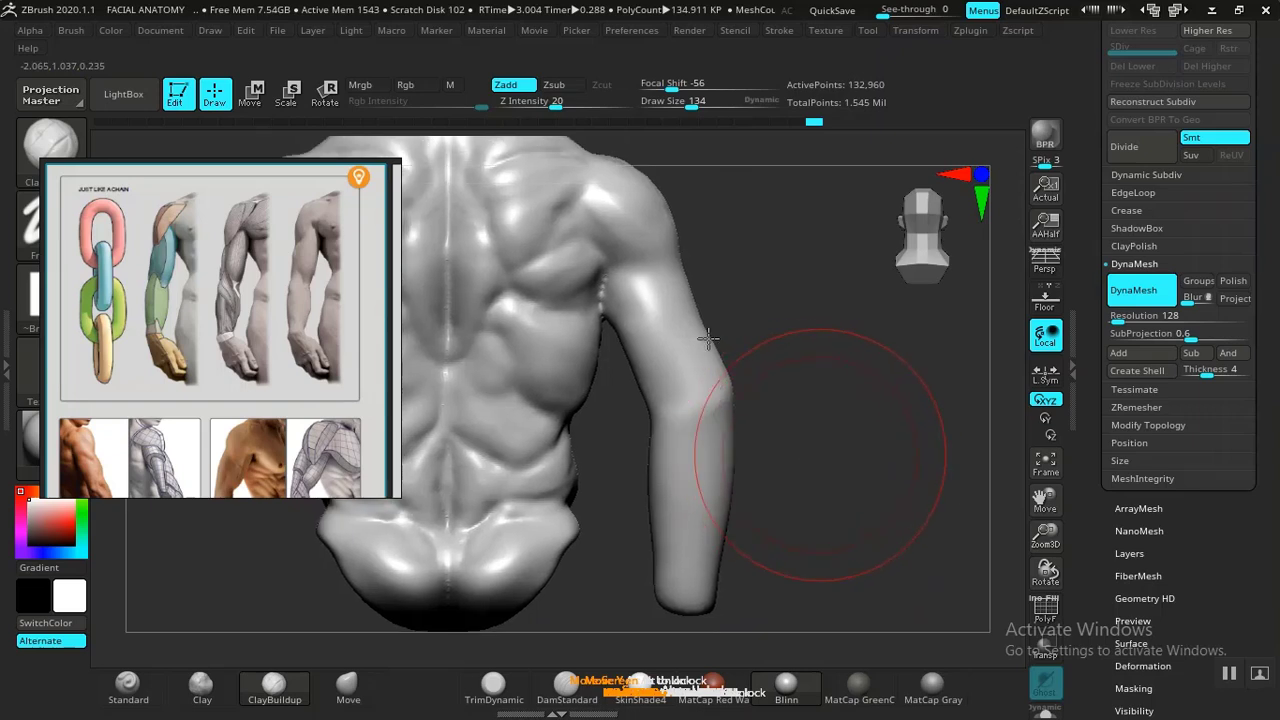
Mask the torso and shoulder from the back view, leaving the arm below the deltoid unmasked.
mouse_move(708, 339)
ctrl+right_down()
mouse_move(746, 369)
mouse_move(729, 386)
mouse_move(834, 437)
mouse_move(840, 383)
ctrl+right_up()
mouse_move(624, 542)
ctrl+mouse_down()
mouse_move(844, 552)
mouse_move(844, 348)
mouse_move(785, 232)
mouse_move(704, 196)
mouse_move(655, 207)
mouse_move(606, 274)
ctrl+mouse_up()
ctrl+click(819, 390)
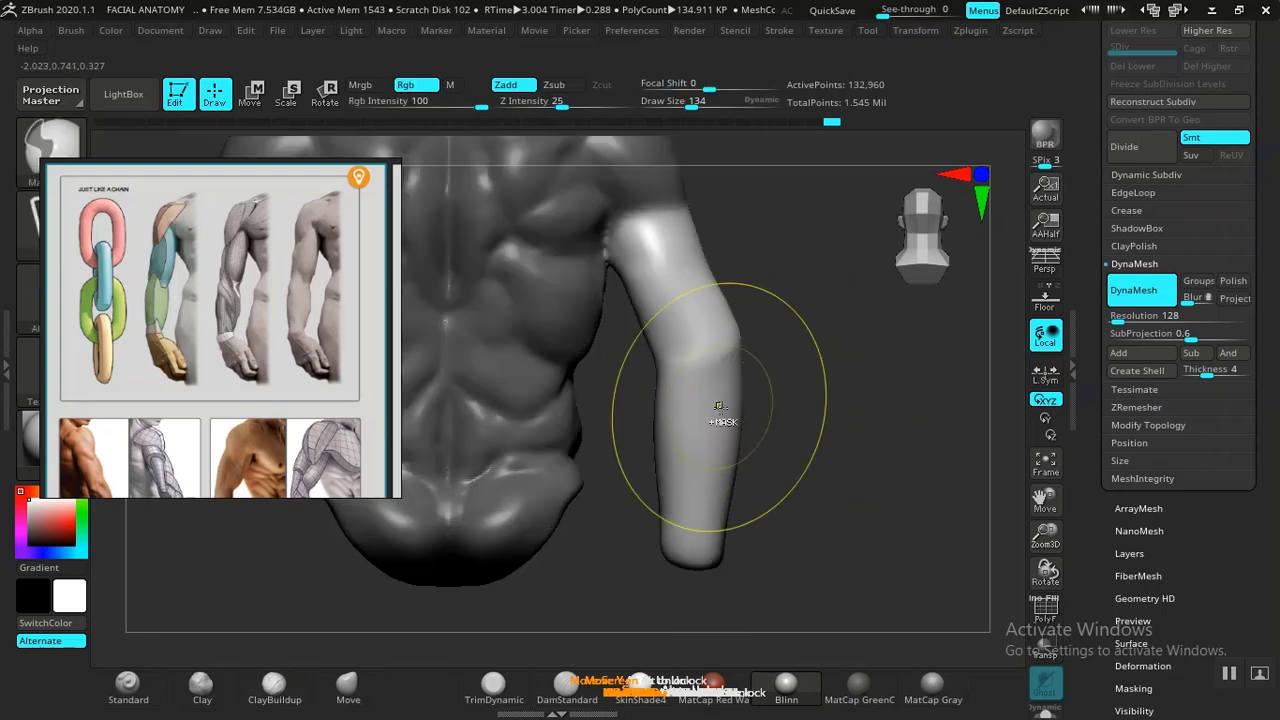
Place the gizmo pivot at the shoulder, rotate the unmasked arm slightly toward the body, and clear the mask.
key(w)
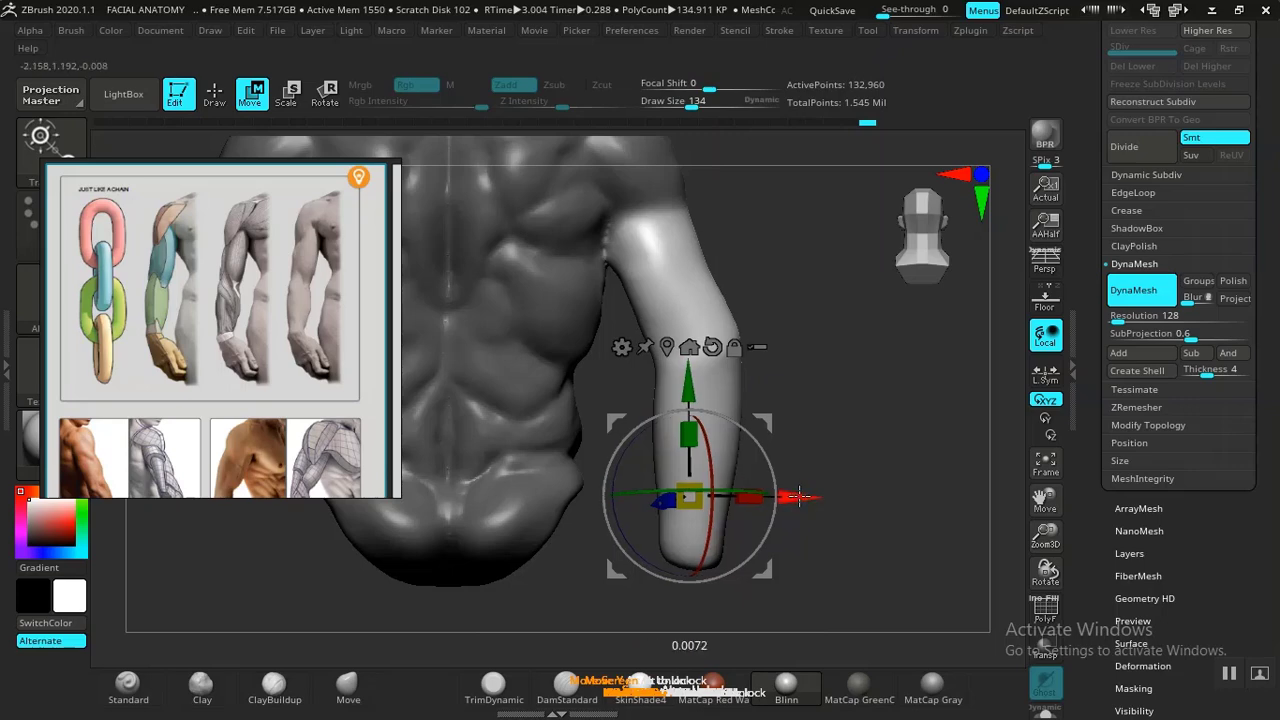
alt+drag(762, 427, 718, 138)
alt+drag(834, 306, 839, 473)
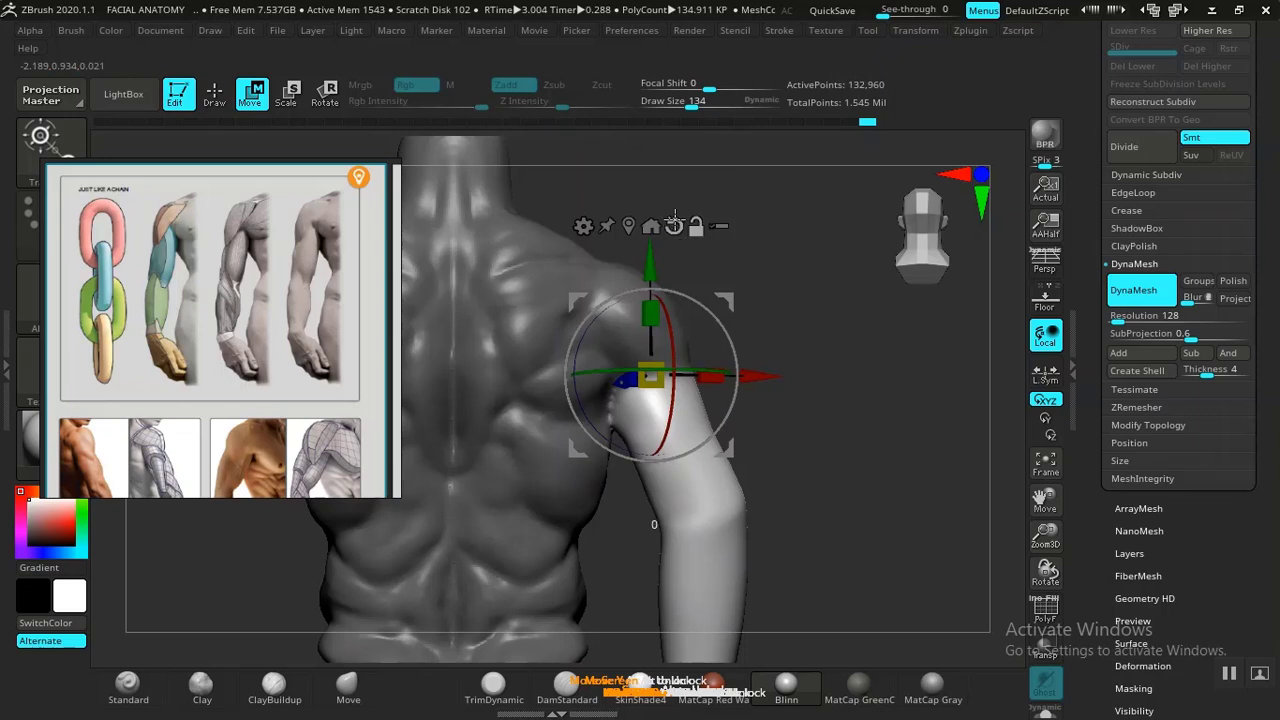
drag(724, 350, 727, 353)
alt+drag(816, 426, 818, 323)
key(q)
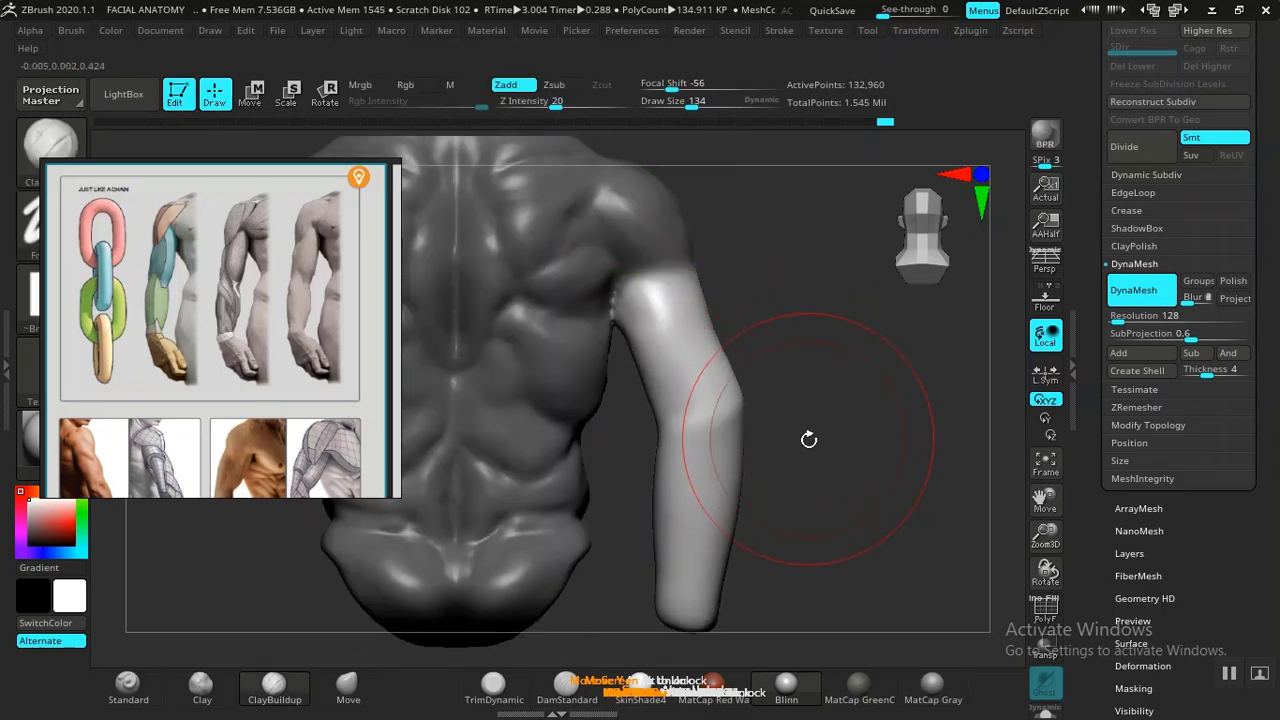
mouse_move(816, 466)
mouse_down()
mouse_move(812, 437)
mouse_move(823, 453)
mouse_up()
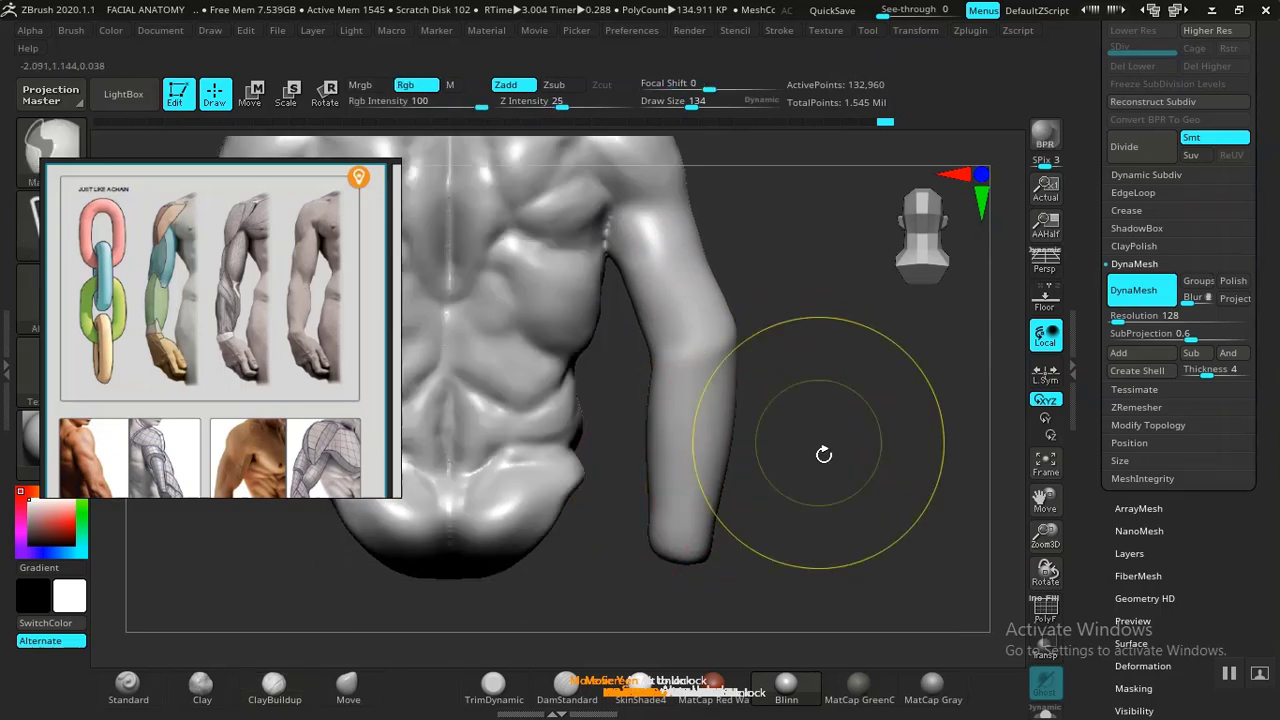
Mask everything except the forearm from the back view and place the gizmo pivot at the elbow.
mouse_move(621, 412)
ctrl+mouse_down()
mouse_move(743, 616)
mouse_move(852, 405)
mouse_move(797, 316)
ctrl+mouse_up()
ctrl+drag(679, 336, 672, 338)
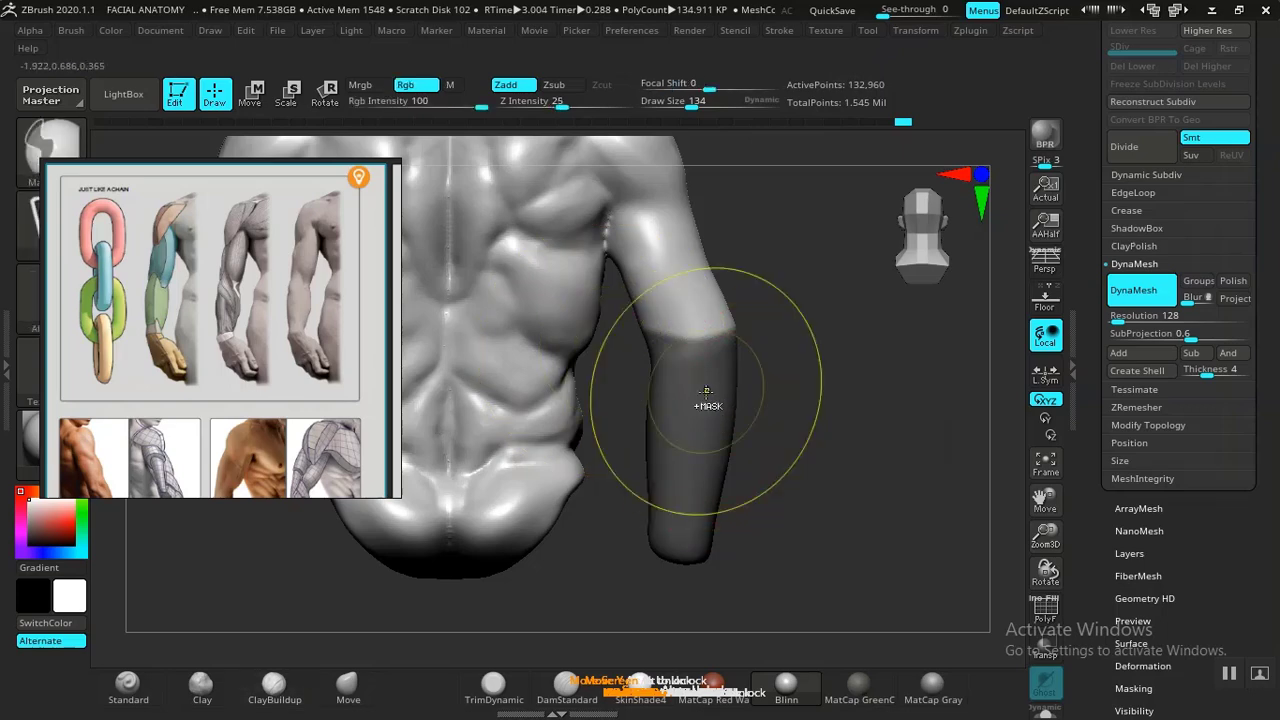
ctrl+click(766, 251)
key(w)
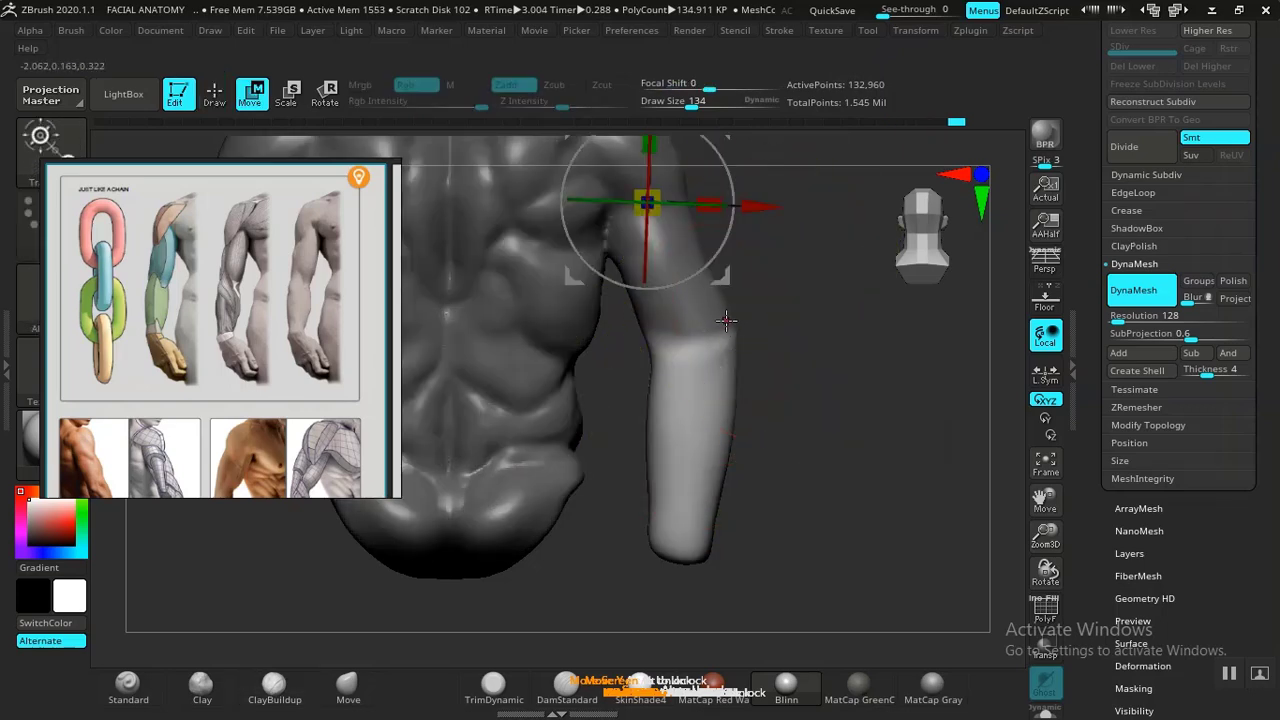
alt+drag(817, 381, 827, 498)
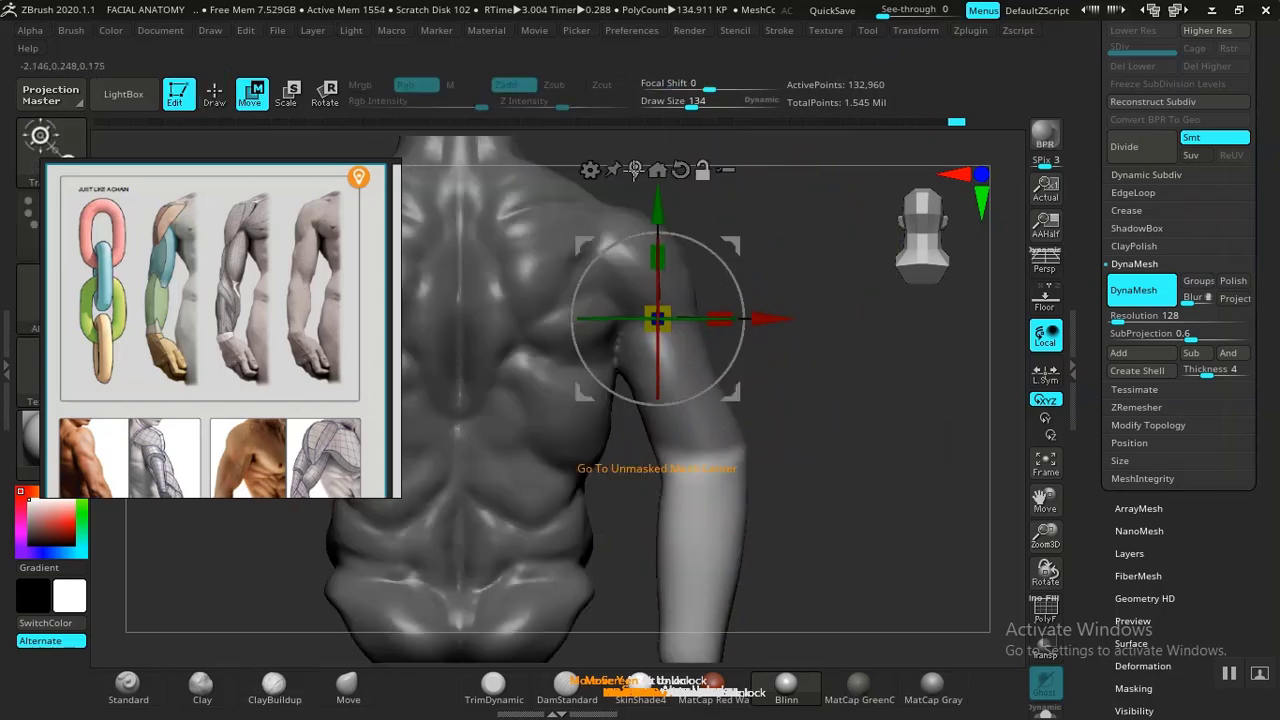
click(635, 170)
drag(703, 446, 703, 350)
Compare the arm with the reference photos and rotate the unmasked forearm slightly at the elbow.
alt+drag(863, 465, 850, 370)
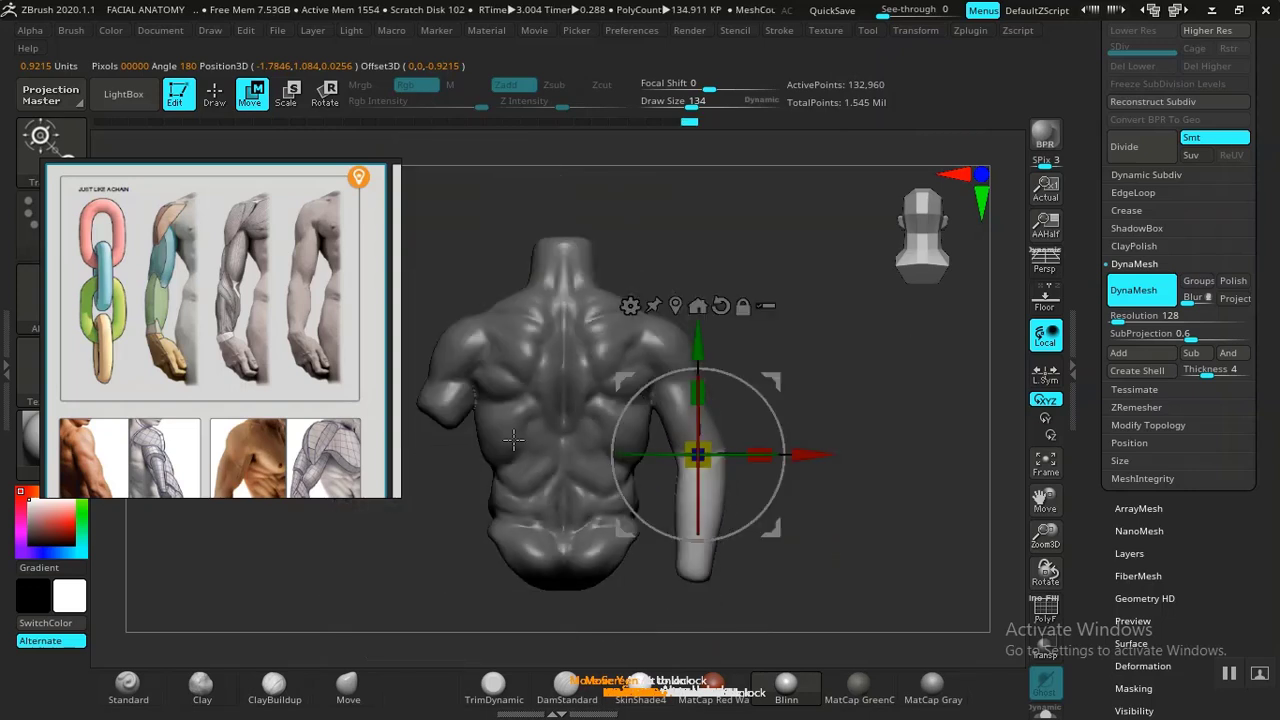
middle_drag(277, 417, 263, 351)
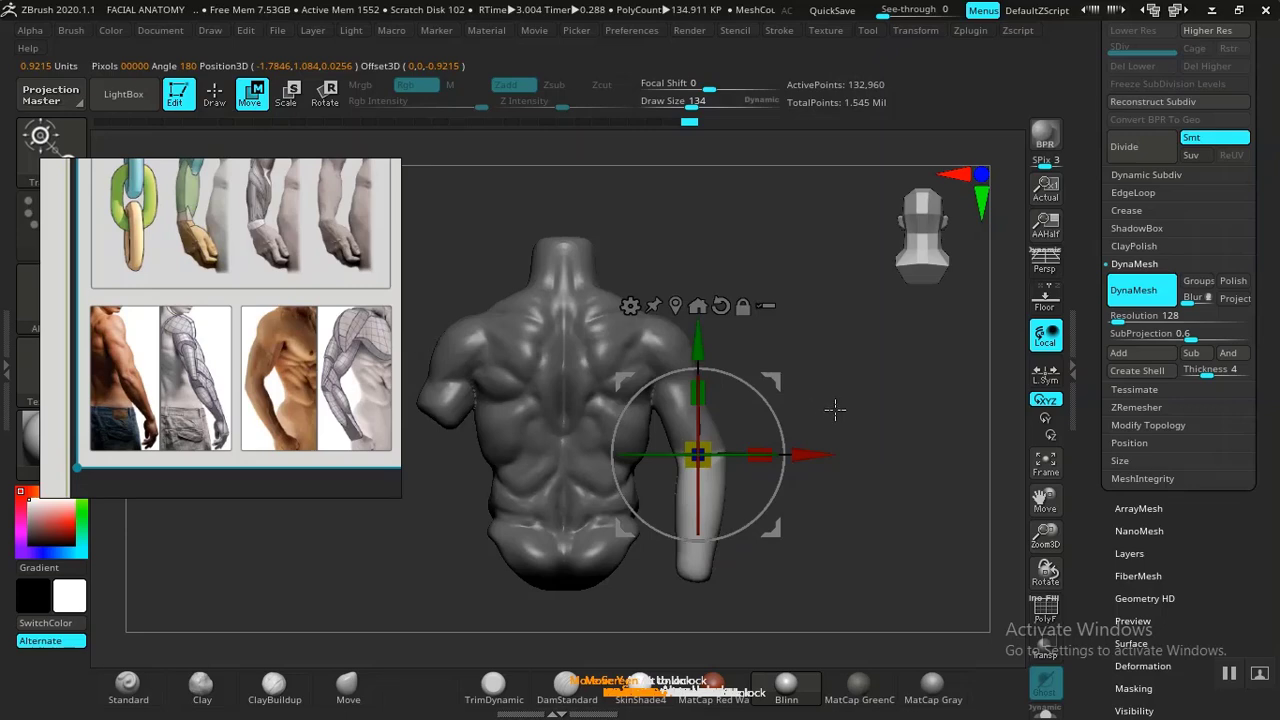
drag(830, 403, 803, 400)
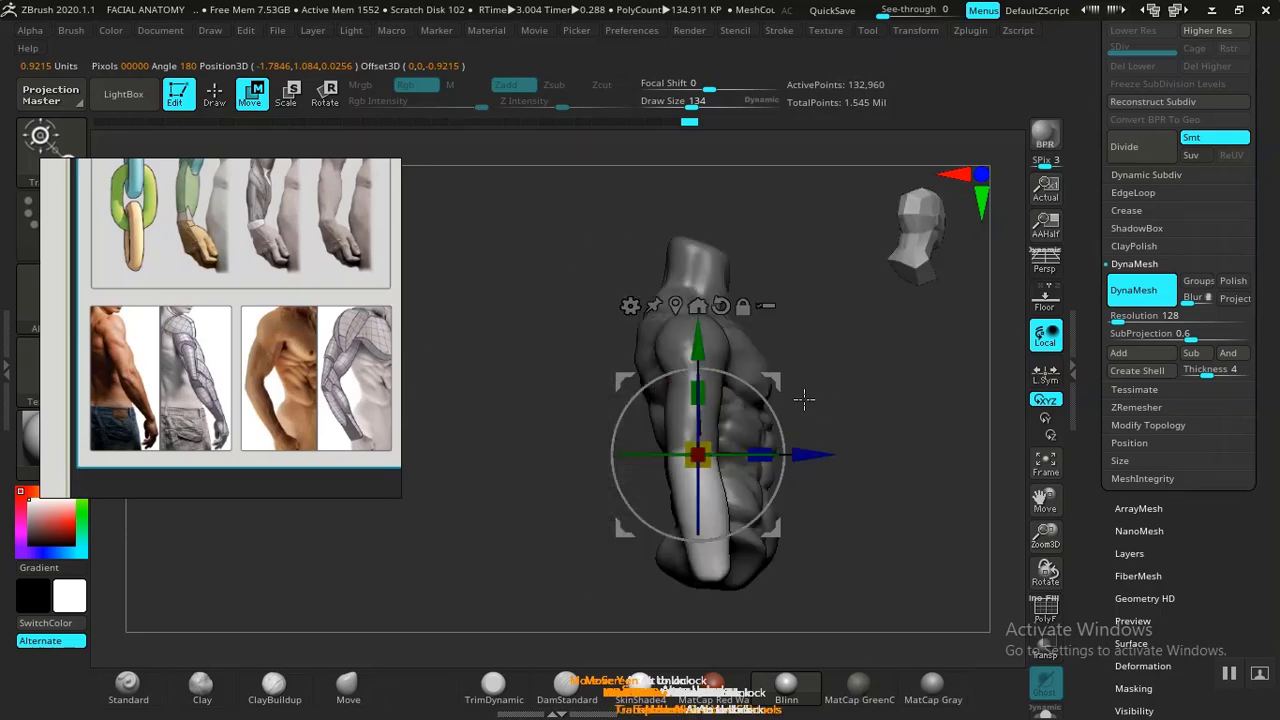
mouse_move(860, 438)
alt+mouse_down()
mouse_move(826, 420)
mouse_move(855, 457)
alt+mouse_up()
mouse_move(882, 453)
mouse_down()
mouse_move(785, 469)
mouse_move(811, 549)
mouse_move(849, 500)
mouse_move(770, 487)
mouse_up()
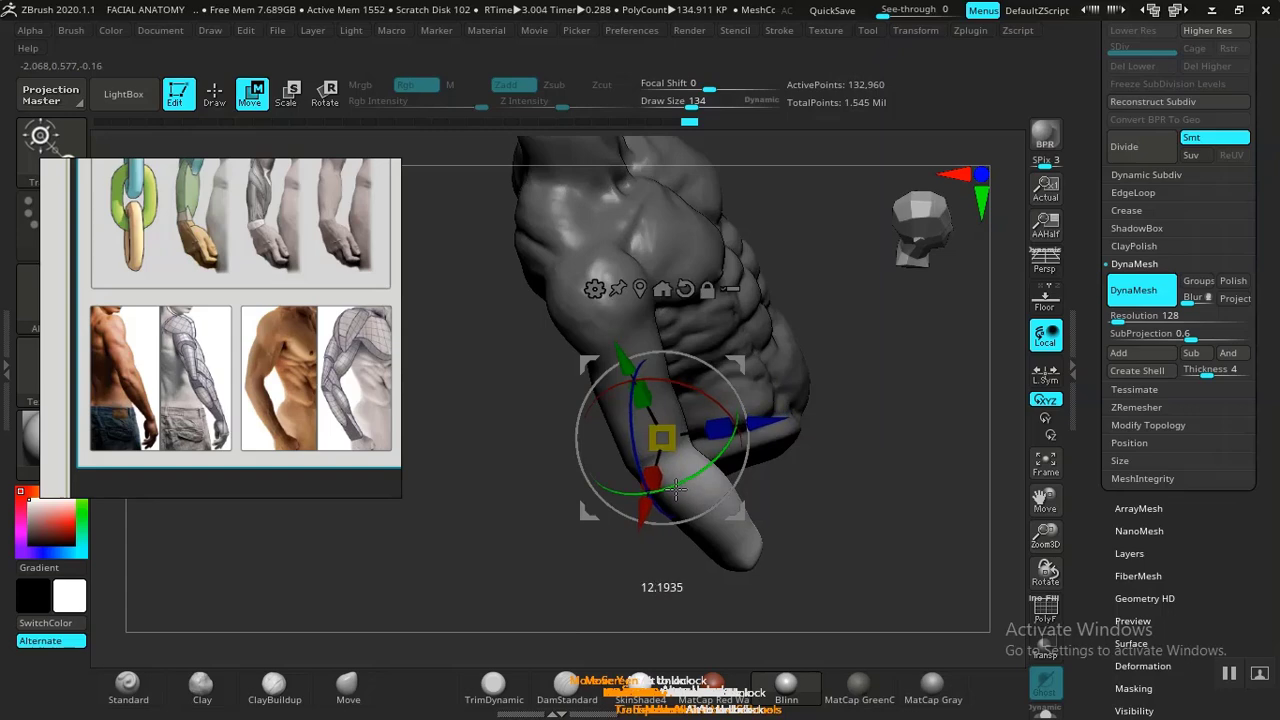
drag(814, 486, 725, 533)
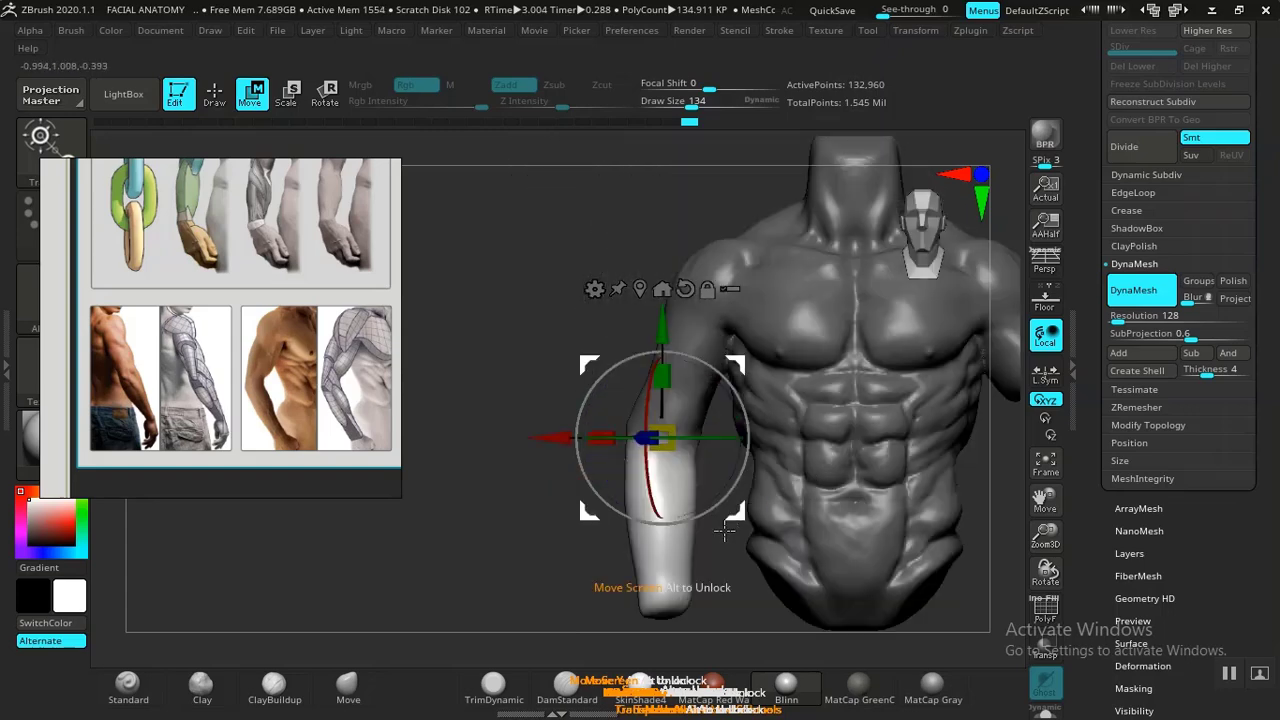
mouse_move(526, 467)
alt+mouse_down()
mouse_move(530, 348)
mouse_move(545, 545)
alt+mouse_up()
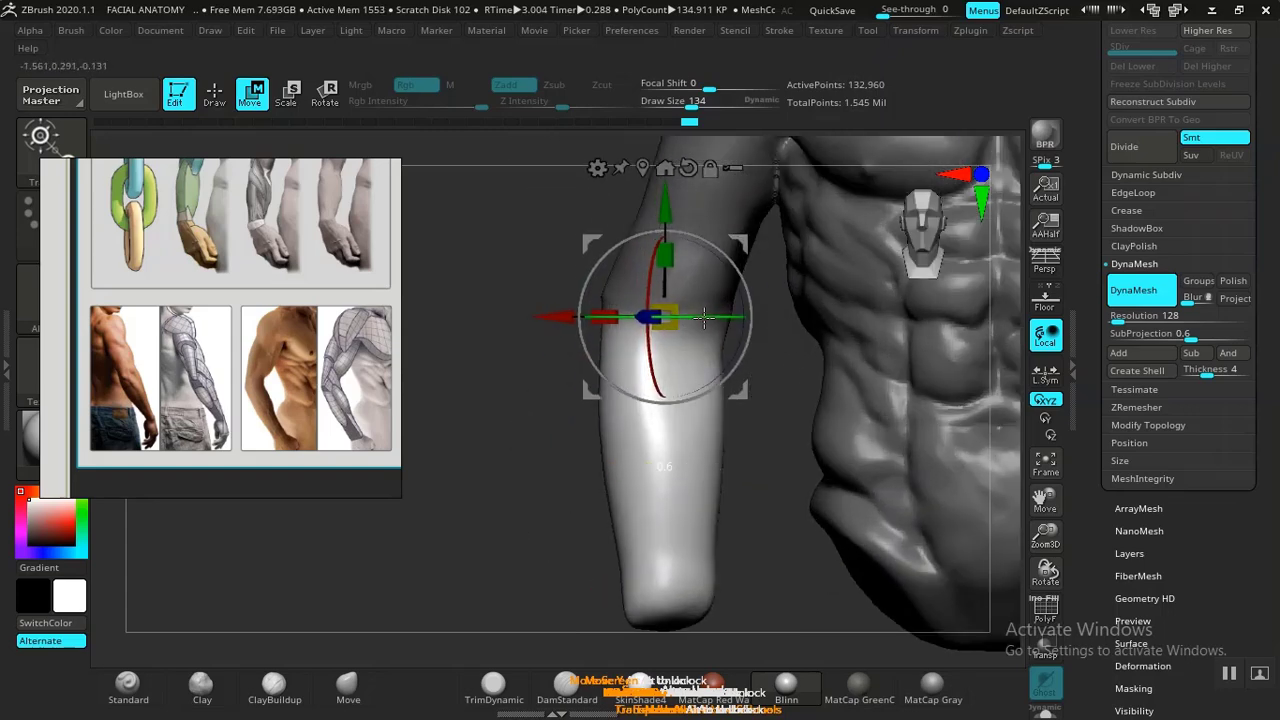
Smooth the transition around the elbow and clear the mask.
key(q)
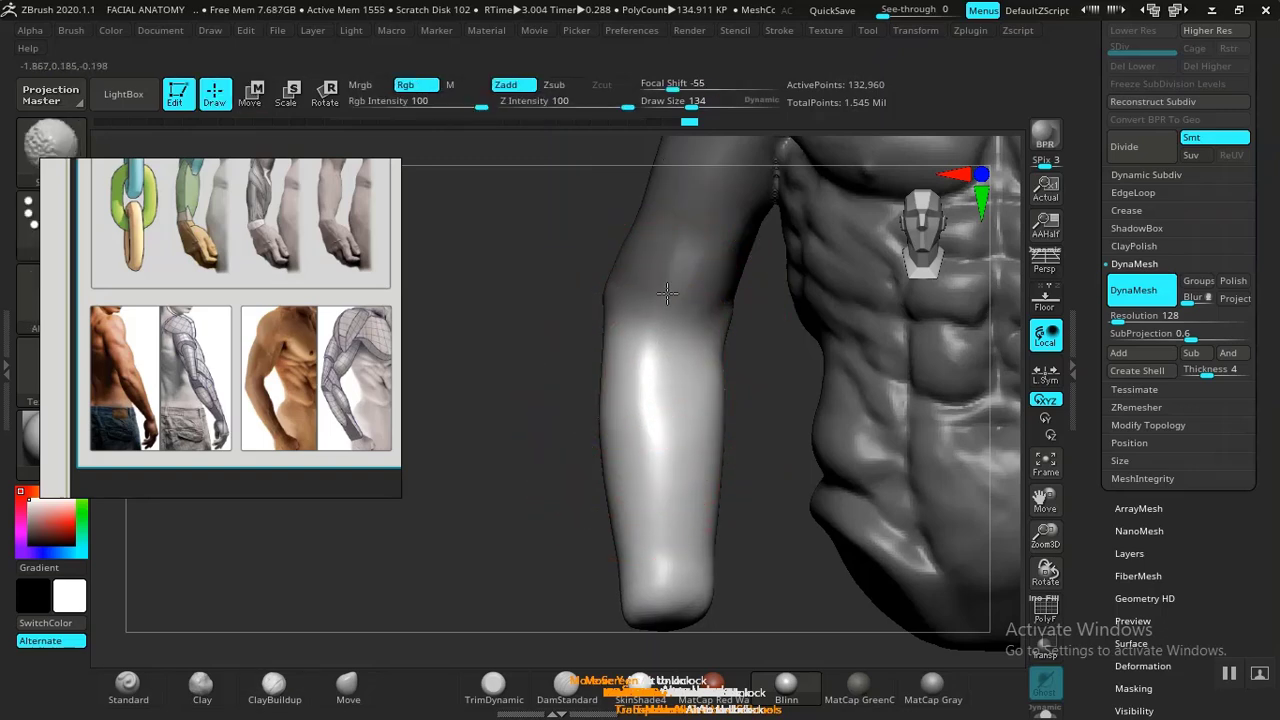
key(b)
key(c)
key(b)
drag(571, 400, 643, 377)
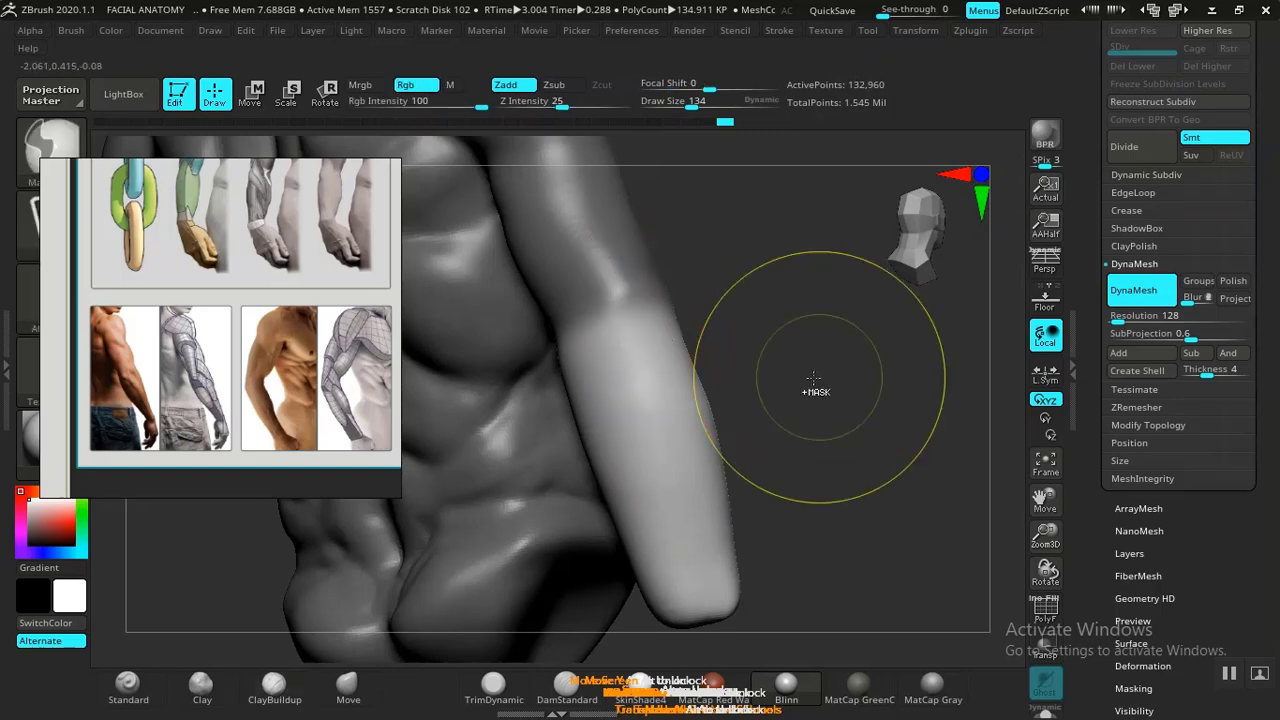
mouse_move(822, 374)
mouse_down()
mouse_move(851, 337)
mouse_move(920, 345)
mouse_up()
shift+drag(557, 334, 548, 358)
ctrl+drag(775, 370, 725, 310)
drag(725, 310, 590, 420)
Inspect the arm and elbow from the front and switch to the Move brush.
alt+drag(550, 495, 532, 628)
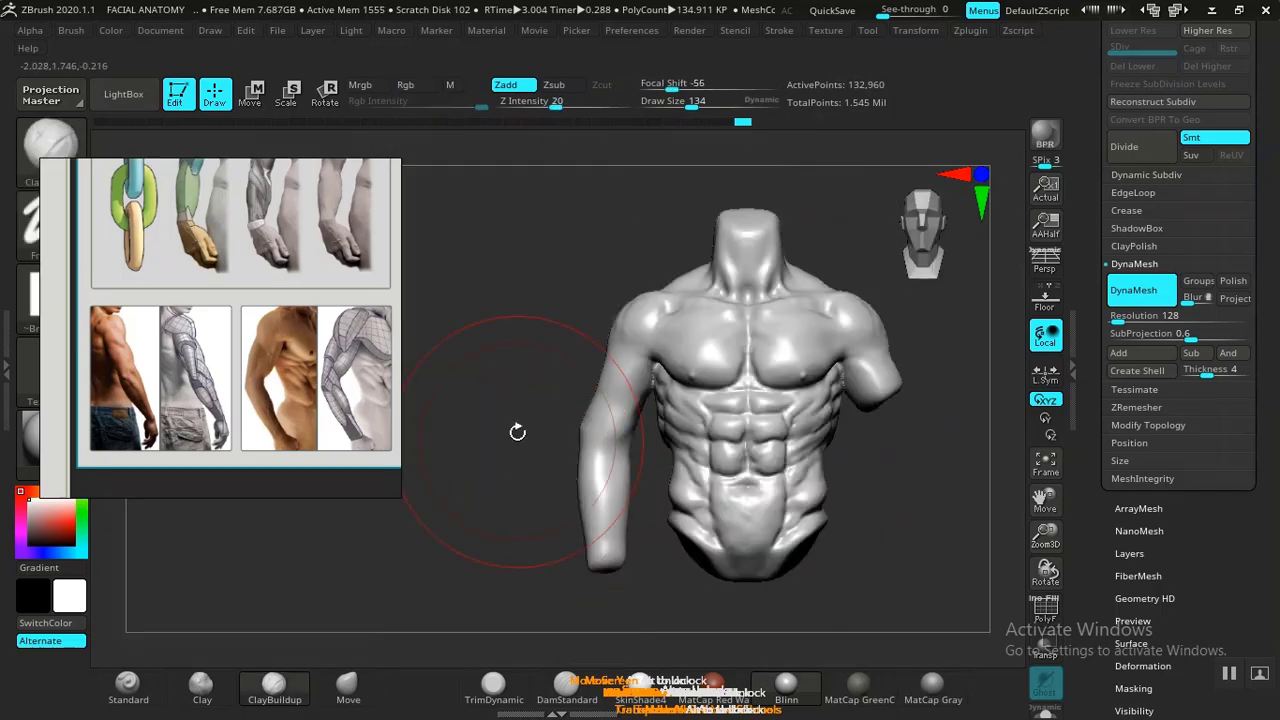
mouse_move(517, 431)
alt+mouse_down()
mouse_move(537, 483)
mouse_move(549, 429)
mouse_move(524, 430)
mouse_move(523, 443)
mouse_move(540, 430)
alt+mouse_up()
mouse_move(493, 477)
alt+mouse_down()
mouse_move(508, 374)
mouse_move(577, 423)
mouse_move(679, 350)
alt+mouse_up()
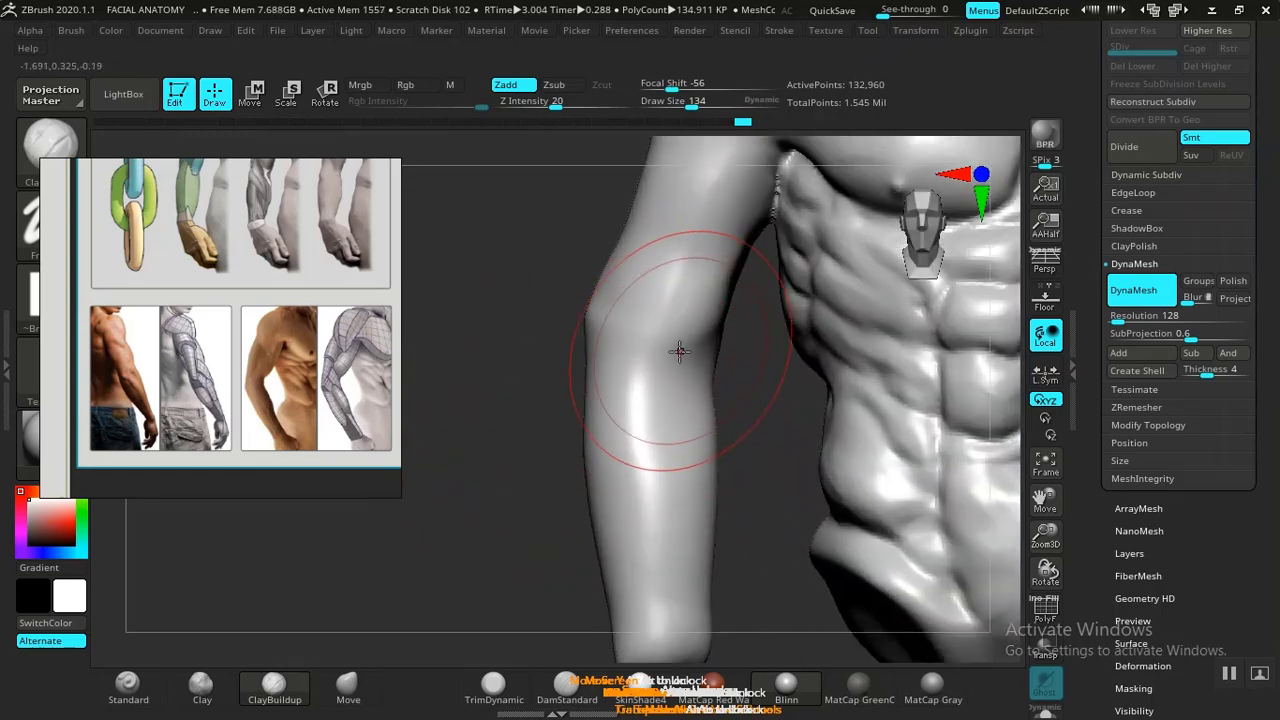
drag(526, 460, 508, 498)
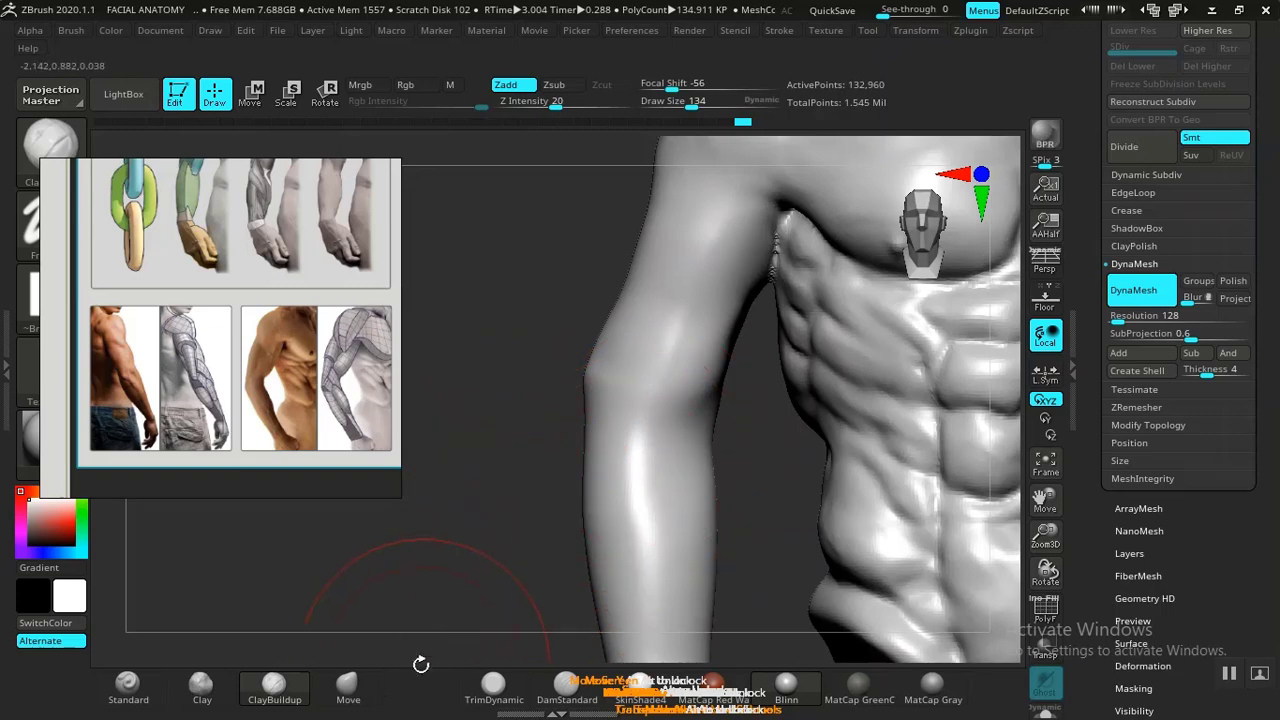
click(348, 686)
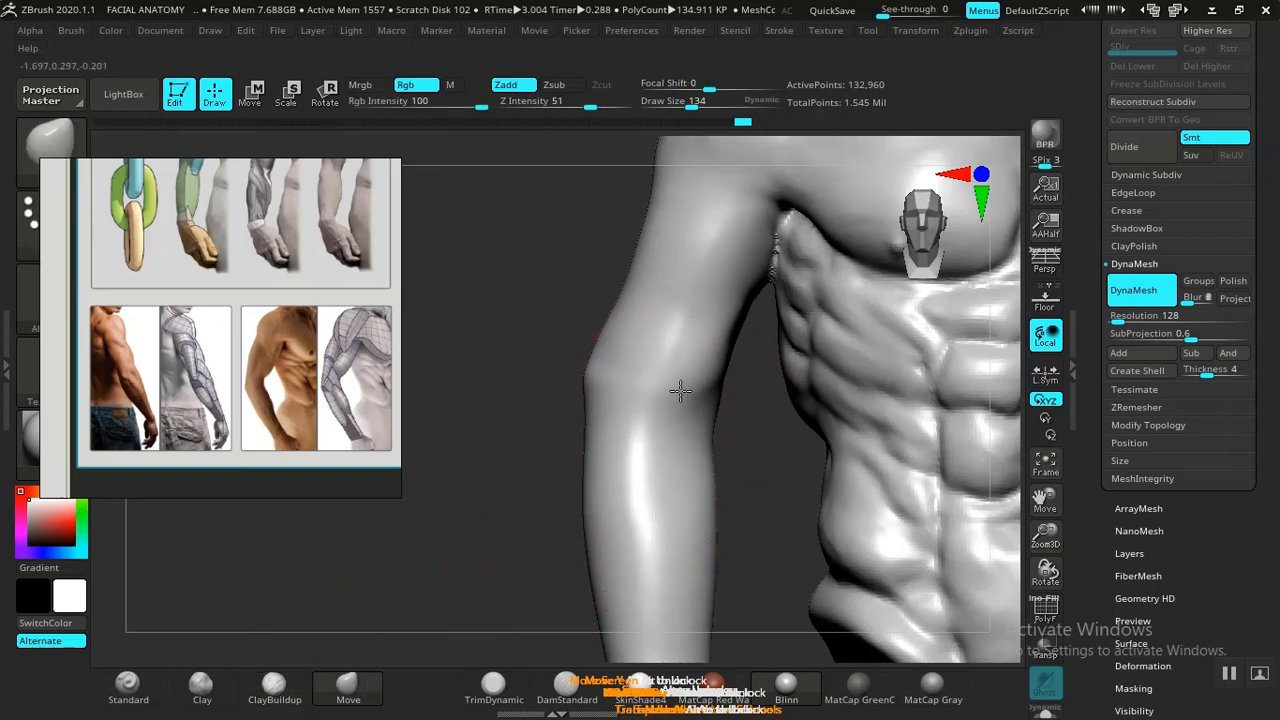
drag(500, 380, 480, 331)
key(f)
mouse_move(554, 414)
alt+mouse_down()
mouse_move(591, 411)
mouse_move(557, 403)
mouse_move(577, 417)
mouse_move(666, 406)
mouse_move(557, 435)
mouse_move(490, 352)
alt+mouse_up()
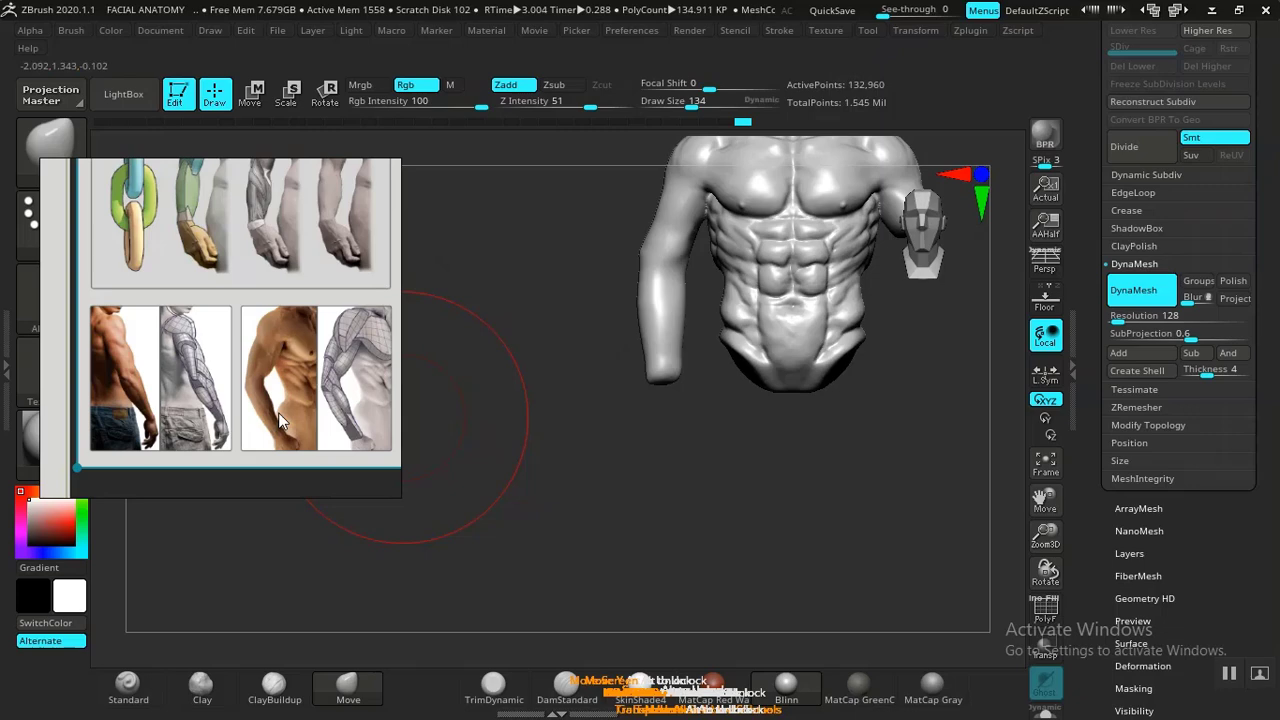
Find the colour-coded muscle chart of the right arm on the reference board.
scroll(279, 404, down, 5)
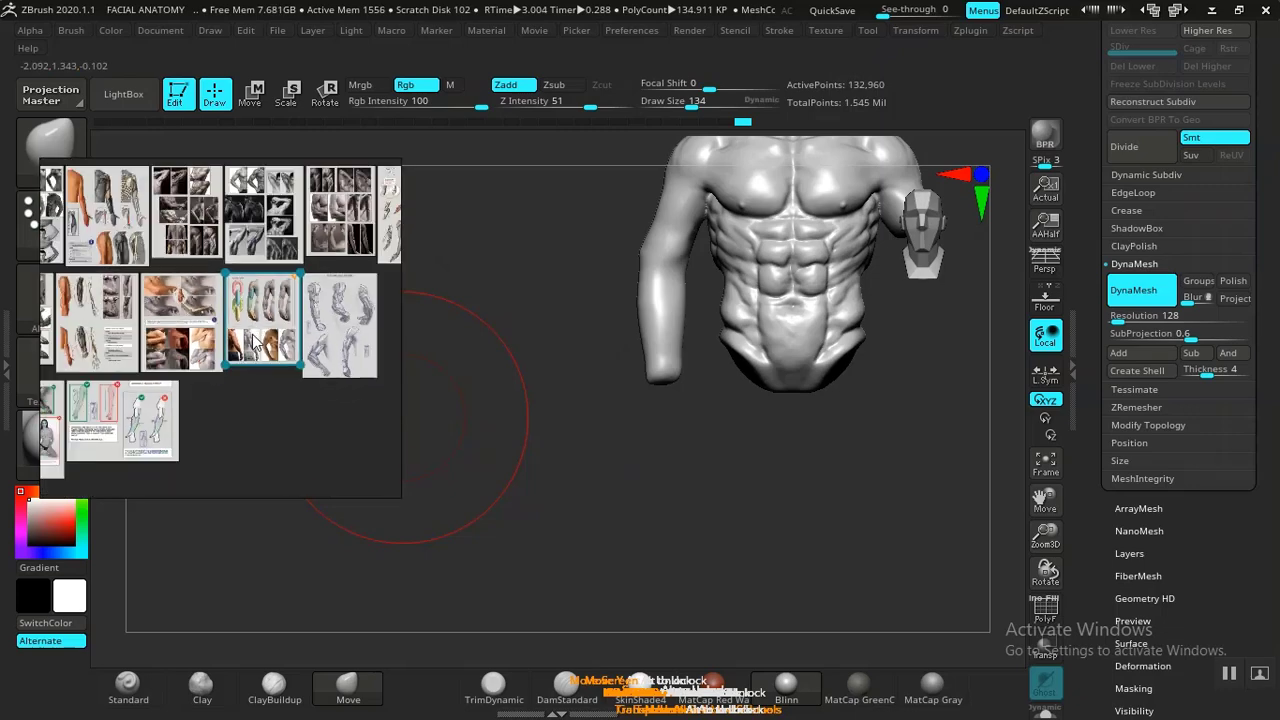
click(245, 410)
scroll(212, 258, up, 6)
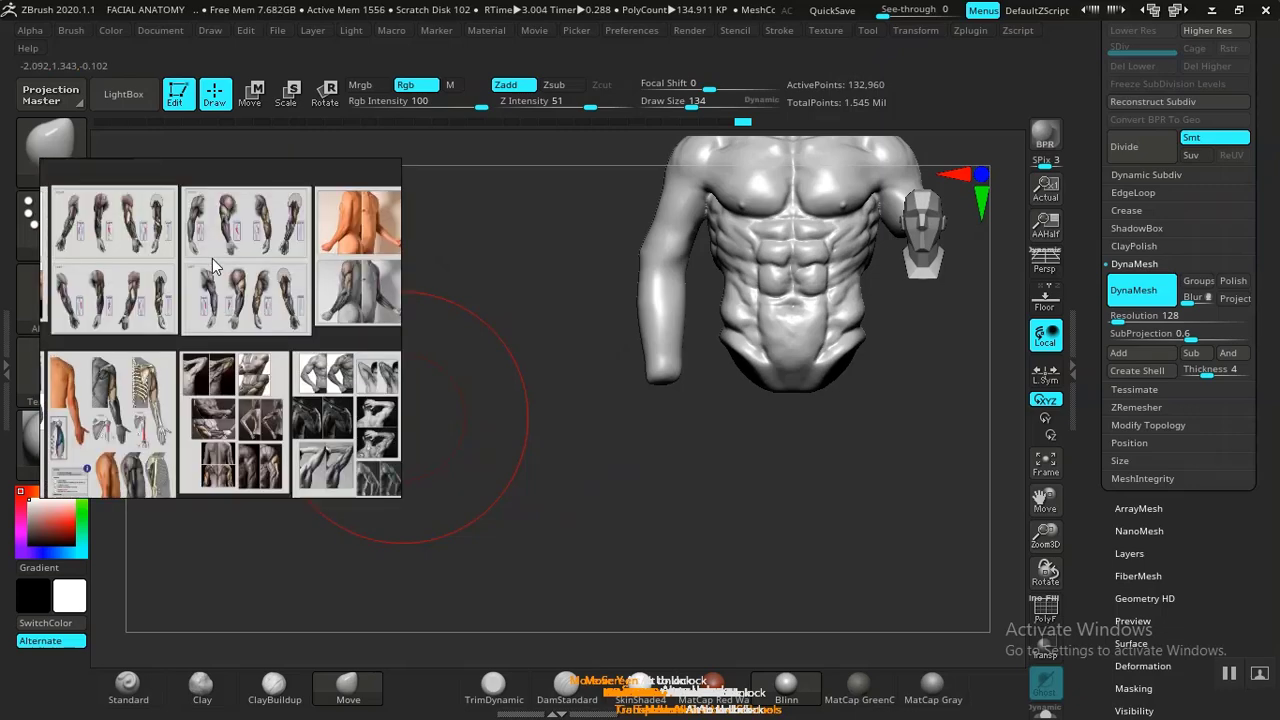
middle_drag(210, 288, 289, 338)
mouse_move(177, 321)
middle_down()
mouse_move(328, 346)
mouse_move(153, 318)
middle_up()
scroll(267, 299, up, 3)
middle_drag(267, 299, 194, 390)
middle_drag(163, 323, 222, 361)
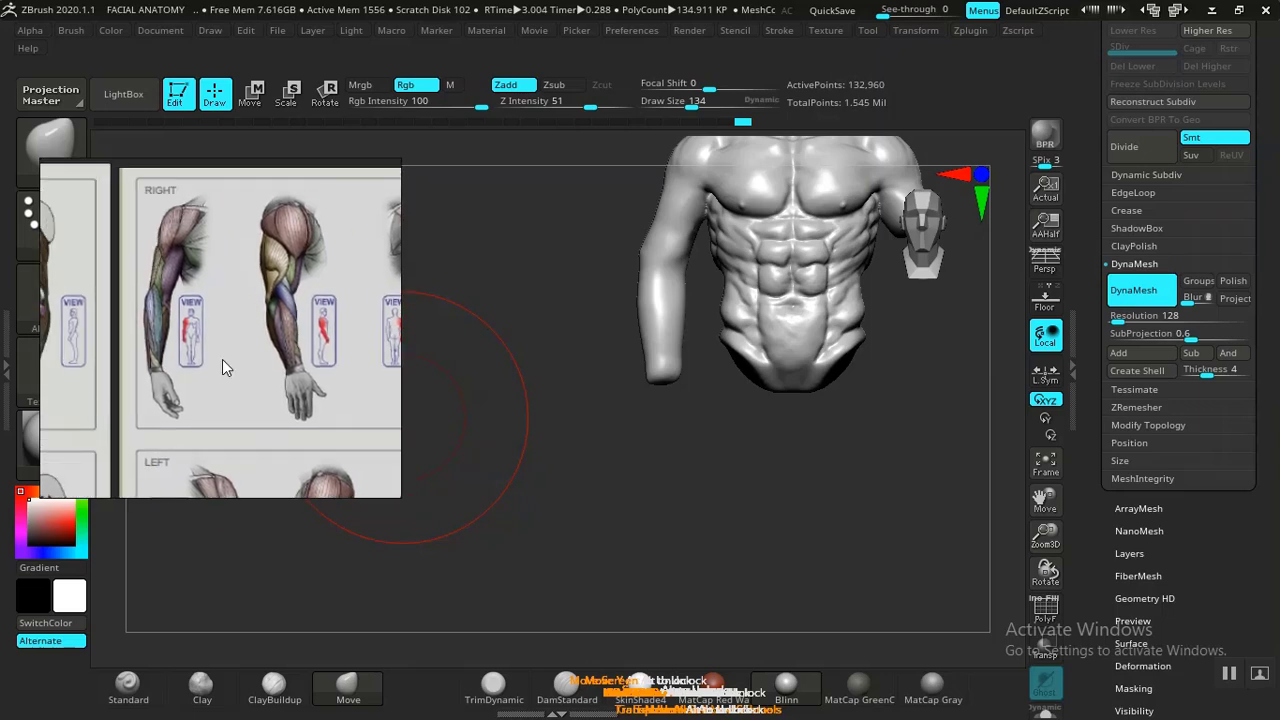
Enlarge the chart's first two right-arm views and reposition the reference window beside the model.
scroll(222, 361, up, 2)
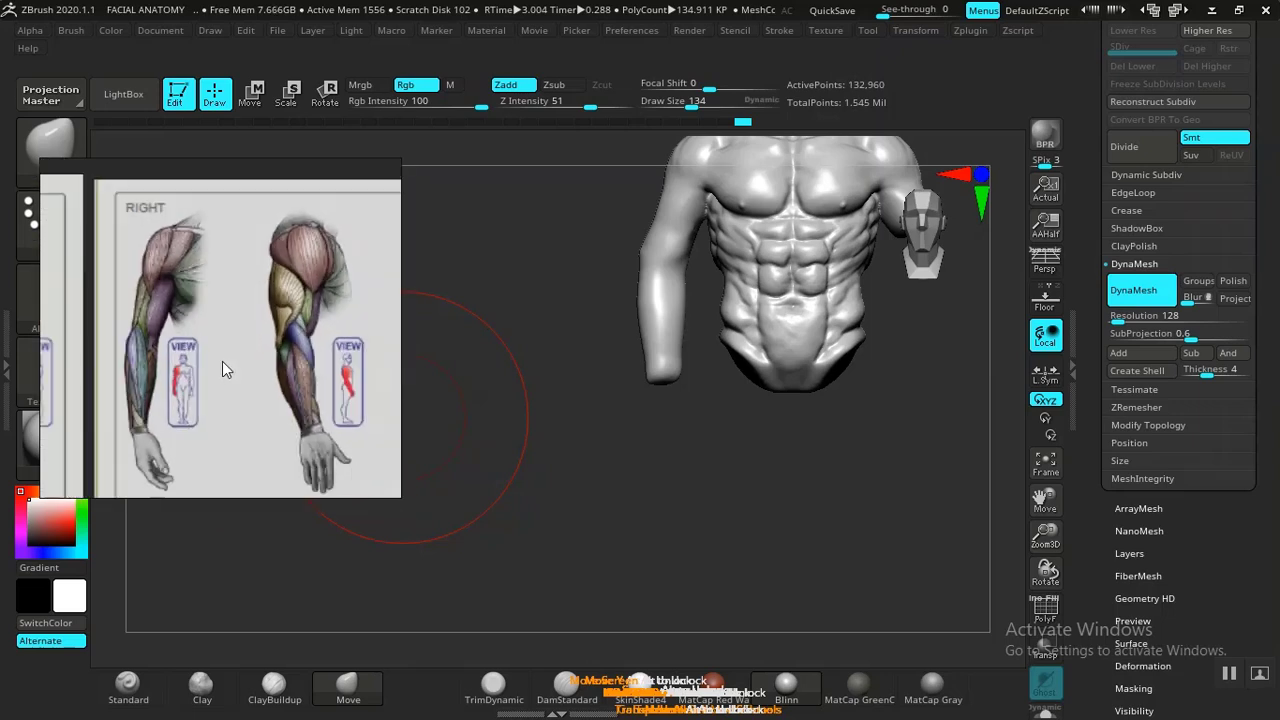
middle_drag(243, 376, 252, 410)
scroll(218, 398, up, 1)
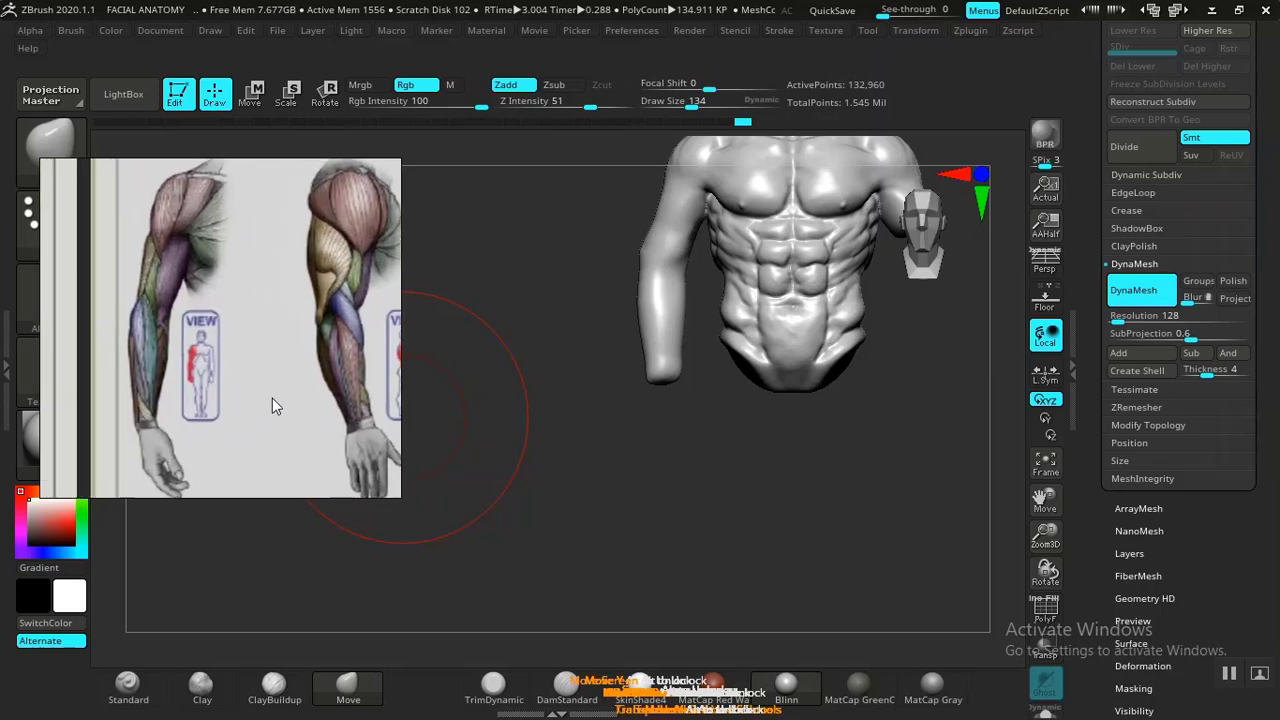
right_drag(260, 393, 330, 417)
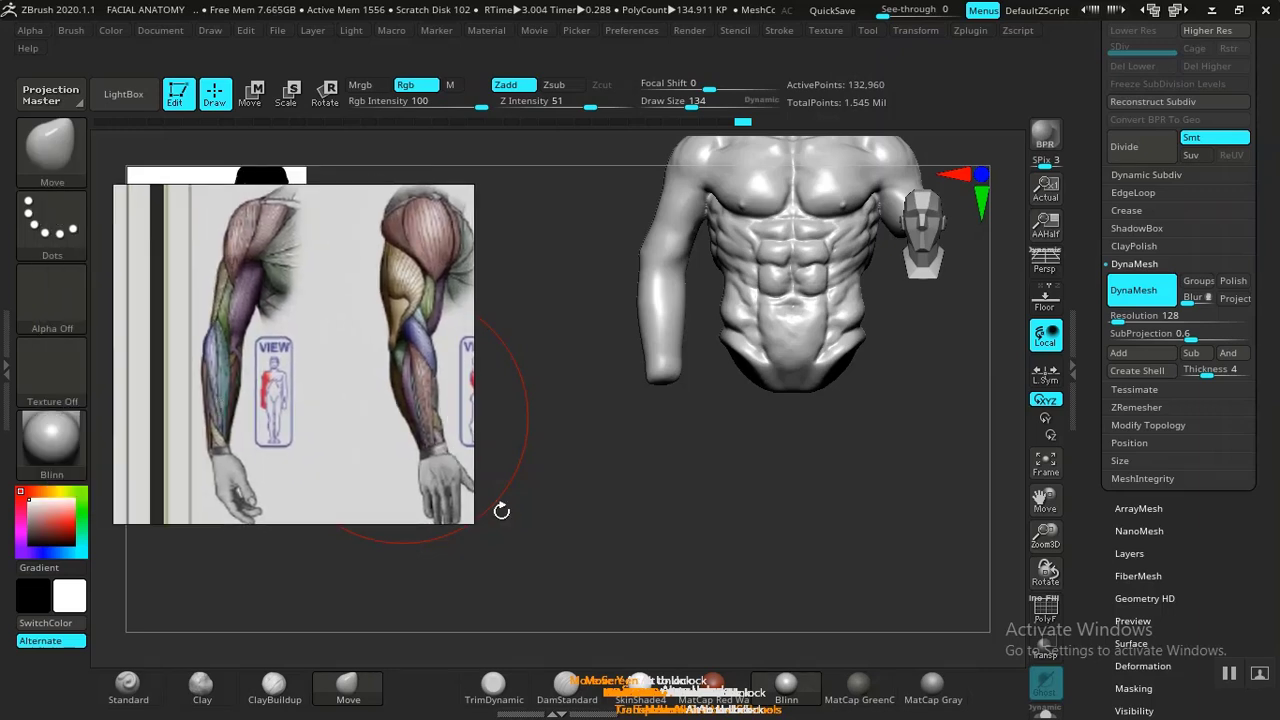
Hide the abdomen polygroups, keeping the arm, shoulder and chest visible.
drag(613, 483, 691, 500)
alt+drag(691, 500, 693, 568)
ctrl+shift+click(790, 364)
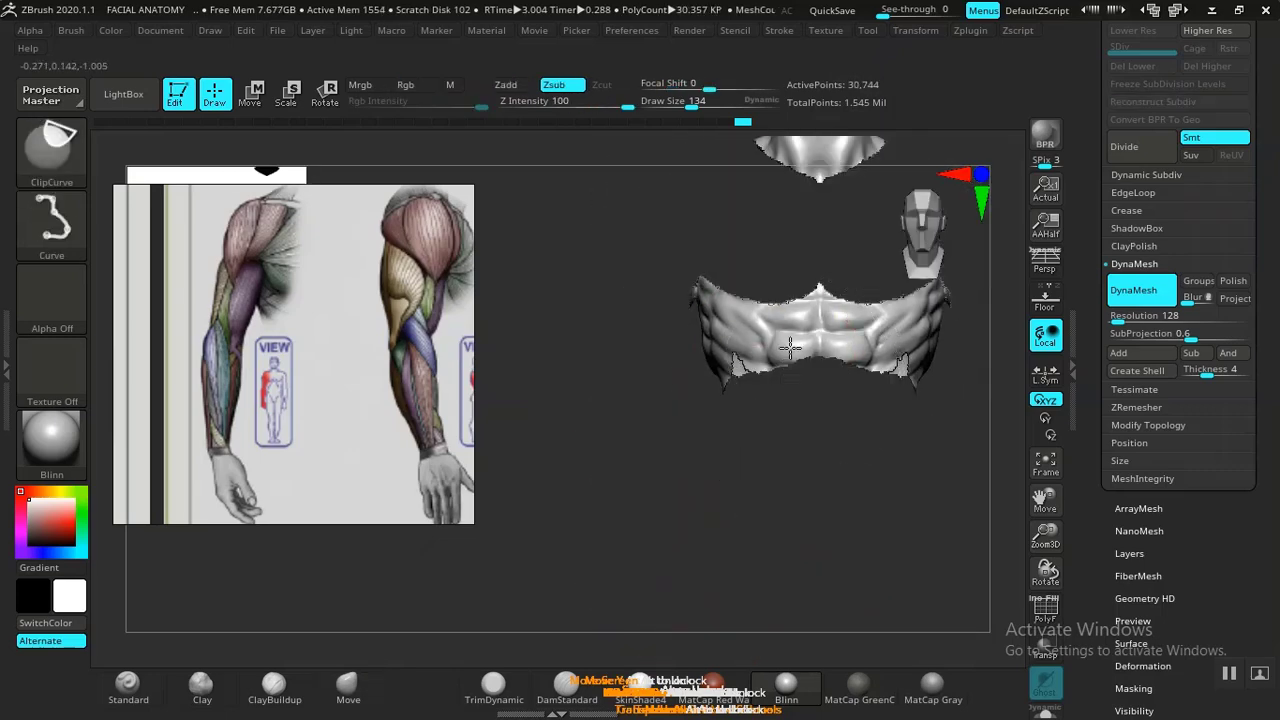
ctrl+shift+click(789, 367)
ctrl+shift+click(801, 416)
Reshape the elbow and inner arm contour from the front with the Move brush, softening the angular outer elbow to match the muscle chart.
mouse_move(777, 420)
mouse_down()
mouse_move(757, 491)
mouse_move(790, 378)
mouse_move(737, 409)
mouse_move(766, 427)
mouse_up()
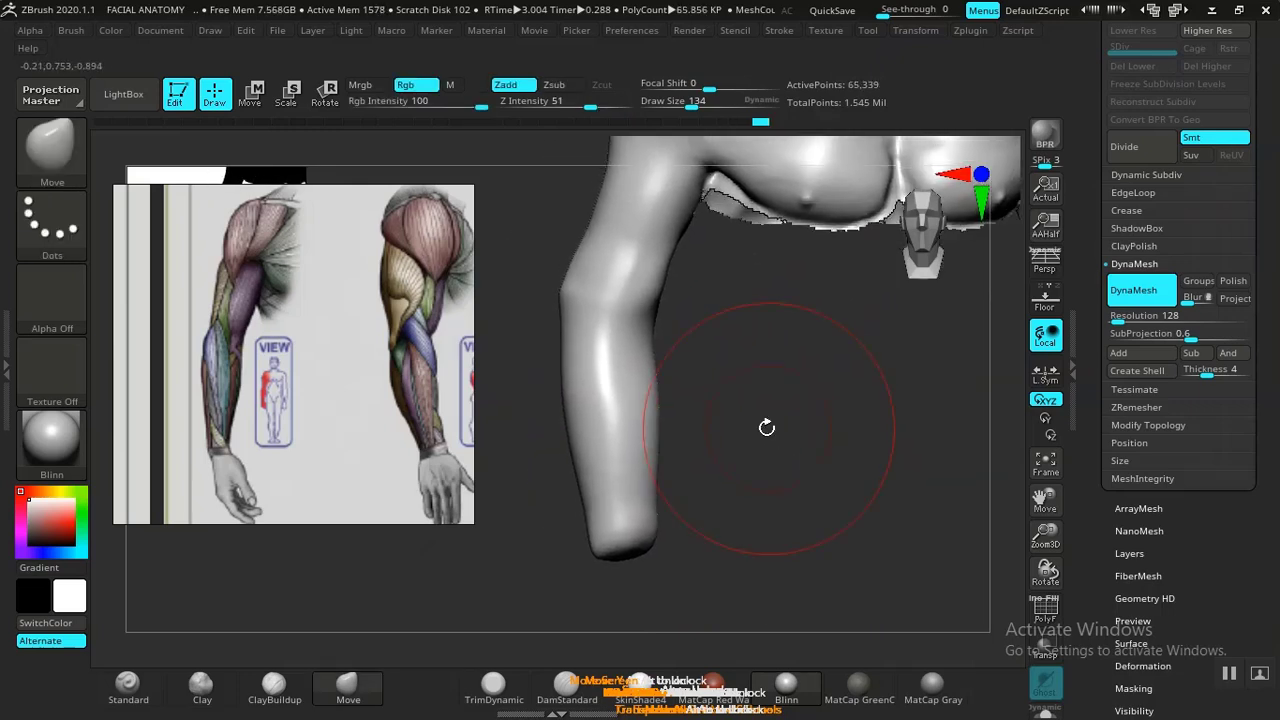
drag(722, 497, 675, 531)
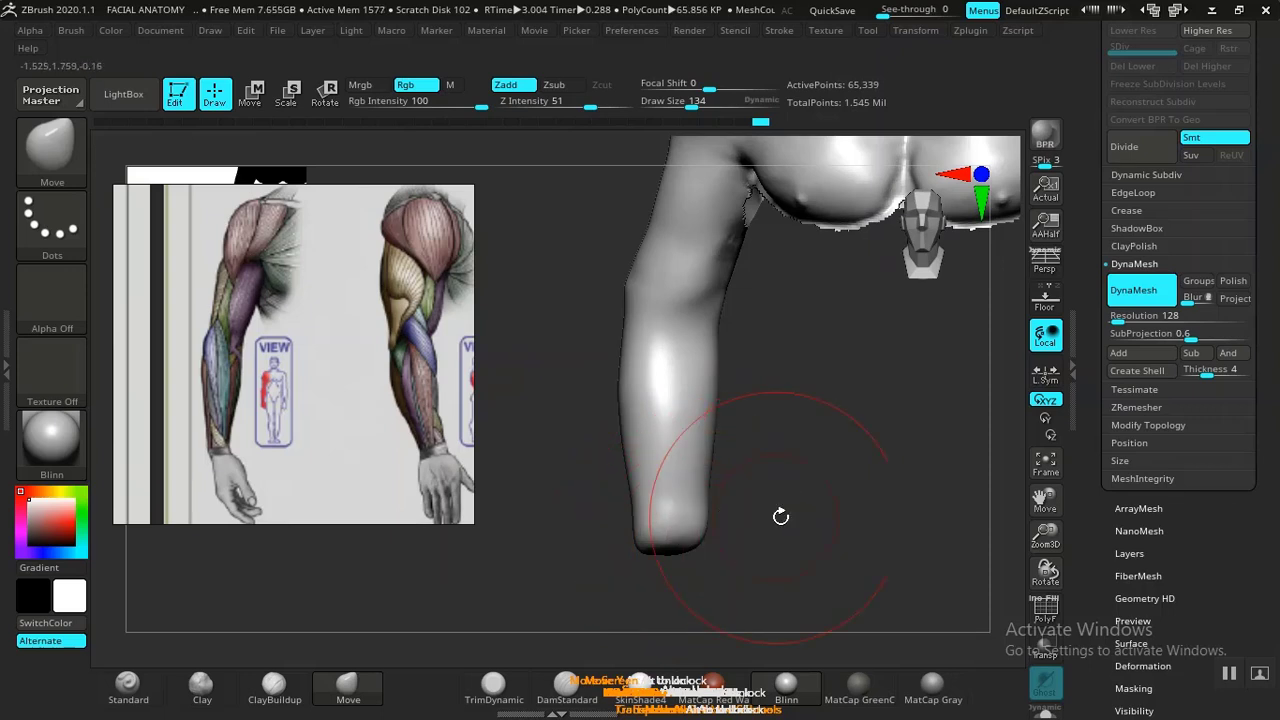
mouse_move(781, 516)
mouse_down()
mouse_move(786, 491)
mouse_move(820, 480)
mouse_move(746, 503)
mouse_move(771, 434)
mouse_move(786, 449)
mouse_move(740, 414)
mouse_move(765, 525)
mouse_move(766, 471)
mouse_move(791, 517)
mouse_move(620, 415)
mouse_up()
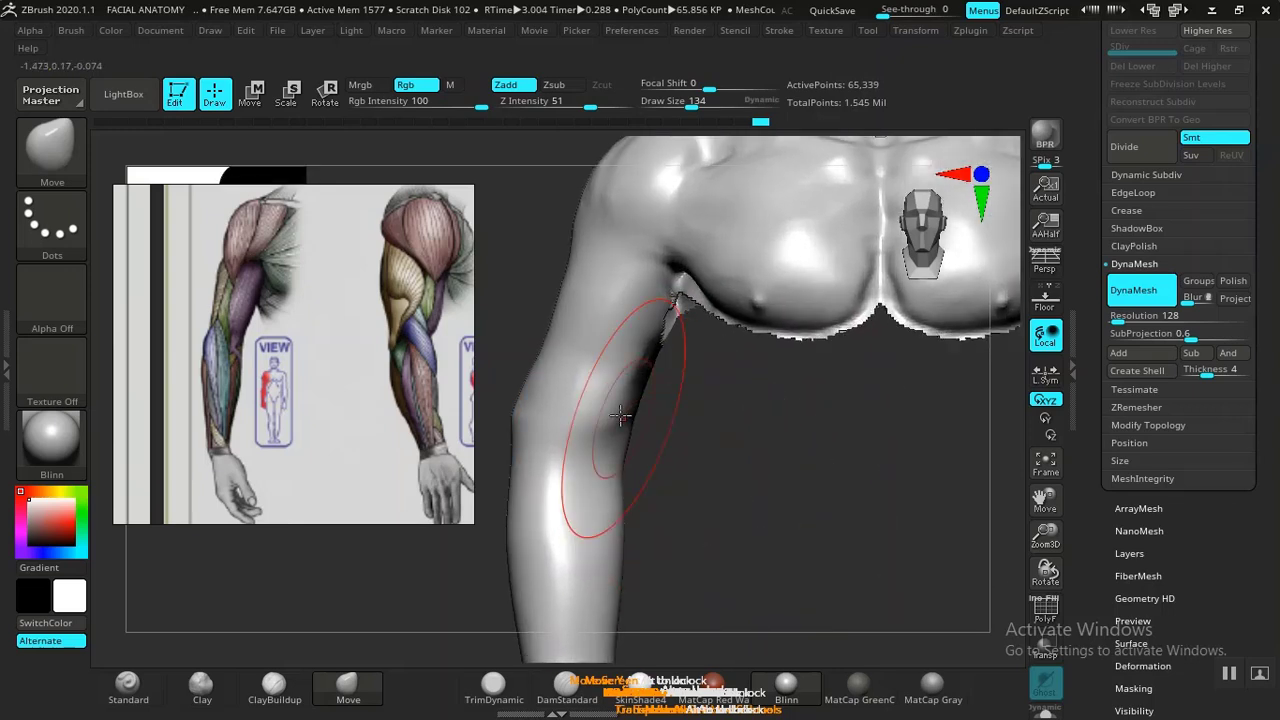
mouse_move(750, 463)
alt+mouse_down()
mouse_move(740, 457)
mouse_move(811, 554)
mouse_move(760, 434)
mouse_move(781, 470)
mouse_move(584, 430)
alt+mouse_up()
key(shift)
drag(786, 486, 800, 488)
alt+drag(737, 458, 774, 494)
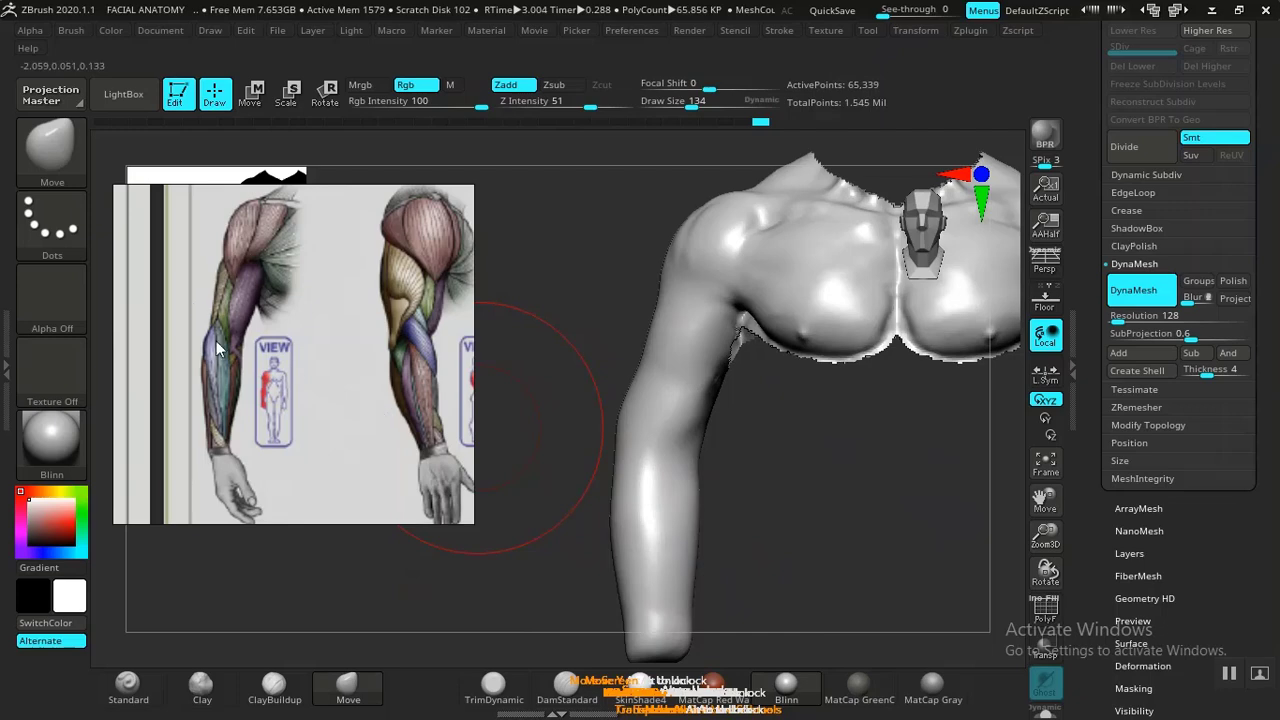
Reduce the Move brush's draw size to 86 and refine the outer contour above the elbow against the muscle chart.
drag(570, 370, 647, 421)
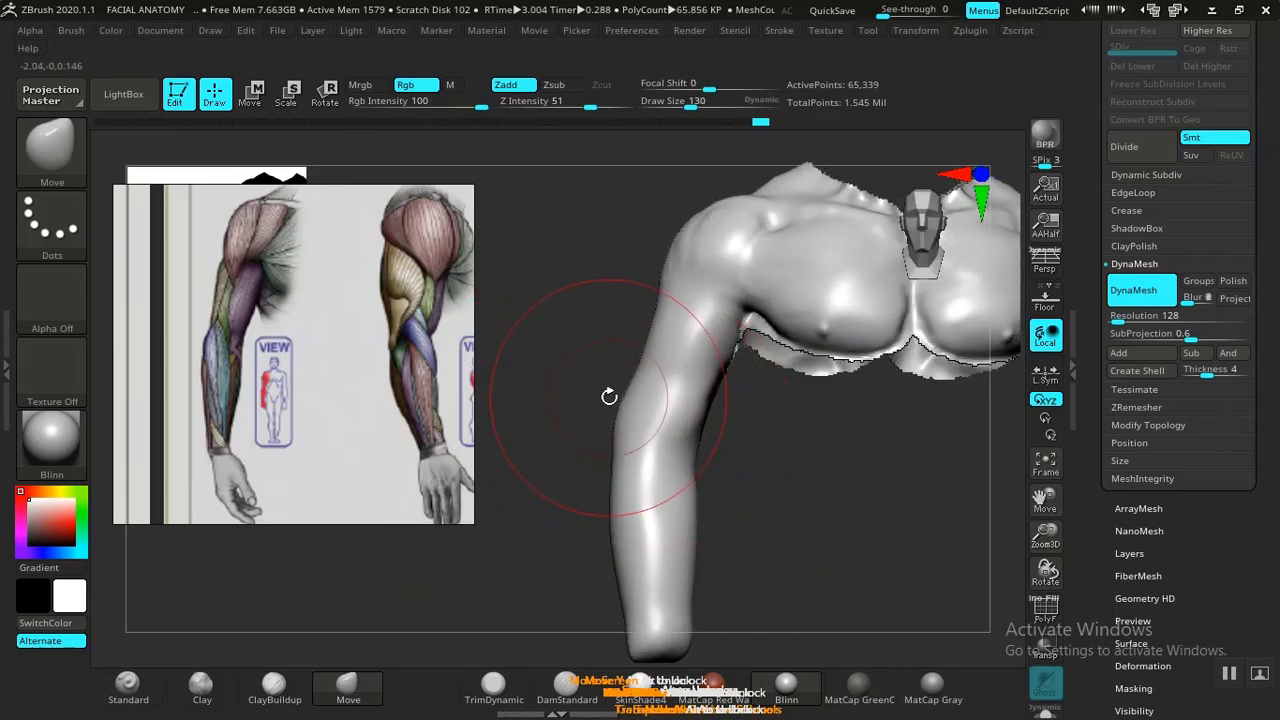
key(bracketleft)
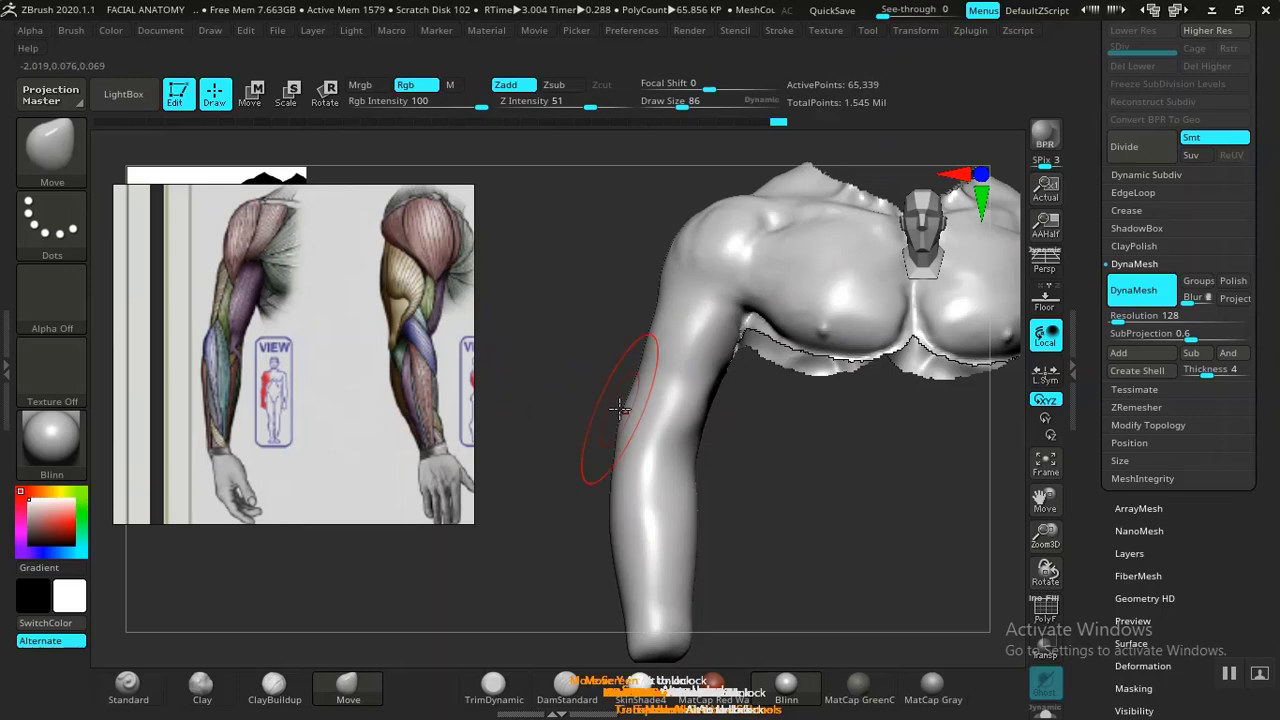
drag(682, 419, 684, 419)
mouse_move(742, 500)
alt+mouse_down()
mouse_move(748, 415)
mouse_move(791, 503)
mouse_move(769, 452)
mouse_move(803, 494)
mouse_move(790, 468)
alt+mouse_up()
mouse_move(330, 432)
mouse_down()
mouse_move(643, 420)
mouse_move(728, 443)
mouse_move(337, 434)
mouse_up()
mouse_move(762, 481)
alt+mouse_down()
mouse_move(786, 491)
mouse_move(791, 446)
mouse_move(766, 503)
mouse_move(767, 491)
mouse_move(746, 506)
mouse_move(760, 451)
mouse_move(786, 489)
mouse_move(794, 471)
mouse_move(806, 477)
mouse_move(745, 473)
alt+mouse_up()
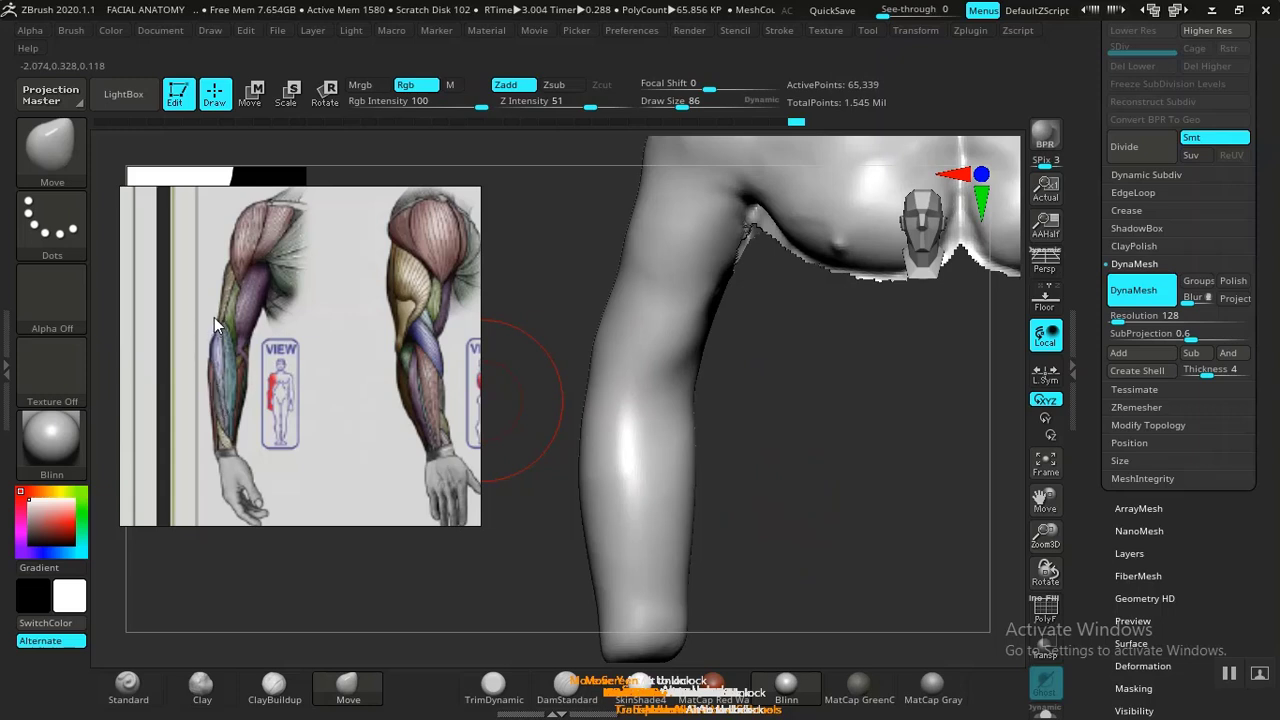
mouse_move(777, 432)
mouse_down()
mouse_move(809, 446)
mouse_move(797, 437)
mouse_move(806, 468)
mouse_up()
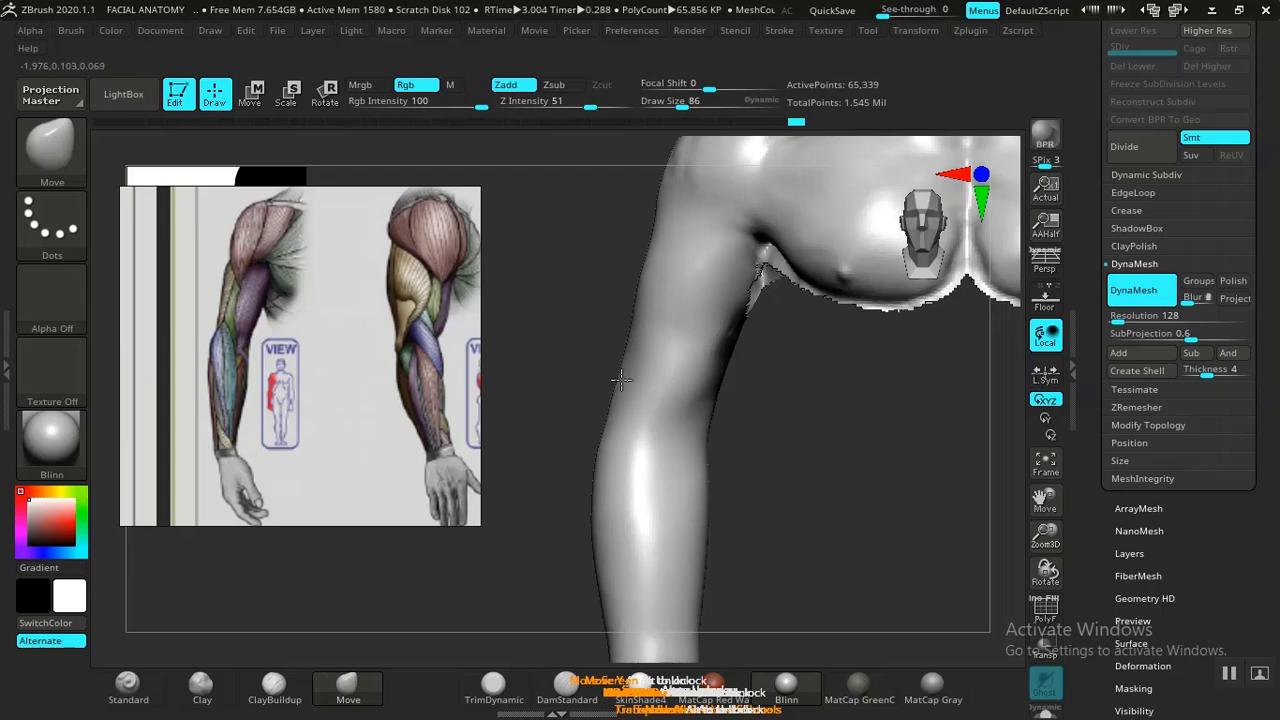
drag(766, 418, 737, 443)
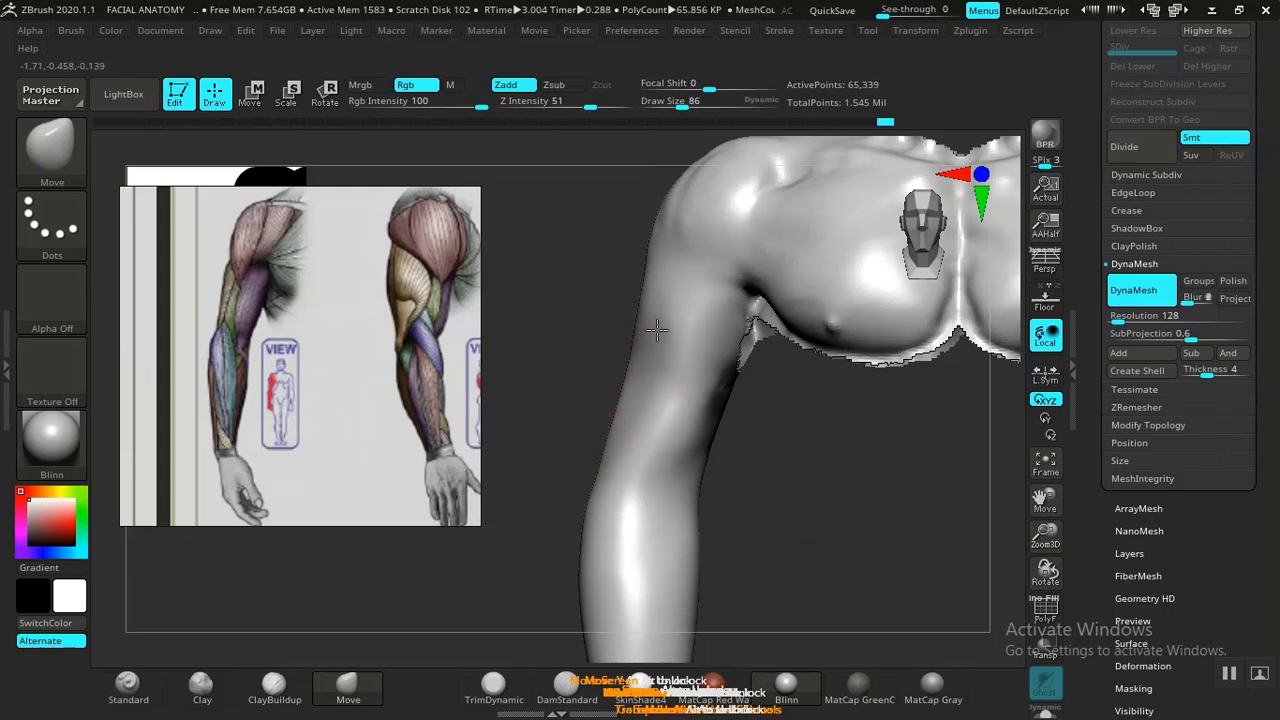
Refine the upper-arm and elbow contours from the front and back with the Move brush, using draw sizes 54 and 94.
mouse_move(743, 428)
mouse_down()
mouse_move(777, 480)
mouse_move(749, 438)
mouse_move(745, 518)
mouse_move(743, 490)
mouse_move(837, 463)
mouse_move(780, 506)
mouse_move(835, 512)
mouse_move(763, 503)
mouse_move(821, 501)
mouse_move(760, 480)
mouse_move(715, 400)
mouse_up()
key(bracketleft)
key(bracketleft)
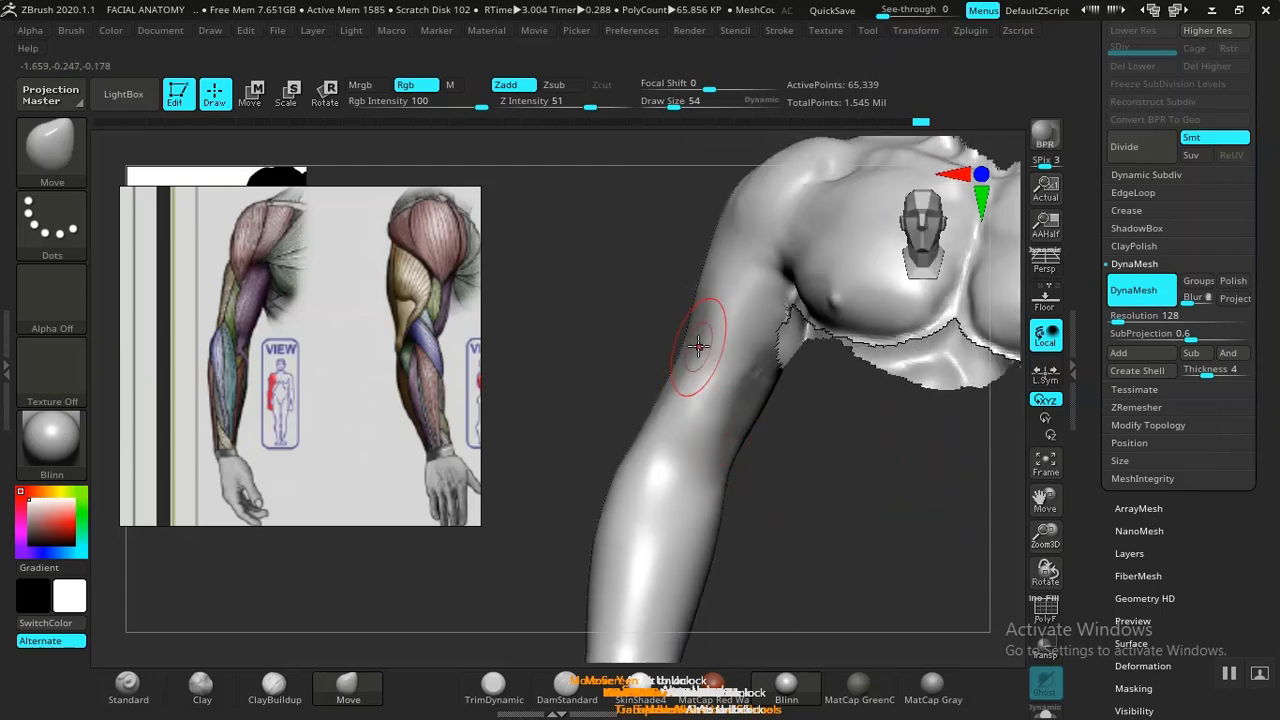
drag(832, 509, 880, 450)
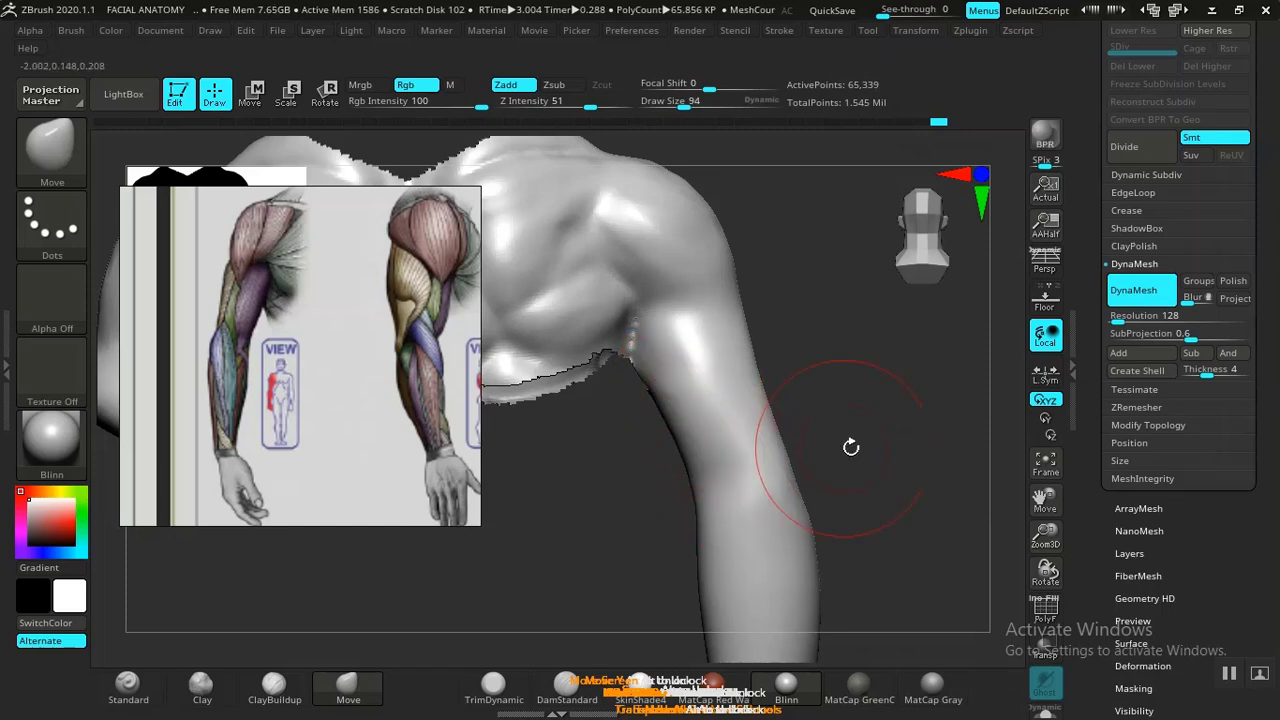
mouse_move(851, 447)
mouse_down()
mouse_move(874, 449)
mouse_move(837, 411)
mouse_move(848, 456)
mouse_move(806, 451)
mouse_move(831, 446)
mouse_move(847, 484)
mouse_move(647, 386)
mouse_up()
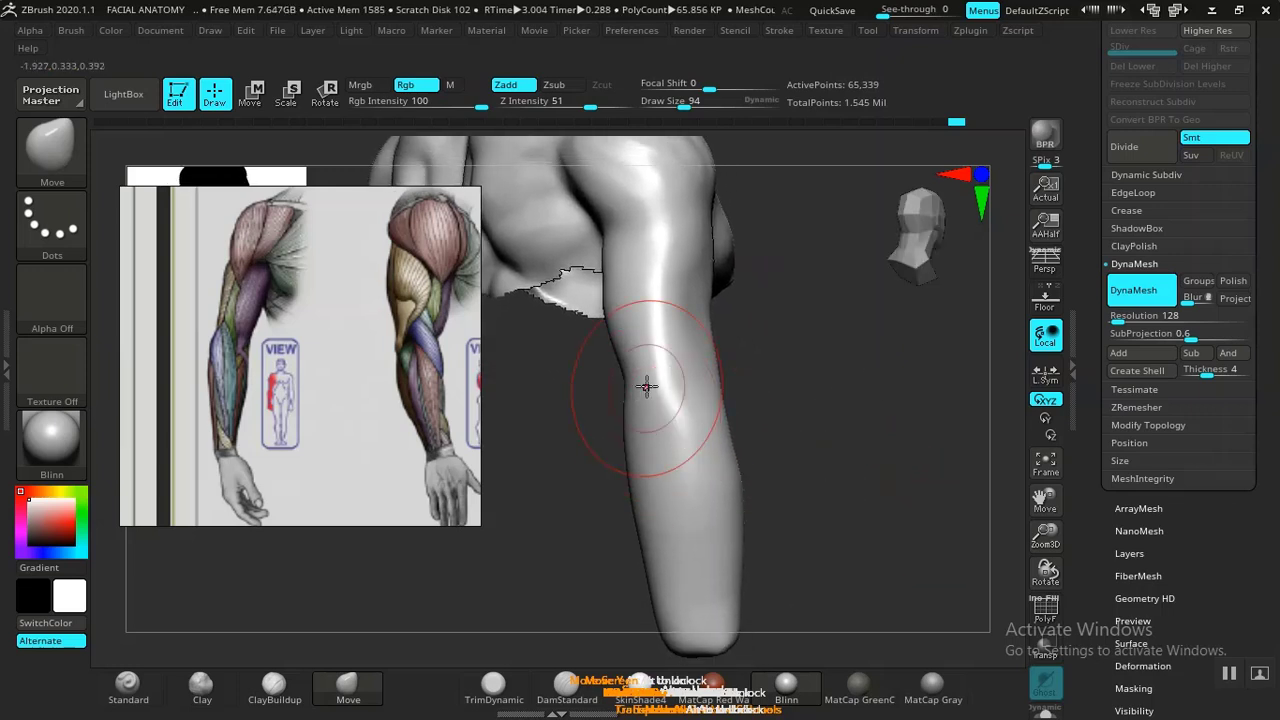
Build up the bony bump at the back of the elbow with ClayBuildup at draw size 94 and smooth it into the arm.
click(275, 686)
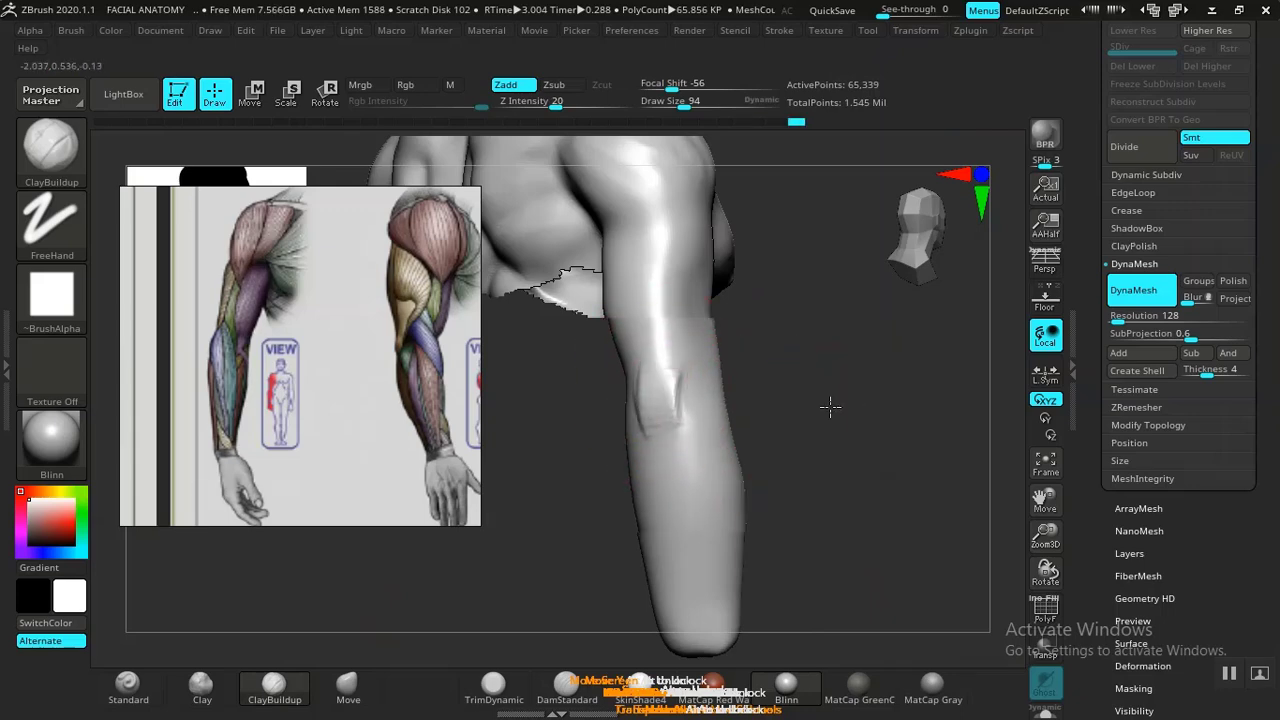
drag(831, 405, 724, 397)
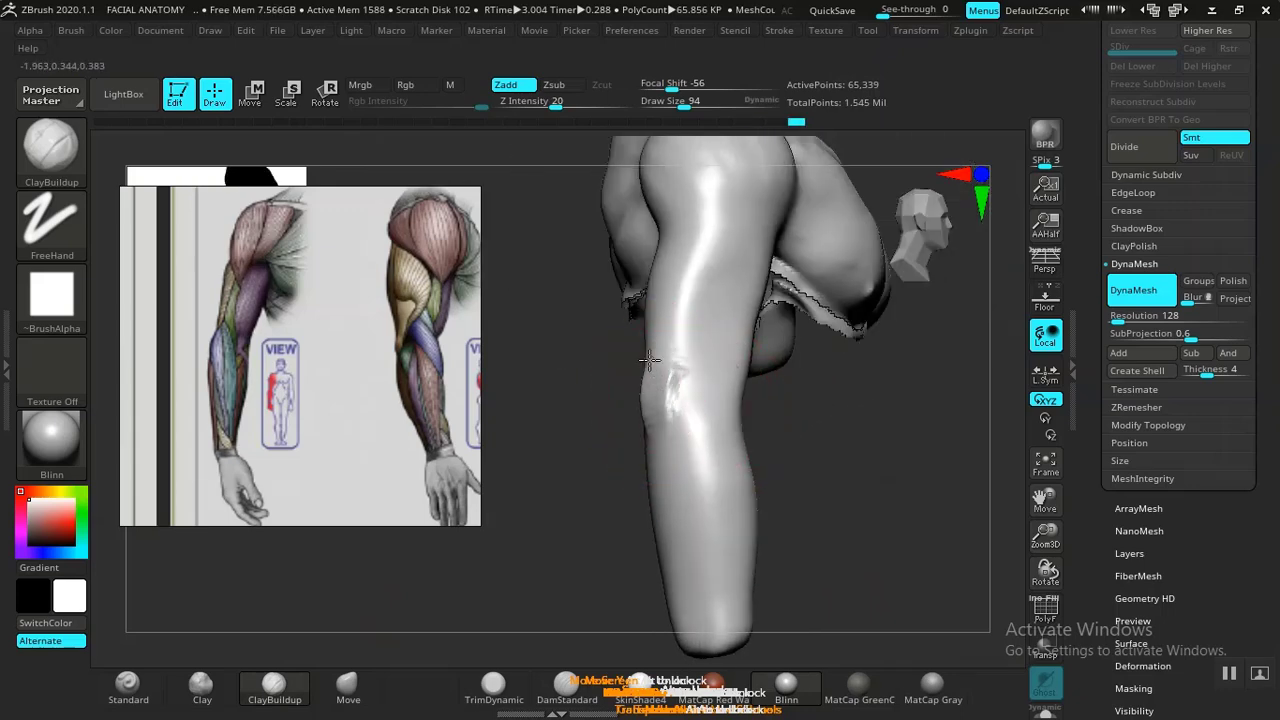
drag(780, 430, 862, 466)
key(shift)
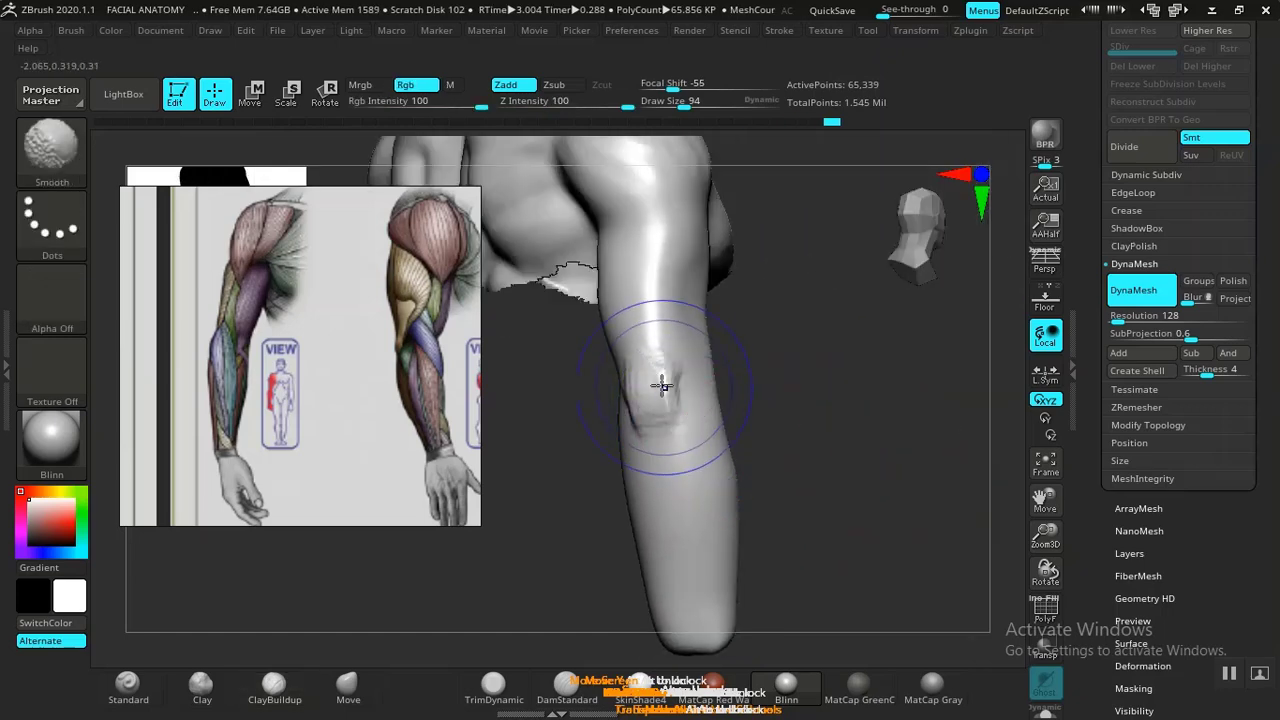
drag(837, 403, 621, 386)
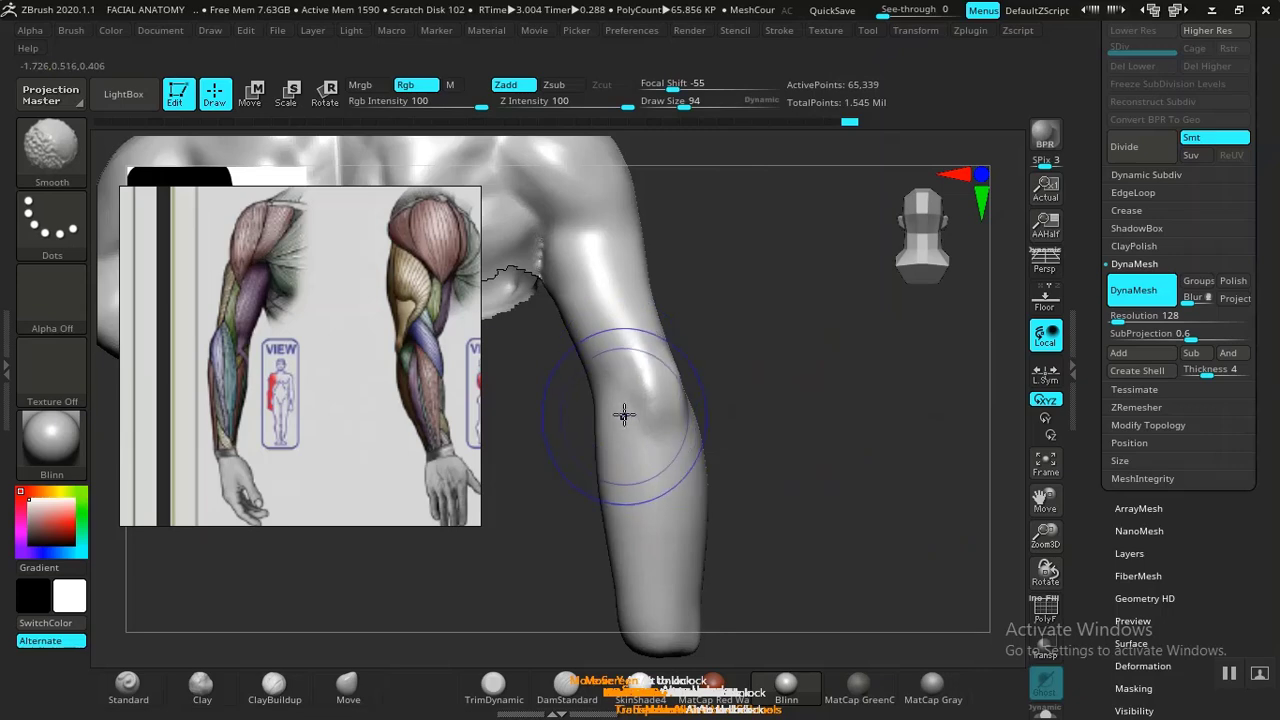
drag(823, 403, 763, 371)
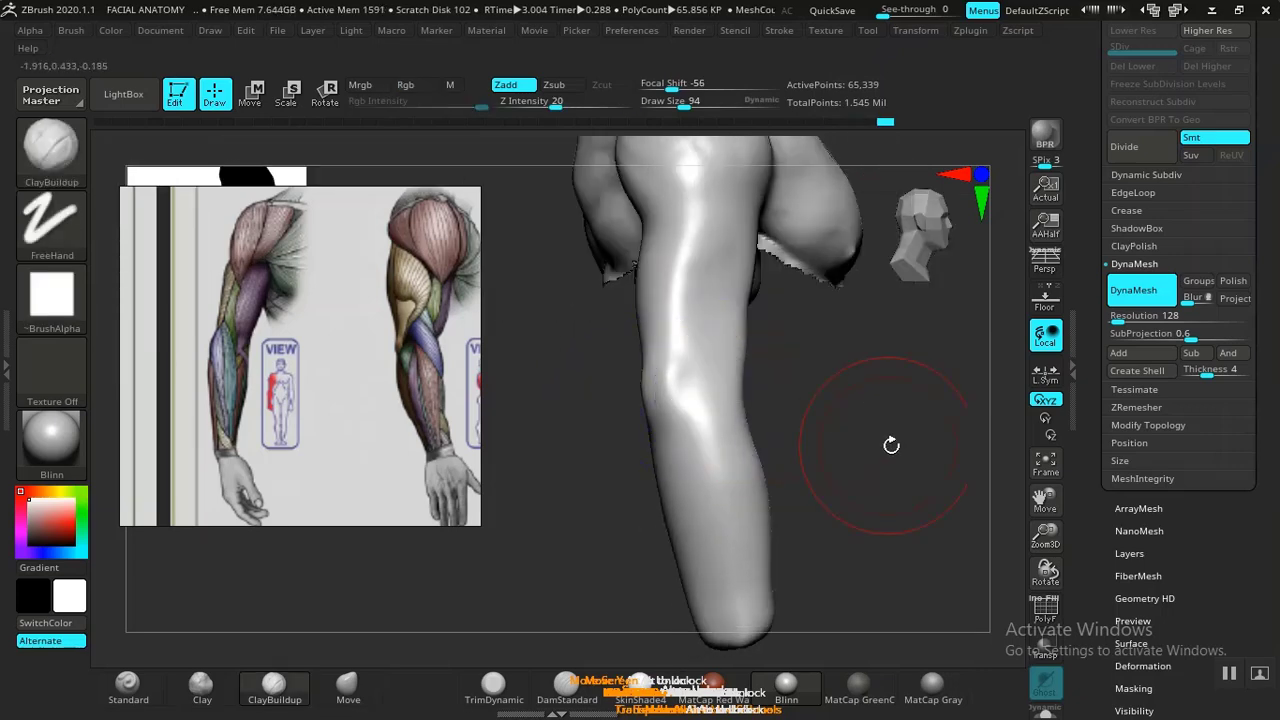
Examine the forearm muscles in the chart's front right-arm view and compare them with the front of the model's forearm.
mouse_move(891, 445)
mouse_down()
mouse_move(763, 420)
mouse_move(808, 484)
mouse_move(800, 429)
mouse_move(806, 463)
mouse_up()
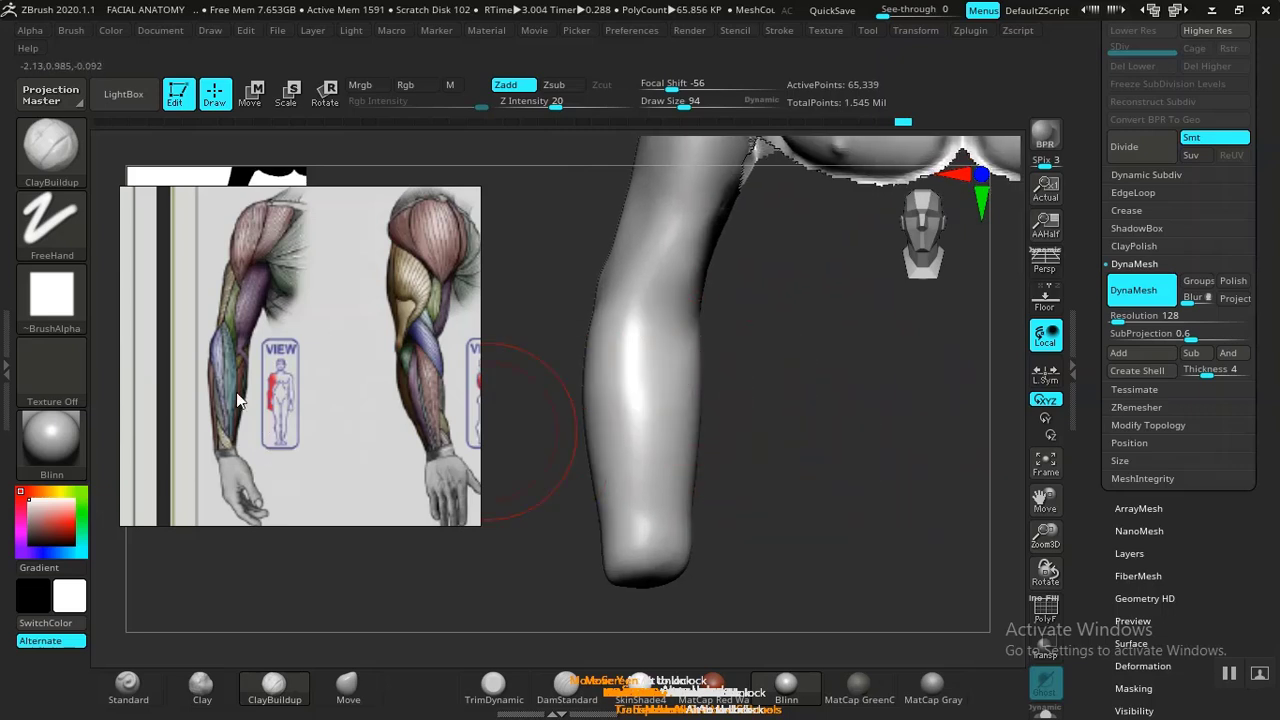
scroll(210, 359, up, 4)
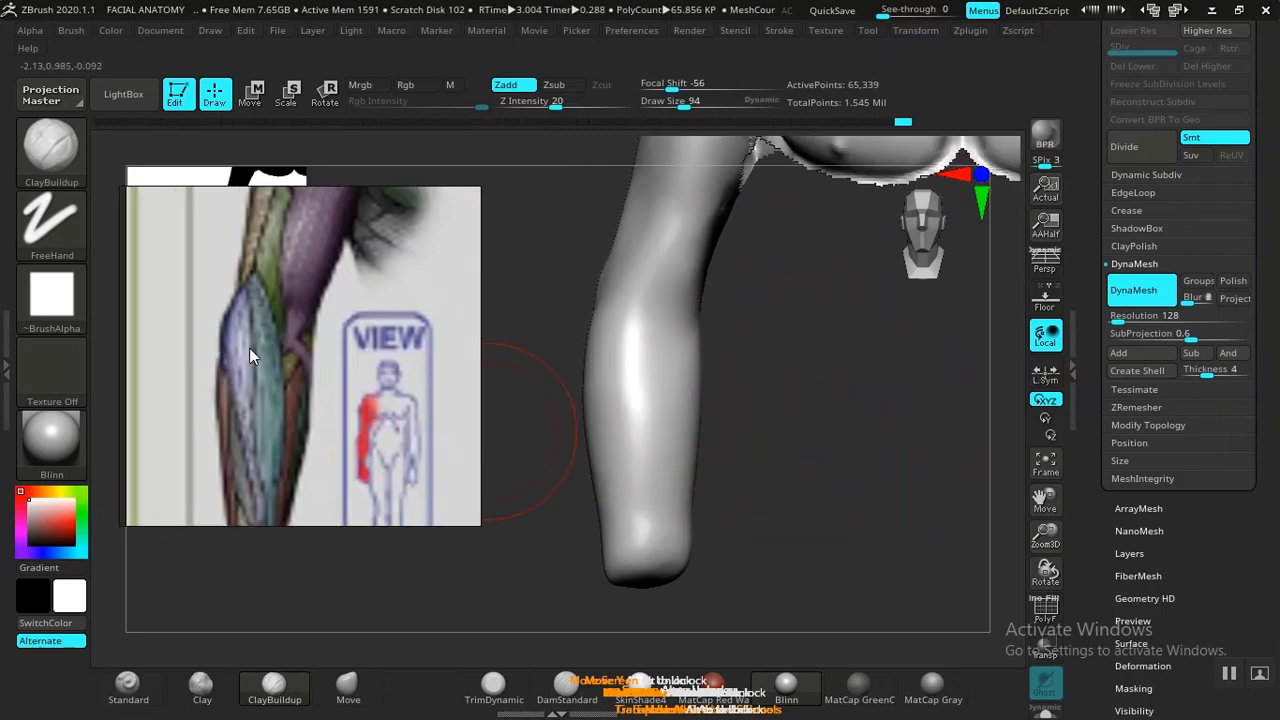
scroll(306, 378, up, 2)
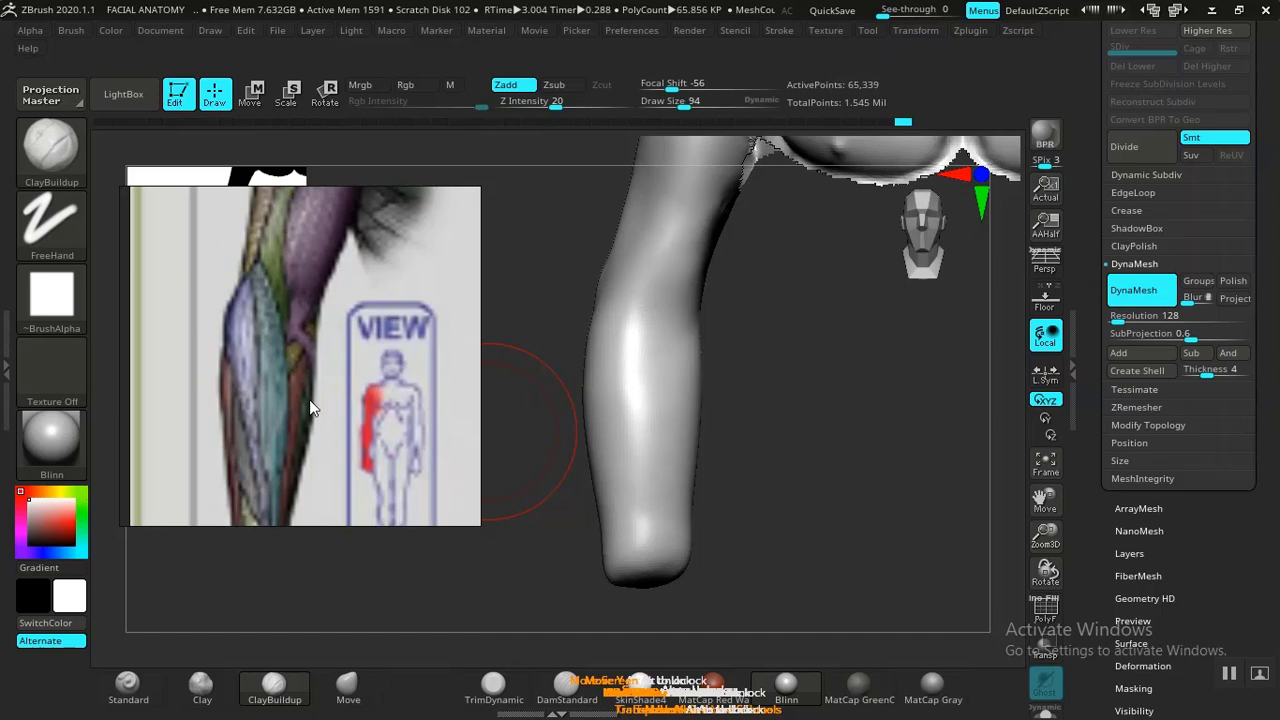
drag(807, 437, 757, 460)
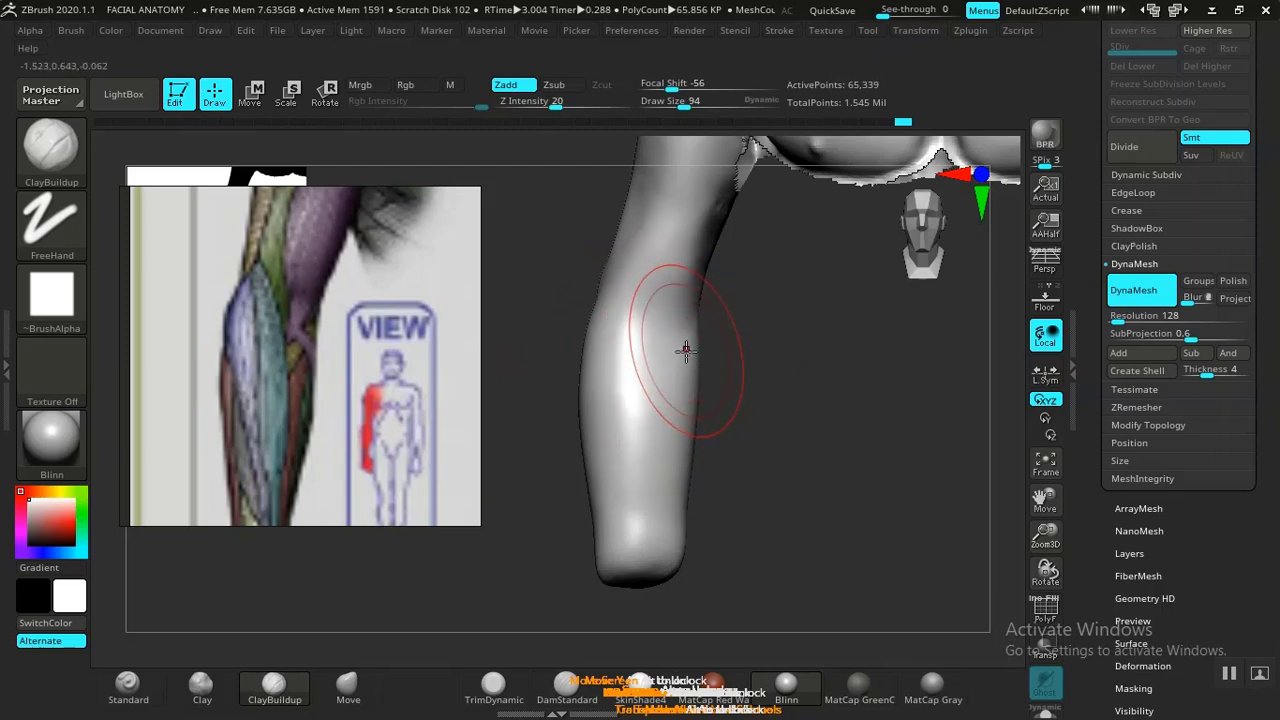
mouse_move(740, 420)
mouse_down()
mouse_move(789, 491)
mouse_move(724, 438)
mouse_move(717, 463)
mouse_move(743, 463)
mouse_move(751, 443)
mouse_move(670, 521)
mouse_up()
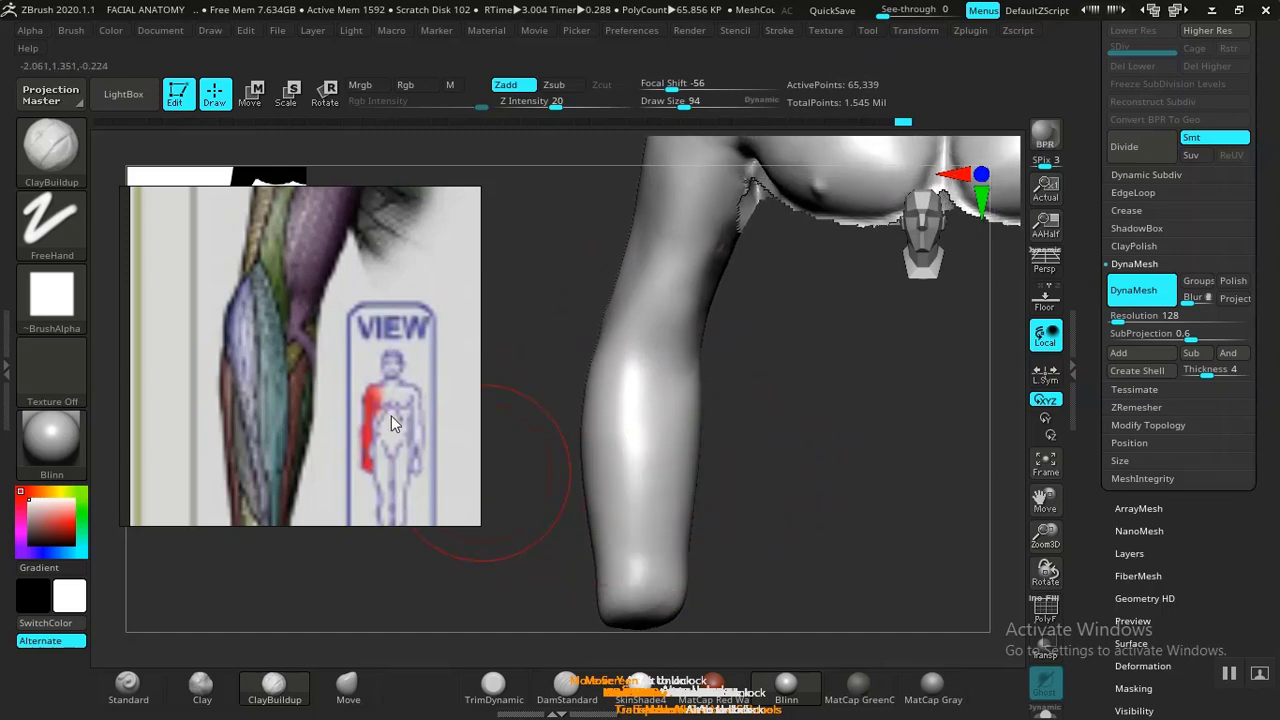
Carve the deltoid's front and lower boundary into the upper arm with the DamStandard brush, following the chart's front right-arm view.
click(566, 695)
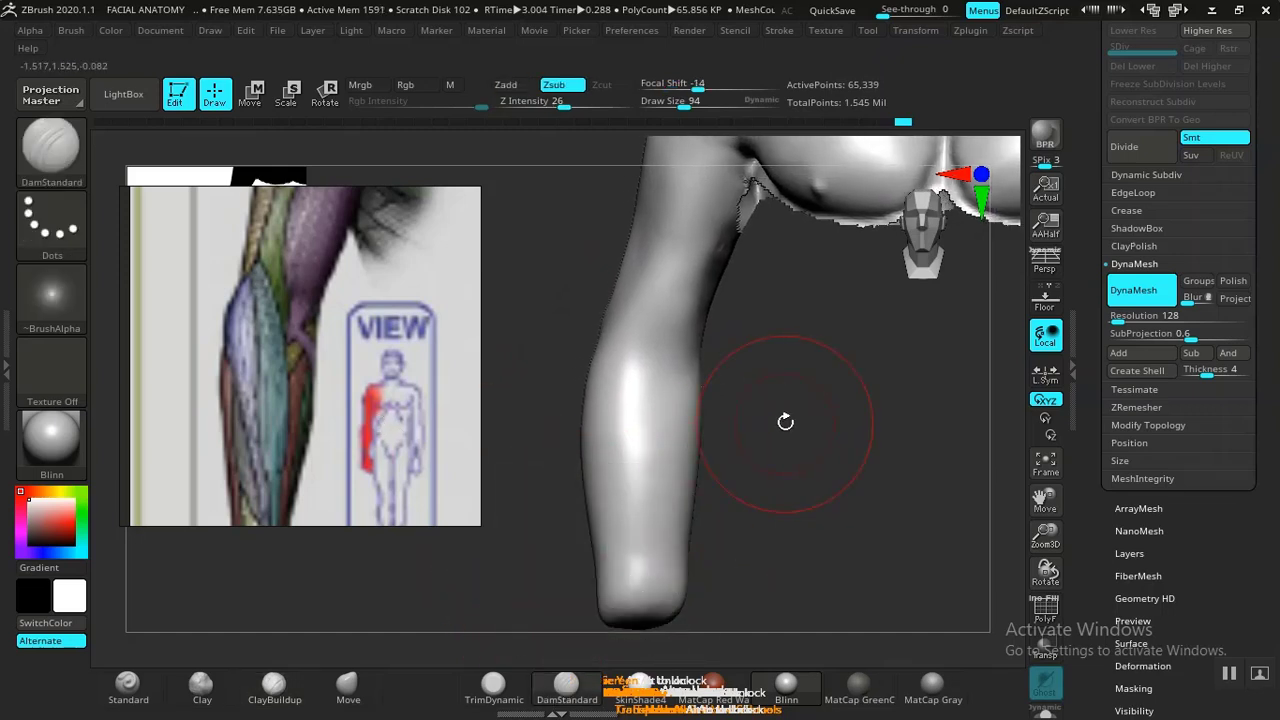
drag(783, 417, 543, 518)
scroll(388, 438, down, 4)
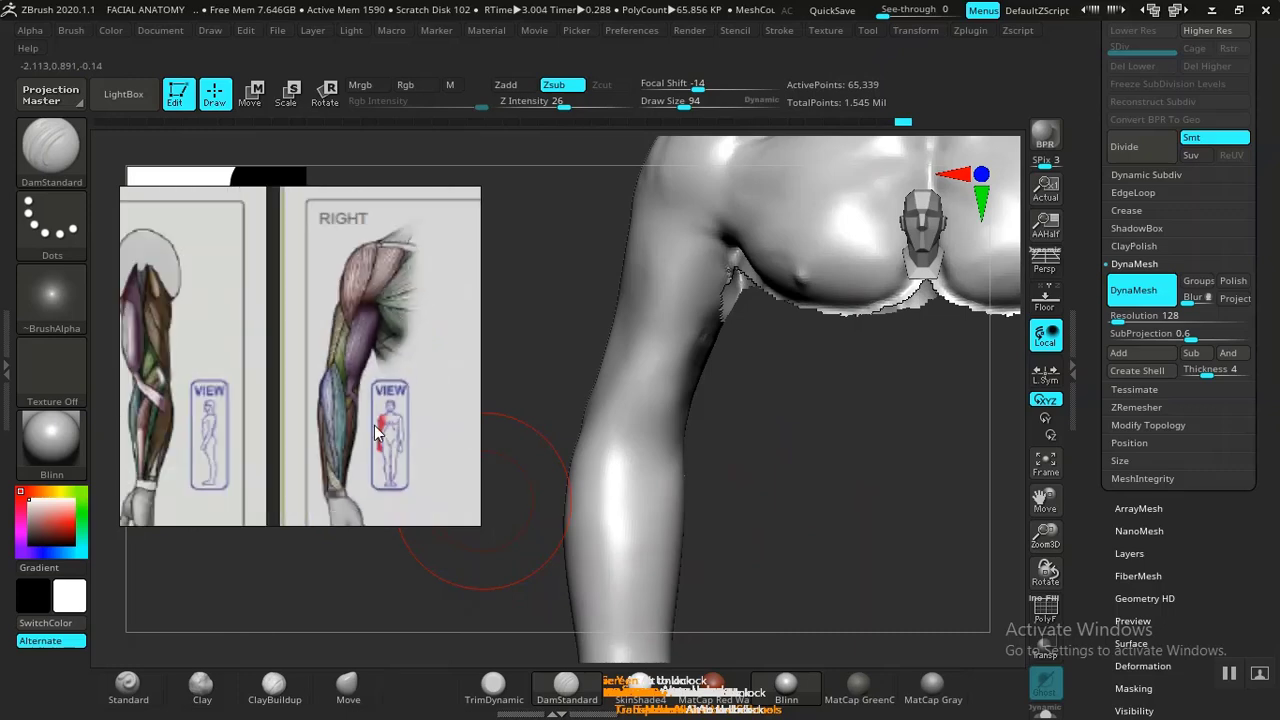
middle_drag(353, 410, 323, 380)
mouse_move(820, 491)
mouse_down()
mouse_move(778, 491)
mouse_move(903, 501)
mouse_move(872, 491)
mouse_move(837, 571)
mouse_move(714, 400)
mouse_up()
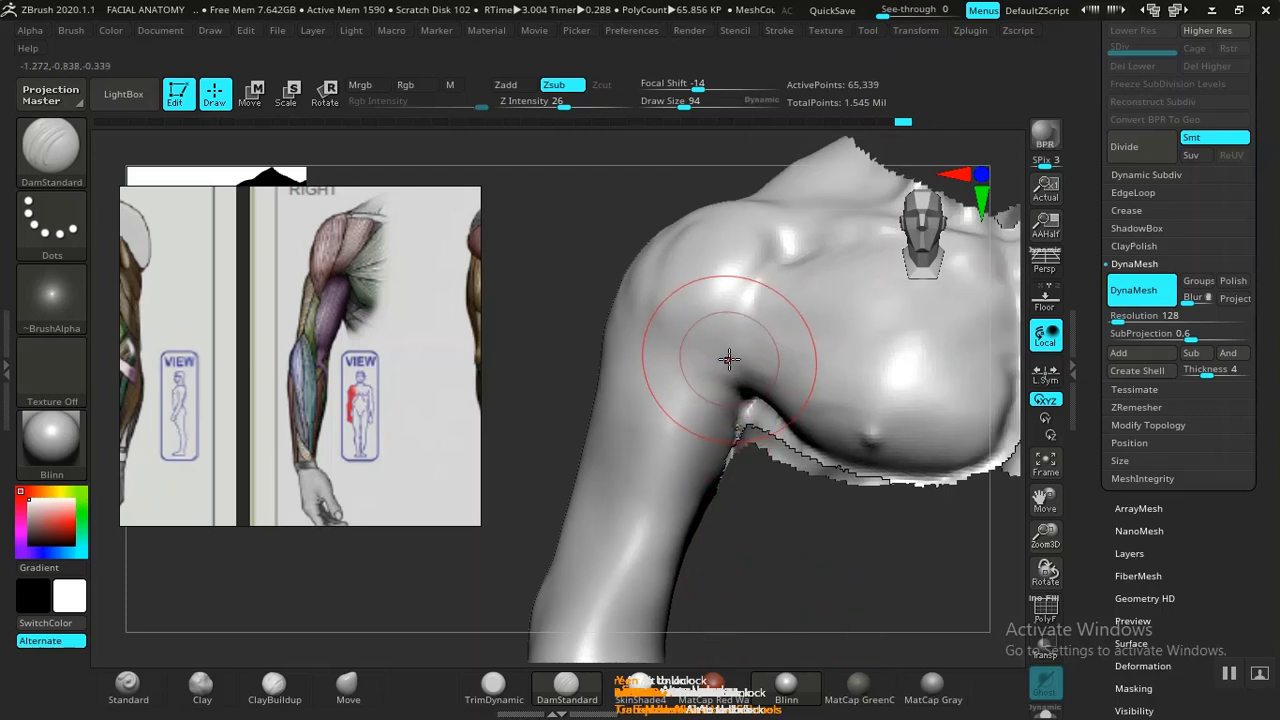
middle_drag(348, 332, 319, 382)
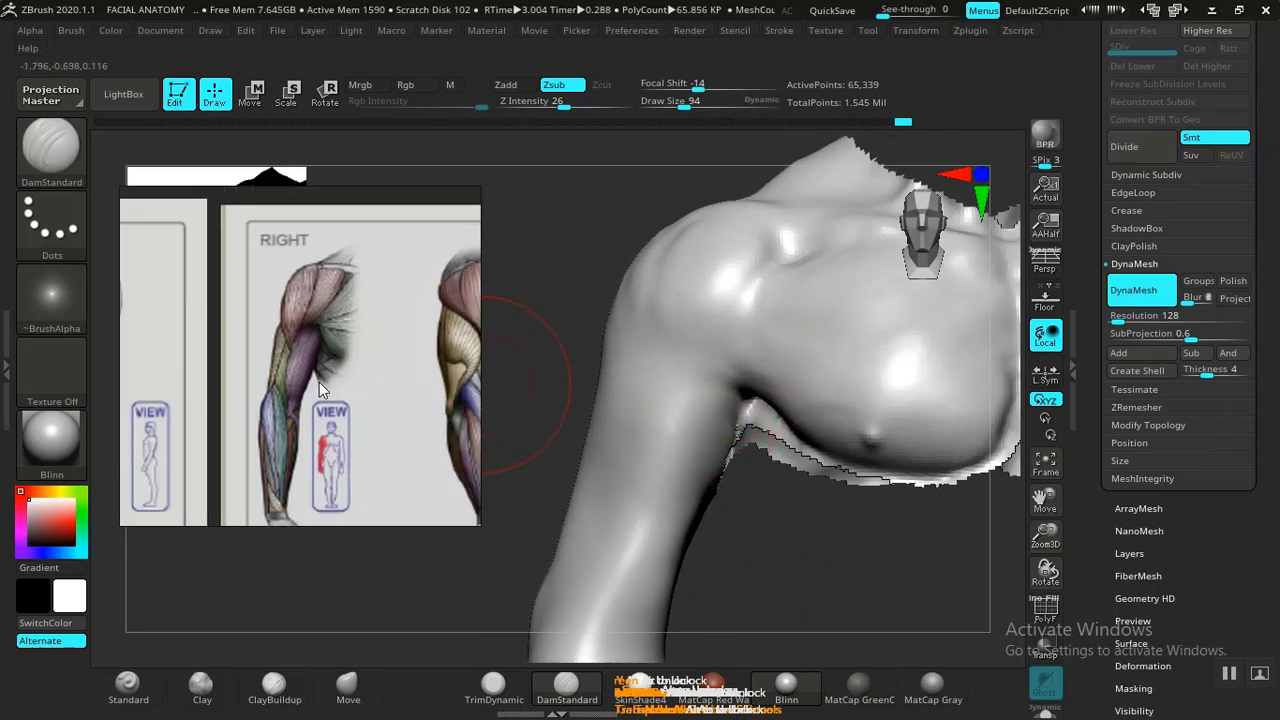
scroll(319, 382, up, 5)
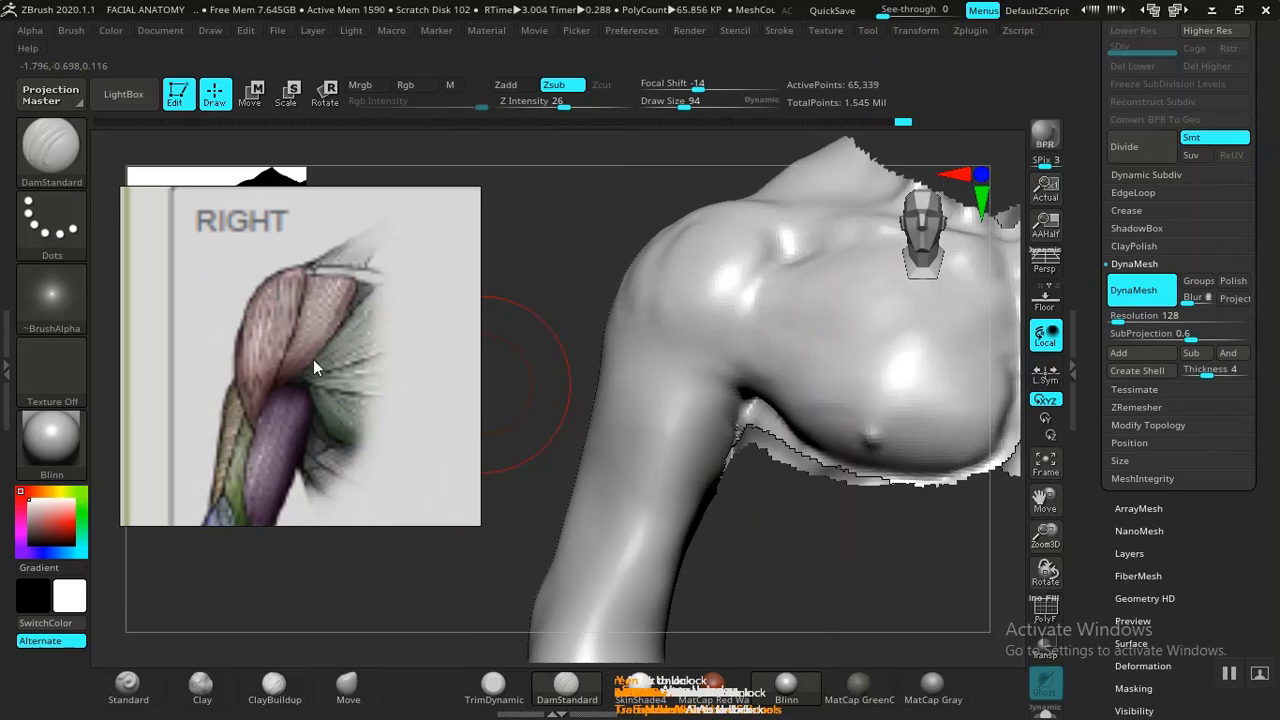
mouse_move(778, 532)
mouse_down()
mouse_move(777, 560)
mouse_move(798, 560)
mouse_up()
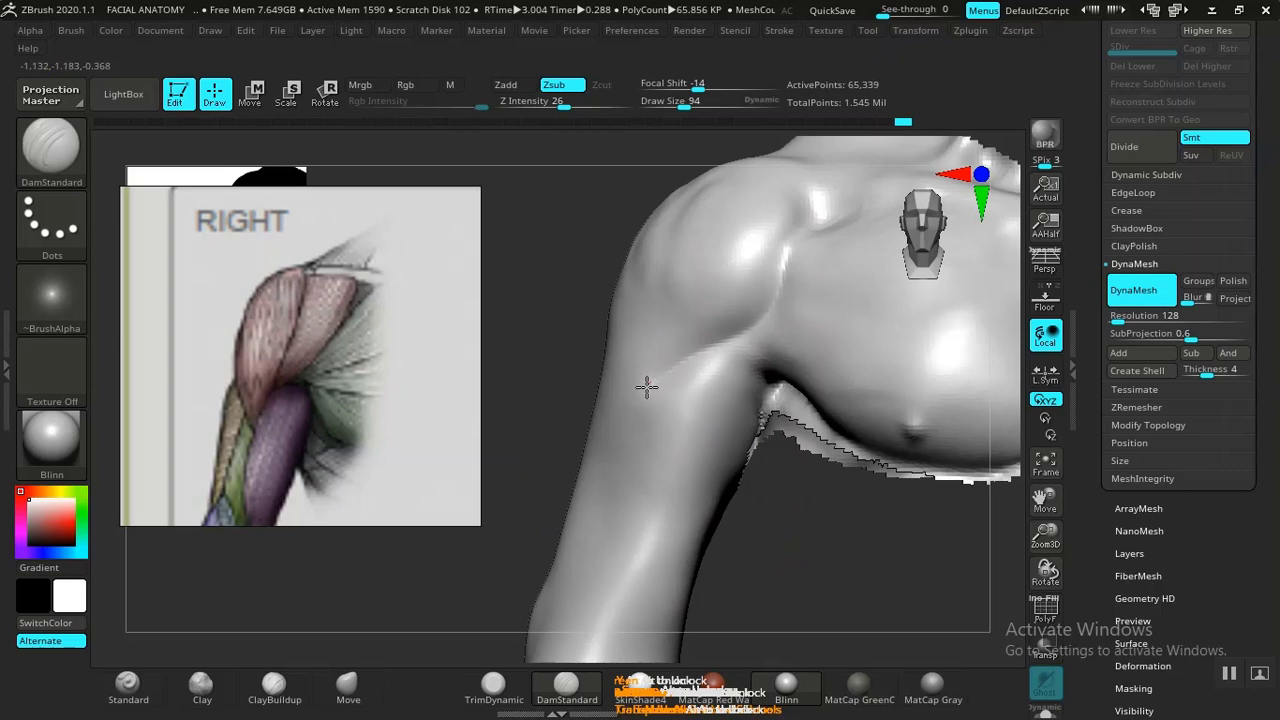
drag(692, 354, 768, 312)
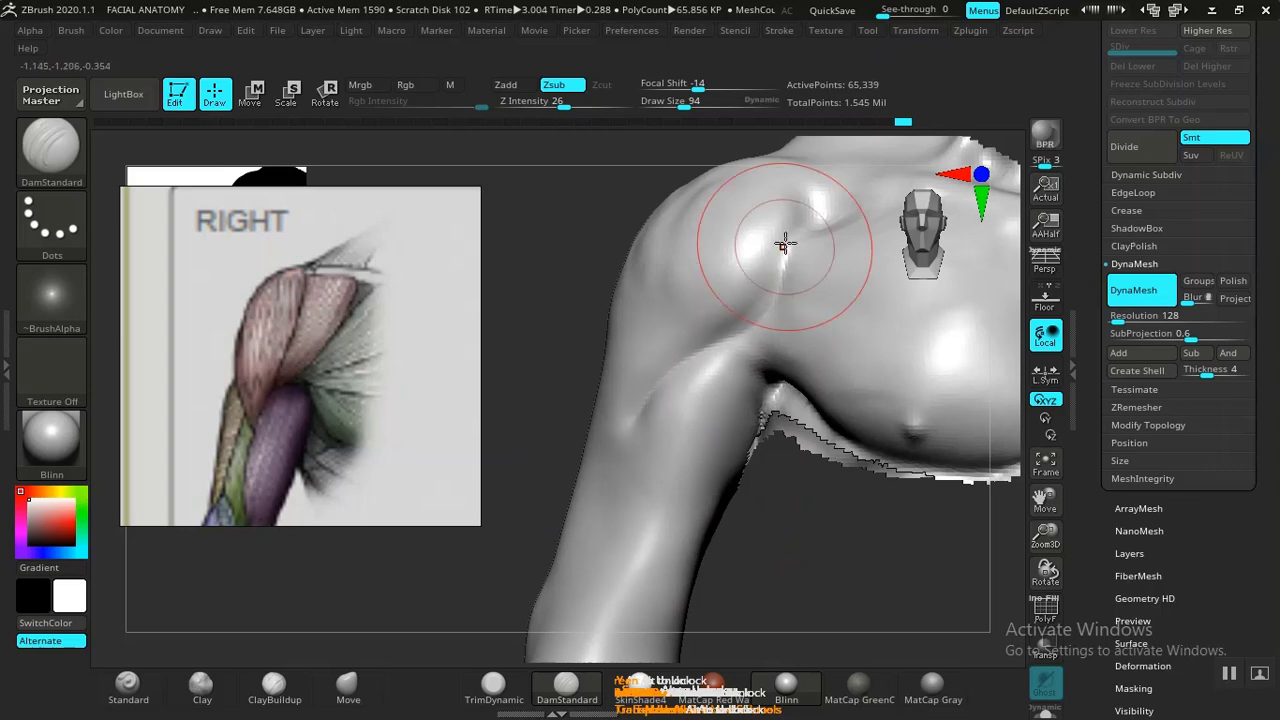
mouse_move(760, 560)
alt+mouse_down()
mouse_move(814, 454)
mouse_move(740, 469)
alt+mouse_up()
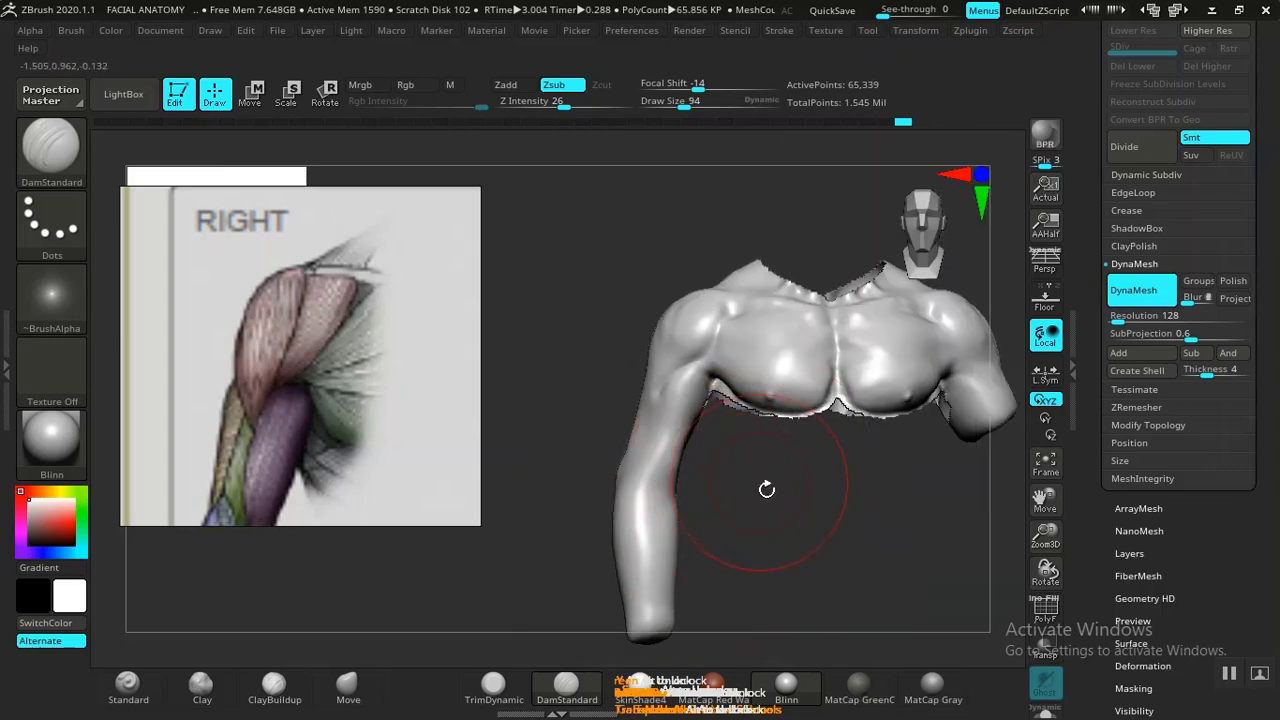
drag(820, 580, 646, 435)
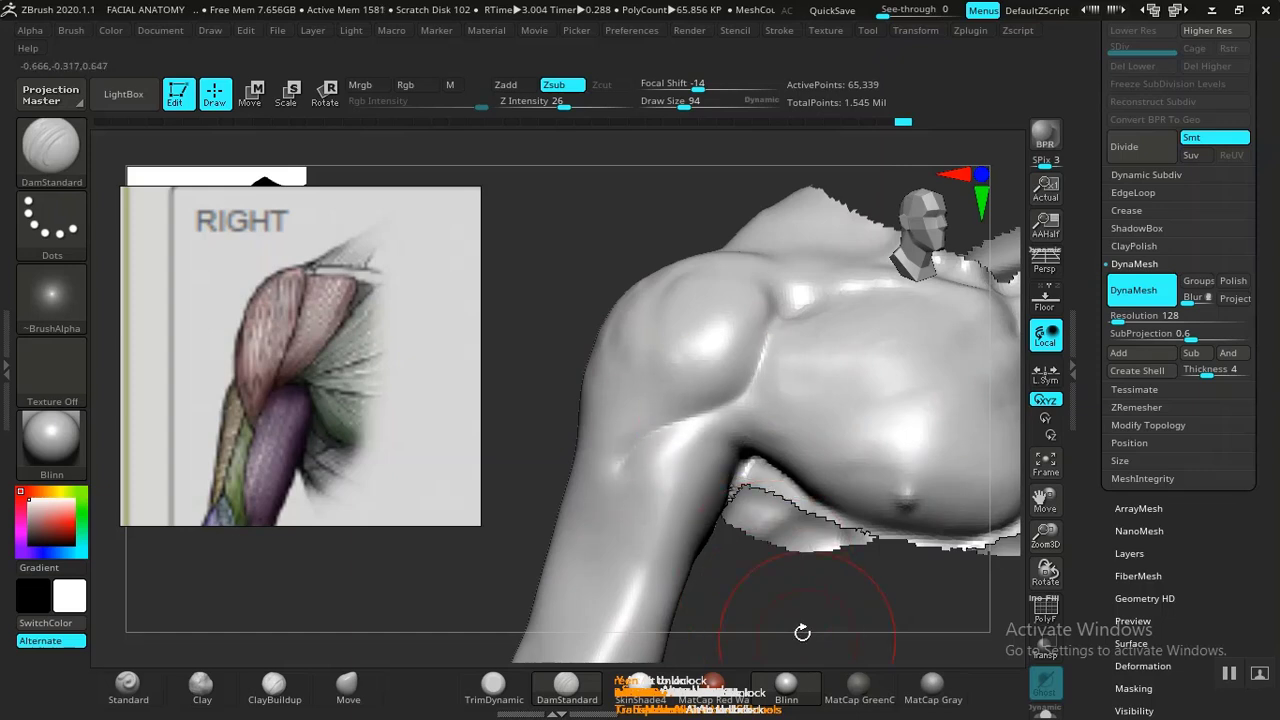
Compare the back of the shoulder with the chart's rear right-arm view, try a DamStandard stroke there and undo it.
drag(803, 631, 840, 470)
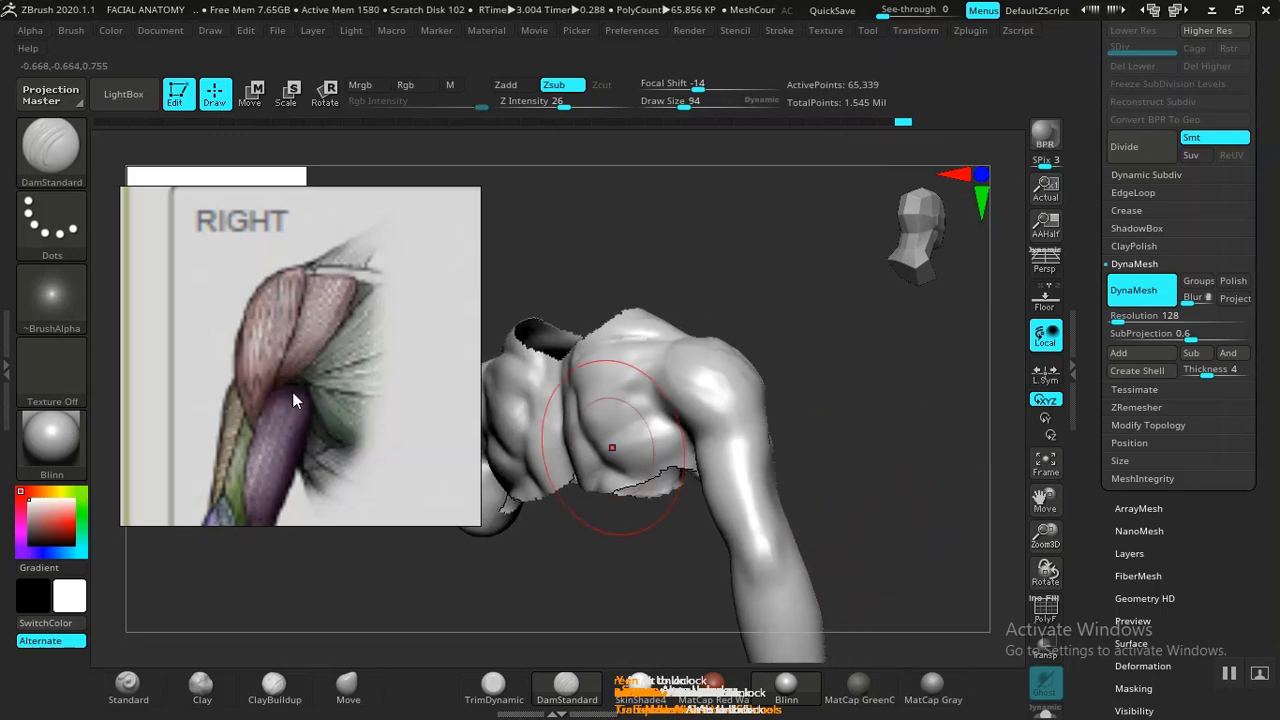
scroll(293, 393, down, 8)
scroll(390, 399, up, 1)
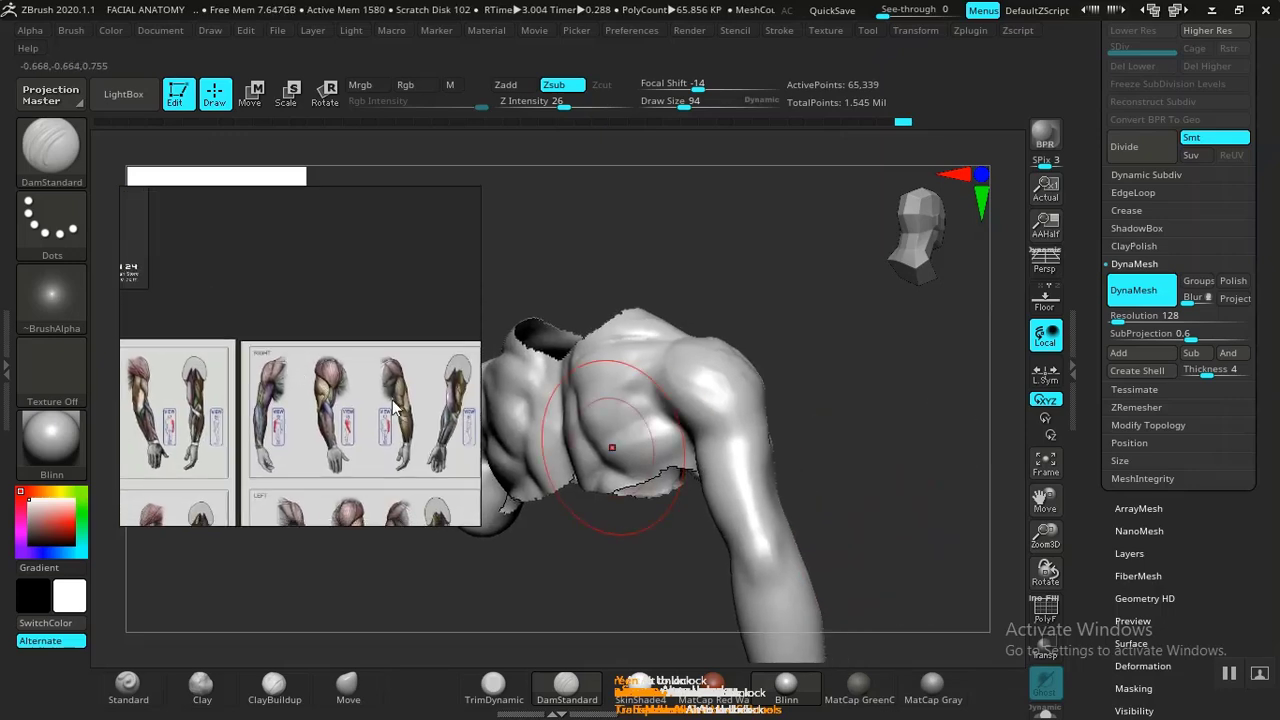
scroll(330, 406, up, 3)
scroll(329, 406, up, 3)
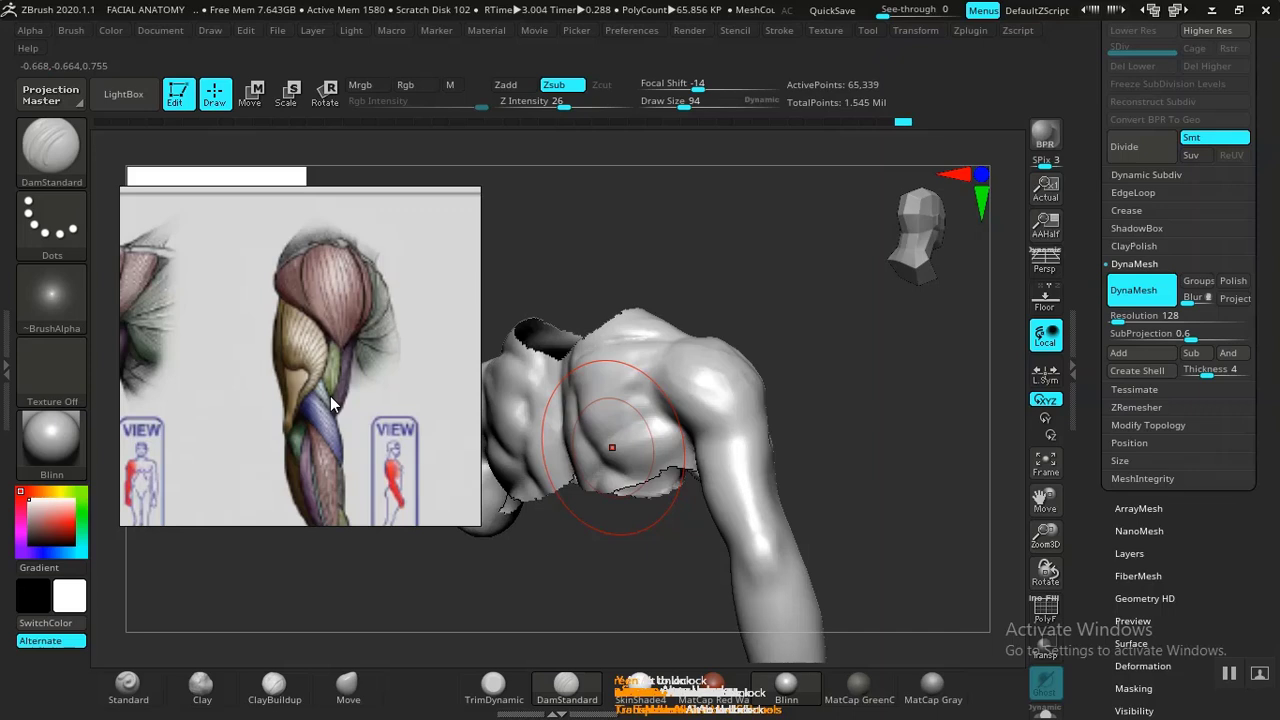
scroll(276, 373, down, 3)
middle_drag(276, 372, 111, 364)
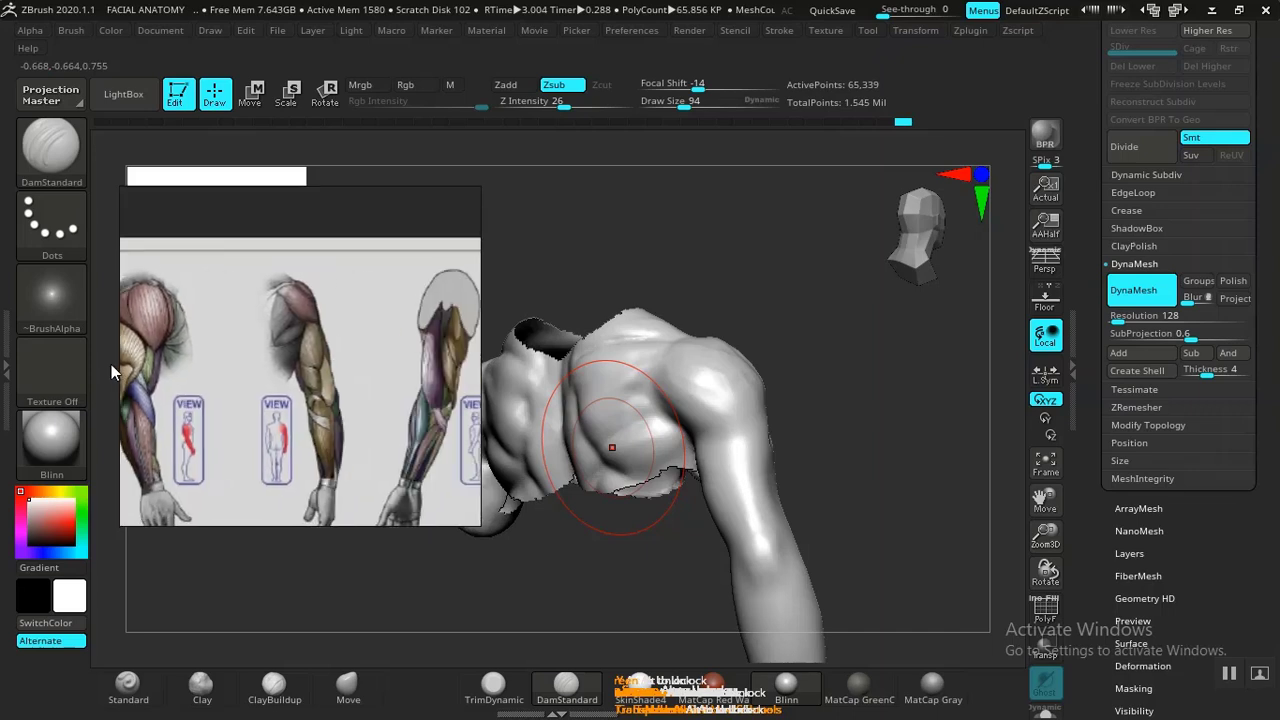
scroll(327, 317, up, 2)
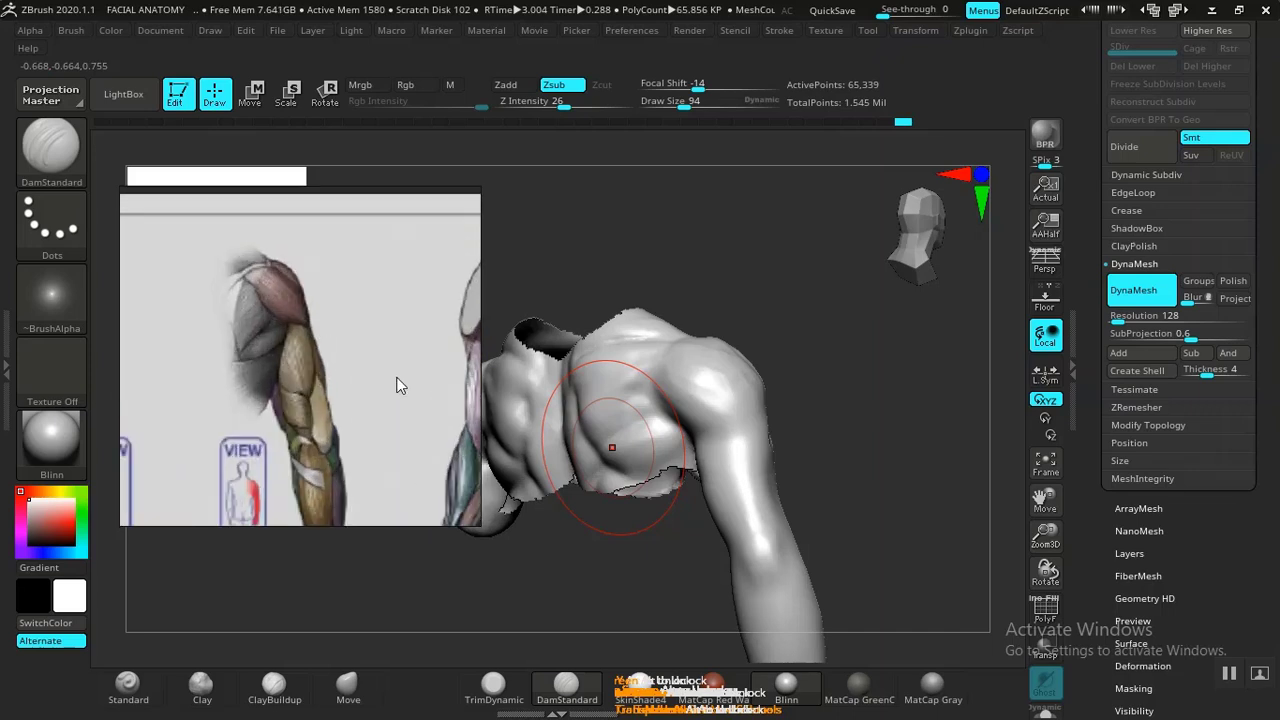
drag(739, 328, 838, 442)
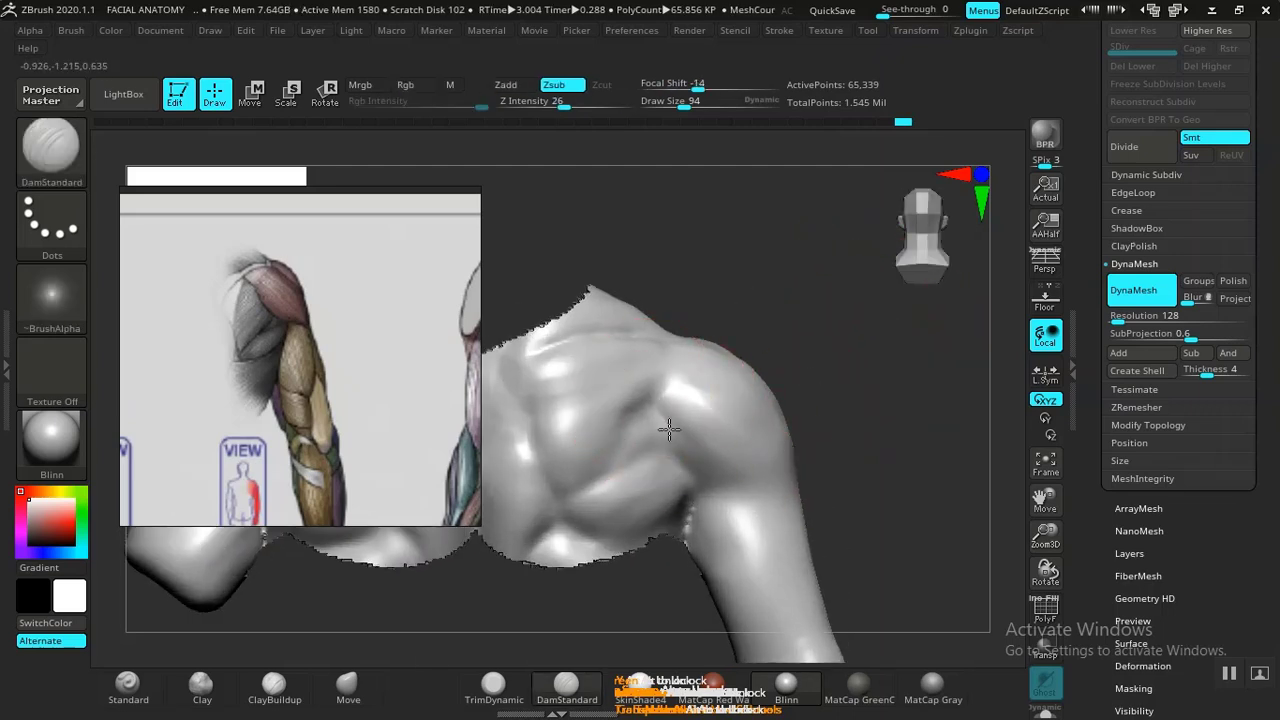
key(ctrl+z)
Carve the deltoid's lower tip on the outer upper arm with DamStandard, following the chart's side right-arm view.
drag(824, 497, 752, 499)
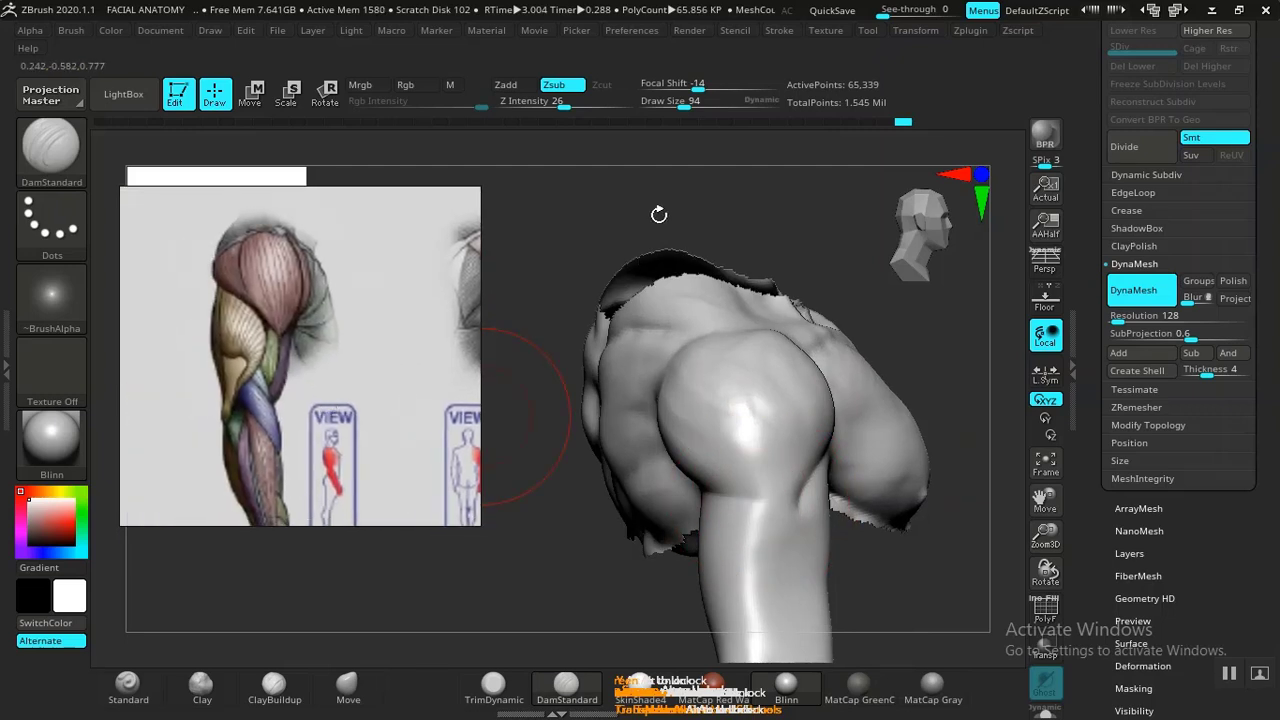
drag(659, 214, 600, 291)
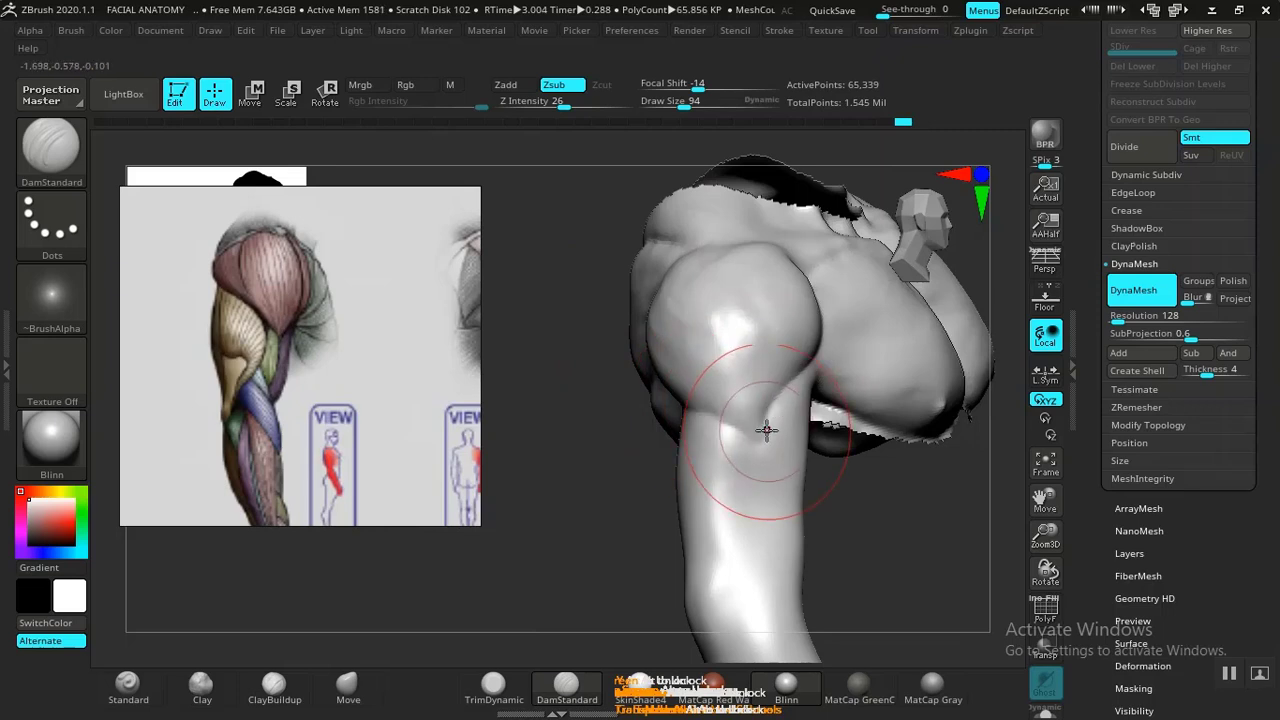
drag(851, 520, 832, 432)
middle_drag(239, 412, 237, 388)
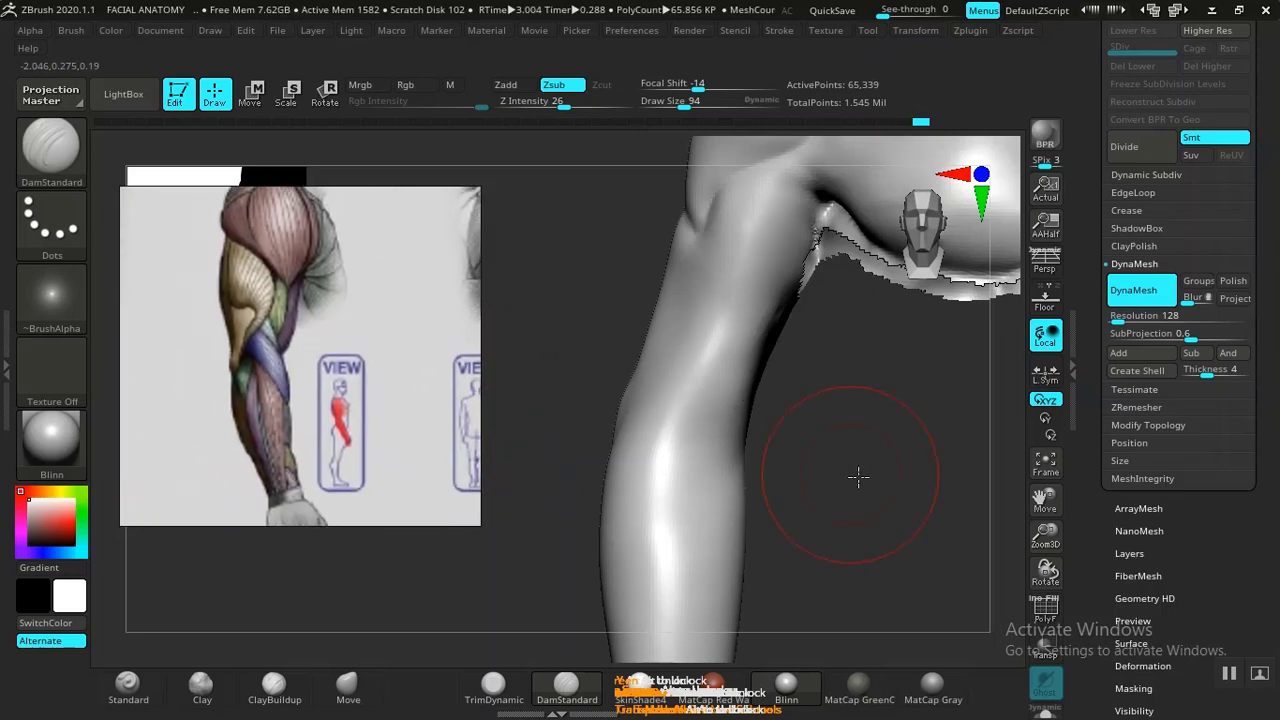
Browse the arm references on the board and examine the arm drawings on the "Blocking Out an Arm" sheet.
drag(858, 476, 794, 423)
scroll(340, 418, down, 12)
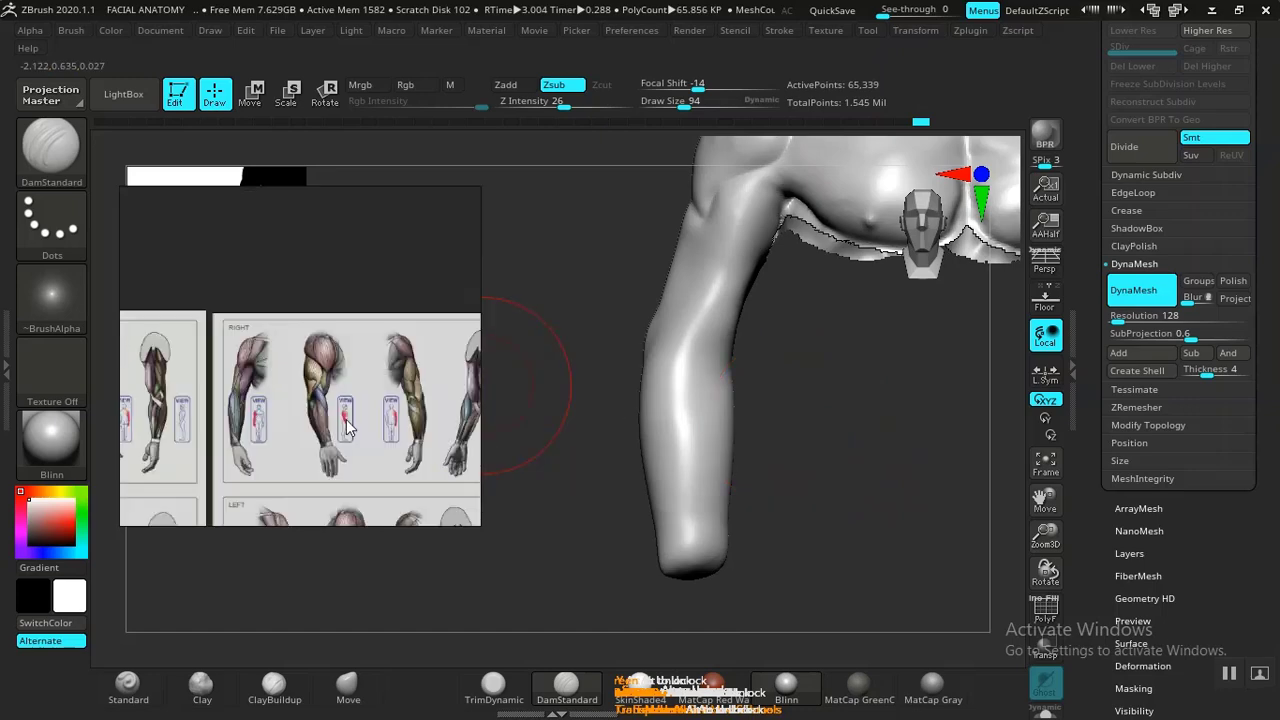
middle_drag(358, 470, 369, 412)
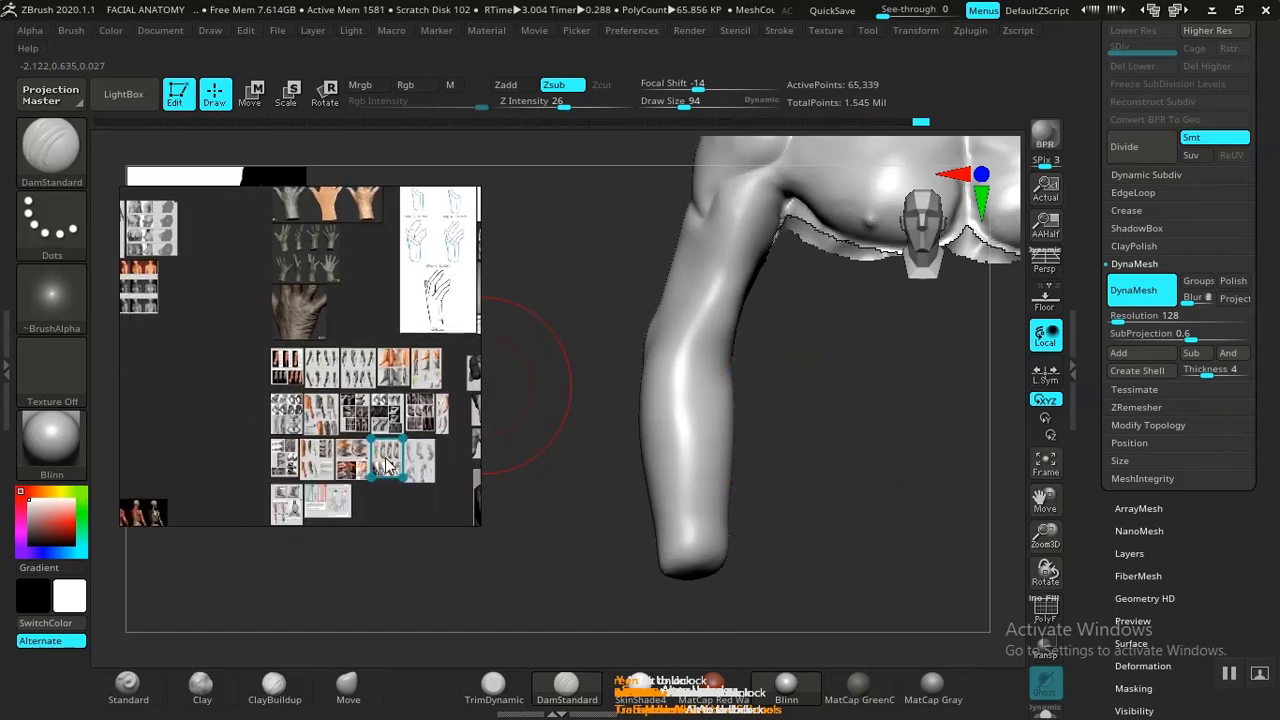
scroll(388, 462, up, 10)
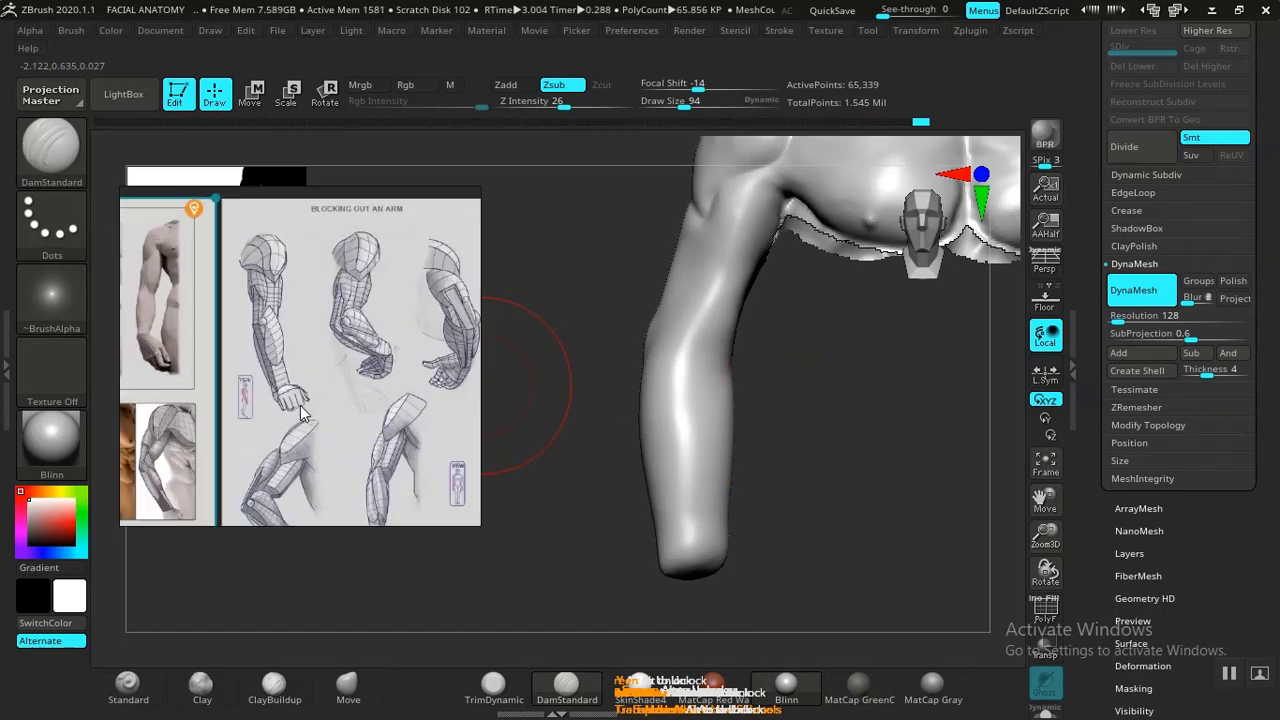
scroll(334, 400, down, 6)
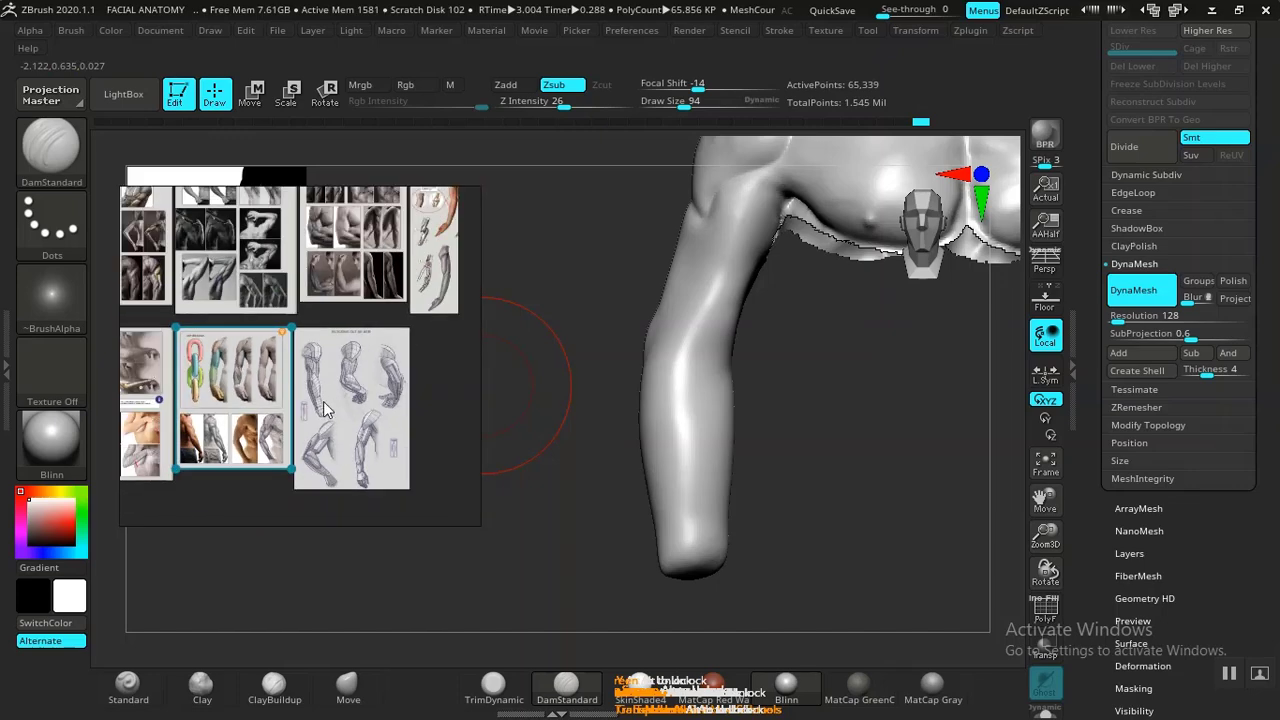
middle_drag(323, 401, 415, 381)
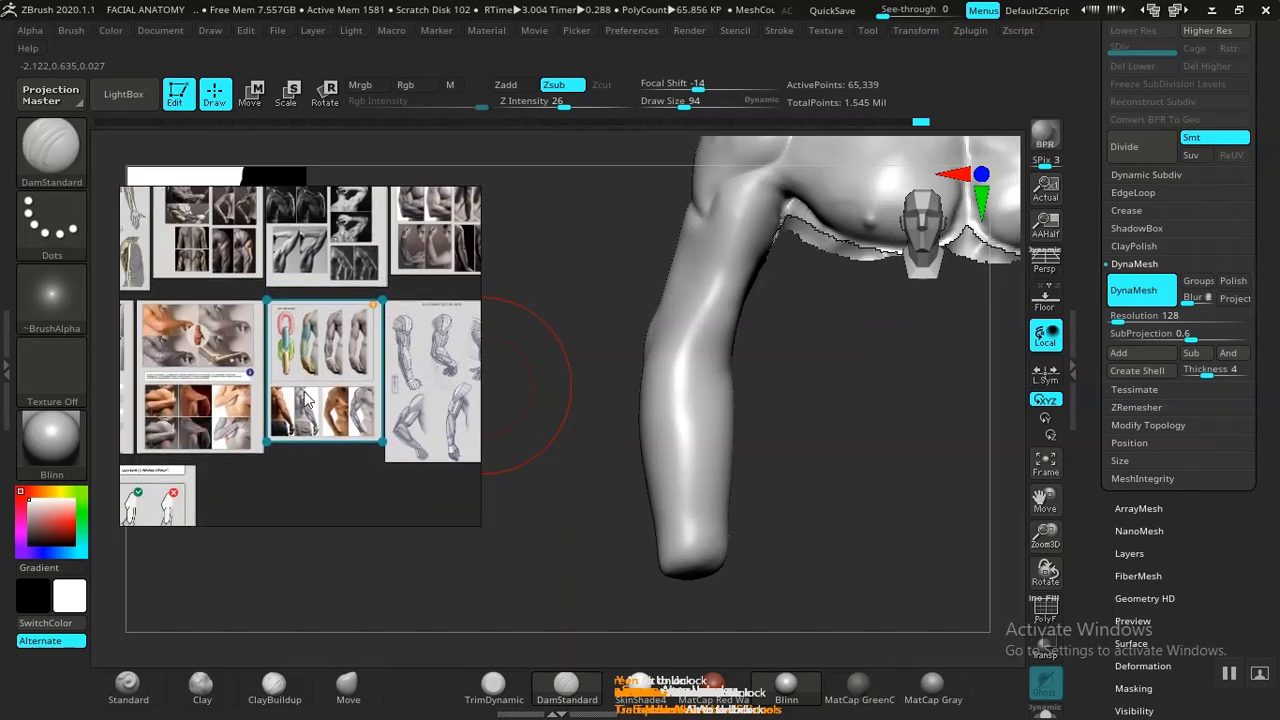
middle_drag(307, 400, 485, 309)
middle_drag(335, 388, 361, 430)
scroll(361, 430, down, 1)
middle_drag(358, 357, 205, 431)
middle_drag(425, 433, 295, 377)
scroll(366, 358, up, 5)
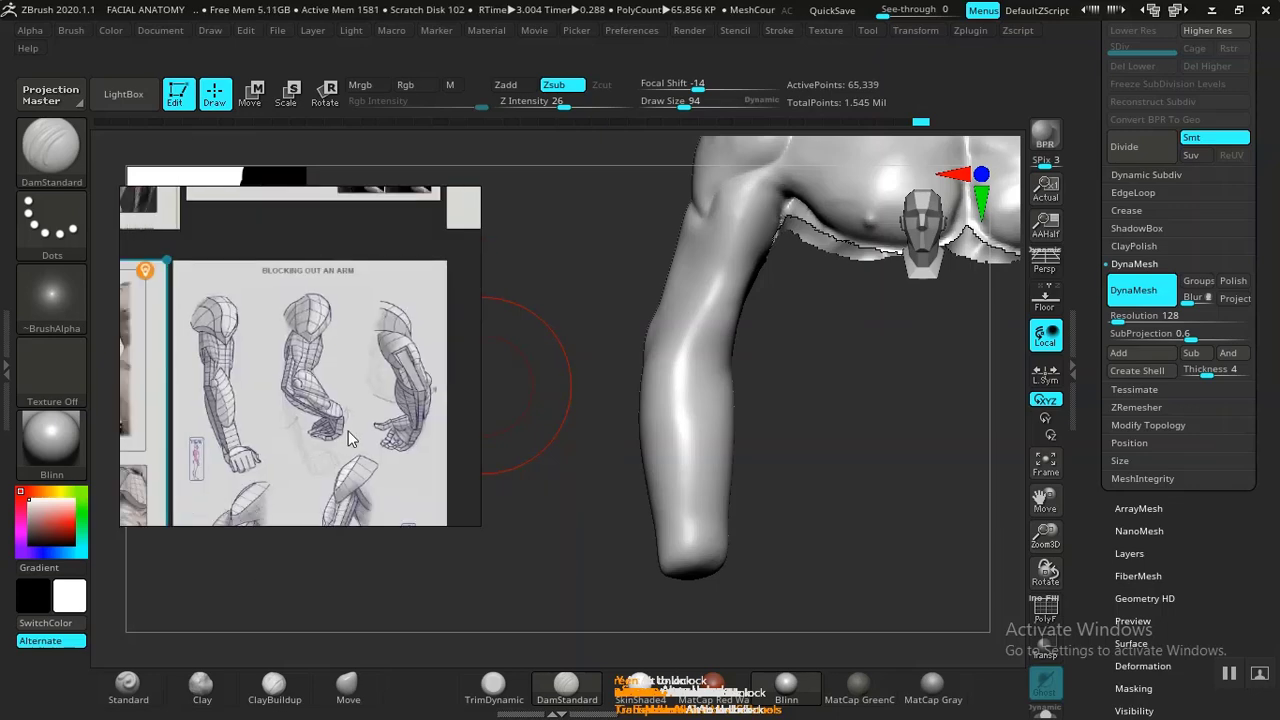
scroll(326, 428, up, 4)
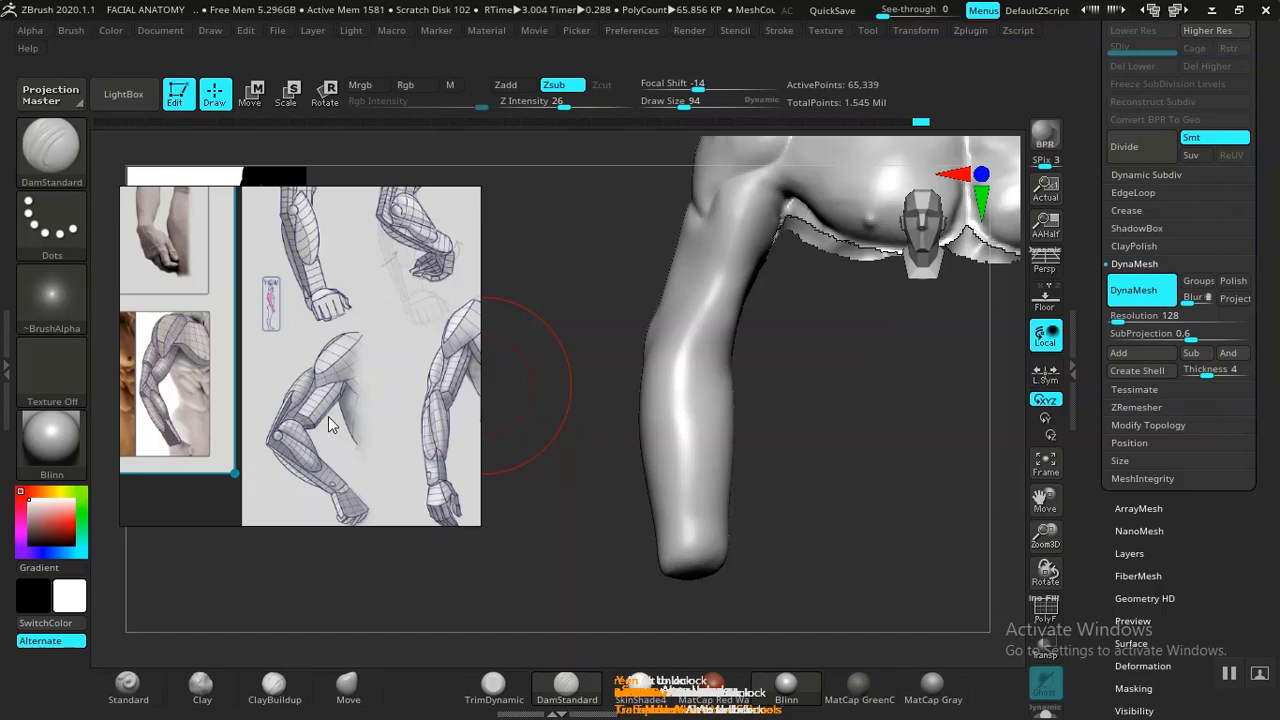
scroll(328, 416, up, 3)
middle_drag(293, 404, 321, 401)
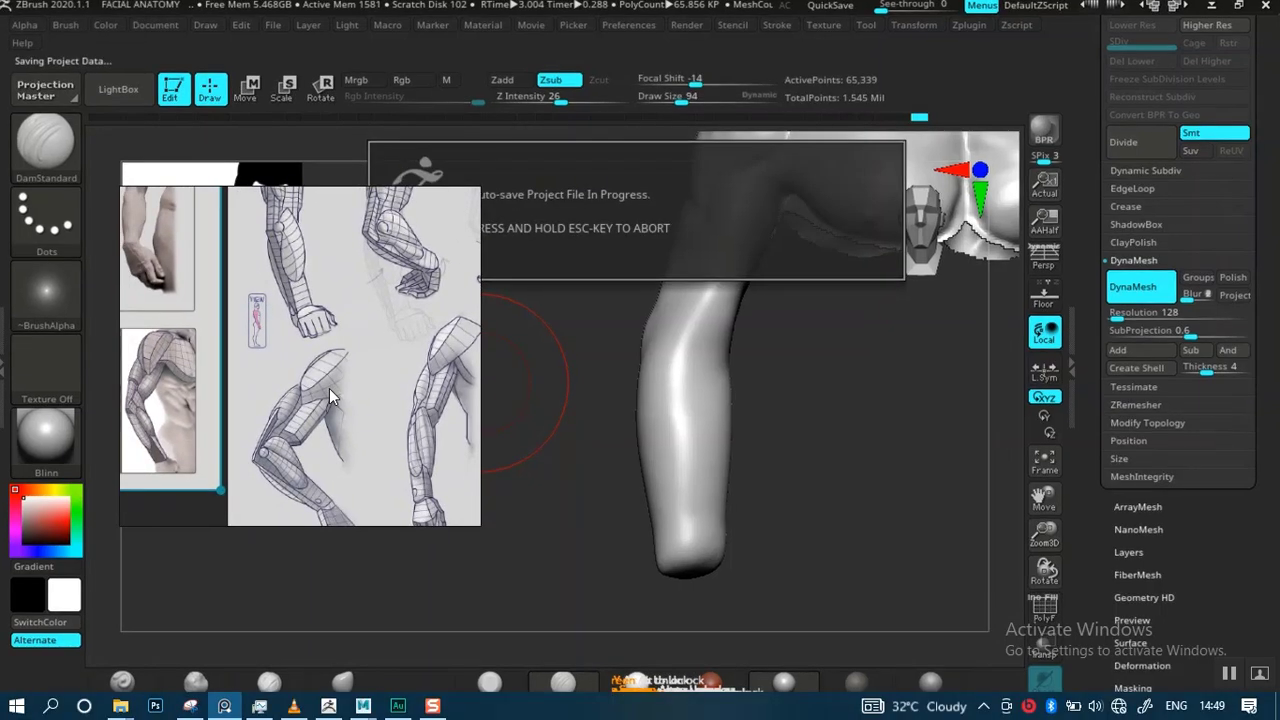
Move the reference sheet with four framed arm views and three arm sketches up beside the "Blocking Out an Arm" sheet.
scroll(323, 402, down, 5)
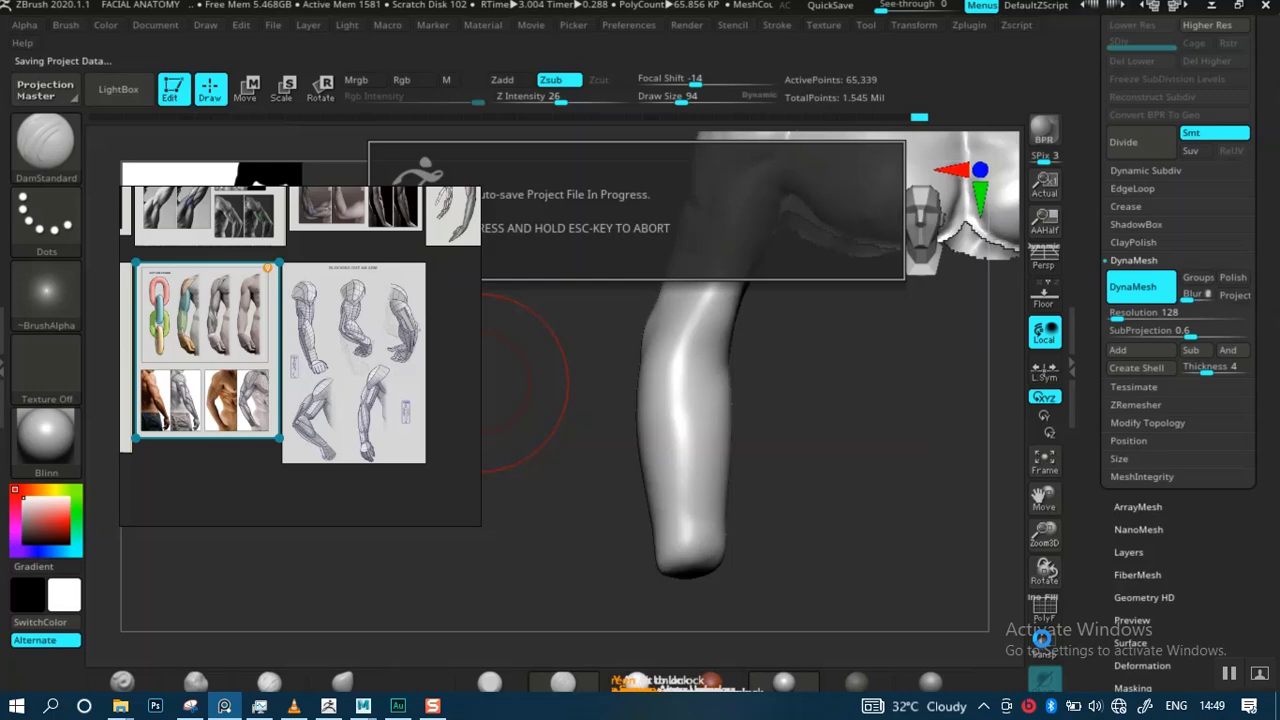
scroll(318, 376, down, 5)
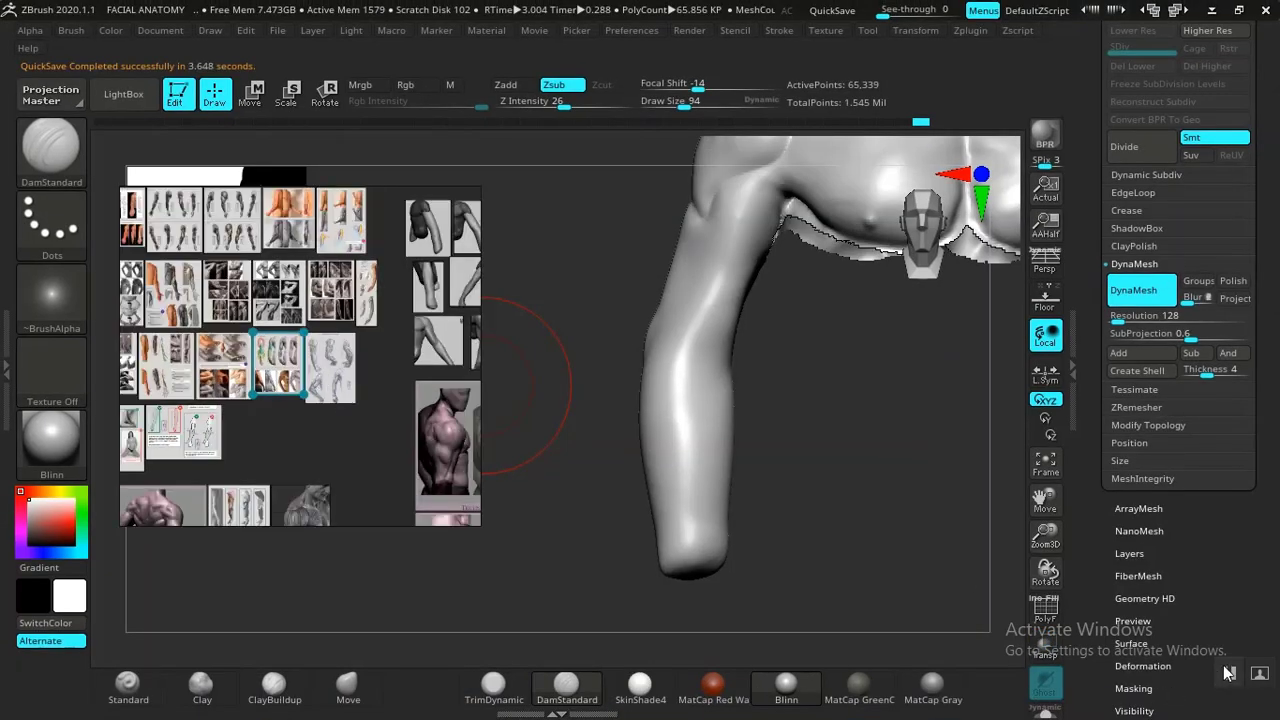
scroll(296, 461, up, 6)
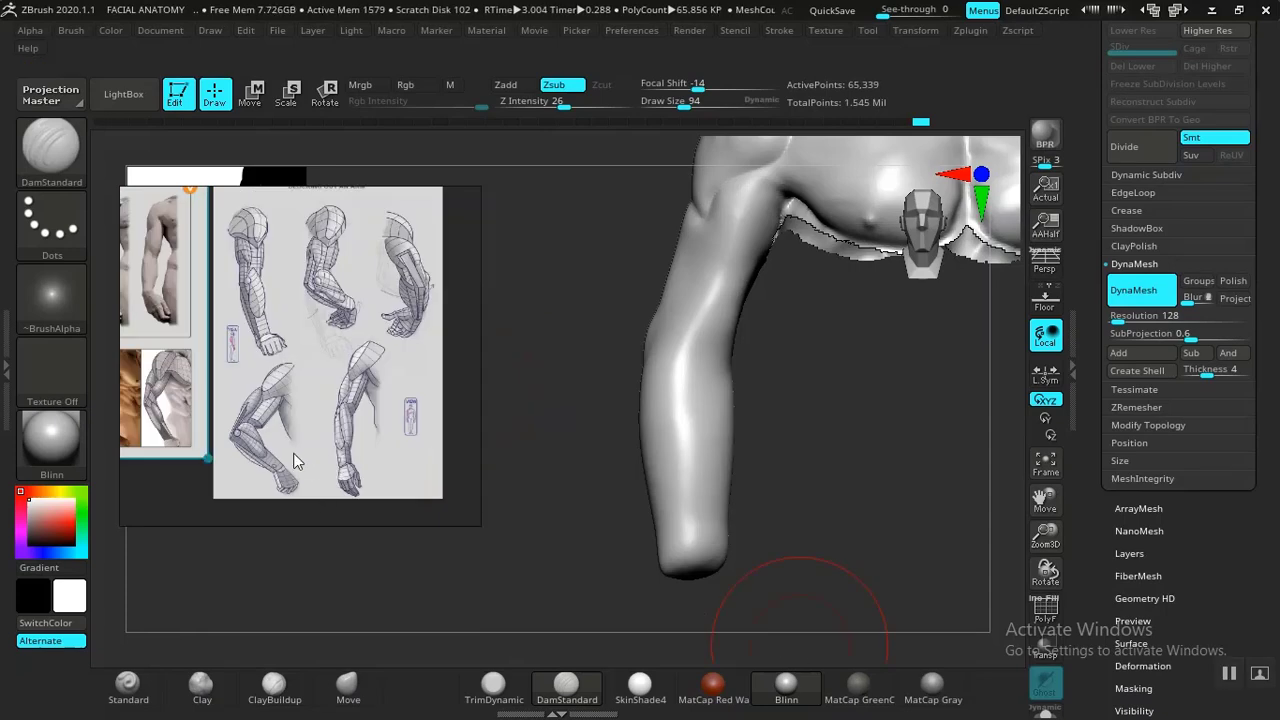
scroll(296, 461, down, 8)
middle_drag(292, 453, 368, 337)
scroll(346, 365, up, 3)
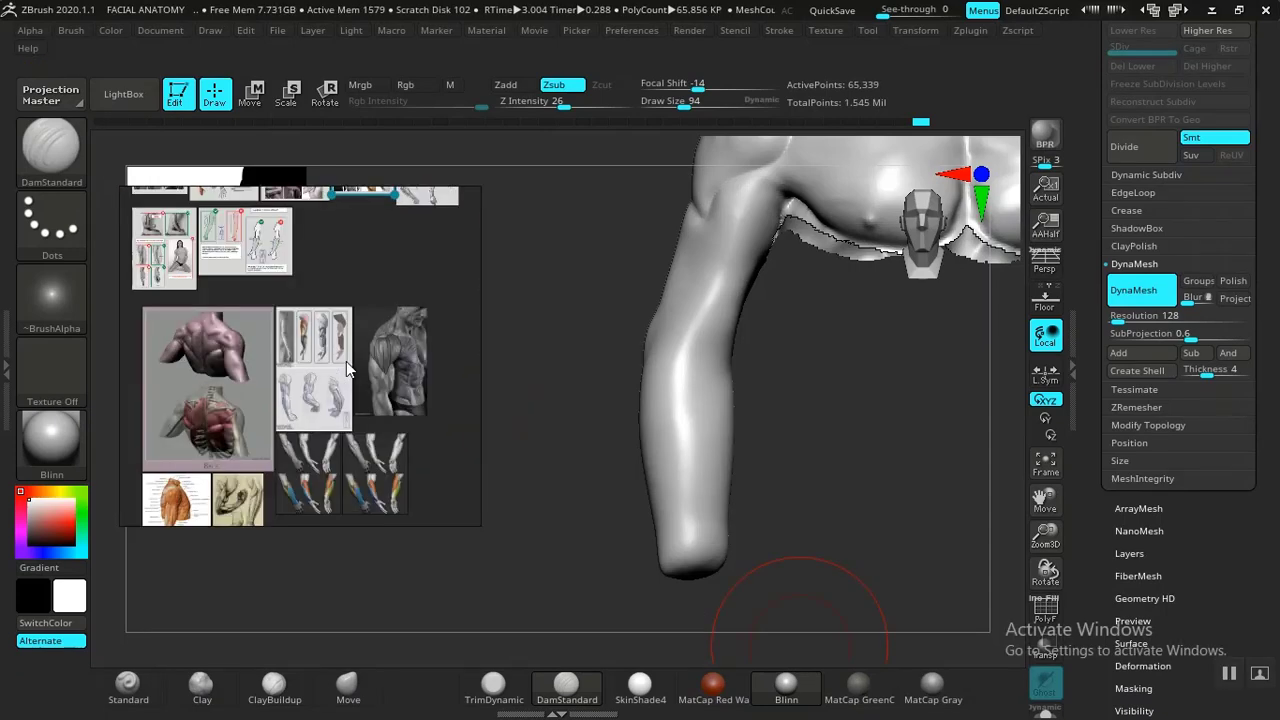
scroll(346, 366, up, 2)
scroll(340, 370, down, 5)
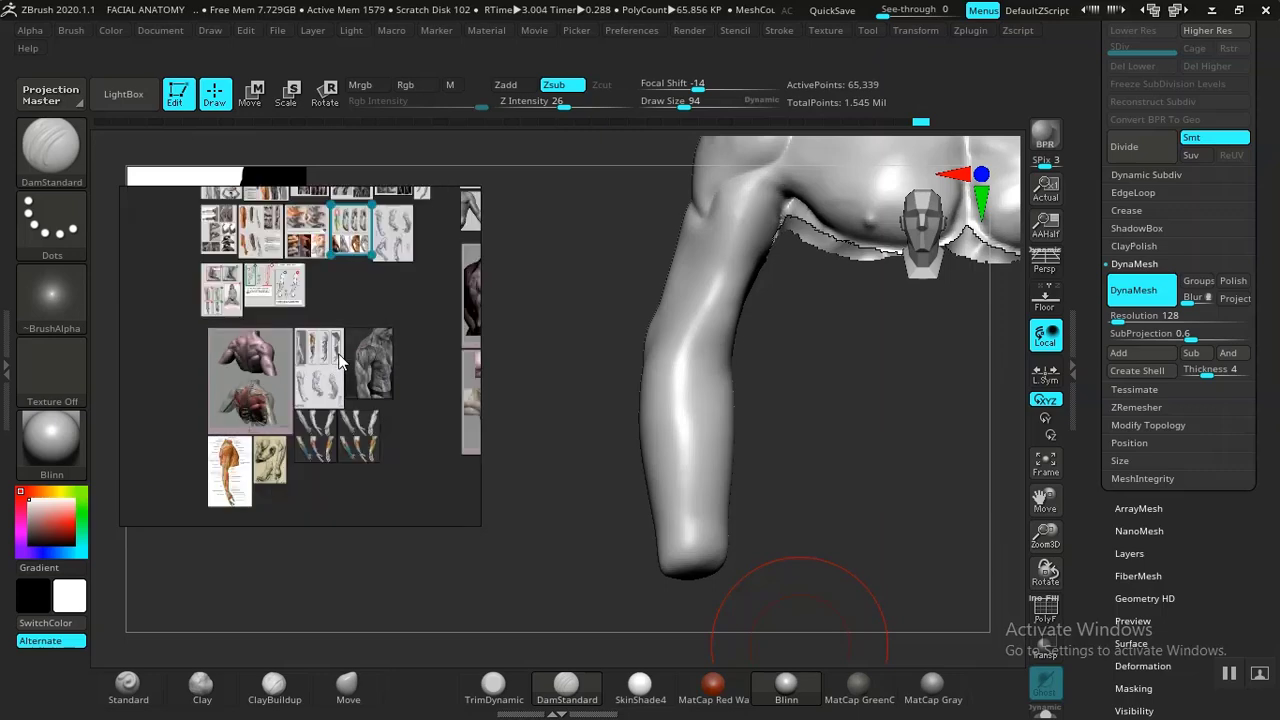
middle_drag(314, 373, 252, 484)
click(252, 484)
drag(252, 484, 285, 418)
scroll(290, 425, up, 6)
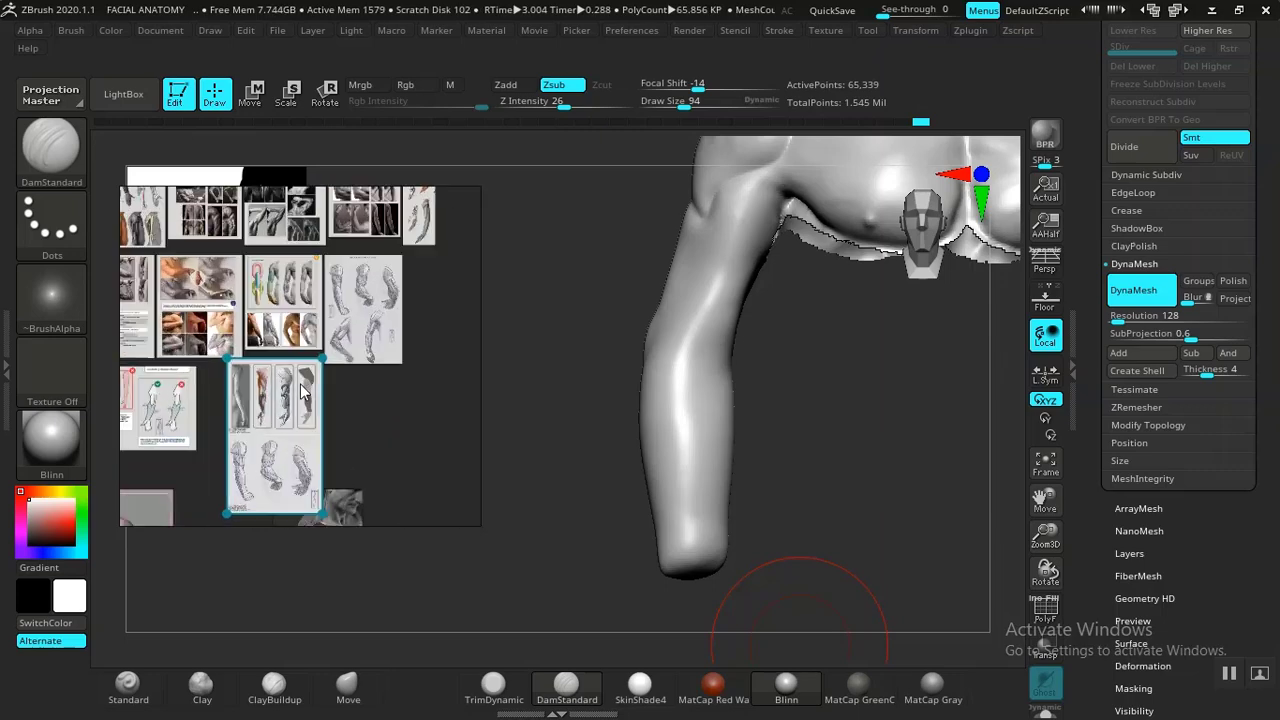
Carve the V-shaped lower end of the biceps into the front of the elbow with DamStandard, following the blocking-out drawings.
middle_drag(271, 429, 334, 290)
middle_drag(278, 458, 277, 387)
scroll(277, 387, up, 2)
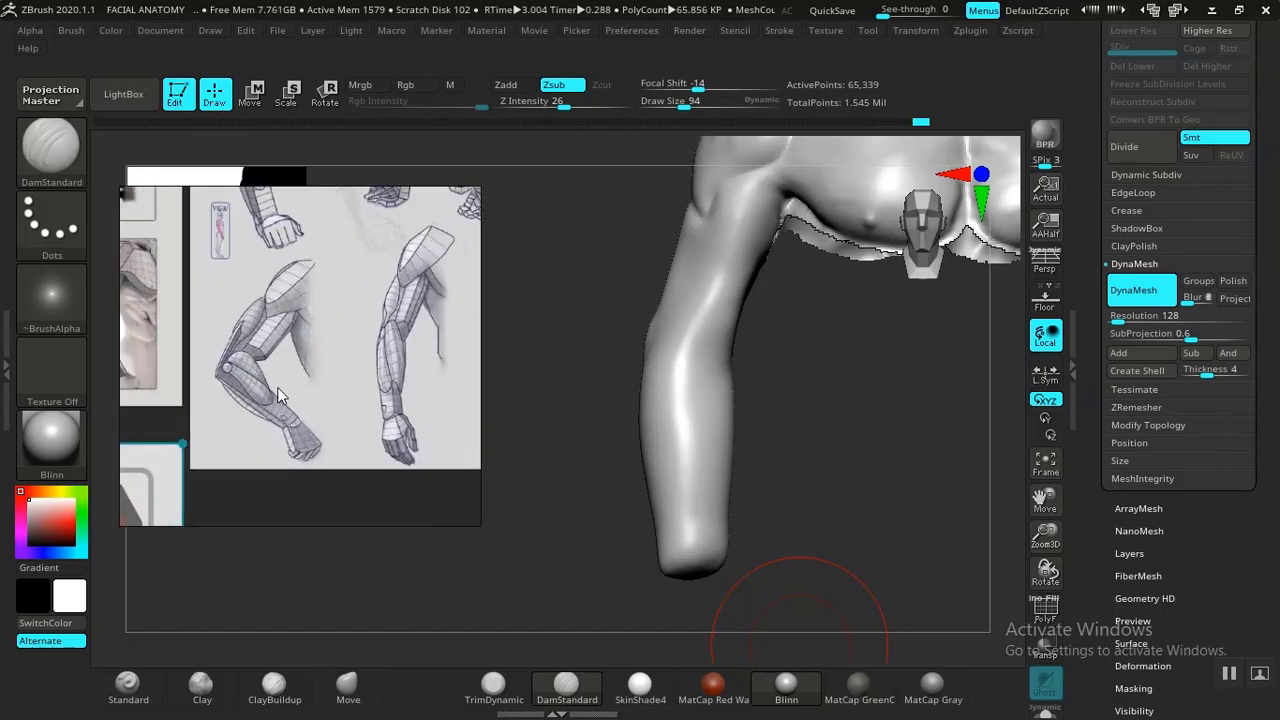
mouse_move(761, 466)
mouse_down()
mouse_move(831, 429)
mouse_move(806, 483)
mouse_move(777, 491)
mouse_move(801, 490)
mouse_move(806, 477)
mouse_move(777, 451)
mouse_move(814, 551)
mouse_move(740, 470)
mouse_up()
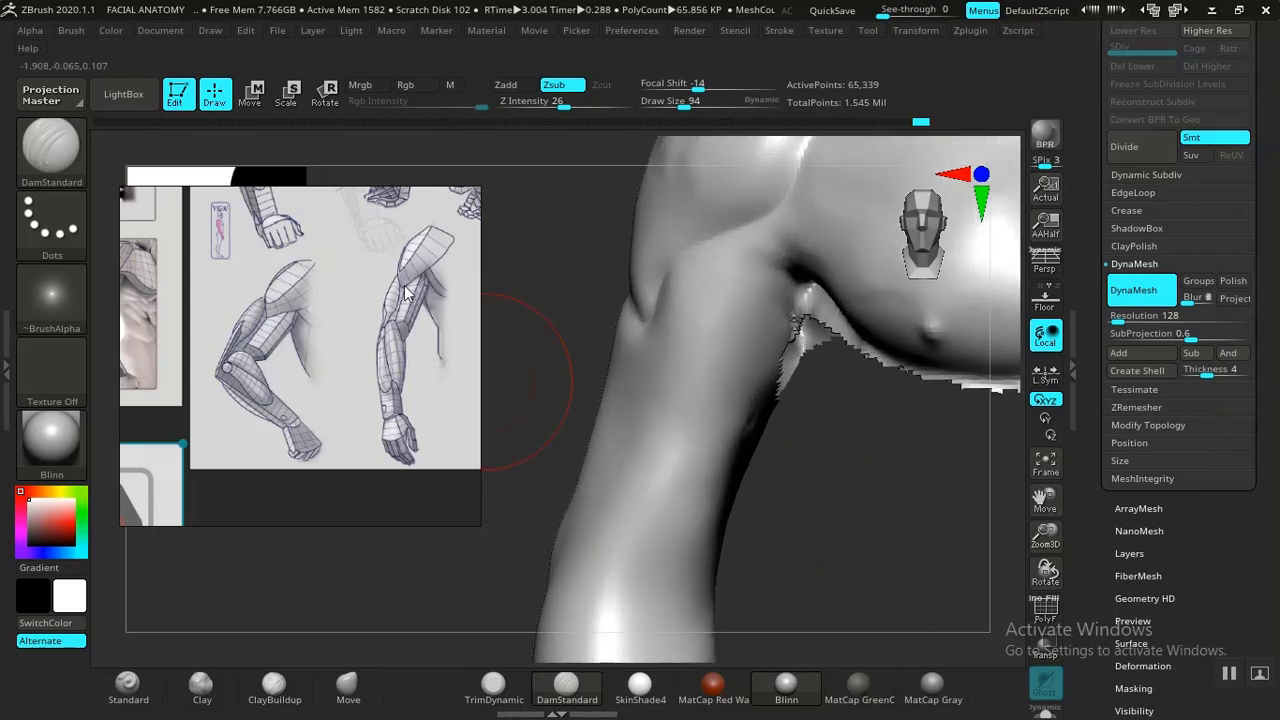
alt+drag(838, 537, 824, 459)
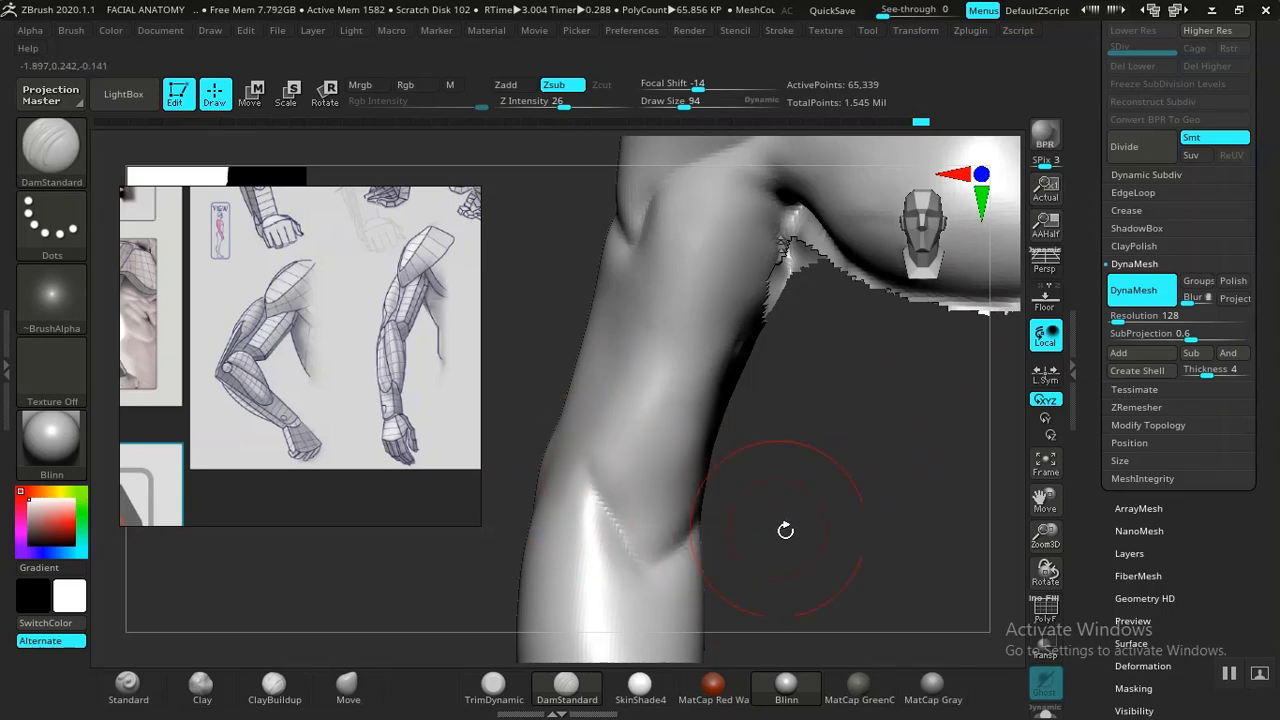
alt+drag(785, 530, 620, 357)
Deepen and round the elbow crease with DamStandard, working from the outer side across to the inner elbow.
alt+drag(727, 548, 788, 537)
mouse_move(780, 438)
alt+mouse_down()
mouse_move(780, 498)
mouse_move(757, 449)
mouse_move(768, 490)
alt+mouse_up()
mouse_move(768, 490)
mouse_down()
mouse_move(814, 497)
mouse_move(731, 466)
mouse_move(714, 434)
mouse_move(765, 535)
mouse_move(668, 484)
mouse_up()
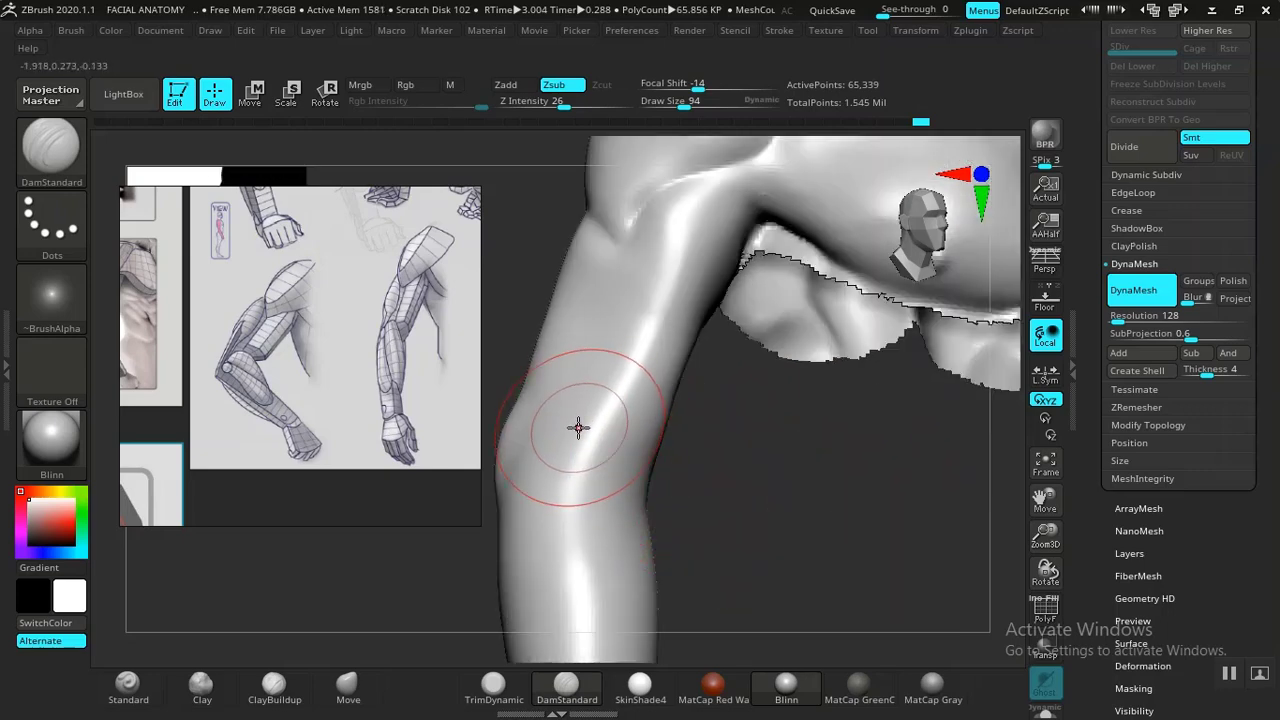
drag(613, 503, 697, 478)
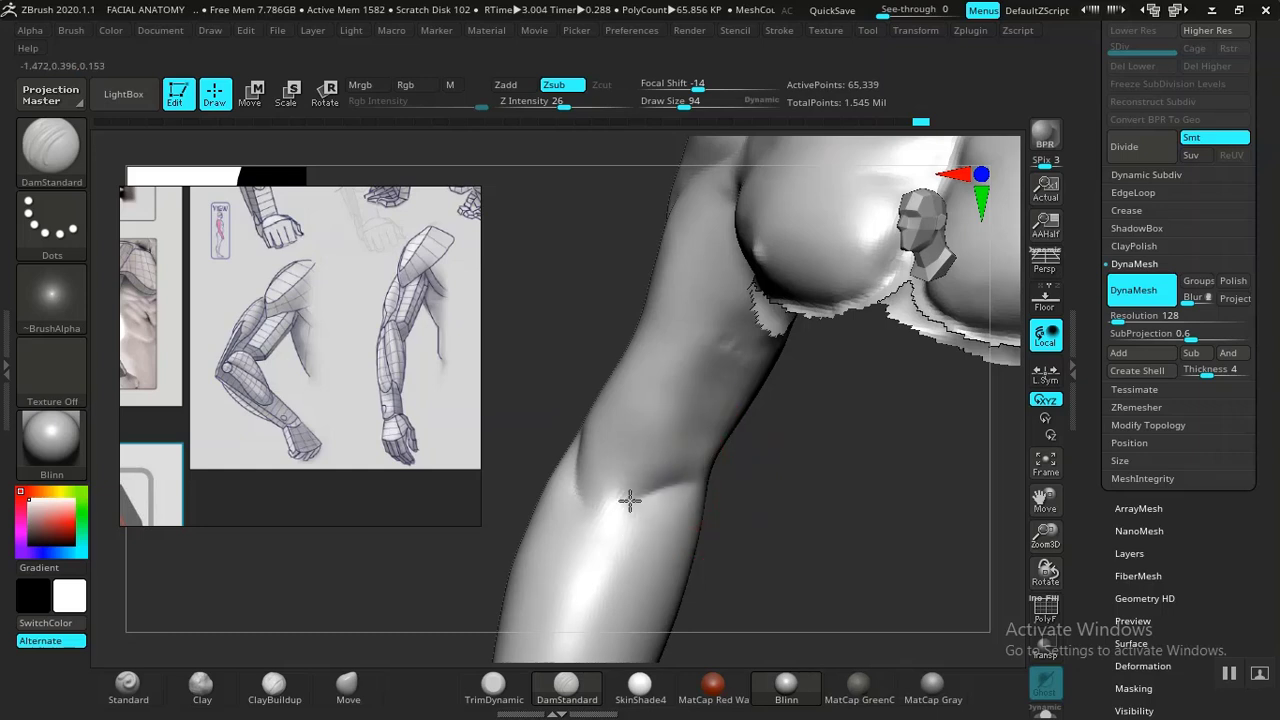
ctrl+right_drag(855, 572, 759, 465)
right_drag(800, 321, 793, 431)
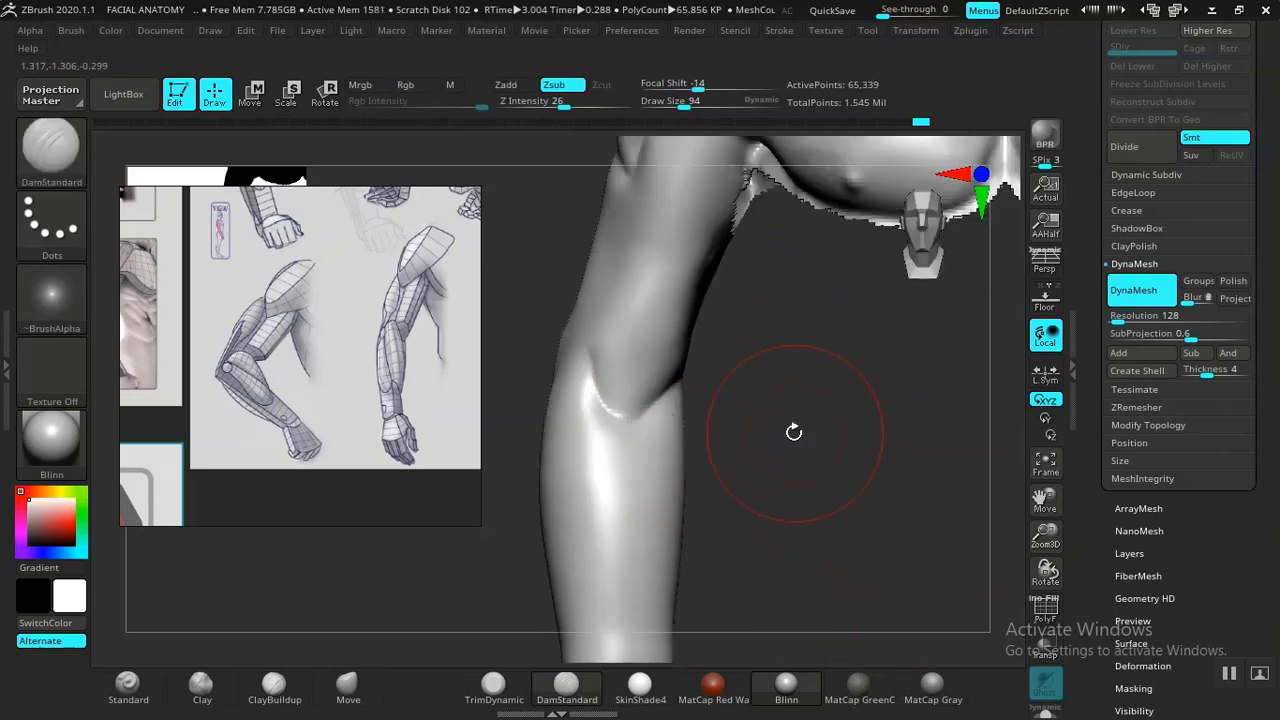
Enlarge the brush to a draw size of 146 and push the tip of the elbow crease slightly upward with the Move brush.
key(bracketright)
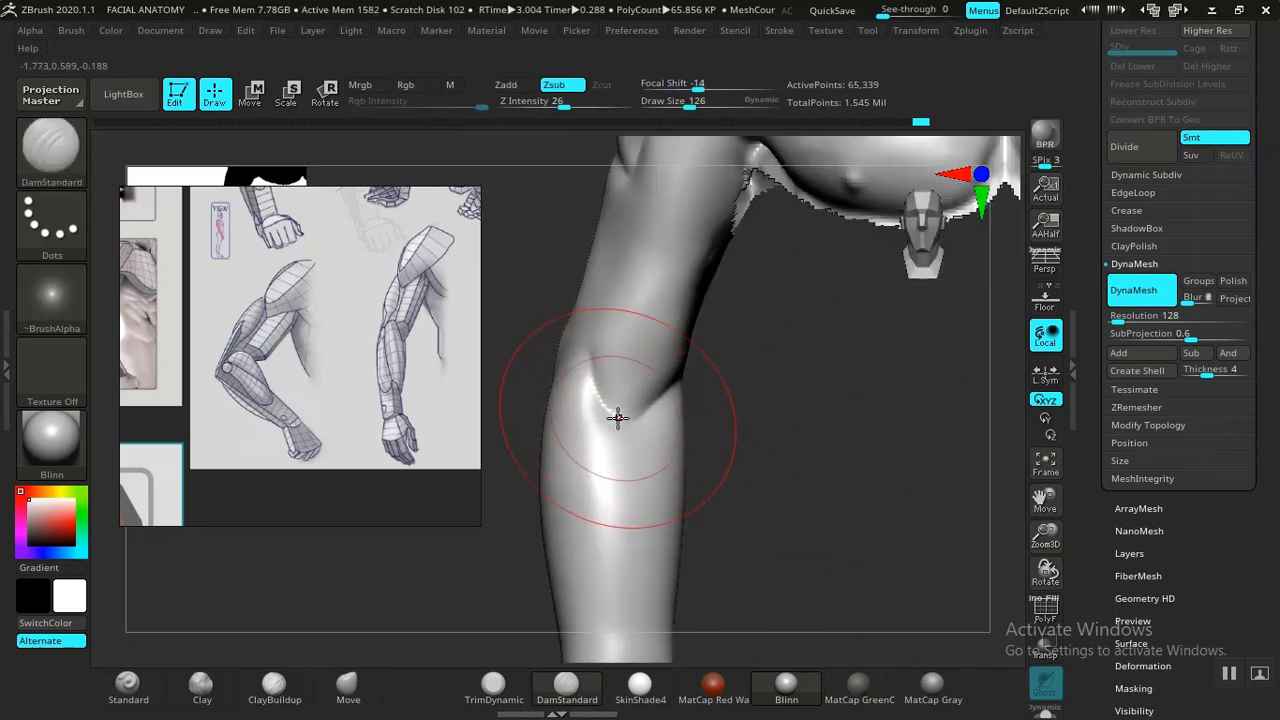
click(365, 679)
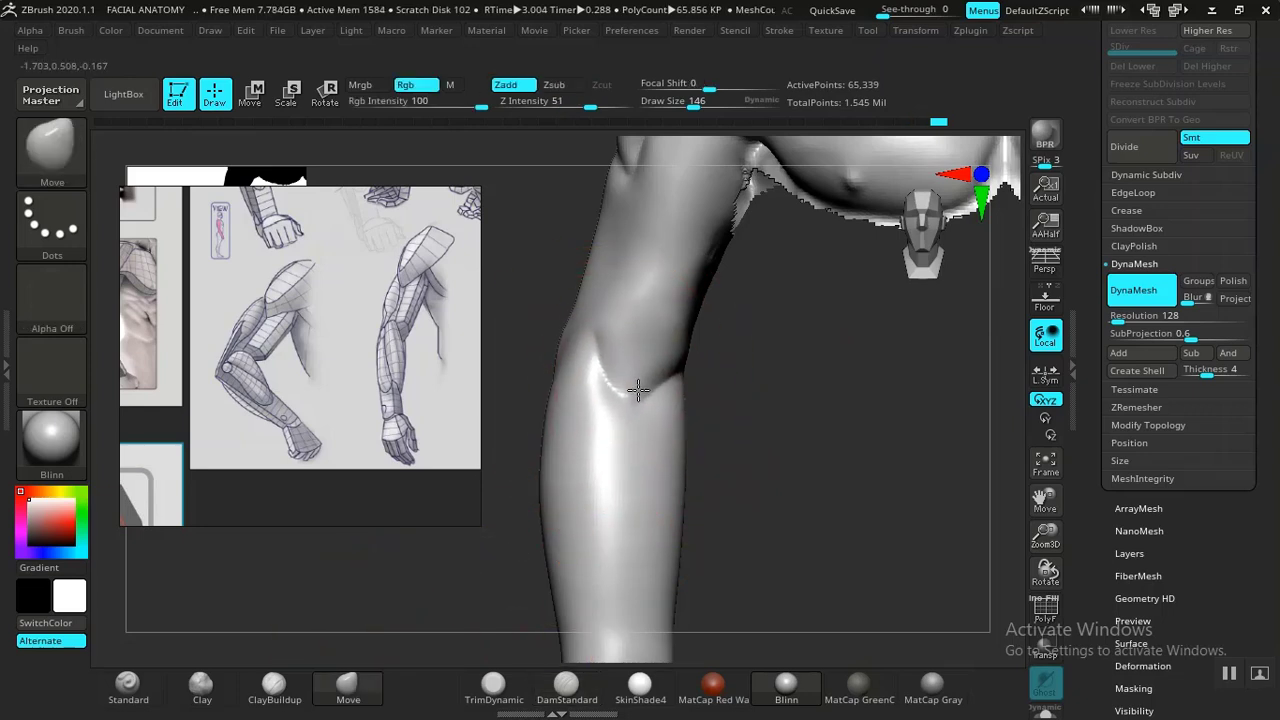
ctrl+right_drag(835, 495, 795, 470)
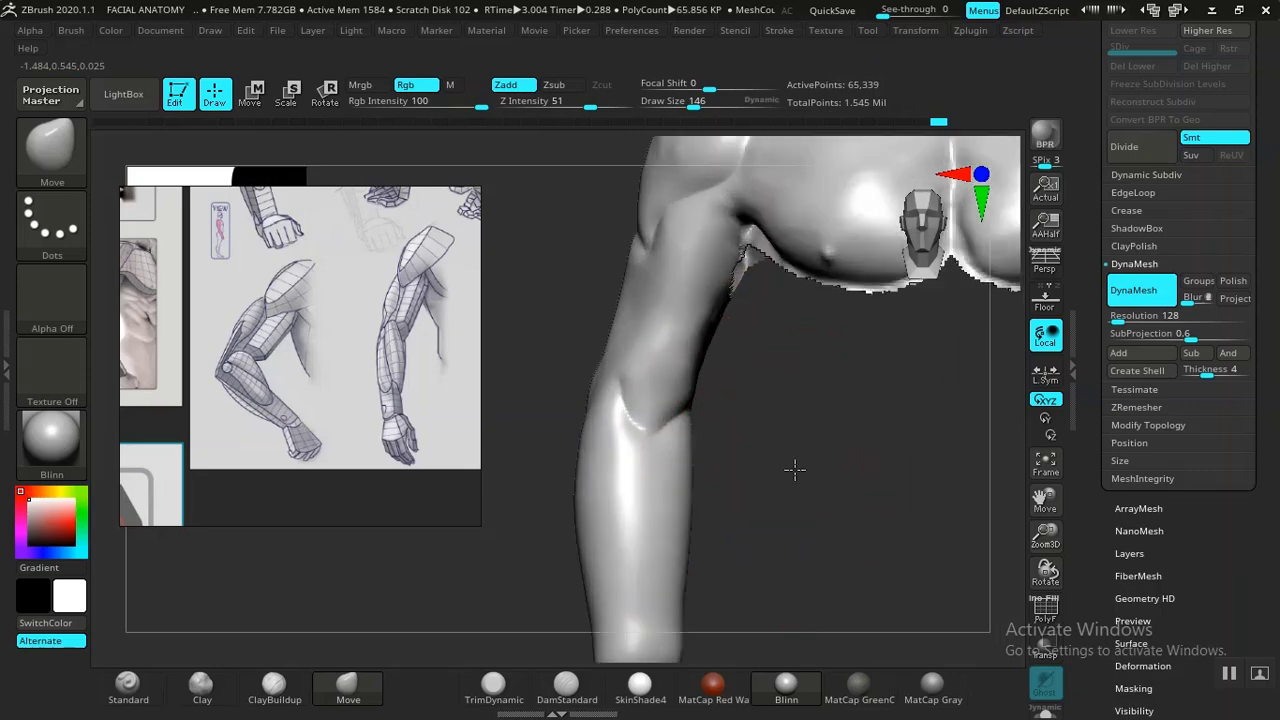
drag(795, 470, 680, 464)
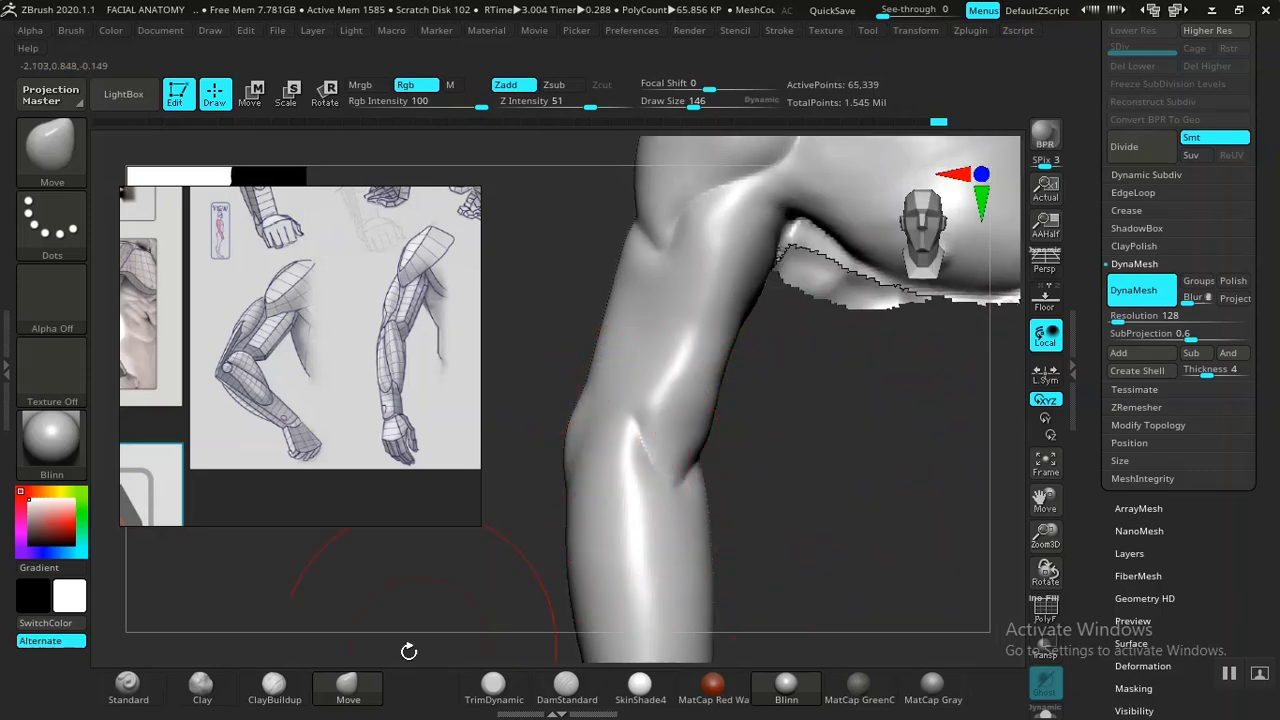
Sharpen the crease under the biceps at the front of the elbow with DamStandard, checking it against the whole arm and torso.
click(201, 688)
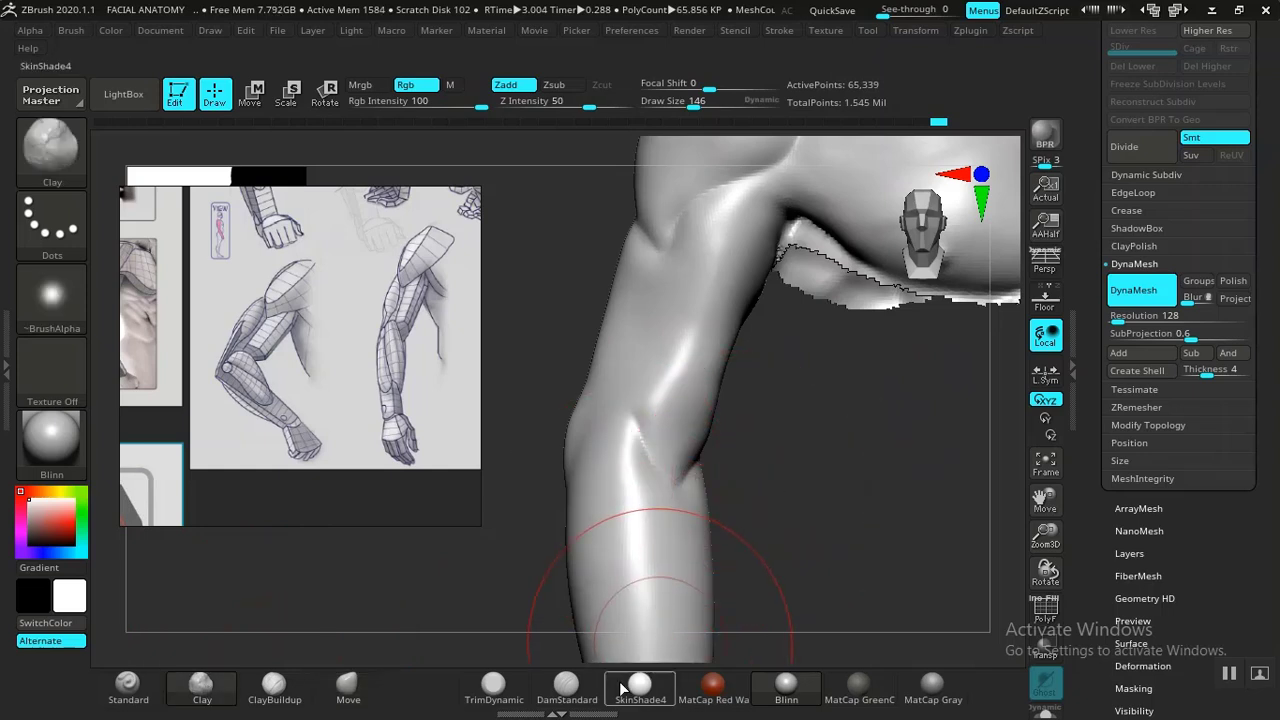
click(566, 688)
mouse_move(714, 586)
mouse_down()
mouse_move(630, 442)
mouse_move(750, 490)
mouse_up()
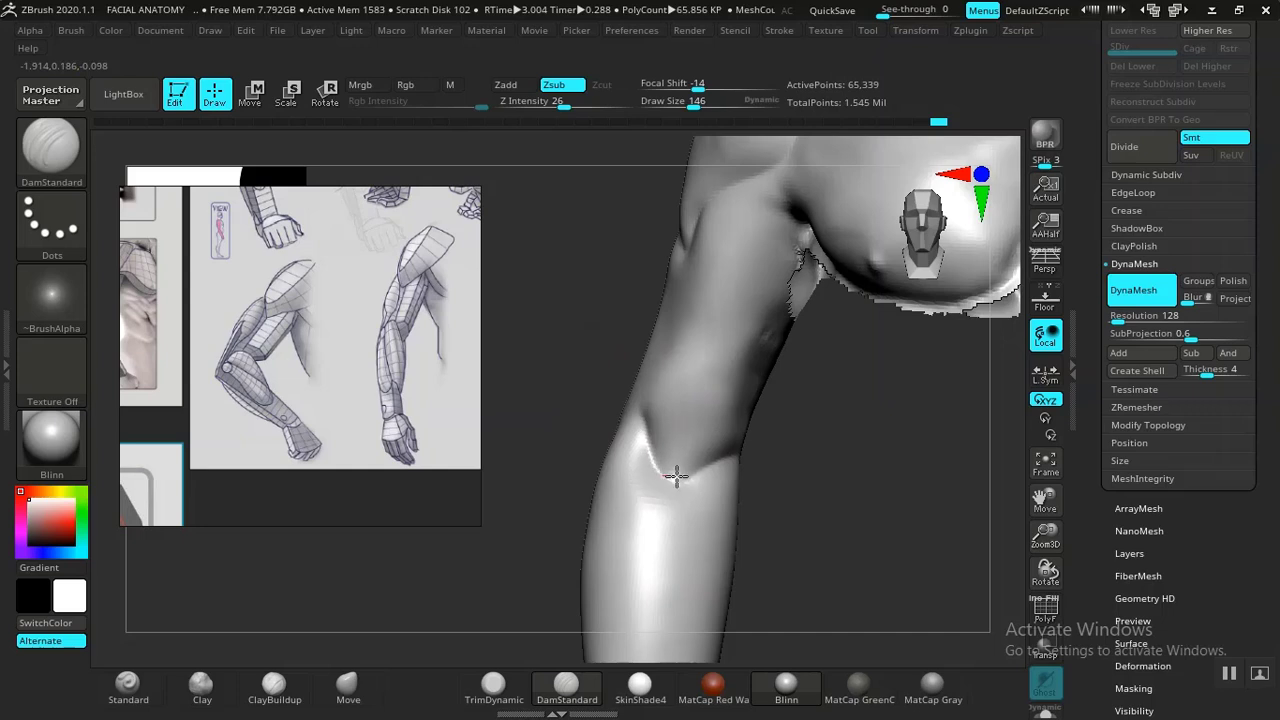
mouse_move(780, 508)
mouse_down()
mouse_move(779, 484)
mouse_move(864, 538)
mouse_move(747, 493)
mouse_move(766, 466)
mouse_move(823, 543)
mouse_move(790, 498)
mouse_up()
key(f)
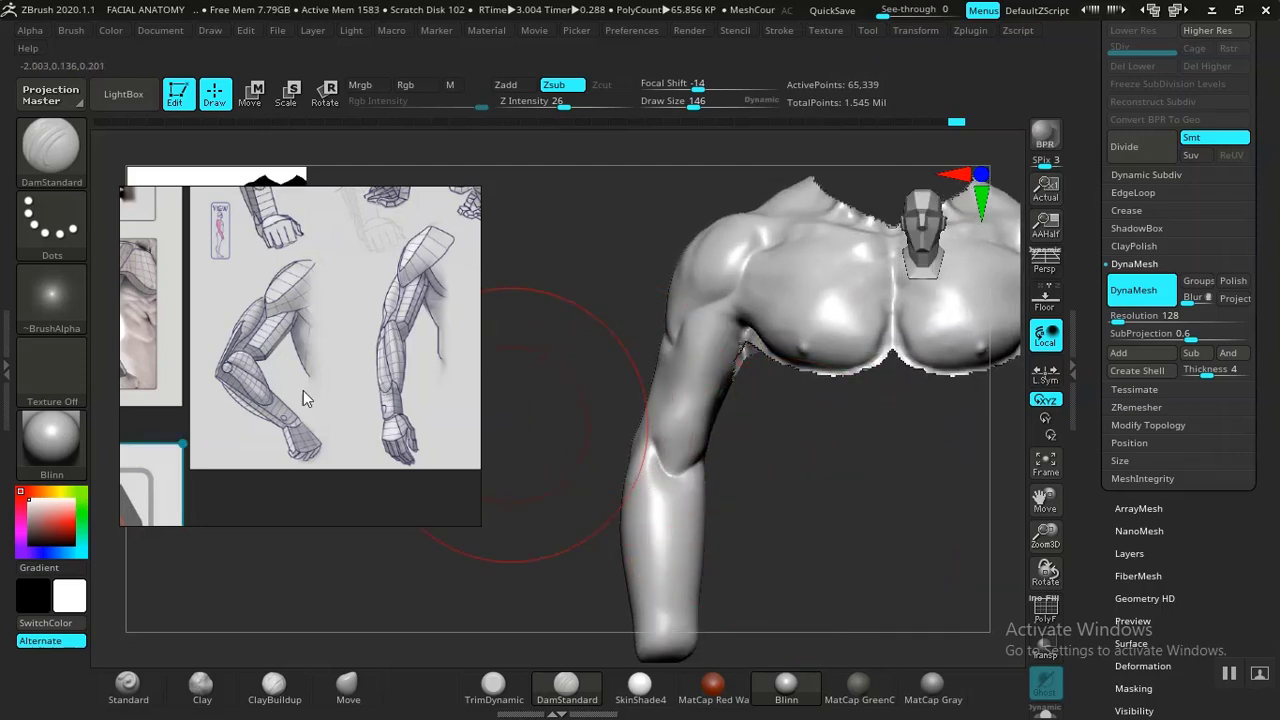
scroll(294, 397, down, 5)
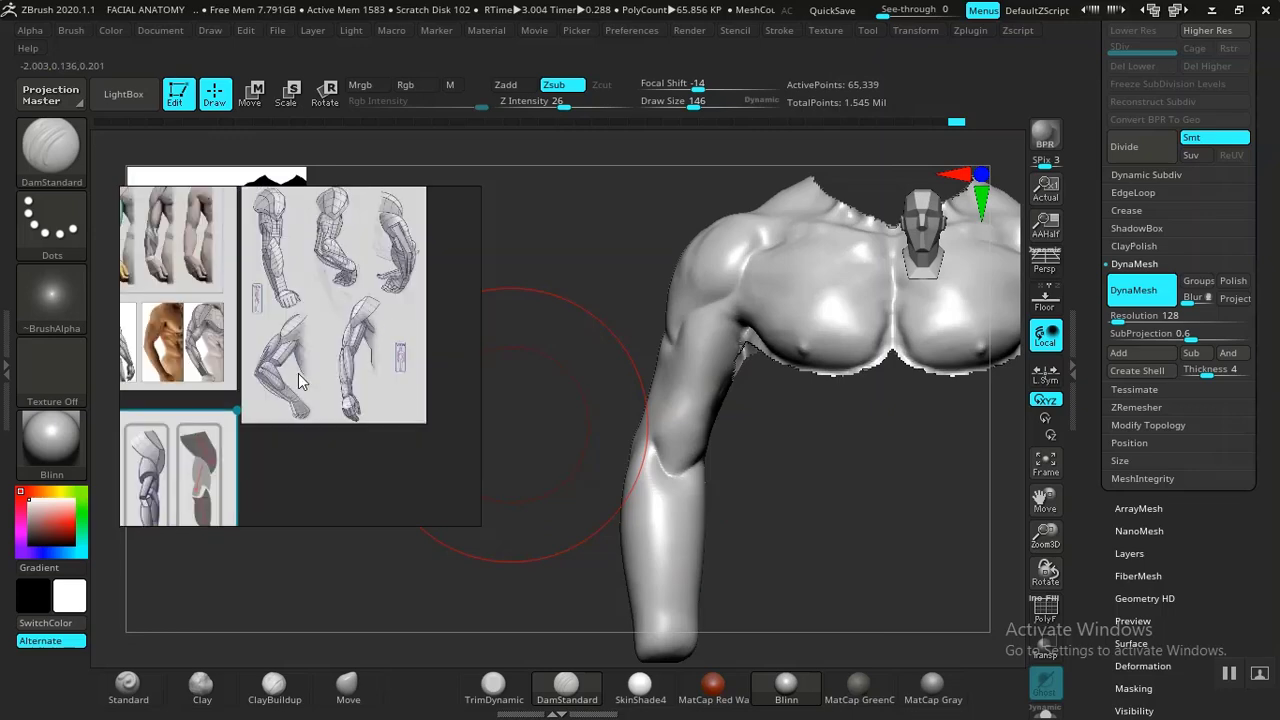
Look through the arm studies and the shoulder-and-torso muscle image on the reference board.
right_drag(287, 323, 331, 325)
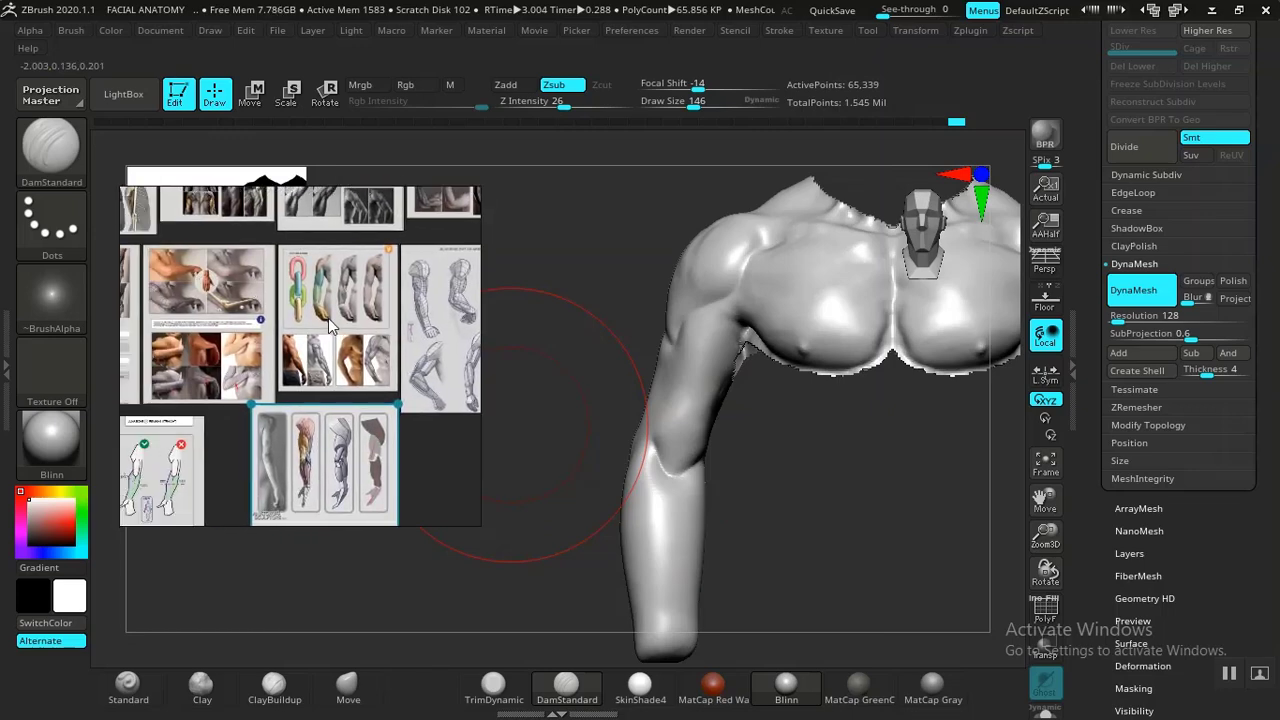
scroll(331, 325, up, 8)
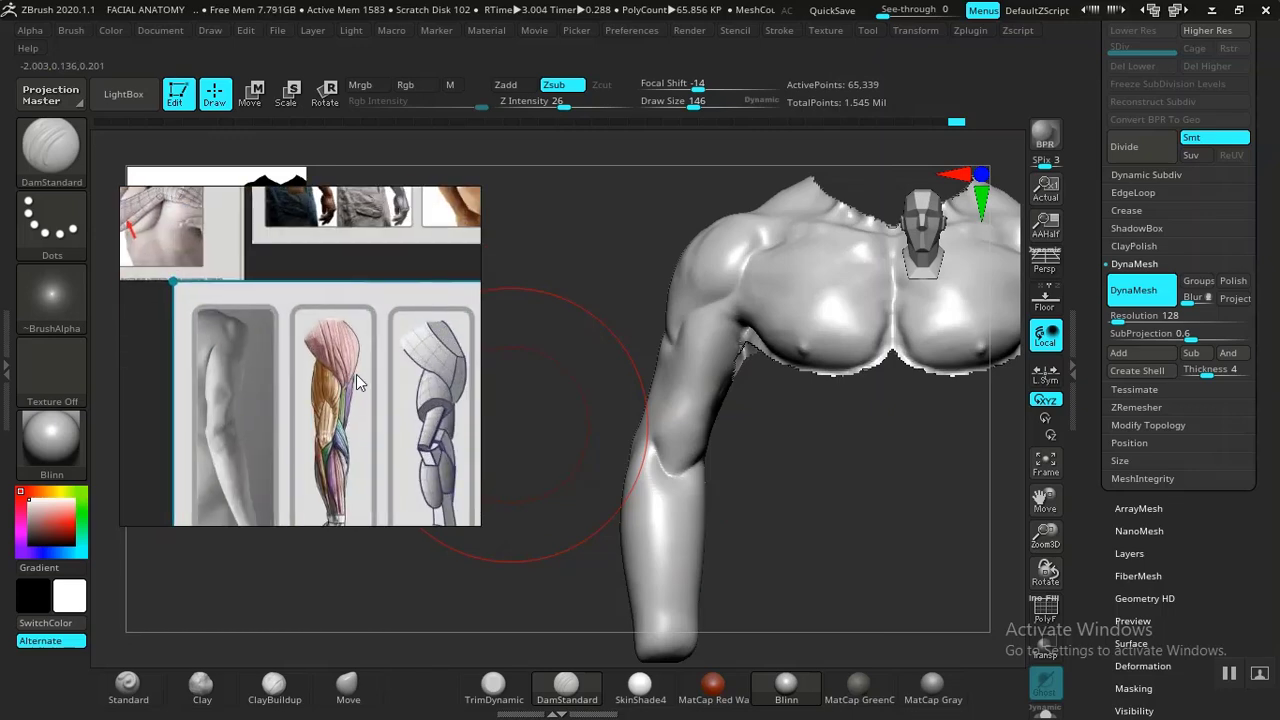
right_drag(356, 374, 251, 323)
scroll(361, 339, down, 4)
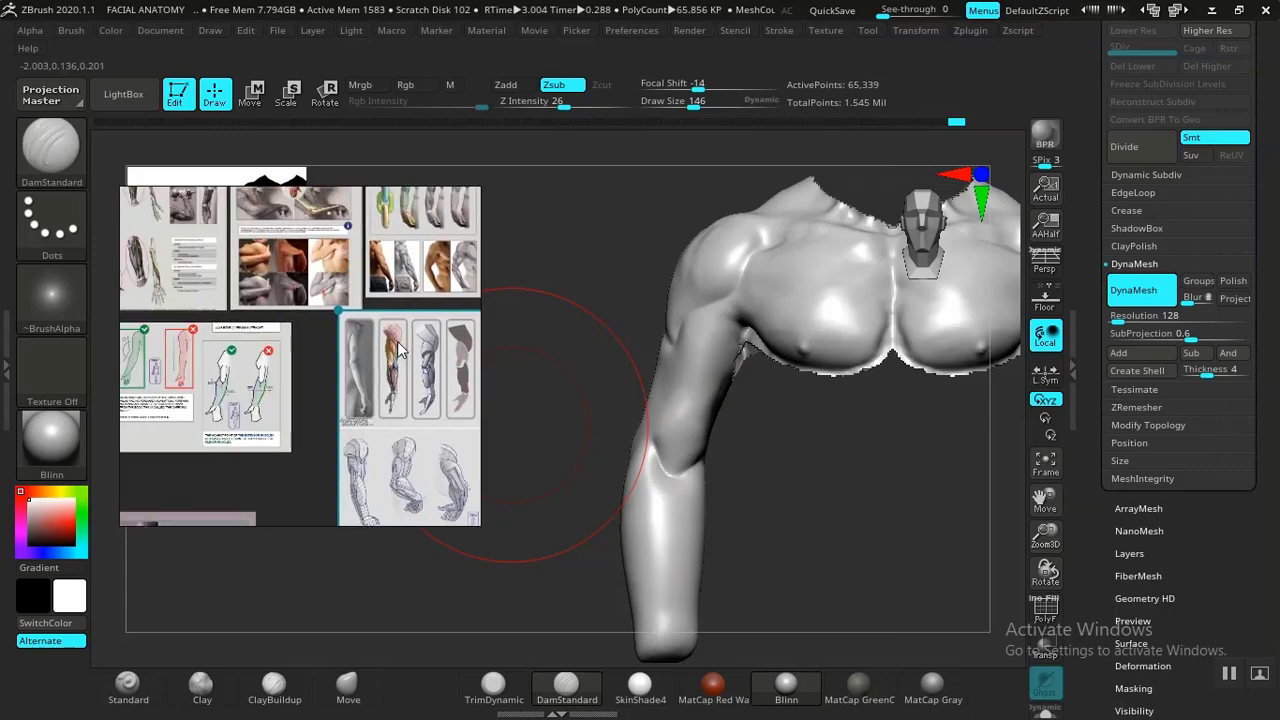
middle_drag(397, 341, 329, 301)
middle_drag(343, 456, 289, 390)
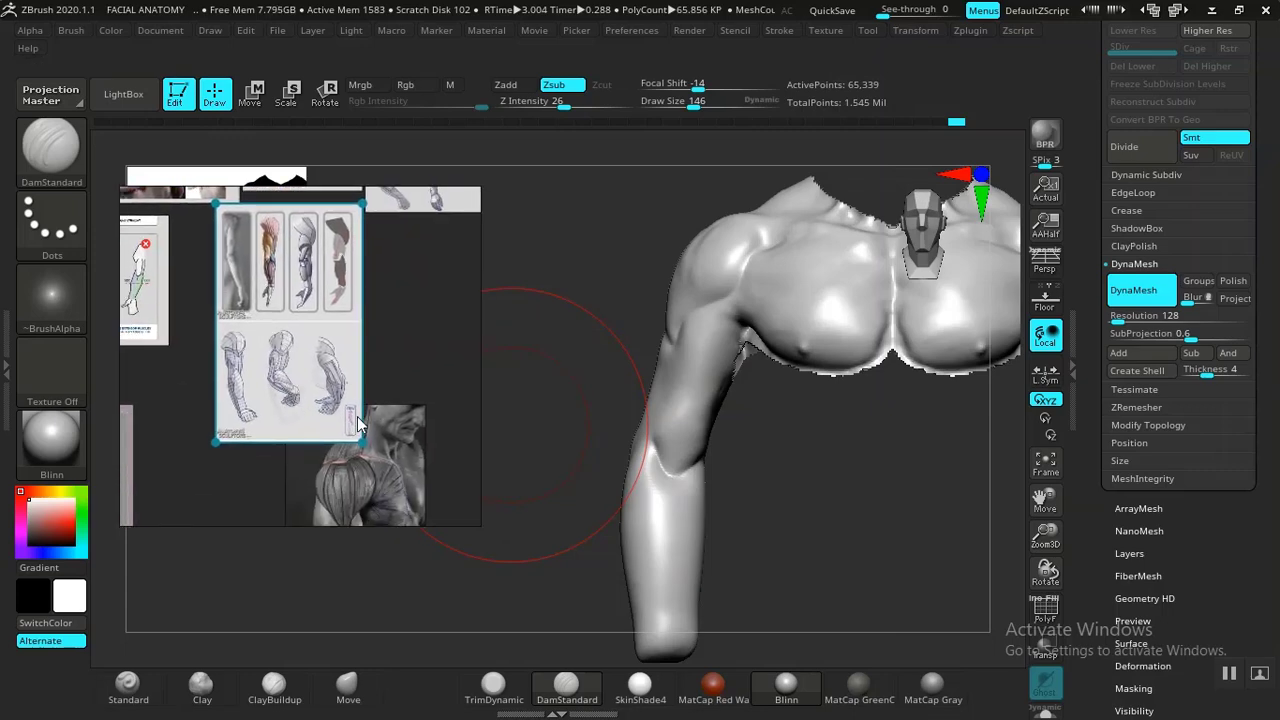
scroll(382, 438, down, 5)
double_click(372, 472)
drag(369, 470, 335, 486)
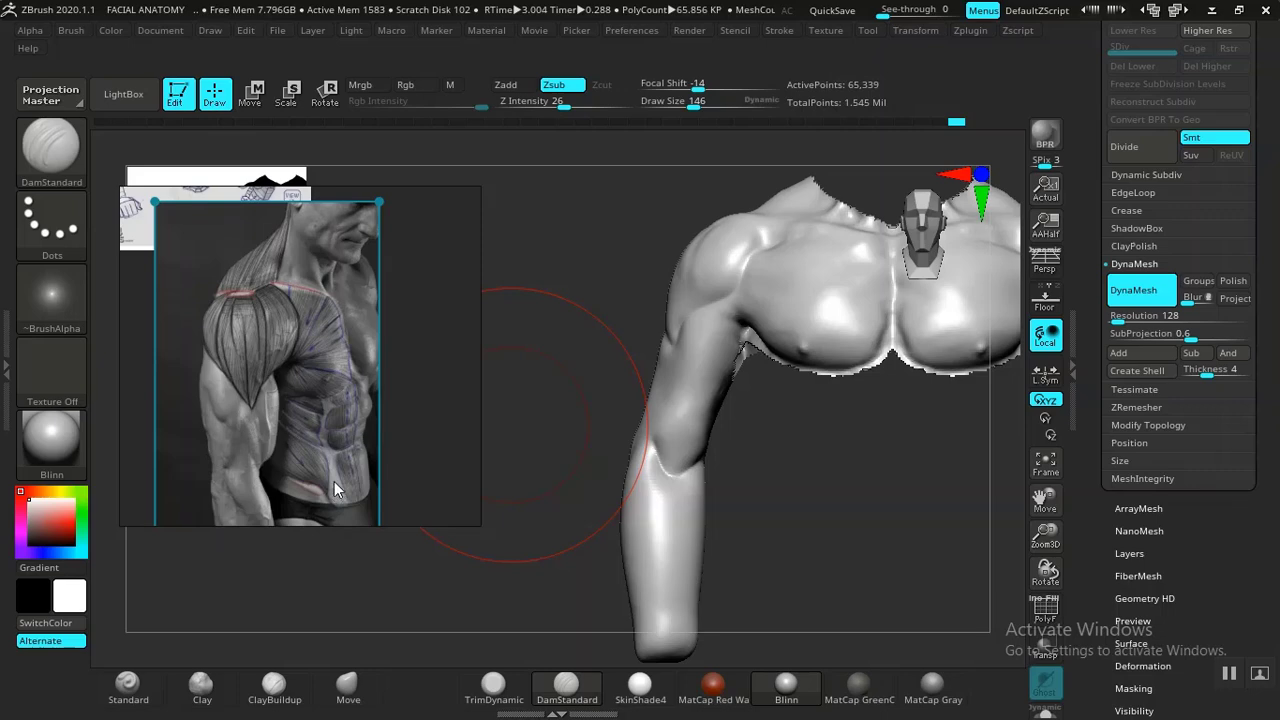
scroll(334, 481, down, 4)
middle_drag(333, 421, 427, 373)
drag(429, 378, 320, 400)
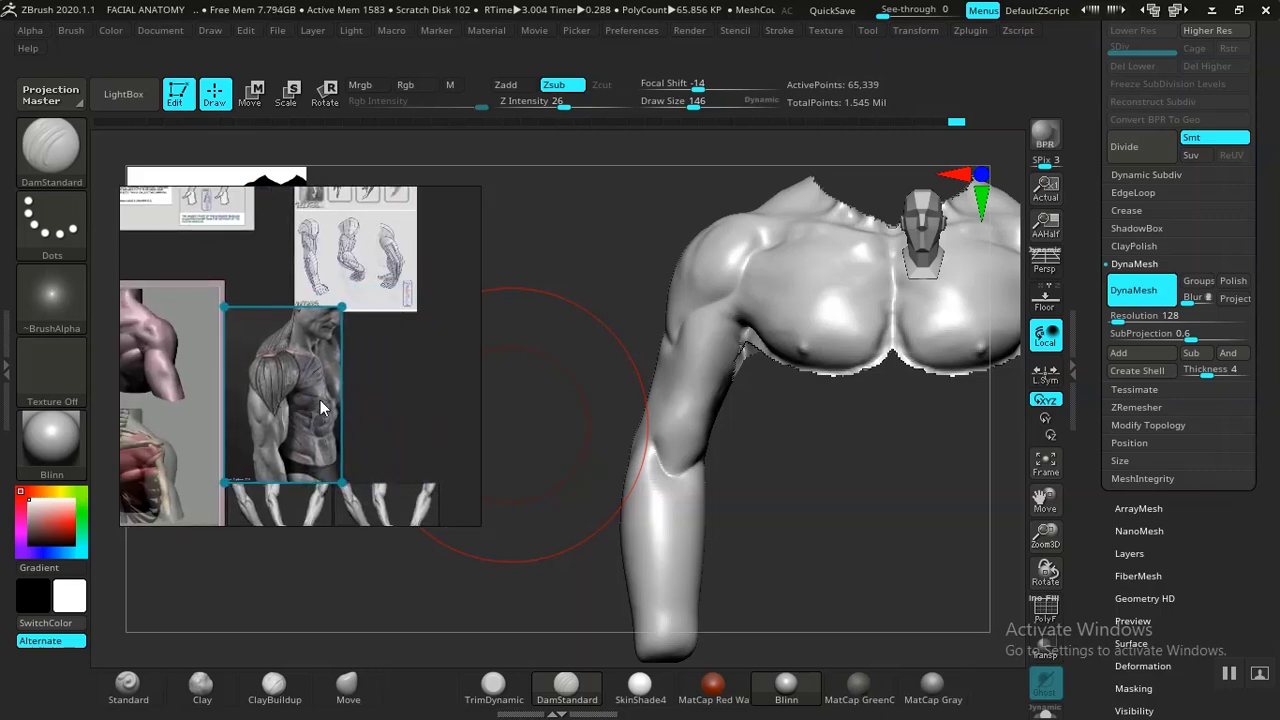
Find the coloured muscle charts of the right and left arms on the reference board and examine the right-arm views.
scroll(320, 400, down, 4)
middle_drag(330, 262, 353, 414)
scroll(337, 382, up, 2)
scroll(372, 370, up, 5)
scroll(361, 326, up, 3)
middle_drag(361, 312, 354, 421)
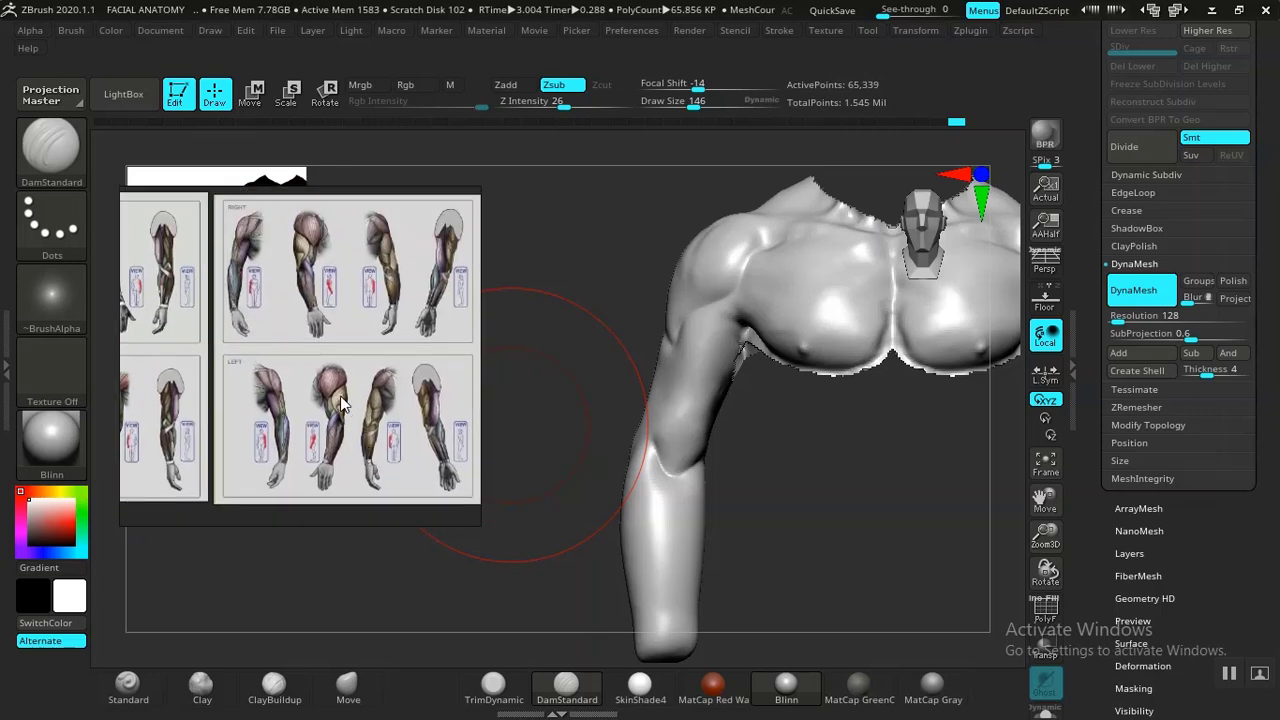
scroll(340, 397, up, 3)
middle_drag(337, 336, 361, 439)
middle_drag(347, 360, 339, 422)
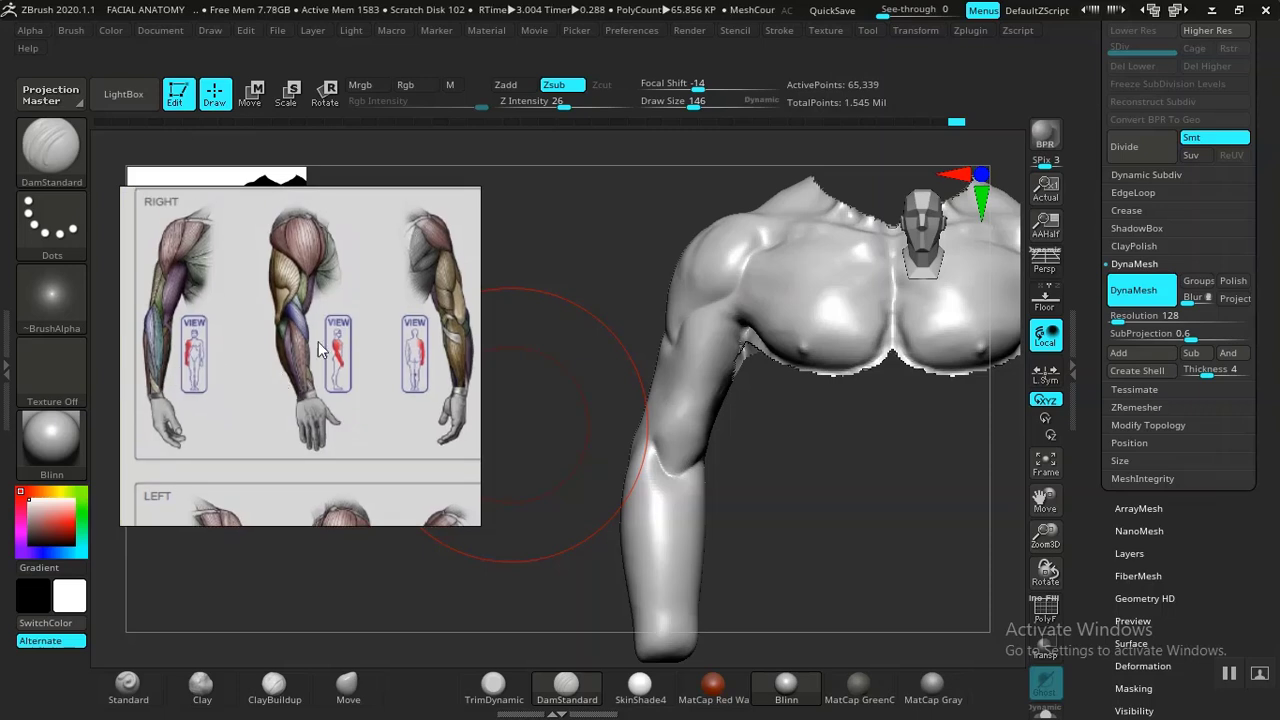
Examine the forearm muscles and wrist taper closely in the front view of the right-arm chart.
scroll(341, 395, up, 3)
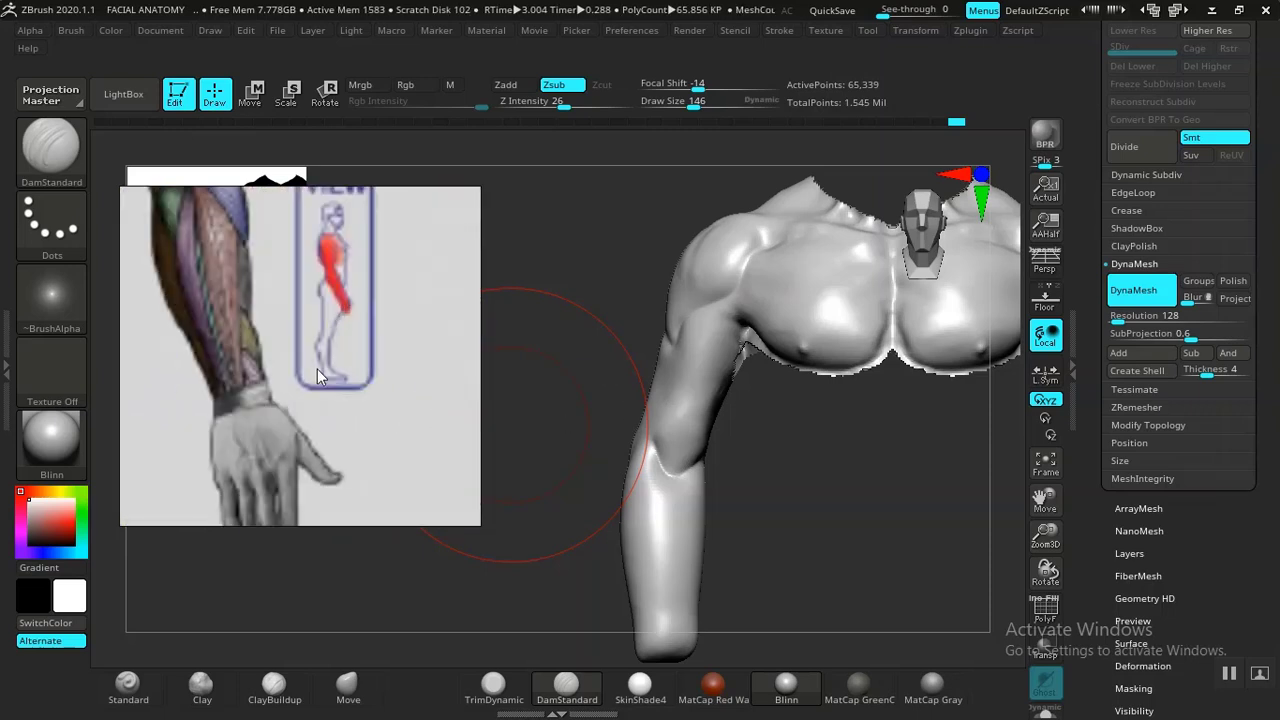
middle_drag(285, 325, 455, 430)
scroll(361, 336, down, 3)
scroll(361, 343, up, 5)
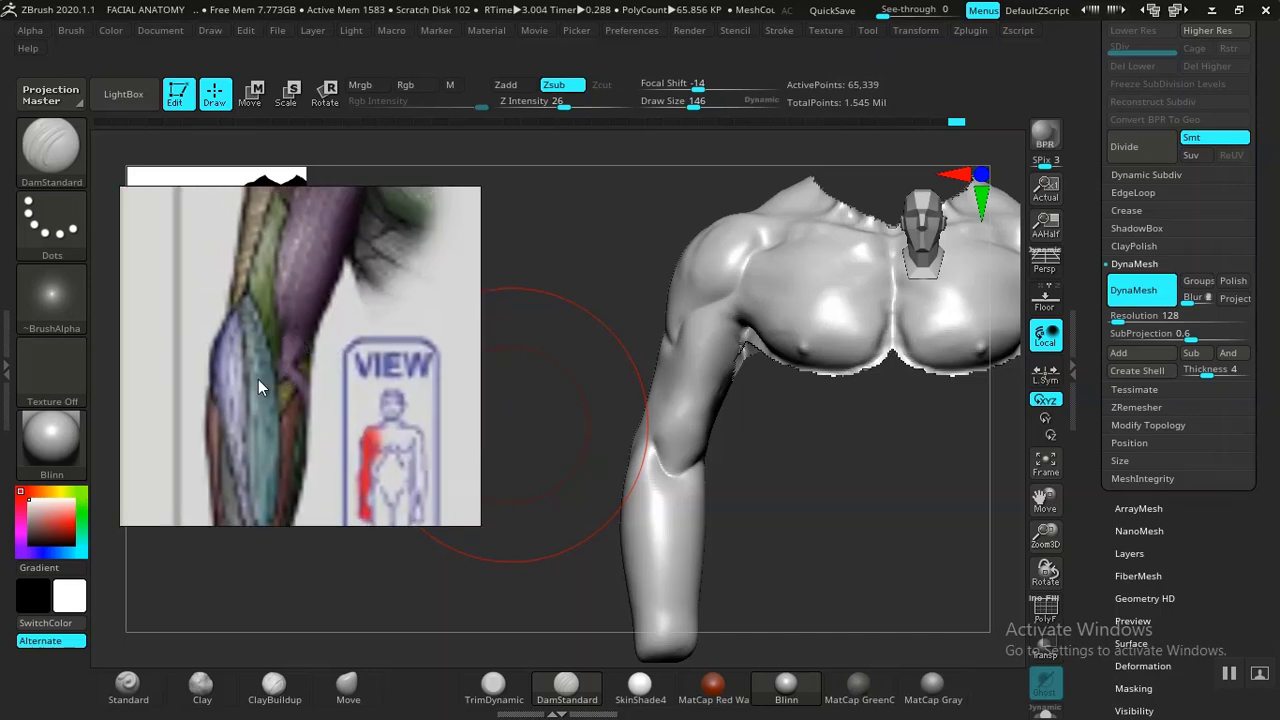
middle_drag(293, 403, 299, 331)
scroll(308, 330, down, 3)
scroll(299, 331, down, 2)
scroll(299, 330, up, 4)
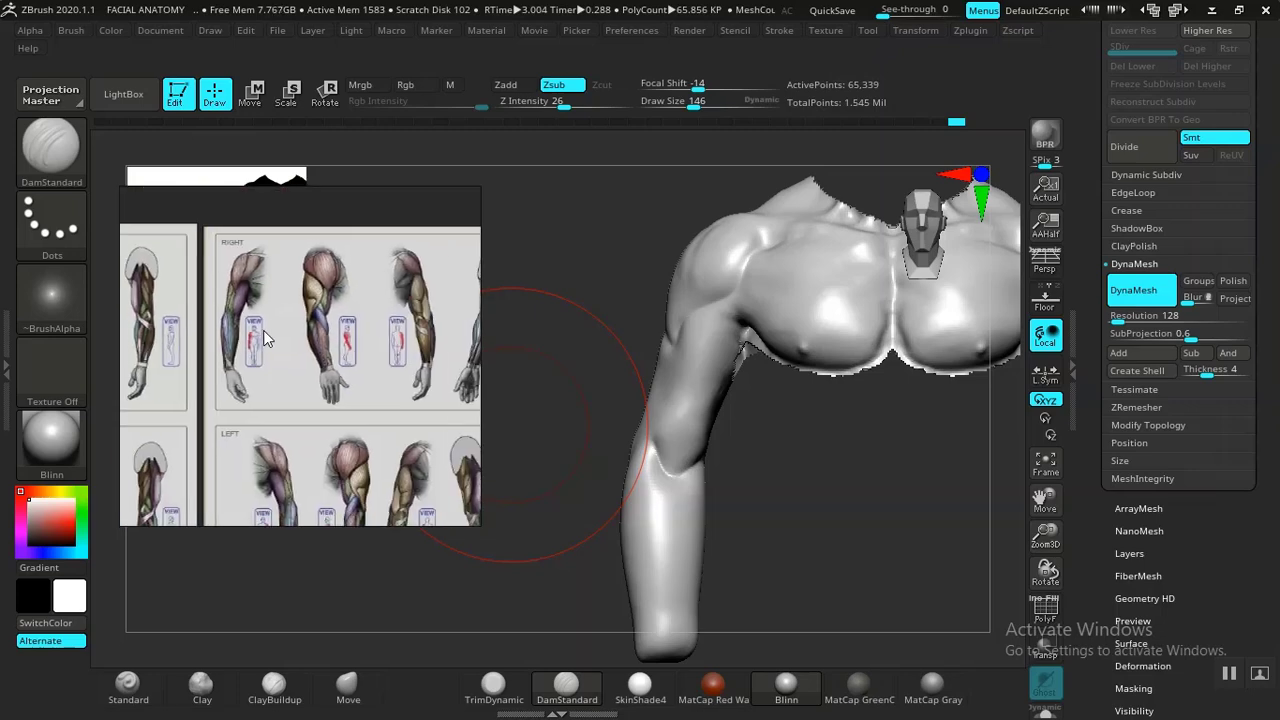
middle_drag(372, 343, 203, 340)
scroll(205, 340, up, 5)
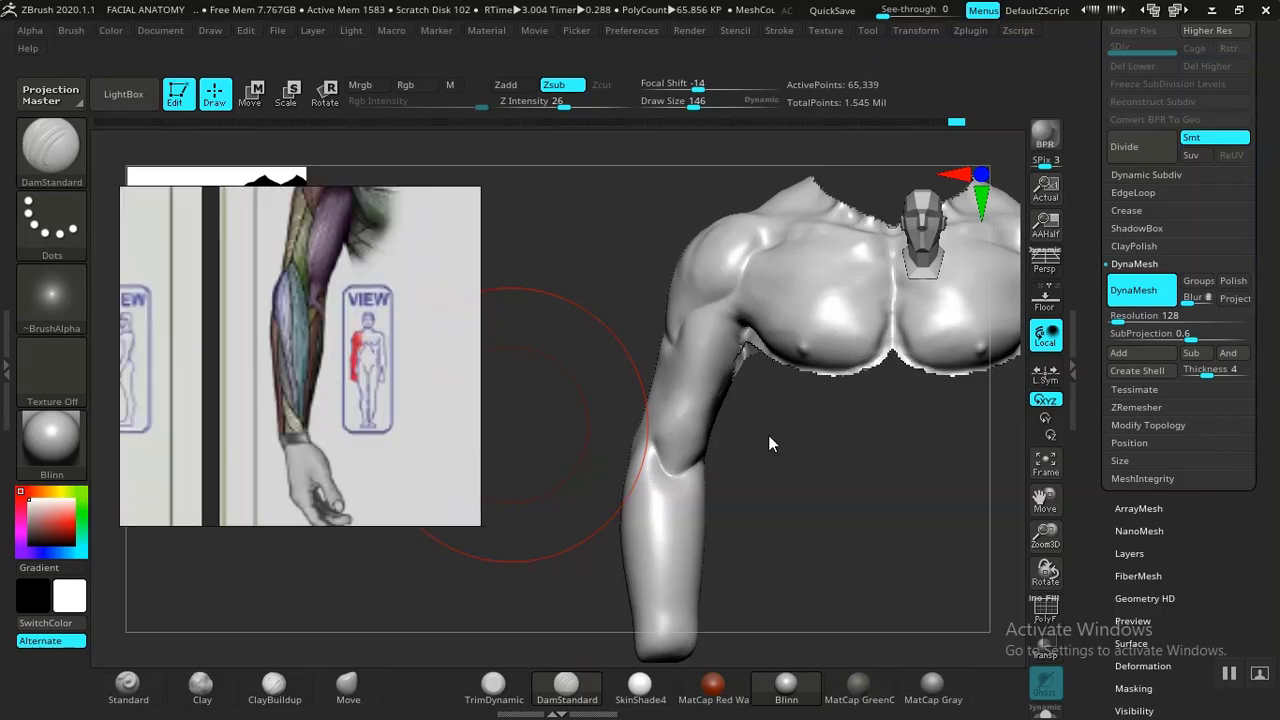
Lasso-mask the lower forearm and invert the mask so that only this part stays editable.
drag(784, 516, 770, 455)
mouse_move(774, 525)
alt+mouse_down()
mouse_move(777, 471)
mouse_move(786, 491)
mouse_move(660, 560)
alt+mouse_up()
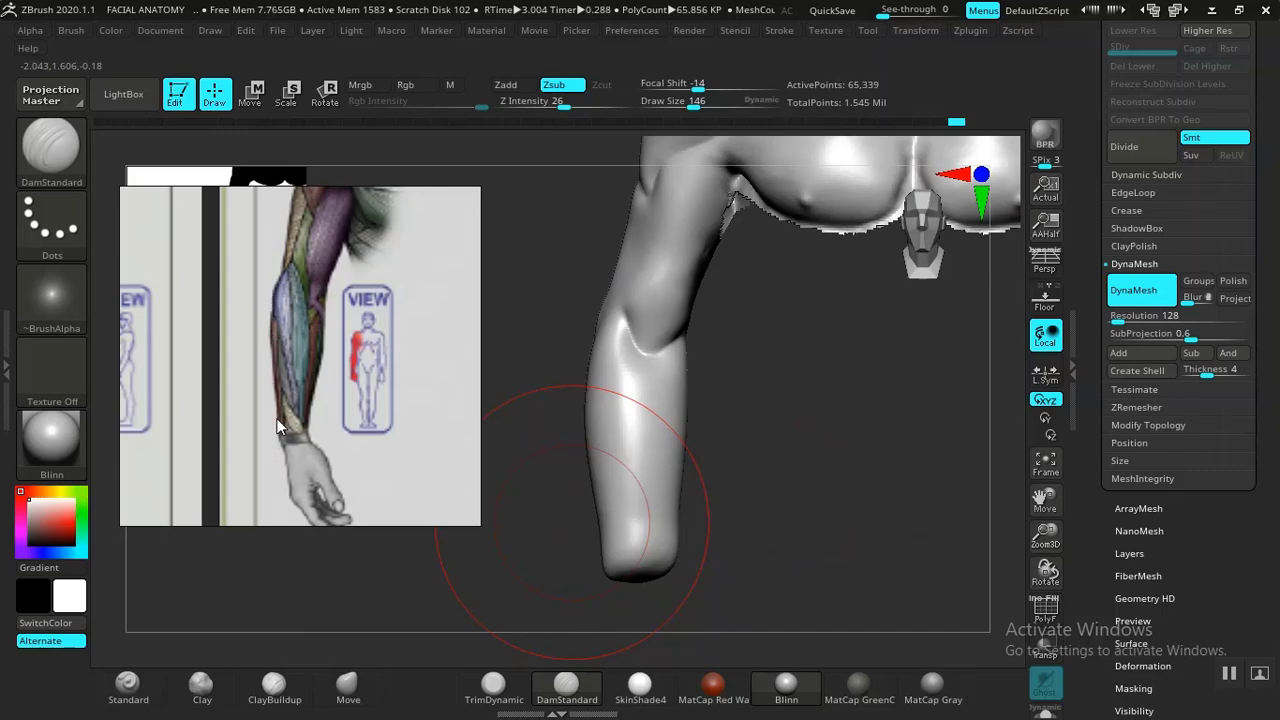
mouse_move(720, 462)
mouse_down()
mouse_move(871, 474)
mouse_move(766, 500)
mouse_move(783, 526)
mouse_move(845, 500)
mouse_move(752, 514)
mouse_move(737, 503)
mouse_move(740, 540)
mouse_move(674, 514)
mouse_up()
key(ctrl)
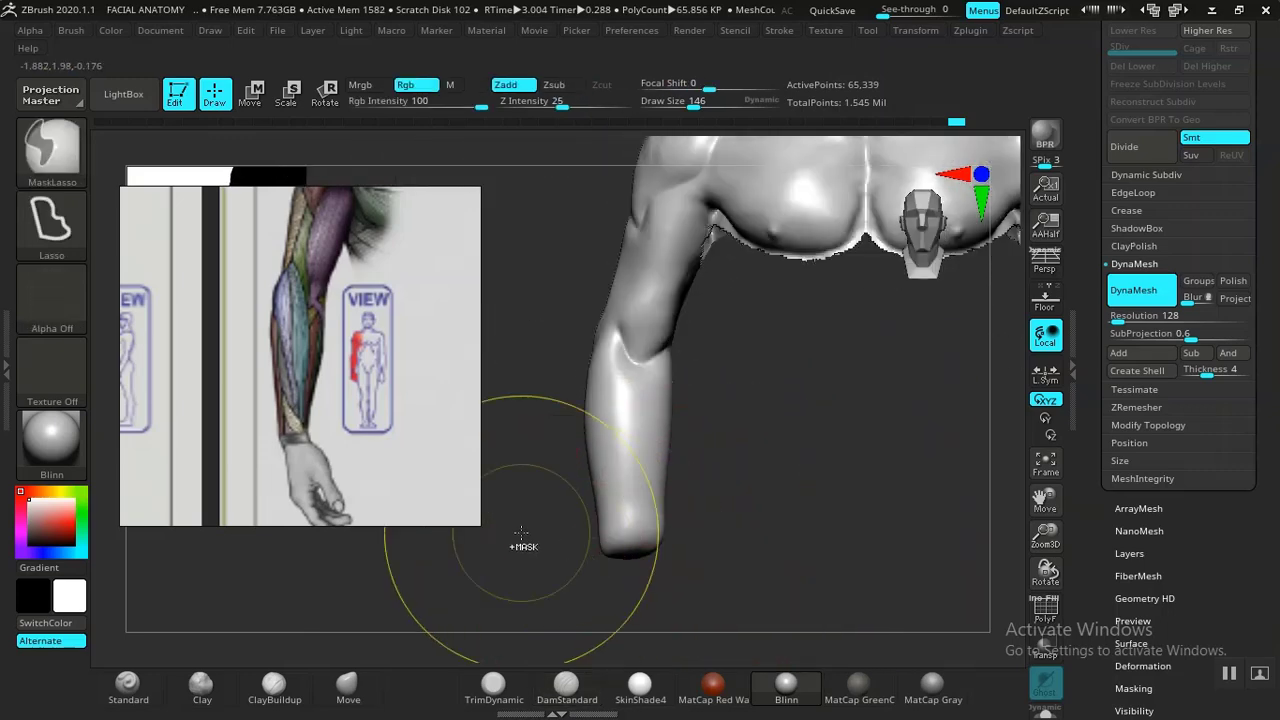
mouse_move(521, 533)
ctrl+mouse_down()
mouse_move(663, 606)
mouse_move(718, 490)
ctrl+mouse_up()
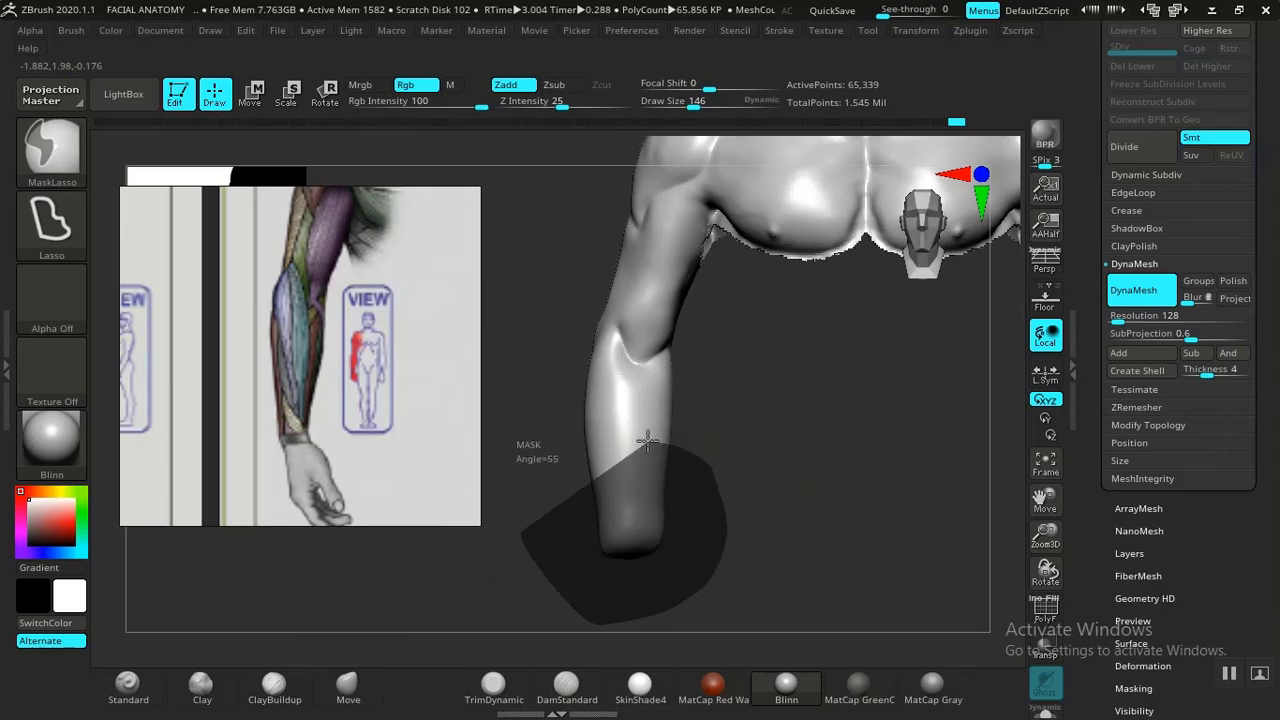
ctrl+drag(576, 480, 578, 482)
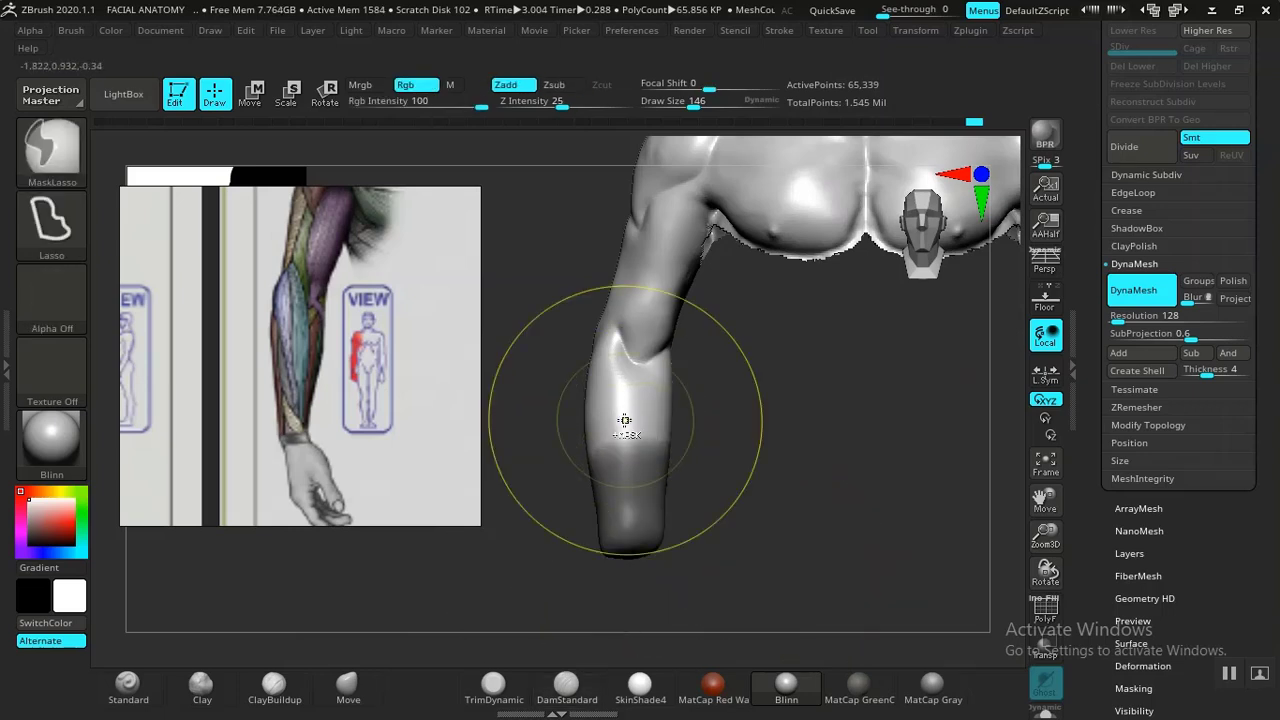
mouse_move(740, 455)
mouse_down()
mouse_move(823, 465)
mouse_move(697, 486)
mouse_move(745, 477)
mouse_move(786, 514)
mouse_up()
Bring up the transform gizmo and place it on the middle of the forearm at the mask boundary.
key(w)
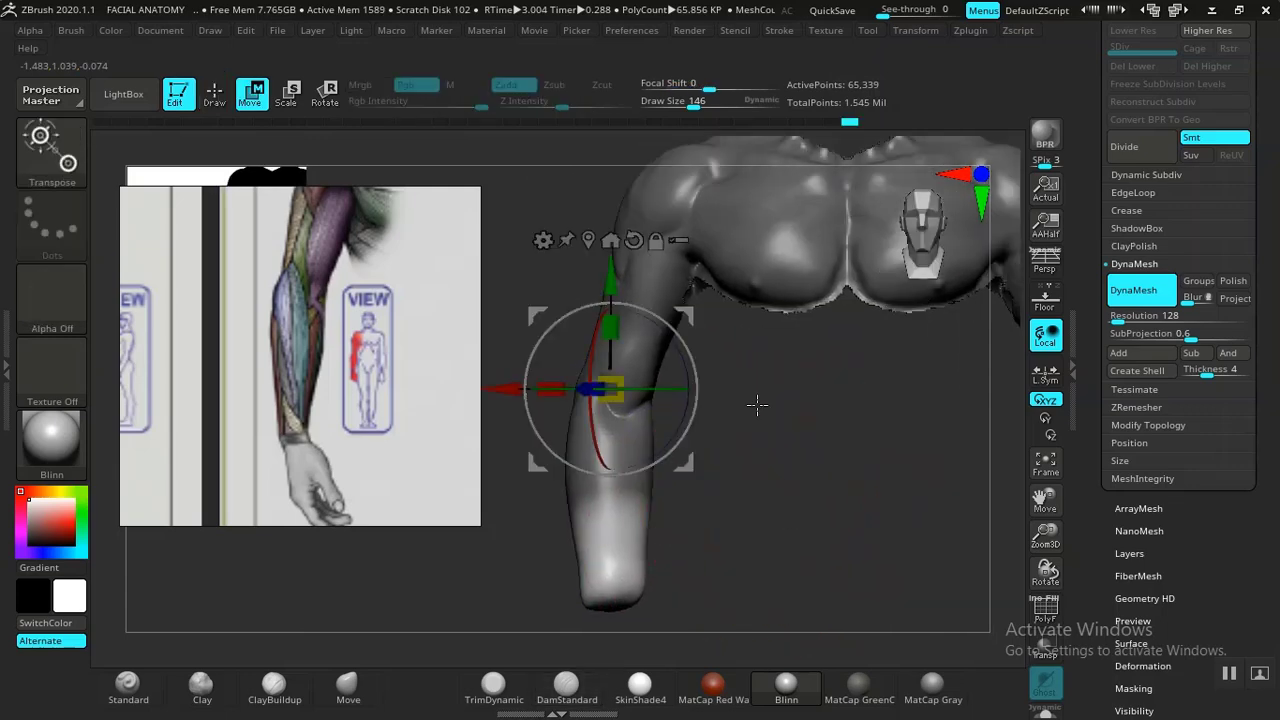
alt+drag(757, 405, 769, 445)
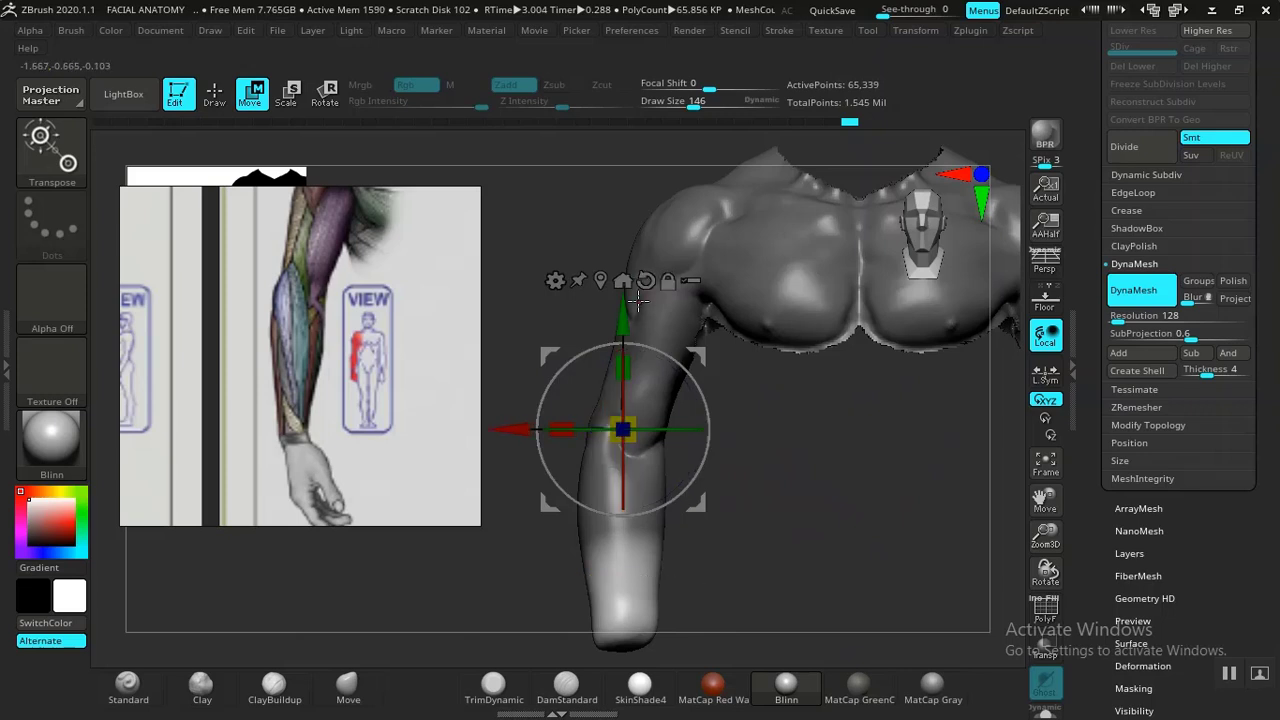
click(598, 281)
alt+drag(618, 478, 618, 413)
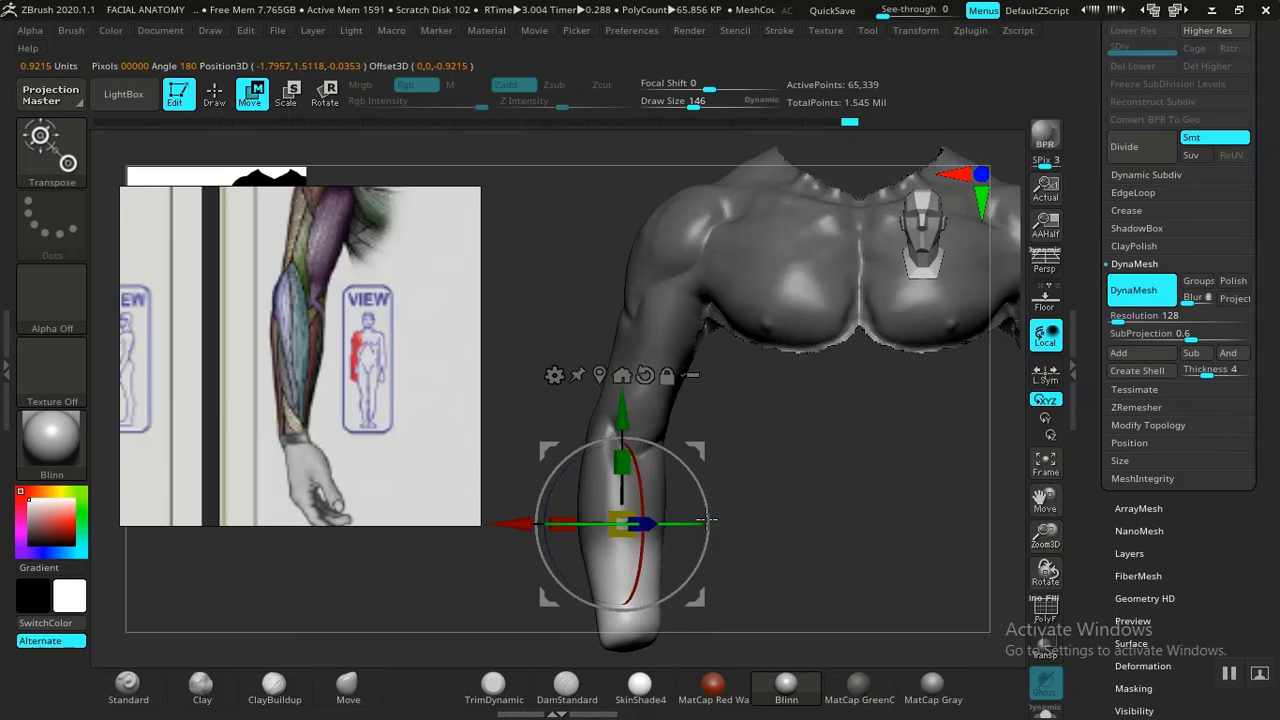
Soften the mask edge and twist the unmasked lower forearm about its long axis with the gizmo.
drag(706, 519, 729, 516)
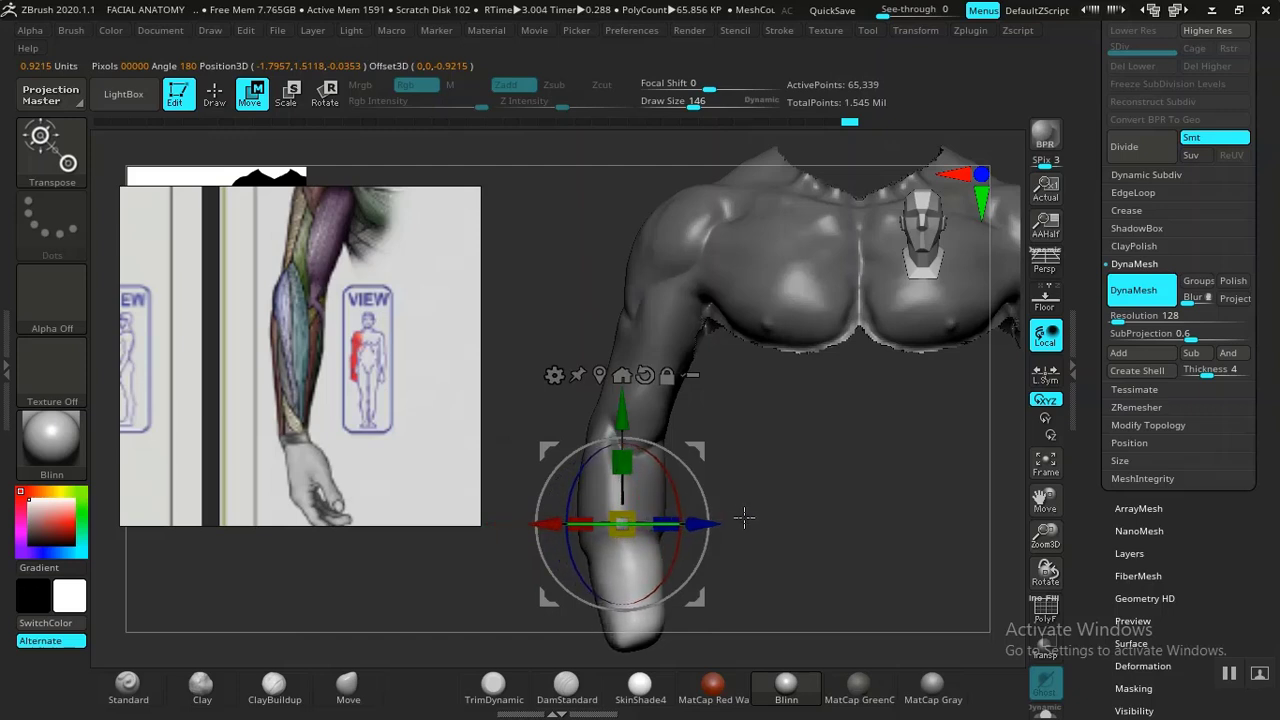
key(q)
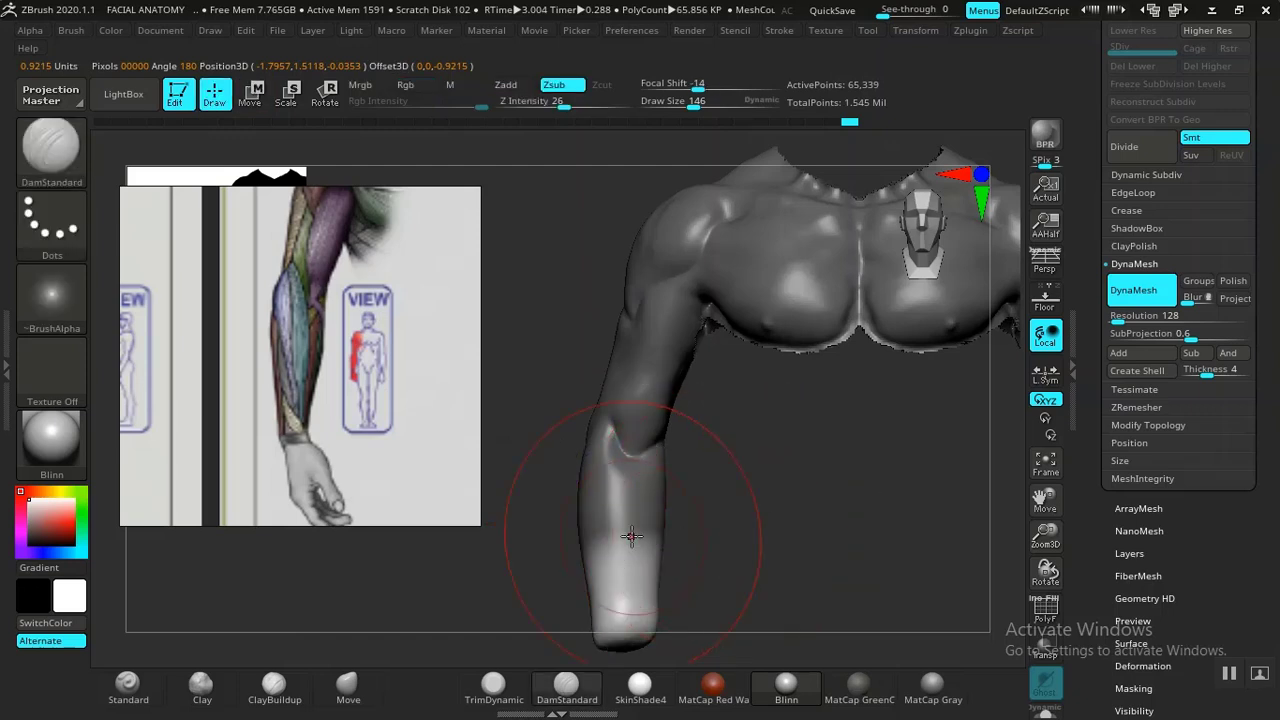
key(ctrl)
key(w)
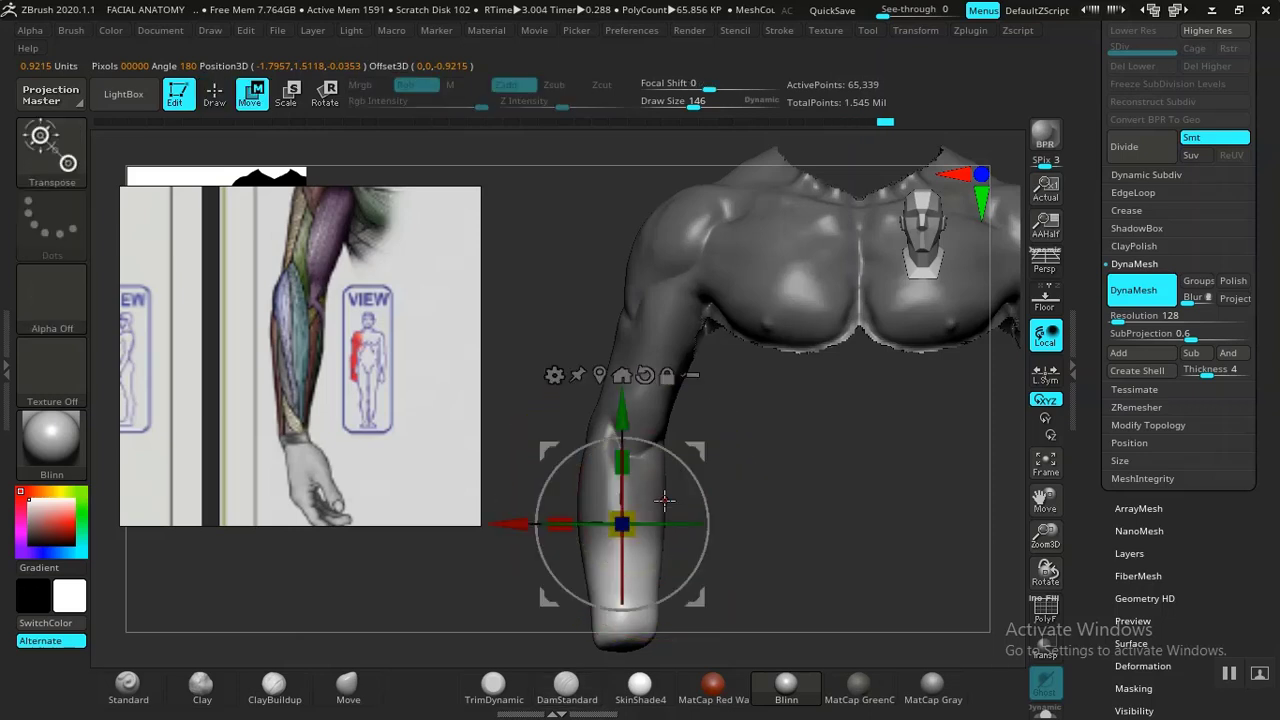
drag(683, 522, 707, 520)
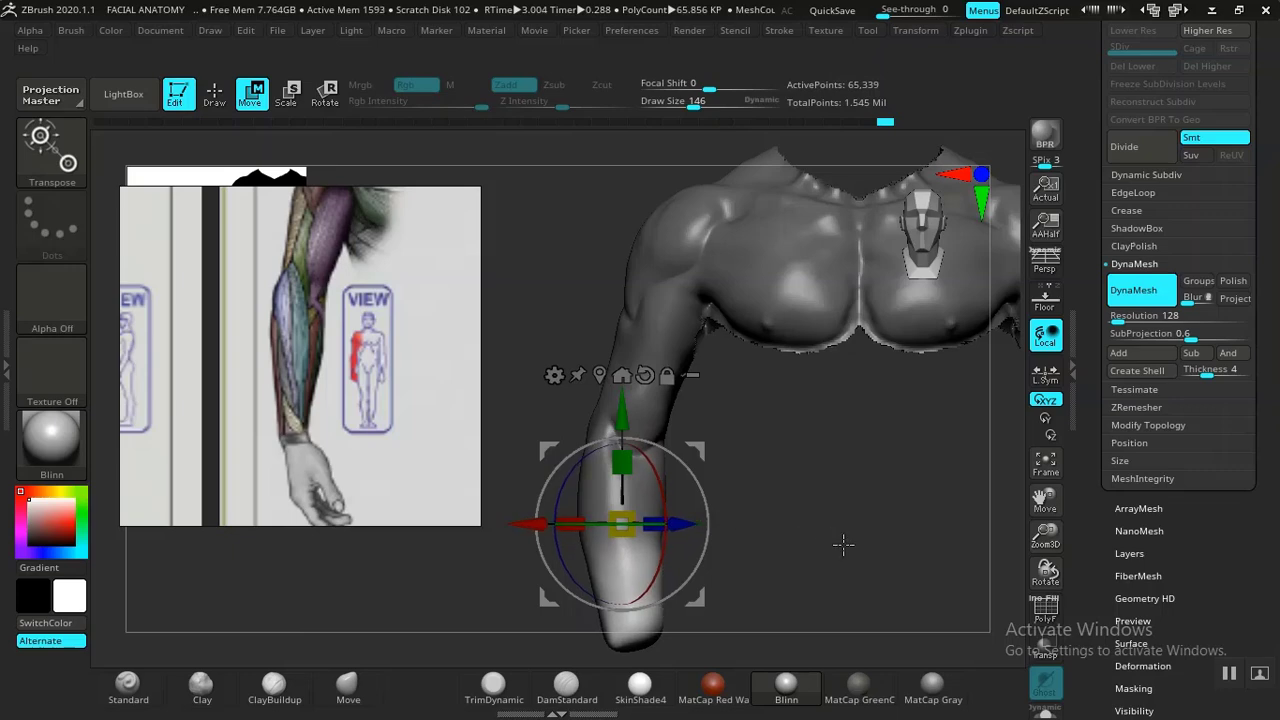
mouse_move(843, 543)
mouse_down()
mouse_move(791, 523)
mouse_move(860, 520)
mouse_move(843, 531)
mouse_move(915, 592)
mouse_move(811, 526)
mouse_move(766, 531)
mouse_move(751, 503)
mouse_move(607, 490)
mouse_move(656, 530)
mouse_move(630, 509)
mouse_up()
key(q)
key(shift)
key(ctrl+z)
key(ctrl+z)
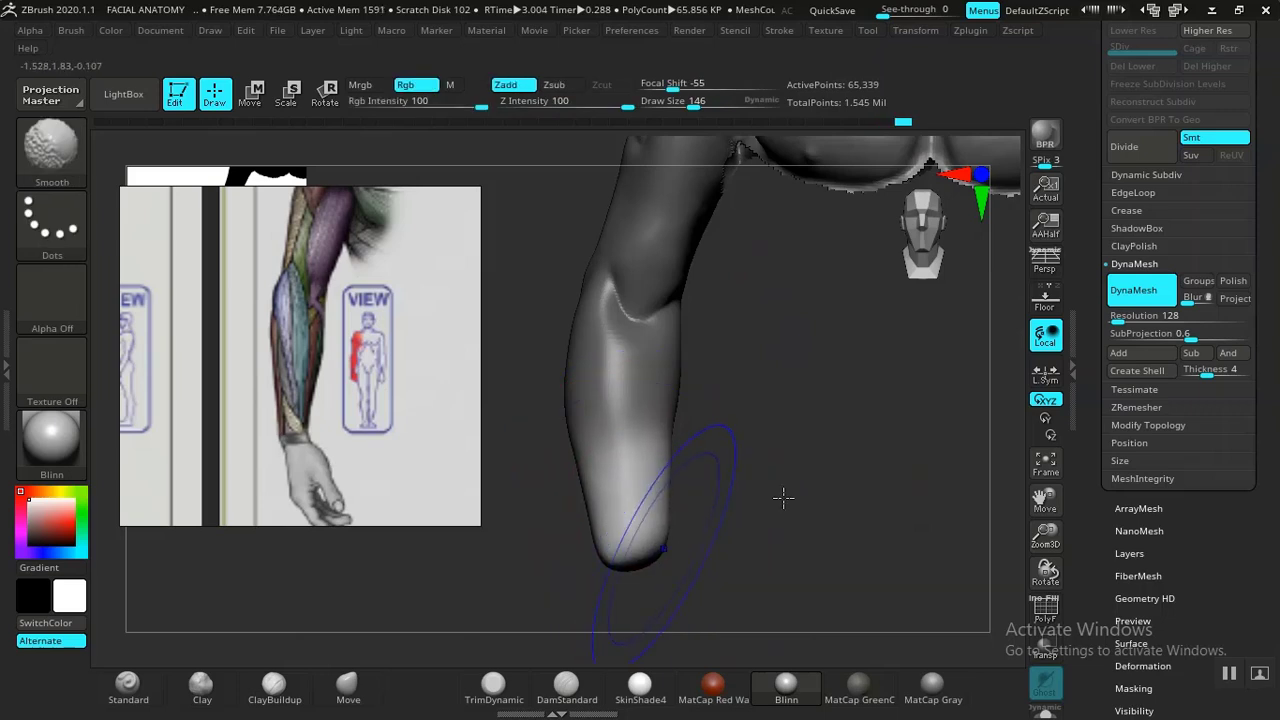
Carve down the unmasked lower forearm with the ClayBuildup brush from several sides and smooth it to narrow the wrist.
drag(783, 497, 690, 500)
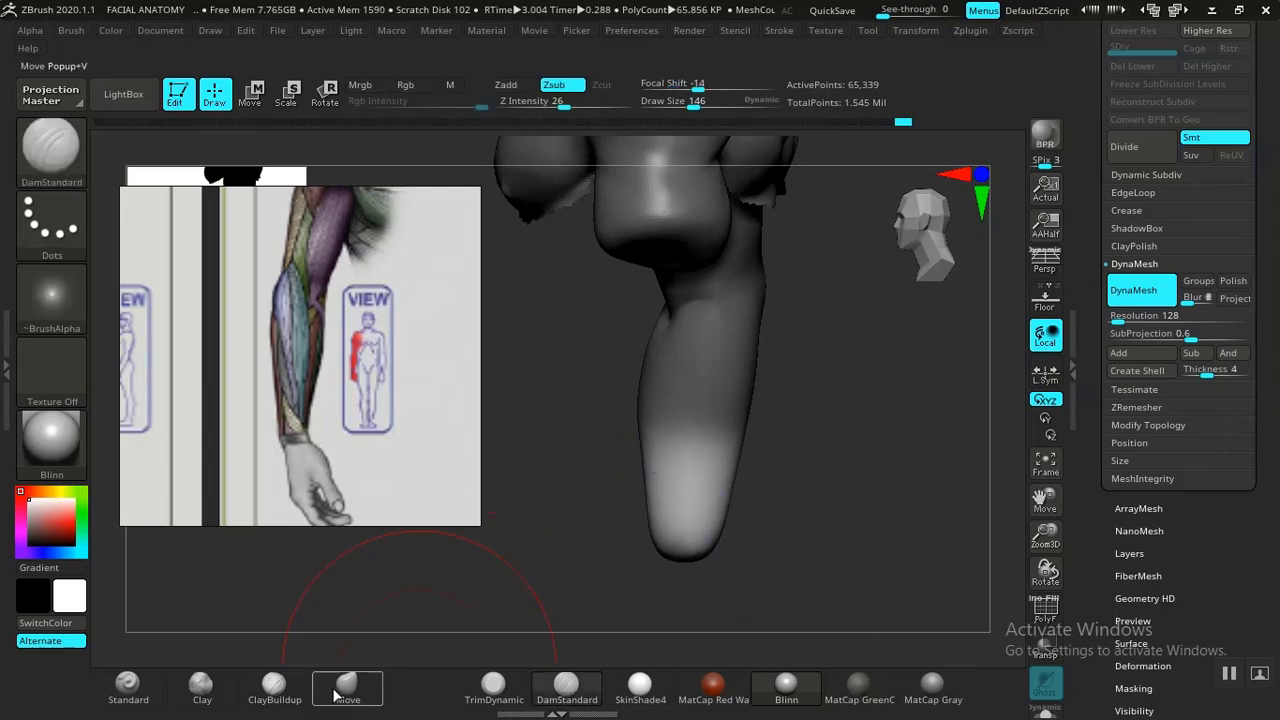
click(274, 683)
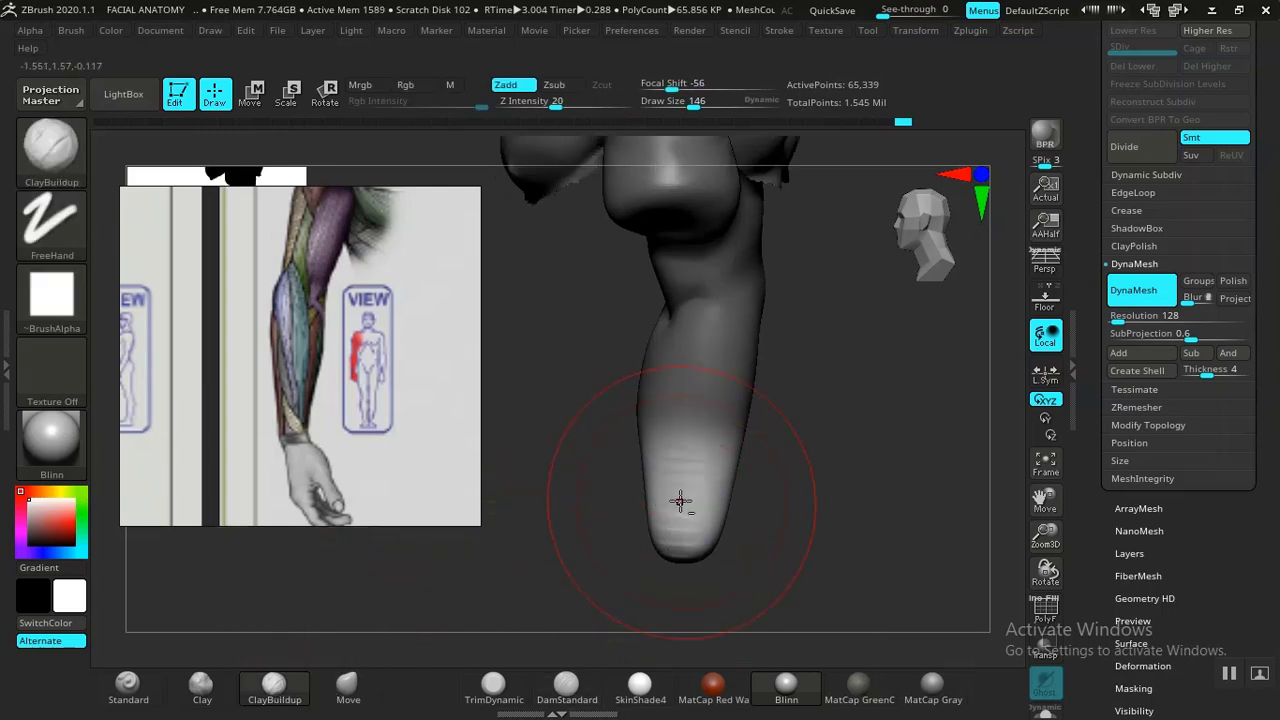
drag(776, 498, 709, 463)
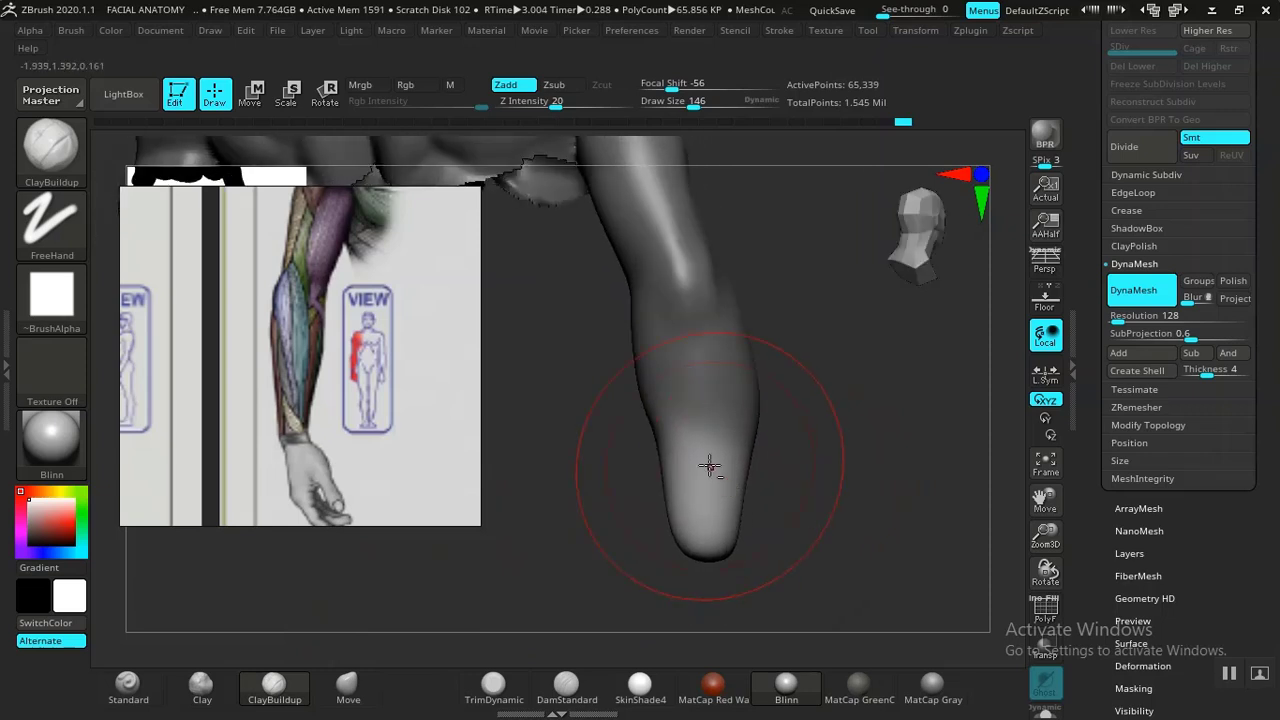
drag(784, 502, 743, 457)
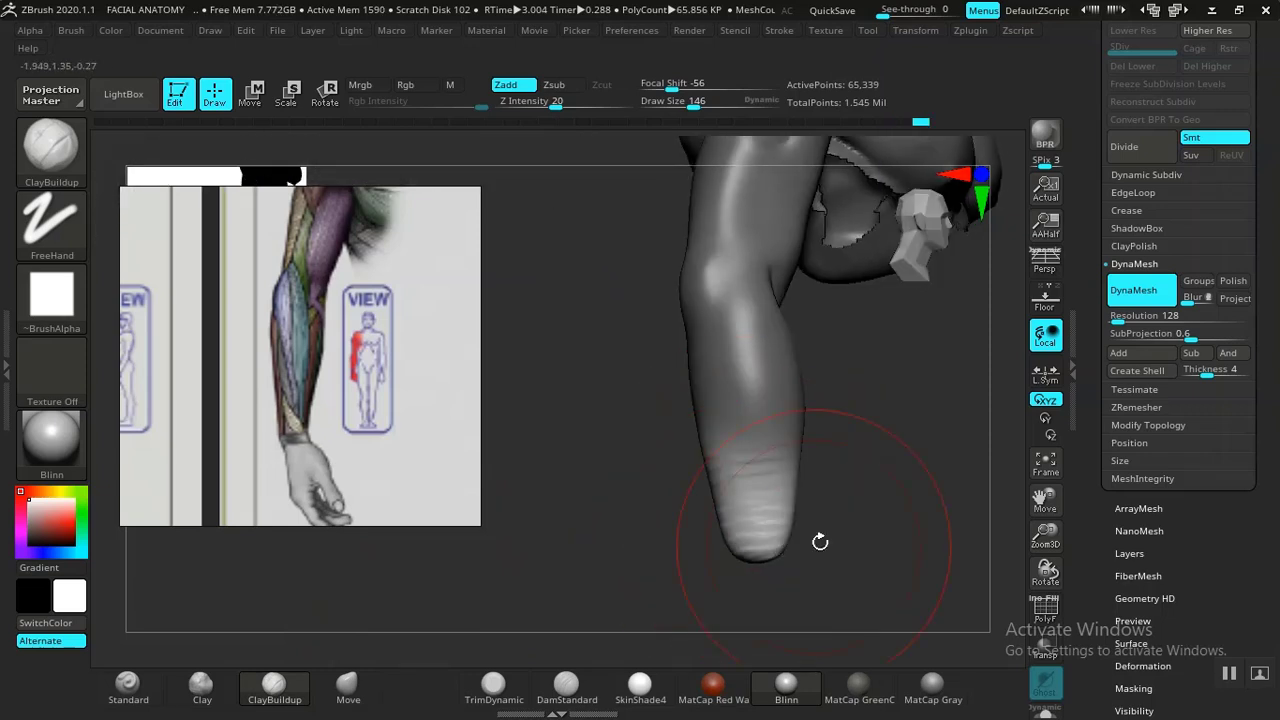
mouse_move(820, 541)
mouse_down()
mouse_move(808, 506)
mouse_move(772, 481)
mouse_up()
key(shift)
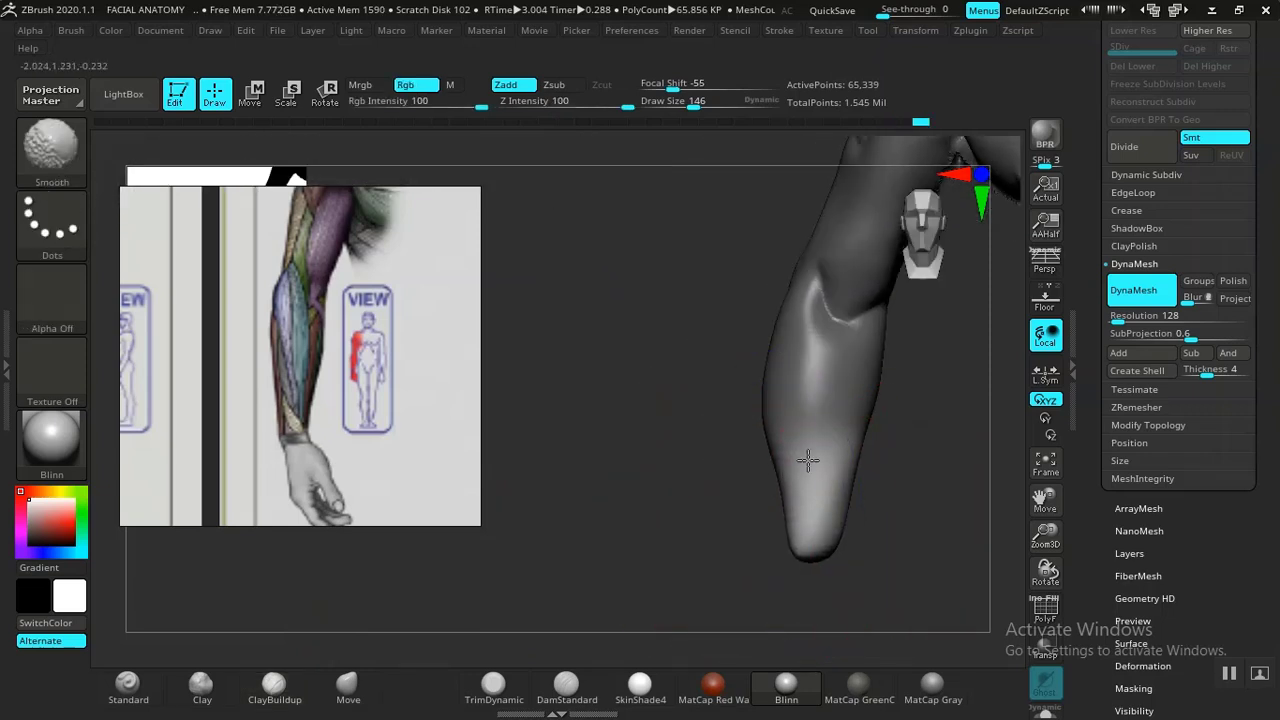
Clear the mask from the torso and arm and check the forearm from several angles.
mouse_move(670, 527)
ctrl+mouse_down()
mouse_move(674, 508)
mouse_move(726, 500)
mouse_move(611, 539)
mouse_move(571, 466)
mouse_move(743, 497)
mouse_move(809, 494)
mouse_move(761, 494)
ctrl+mouse_up()
key(ctrl+z)
key(ctrl)
ctrl+click(761, 494)
ctrl+click(763, 491)
ctrl+click(770, 482)
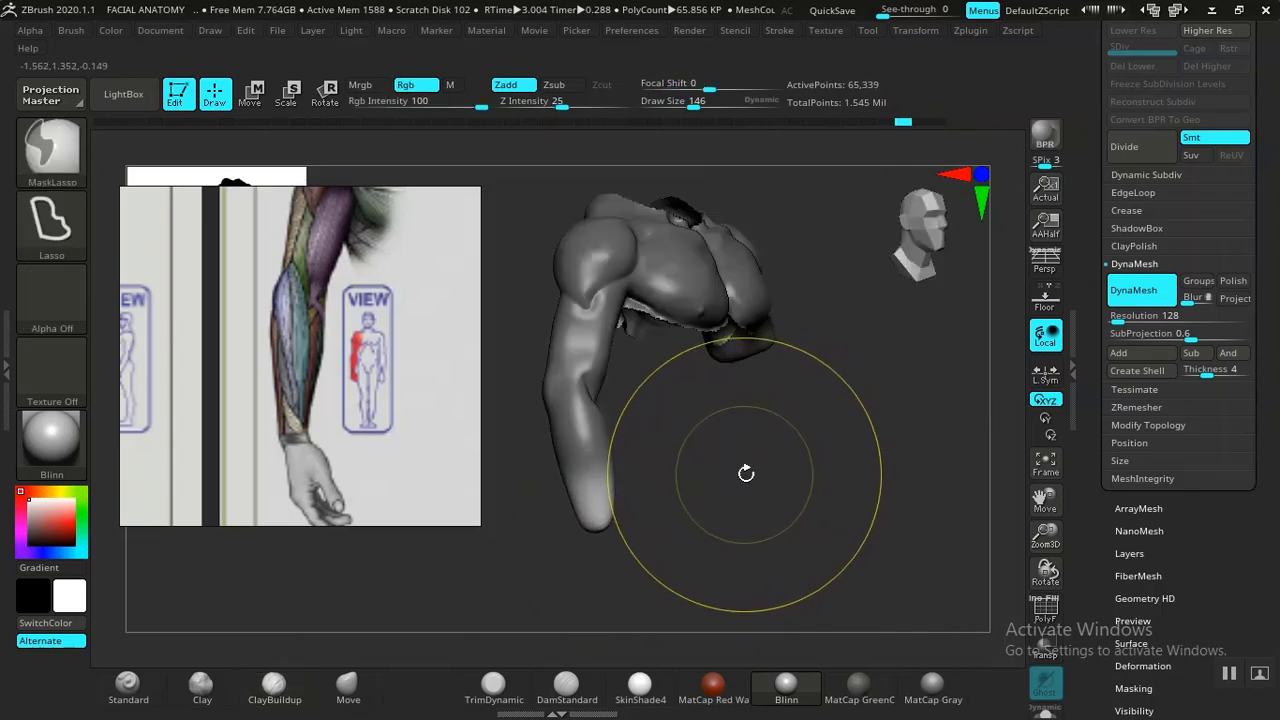
mouse_move(749, 469)
mouse_down()
mouse_move(674, 486)
mouse_move(711, 486)
mouse_move(743, 543)
mouse_move(740, 497)
mouse_move(826, 474)
mouse_move(774, 479)
mouse_move(763, 497)
mouse_move(746, 480)
mouse_up()
mouse_move(694, 520)
mouse_down()
mouse_move(777, 506)
mouse_move(706, 506)
mouse_move(694, 460)
mouse_move(743, 458)
mouse_move(726, 506)
mouse_move(774, 540)
mouse_move(709, 540)
mouse_move(764, 553)
mouse_move(629, 520)
mouse_up()
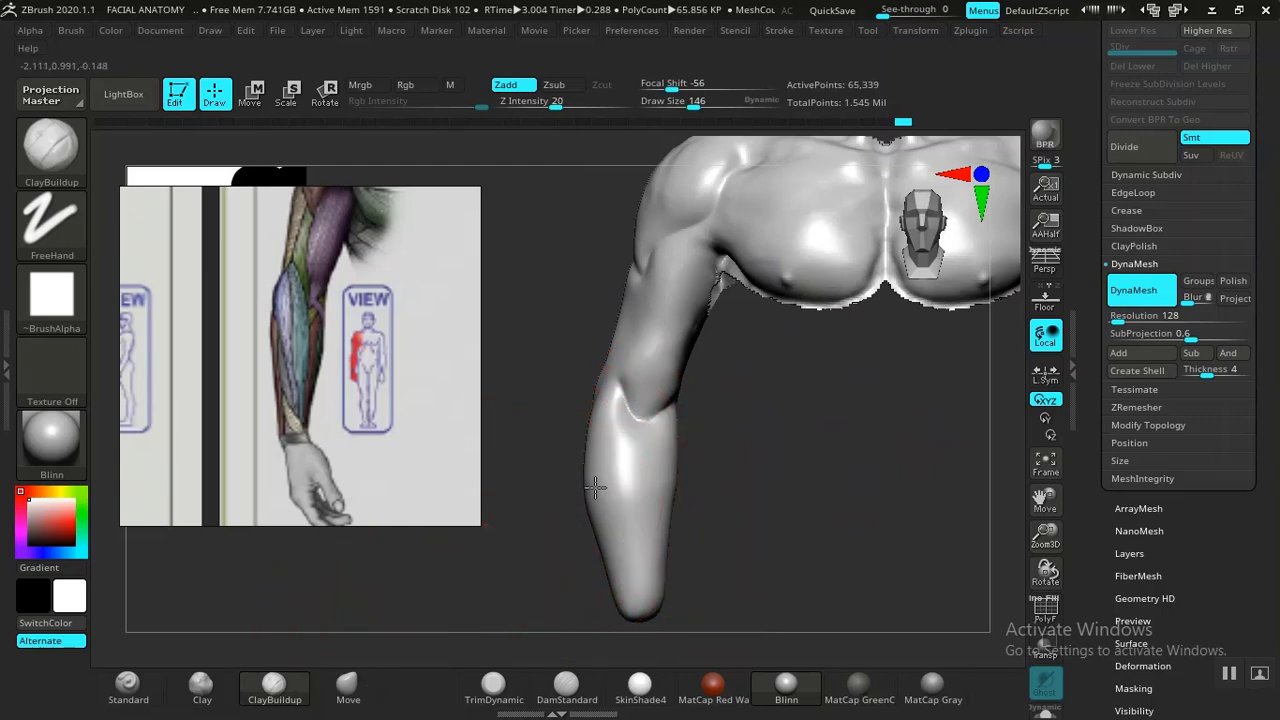
Reshape the forearm's outer and inner contours below the elbow with the Move brush at draw size 82, following the anatomy reference.
click(350, 686)
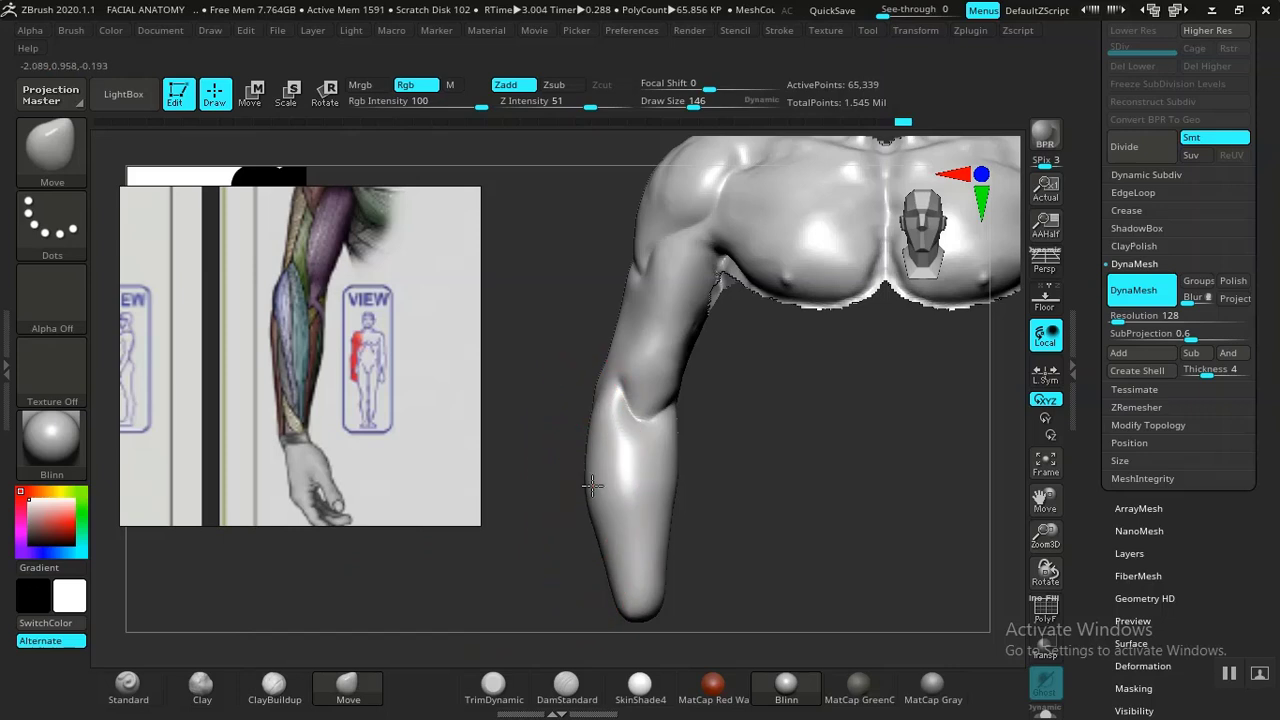
key(ctrl+z)
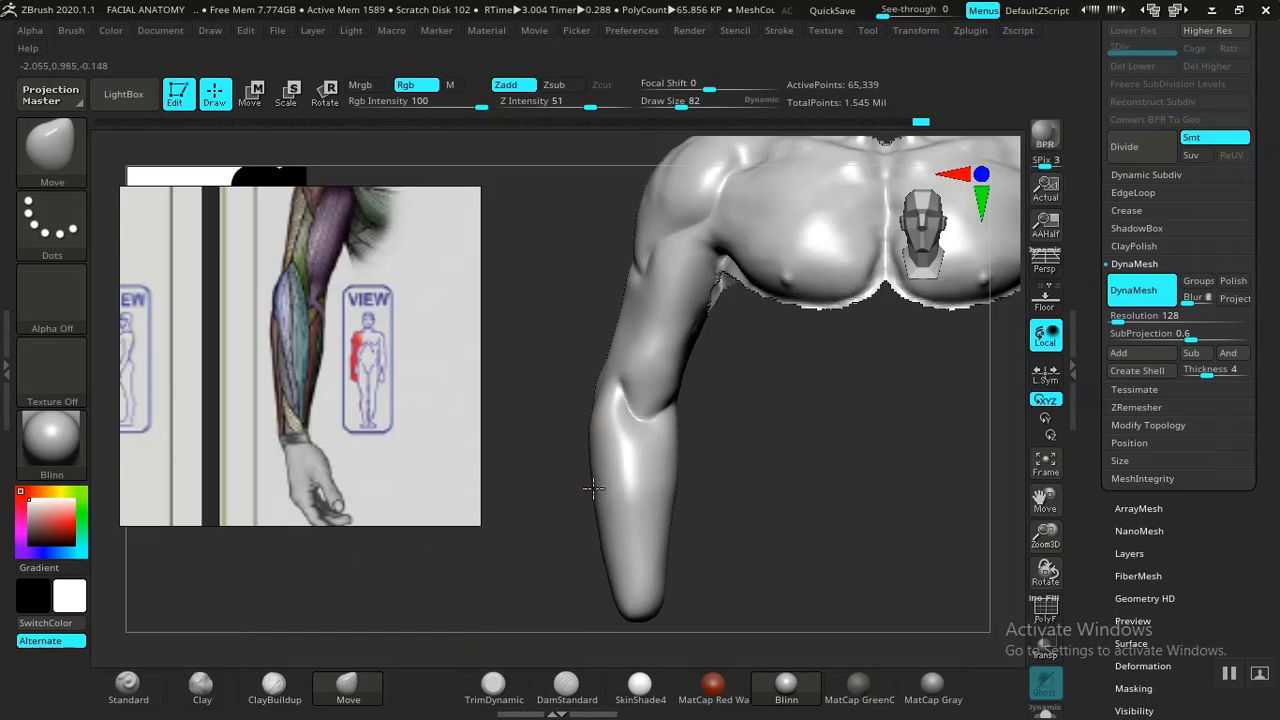
mouse_move(700, 490)
mouse_down()
mouse_move(657, 466)
mouse_move(694, 500)
mouse_move(729, 577)
mouse_move(716, 520)
mouse_move(622, 558)
mouse_move(791, 500)
mouse_move(595, 580)
mouse_move(703, 500)
mouse_move(737, 551)
mouse_move(757, 526)
mouse_move(720, 517)
mouse_move(752, 539)
mouse_move(740, 523)
mouse_move(754, 503)
mouse_move(705, 523)
mouse_move(777, 517)
mouse_move(741, 488)
mouse_up()
drag(768, 438, 771, 506)
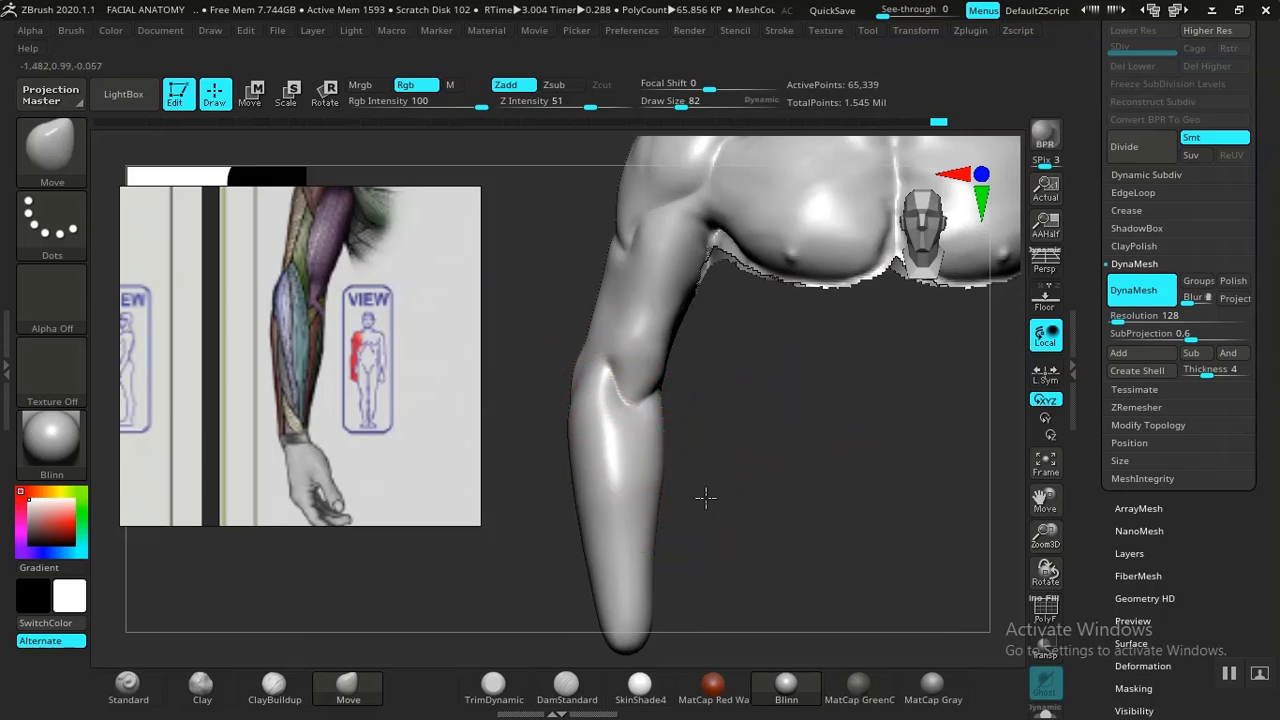
drag(700, 500, 655, 492)
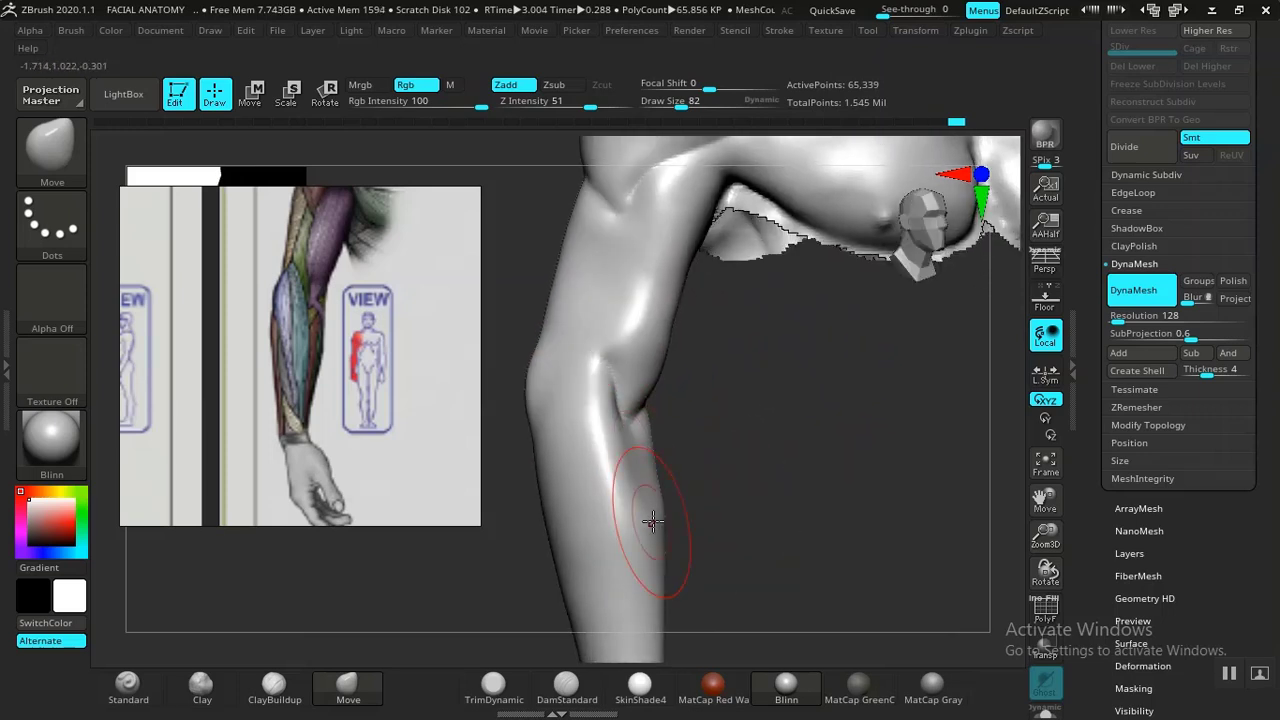
drag(729, 524, 665, 522)
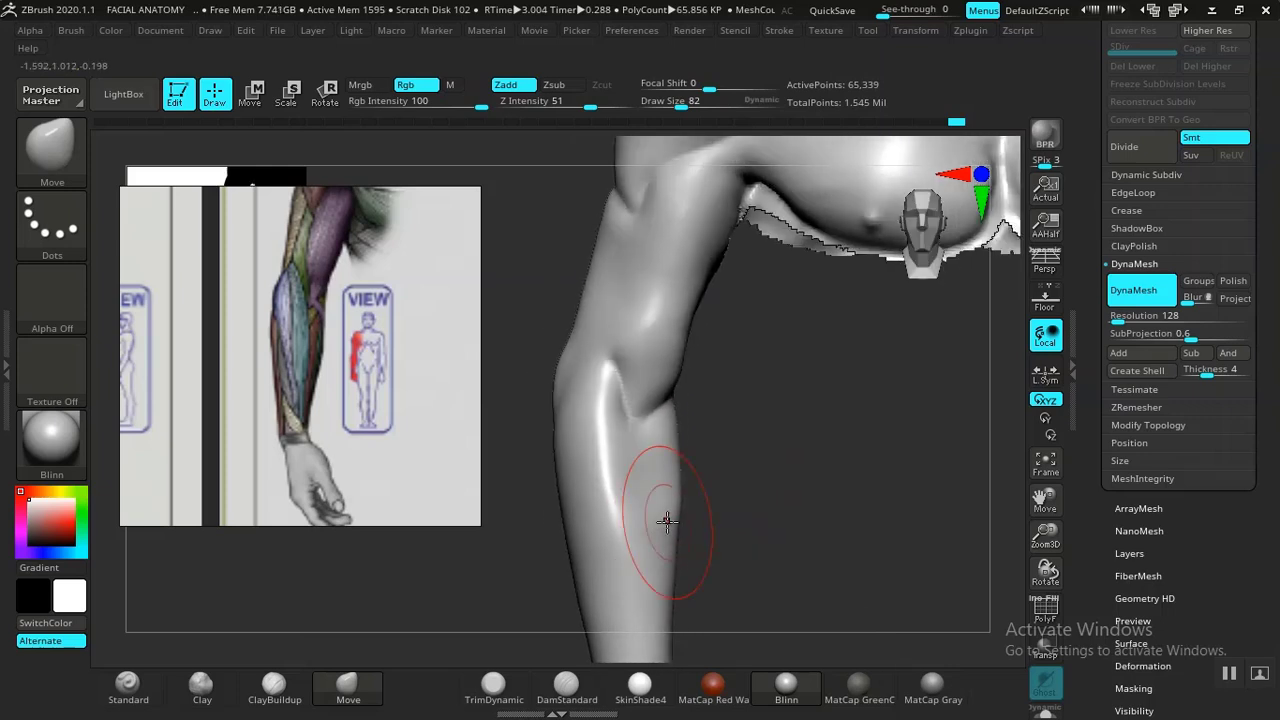
key(shift)
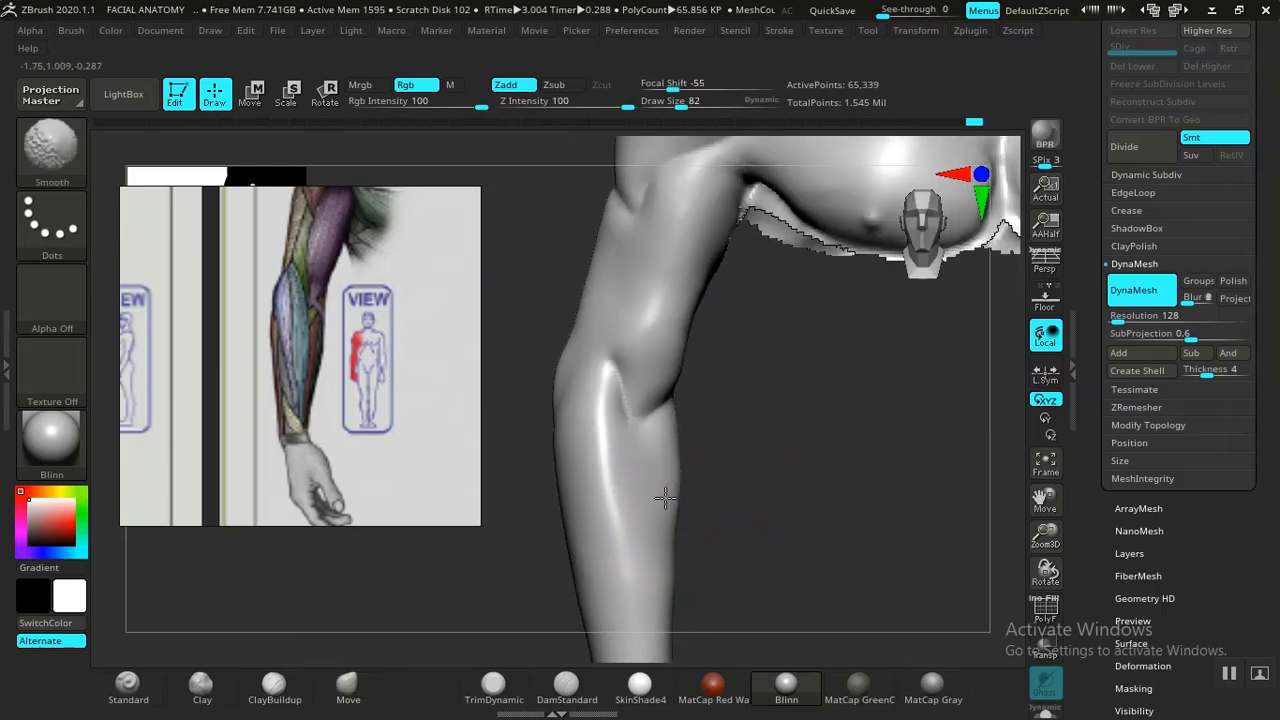
Compare the back of the arm with the anatomy sheets, browsing the right-arm views for a matching angle.
mouse_move(817, 543)
mouse_down()
mouse_move(817, 514)
mouse_move(771, 506)
mouse_move(851, 509)
mouse_move(826, 514)
mouse_move(803, 466)
mouse_move(630, 406)
mouse_up()
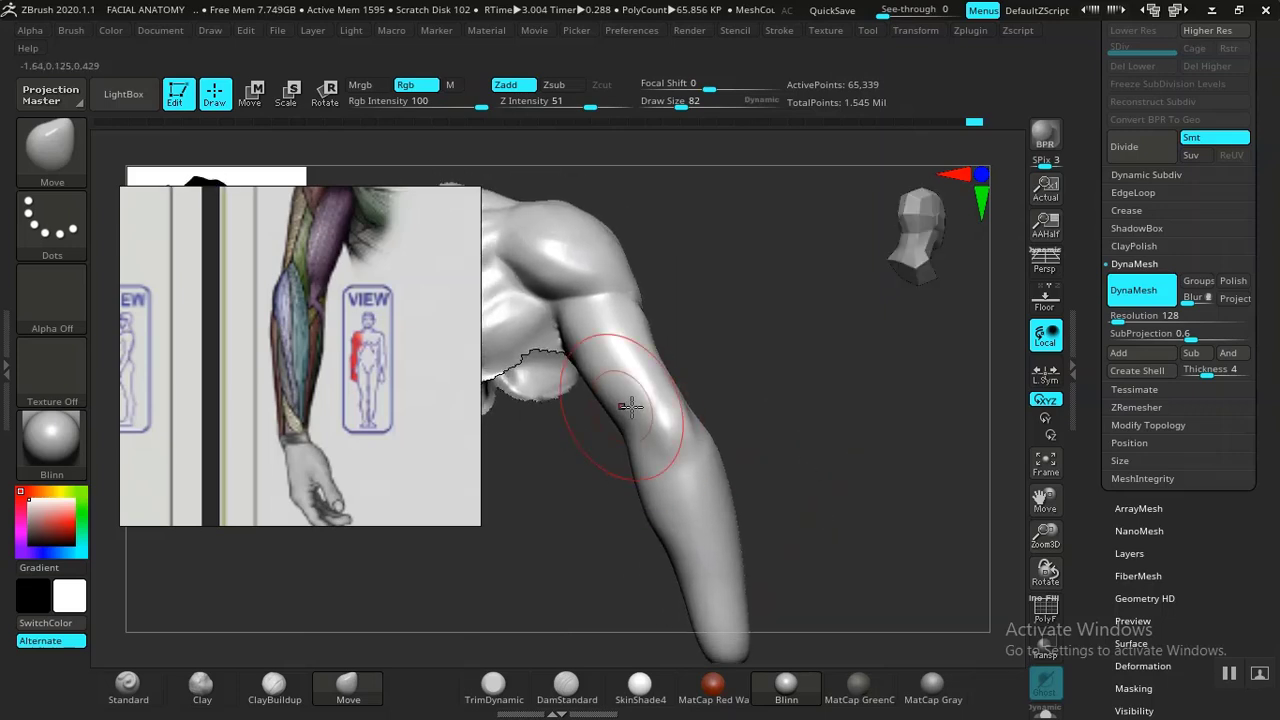
scroll(307, 443, down, 8)
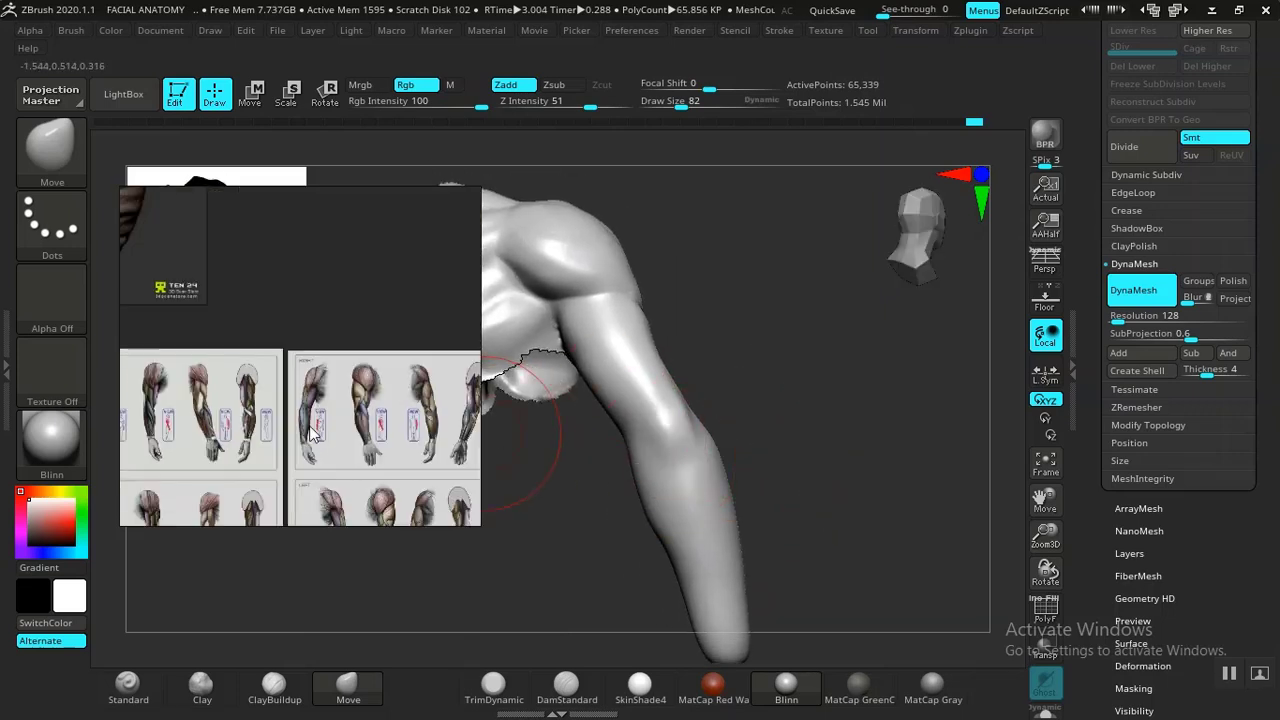
scroll(358, 404, up, 6)
middle_drag(358, 408, 240, 392)
middle_drag(336, 400, 453, 423)
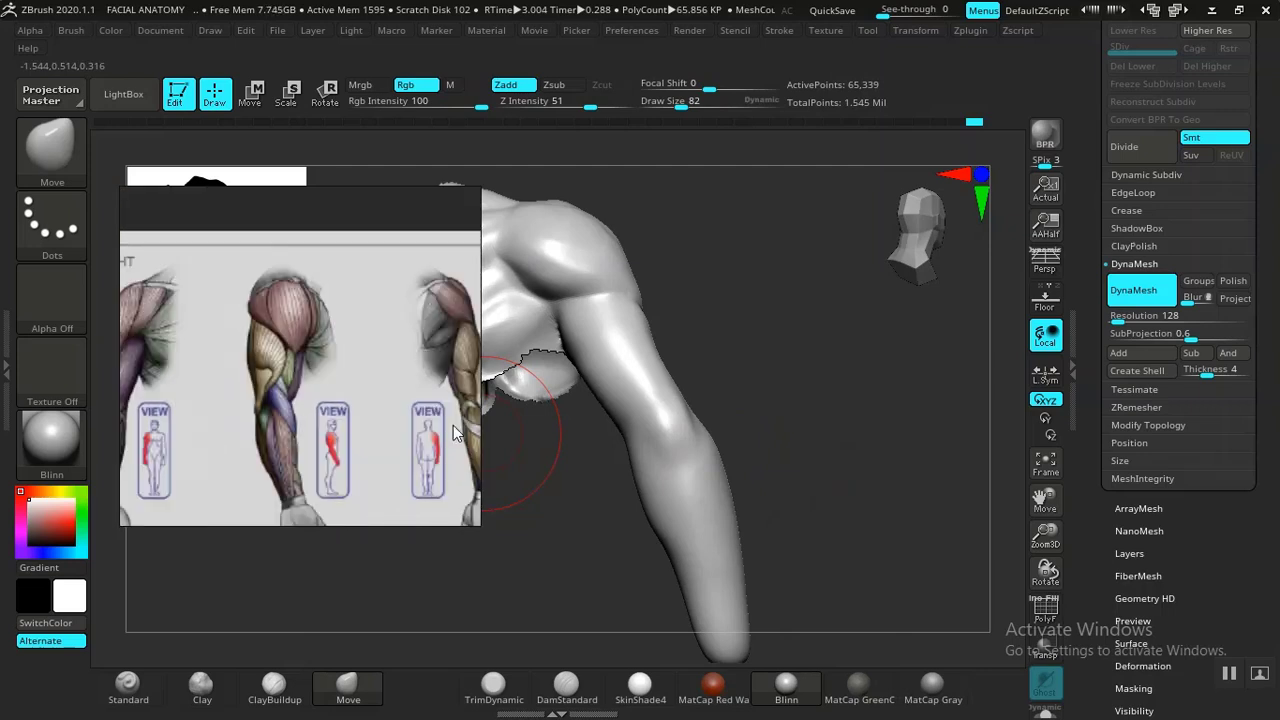
middle_drag(248, 412, 361, 393)
scroll(287, 393, down, 5)
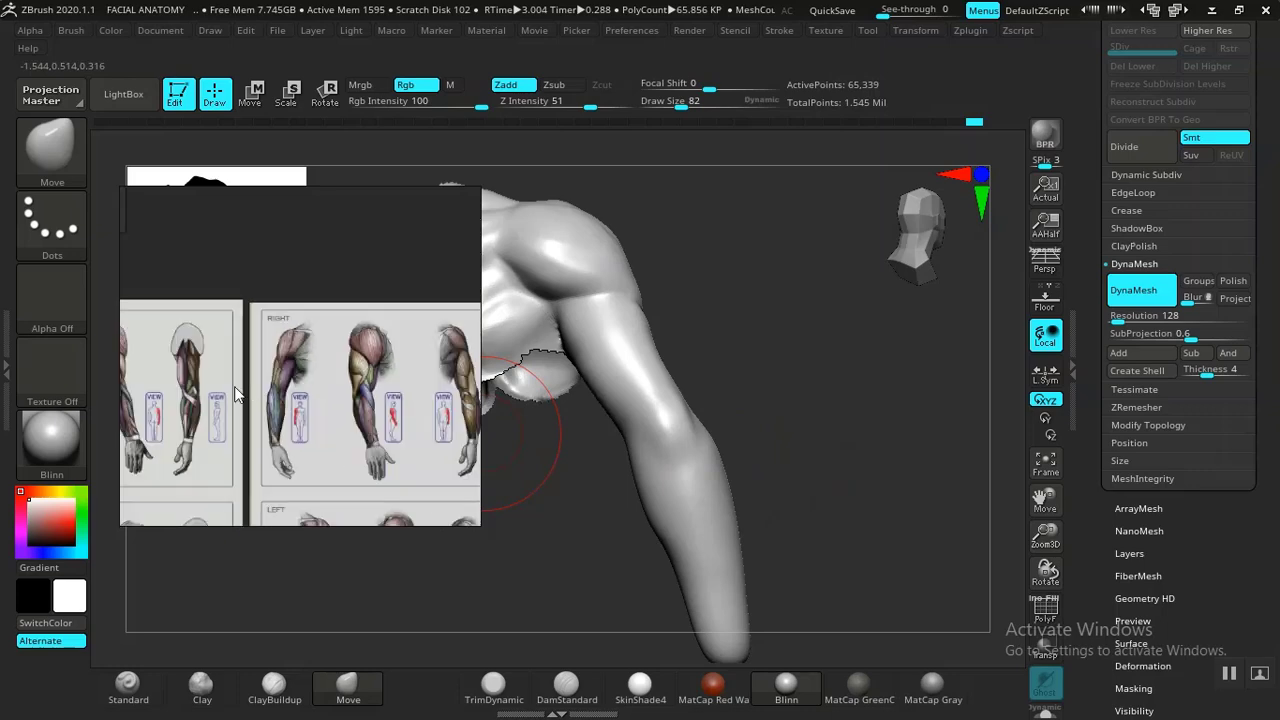
middle_drag(238, 396, 450, 370)
scroll(297, 394, up, 3)
middle_drag(293, 386, 165, 372)
scroll(303, 397, down, 2)
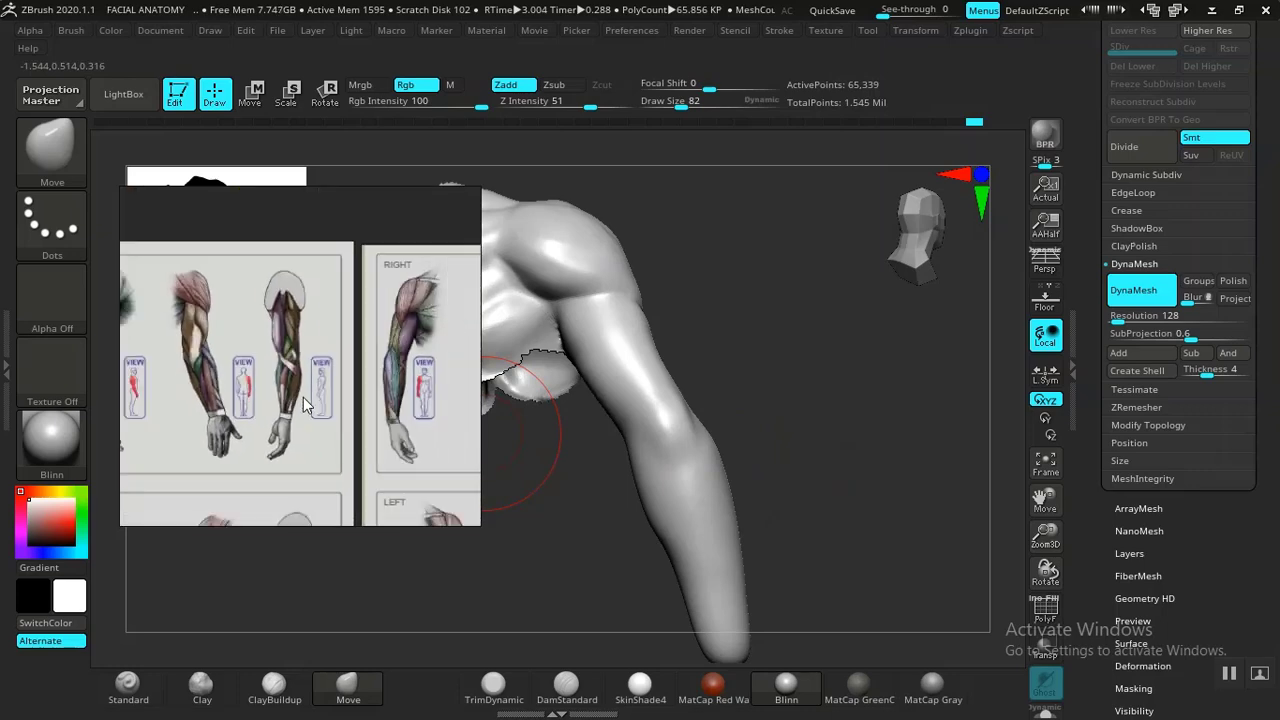
middle_drag(354, 373, 297, 405)
scroll(299, 427, up, 3)
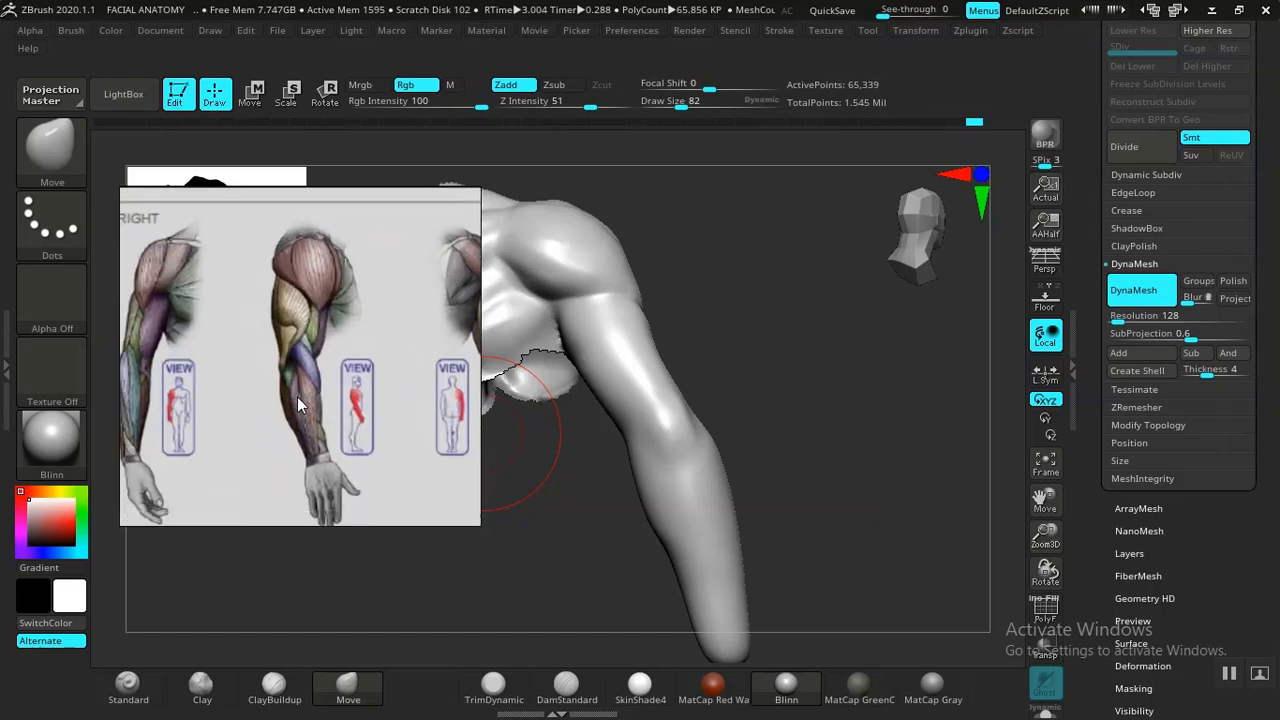
middle_drag(199, 378, 222, 368)
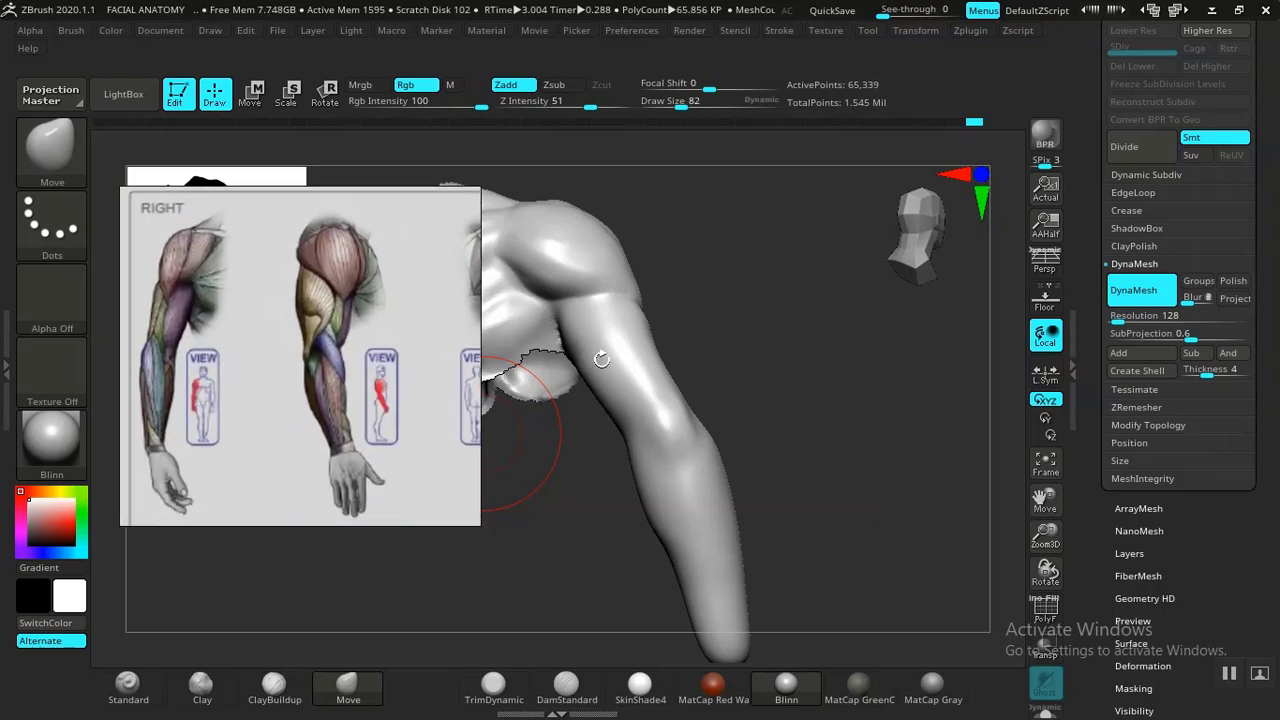
Examine how the upper arm and forearm muscles overlap around the elbow in the side view of the right arm reference.
drag(822, 410, 637, 358)
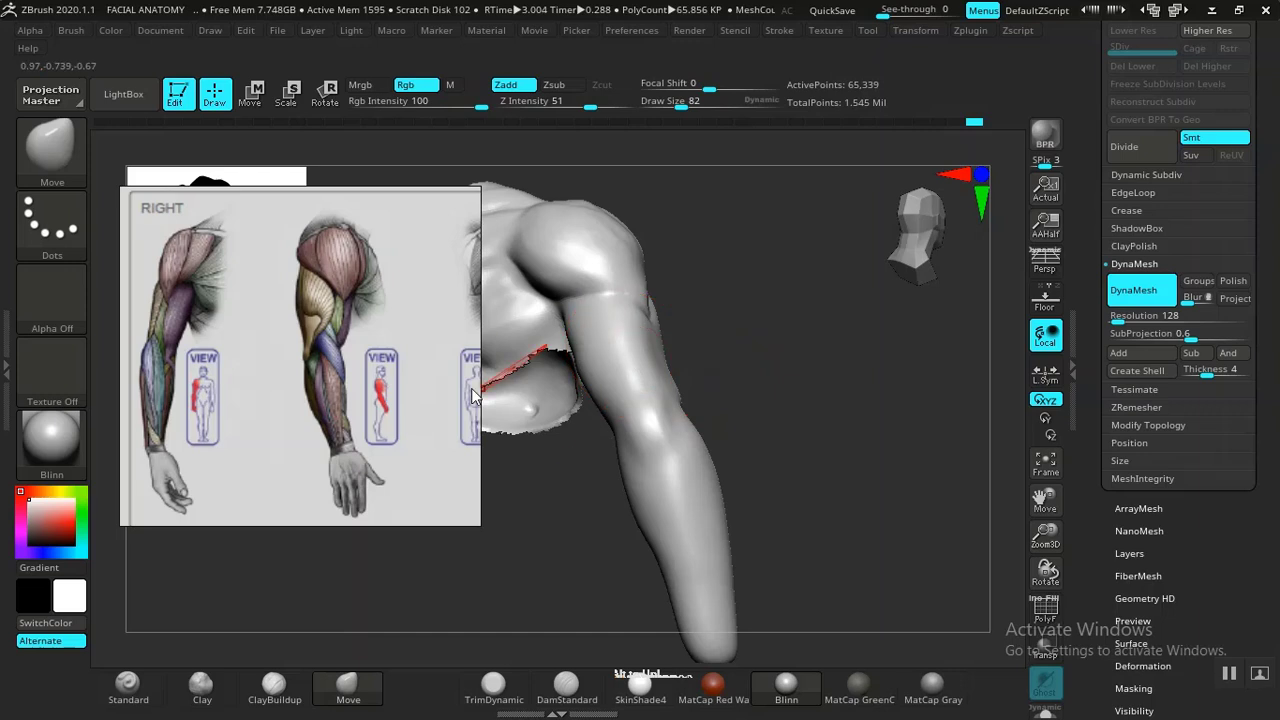
scroll(349, 401, up, 3)
middle_drag(349, 401, 372, 458)
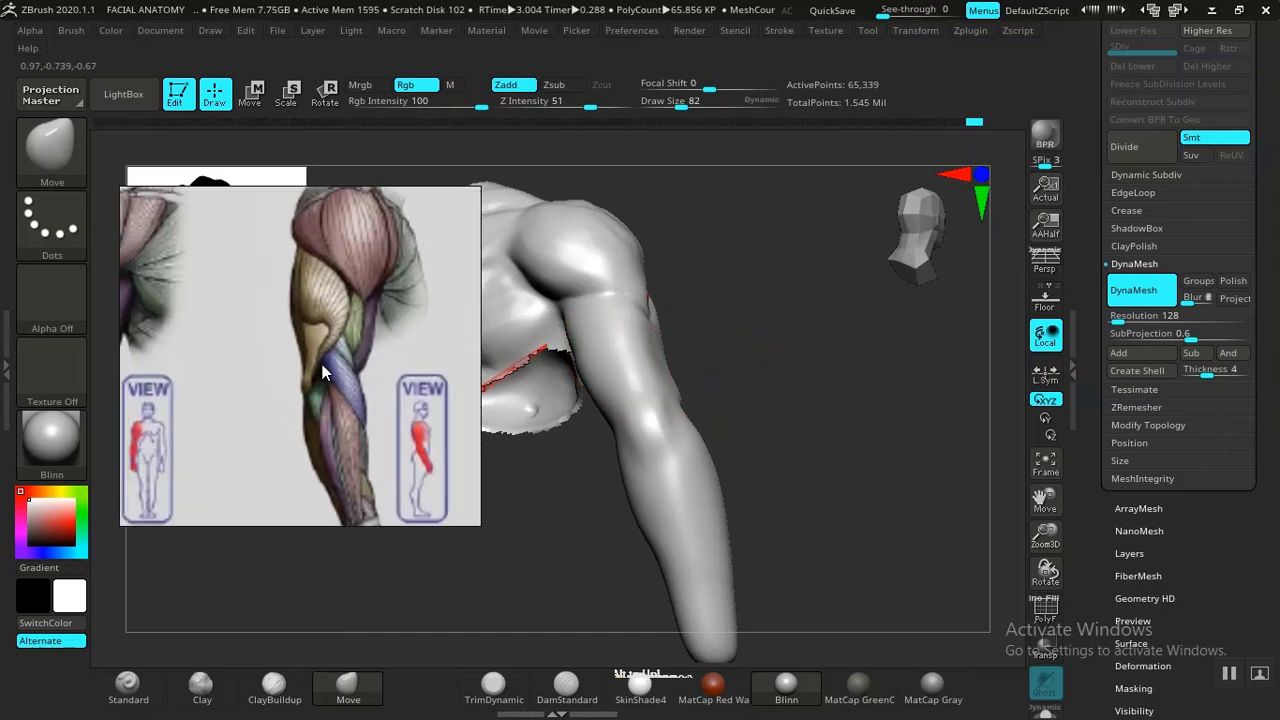
scroll(339, 372, down, 3)
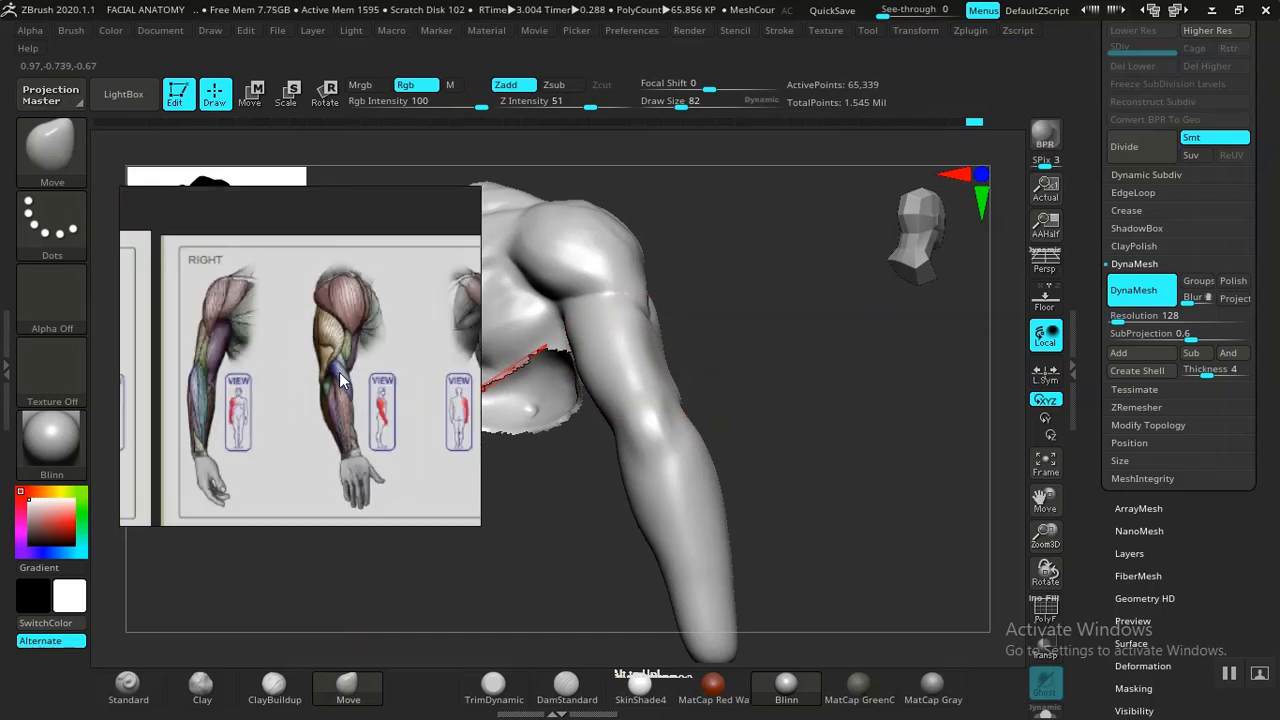
scroll(348, 386, up, 2)
middle_drag(272, 379, 138, 358)
mouse_move(305, 362)
middle_down()
mouse_move(192, 355)
mouse_move(385, 374)
middle_up()
middle_drag(290, 364, 376, 372)
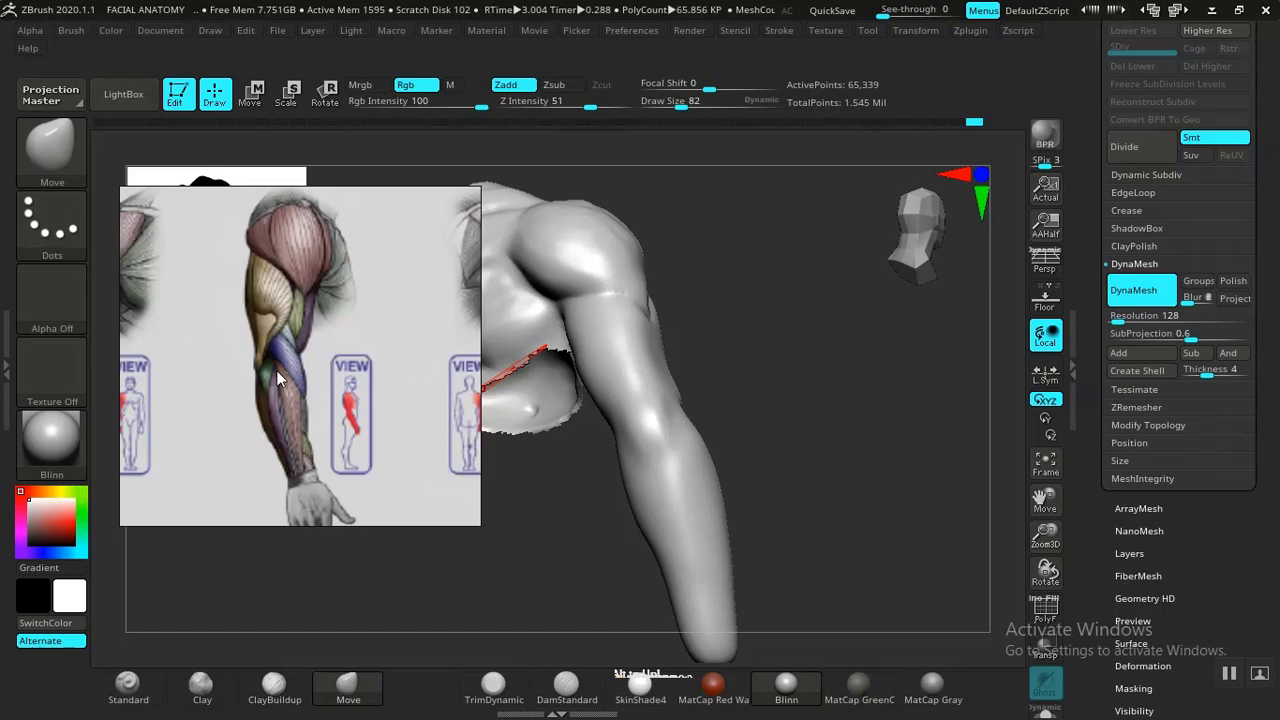
middle_drag(273, 372, 382, 413)
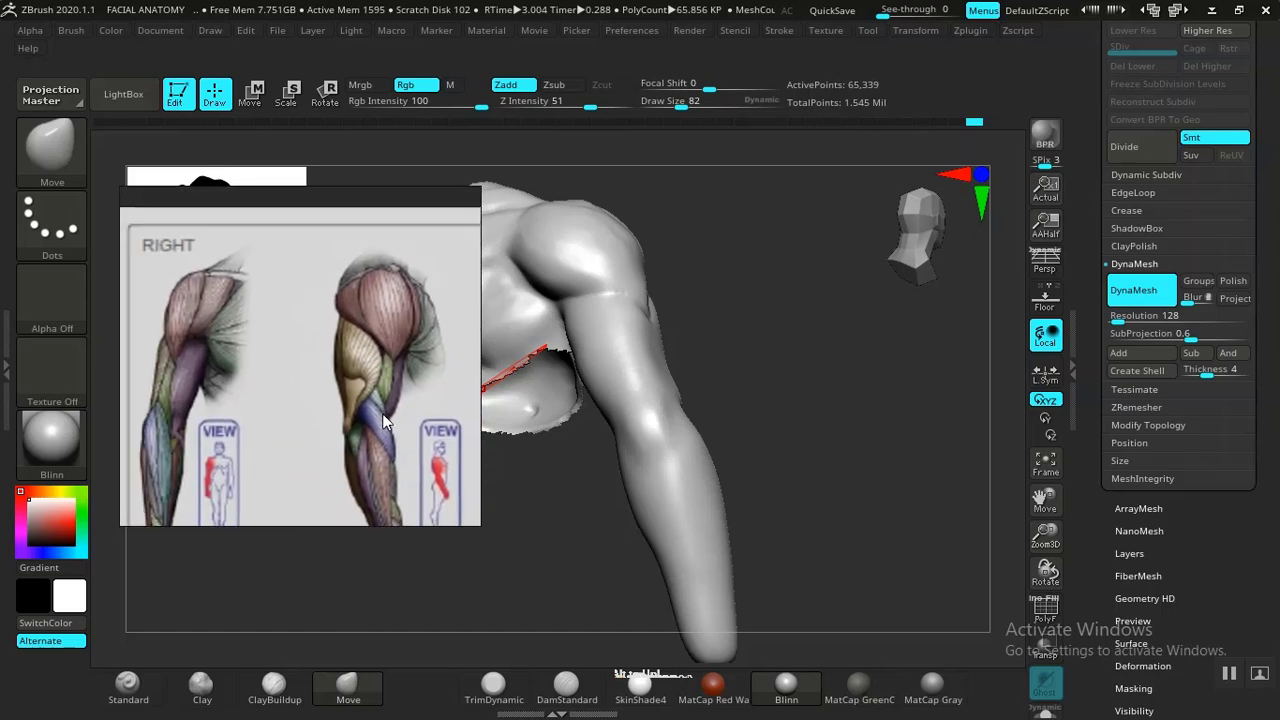
middle_drag(455, 387, 261, 380)
middle_drag(382, 369, 425, 372)
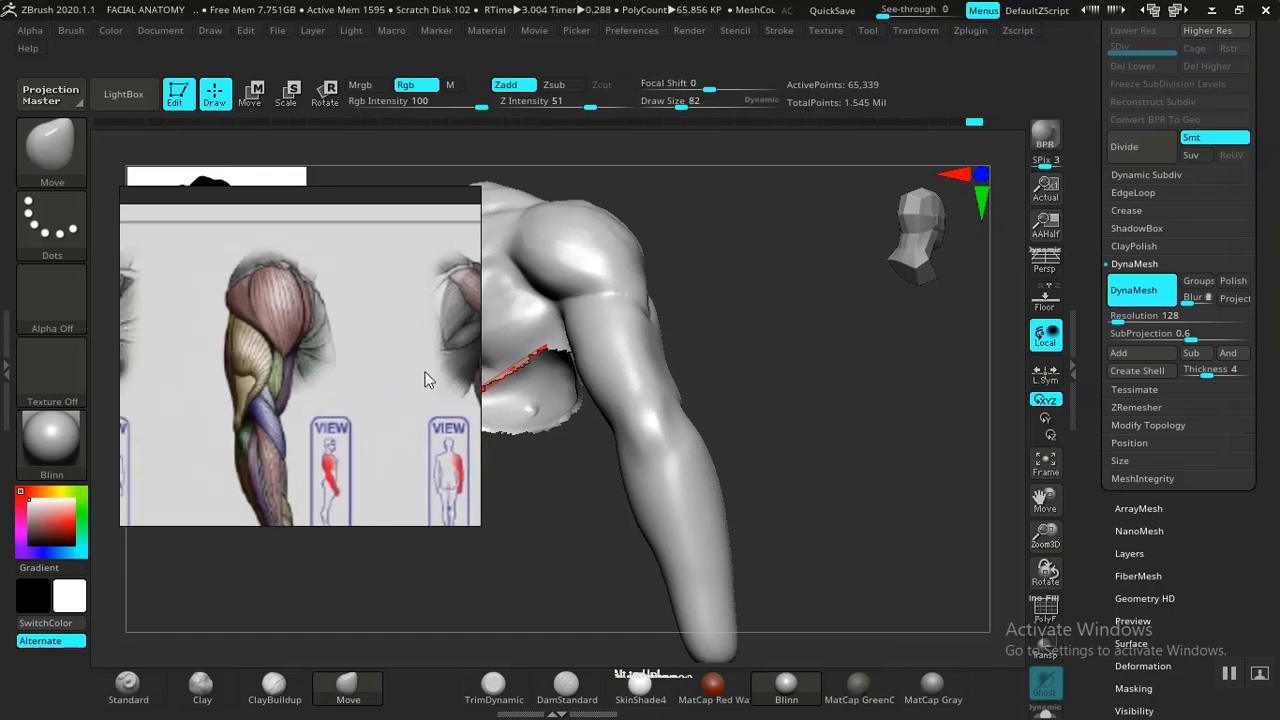
mouse_move(311, 376)
middle_down()
mouse_move(449, 359)
mouse_move(290, 367)
middle_up()
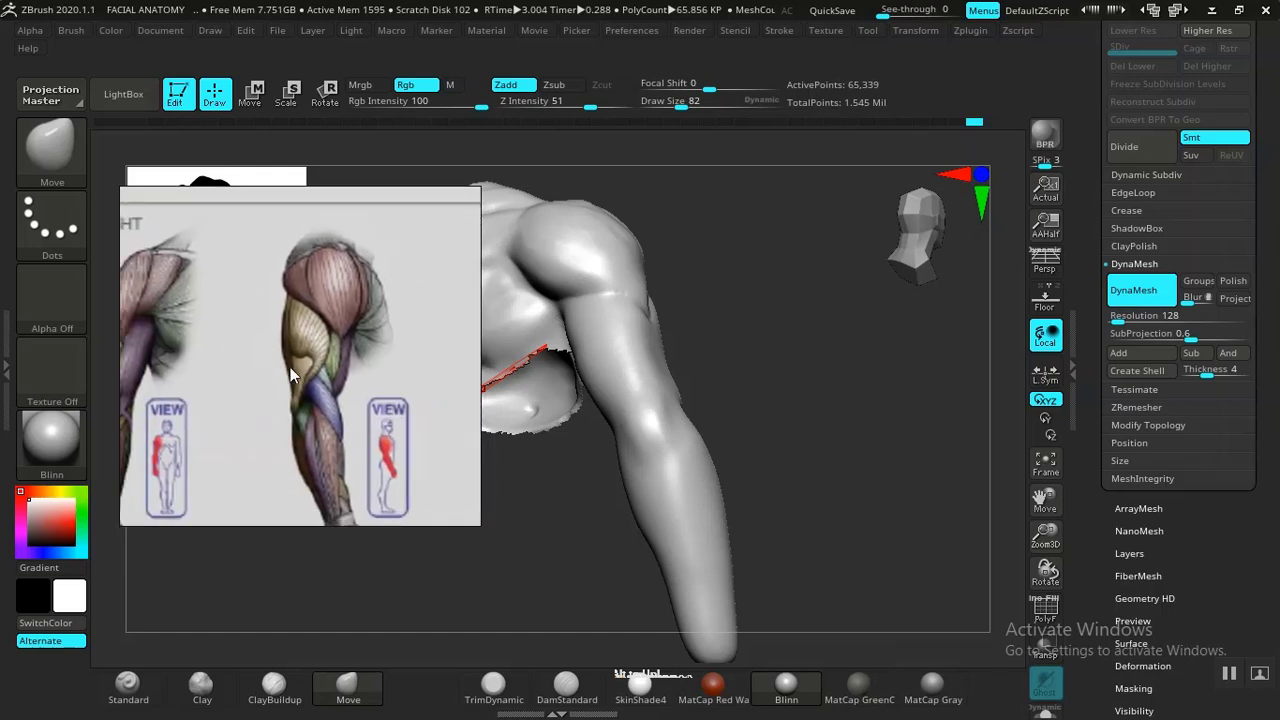
scroll(322, 367, up, 2)
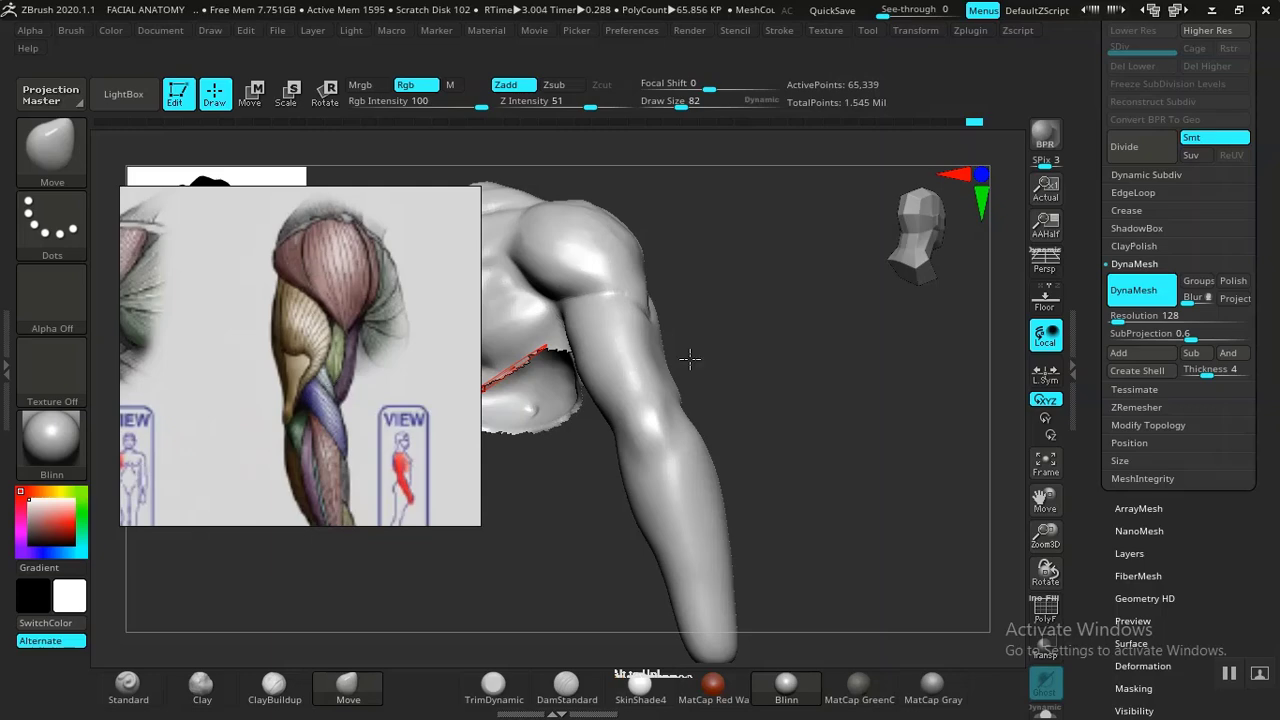
Carve a groove from the deltoid's lower tip down the outer upper arm toward the elbow with the DamStandard brush.
drag(788, 426, 753, 433)
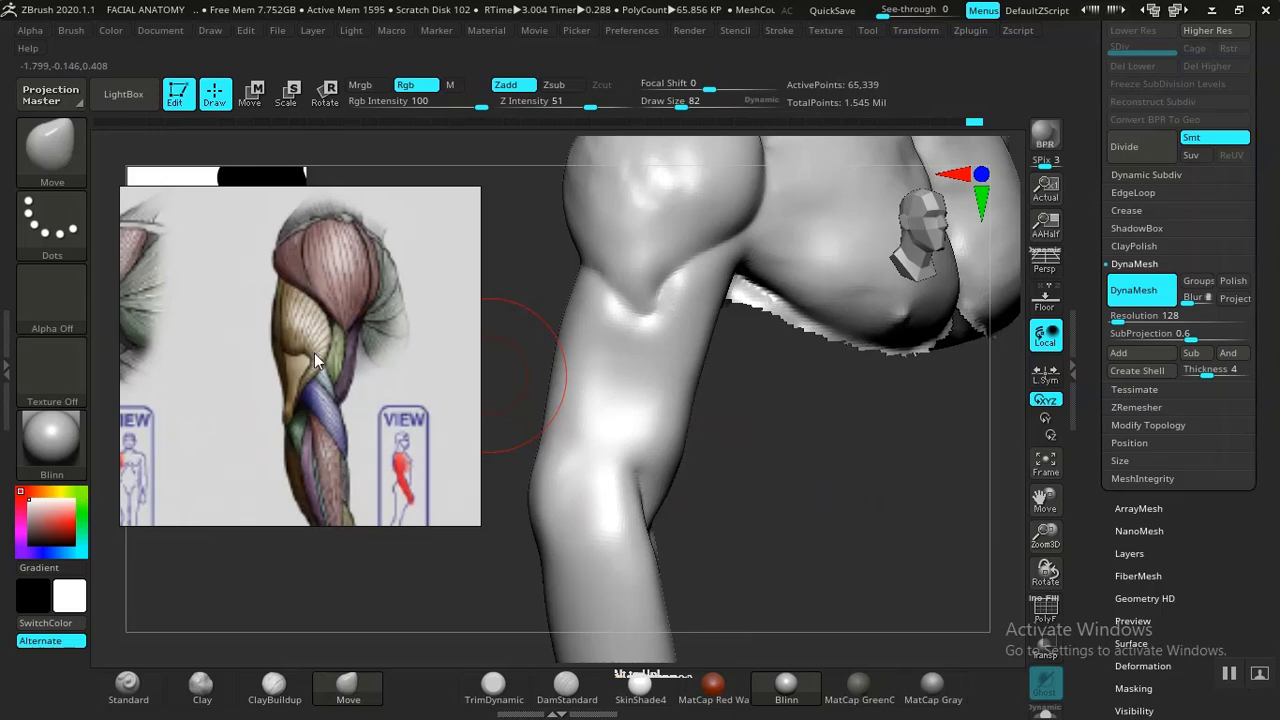
drag(795, 423, 669, 371)
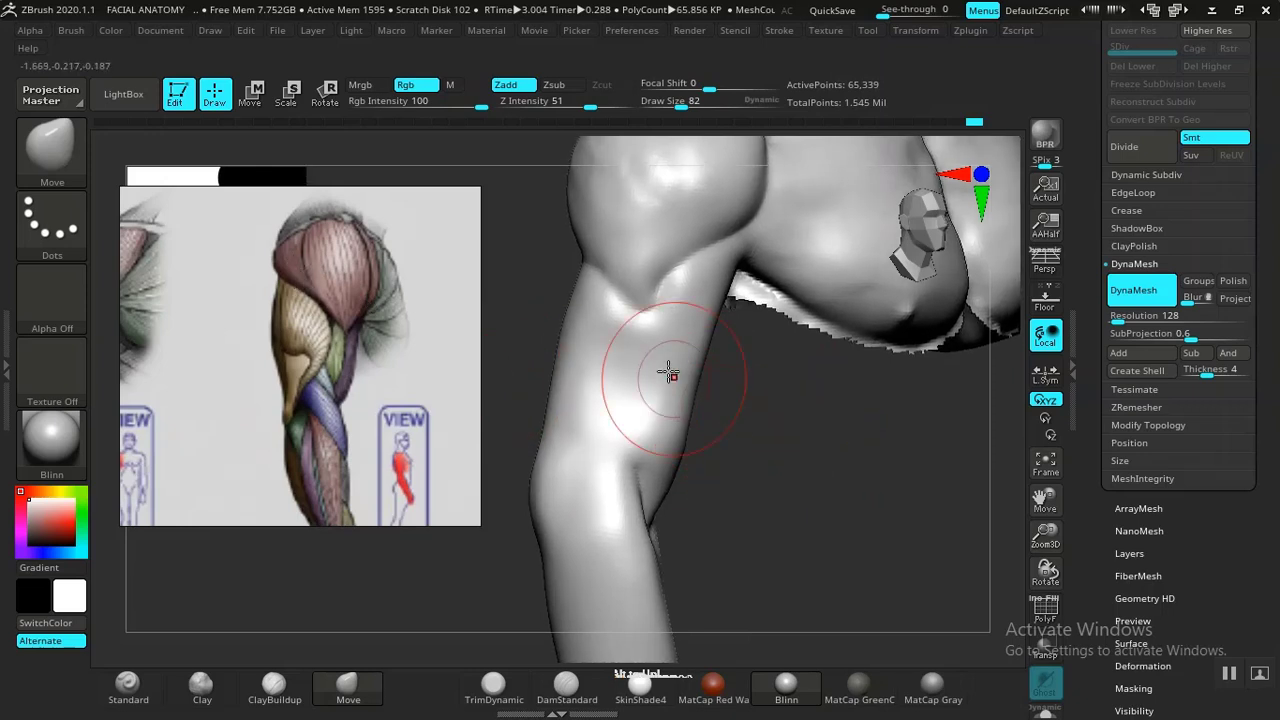
drag(635, 309, 639, 338)
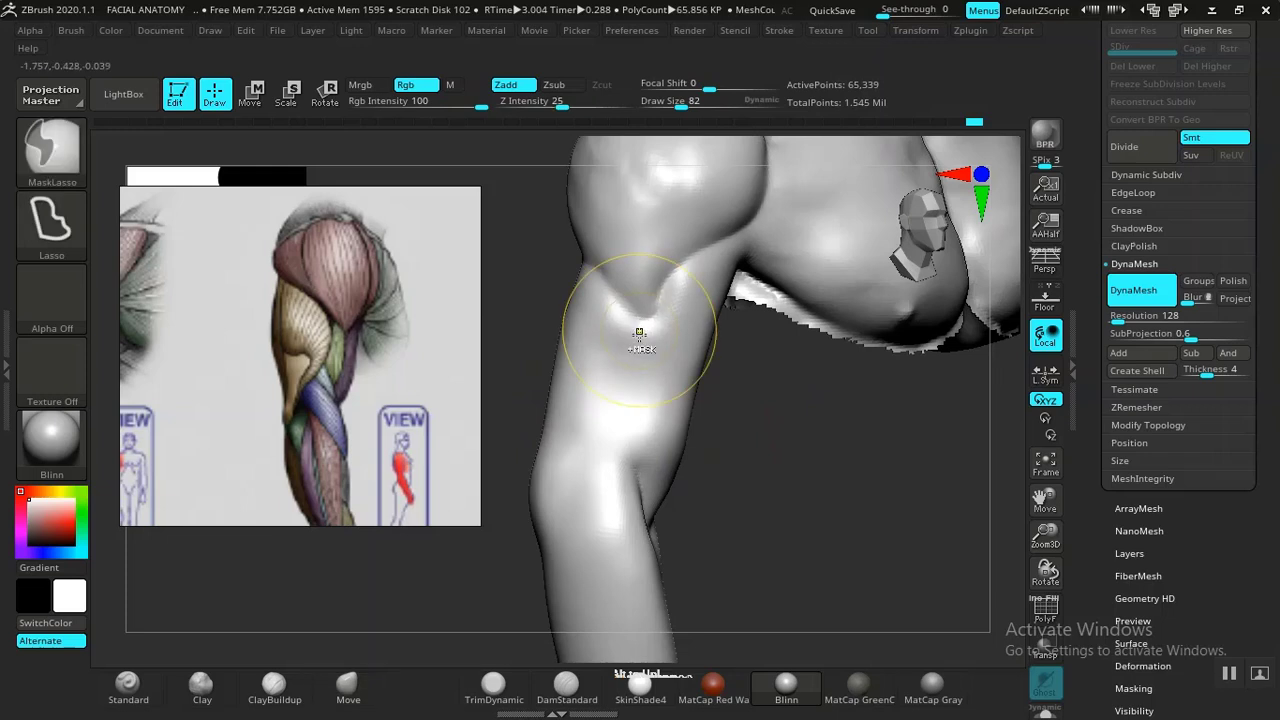
key(ctrl+z)
click(566, 688)
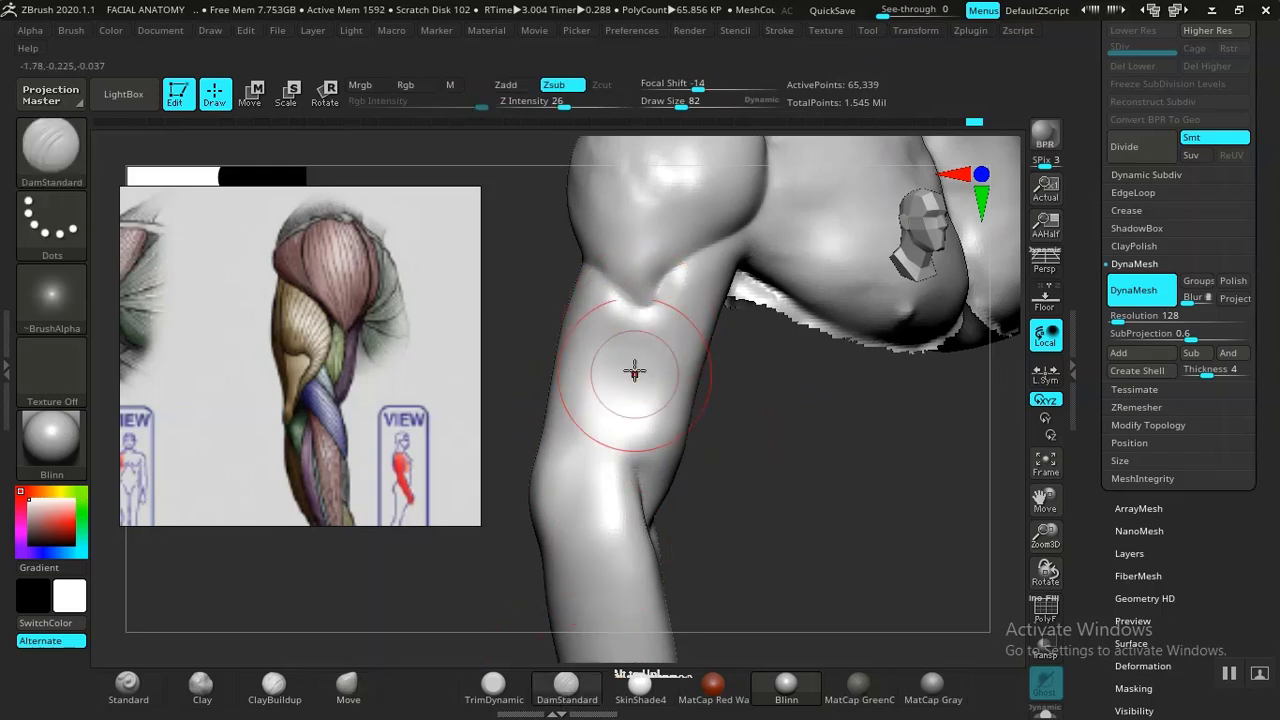
drag(643, 305, 622, 298)
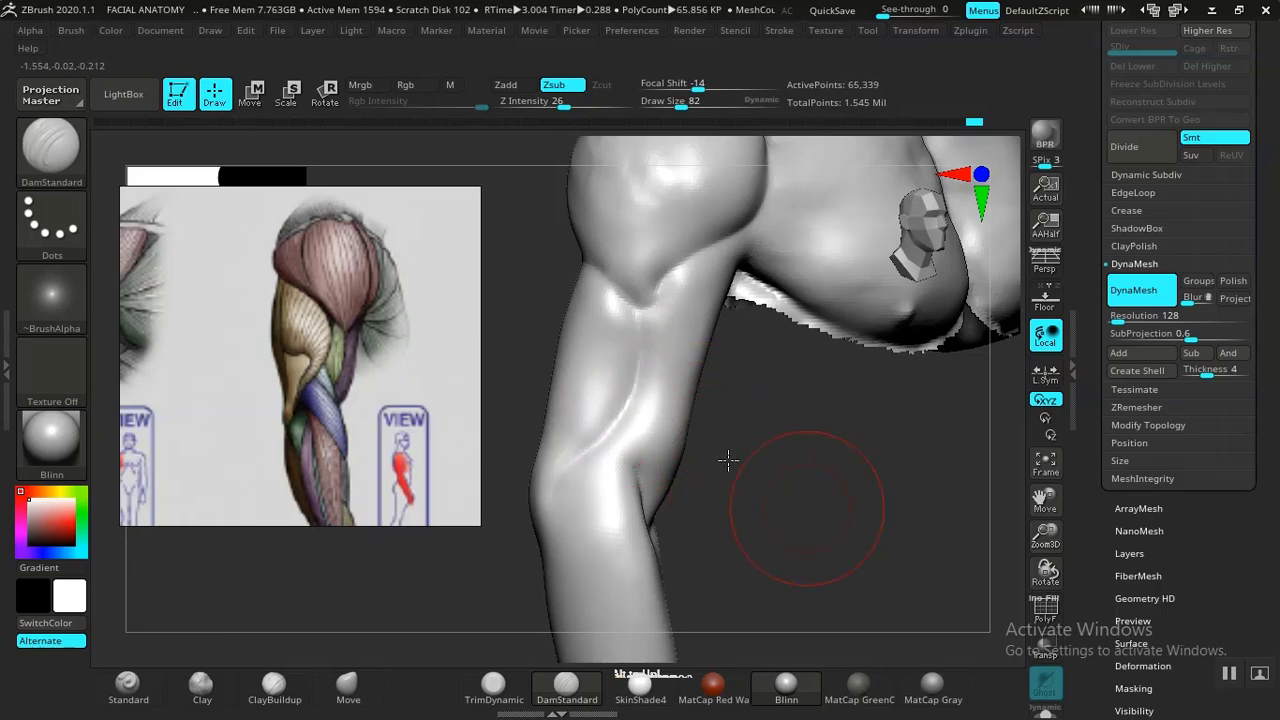
Outline the triceps' outer head below the deltoid and carve a curved groove around the biceps' lower outer edge with DamStandard.
alt+drag(728, 460, 595, 411)
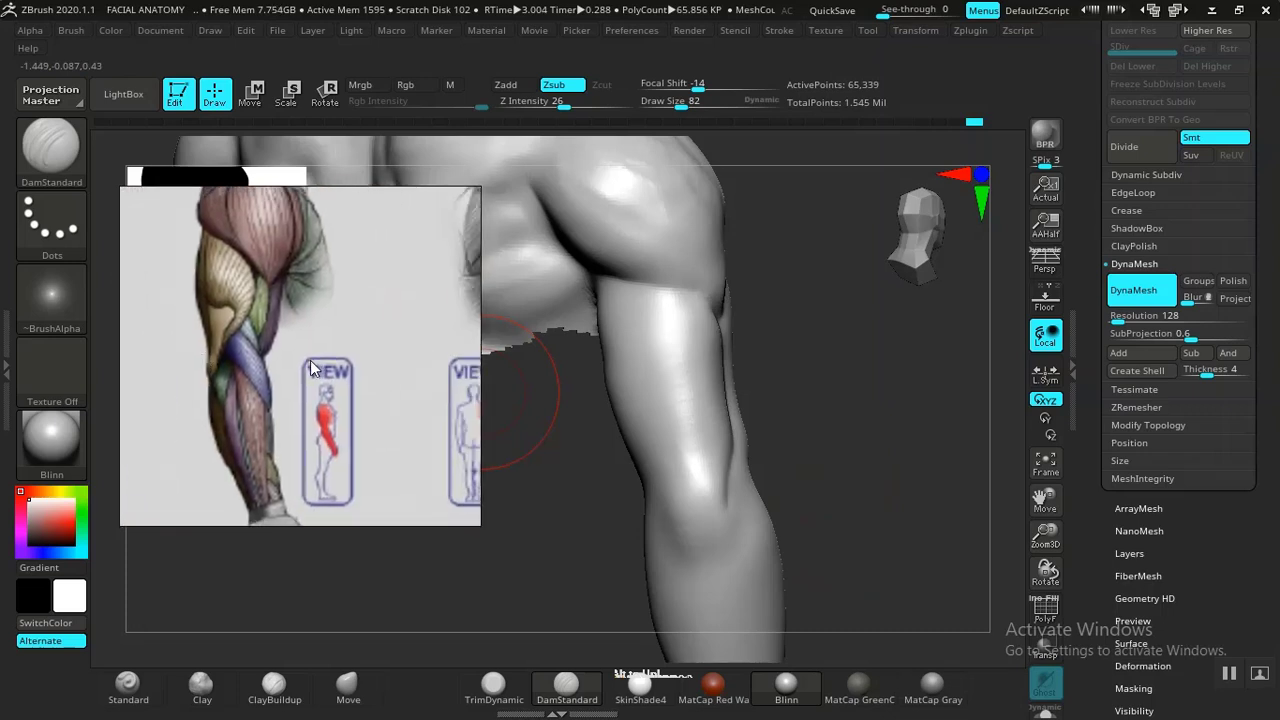
drag(700, 343, 777, 400)
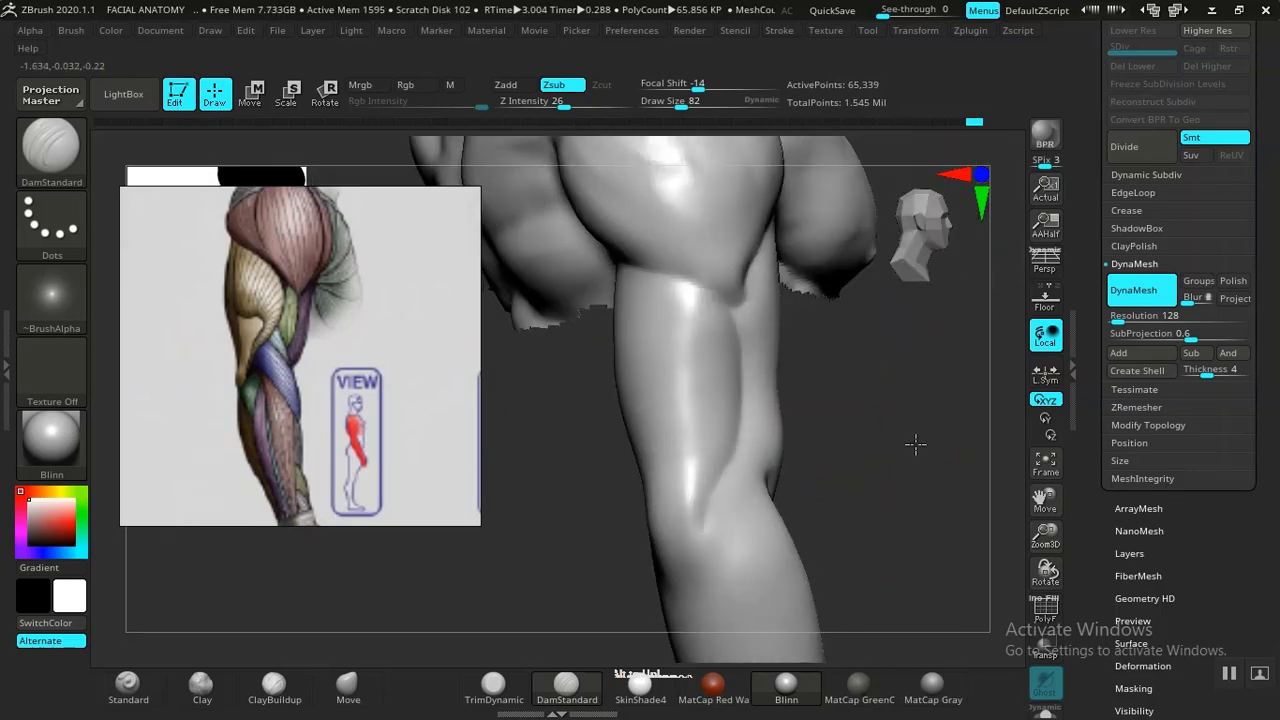
drag(916, 444, 851, 449)
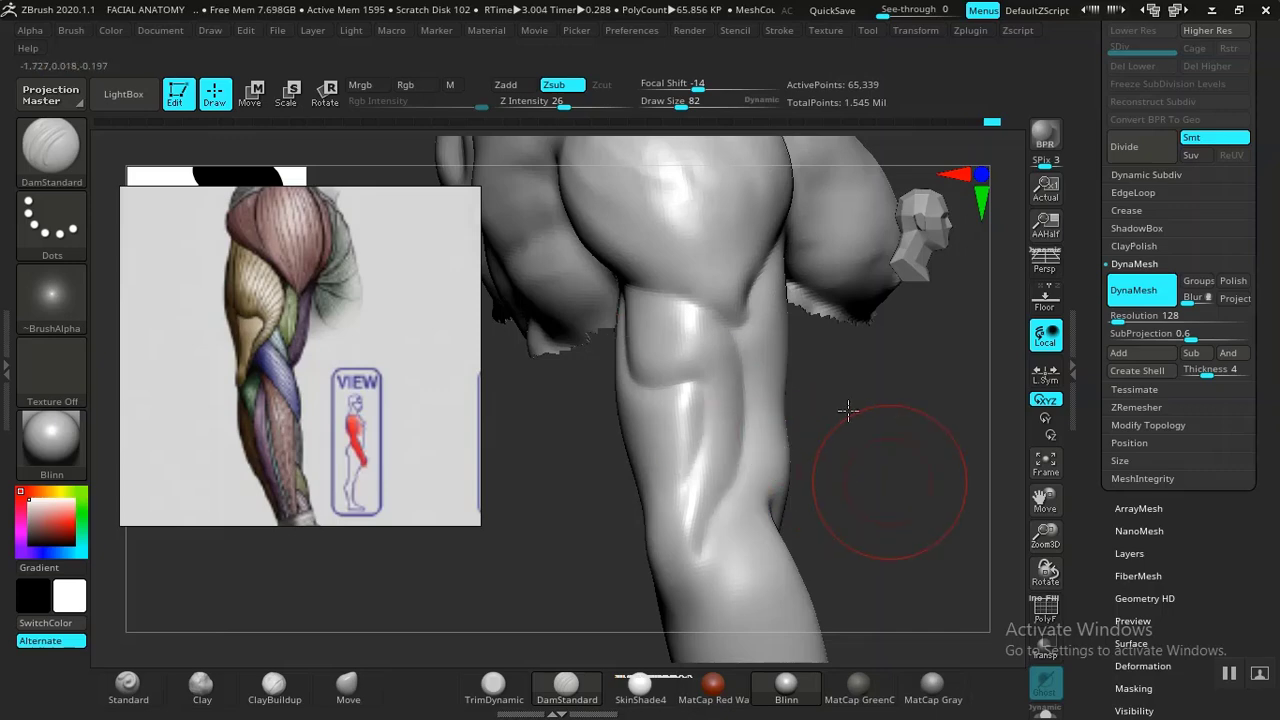
mouse_move(847, 410)
mouse_down()
mouse_move(837, 457)
mouse_move(791, 391)
mouse_move(737, 463)
mouse_move(803, 458)
mouse_move(857, 414)
mouse_move(834, 423)
mouse_move(857, 480)
mouse_move(779, 476)
mouse_move(840, 494)
mouse_move(771, 309)
mouse_up()
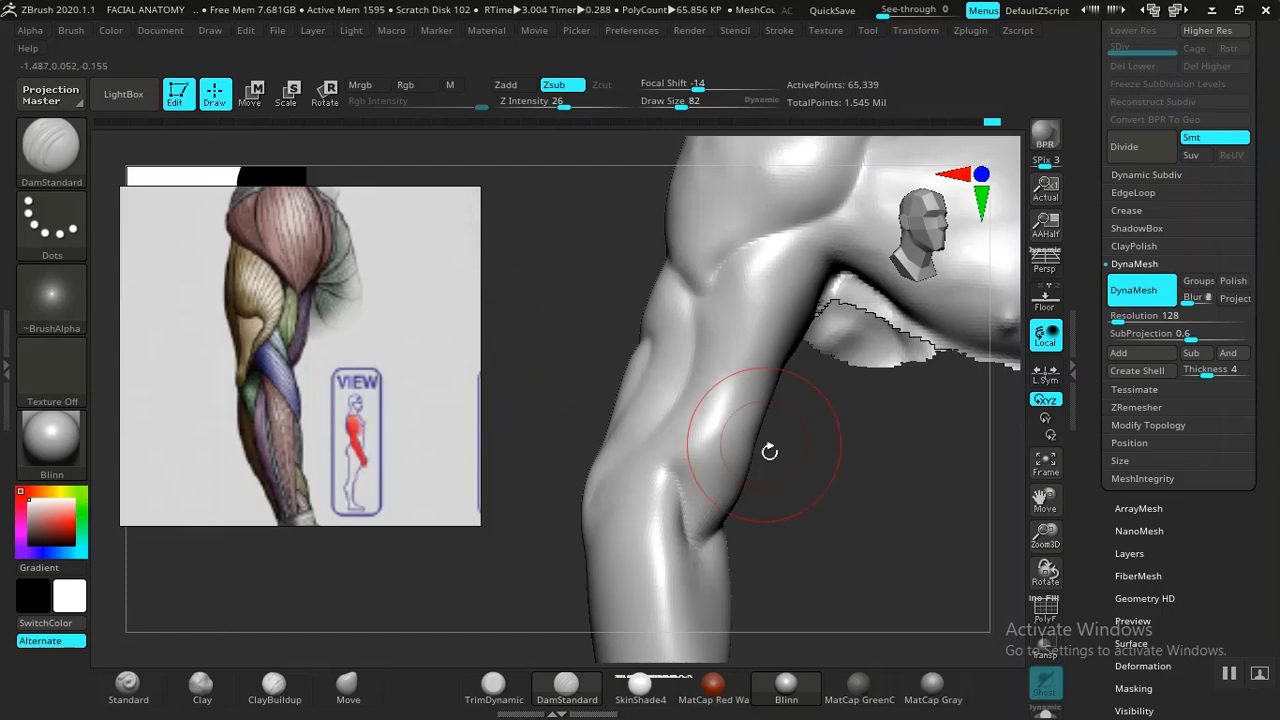
mouse_move(769, 452)
mouse_down()
mouse_move(811, 494)
mouse_move(703, 474)
mouse_up()
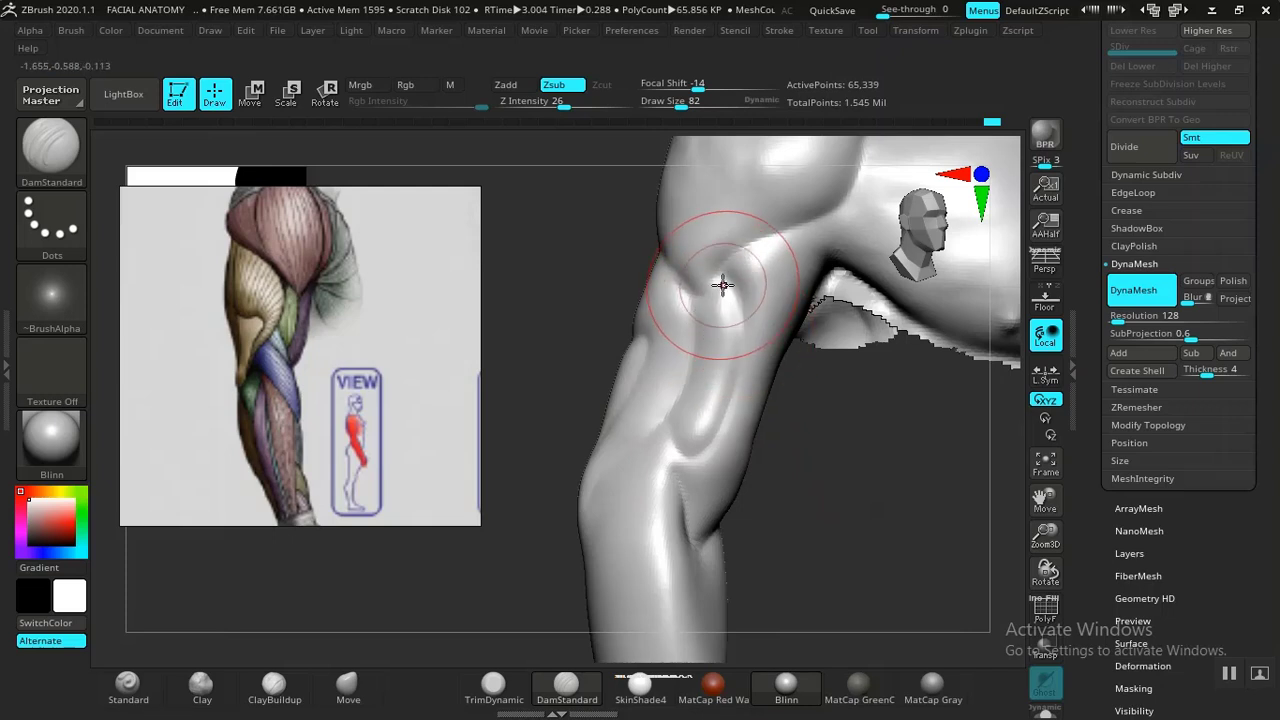
Carve the outlines of the triceps' long head and the inner muscle below it on the back of the upper arm, following the back-view reference.
drag(829, 497, 627, 413)
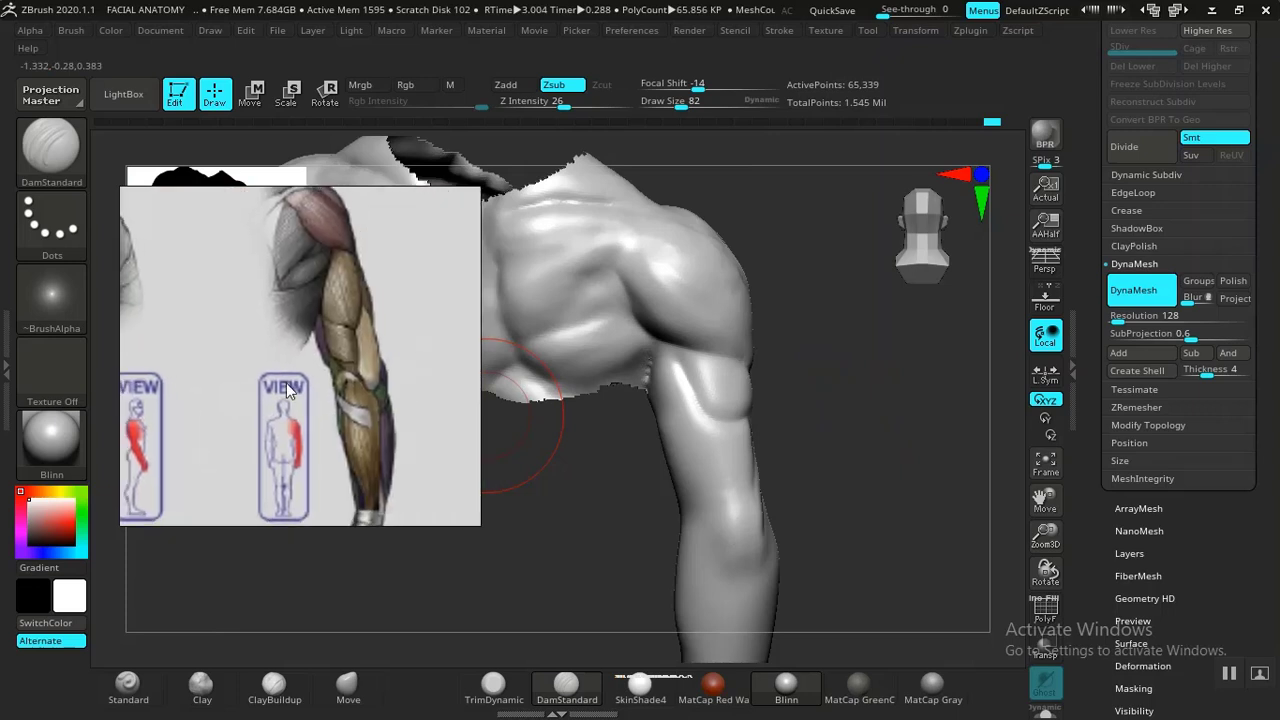
drag(909, 375, 860, 405)
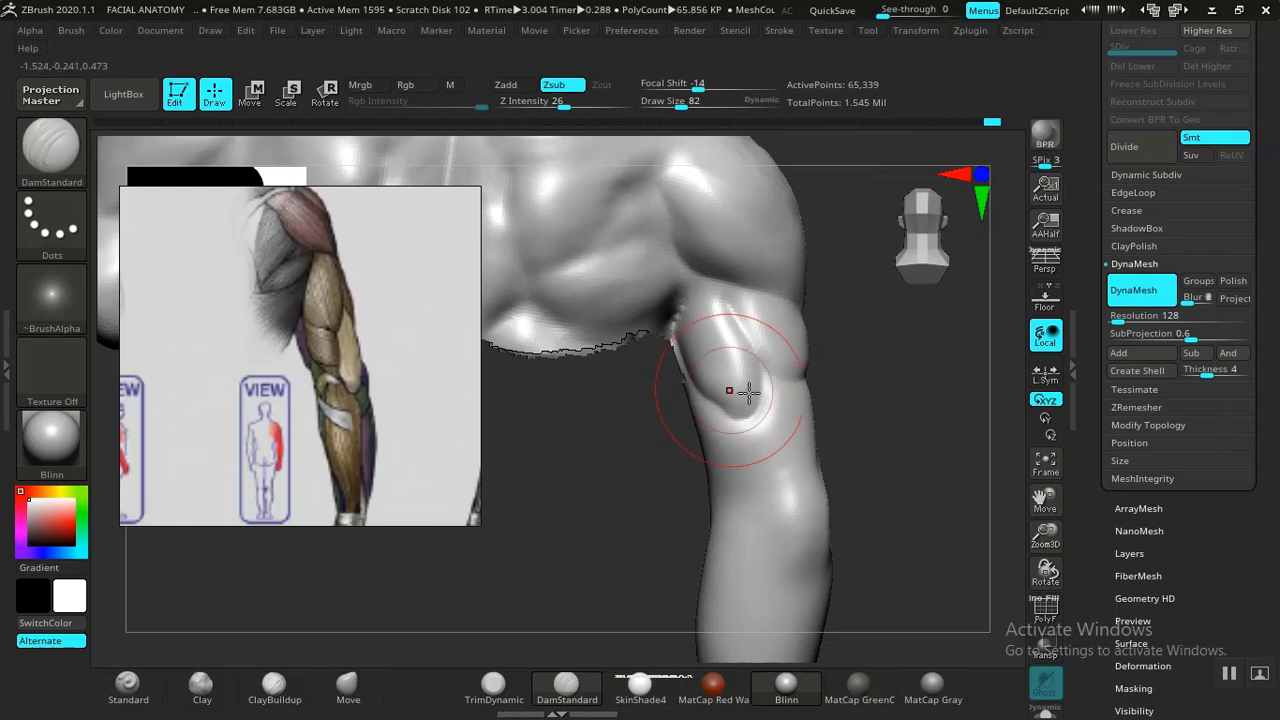
drag(860, 420, 655, 319)
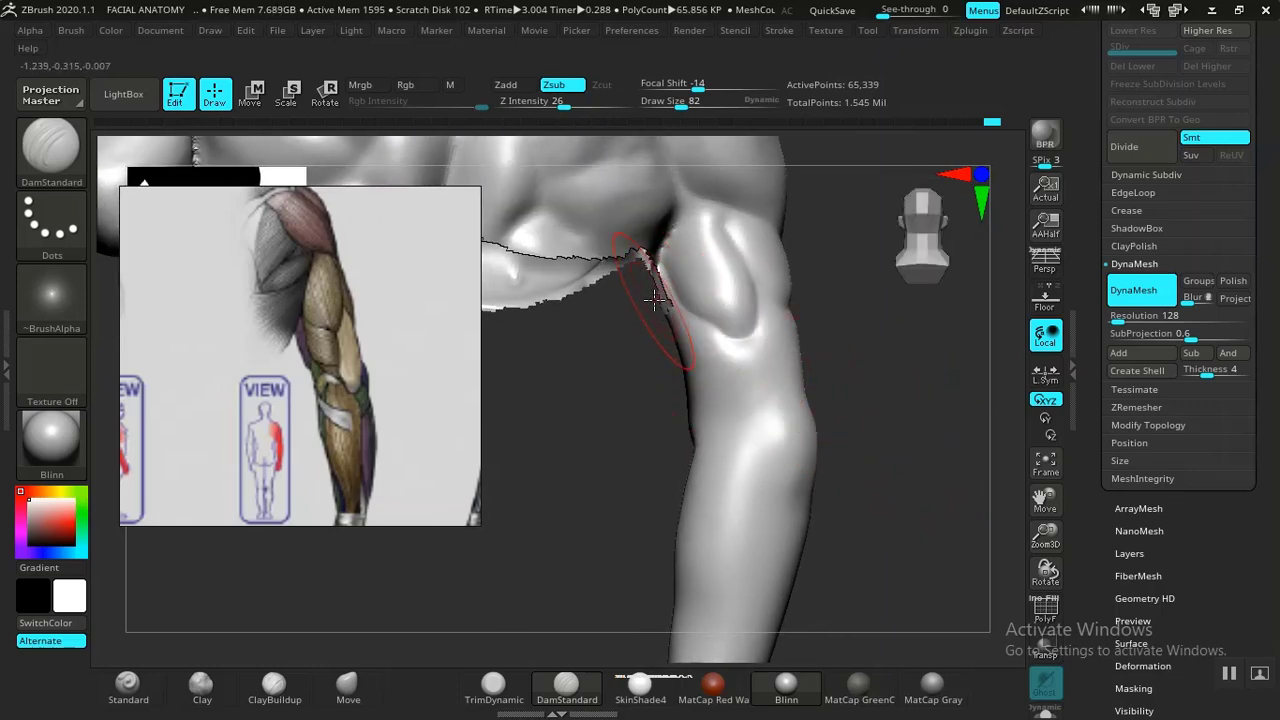
mouse_move(889, 411)
mouse_down()
mouse_move(894, 400)
mouse_move(908, 423)
mouse_move(908, 408)
mouse_move(898, 424)
mouse_move(885, 412)
mouse_up()
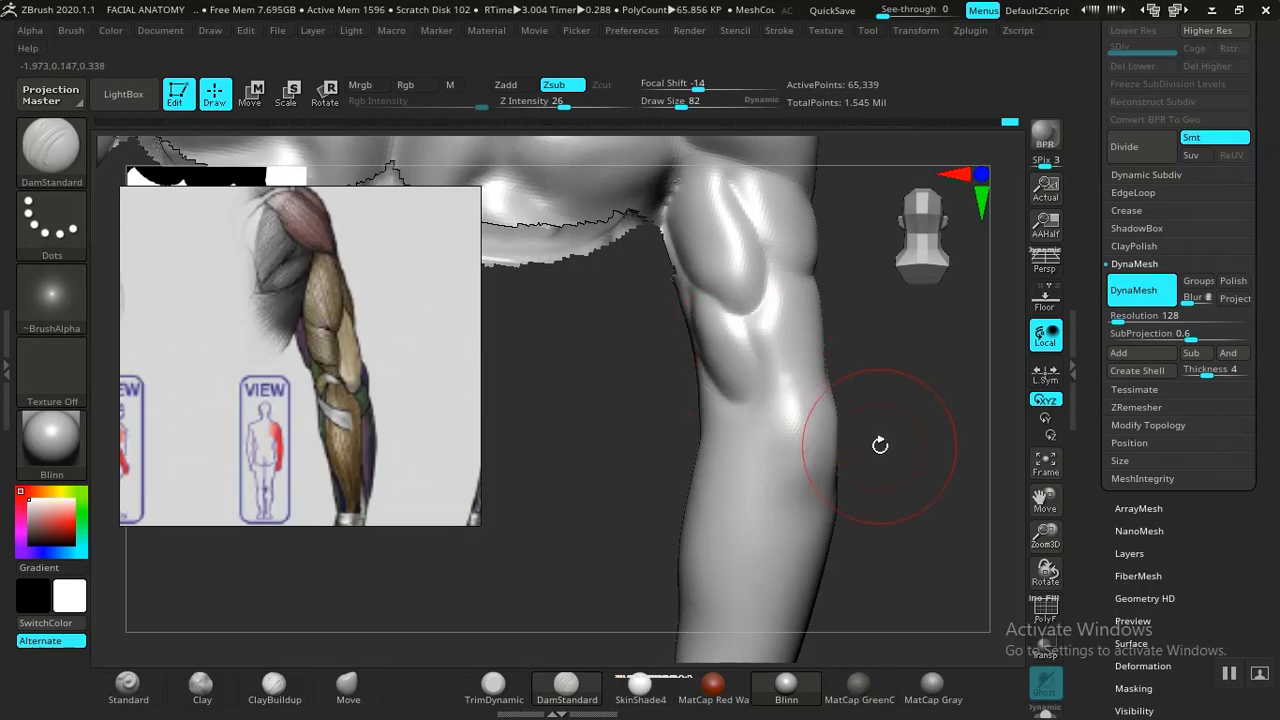
Carve the lower end of the triceps and the edge toward the forearm at the back of the elbow with DamStandard.
mouse_move(880, 444)
mouse_down()
mouse_move(886, 420)
mouse_move(846, 400)
mouse_move(857, 423)
mouse_move(869, 411)
mouse_move(909, 429)
mouse_move(849, 403)
mouse_move(890, 400)
mouse_move(860, 396)
mouse_up()
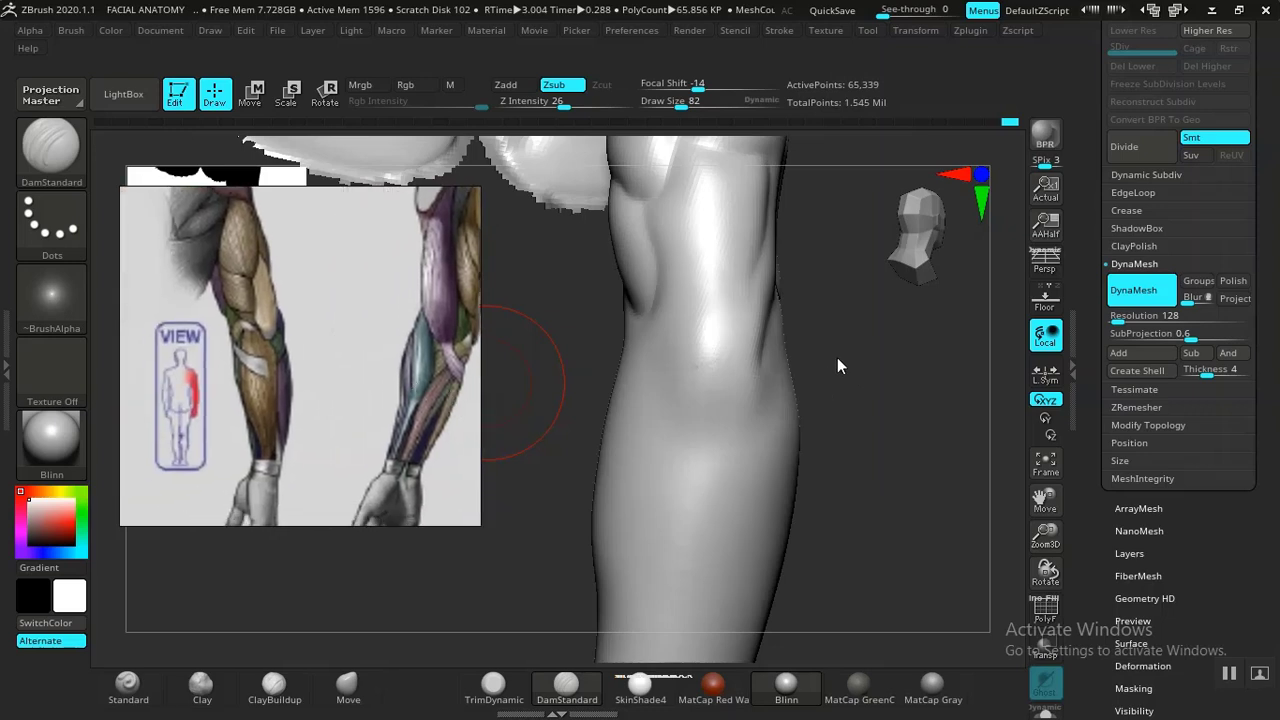
drag(1009, 386, 894, 393)
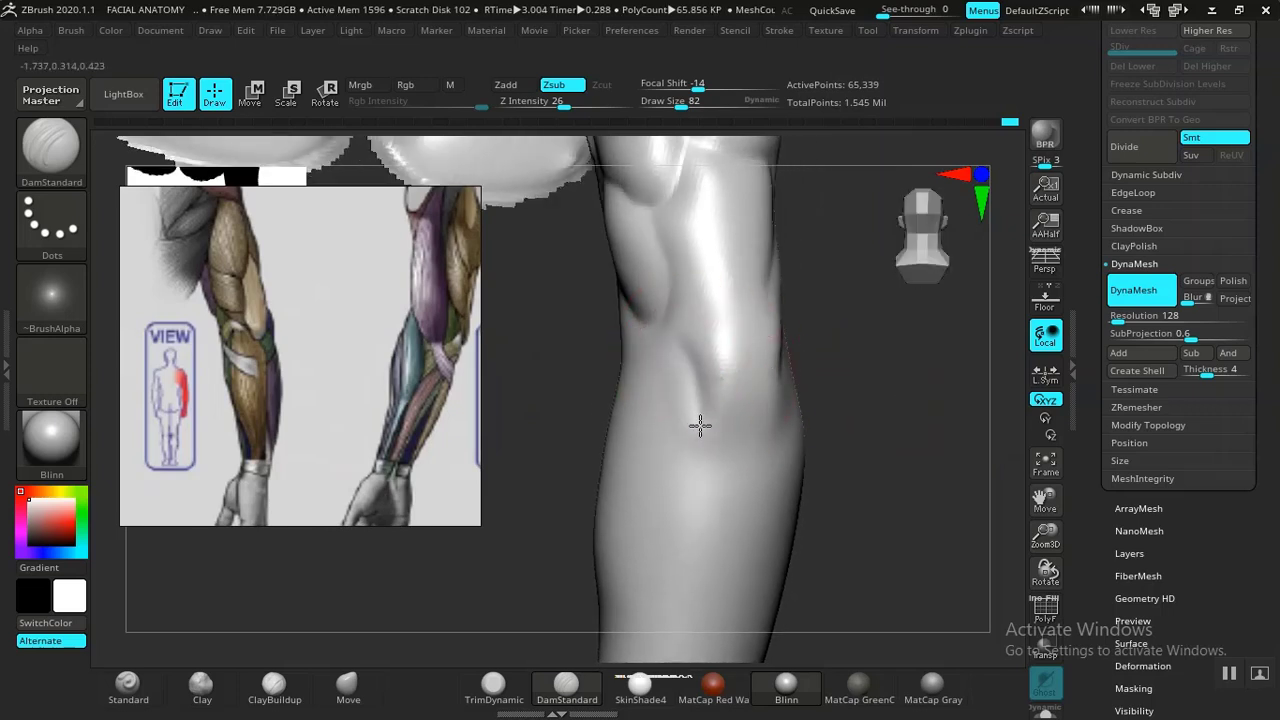
drag(700, 426, 696, 392)
drag(942, 386, 846, 396)
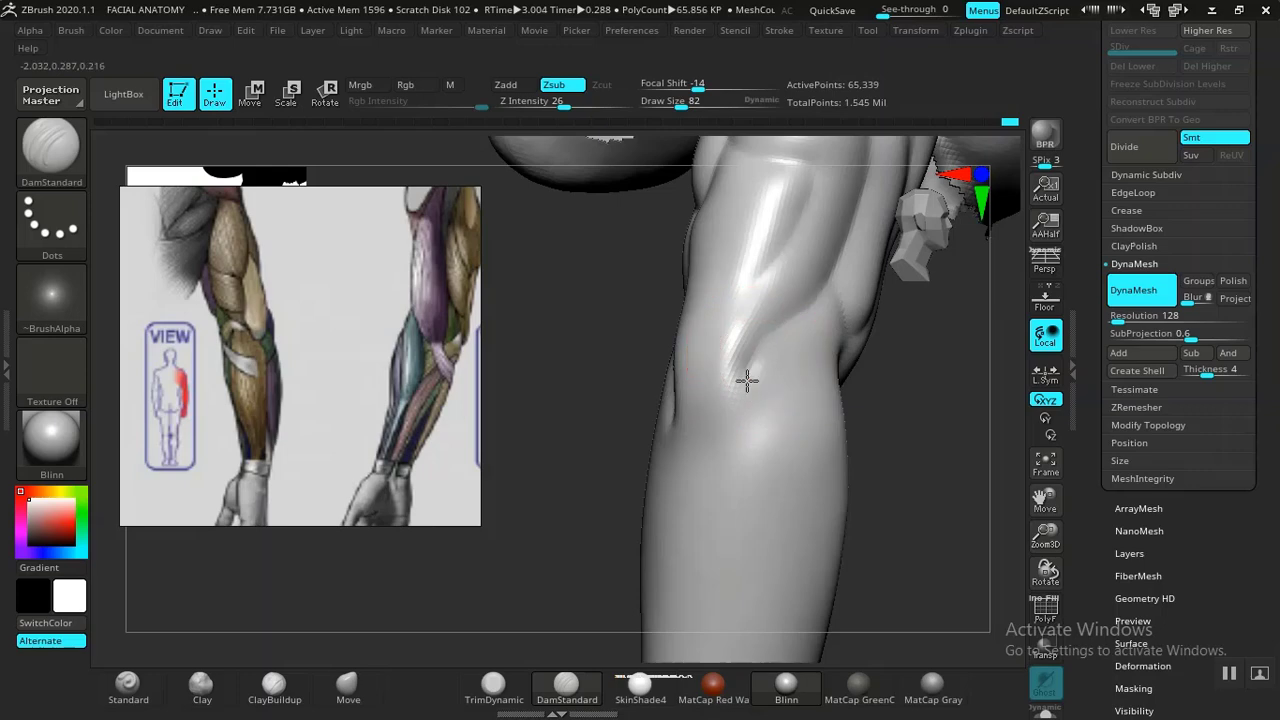
drag(960, 465, 904, 446)
Undo the last stroke at the elbow and smooth the grooves around the elbow and along the outer upper arm.
mouse_move(624, 362)
shift+mouse_down()
mouse_move(637, 423)
mouse_move(622, 362)
shift+mouse_up()
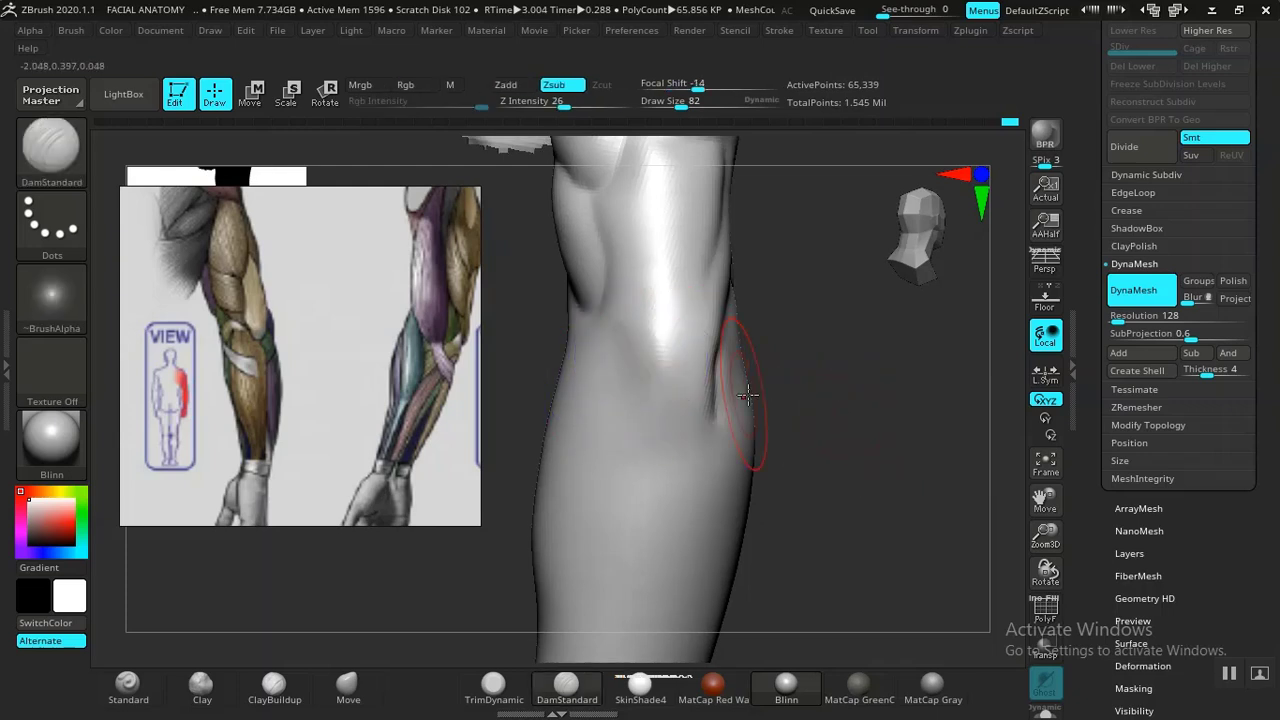
key(ctrl+z)
drag(620, 101, 560, 100)
mouse_move(632, 378)
shift+mouse_down()
mouse_move(629, 402)
mouse_move(616, 356)
shift+mouse_up()
mouse_move(858, 440)
mouse_down()
mouse_move(690, 416)
mouse_move(846, 391)
mouse_move(871, 449)
mouse_move(794, 423)
mouse_move(803, 410)
mouse_move(831, 443)
mouse_move(820, 423)
mouse_move(841, 447)
mouse_move(903, 457)
mouse_move(846, 465)
mouse_up()
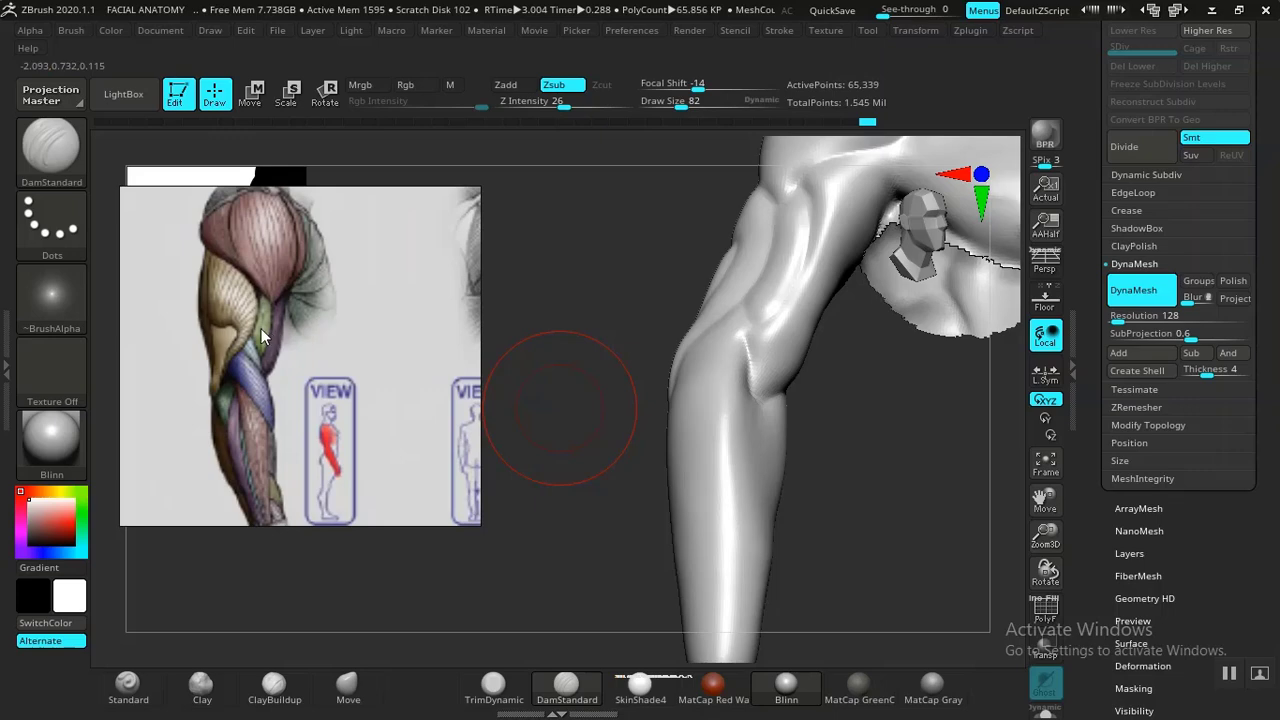
mouse_move(845, 450)
mouse_down()
mouse_move(880, 423)
mouse_move(780, 509)
mouse_move(791, 557)
mouse_move(775, 538)
mouse_move(770, 549)
mouse_up()
shift+drag(694, 442, 705, 436)
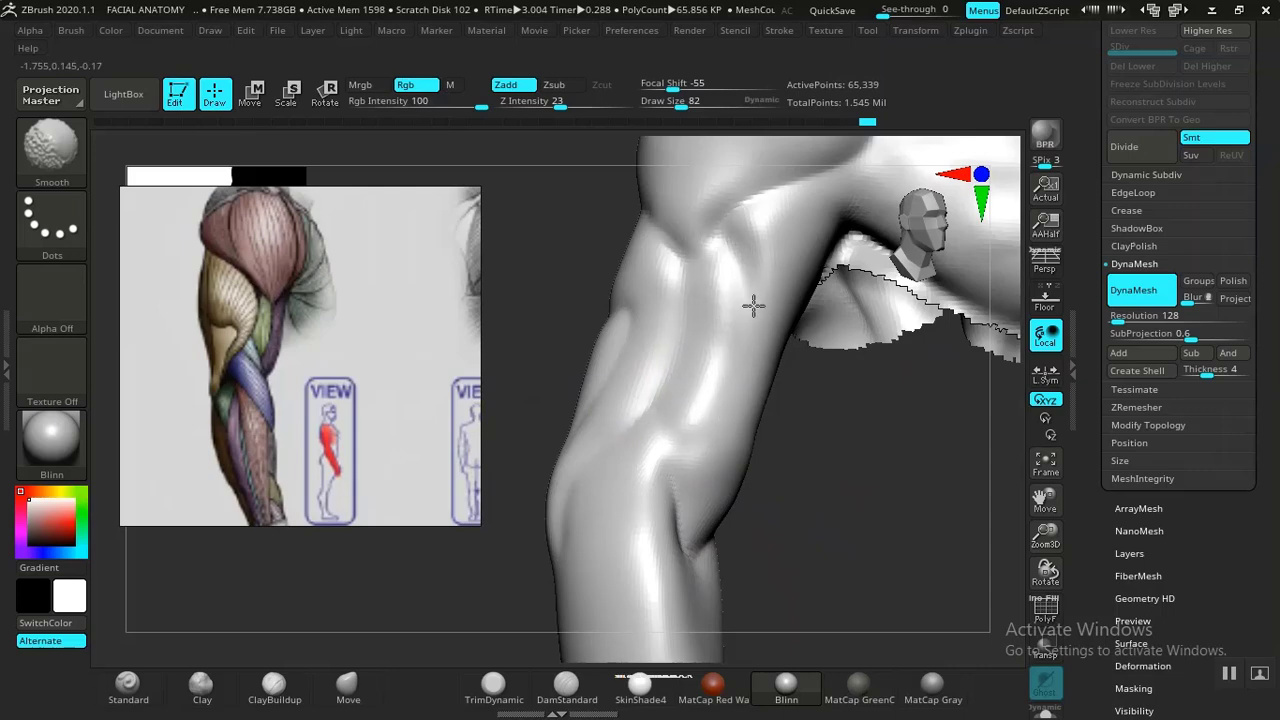
mouse_move(823, 431)
mouse_down()
mouse_move(800, 480)
mouse_move(810, 473)
mouse_move(817, 449)
mouse_move(707, 547)
mouse_up()
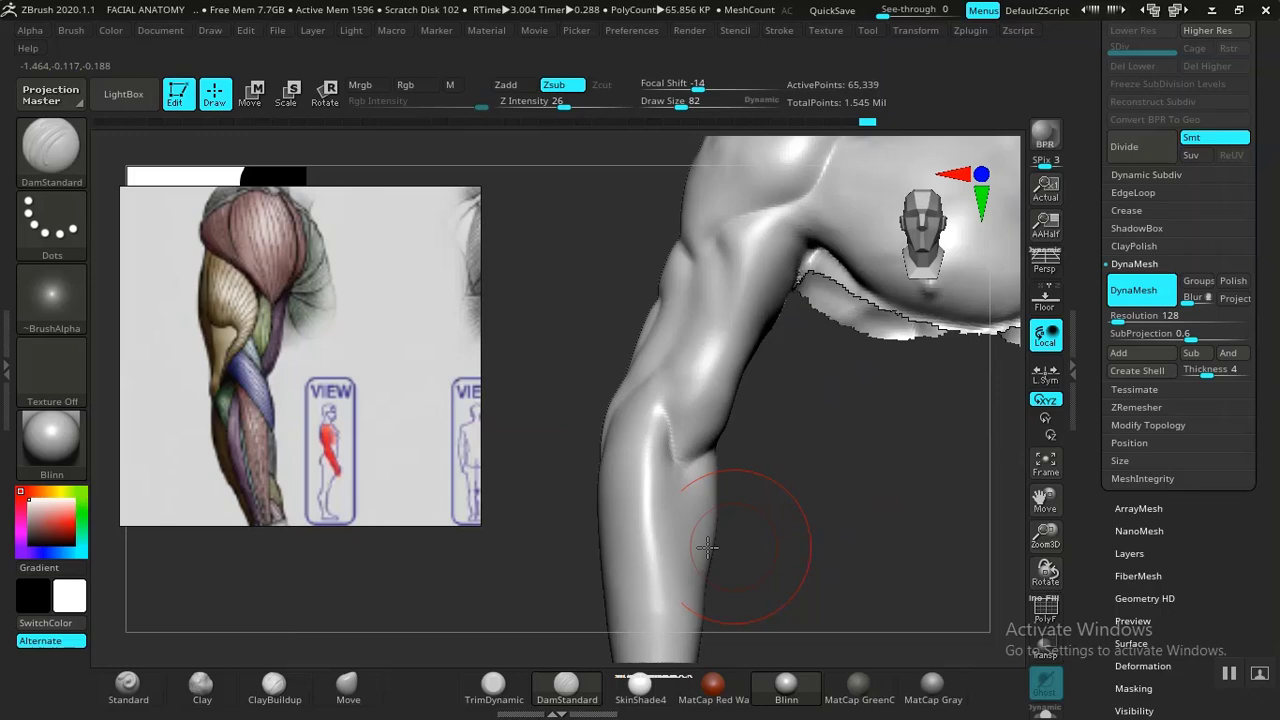
Build up the biceps along the front of the upper arm with ClayBuildup, following the front-view reference of the right arm.
click(295, 697)
mouse_move(826, 429)
mouse_down()
mouse_move(786, 491)
mouse_move(760, 450)
mouse_up()
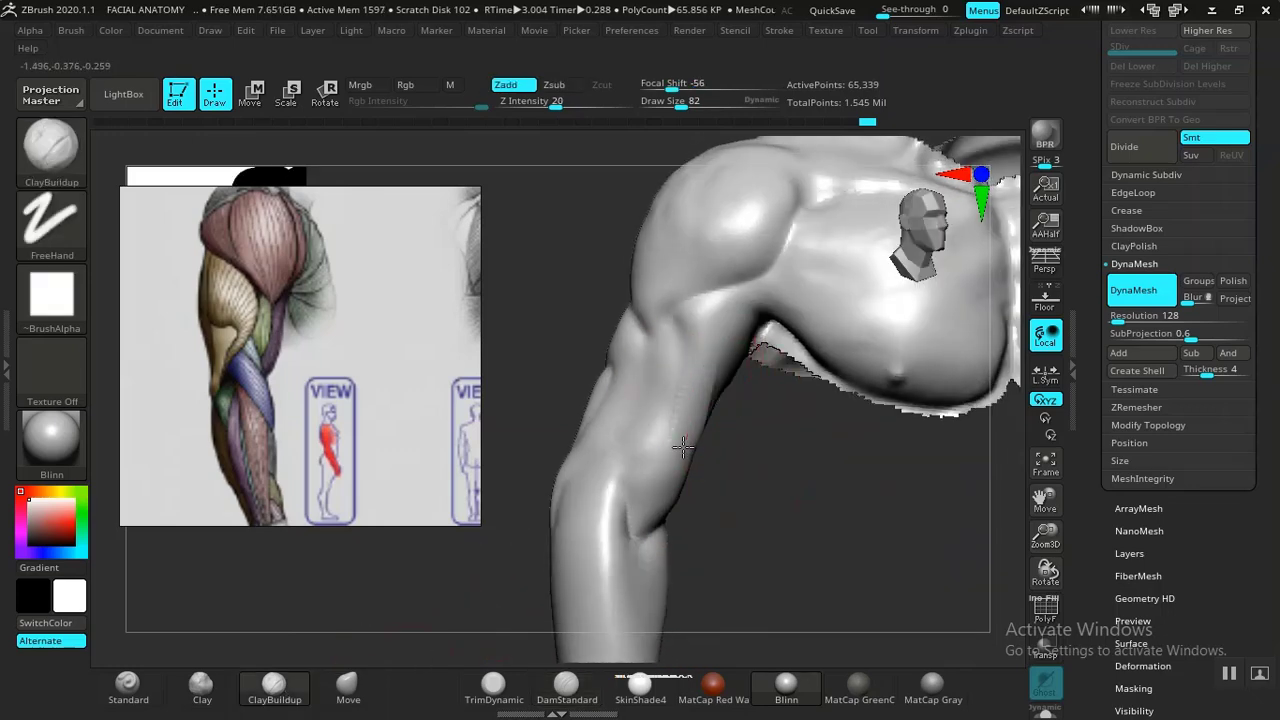
drag(668, 461, 724, 403)
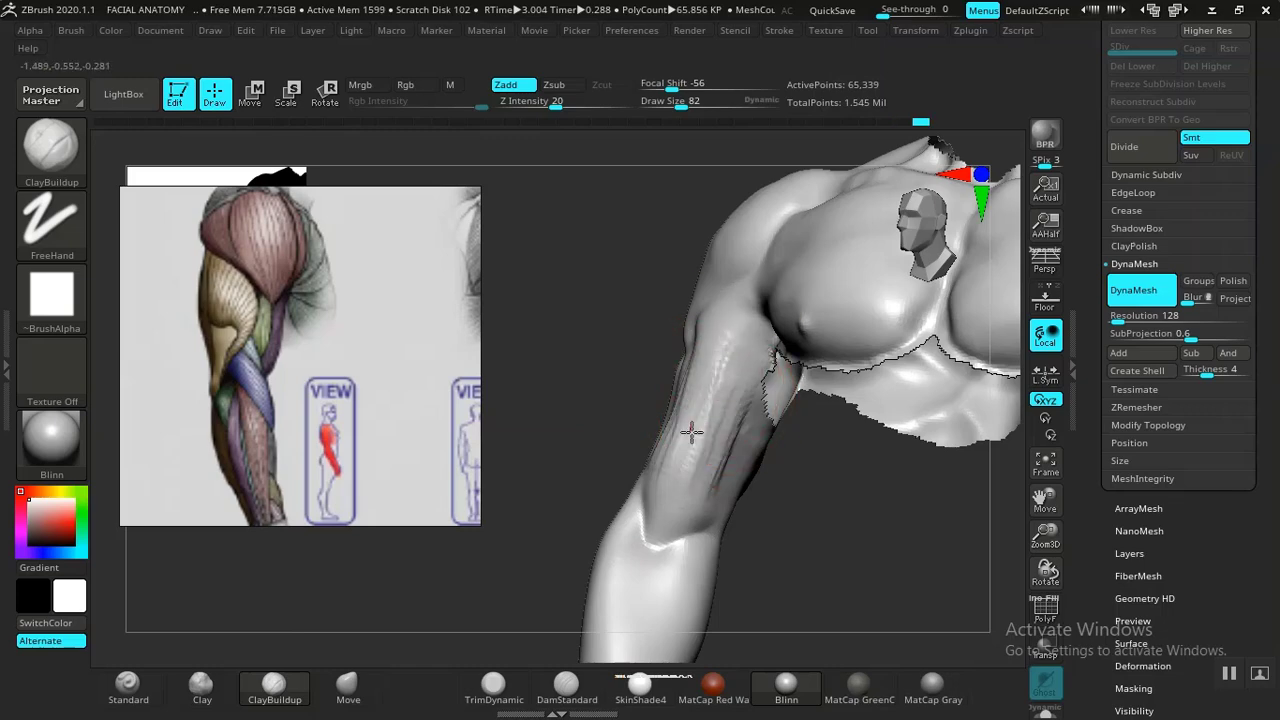
mouse_move(752, 544)
mouse_down()
mouse_move(900, 543)
mouse_move(843, 571)
mouse_move(863, 594)
mouse_move(837, 543)
mouse_move(857, 557)
mouse_move(515, 435)
mouse_up()
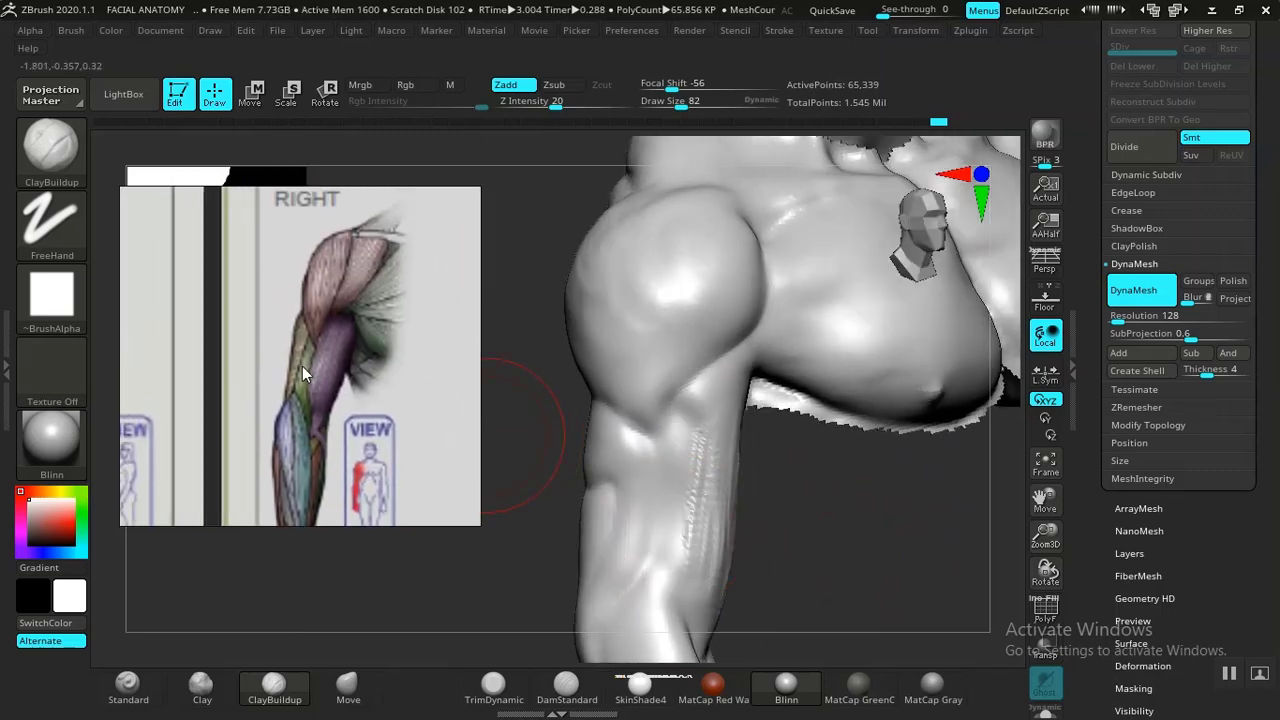
mouse_move(805, 418)
mouse_down()
mouse_move(794, 463)
mouse_move(760, 400)
mouse_up()
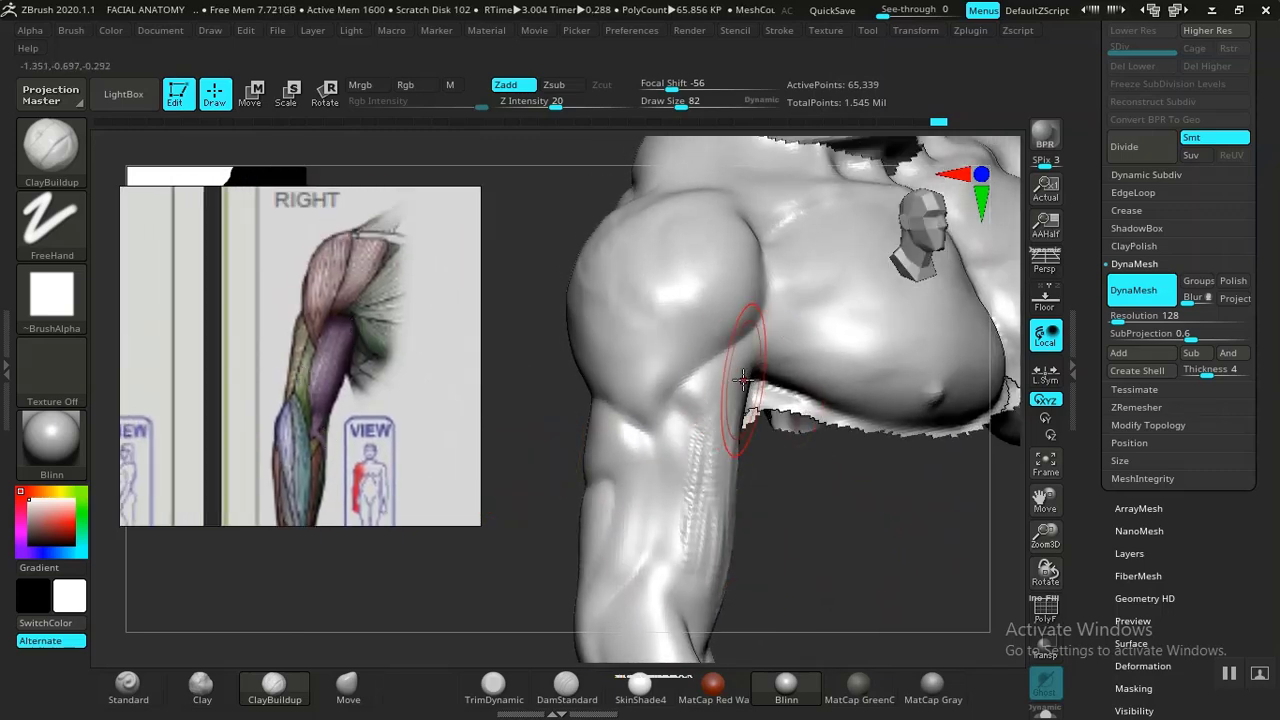
Push out the biceps' contour with the Move brush at draw size 106 and smooth its surface.
click(350, 687)
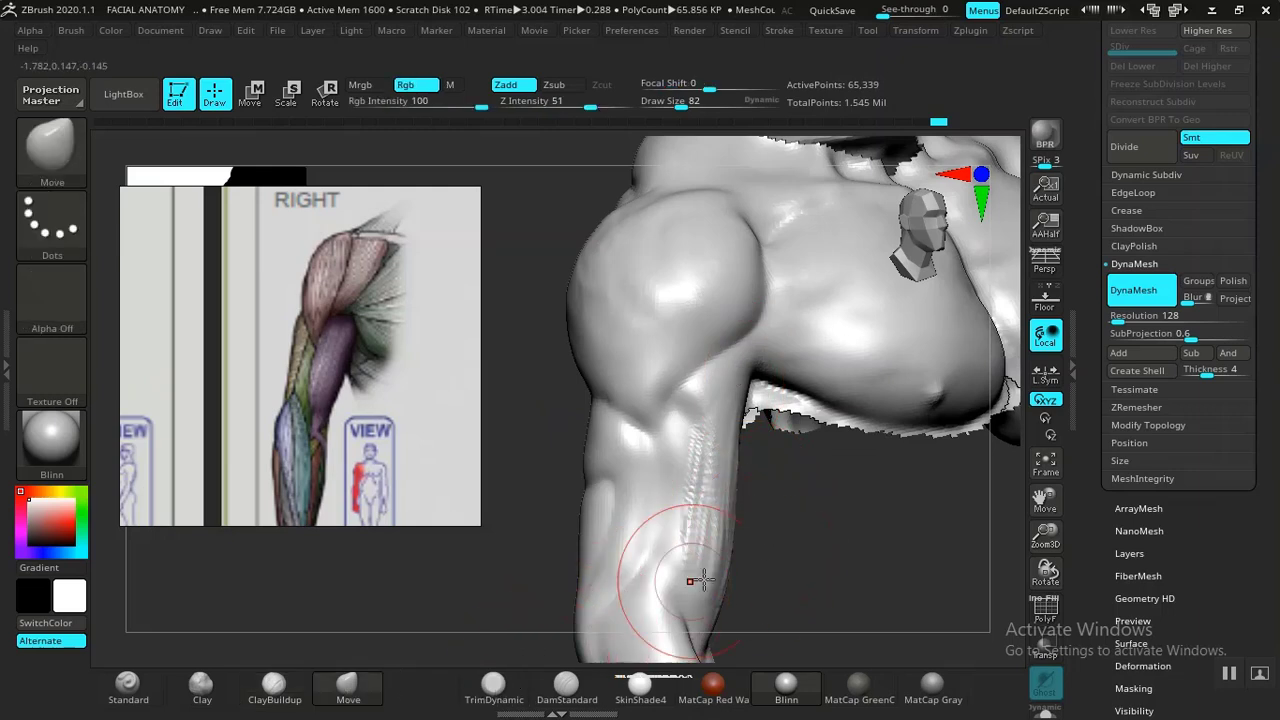
drag(785, 545, 775, 470)
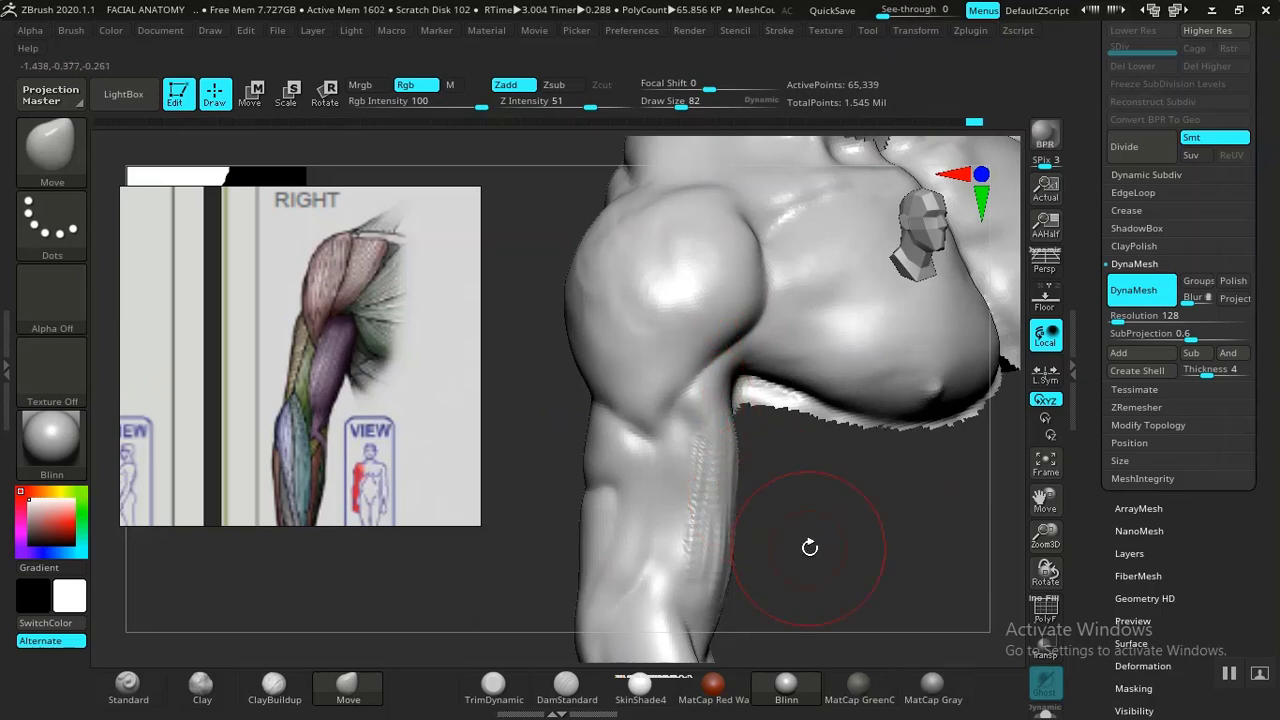
mouse_move(810, 547)
alt+mouse_down()
mouse_move(771, 451)
mouse_move(712, 421)
alt+mouse_up()
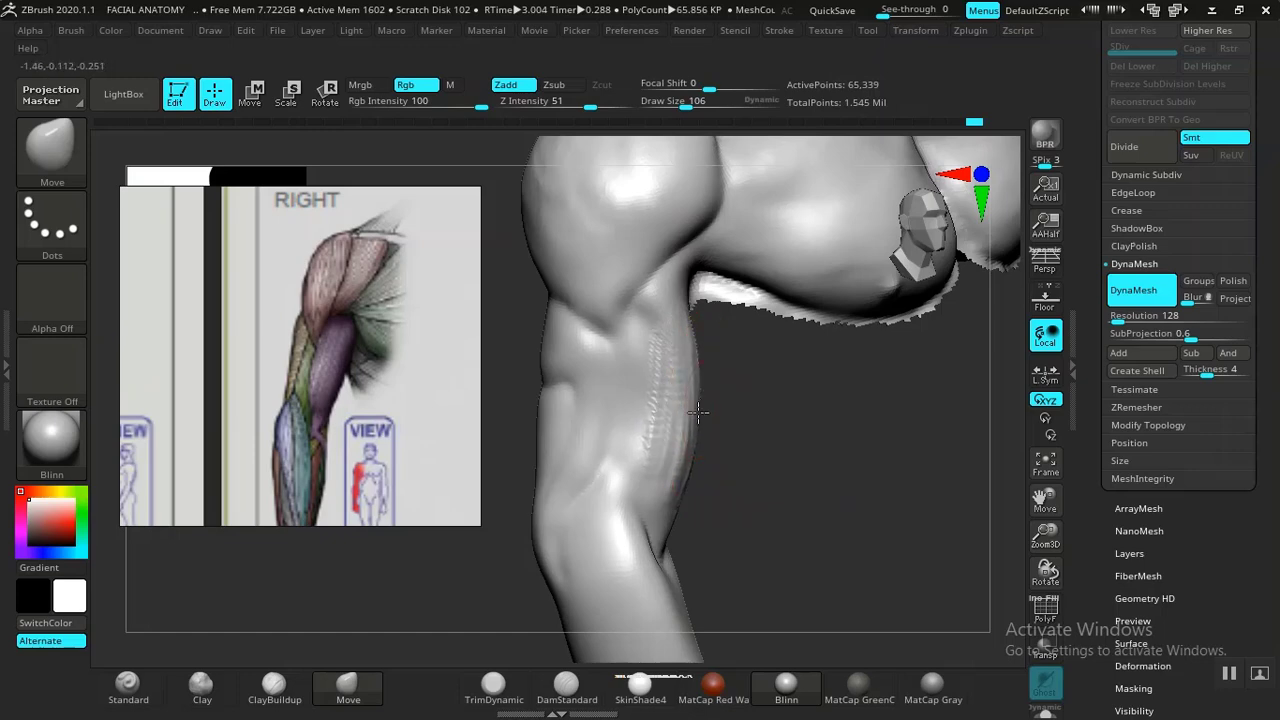
mouse_move(748, 436)
mouse_down()
mouse_move(743, 400)
mouse_move(766, 443)
mouse_move(665, 474)
mouse_move(808, 476)
mouse_move(774, 500)
mouse_move(860, 517)
mouse_move(797, 537)
mouse_move(720, 471)
mouse_up()
key(shift)
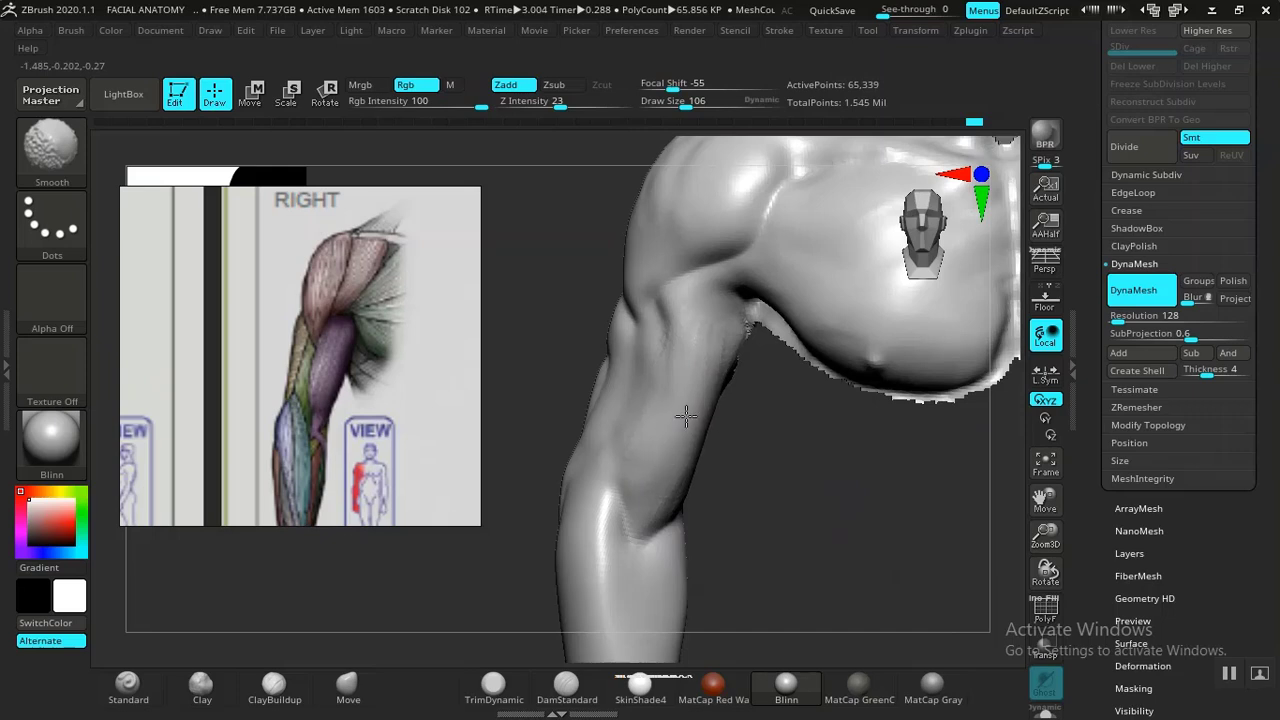
mouse_move(789, 503)
mouse_down()
mouse_move(806, 534)
mouse_move(816, 499)
mouse_move(679, 368)
mouse_up()
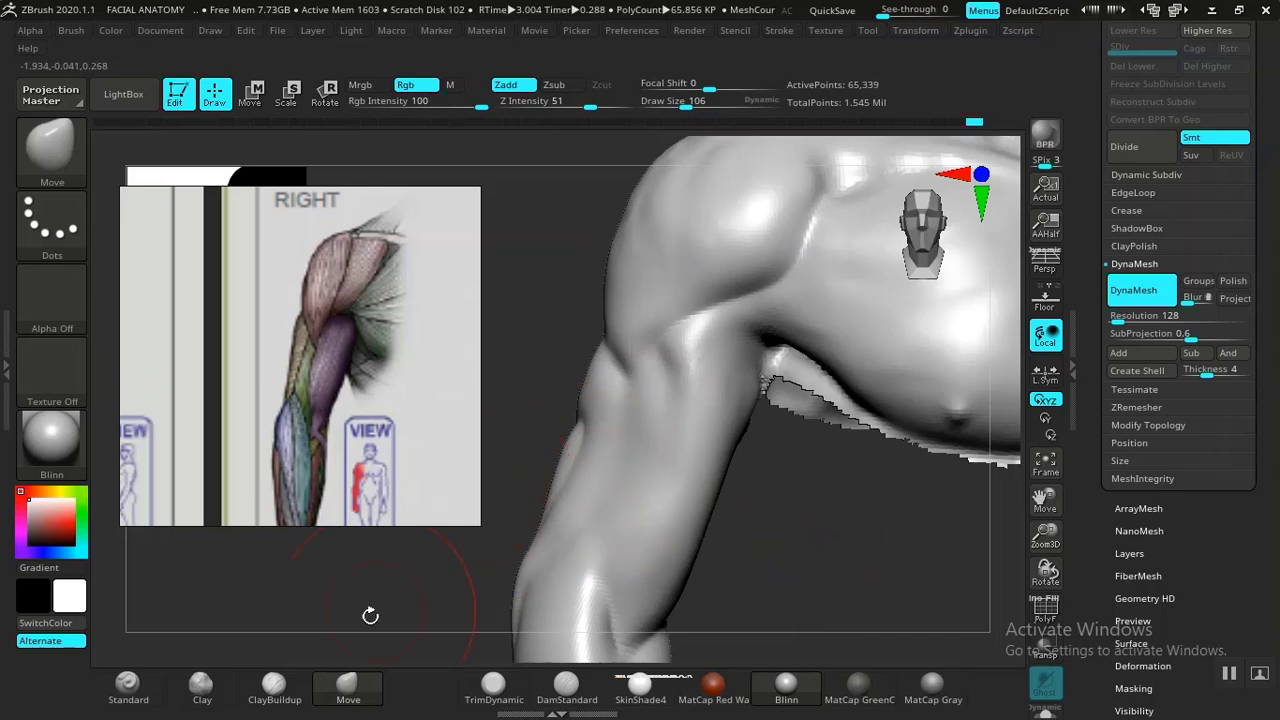
Deepen the crease between the deltoid and biceps with DamStandard, smooth below it, and build up the deltoid's lower edge with ClayBuildup.
click(578, 693)
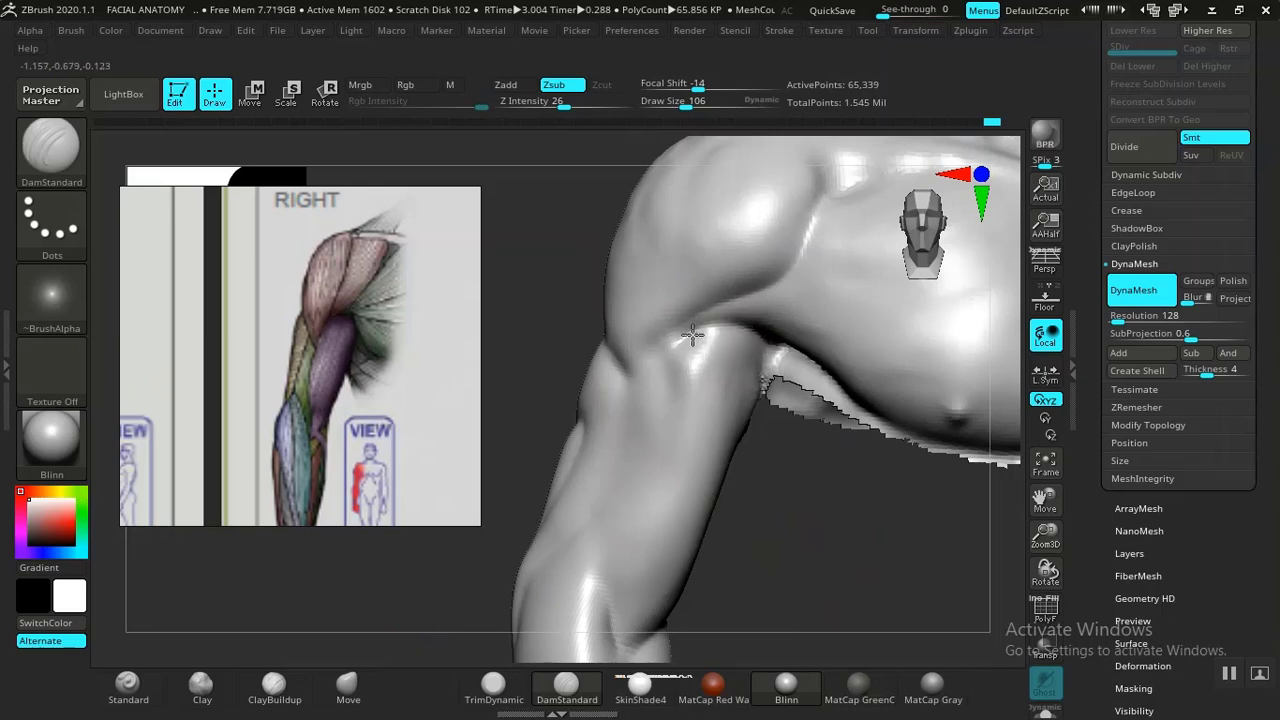
shift+drag(705, 392, 688, 374)
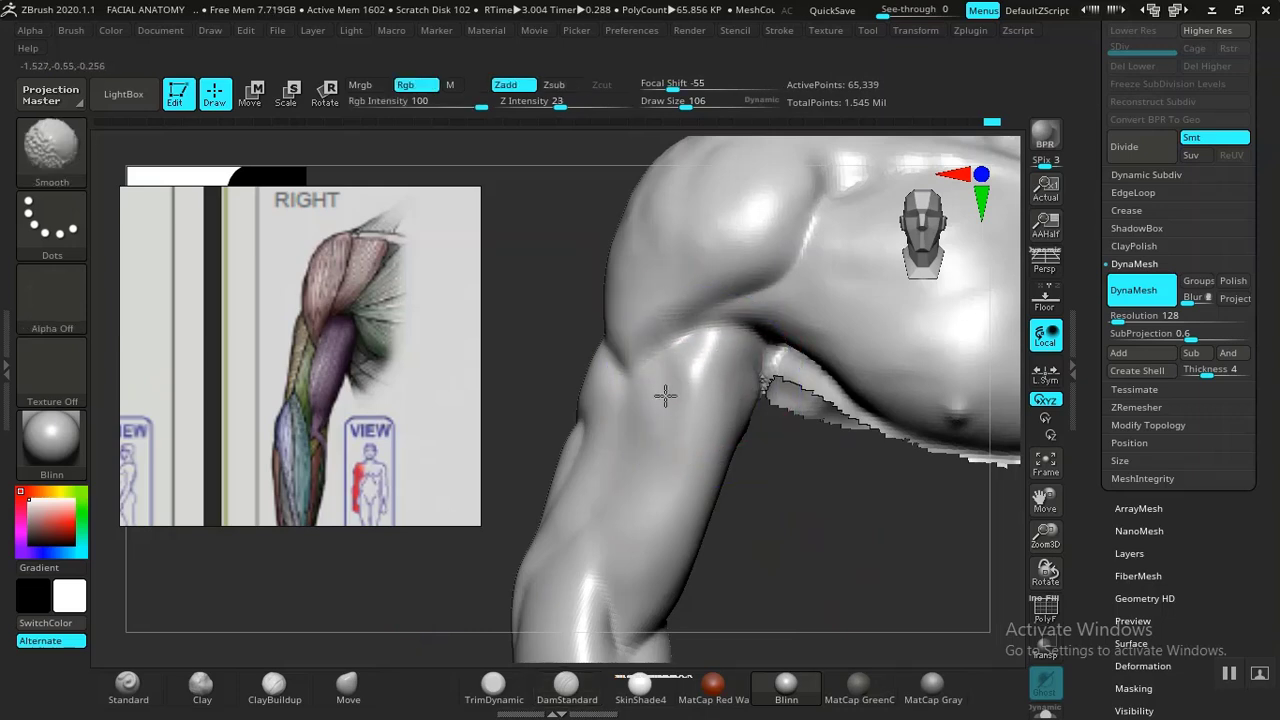
mouse_move(809, 543)
mouse_down()
mouse_move(843, 543)
mouse_move(809, 491)
mouse_up()
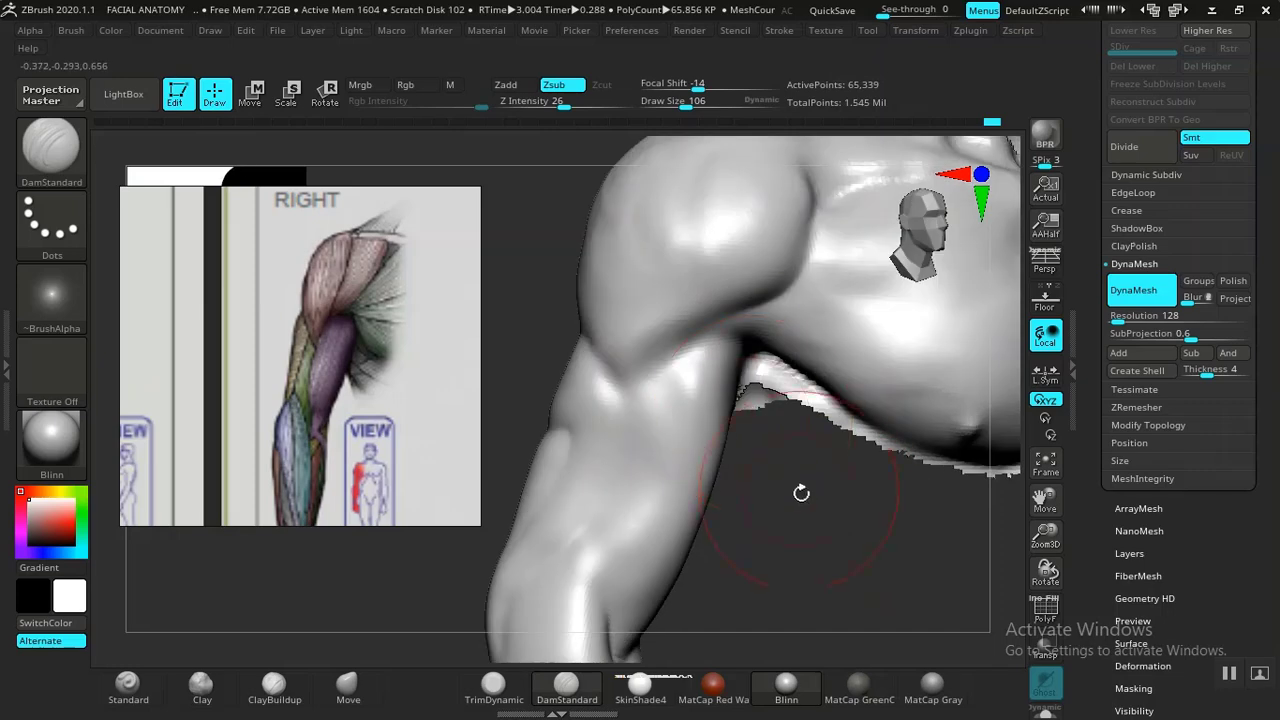
shift+drag(745, 312, 715, 331)
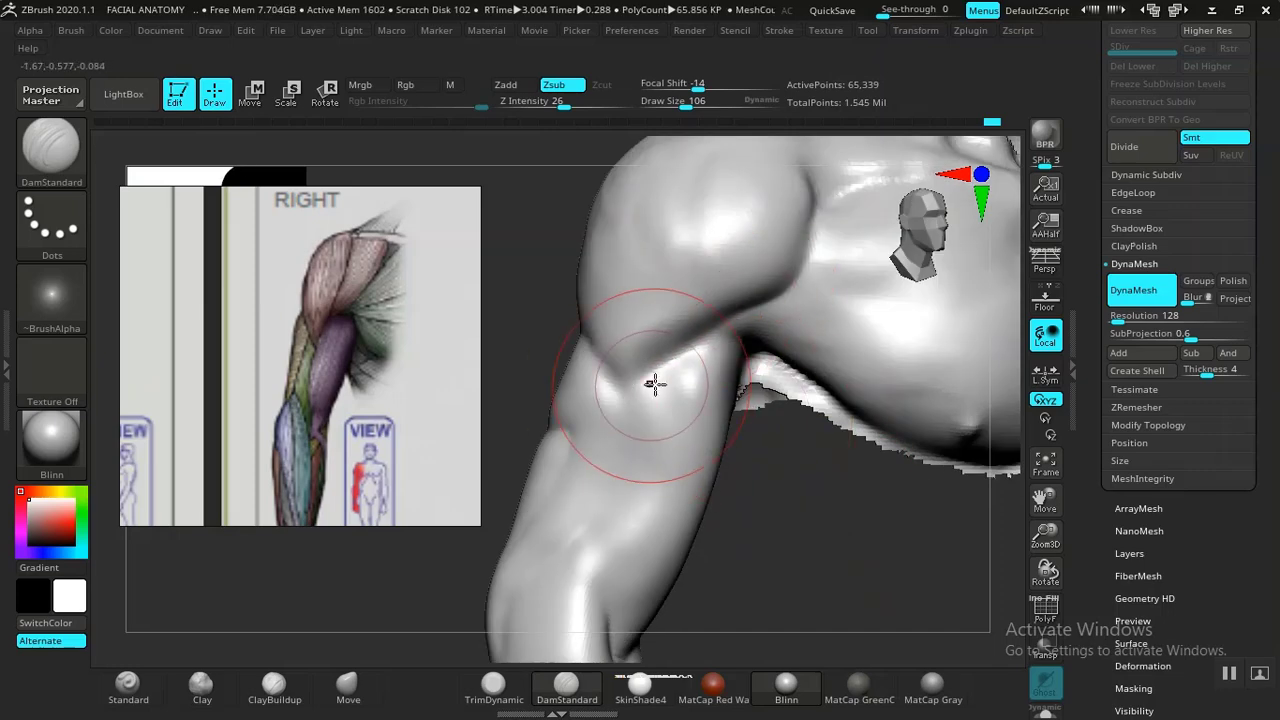
mouse_move(789, 571)
mouse_down()
mouse_move(764, 523)
mouse_move(806, 543)
mouse_move(760, 580)
mouse_up()
click(274, 685)
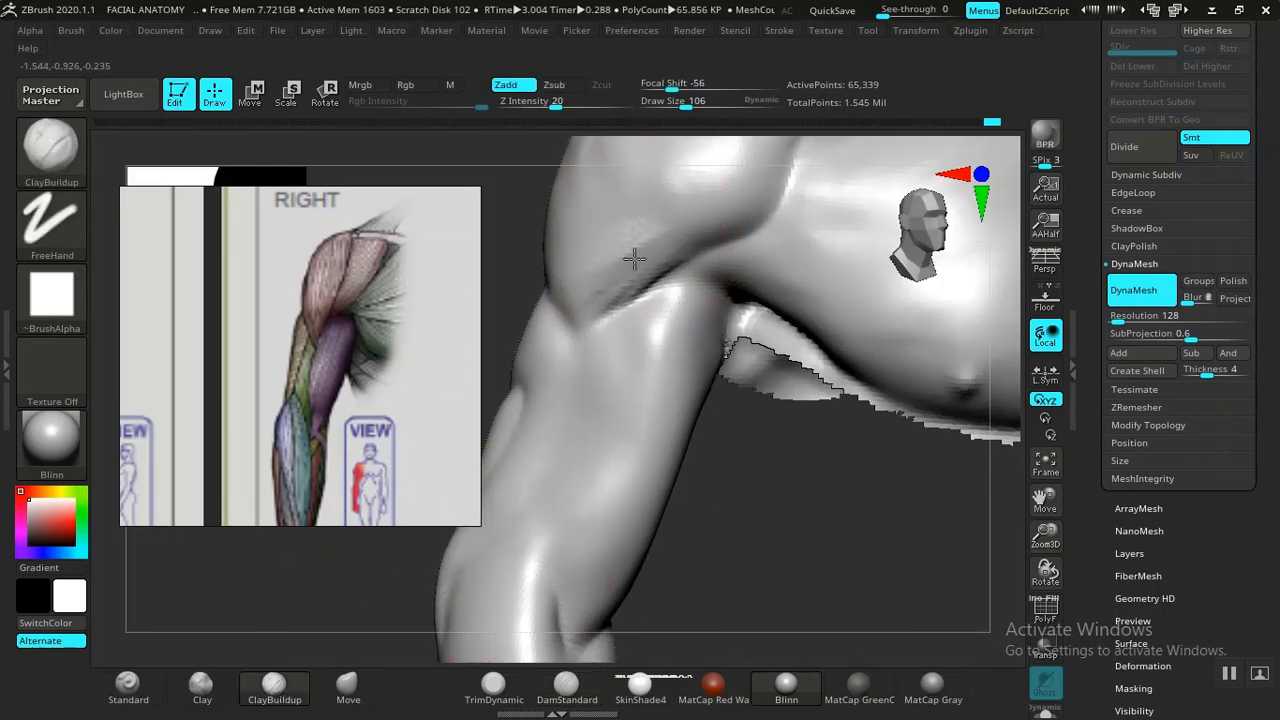
mouse_move(809, 549)
mouse_down()
mouse_move(751, 500)
mouse_move(771, 434)
mouse_move(789, 466)
mouse_move(751, 426)
mouse_move(763, 483)
mouse_move(617, 460)
mouse_move(651, 451)
mouse_up()
Carve the biceps' outer edge from the deltoid down to the elbow crease and outline the muscle beside it with DamStandard.
click(566, 686)
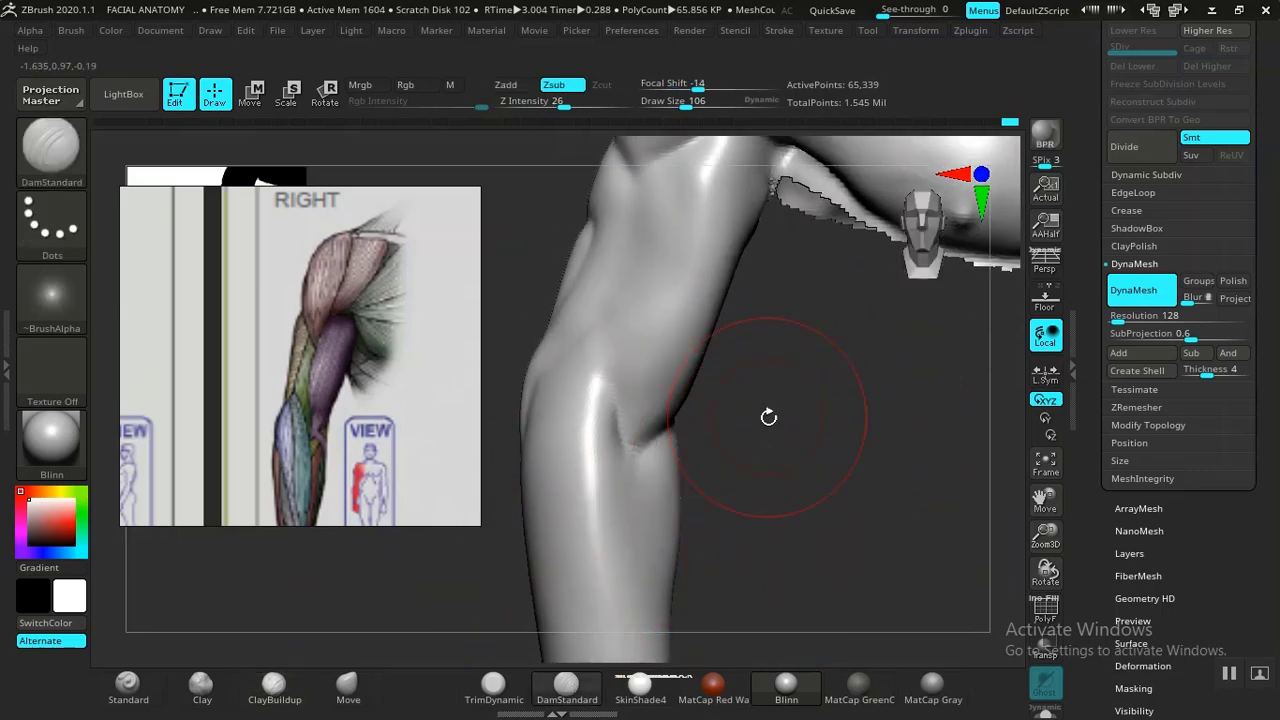
drag(768, 417, 674, 366)
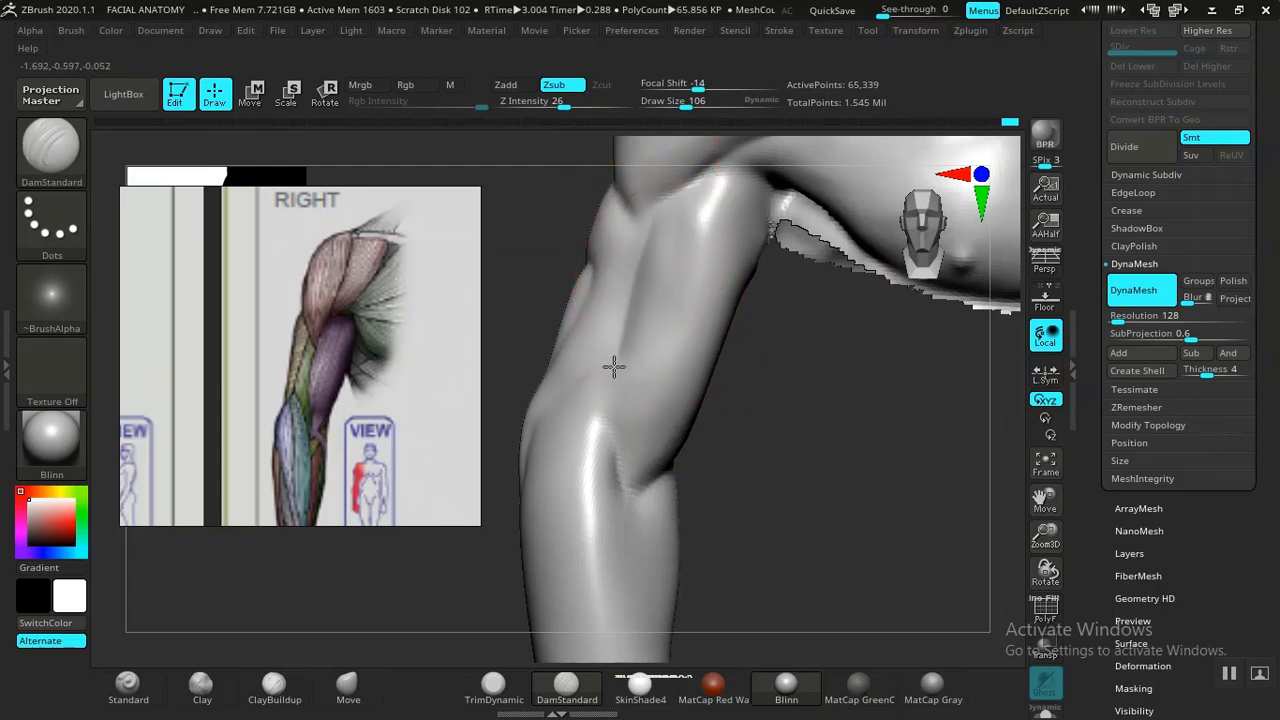
drag(623, 470, 626, 467)
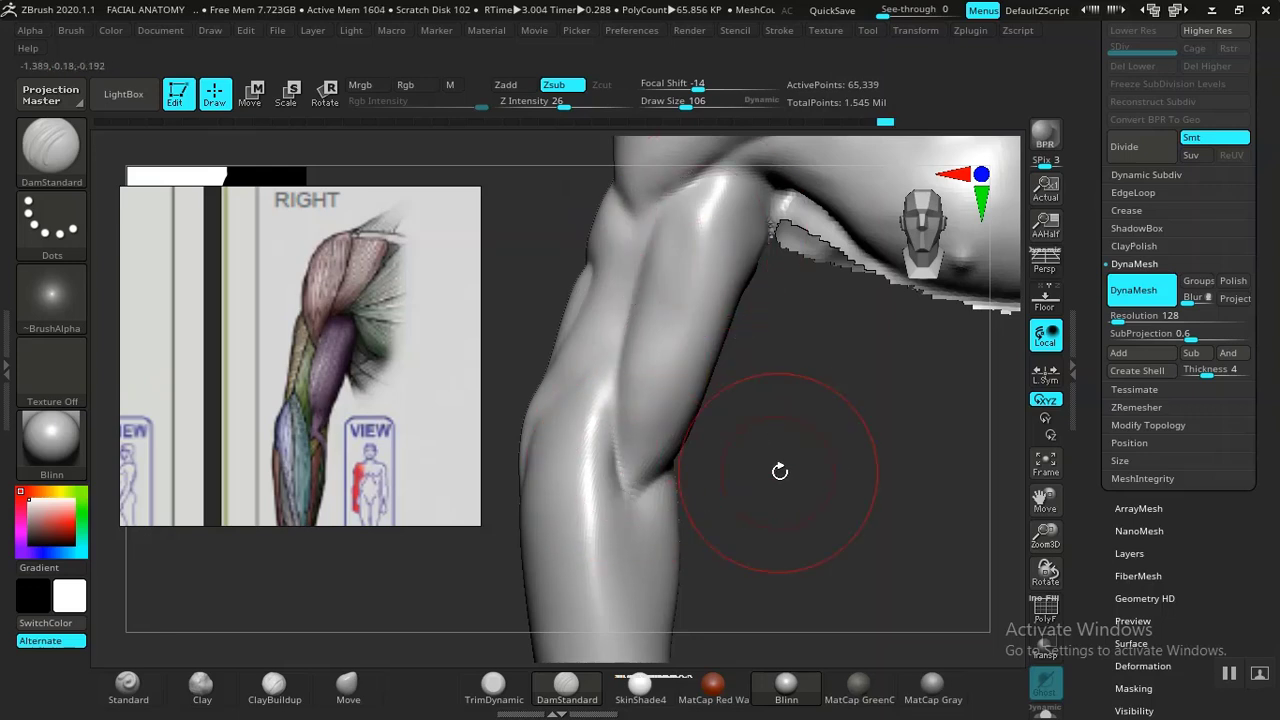
drag(780, 471, 820, 500)
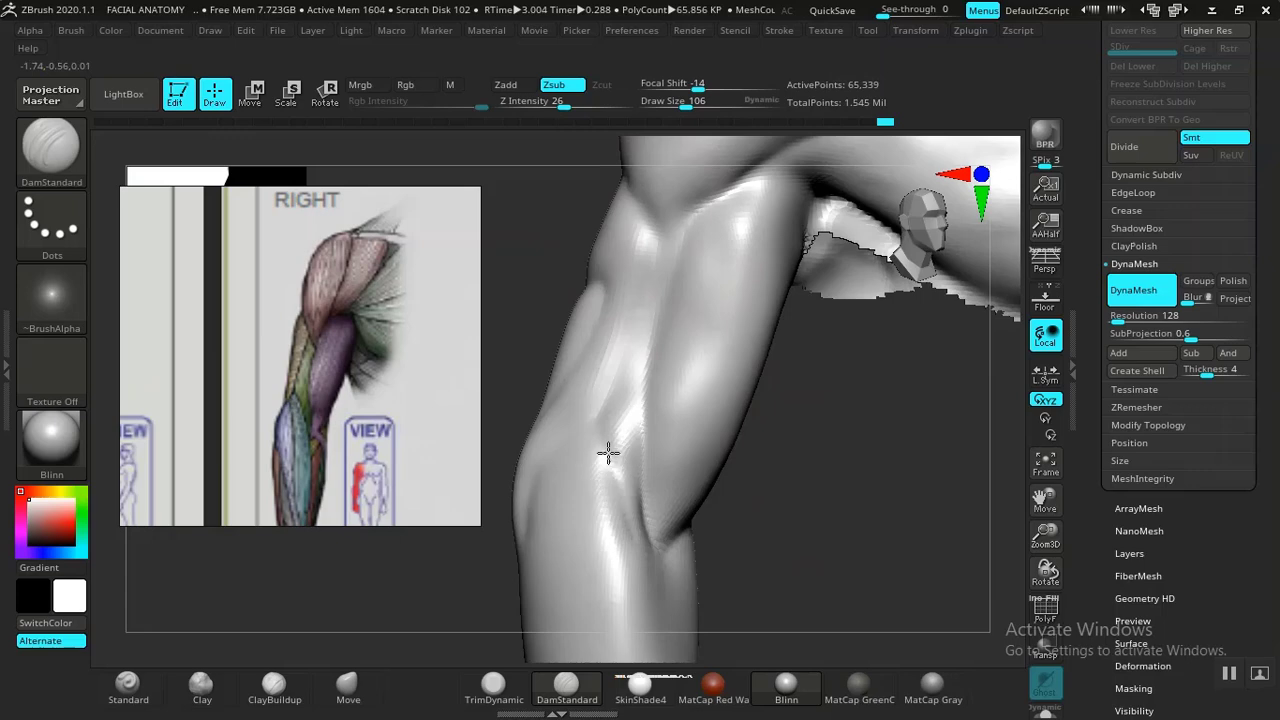
drag(817, 571, 760, 449)
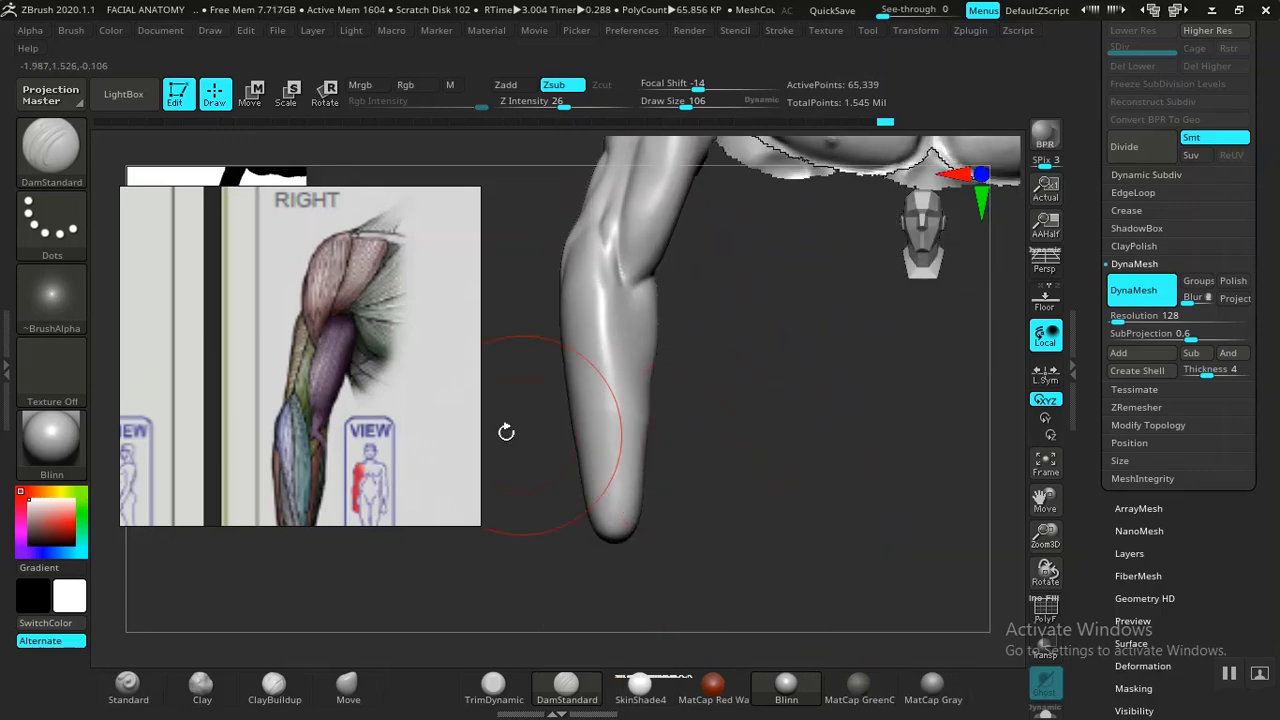
Flatten the wrist end of the forearm on both sides with TrimDynamic and smooth the planes, following the forearm reference.
middle_drag(288, 470, 278, 380)
mouse_move(781, 414)
alt+mouse_down()
mouse_move(763, 389)
mouse_move(783, 423)
mouse_move(781, 455)
mouse_move(771, 417)
mouse_move(783, 486)
mouse_move(740, 457)
mouse_move(534, 560)
alt+mouse_up()
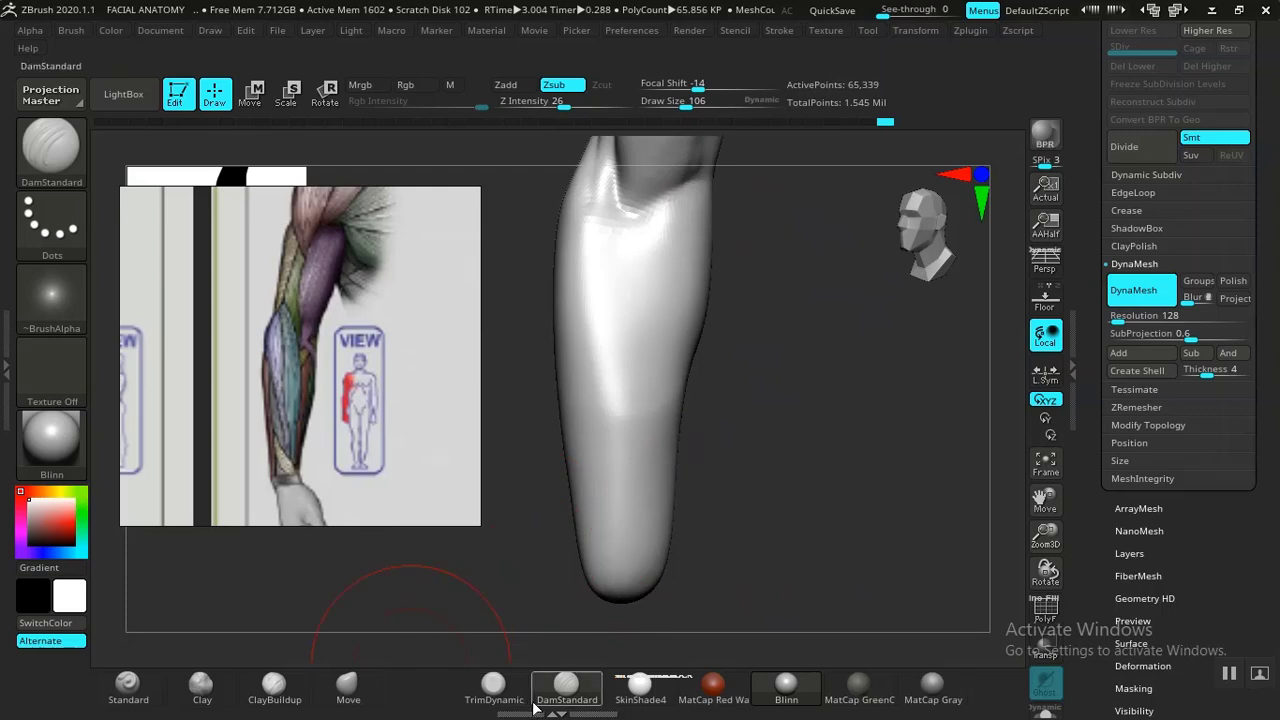
click(493, 685)
mouse_move(606, 586)
mouse_down()
mouse_move(737, 523)
mouse_move(857, 491)
mouse_move(727, 487)
mouse_move(744, 543)
mouse_up()
drag(745, 497, 685, 453)
key(shift)
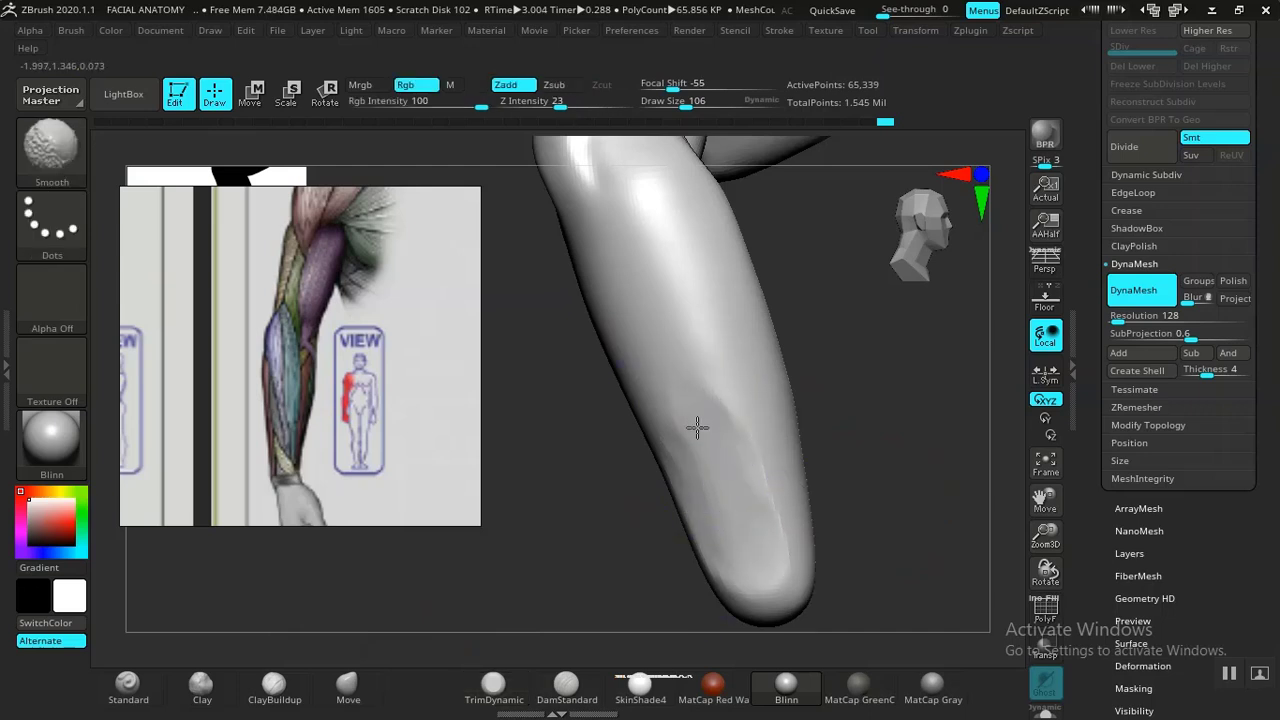
mouse_move(881, 543)
mouse_down()
mouse_move(837, 523)
mouse_move(780, 457)
mouse_move(772, 502)
mouse_move(723, 506)
mouse_up()
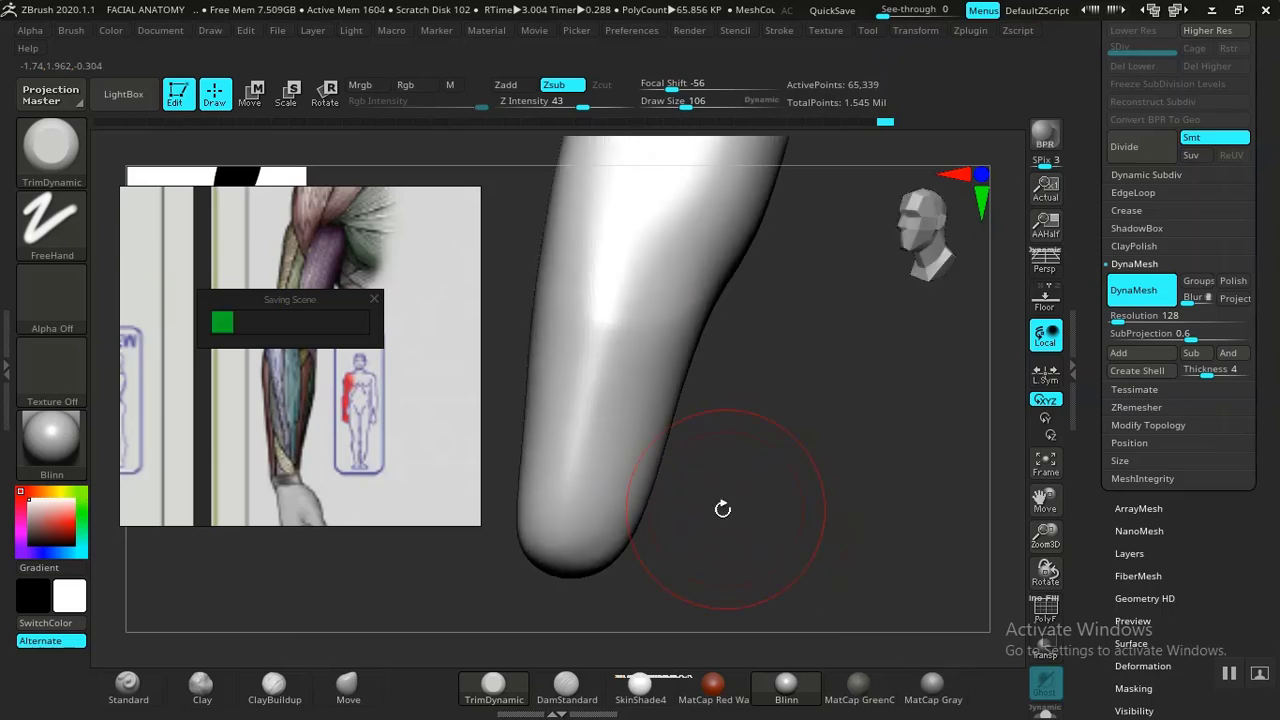
mouse_move(588, 515)
mouse_down()
mouse_move(615, 492)
mouse_move(606, 446)
mouse_move(600, 530)
mouse_up()
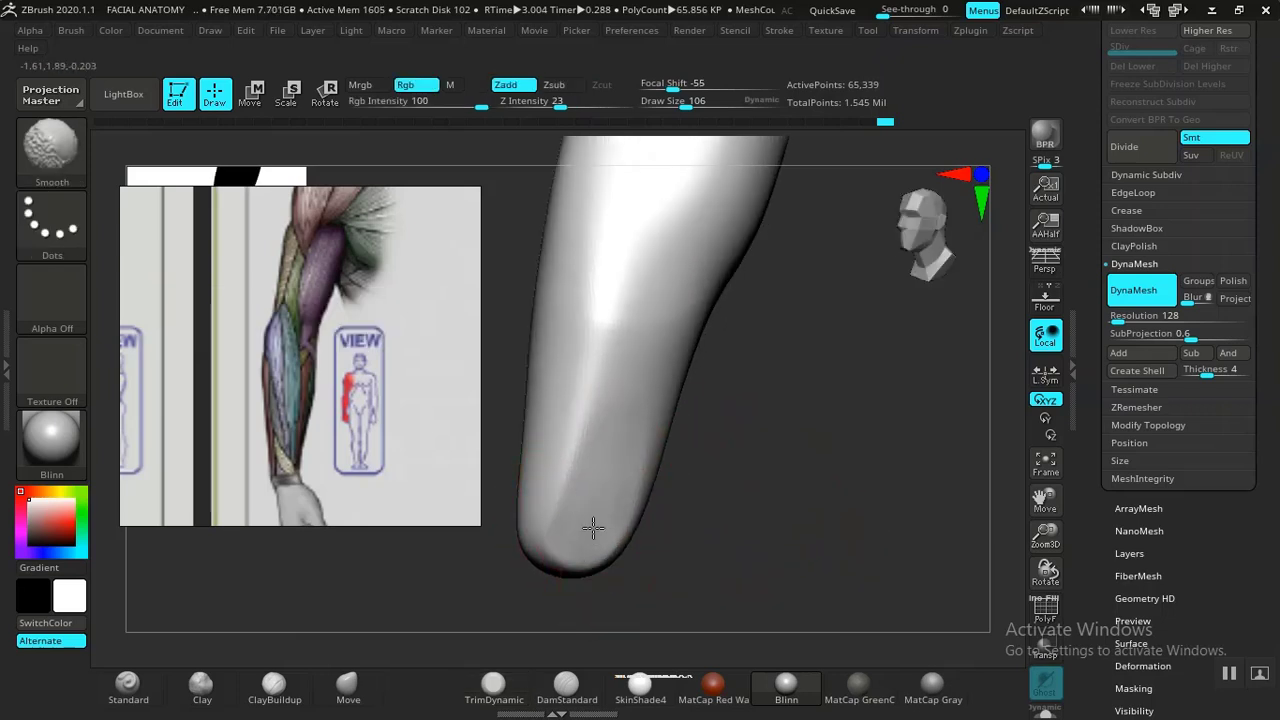
mouse_move(687, 439)
mouse_down()
mouse_move(666, 411)
mouse_move(743, 500)
mouse_move(724, 512)
mouse_move(777, 517)
mouse_move(720, 440)
mouse_move(780, 563)
mouse_move(757, 514)
mouse_move(702, 564)
mouse_up()
key(shift)
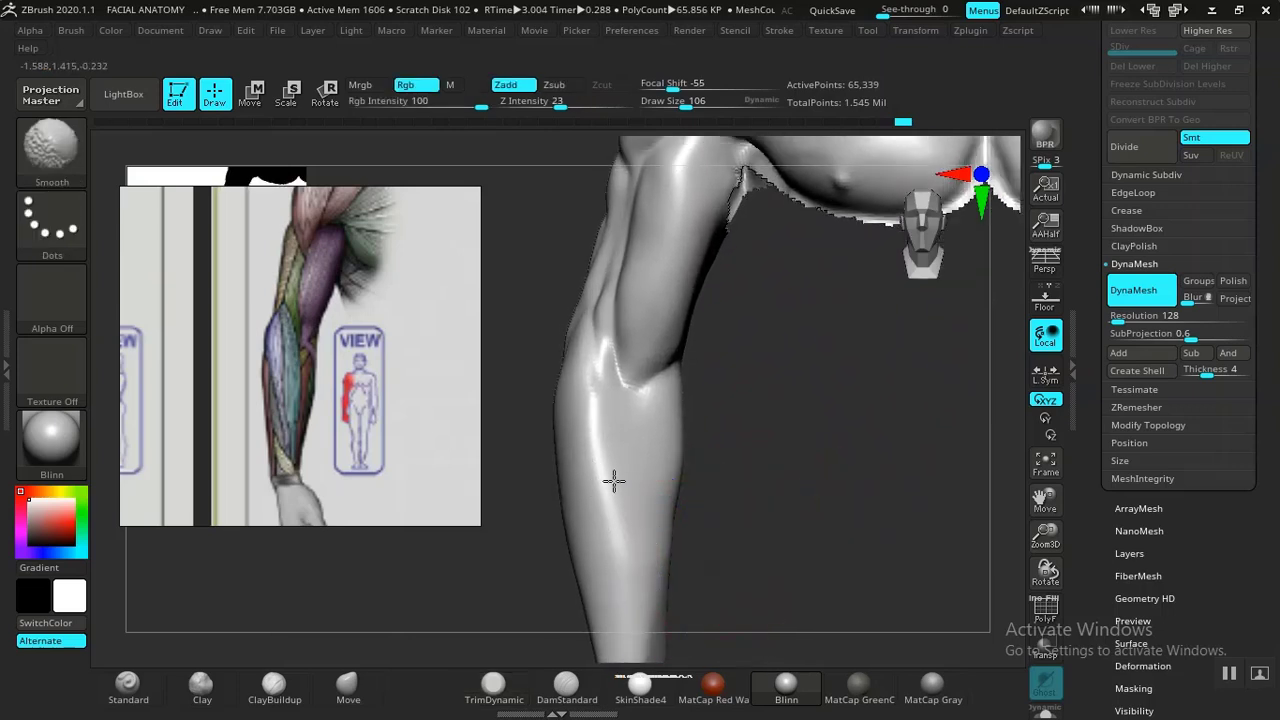
Browse the reference board for full-body muscle charts and examine the forearm muscles on the colour-coded front view.
alt+drag(779, 520, 751, 494)
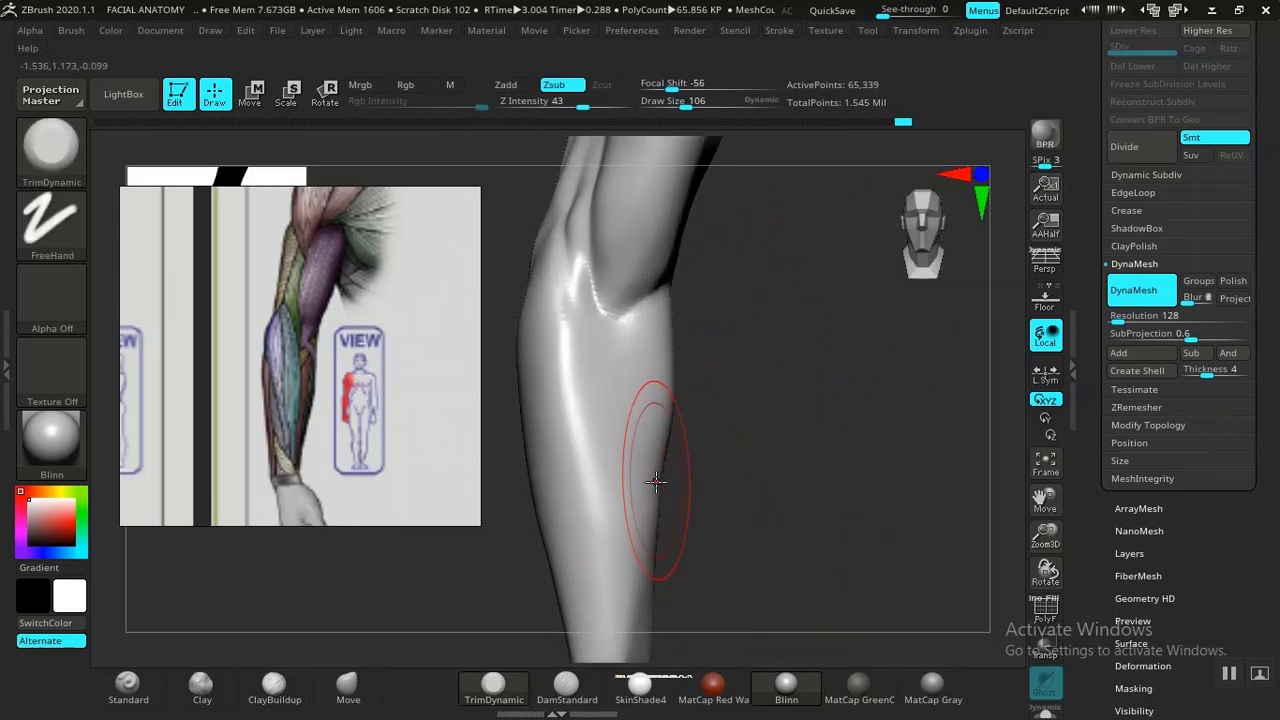
scroll(263, 382, down, 6)
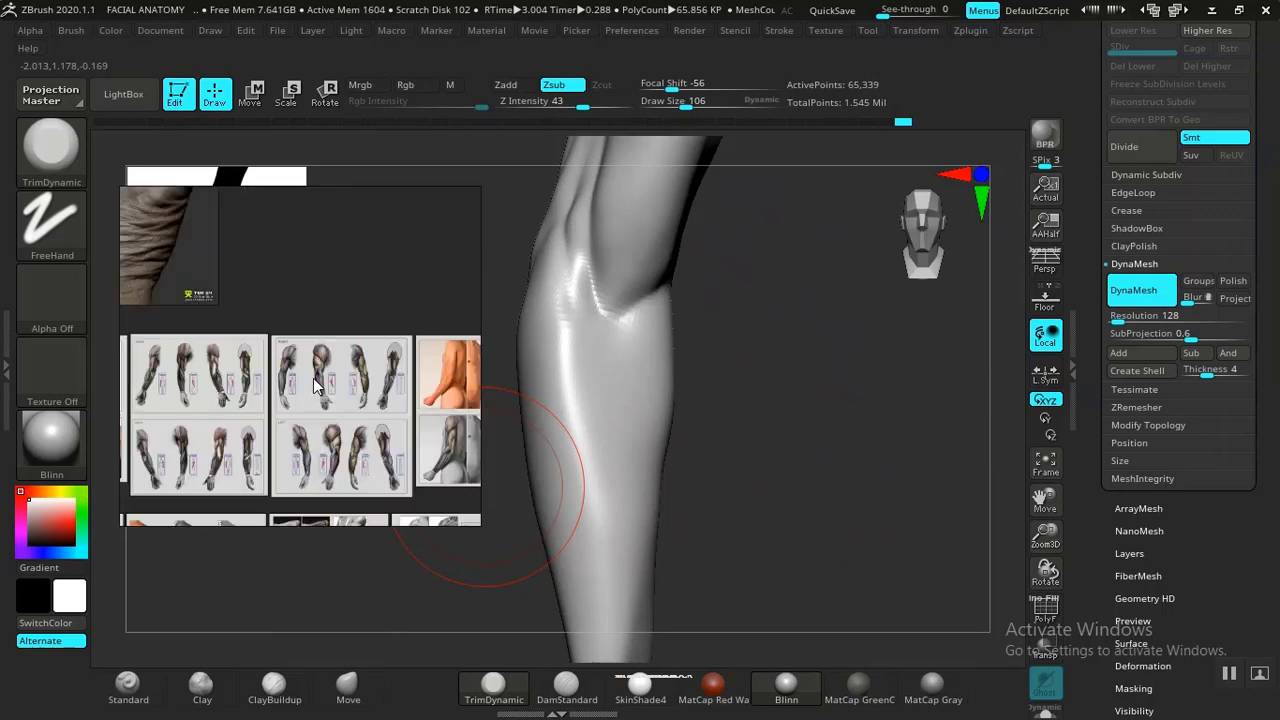
middle_drag(360, 388, 196, 349)
middle_drag(288, 423, 287, 287)
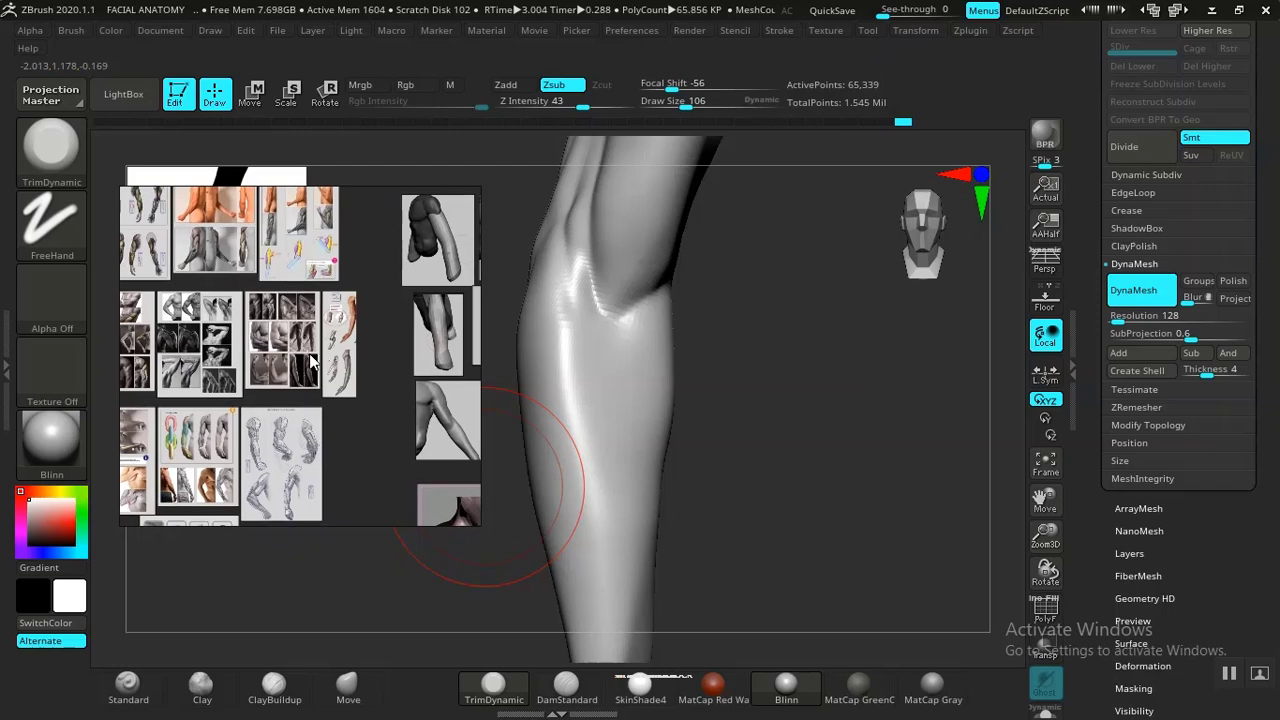
scroll(313, 362, up, 4)
scroll(342, 370, down, 4)
scroll(343, 371, up, 1)
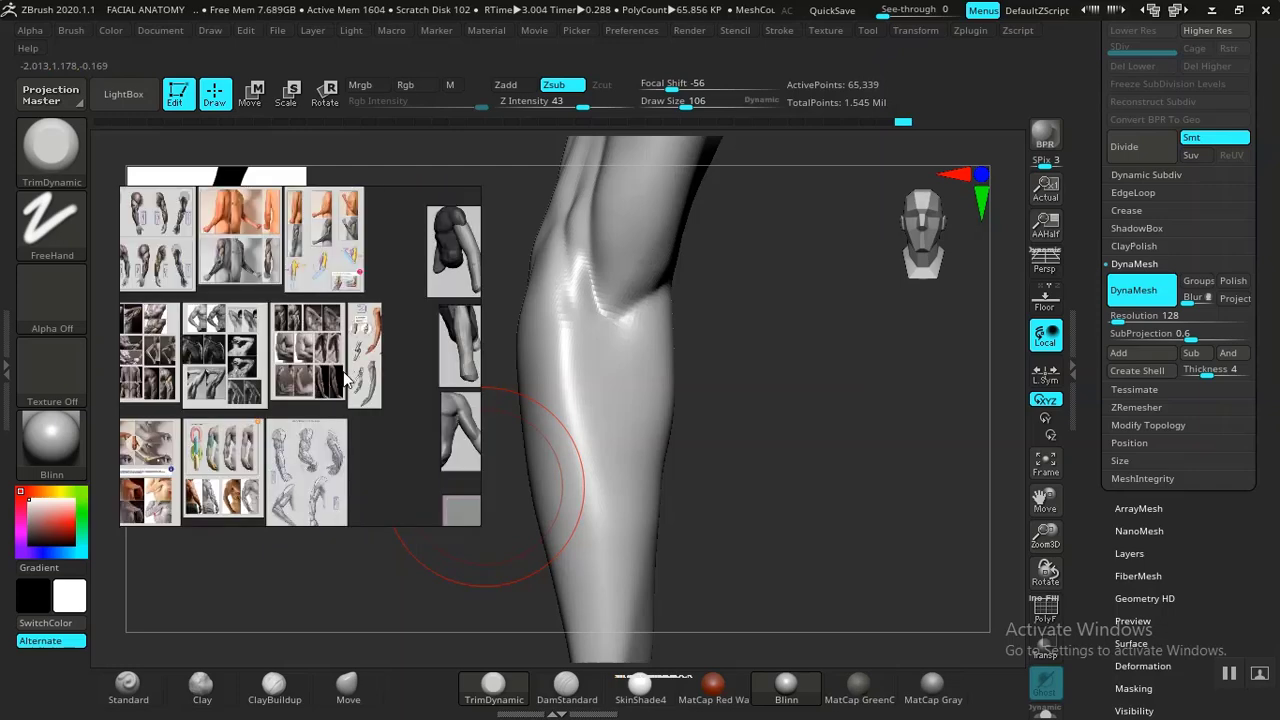
scroll(343, 371, down, 5)
scroll(288, 402, down, 2)
middle_drag(340, 506, 356, 182)
middle_drag(298, 359, 293, 232)
middle_drag(324, 410, 480, 214)
middle_drag(295, 392, 477, 352)
scroll(235, 350, down, 4)
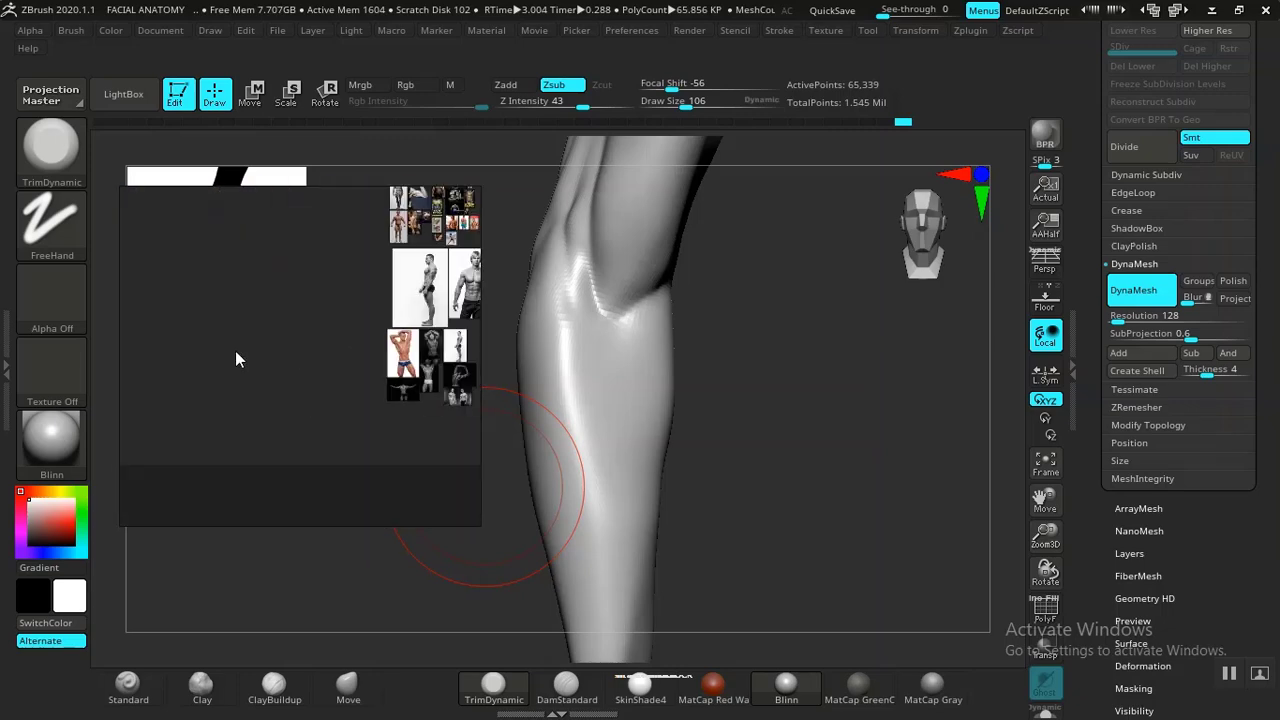
scroll(235, 350, down, 1)
middle_drag(324, 311, 185, 410)
middle_drag(130, 314, 308, 309)
middle_drag(349, 214, 345, 324)
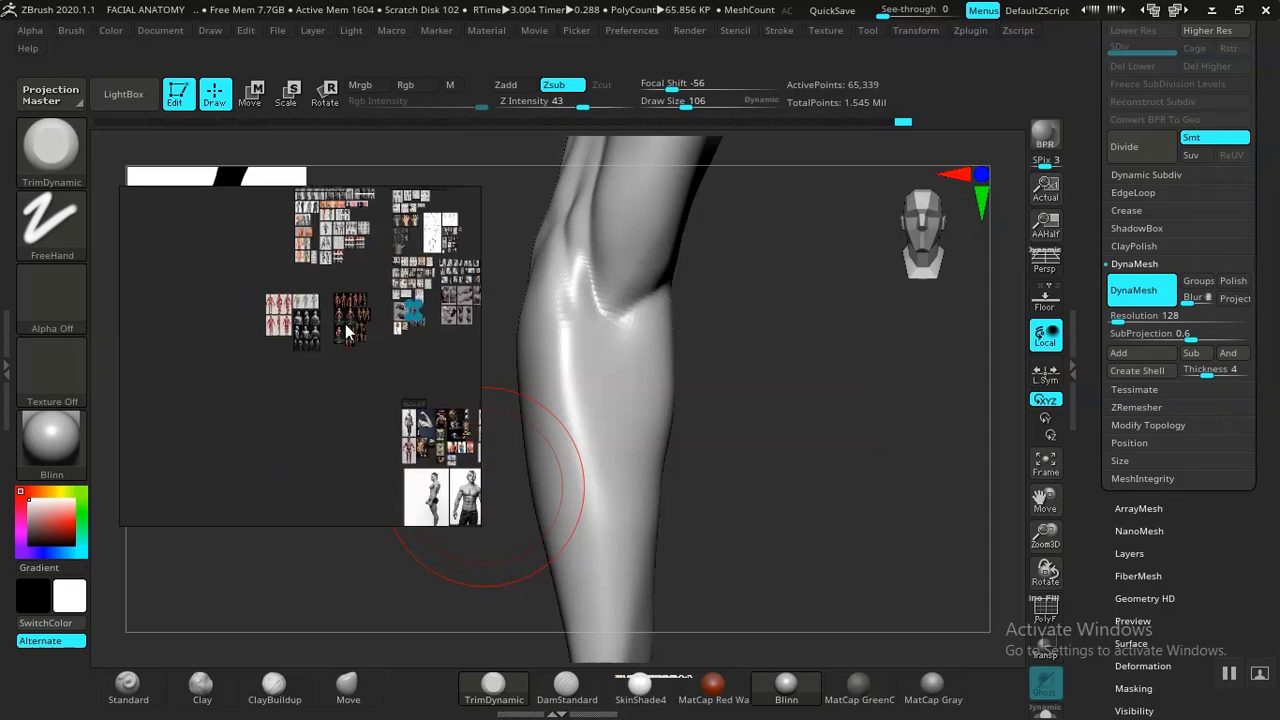
double_click(345, 324)
middle_drag(287, 364, 422, 374)
middle_drag(300, 350, 467, 352)
middle_drag(180, 345, 360, 340)
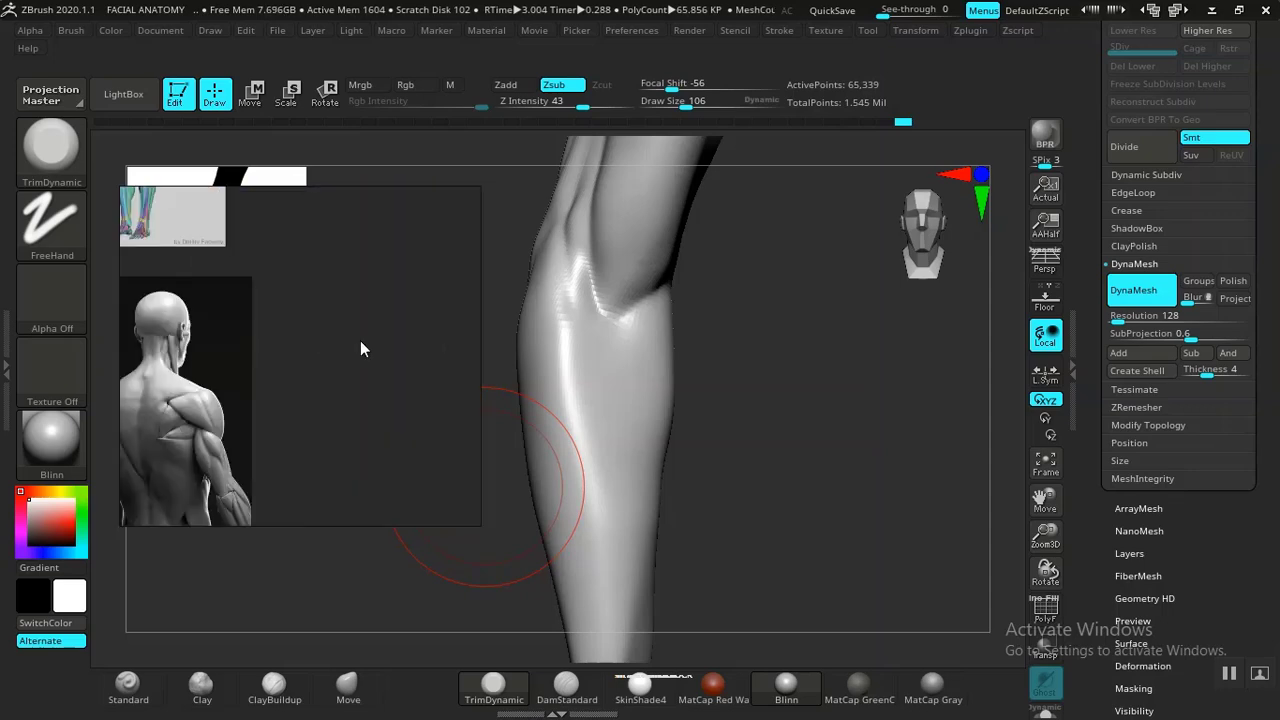
scroll(258, 348, down, 3)
middle_drag(222, 366, 412, 348)
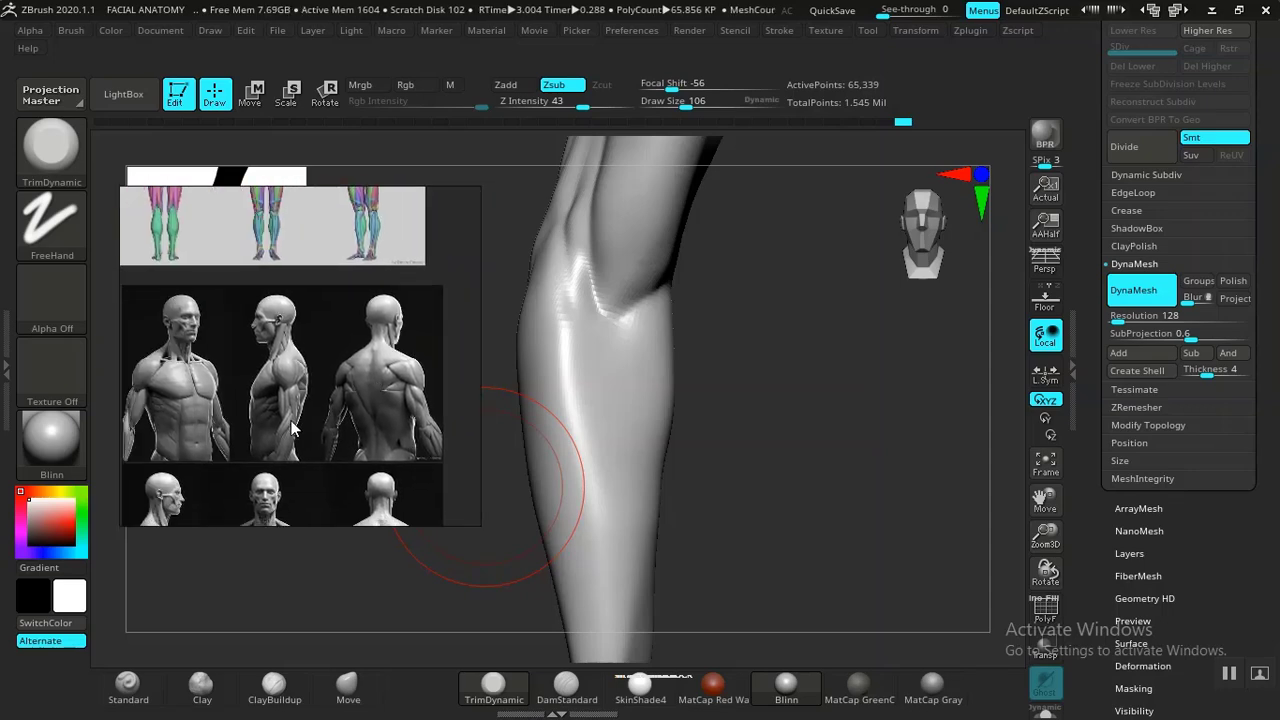
middle_drag(289, 421, 389, 309)
middle_drag(175, 378, 399, 397)
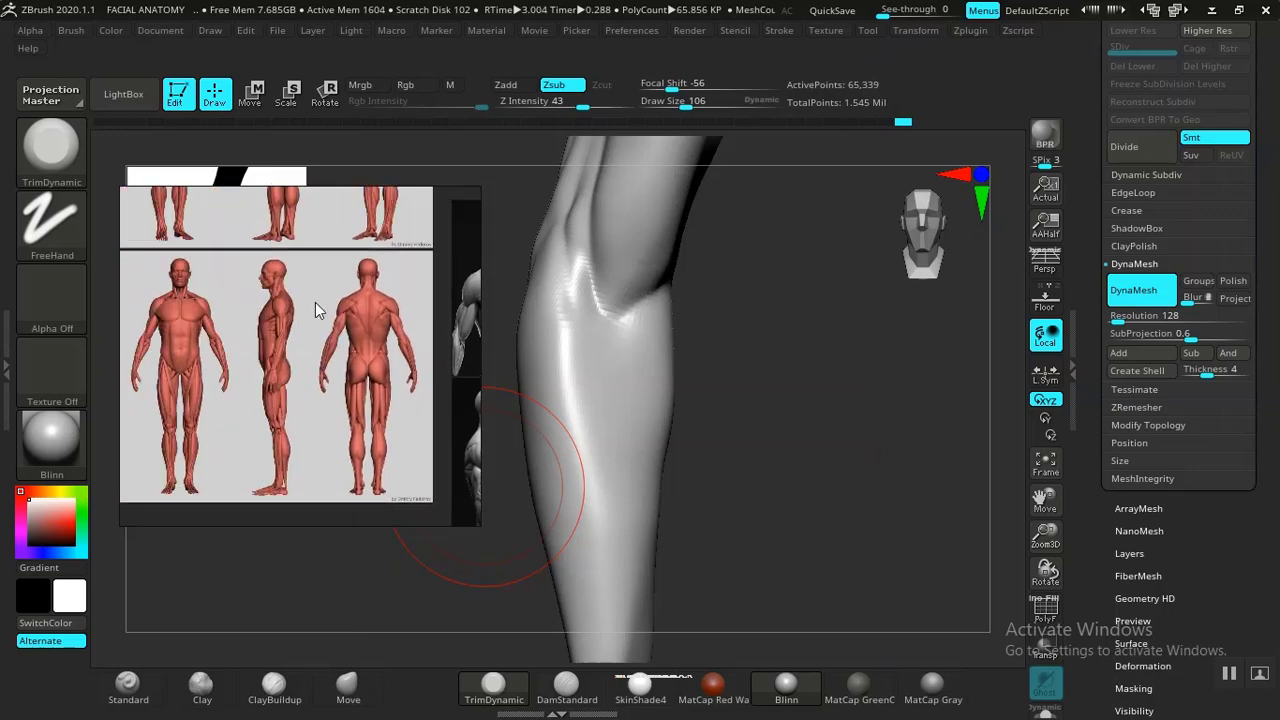
middle_drag(315, 302, 195, 438)
scroll(306, 396, up, 3)
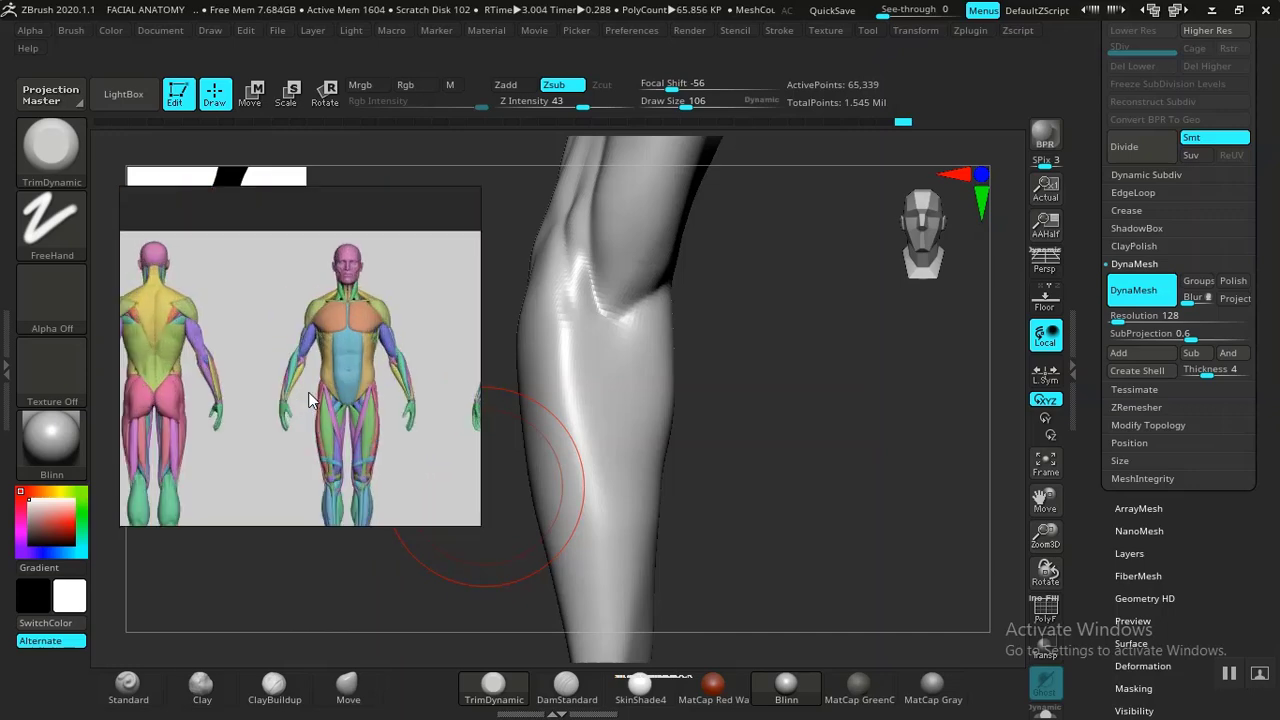
scroll(308, 400, up, 3)
scroll(296, 372, up, 2)
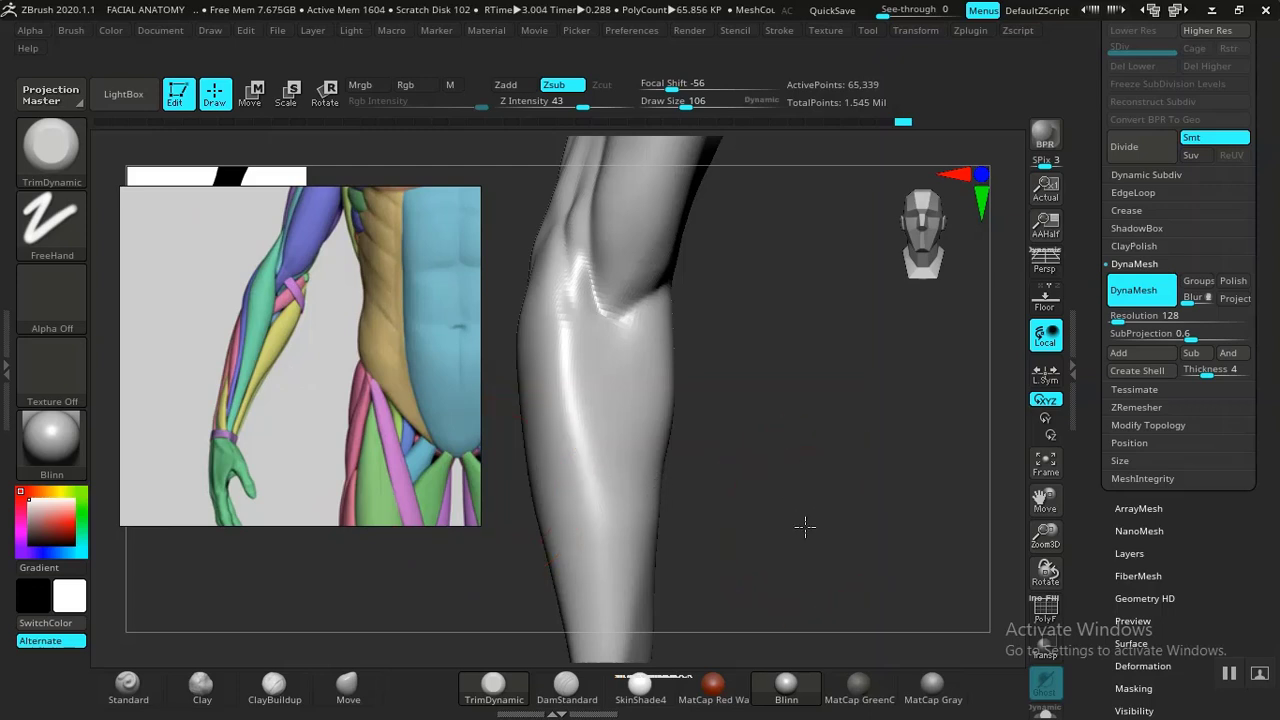
Compare the forearm and upper arm with the colour-coded muscle reference from several angles, with the Move brush selected.
mouse_move(805, 527)
mouse_down()
mouse_move(731, 391)
mouse_move(760, 486)
mouse_move(741, 481)
mouse_move(740, 497)
mouse_move(662, 529)
mouse_up()
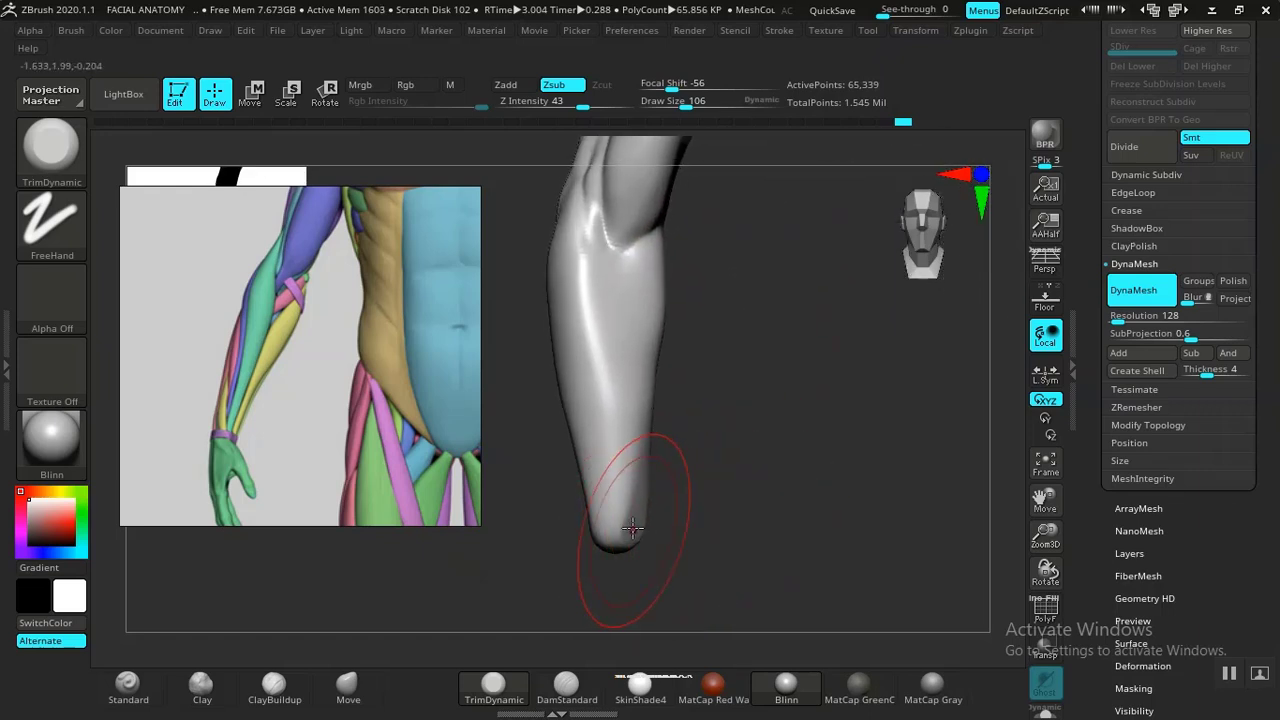
key(shift)
mouse_move(743, 451)
mouse_down()
mouse_move(766, 503)
mouse_move(530, 410)
mouse_up()
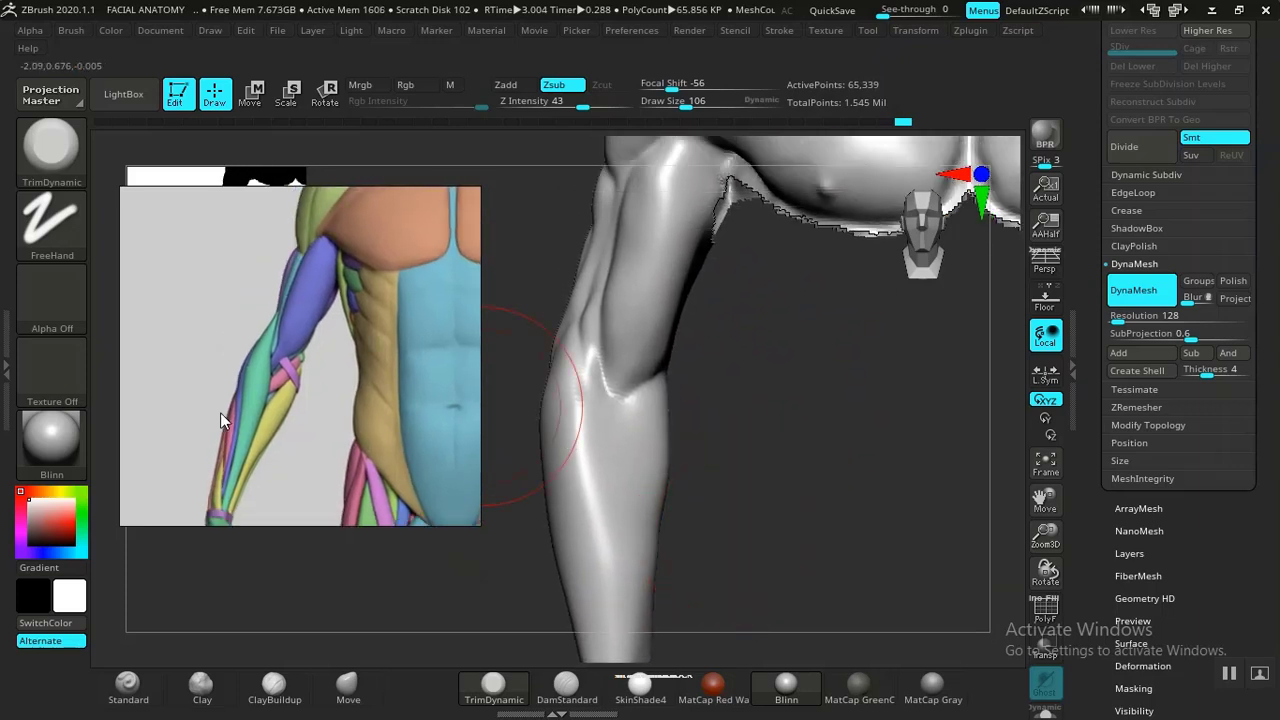
drag(808, 387, 686, 318)
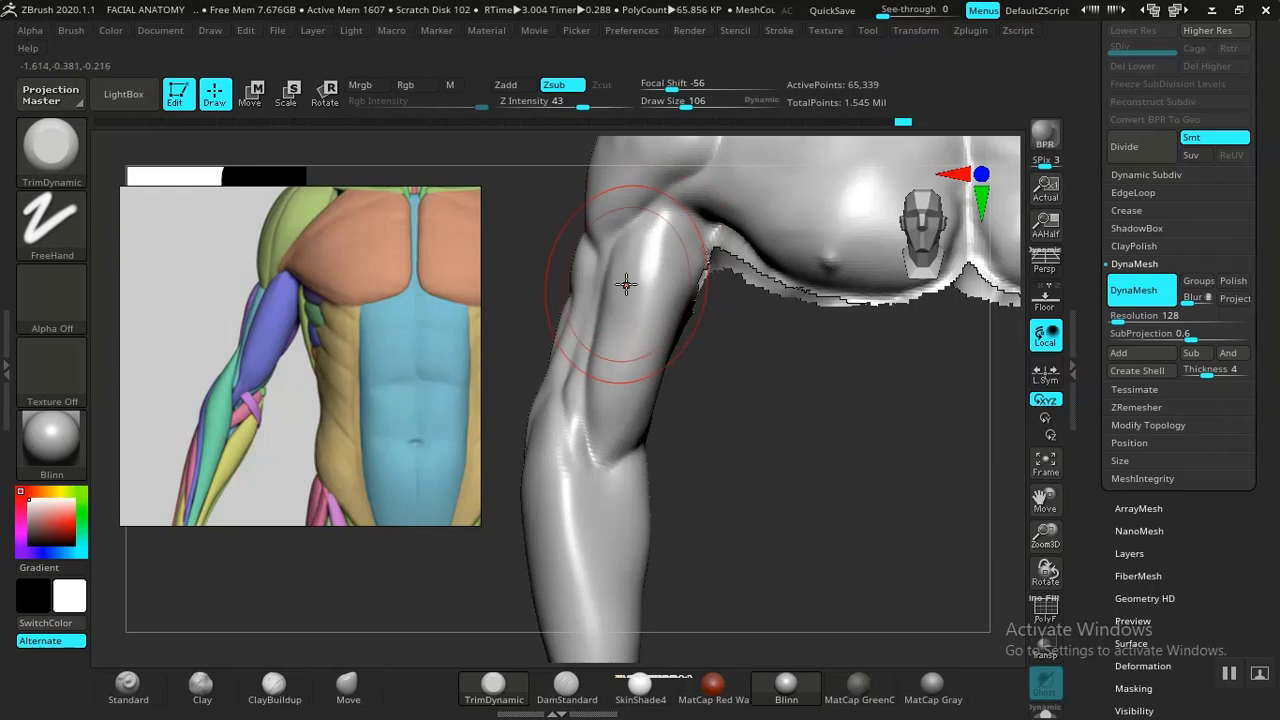
click(371, 672)
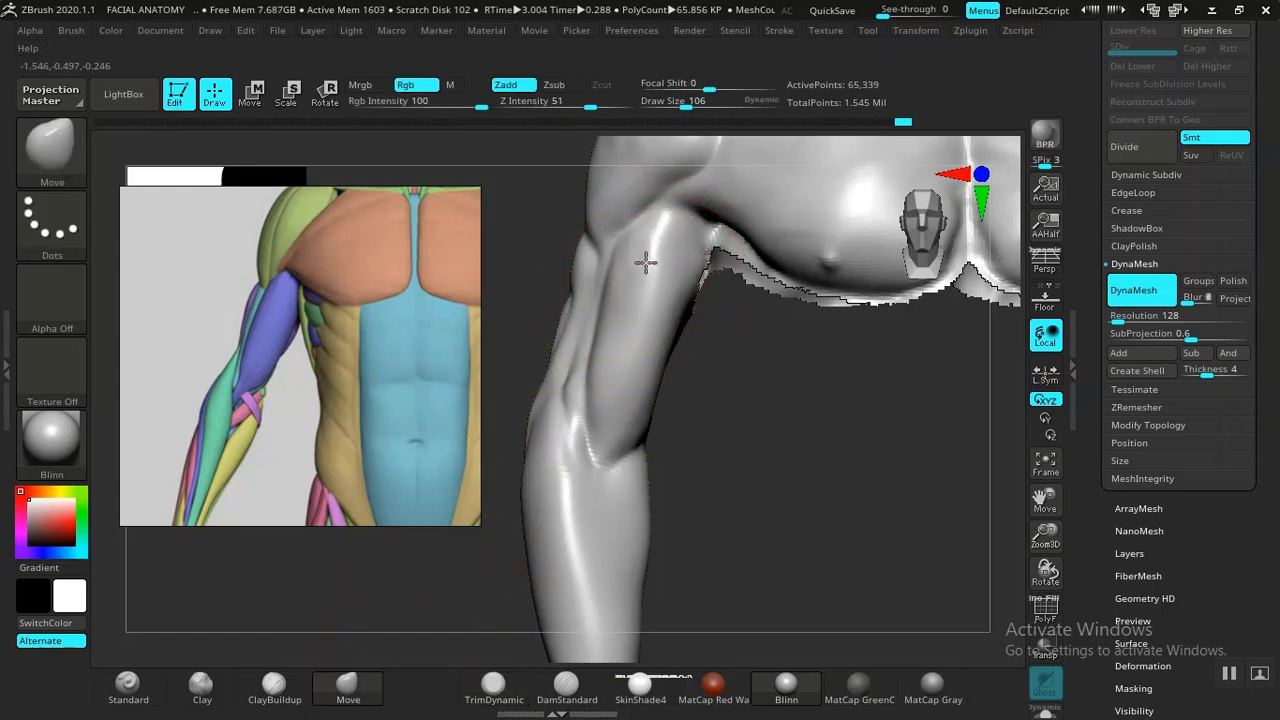
mouse_move(705, 400)
mouse_down()
mouse_move(723, 451)
mouse_move(737, 409)
mouse_move(762, 441)
mouse_move(763, 380)
mouse_move(770, 423)
mouse_move(655, 414)
mouse_up()
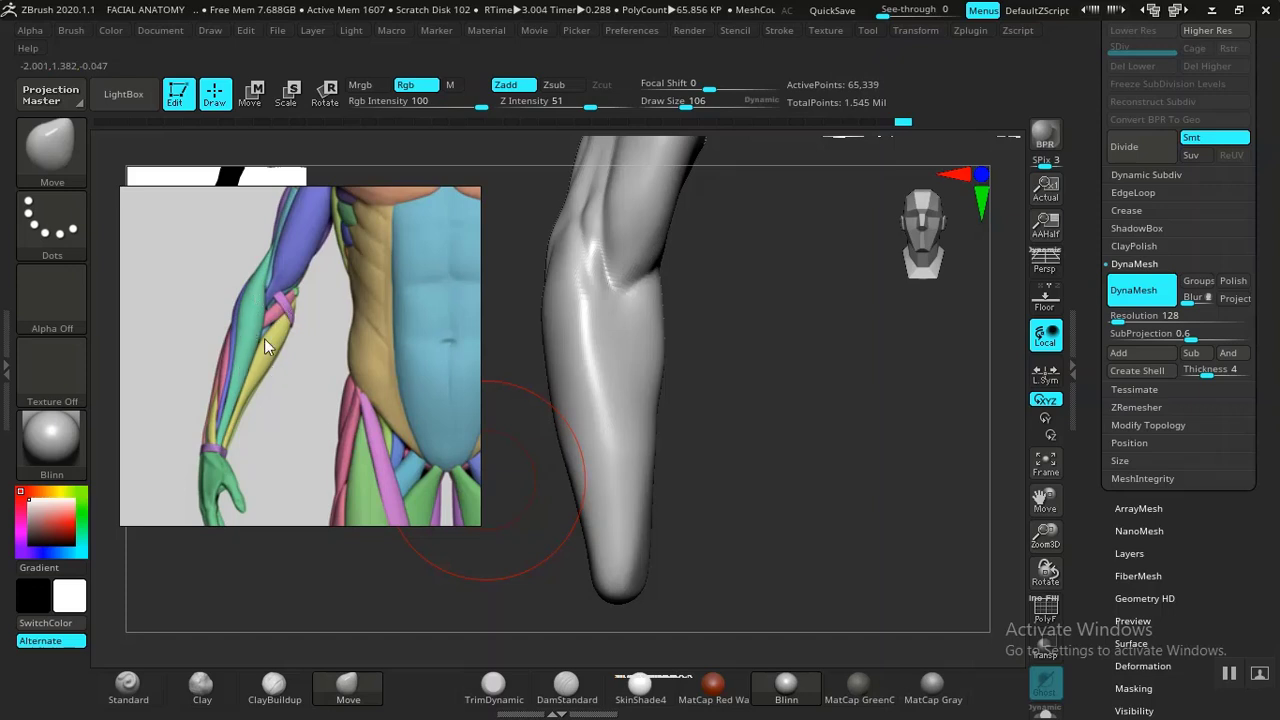
drag(724, 414, 822, 420)
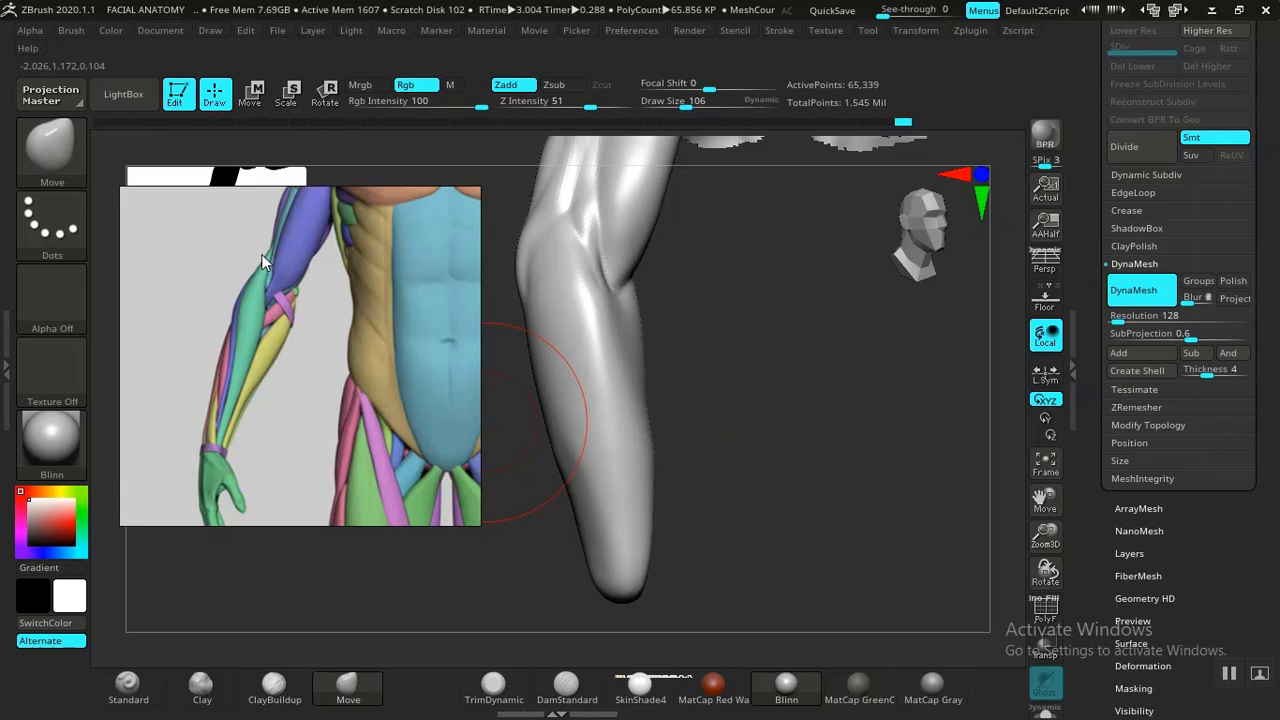
drag(780, 427, 743, 422)
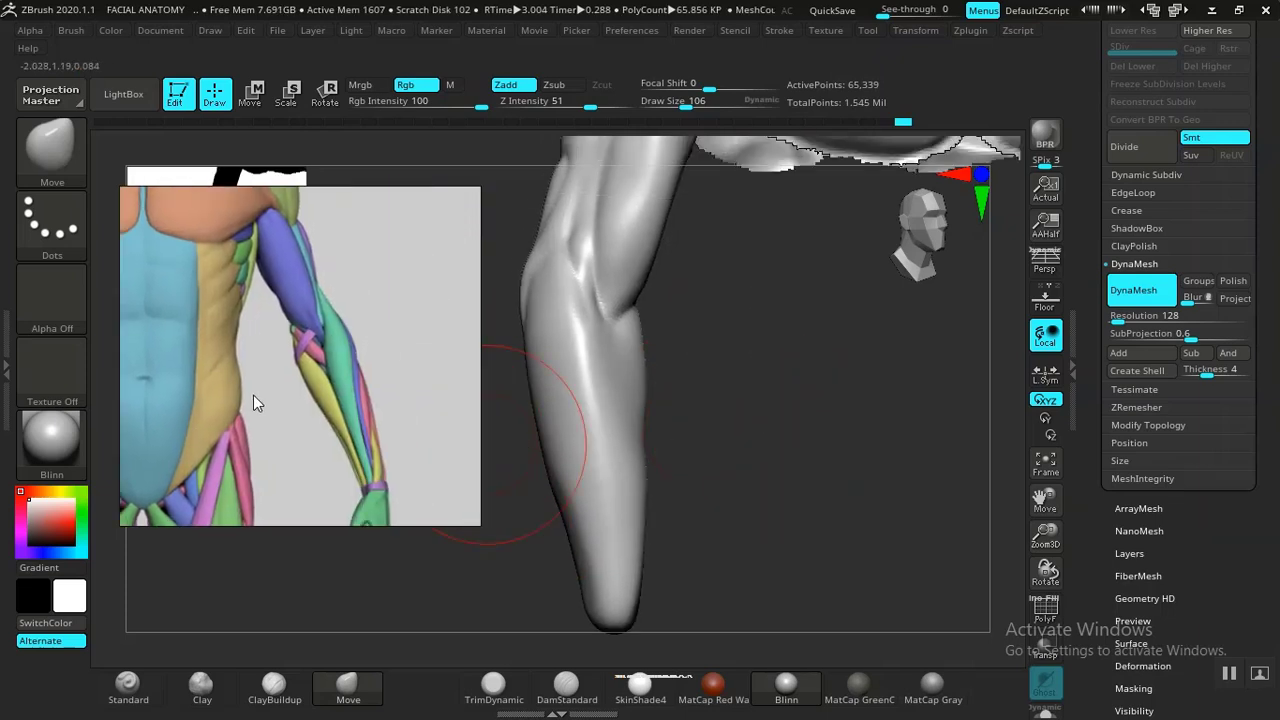
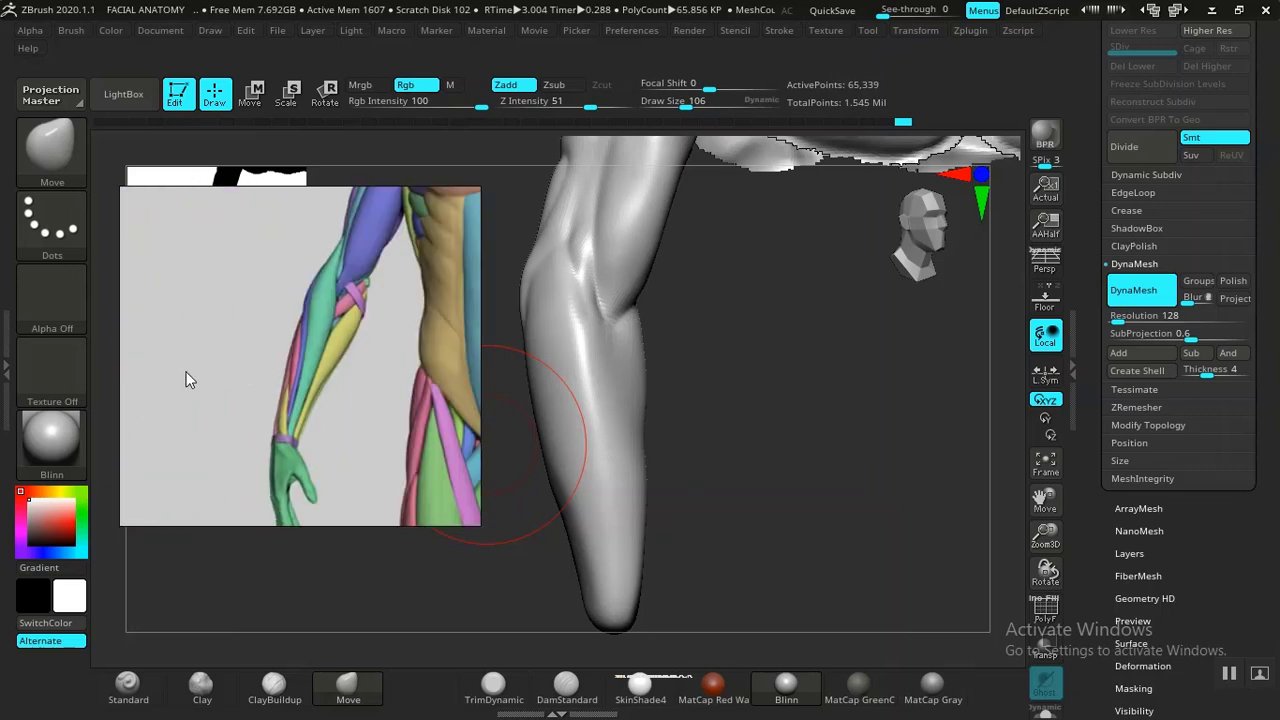
drag(714, 384, 722, 431)
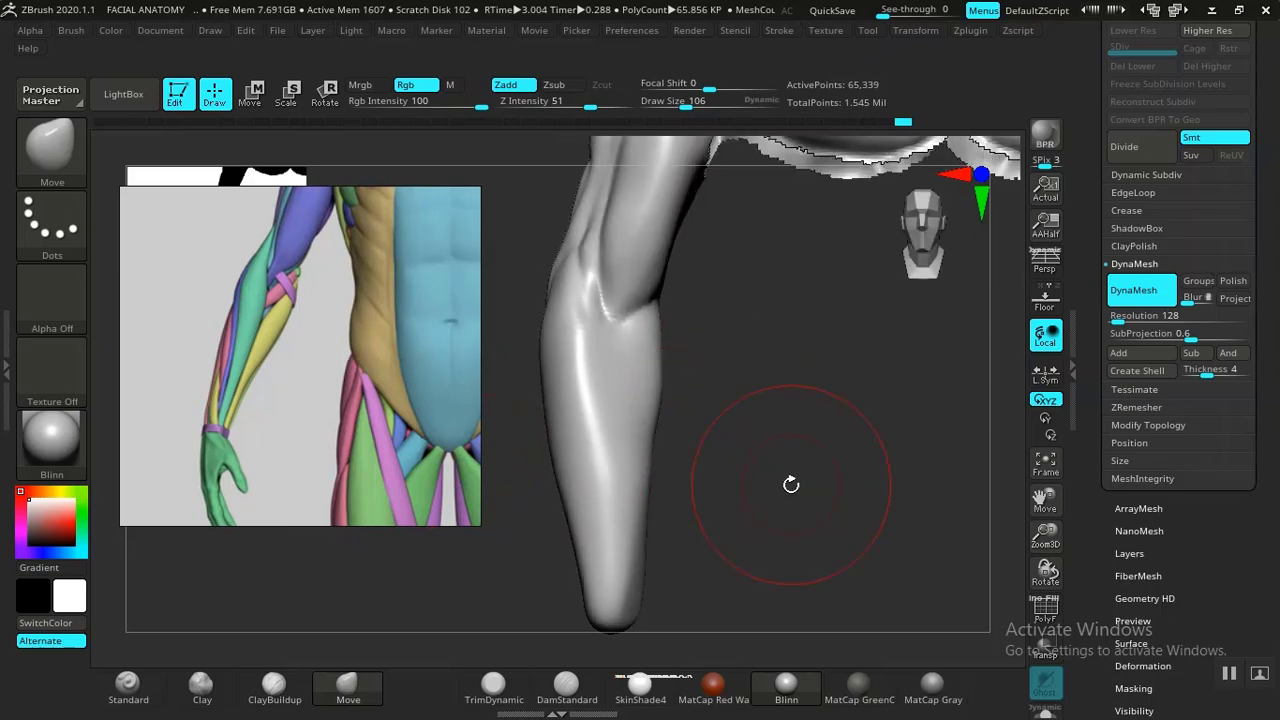
mouse_move(791, 484)
mouse_down()
mouse_move(754, 500)
mouse_move(746, 463)
mouse_move(743, 494)
mouse_move(750, 462)
mouse_up()
Smooth the forearm's front surface and carve the outer forearm muscle's edge from the elbow toward the wrist with DamStandard.
mouse_move(590, 472)
shift+mouse_down()
mouse_move(602, 480)
mouse_move(604, 545)
shift+mouse_up()
click(576, 680)
mouse_move(765, 480)
mouse_down()
mouse_move(769, 466)
mouse_move(754, 463)
mouse_move(778, 494)
mouse_move(783, 471)
mouse_up()
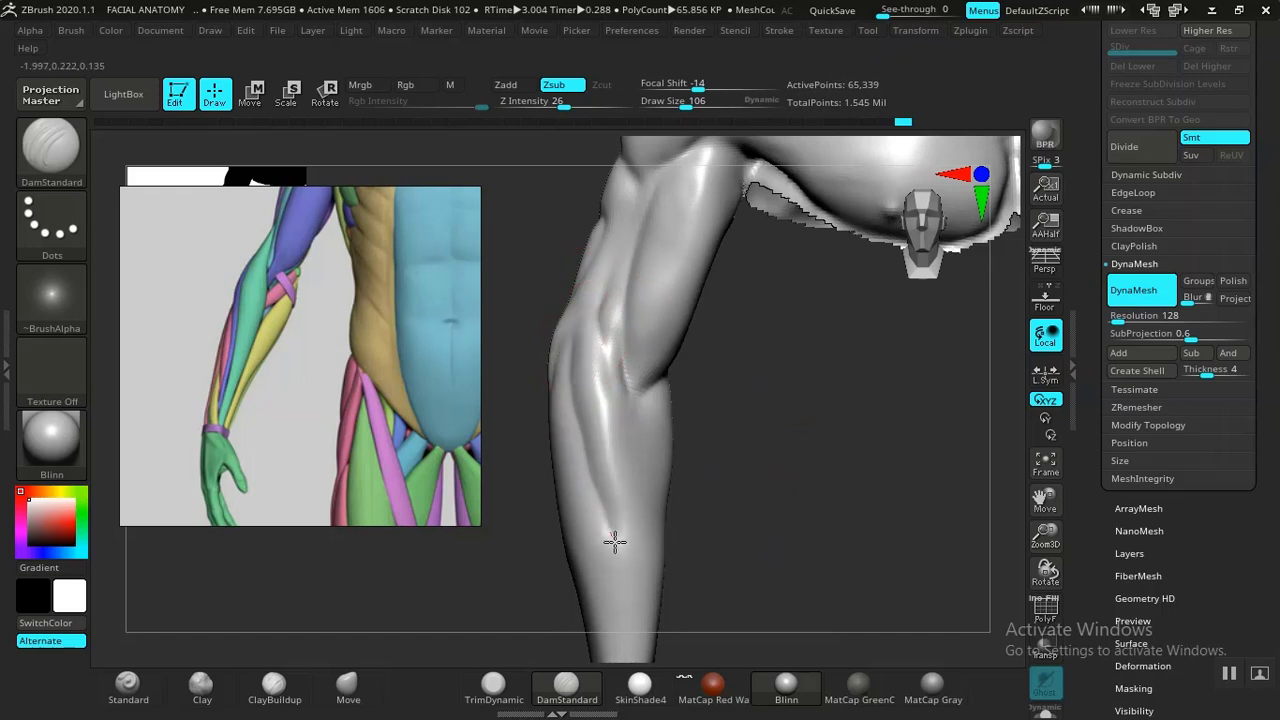
Carve the groove from the elbow crease down the inner forearm with DamStandard, separating the inner muscle mass from the outer one.
mouse_move(802, 557)
mouse_down()
mouse_move(754, 491)
mouse_move(766, 451)
mouse_move(783, 513)
mouse_move(726, 457)
mouse_move(780, 491)
mouse_move(623, 397)
mouse_move(783, 460)
mouse_move(608, 350)
mouse_up()
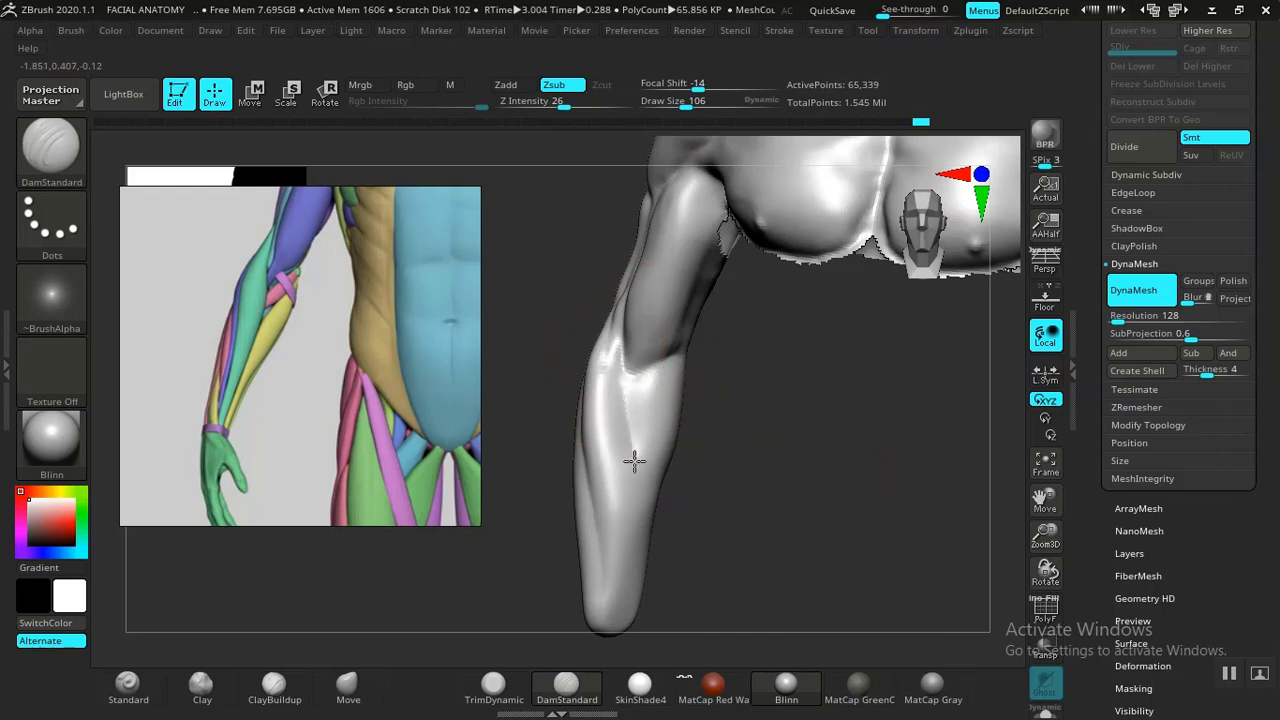
drag(680, 580, 695, 489)
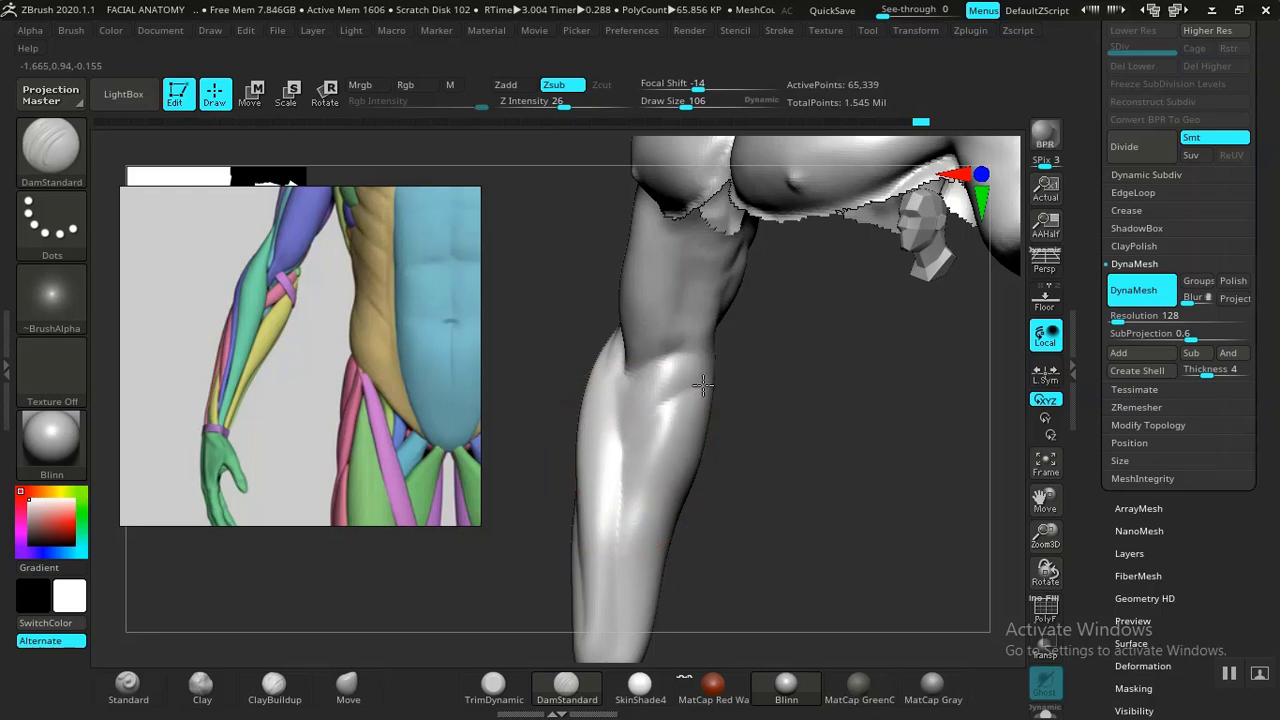
mouse_move(795, 525)
mouse_down()
mouse_move(811, 523)
mouse_move(791, 534)
mouse_move(734, 451)
mouse_move(822, 602)
mouse_move(737, 529)
mouse_move(700, 517)
mouse_move(757, 409)
mouse_move(754, 420)
mouse_move(871, 429)
mouse_move(931, 414)
mouse_move(588, 408)
mouse_up()
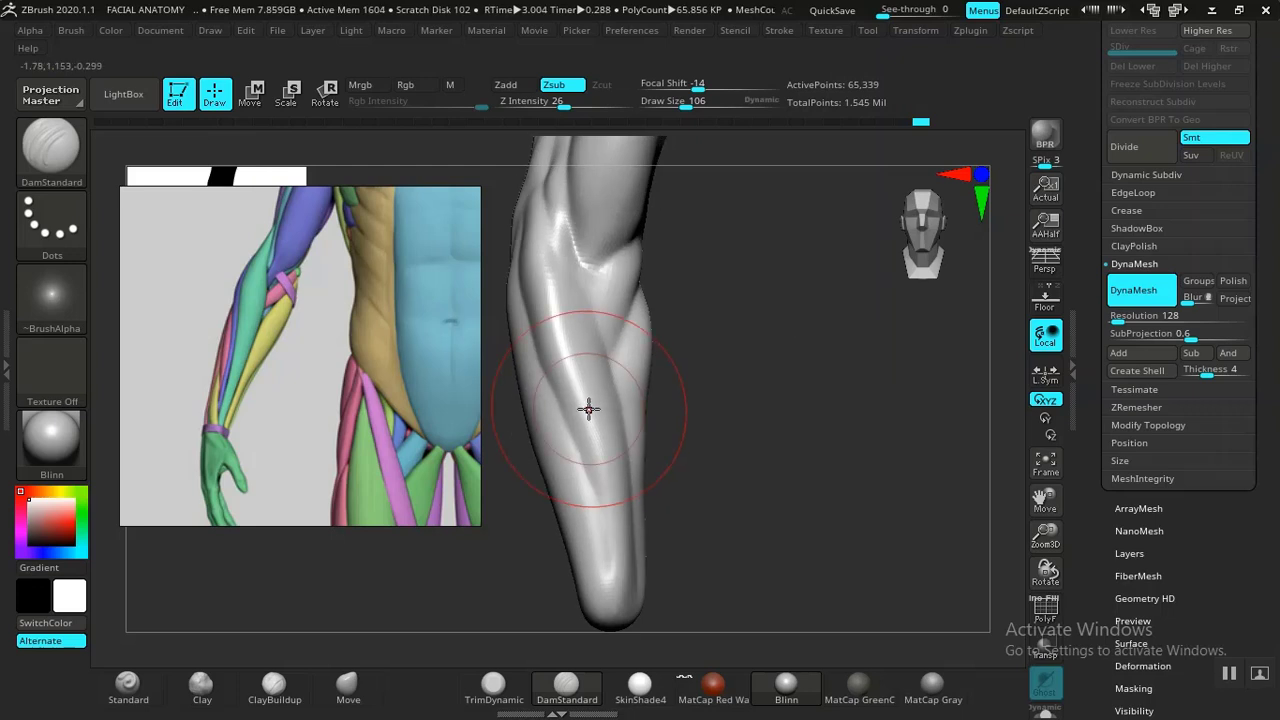
drag(717, 462, 742, 480)
Browse the reference board for the grey écorché figures and examine the side view of the arm and forearm muscles.
scroll(330, 417, down, 10)
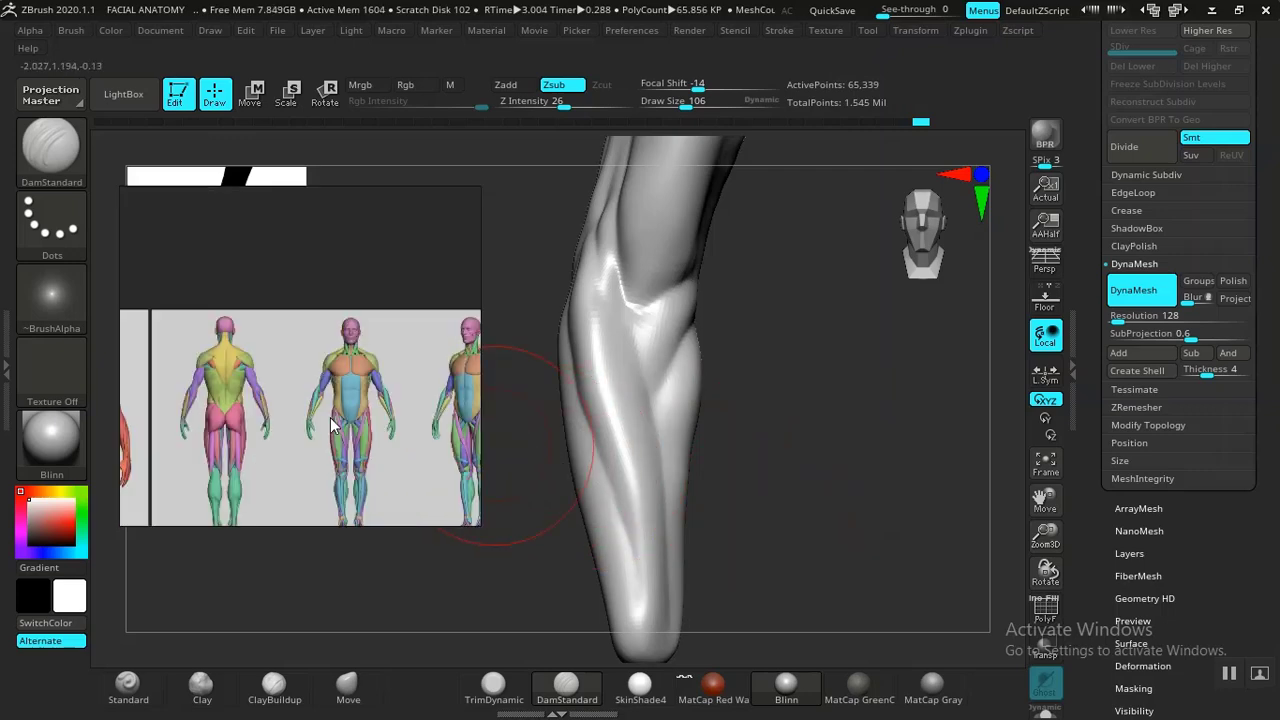
middle_drag(280, 420, 361, 373)
middle_drag(348, 422, 347, 342)
middle_drag(350, 482, 326, 405)
scroll(317, 449, up, 4)
scroll(317, 449, down, 4)
scroll(252, 456, up, 8)
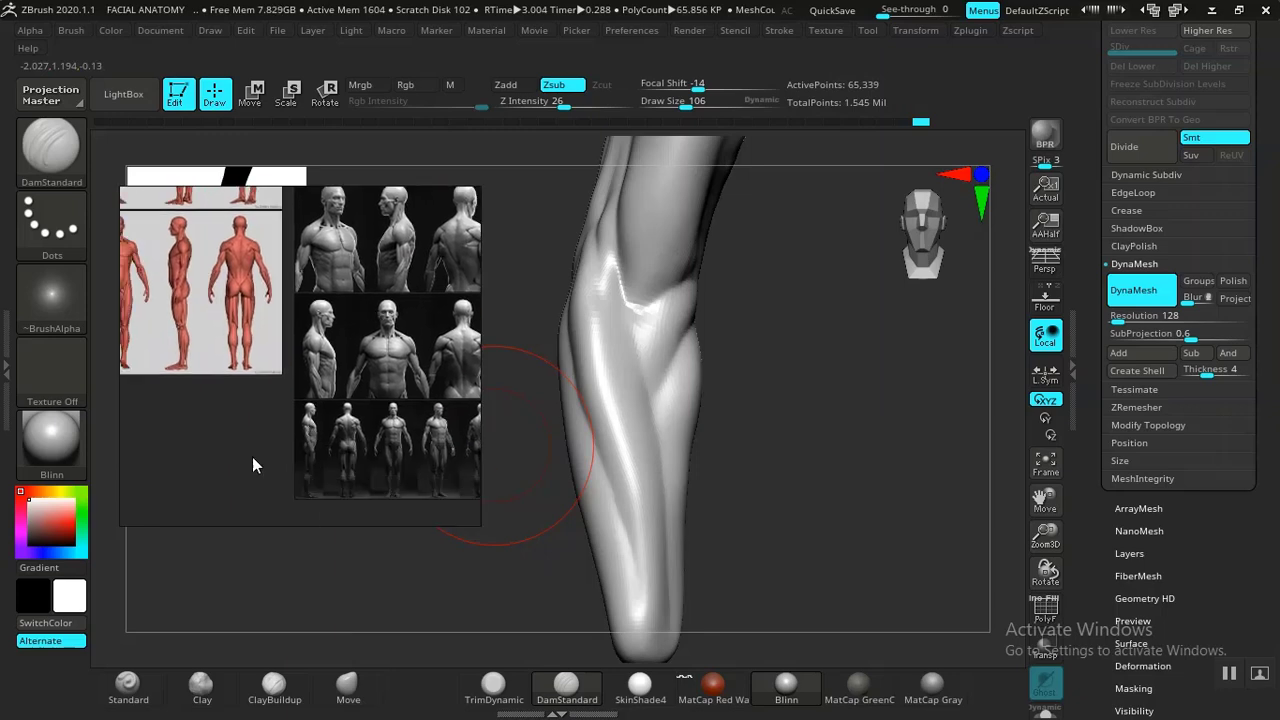
middle_drag(357, 356, 333, 421)
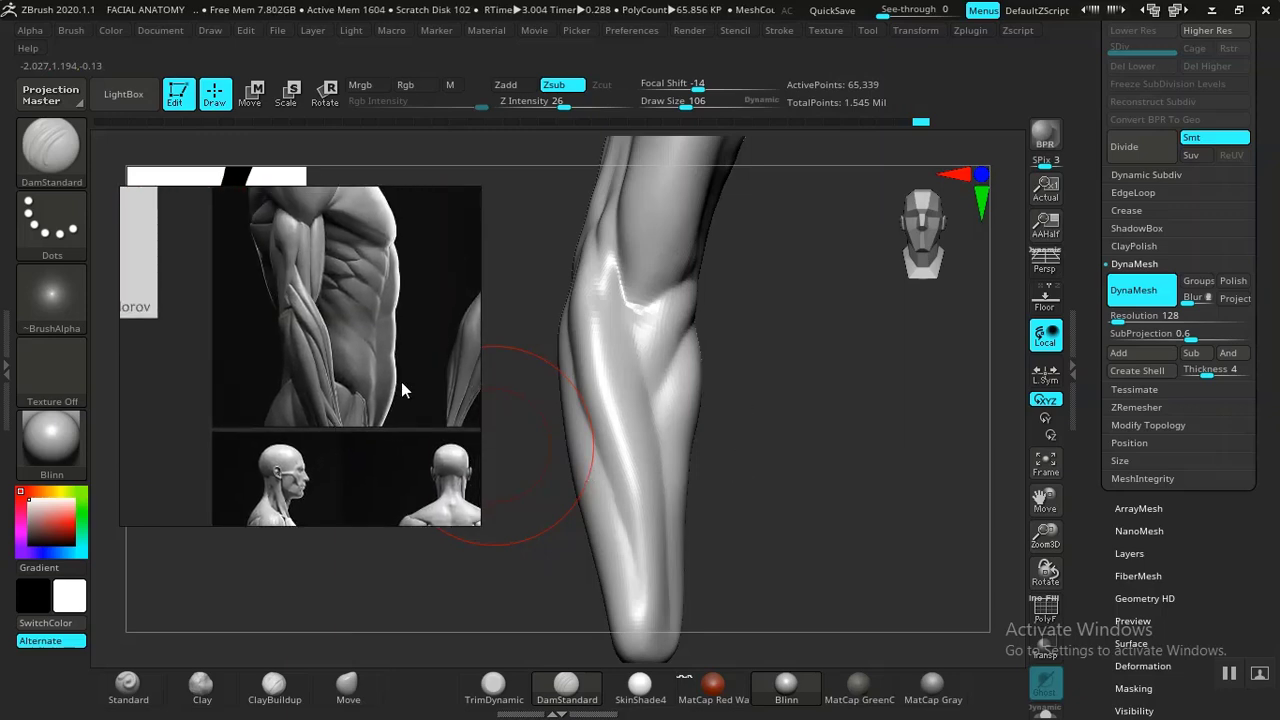
Carve the contours around the back of the elbow and the start of the outer forearm muscle with DamStandard.
drag(827, 391, 667, 371)
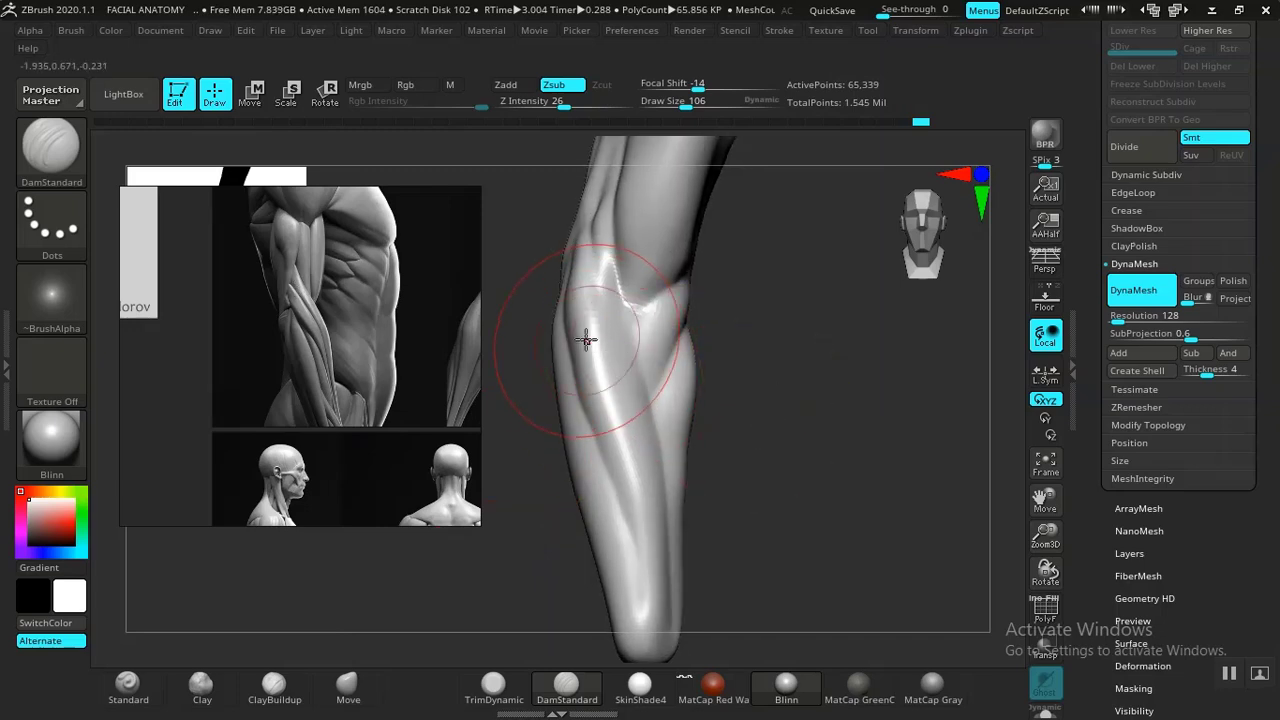
mouse_move(780, 402)
mouse_down()
mouse_move(777, 383)
mouse_move(783, 429)
mouse_move(808, 437)
mouse_move(777, 409)
mouse_move(674, 409)
mouse_up()
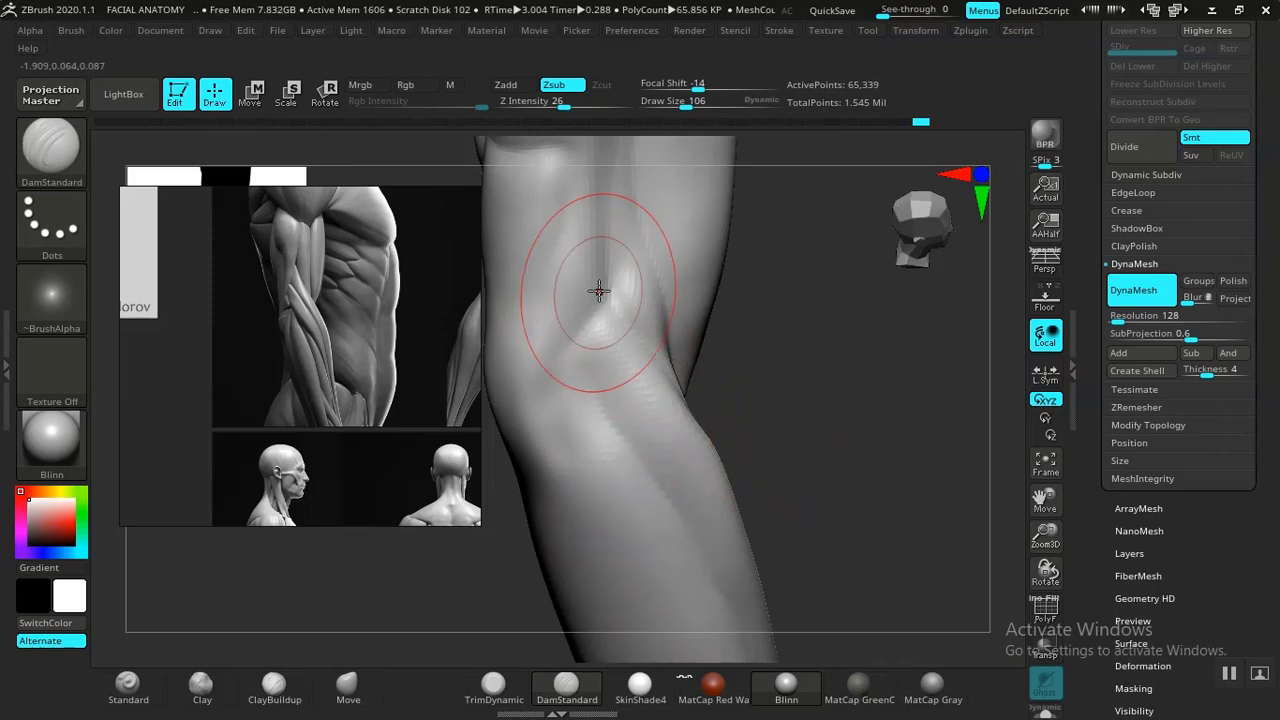
drag(598, 291, 588, 316)
drag(586, 383, 612, 425)
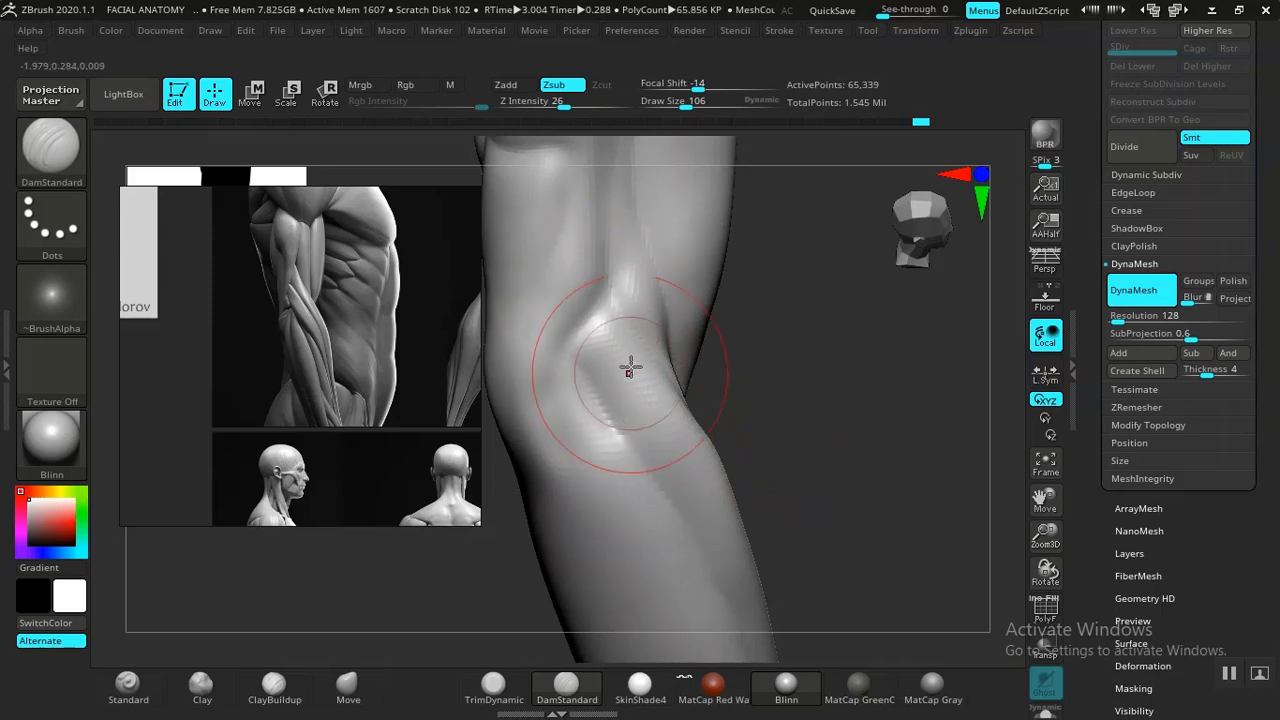
drag(595, 314, 615, 420)
mouse_move(837, 491)
mouse_down()
mouse_move(774, 466)
mouse_move(780, 417)
mouse_move(809, 467)
mouse_move(811, 437)
mouse_move(731, 403)
mouse_move(778, 428)
mouse_up()
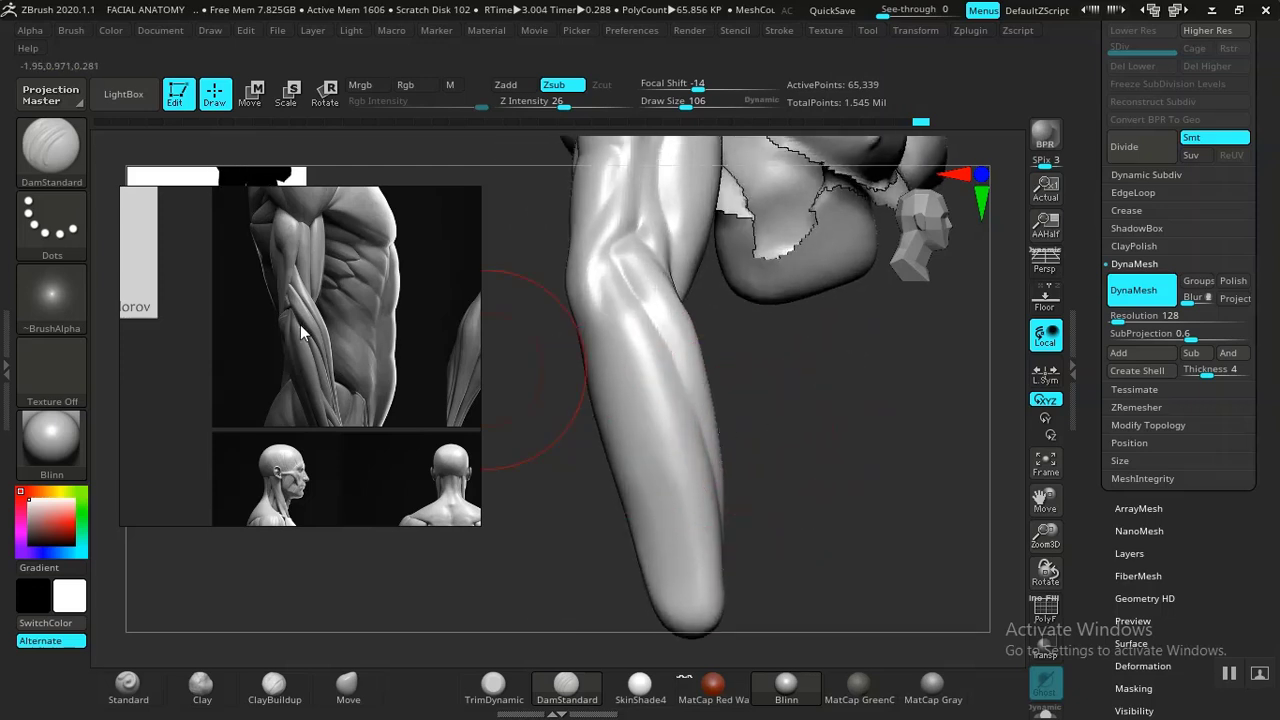
Carve long grooves between the outer forearm muscles from the elbow toward the wrist with DamStandard, following the écorché side view.
mouse_move(339, 372)
middle_down()
mouse_move(334, 272)
mouse_move(274, 371)
mouse_move(334, 352)
mouse_move(322, 366)
middle_up()
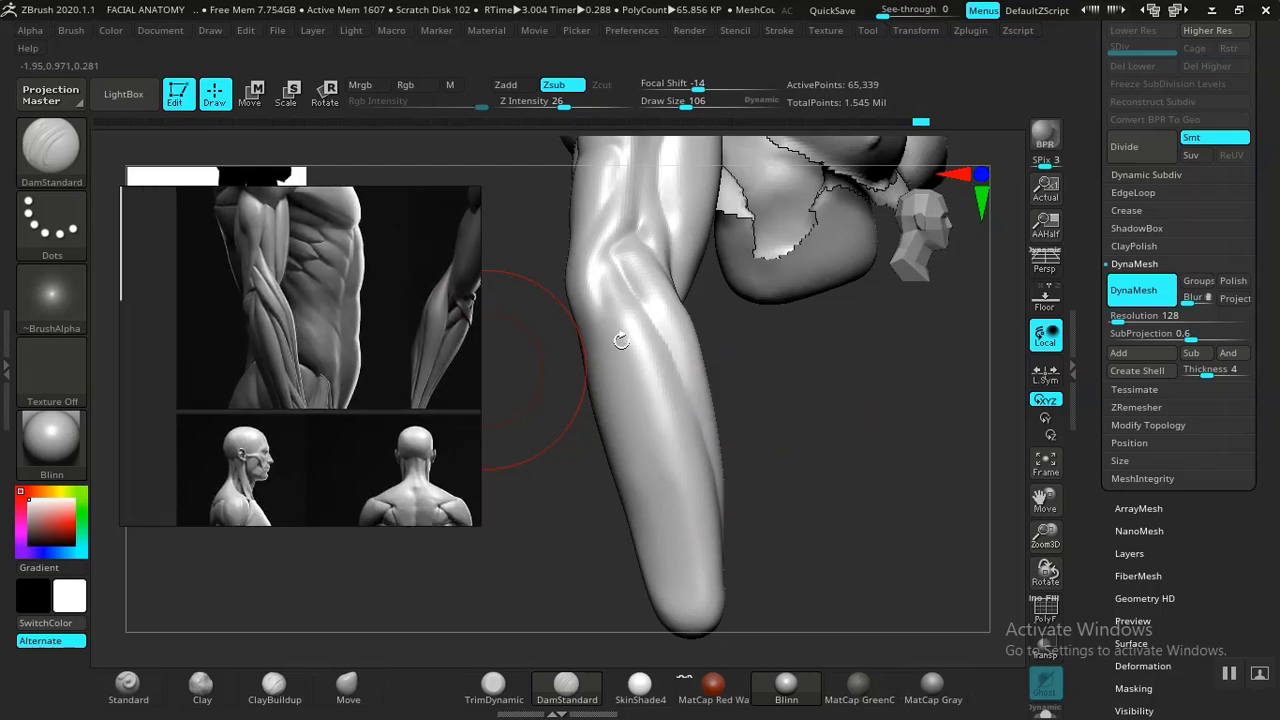
mouse_move(806, 368)
mouse_down()
mouse_move(843, 377)
mouse_move(804, 397)
mouse_move(844, 406)
mouse_move(800, 380)
mouse_up()
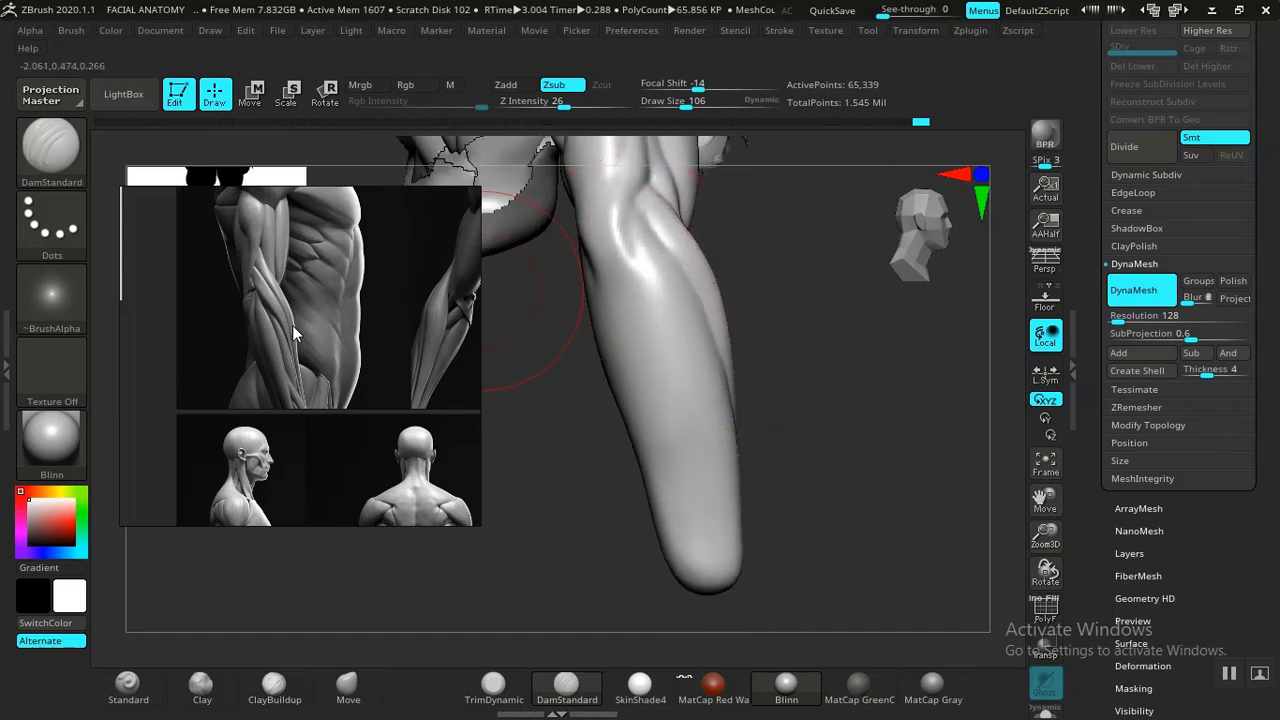
drag(793, 286, 772, 322)
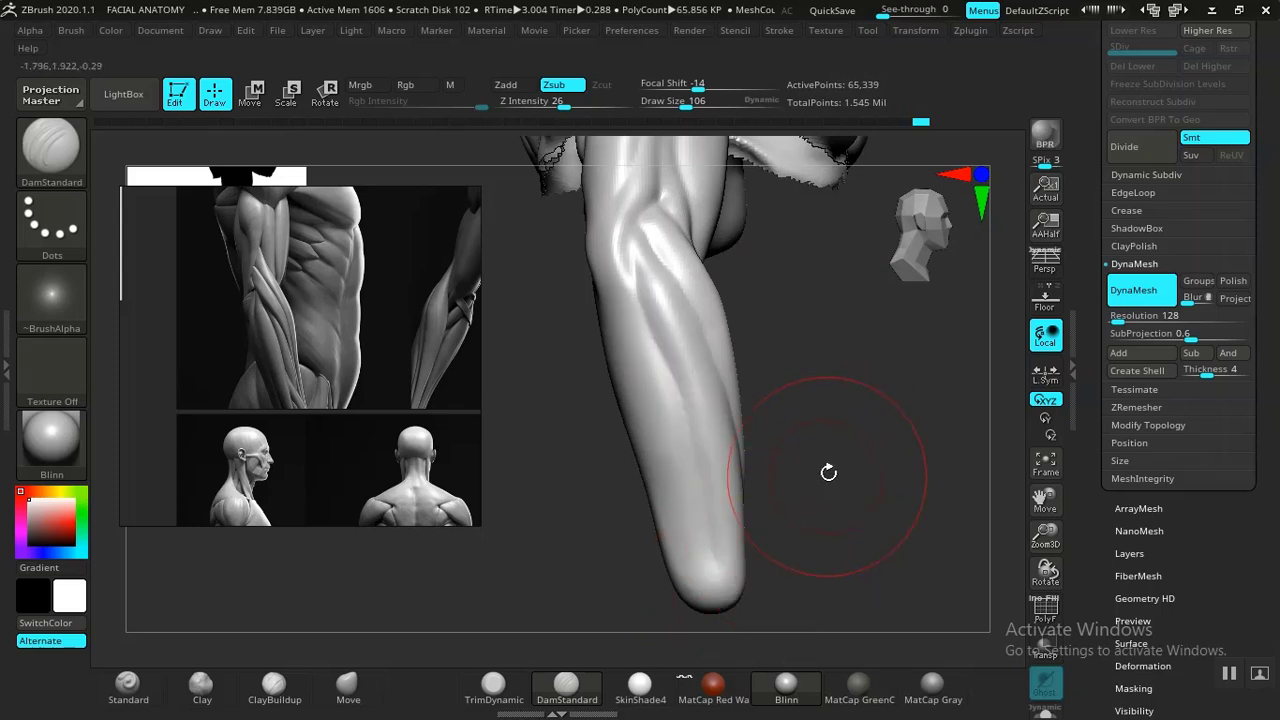
drag(828, 472, 673, 418)
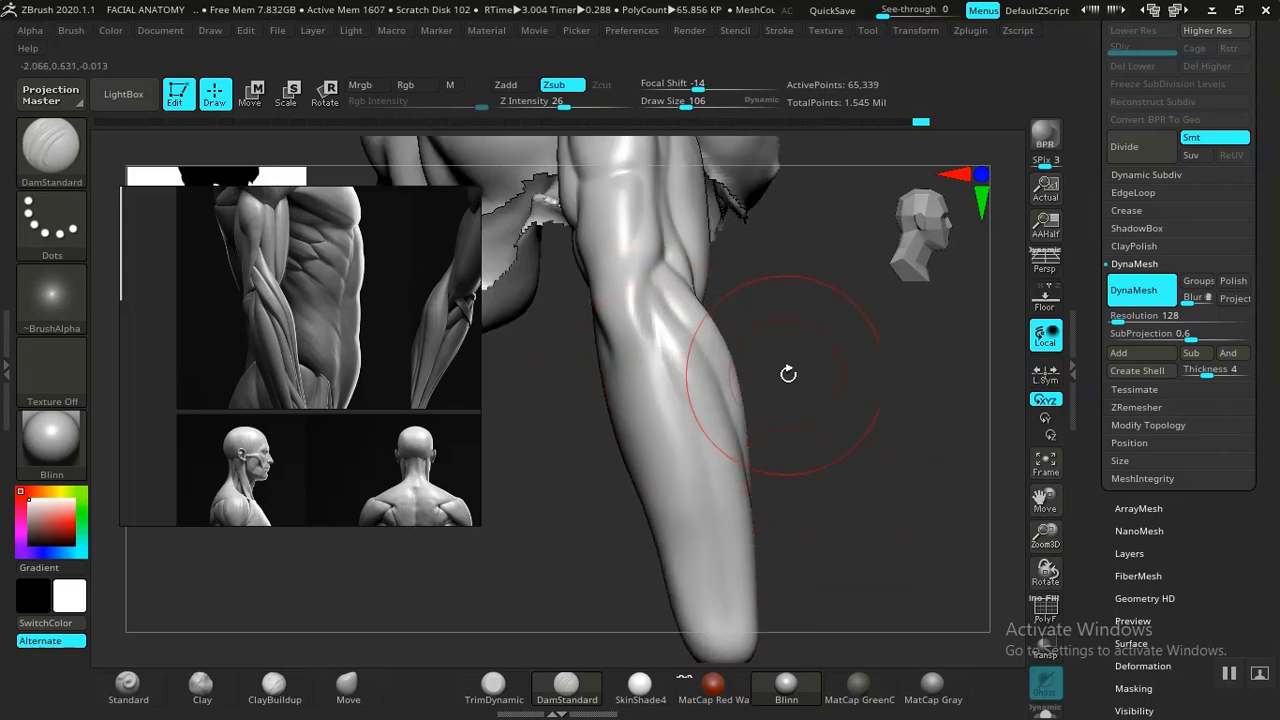
Browse the reference board for the red muscle figures and examine the back view of the elbow and forearm muscles.
mouse_move(788, 373)
mouse_down()
mouse_move(635, 355)
mouse_move(766, 364)
mouse_move(813, 428)
mouse_move(757, 466)
mouse_move(860, 469)
mouse_move(840, 410)
mouse_move(871, 420)
mouse_move(837, 394)
mouse_move(433, 366)
mouse_up()
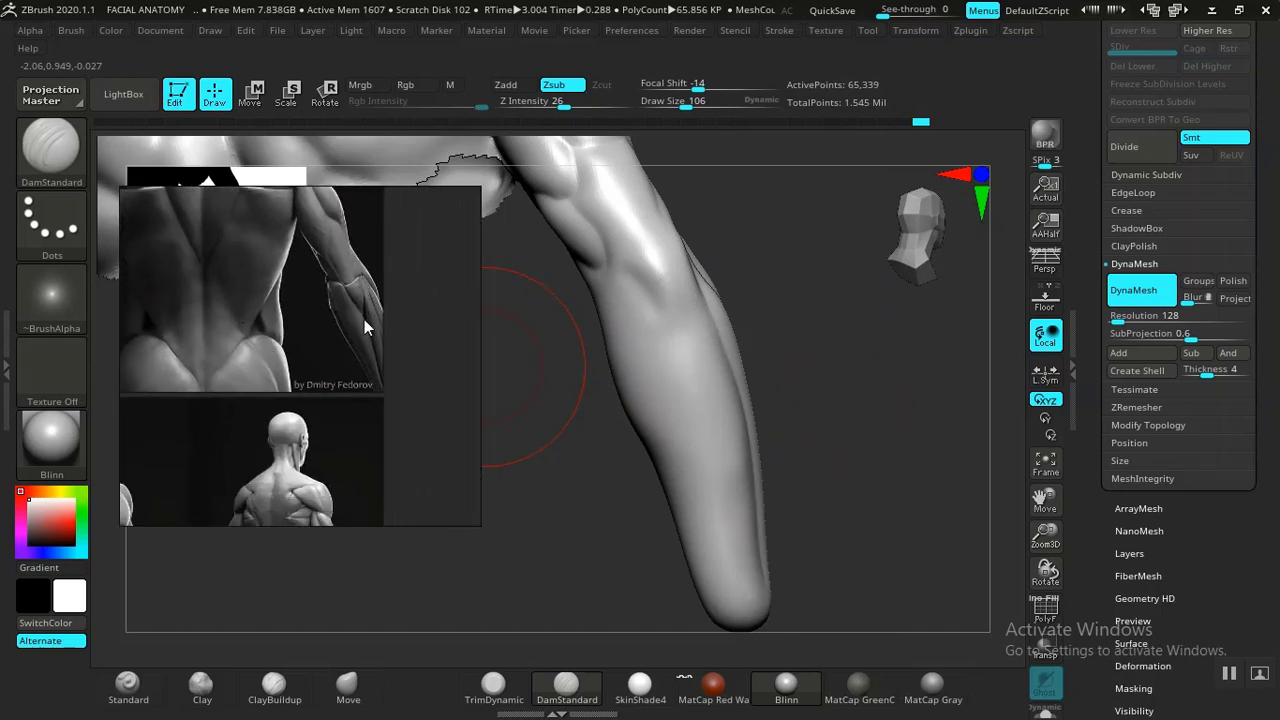
drag(890, 388, 486, 362)
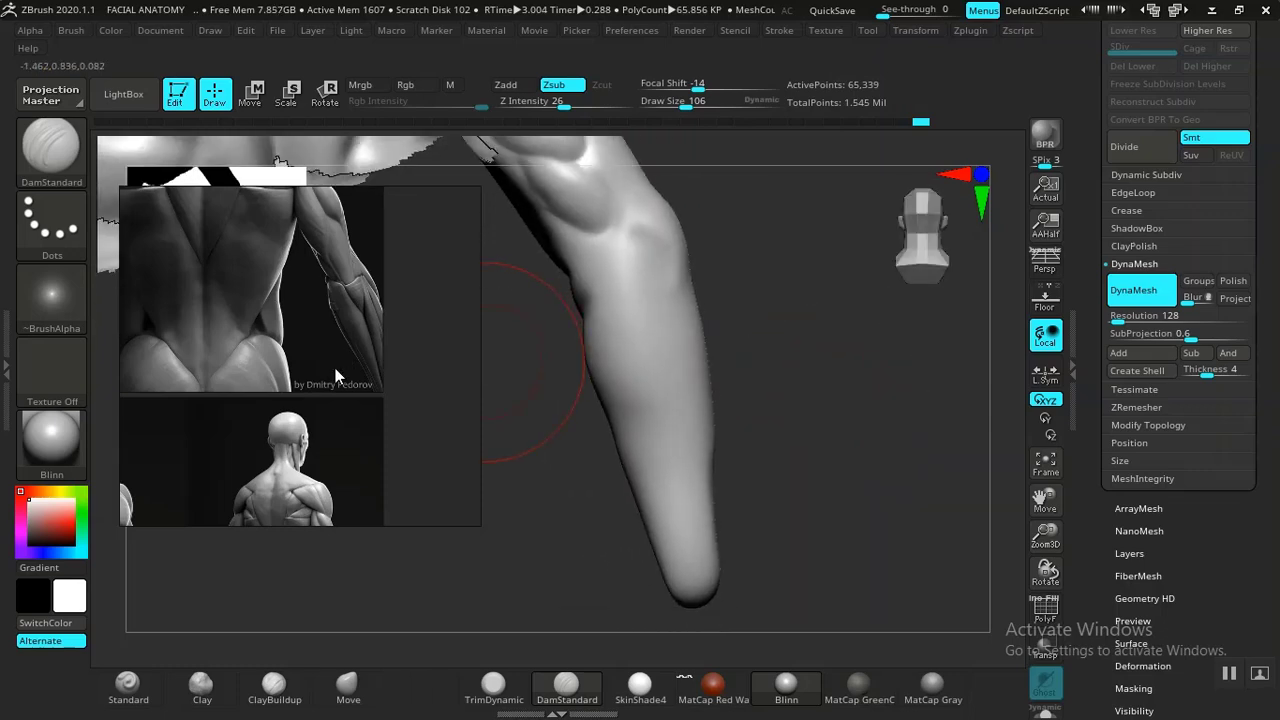
scroll(341, 393, down, 5)
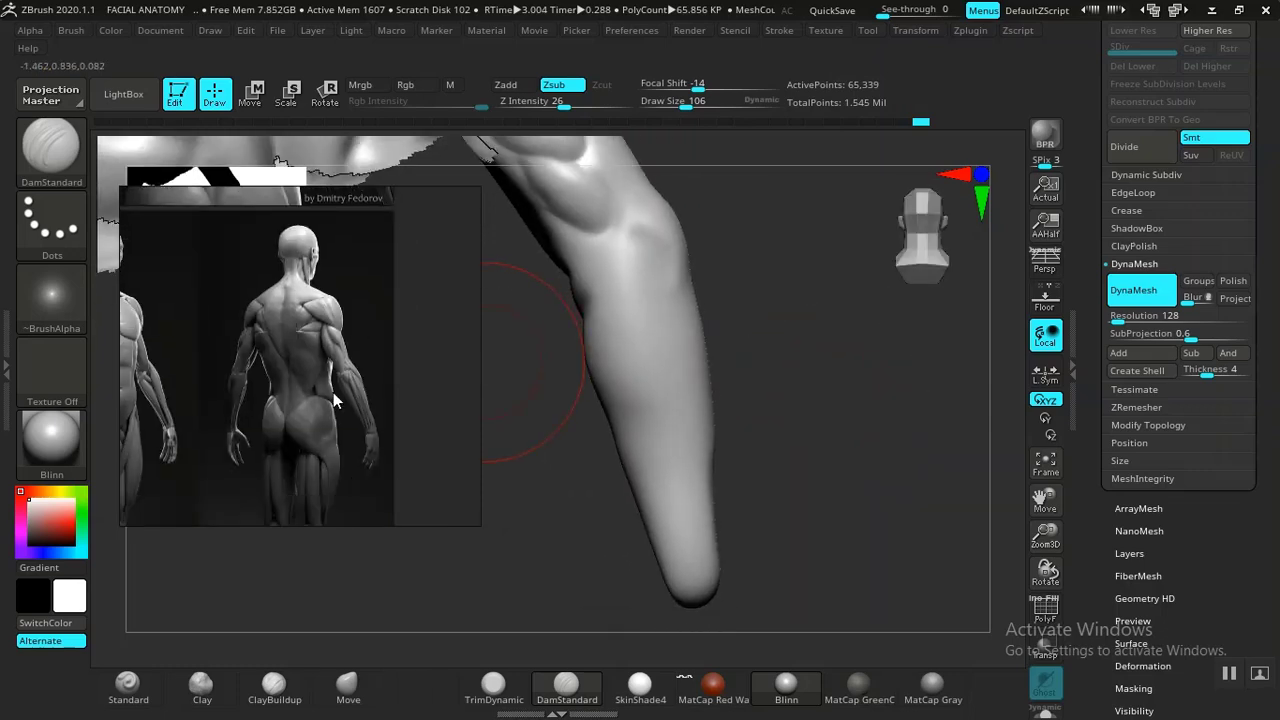
scroll(333, 392, up, 4)
scroll(333, 392, down, 10)
middle_drag(337, 389, 144, 412)
scroll(352, 346, up, 5)
middle_drag(352, 346, 182, 431)
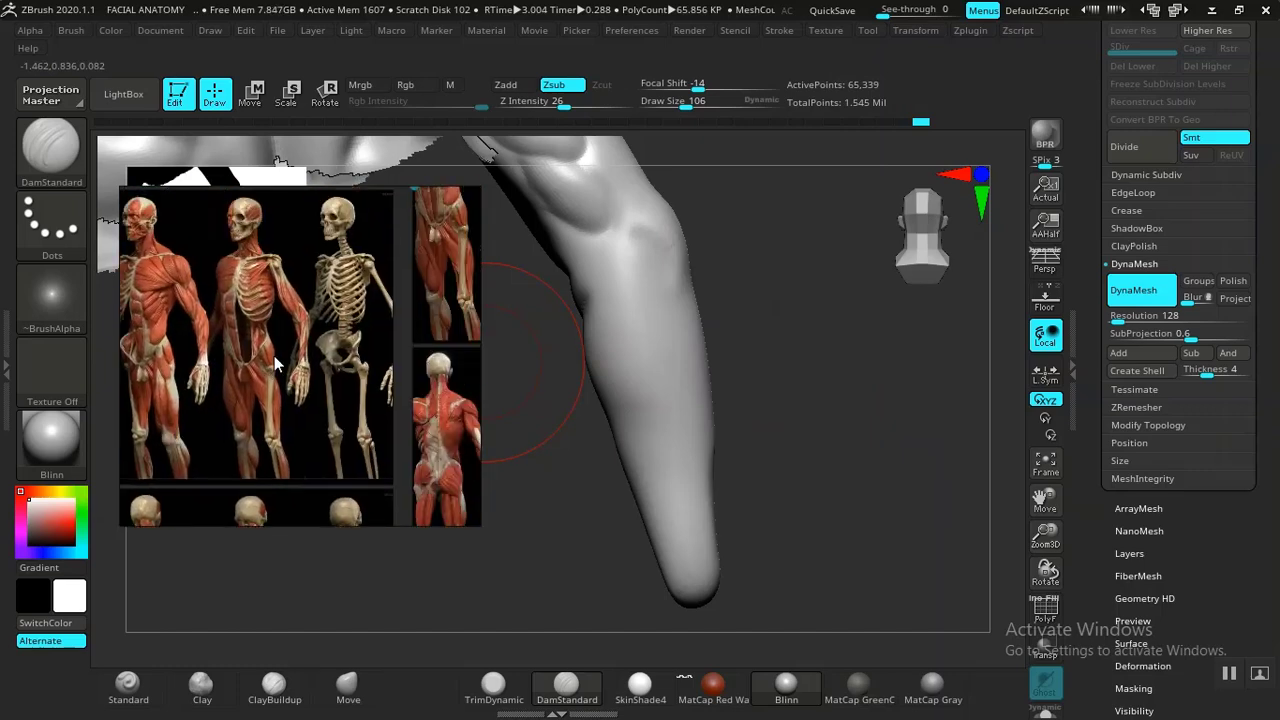
scroll(278, 365, up, 2)
scroll(280, 362, down, 6)
scroll(340, 340, up, 4)
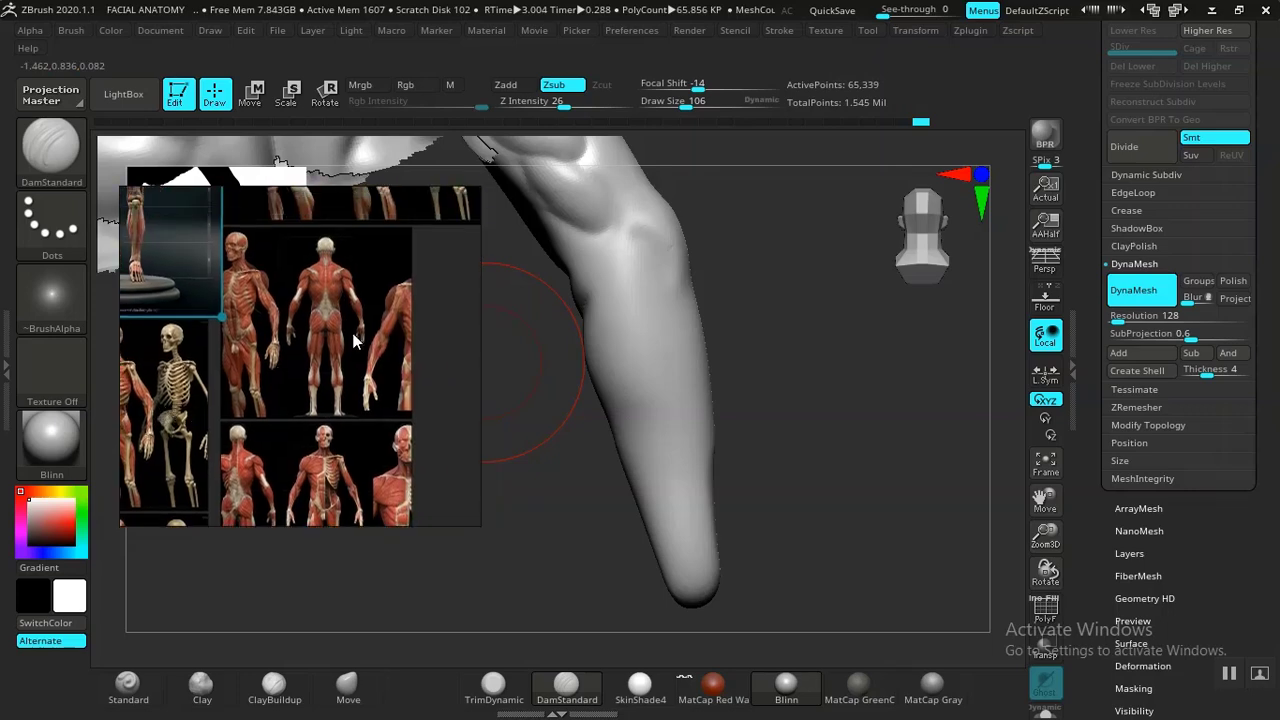
middle_drag(313, 323, 445, 399)
middle_drag(333, 292, 346, 432)
middle_drag(176, 311, 300, 330)
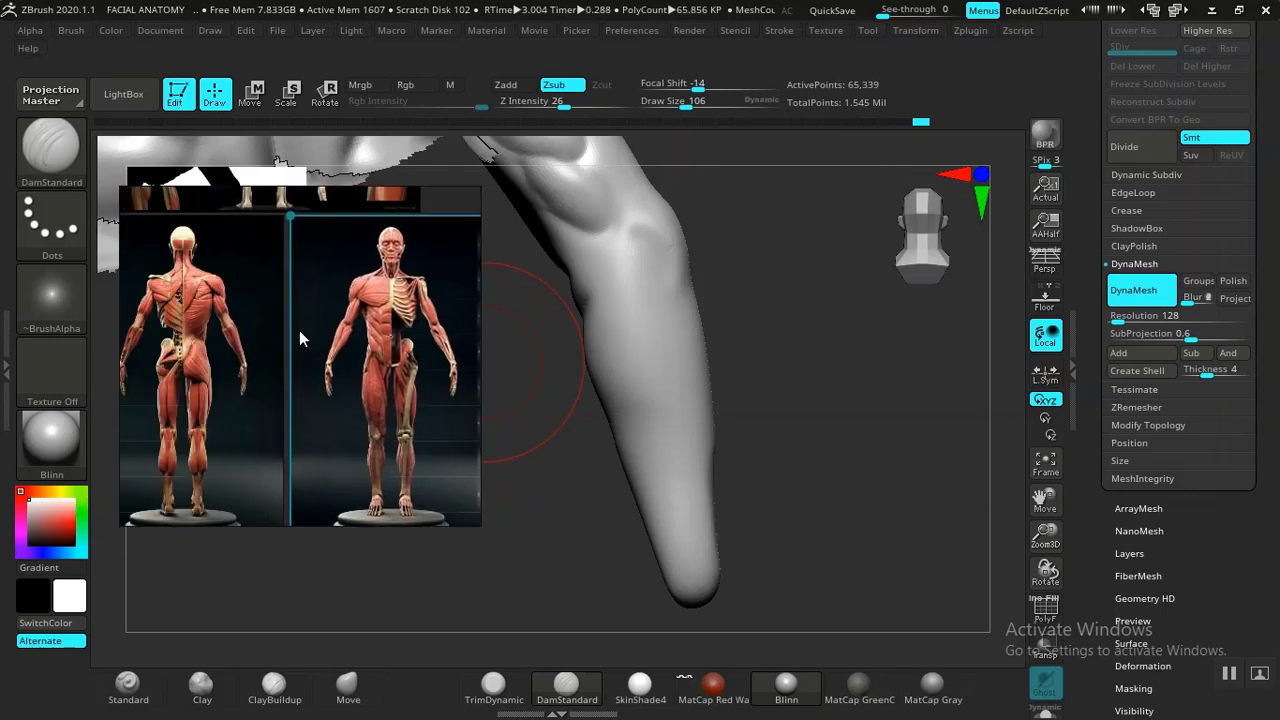
scroll(299, 338, up, 6)
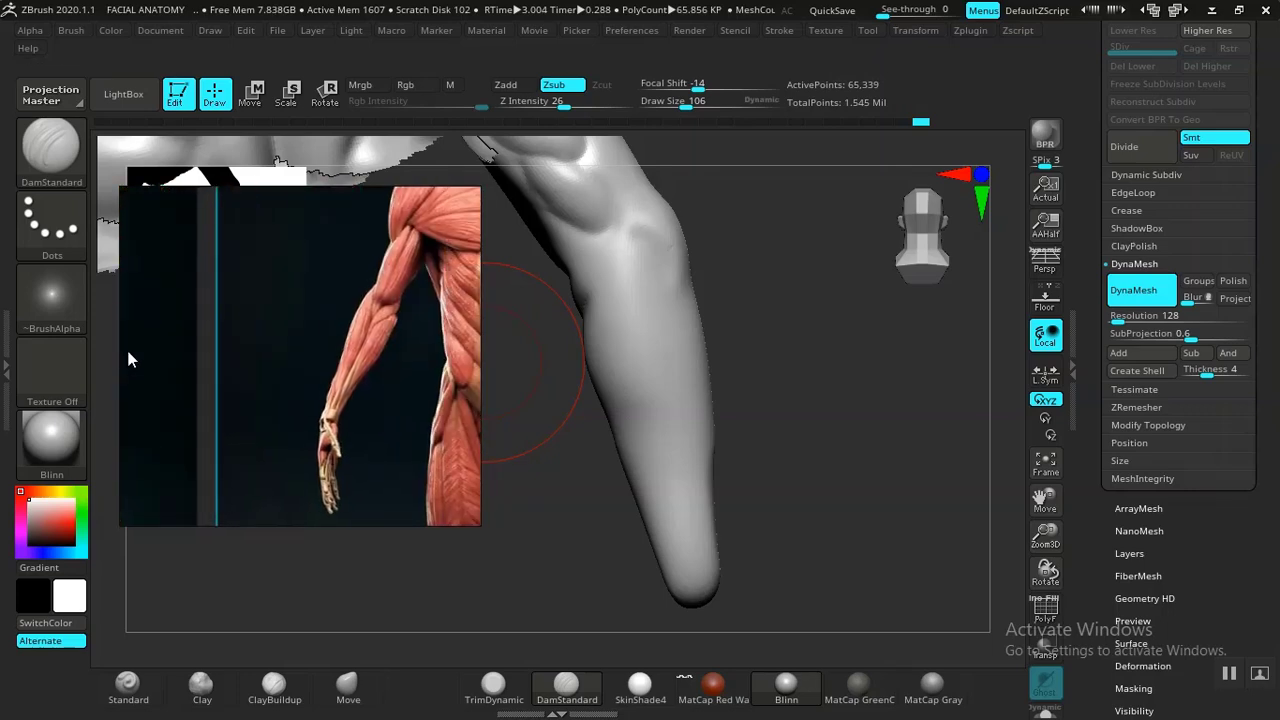
mouse_move(127, 351)
middle_down()
mouse_move(115, 352)
mouse_move(289, 333)
mouse_move(140, 342)
middle_up()
middle_drag(317, 340, 460, 318)
middle_drag(232, 316, 271, 317)
scroll(278, 335, up, 3)
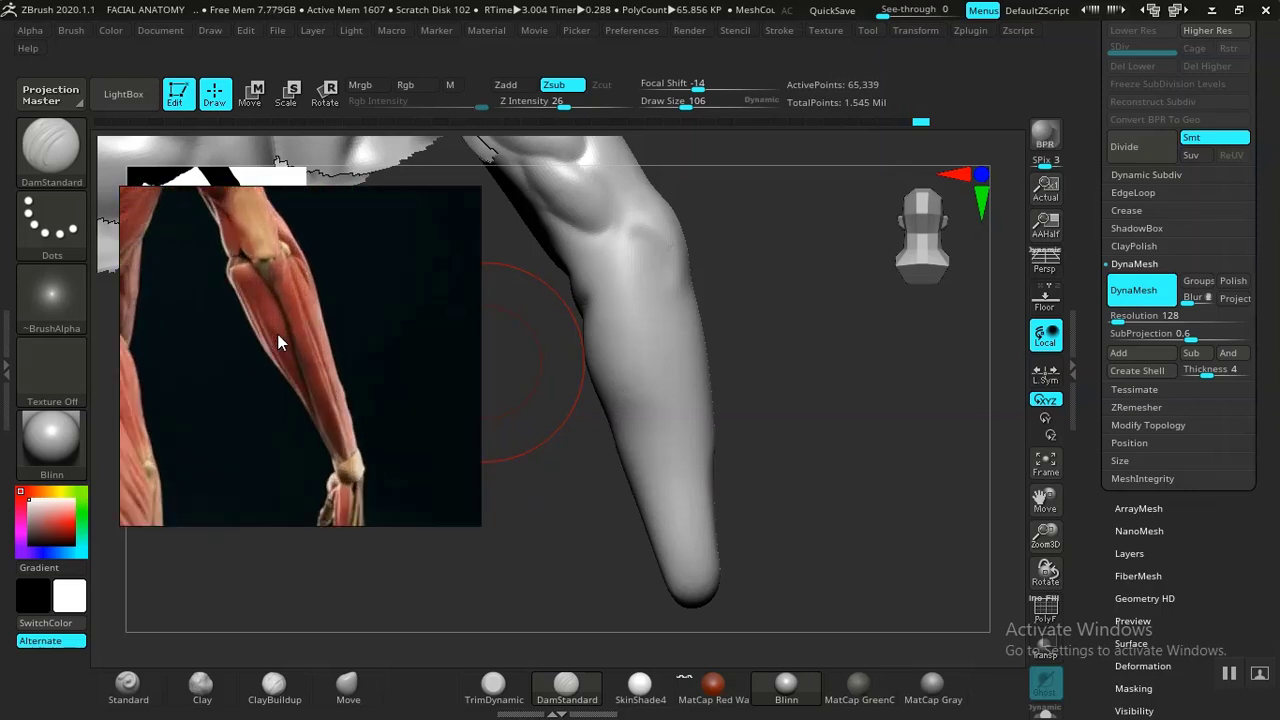
Carve the groove from the elbow down the back of the forearm with DamStandard, following the red muscle reference.
drag(767, 345, 734, 366)
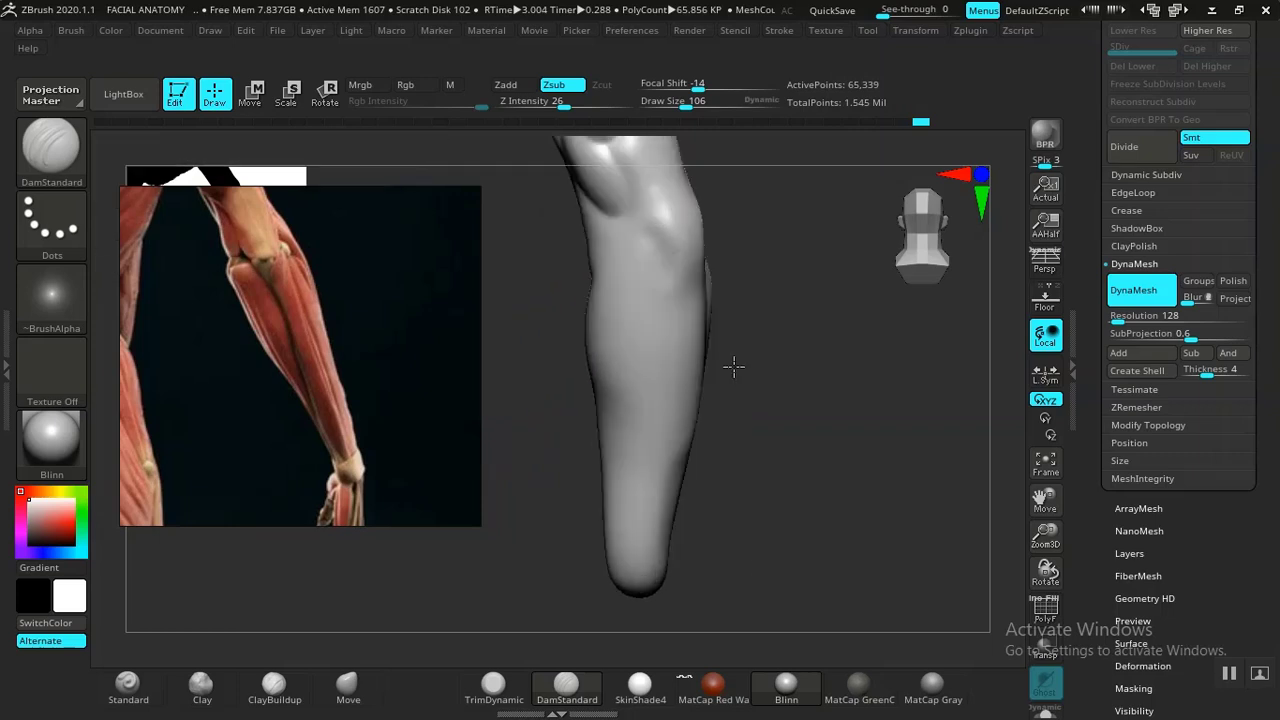
mouse_move(814, 491)
mouse_down()
mouse_move(794, 455)
mouse_move(814, 449)
mouse_move(784, 422)
mouse_move(851, 431)
mouse_move(863, 454)
mouse_move(857, 414)
mouse_move(748, 383)
mouse_up()
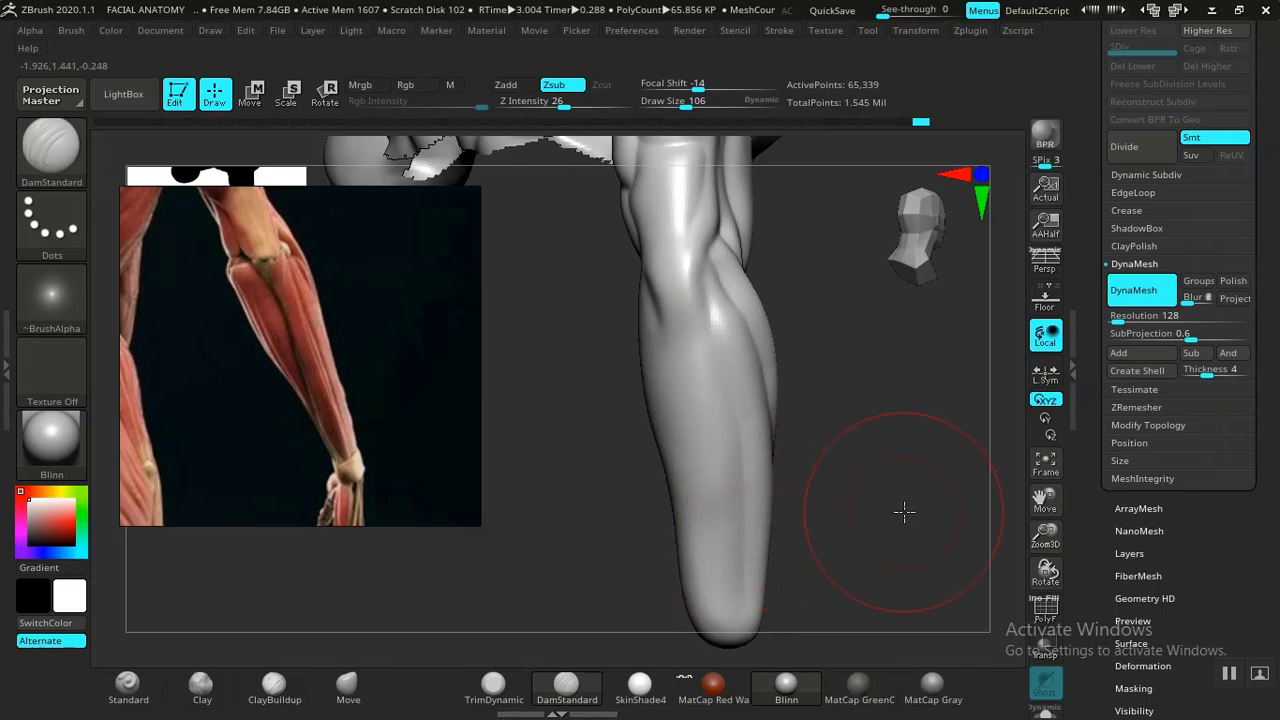
drag(903, 511, 565, 396)
drag(990, 435, 727, 345)
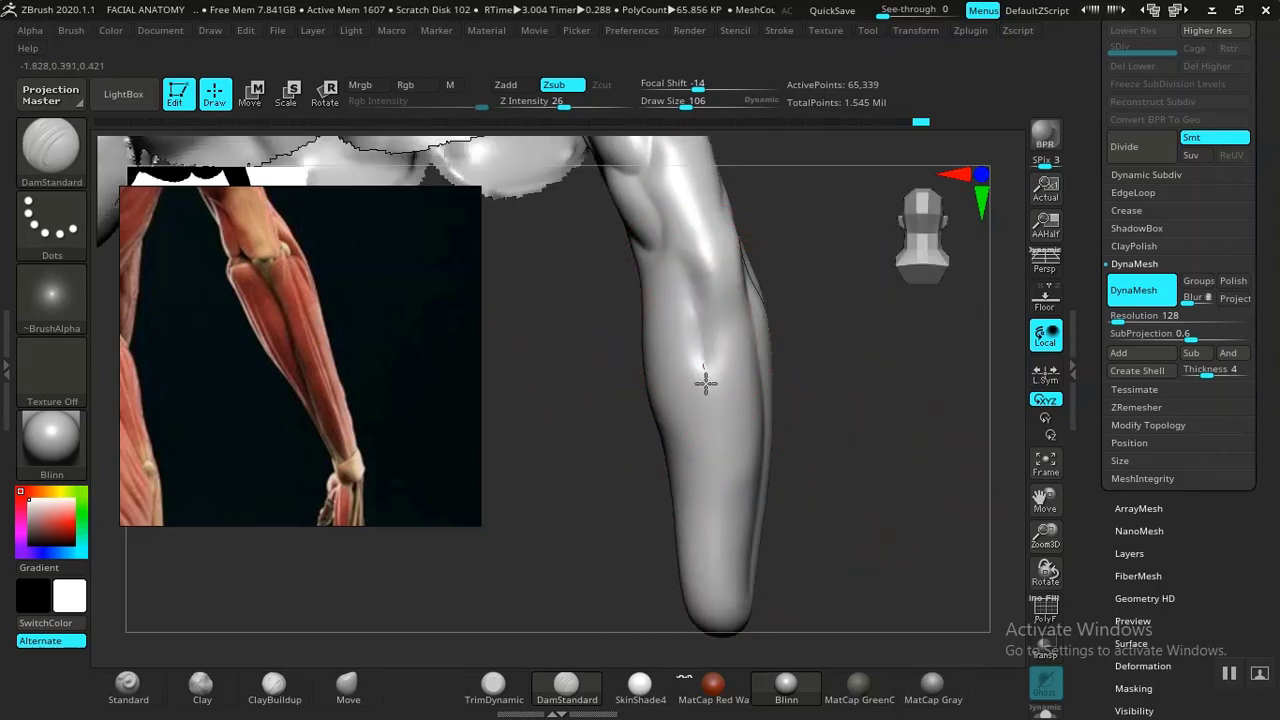
mouse_move(668, 542)
mouse_down()
mouse_move(949, 500)
mouse_move(677, 521)
mouse_up()
mouse_move(832, 521)
mouse_down()
mouse_move(857, 509)
mouse_move(780, 449)
mouse_move(829, 509)
mouse_move(831, 548)
mouse_move(794, 514)
mouse_move(789, 557)
mouse_move(829, 514)
mouse_move(800, 507)
mouse_move(840, 524)
mouse_up()
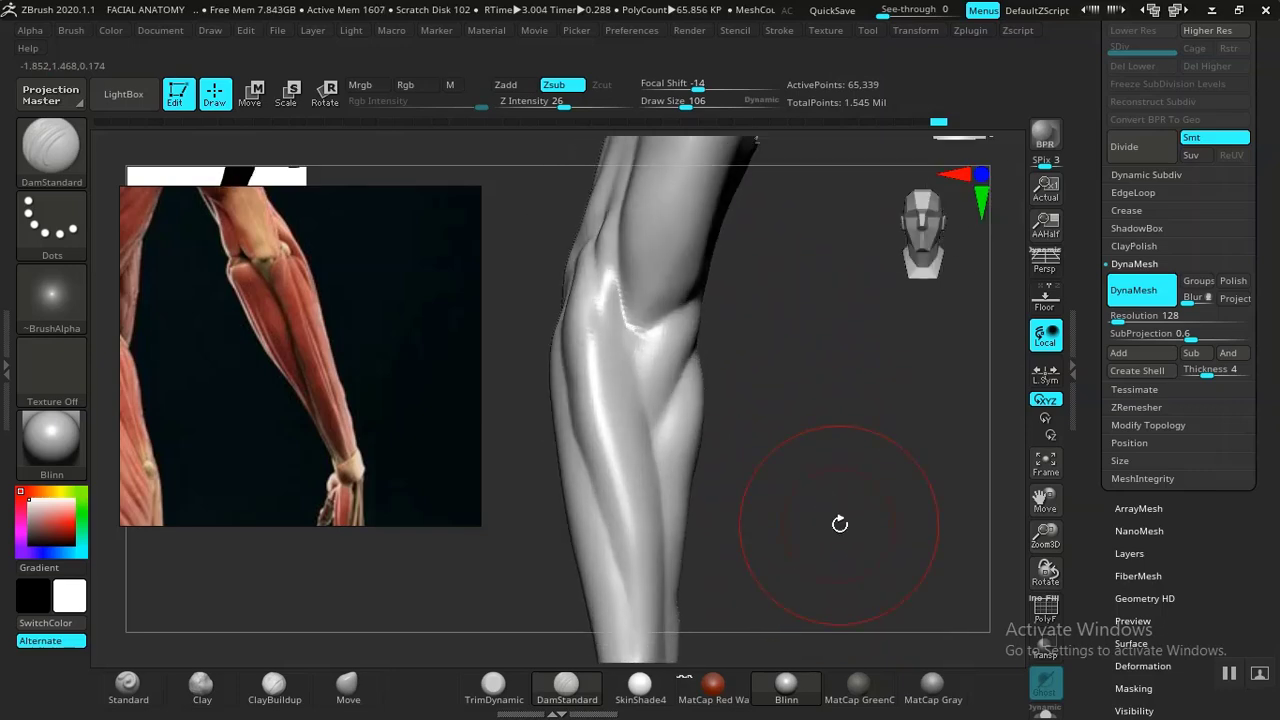
Rework the inner elbow crease and the tops of the forearm muscles with the Standard brush, and smooth the strokes.
drag(753, 464, 756, 525)
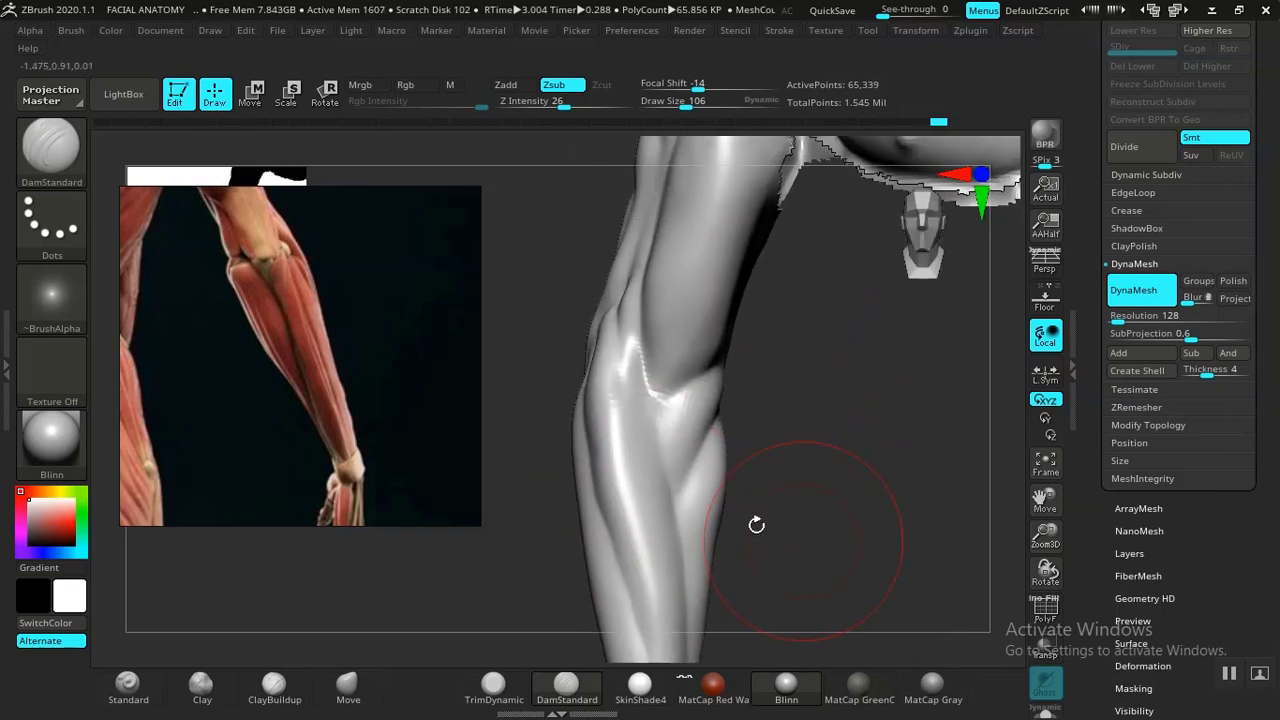
click(207, 690)
click(128, 686)
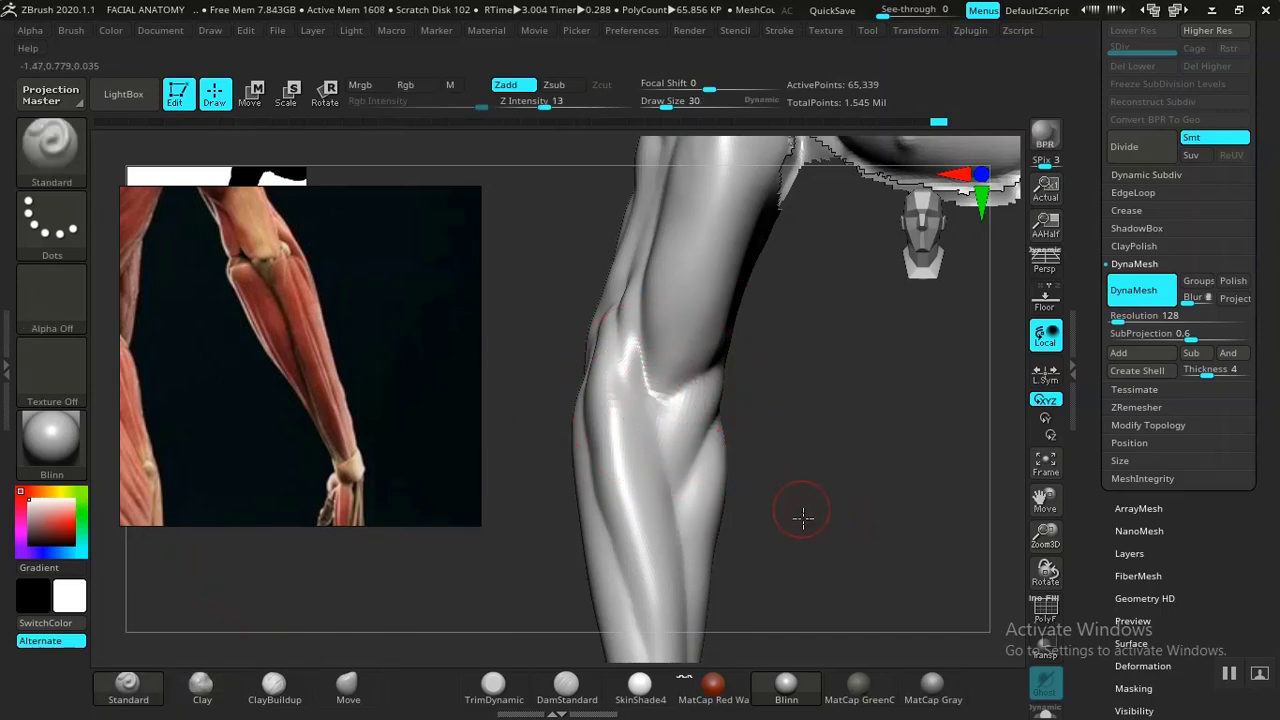
mouse_move(803, 516)
alt+mouse_down()
mouse_move(843, 486)
mouse_move(637, 401)
alt+mouse_up()
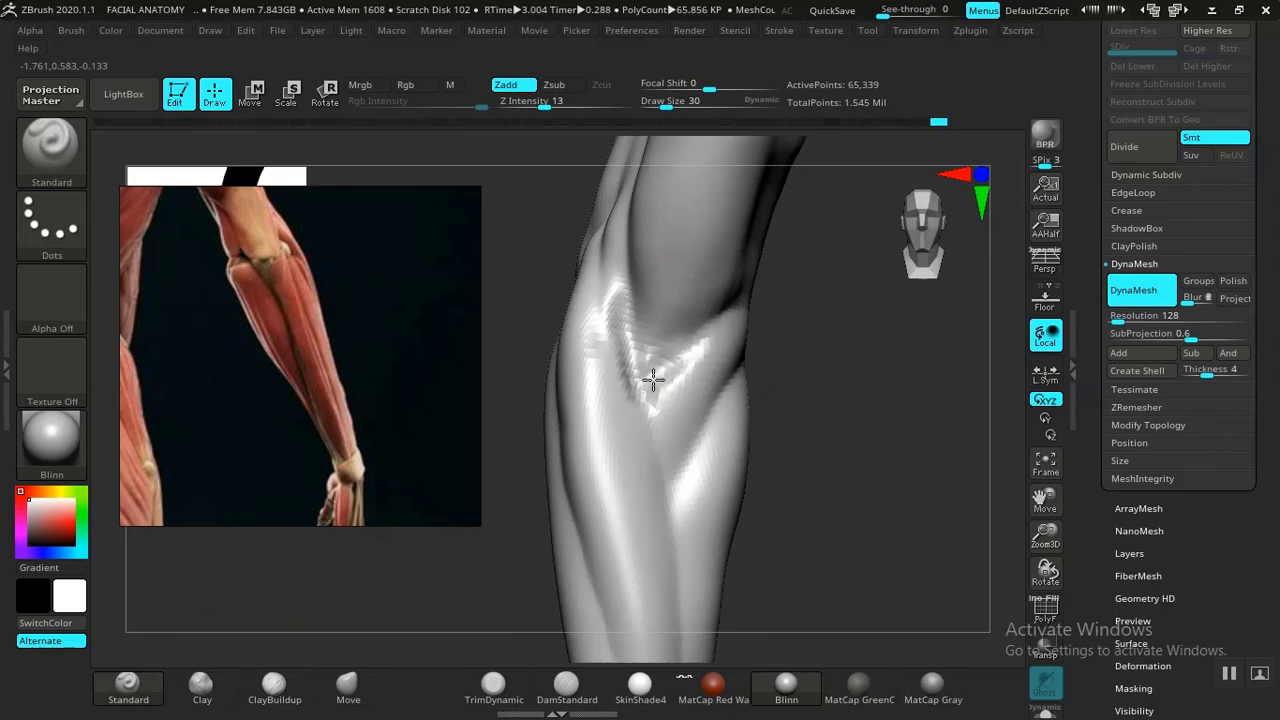
key(shift)
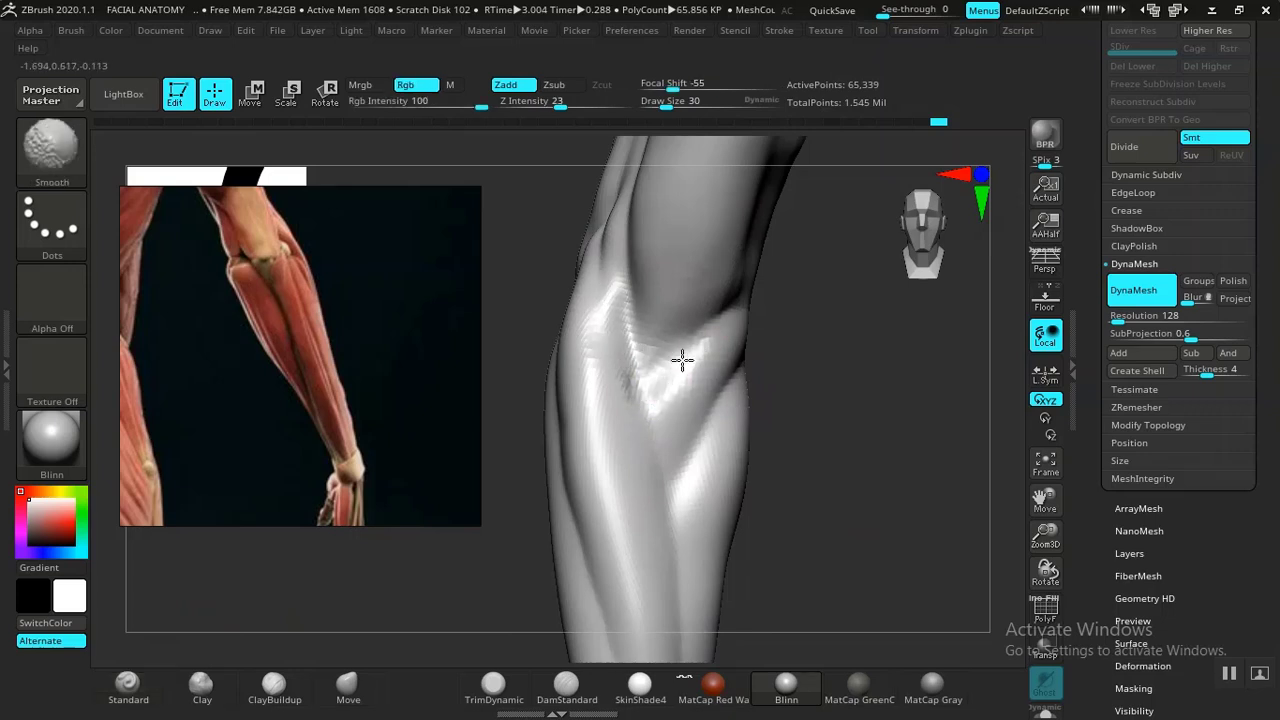
shift+drag(603, 314, 722, 482)
Smooth the forearm muscle surfaces on all sides from elbow to wrist with a brush size of 98.
mouse_move(917, 543)
alt+mouse_down()
mouse_move(774, 517)
mouse_move(831, 486)
mouse_move(858, 491)
mouse_move(814, 480)
mouse_move(689, 503)
mouse_move(848, 507)
mouse_move(806, 480)
mouse_move(880, 503)
mouse_move(851, 509)
mouse_move(869, 518)
mouse_move(851, 523)
mouse_move(811, 514)
mouse_move(823, 523)
mouse_move(688, 478)
mouse_move(817, 483)
mouse_move(817, 549)
mouse_move(654, 486)
alt+mouse_up()
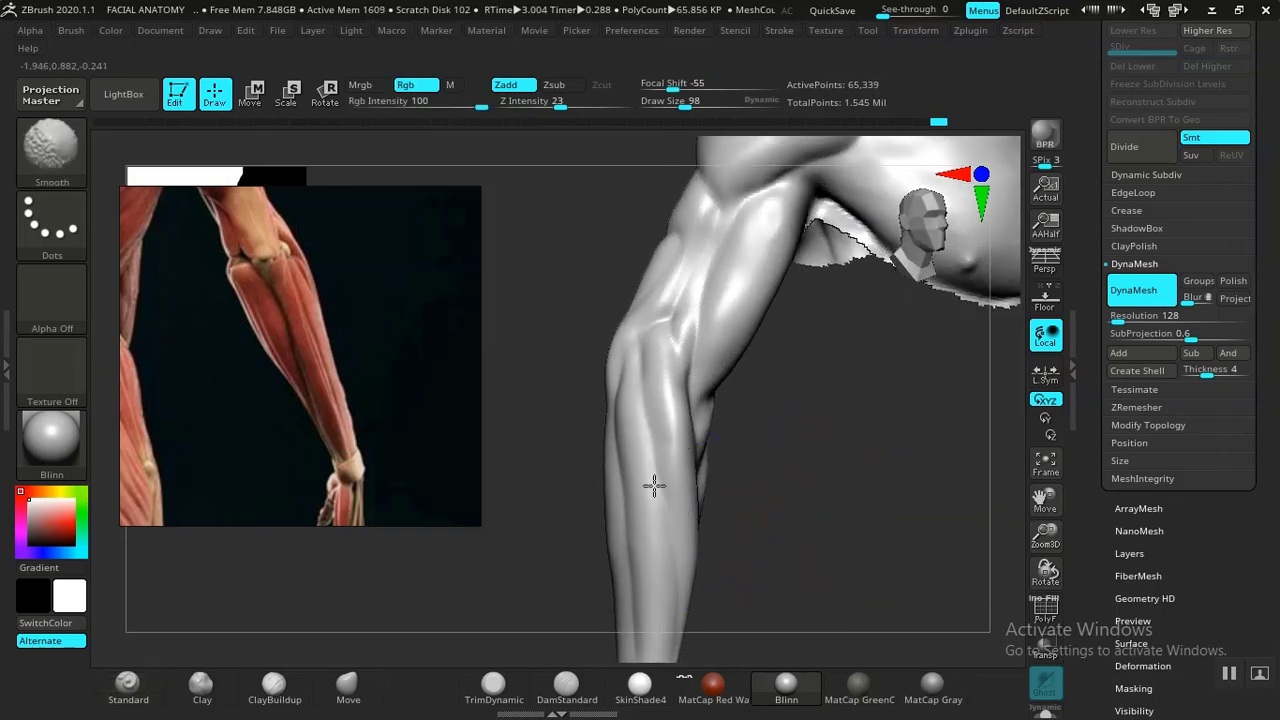
drag(786, 553, 692, 515)
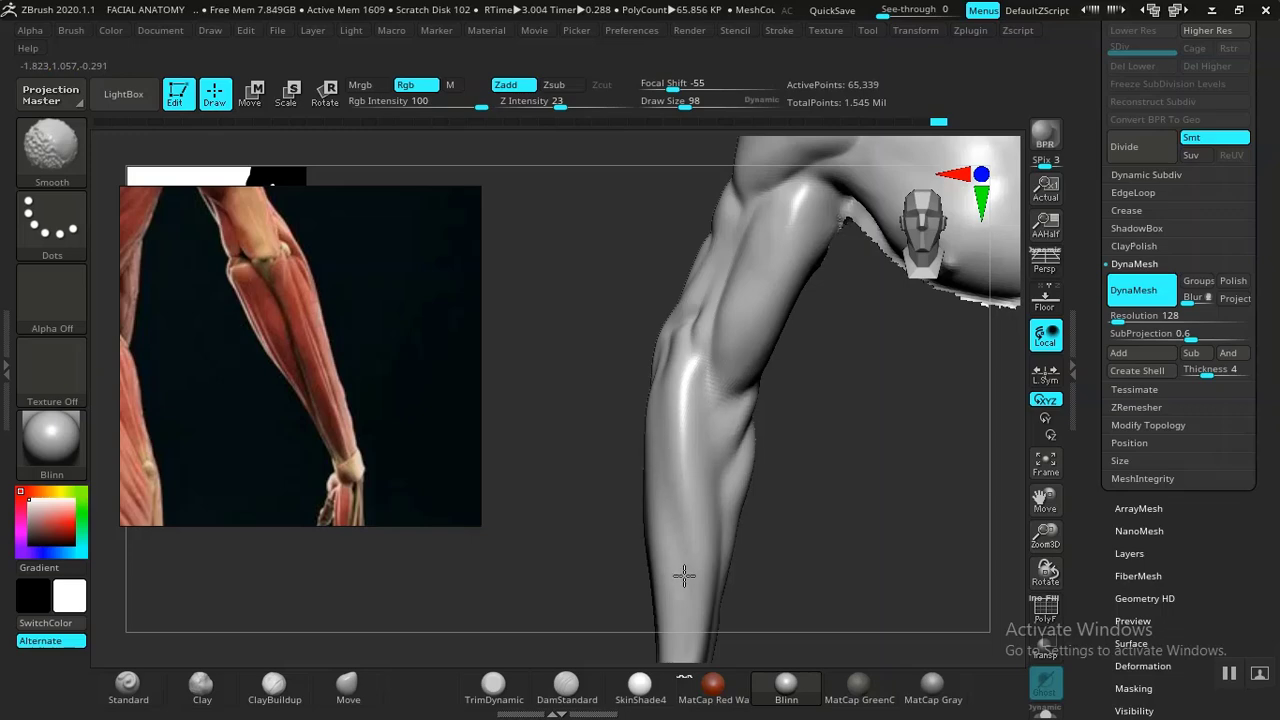
mouse_move(807, 521)
mouse_down()
mouse_move(877, 509)
mouse_move(679, 396)
mouse_up()
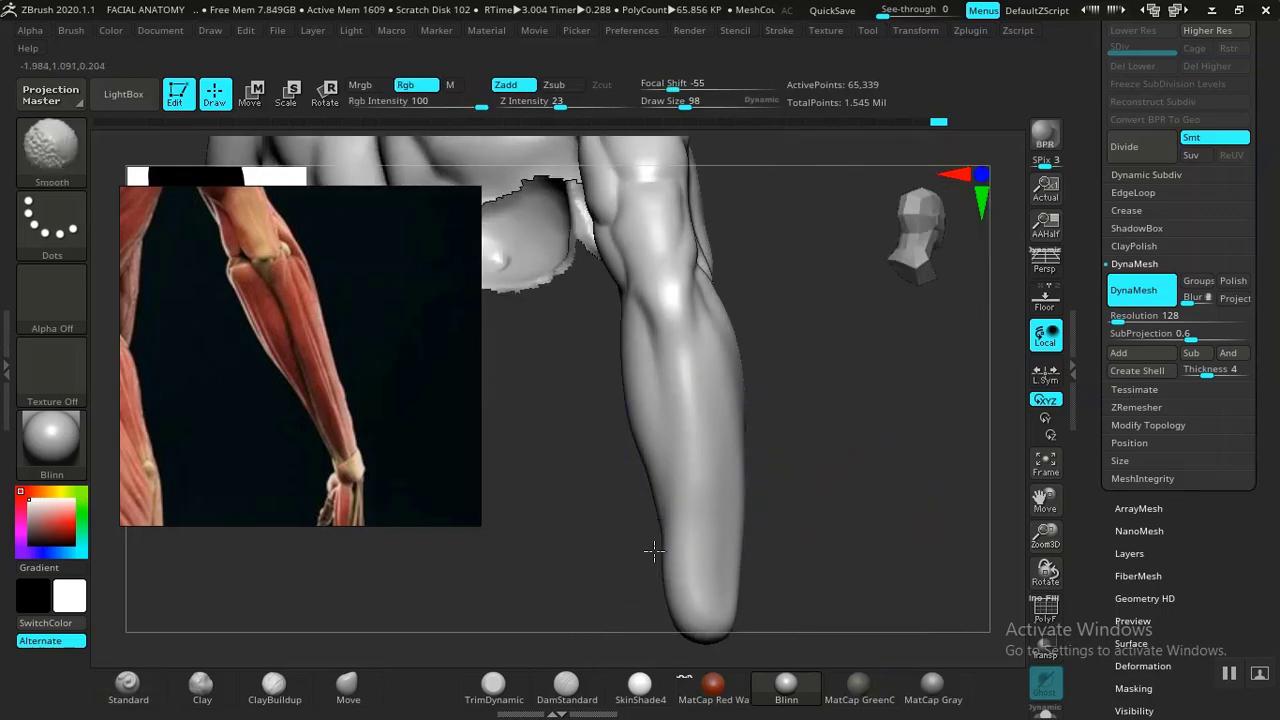
drag(852, 482, 770, 484)
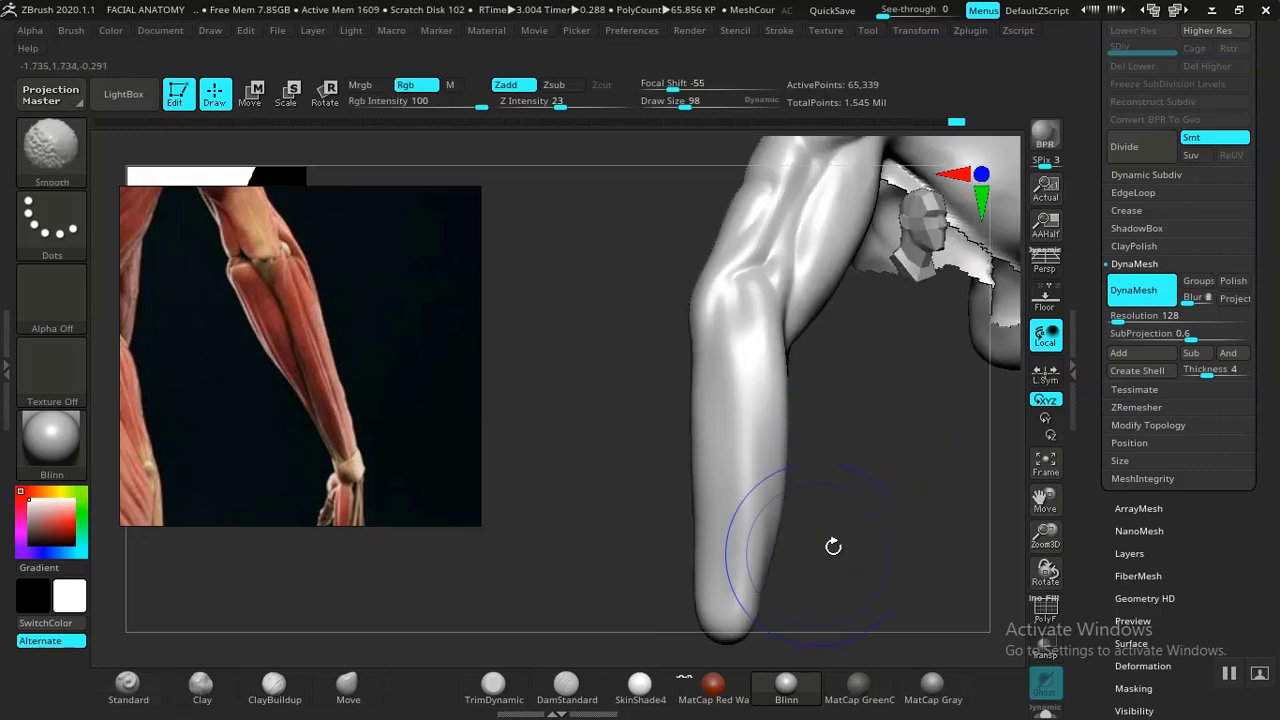
mouse_move(833, 547)
mouse_down()
mouse_move(884, 502)
mouse_move(845, 539)
mouse_move(725, 570)
mouse_up()
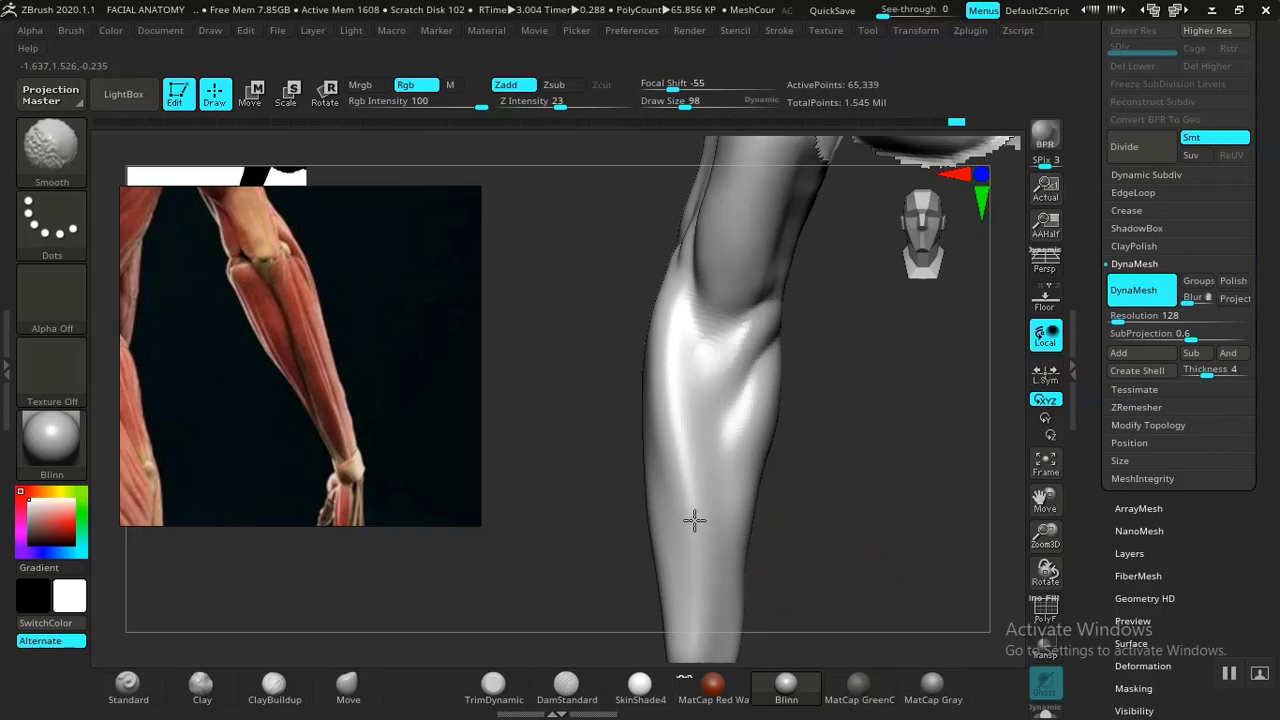
mouse_move(808, 563)
mouse_down()
mouse_move(766, 540)
mouse_move(780, 509)
mouse_move(847, 484)
mouse_move(751, 517)
mouse_move(717, 547)
mouse_up()
Build up the outer forearm muscle from the elbow toward the wrist with long ClayBuildup strokes.
click(276, 690)
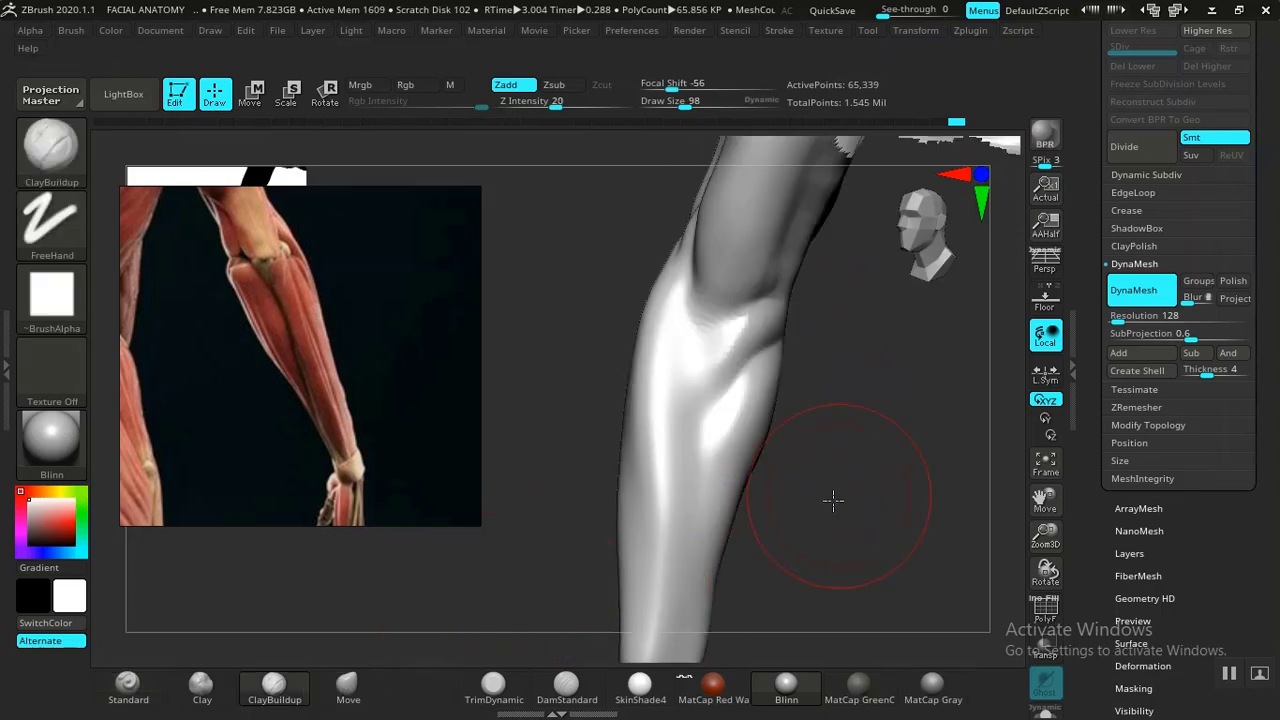
mouse_move(831, 500)
mouse_down()
mouse_move(820, 557)
mouse_move(800, 548)
mouse_up()
mouse_move(761, 450)
mouse_down()
mouse_move(823, 403)
mouse_move(589, 291)
mouse_up()
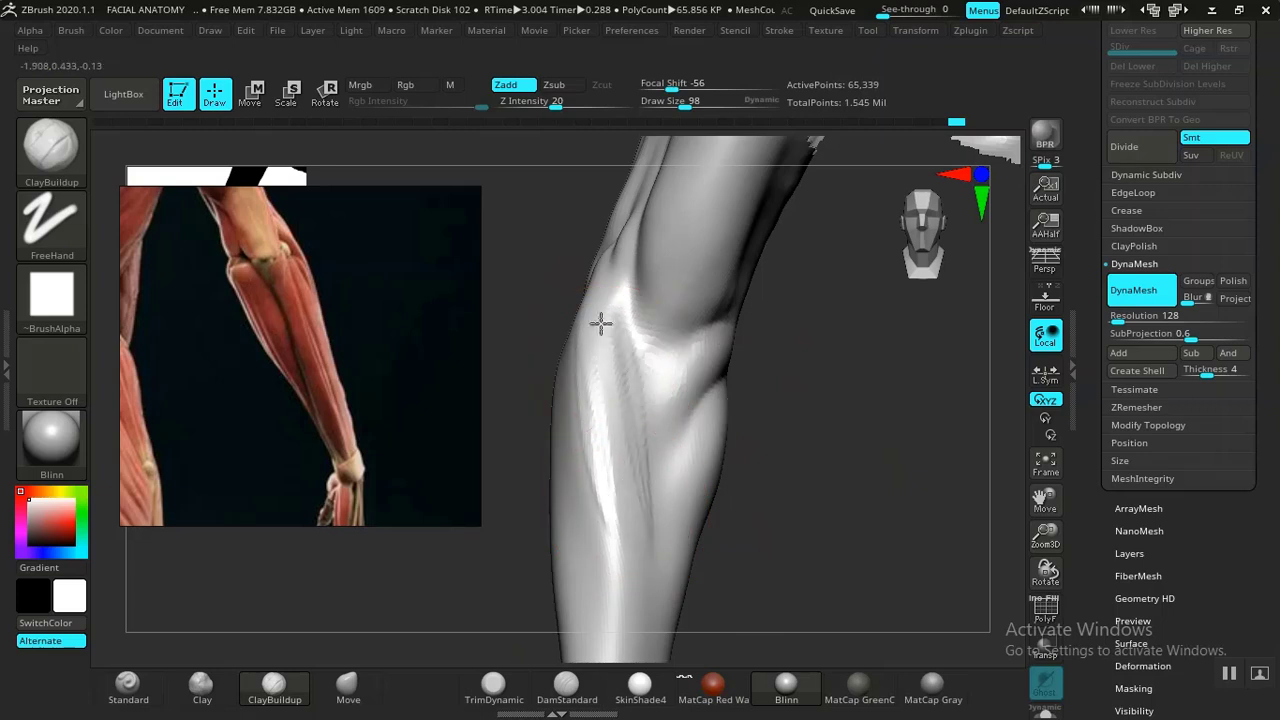
drag(778, 536, 576, 380)
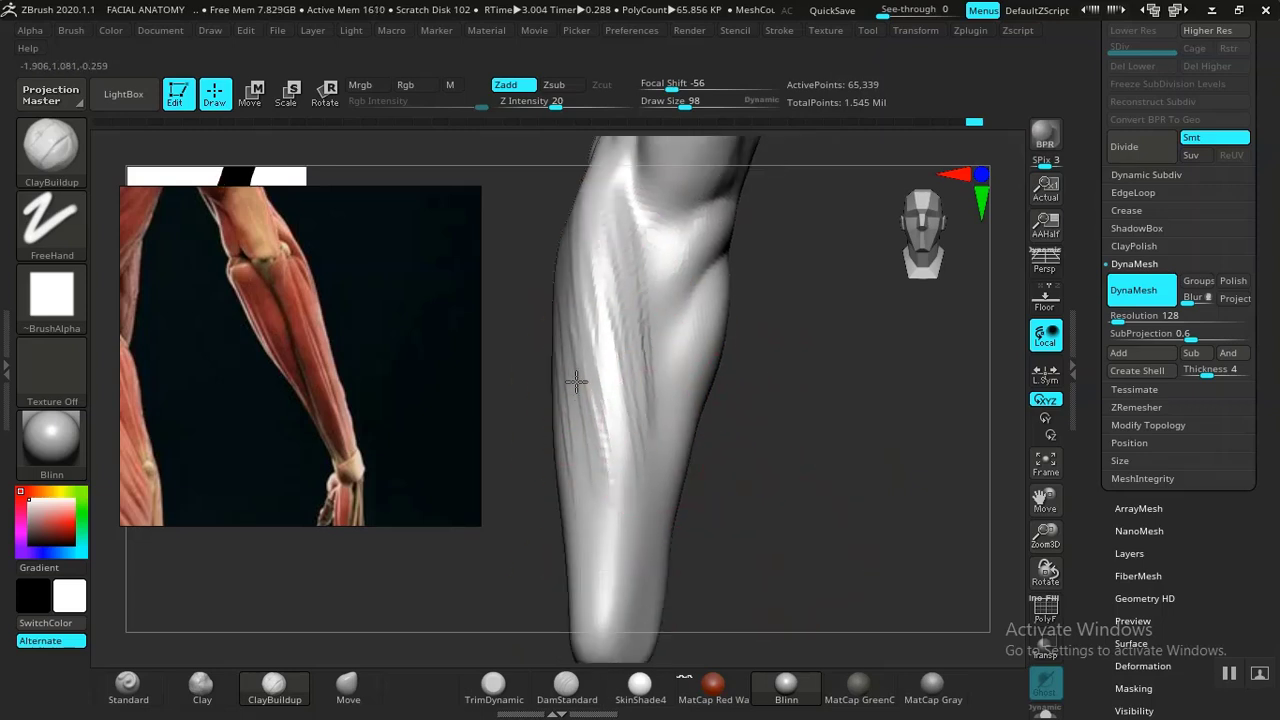
mouse_move(783, 466)
mouse_down()
mouse_move(808, 443)
mouse_move(803, 531)
mouse_move(777, 449)
mouse_move(824, 487)
mouse_move(673, 457)
mouse_up()
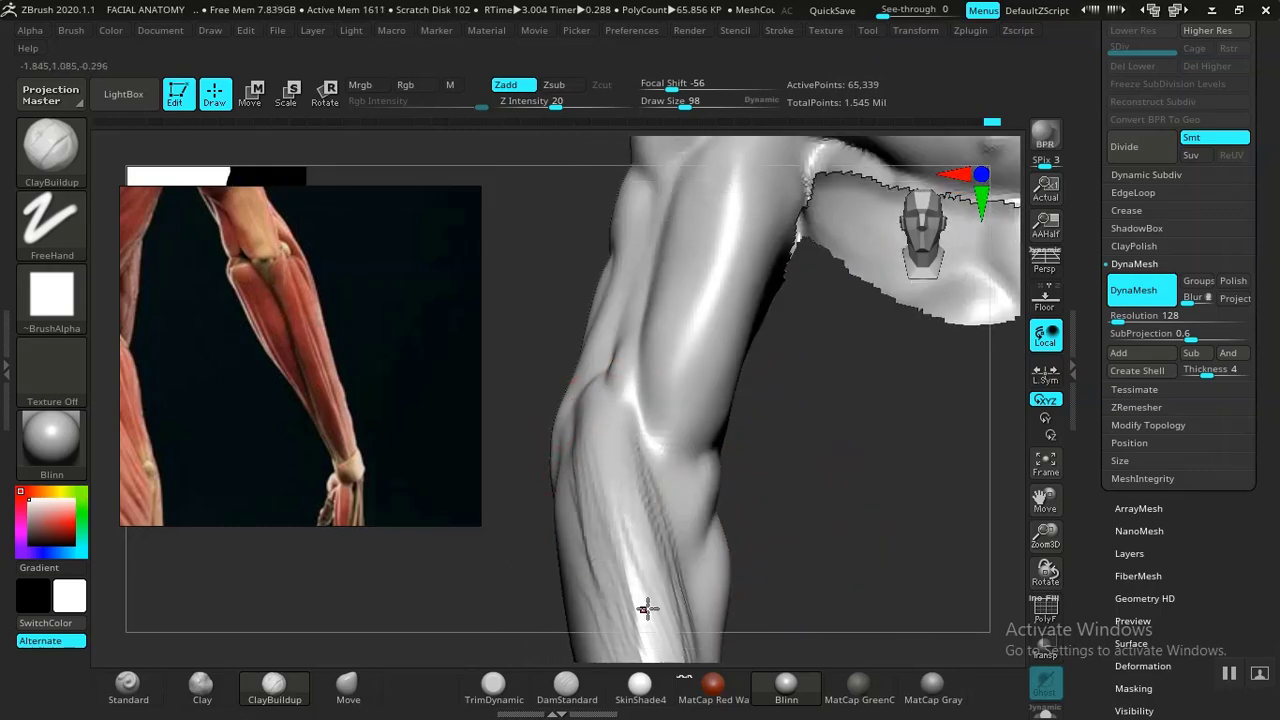
Build up the inner forearm muscle and the lower end of the biceps at the elbow with ClayBuildup.
mouse_move(647, 608)
mouse_down()
mouse_move(786, 534)
mouse_move(749, 571)
mouse_move(763, 491)
mouse_move(790, 449)
mouse_move(791, 477)
mouse_move(722, 390)
mouse_up()
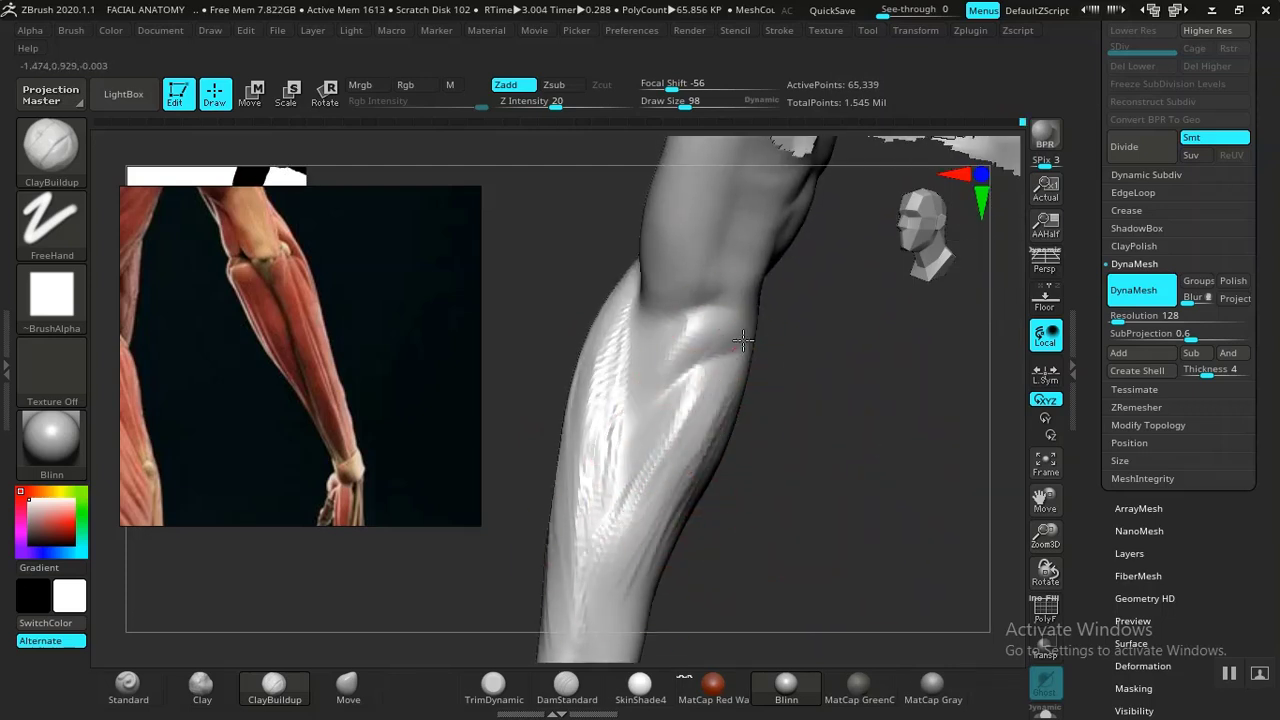
mouse_move(802, 550)
mouse_down()
mouse_move(857, 557)
mouse_move(810, 535)
mouse_up()
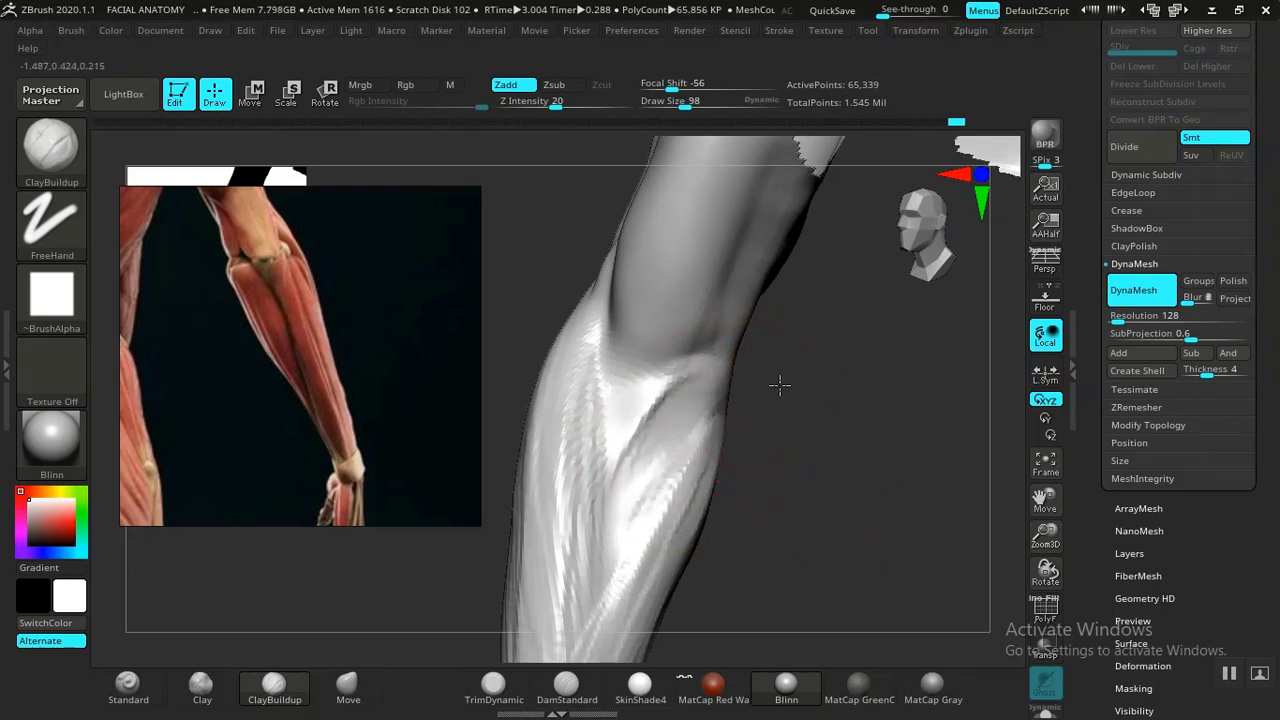
drag(780, 384, 700, 340)
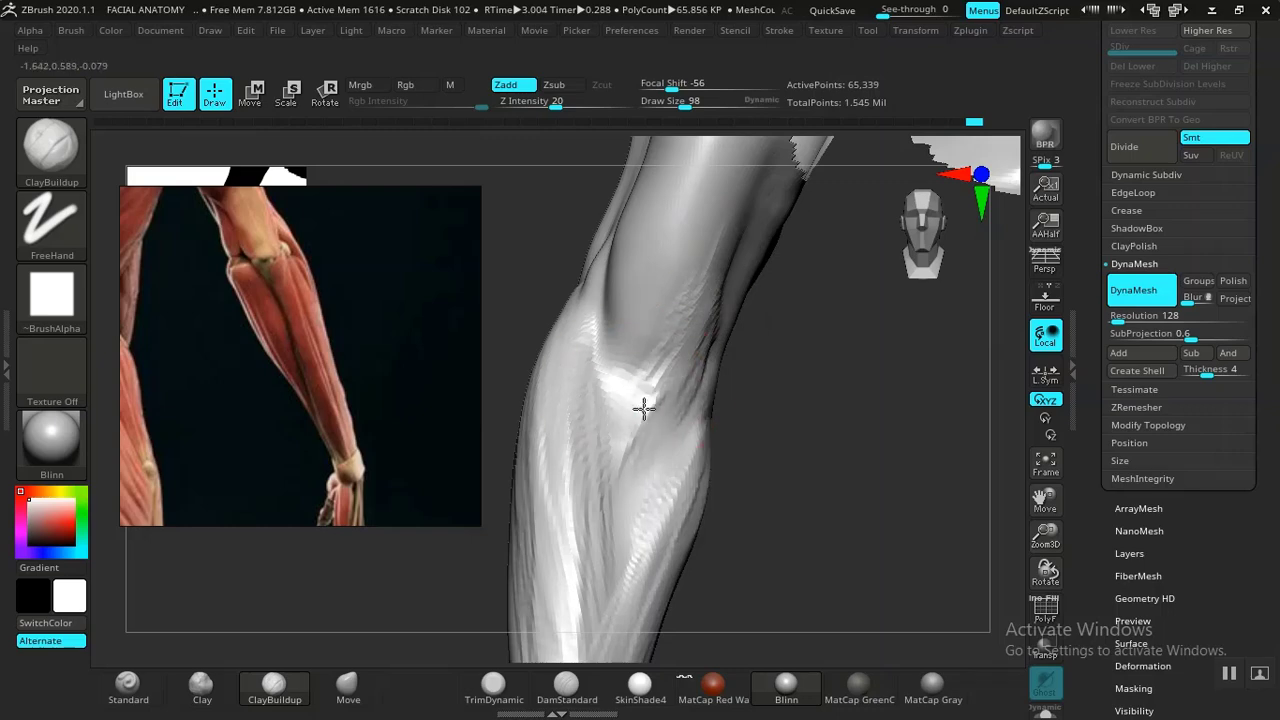
mouse_move(787, 522)
mouse_down()
mouse_move(829, 560)
mouse_move(751, 500)
mouse_move(737, 437)
mouse_move(736, 562)
mouse_move(700, 600)
mouse_move(751, 534)
mouse_move(794, 557)
mouse_move(788, 545)
mouse_up()
Recarve the inner elbow crease between the biceps and the forearm muscles with DamStandard.
click(566, 684)
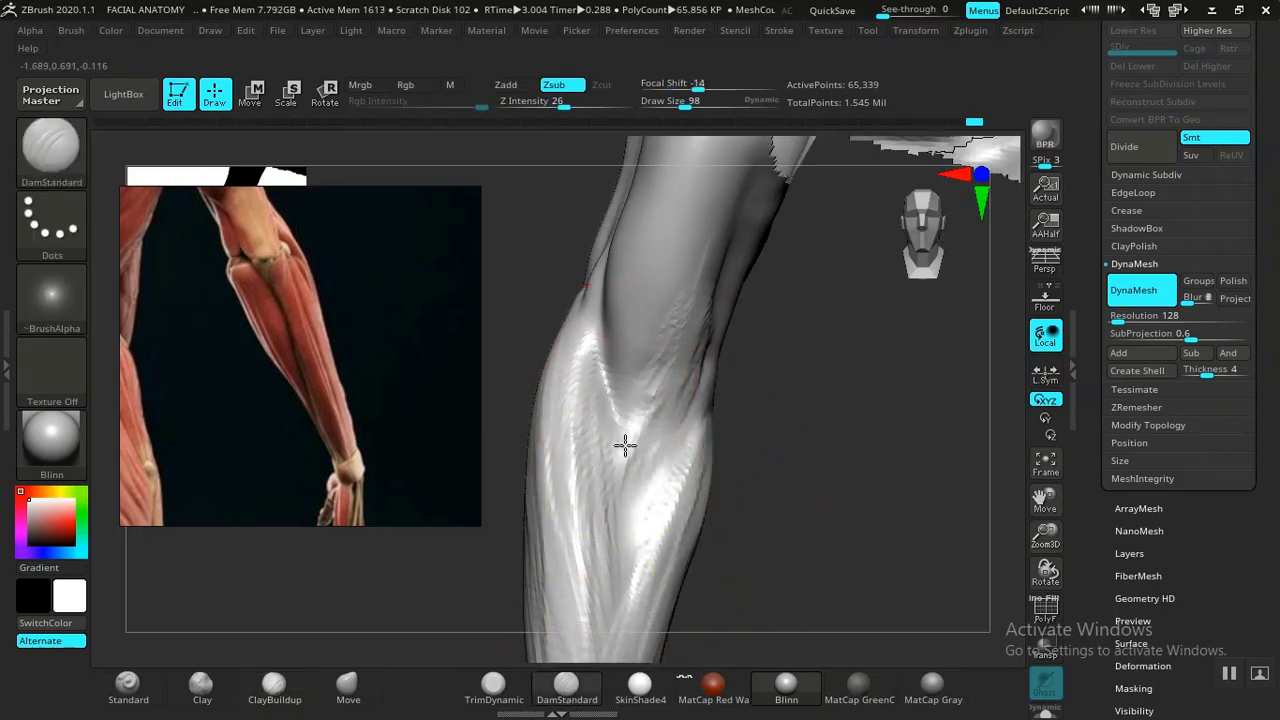
drag(644, 422, 618, 419)
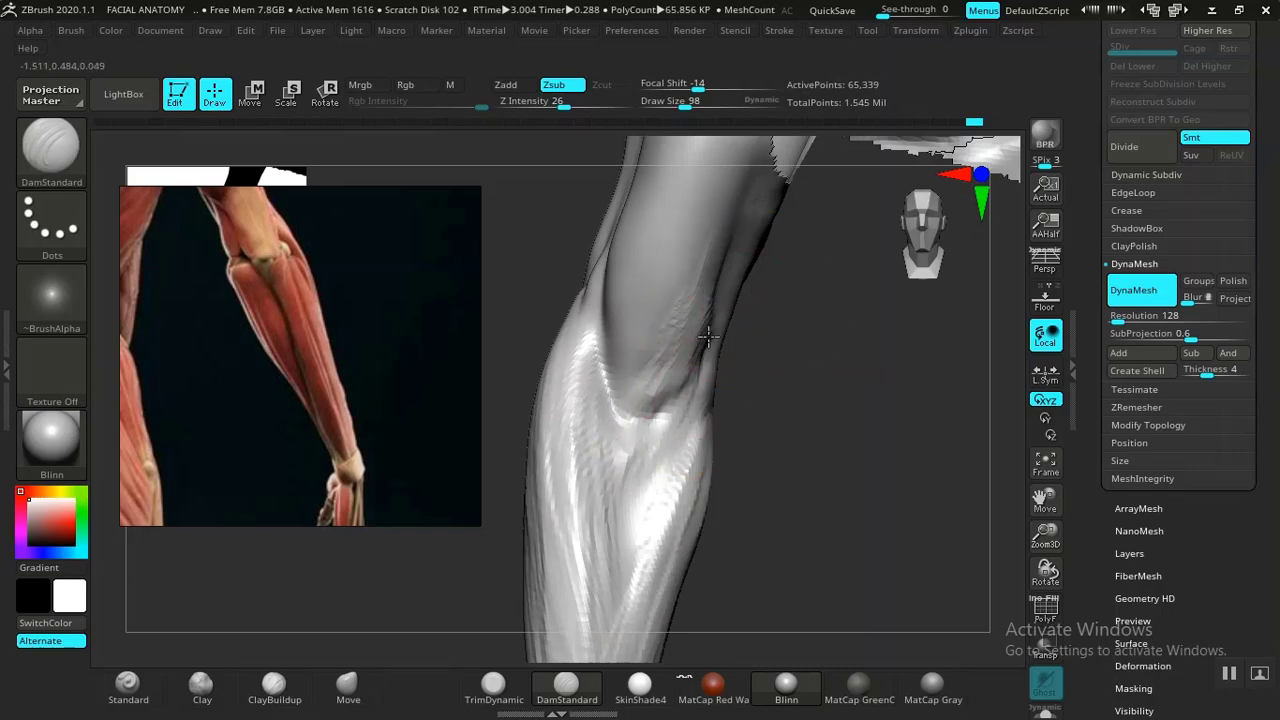
drag(743, 323, 674, 482)
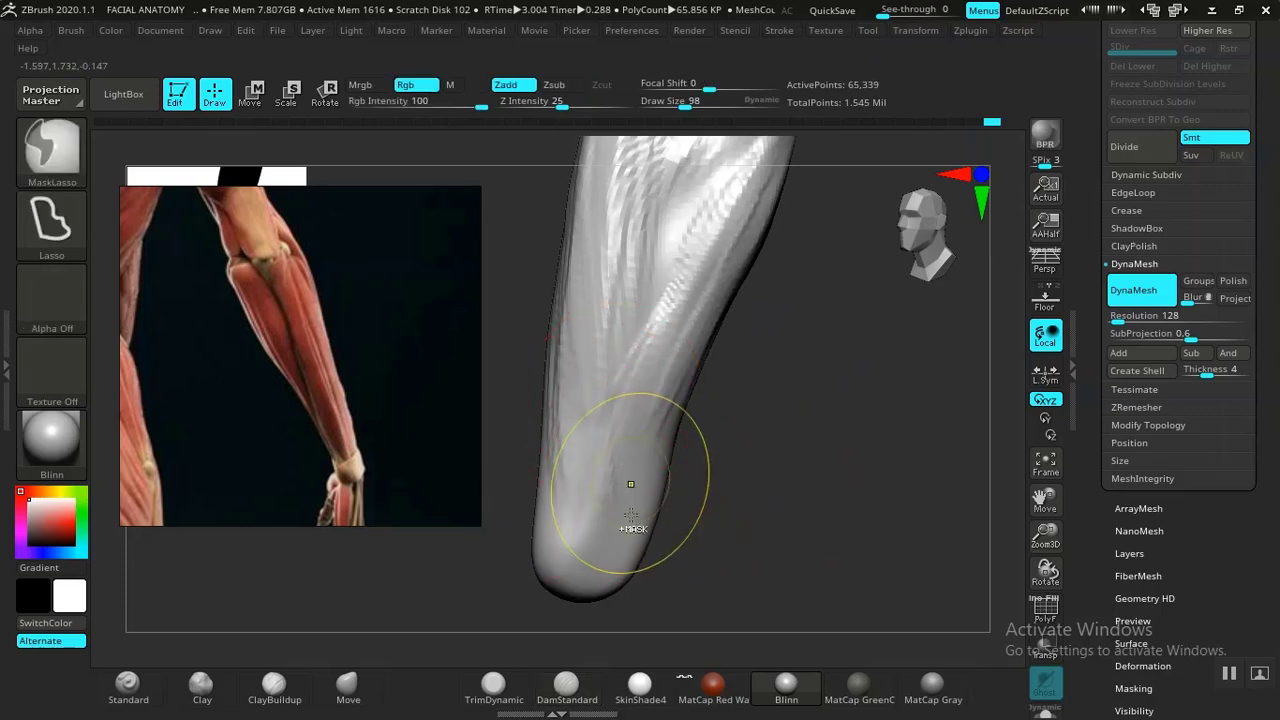
Add volume to the wrist end and the forearm muscles below the elbow crease with ClayBuildup.
click(274, 686)
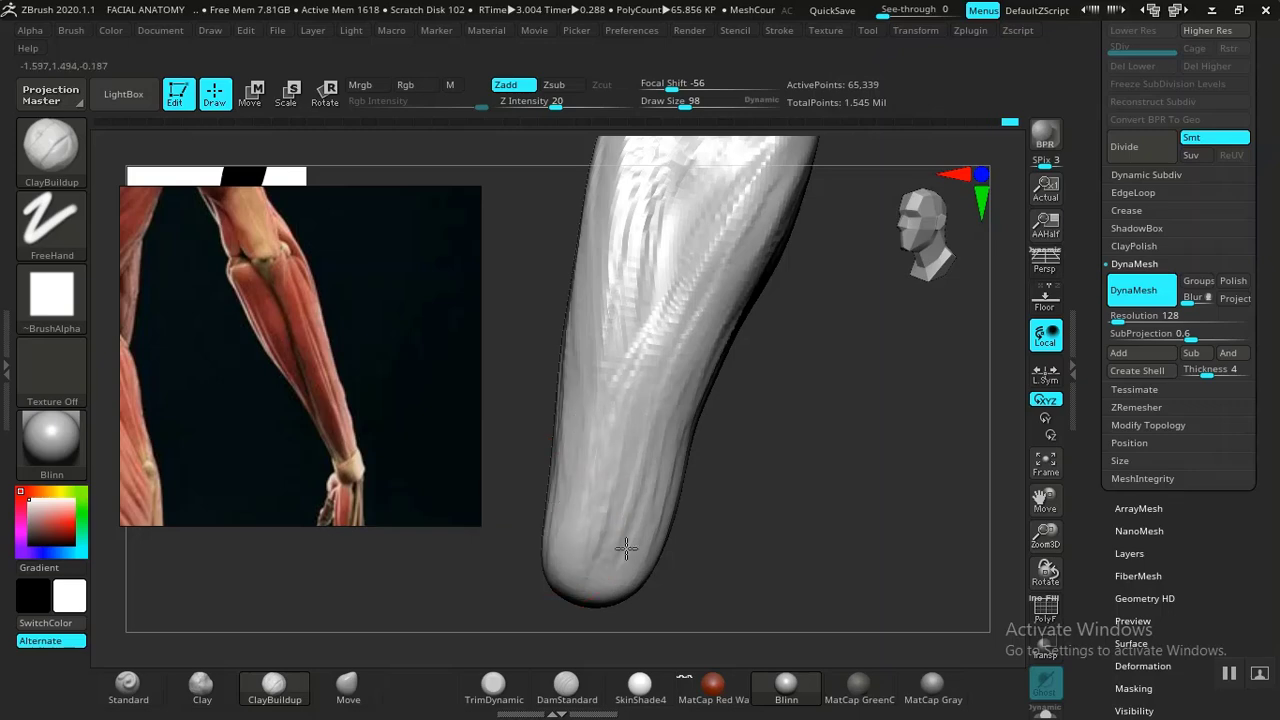
mouse_move(634, 597)
mouse_down()
mouse_move(700, 471)
mouse_move(698, 428)
mouse_move(857, 497)
mouse_move(743, 443)
mouse_move(816, 443)
mouse_up()
mouse_move(846, 388)
alt+mouse_down()
mouse_move(783, 466)
mouse_move(783, 540)
mouse_move(757, 520)
mouse_move(790, 575)
alt+mouse_up()
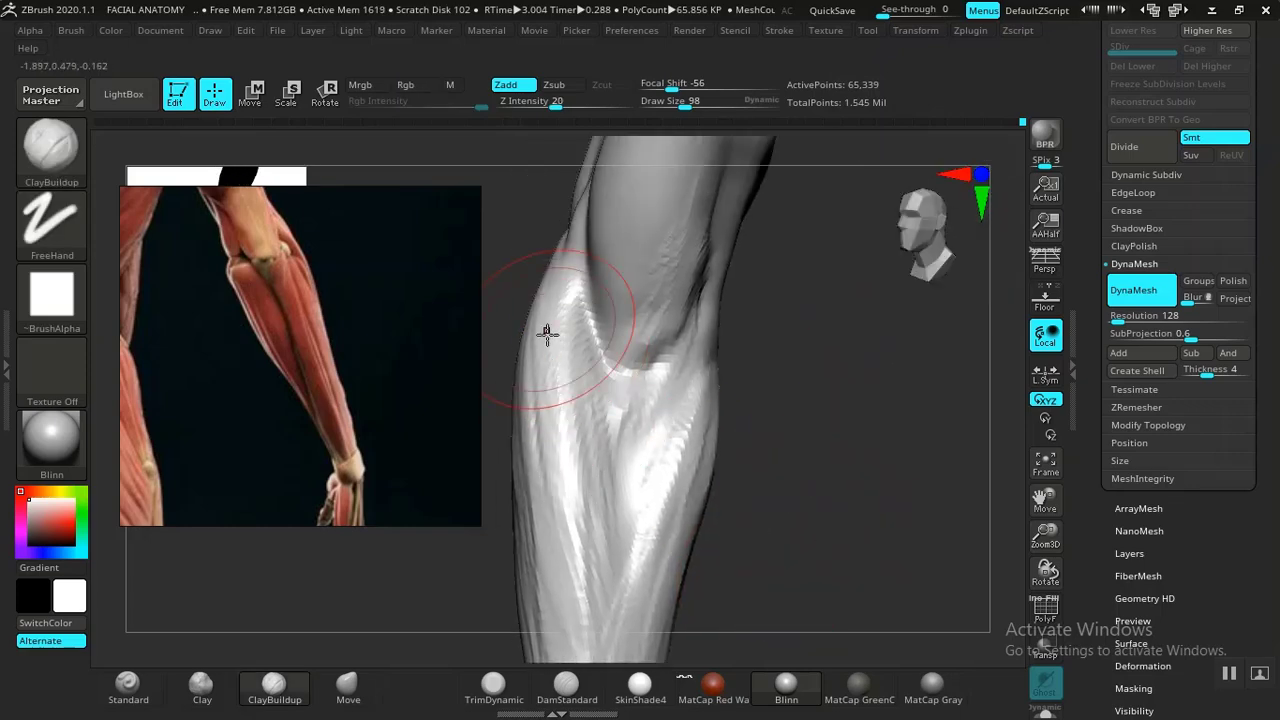
drag(660, 543, 724, 471)
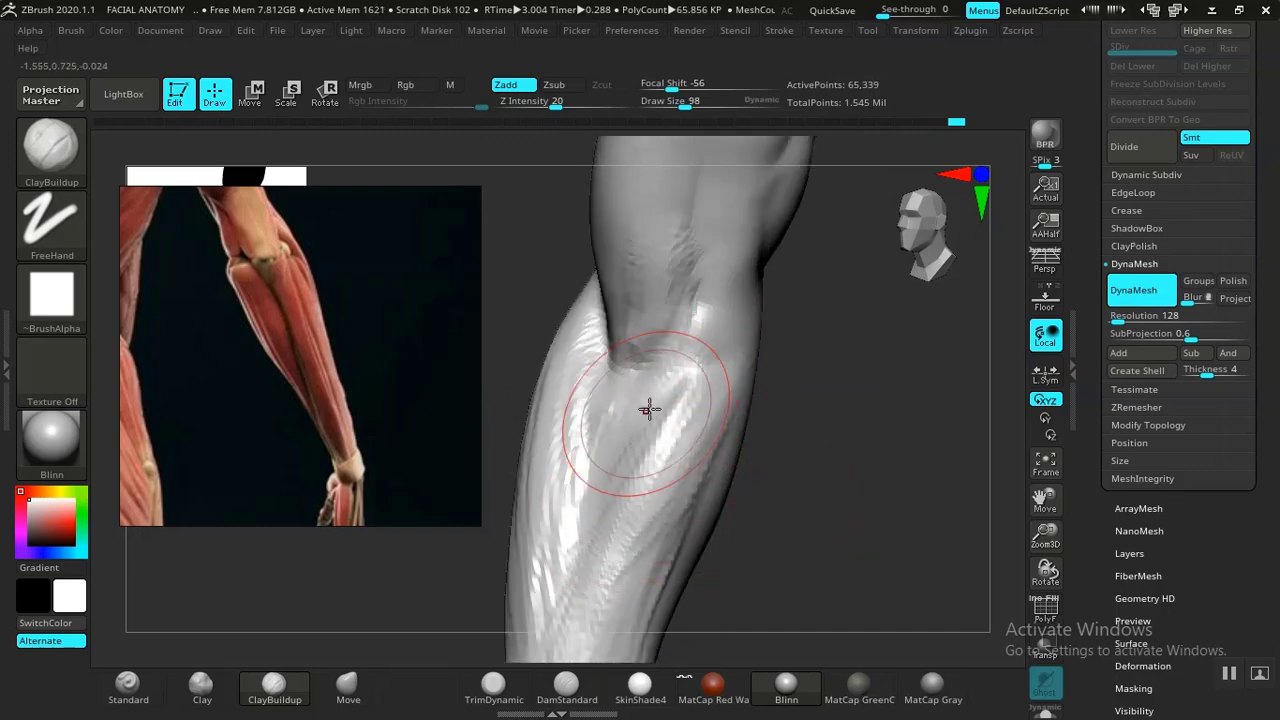
mouse_move(733, 478)
mouse_down()
mouse_move(743, 509)
mouse_move(826, 500)
mouse_move(780, 471)
mouse_move(840, 476)
mouse_move(811, 434)
mouse_move(849, 537)
mouse_move(863, 437)
mouse_move(911, 443)
mouse_move(794, 486)
mouse_move(873, 455)
mouse_move(823, 491)
mouse_move(755, 484)
mouse_up()
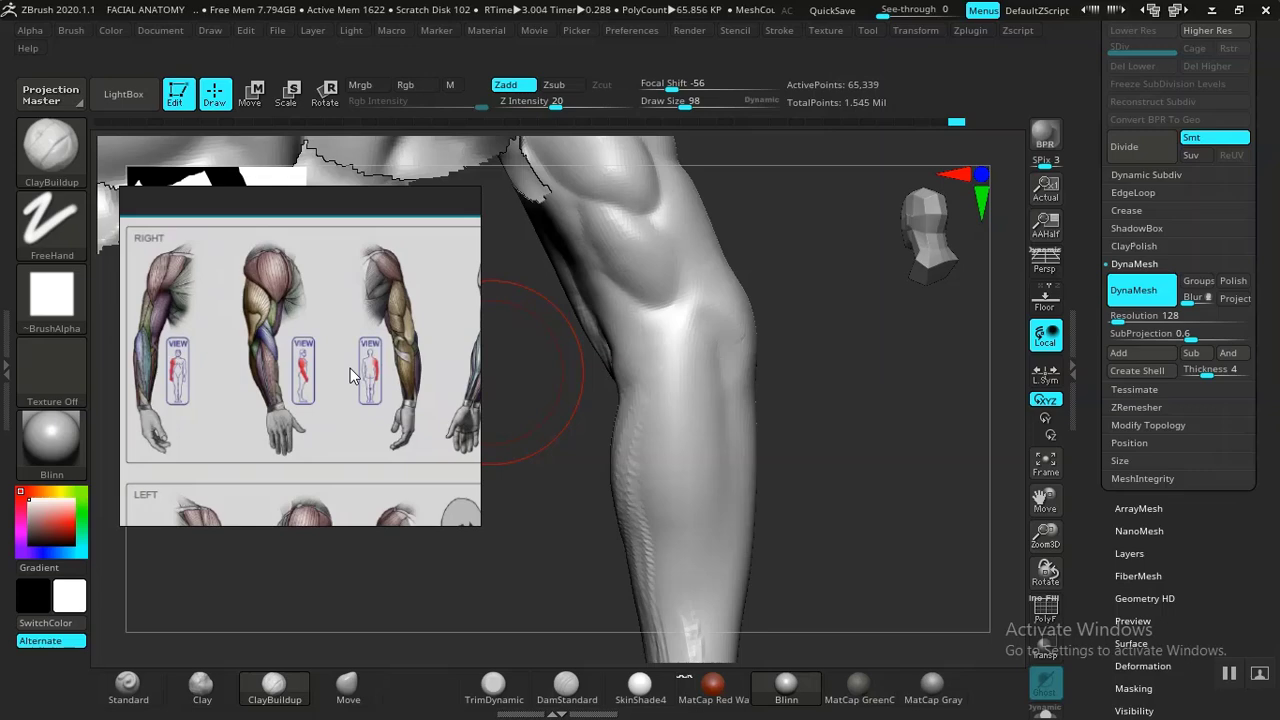
Examine the back view of the right forearm up close in the arm anatomy reference.
scroll(350, 368, up, 5)
middle_drag(350, 368, 261, 381)
scroll(338, 366, down, 3)
scroll(338, 366, down, 3)
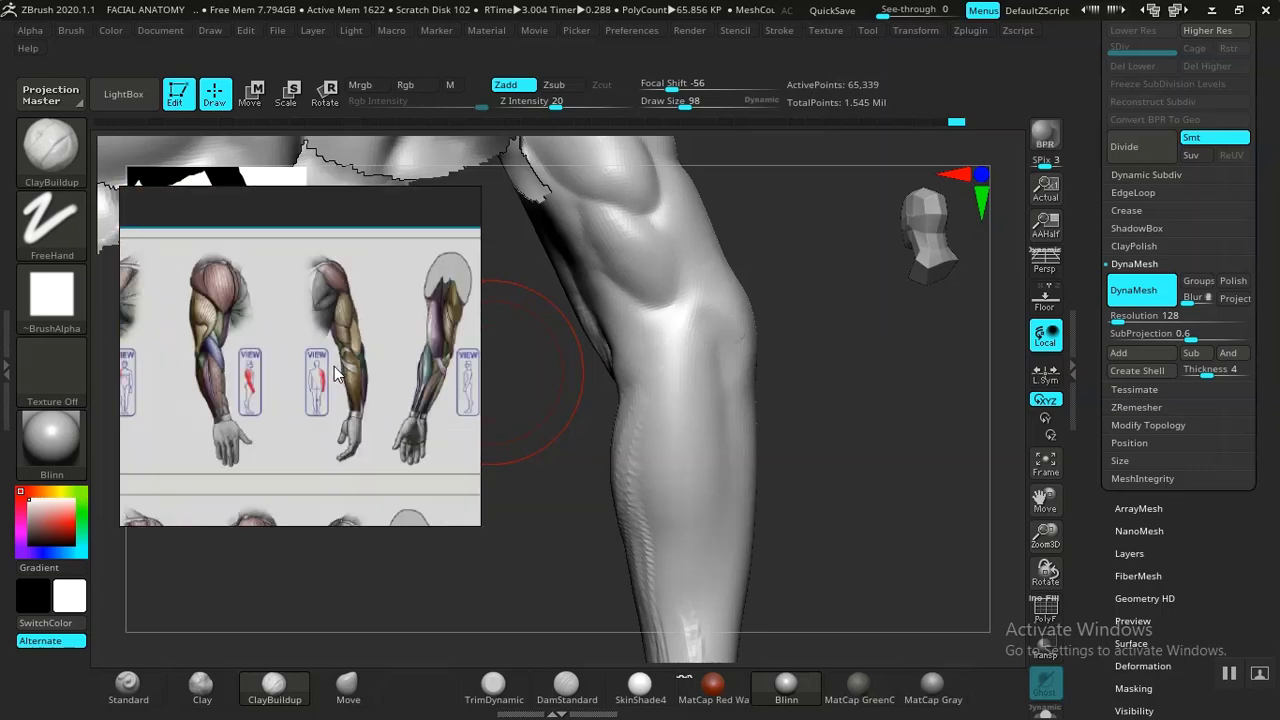
middle_drag(338, 366, 300, 358)
scroll(325, 364, up, 6)
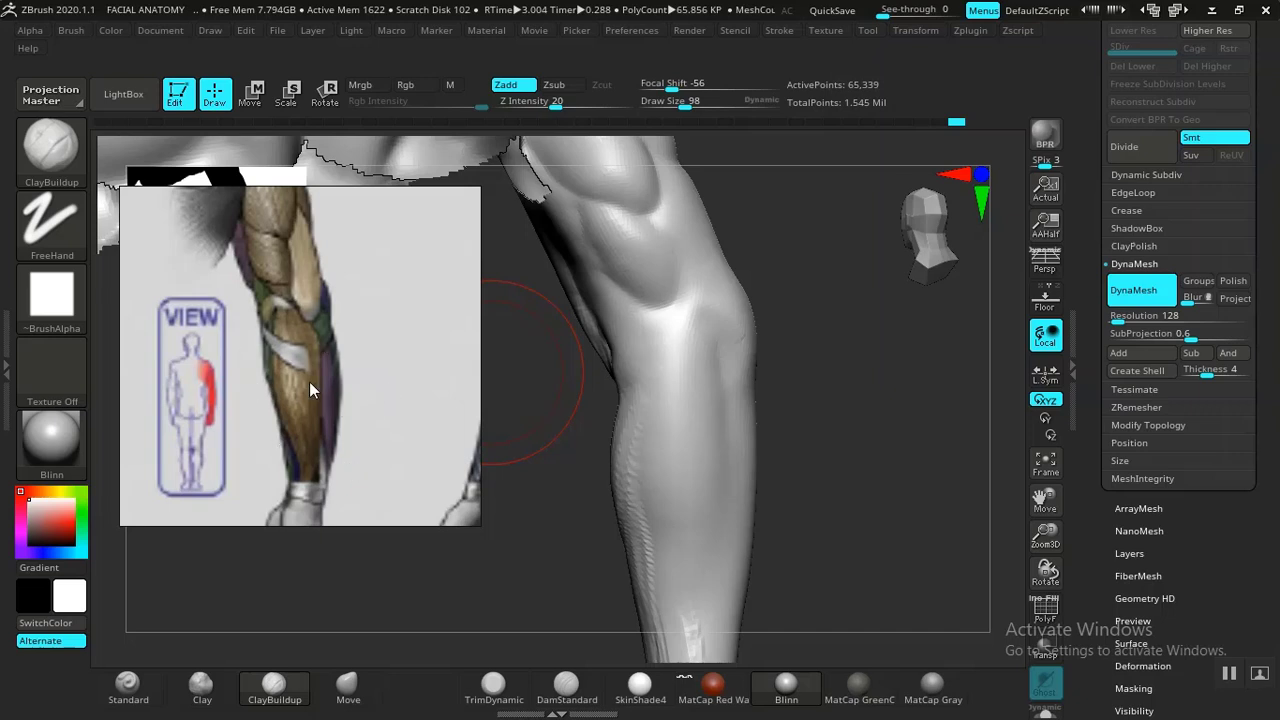
Carve the long groove down the back of the forearm from the elbow with DamStandard at Z Intensity 21 and Draw Size 62.
mouse_move(841, 432)
mouse_down()
mouse_move(820, 426)
mouse_move(849, 436)
mouse_move(797, 456)
mouse_move(754, 531)
mouse_up()
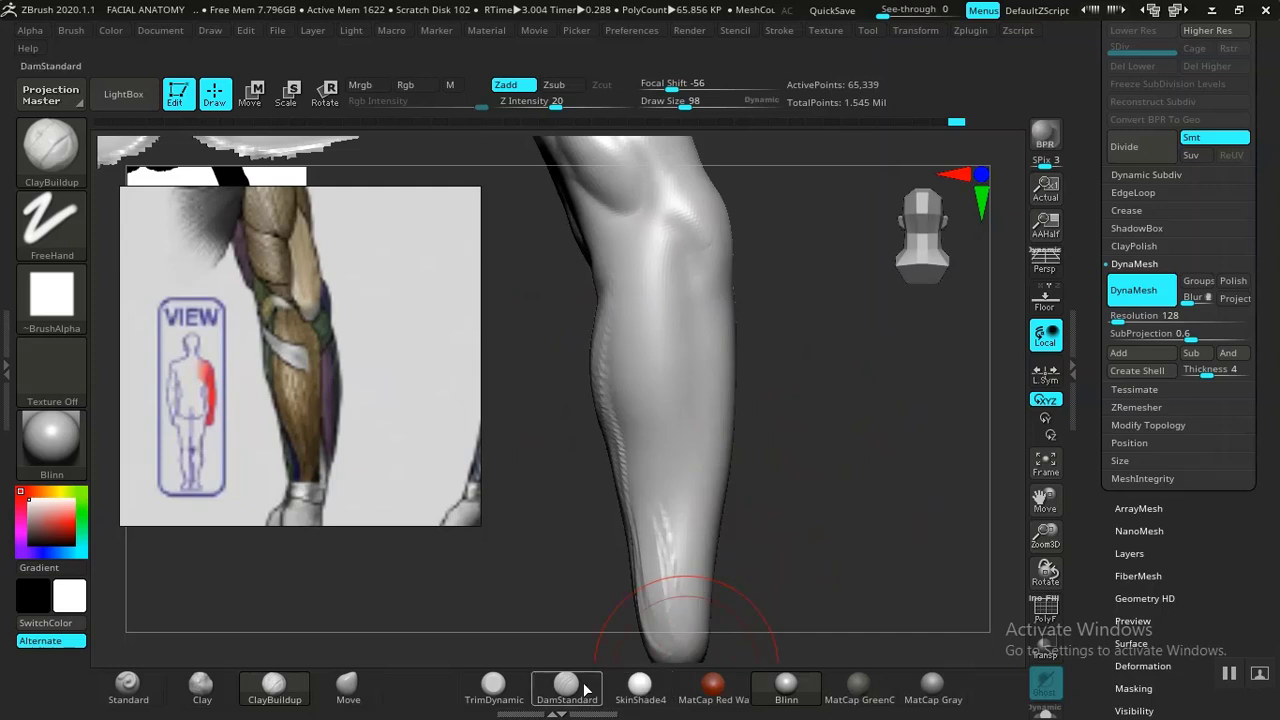
click(583, 688)
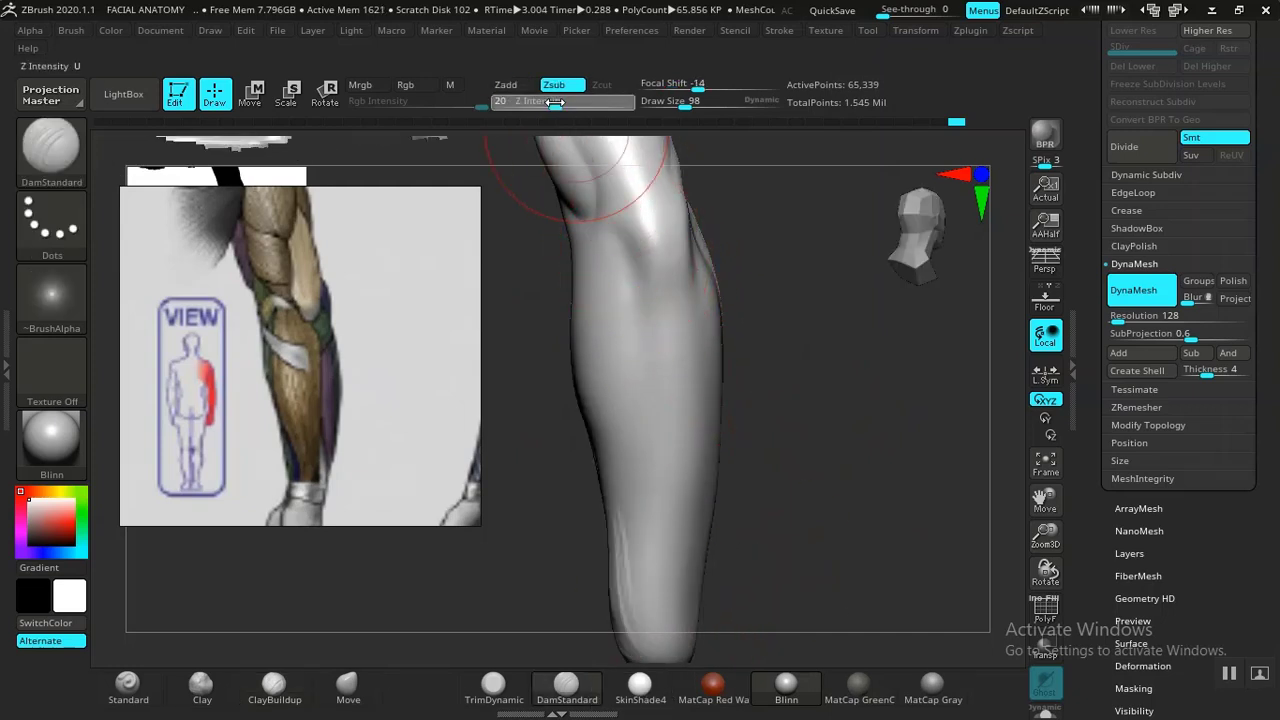
drag(555, 102, 540, 102)
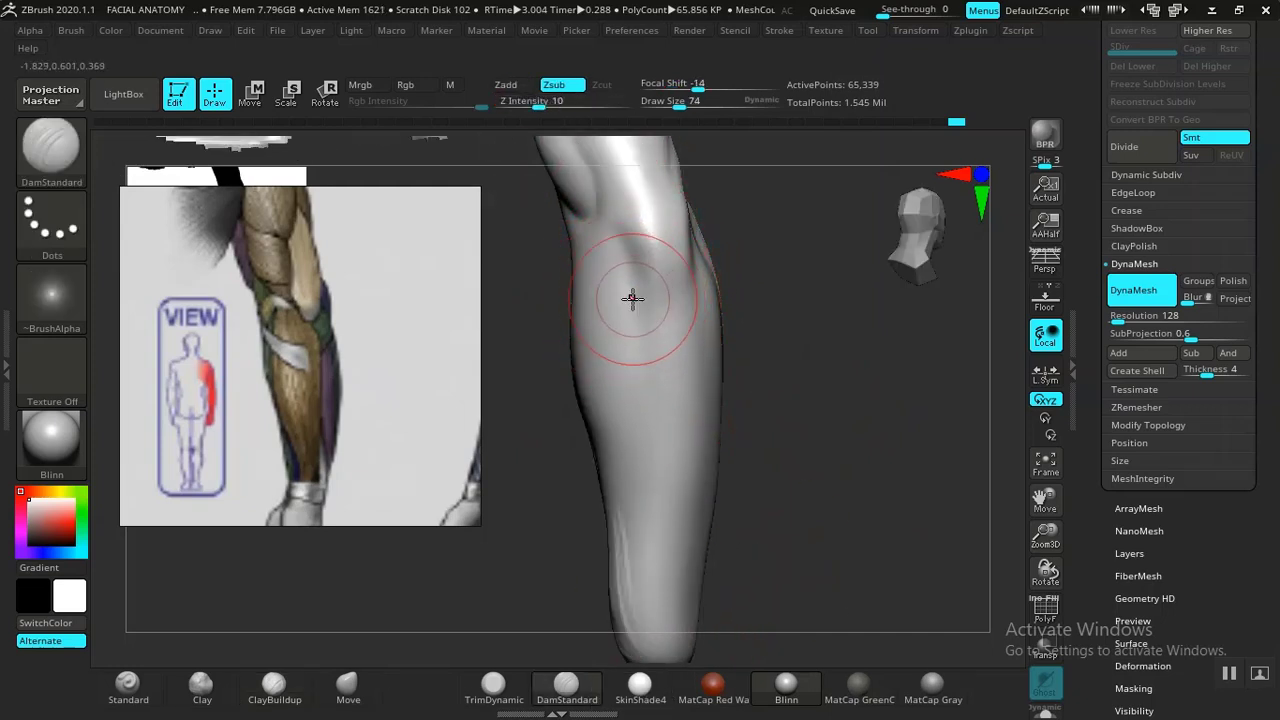
key(bracketleft)
drag(540, 102, 552, 104)
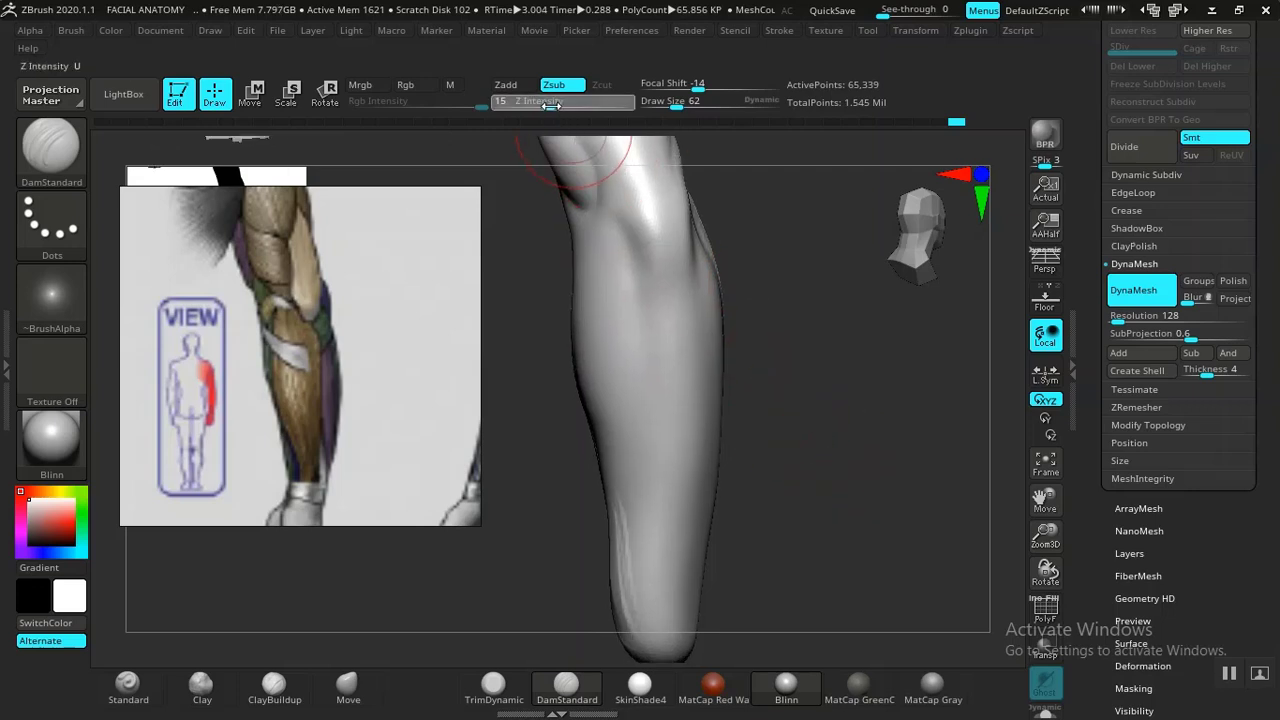
drag(743, 391, 740, 387)
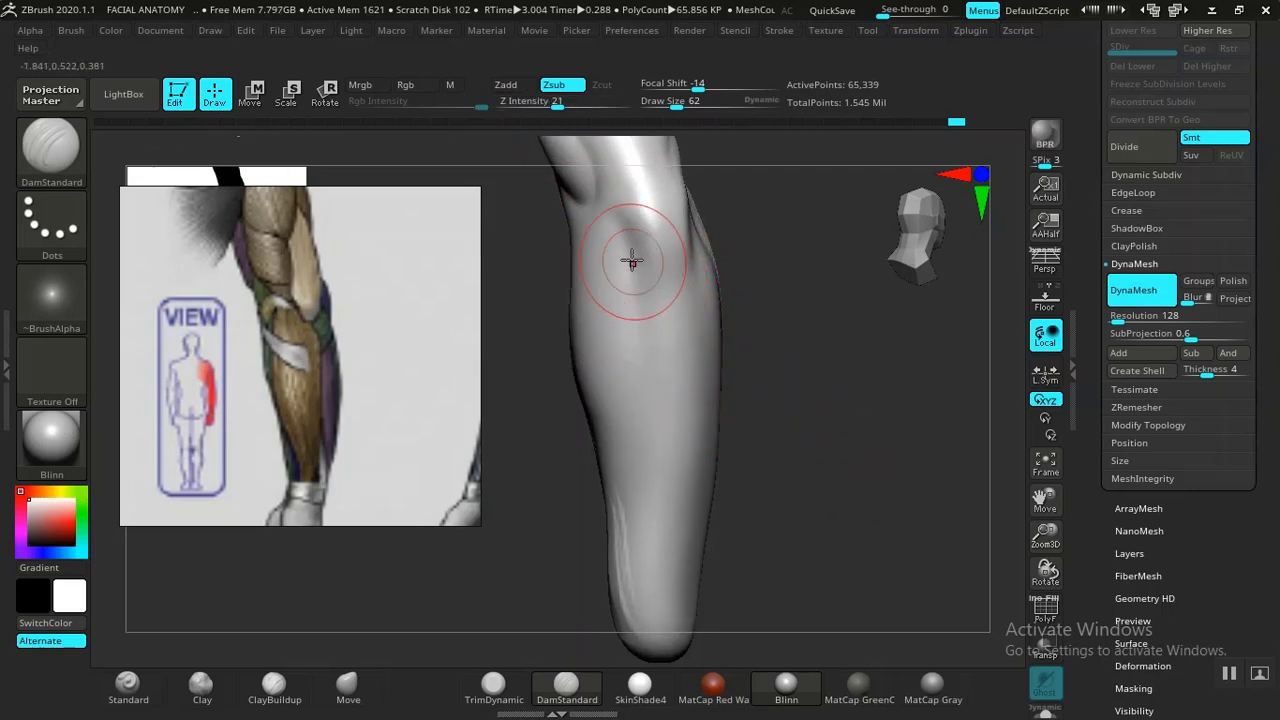
drag(757, 315, 666, 341)
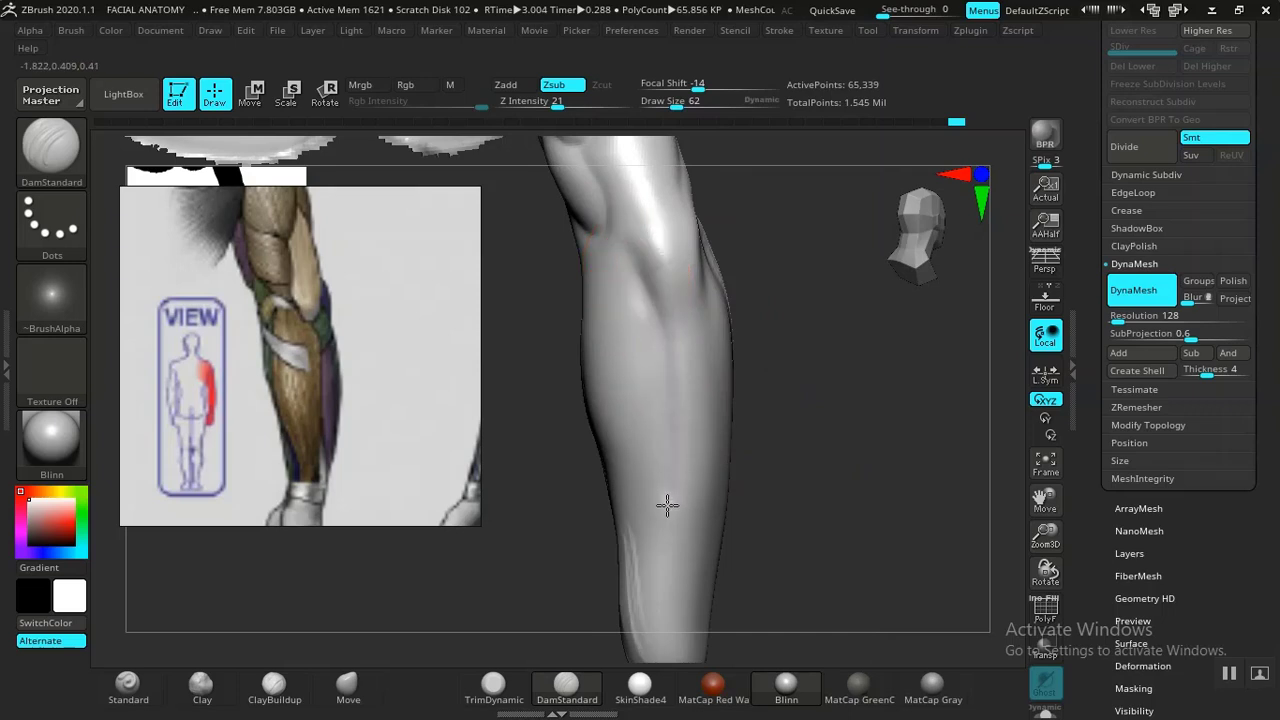
drag(842, 563, 815, 478)
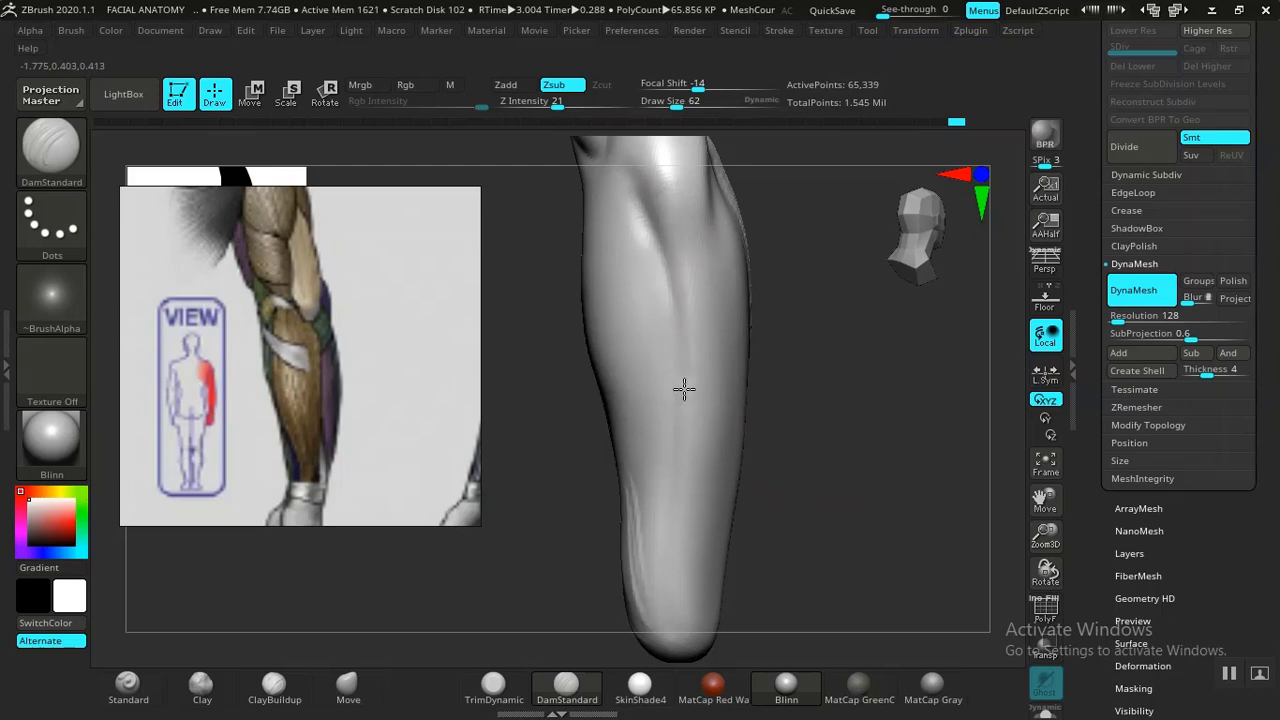
Adjust the elbow and upper forearm contour with the Move brush, checking the arm from the front, back and side.
drag(790, 540, 998, 555)
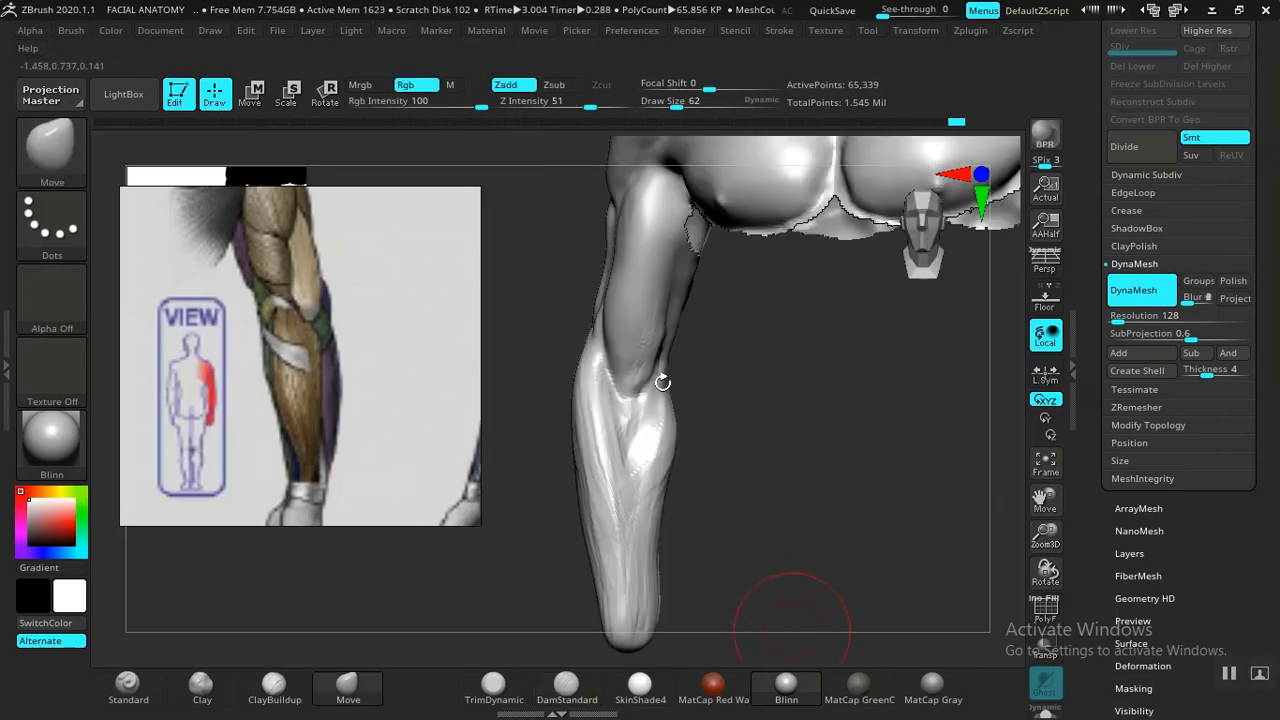
mouse_move(813, 534)
mouse_down()
mouse_move(786, 486)
mouse_move(806, 494)
mouse_move(820, 537)
mouse_up()
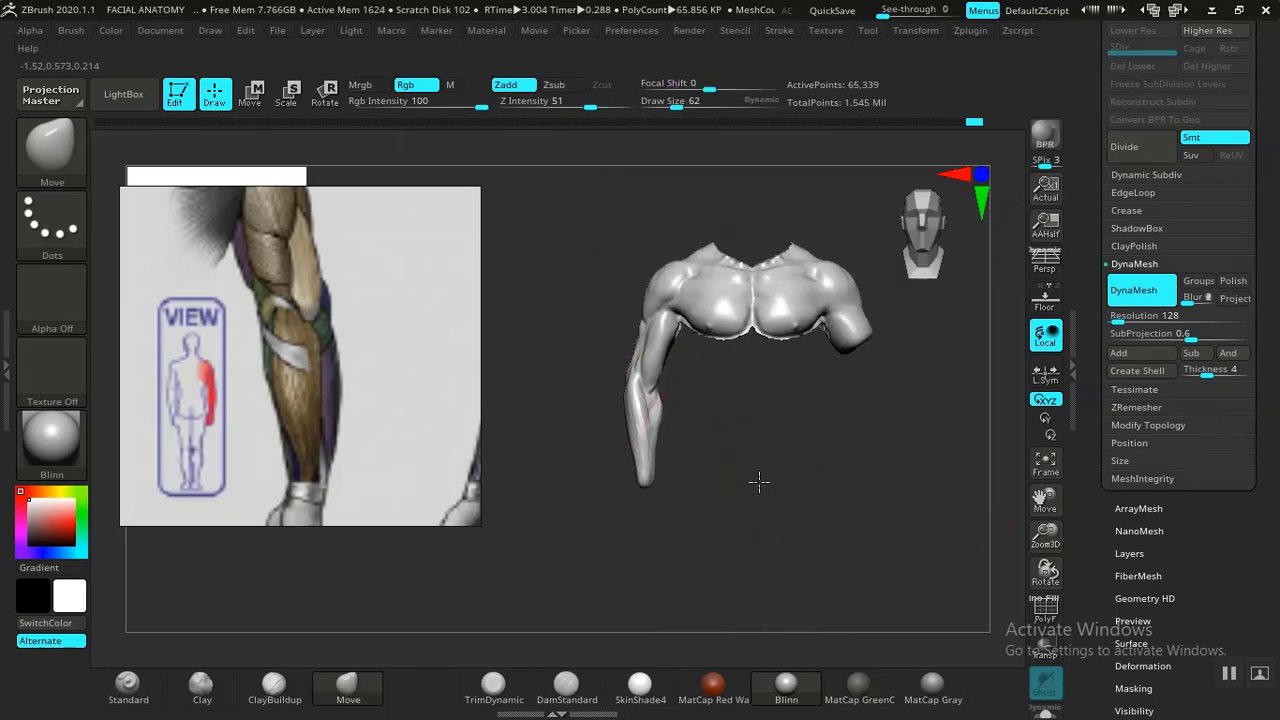
mouse_move(759, 482)
mouse_down()
mouse_move(777, 517)
mouse_move(823, 486)
mouse_move(857, 529)
mouse_move(694, 531)
mouse_move(814, 491)
mouse_move(691, 523)
mouse_move(737, 471)
mouse_move(871, 426)
mouse_move(854, 420)
mouse_move(858, 469)
mouse_up()
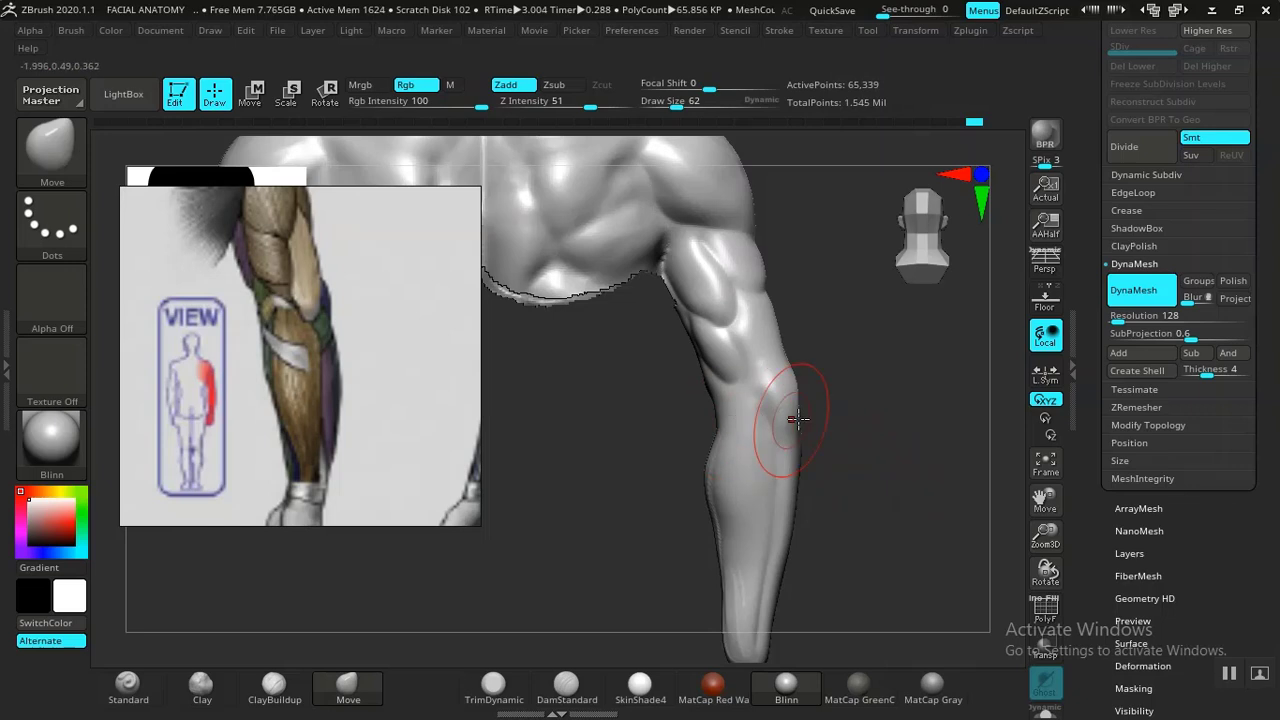
drag(797, 418, 737, 430)
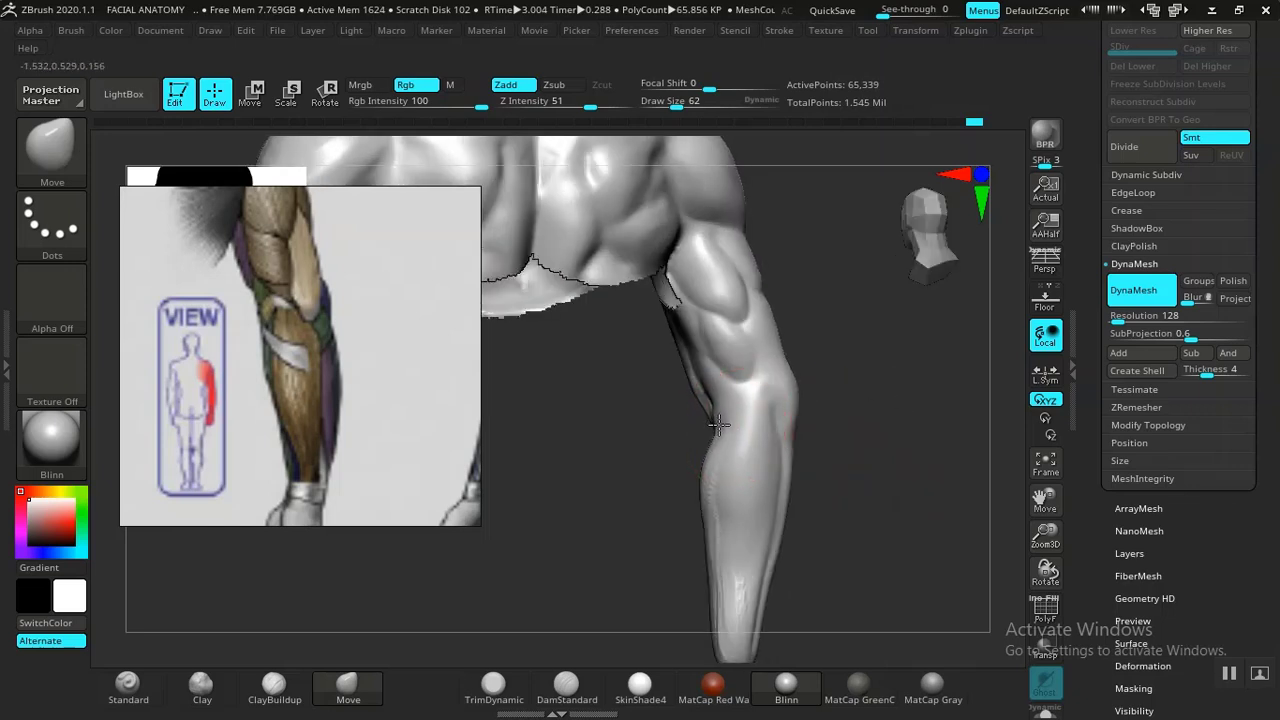
drag(830, 470, 794, 482)
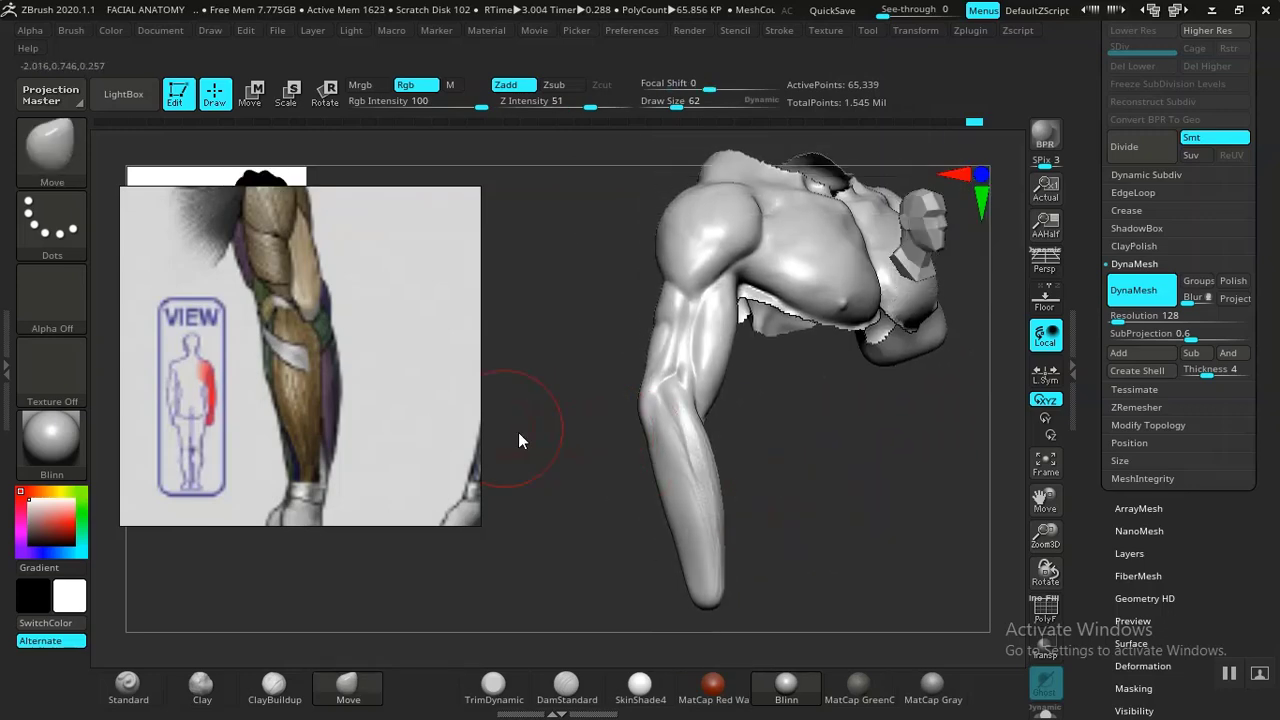
mouse_move(600, 481)
mouse_down()
mouse_move(734, 463)
mouse_move(737, 491)
mouse_move(769, 486)
mouse_move(672, 422)
mouse_up()
drag(768, 425, 746, 501)
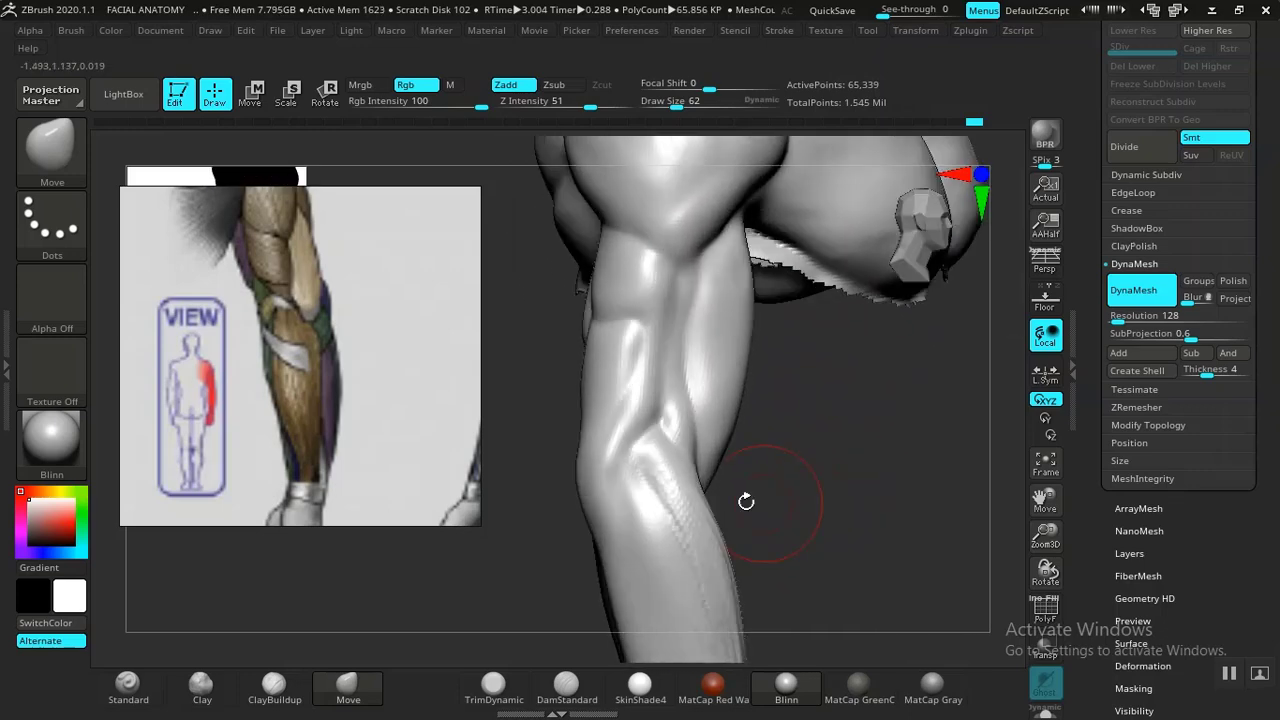
Build up the outer upper arm and the triceps head below the deltoid with ClayBuildup at Z Intensity 20.
click(274, 685)
mouse_move(743, 429)
mouse_down()
mouse_move(843, 477)
mouse_move(657, 370)
mouse_up()
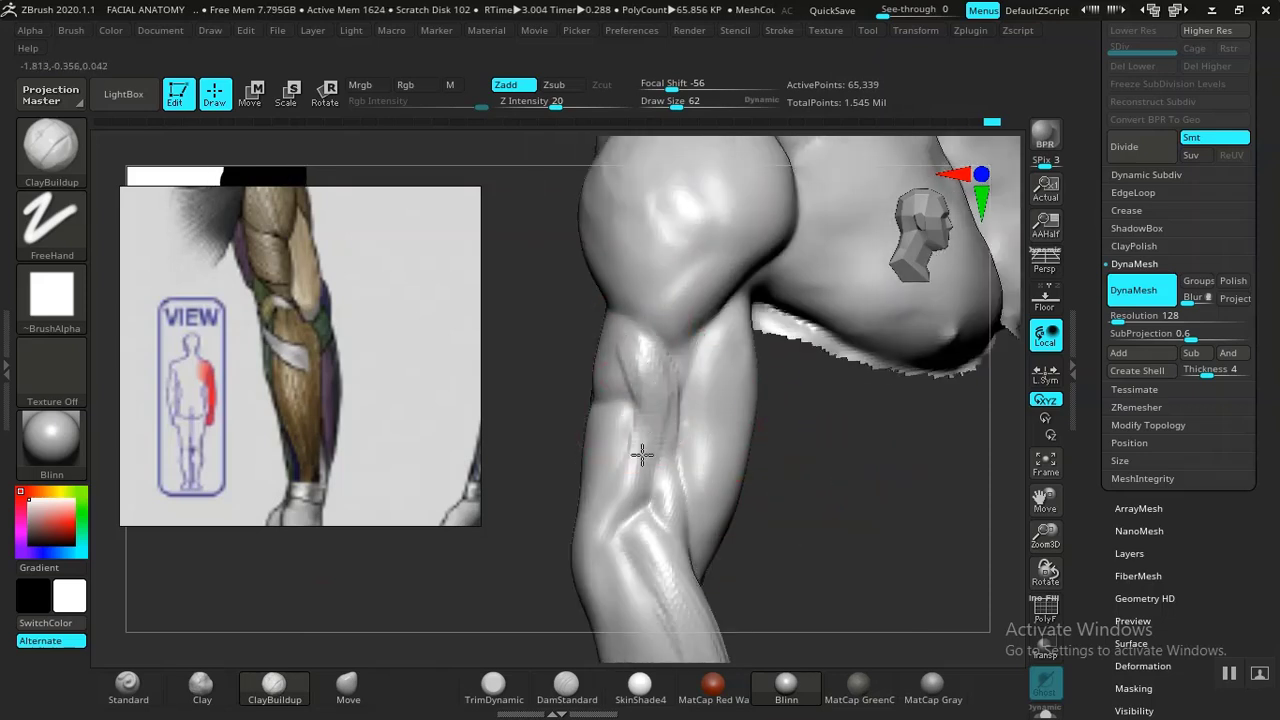
mouse_move(642, 455)
mouse_down()
mouse_move(909, 457)
mouse_move(829, 509)
mouse_move(811, 440)
mouse_move(837, 417)
mouse_move(636, 394)
mouse_up()
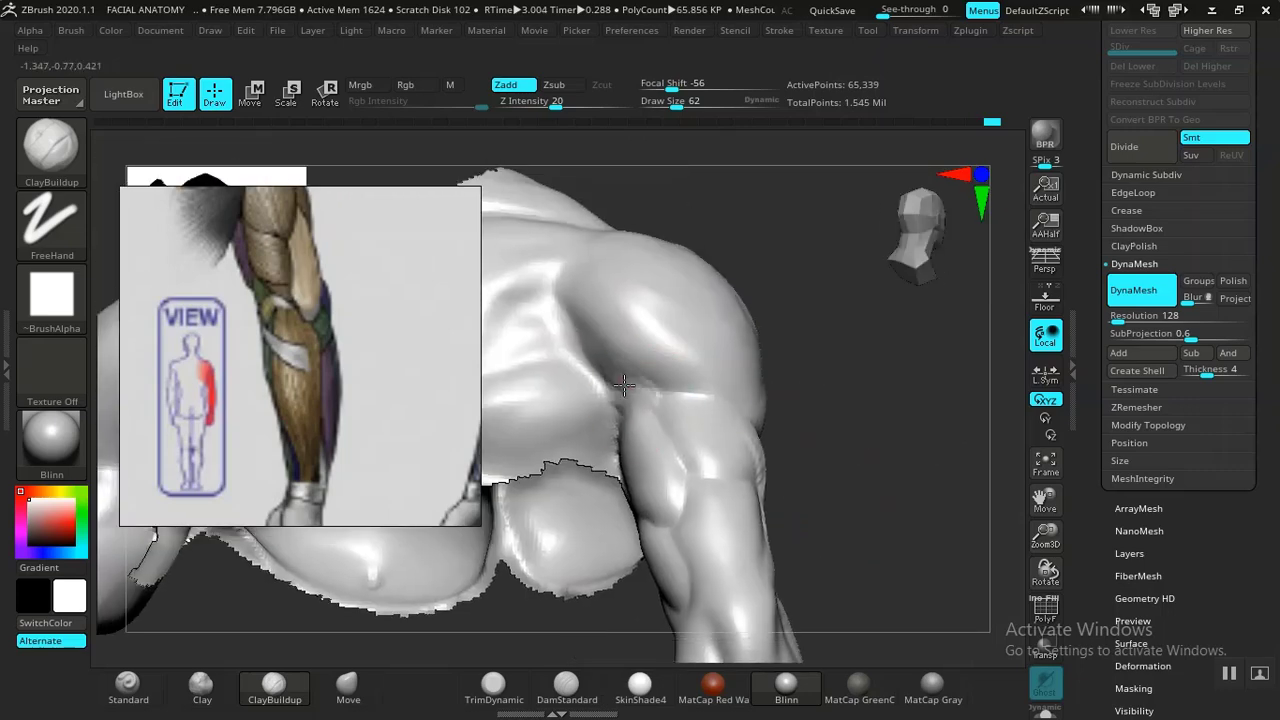
drag(701, 429, 674, 428)
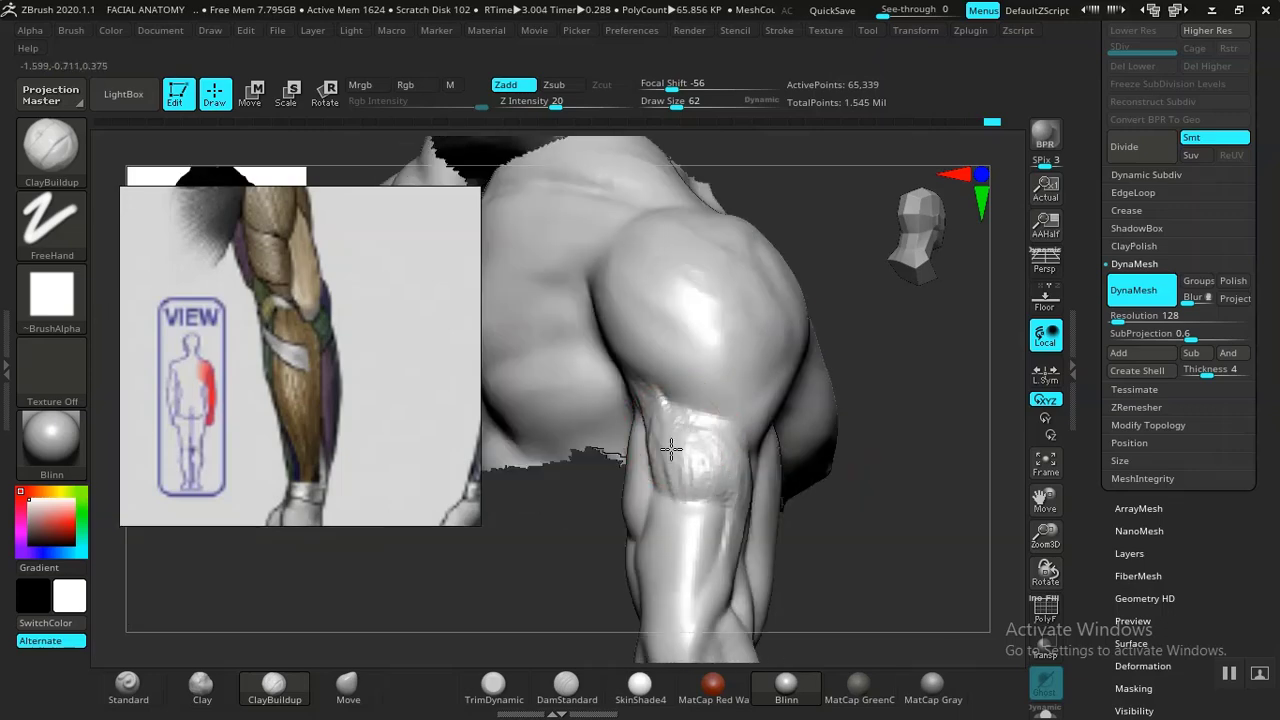
mouse_move(660, 402)
mouse_down()
mouse_move(715, 456)
mouse_move(917, 474)
mouse_move(846, 423)
mouse_move(816, 428)
mouse_move(857, 397)
mouse_up()
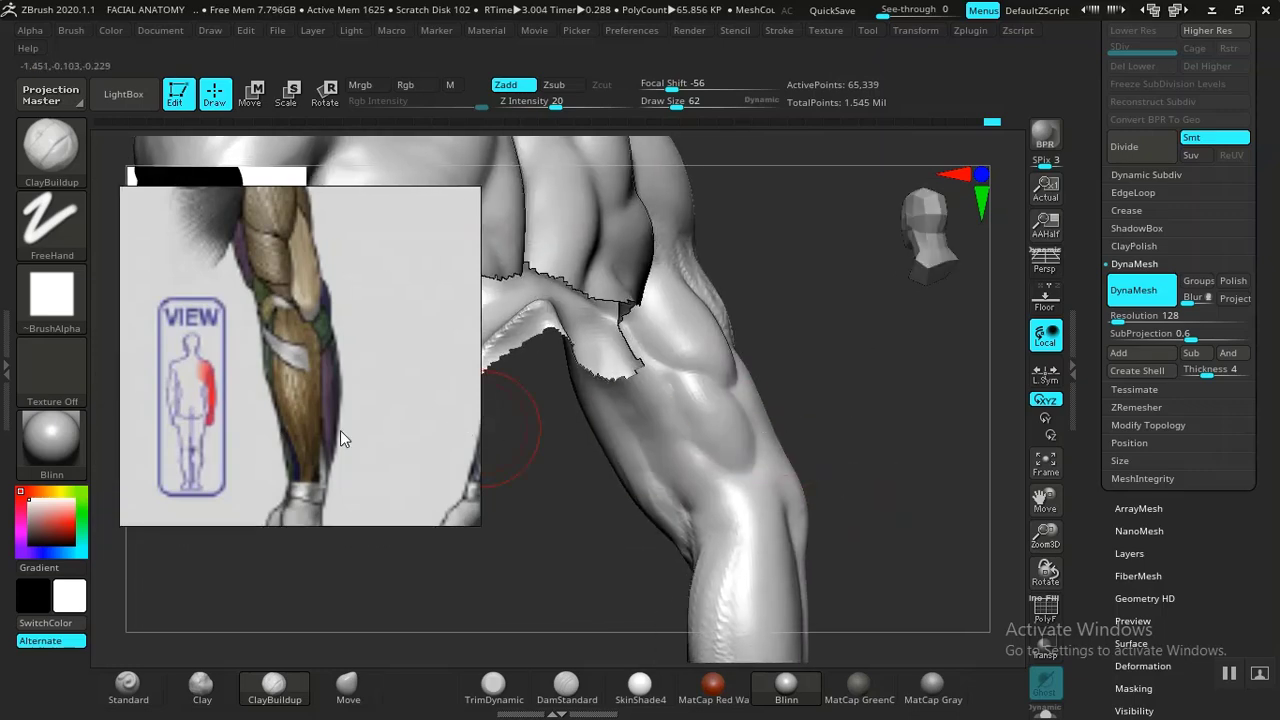
Examine the inner side view of the upper arm and elbow in the anatomy reference.
scroll(337, 432, down, 5)
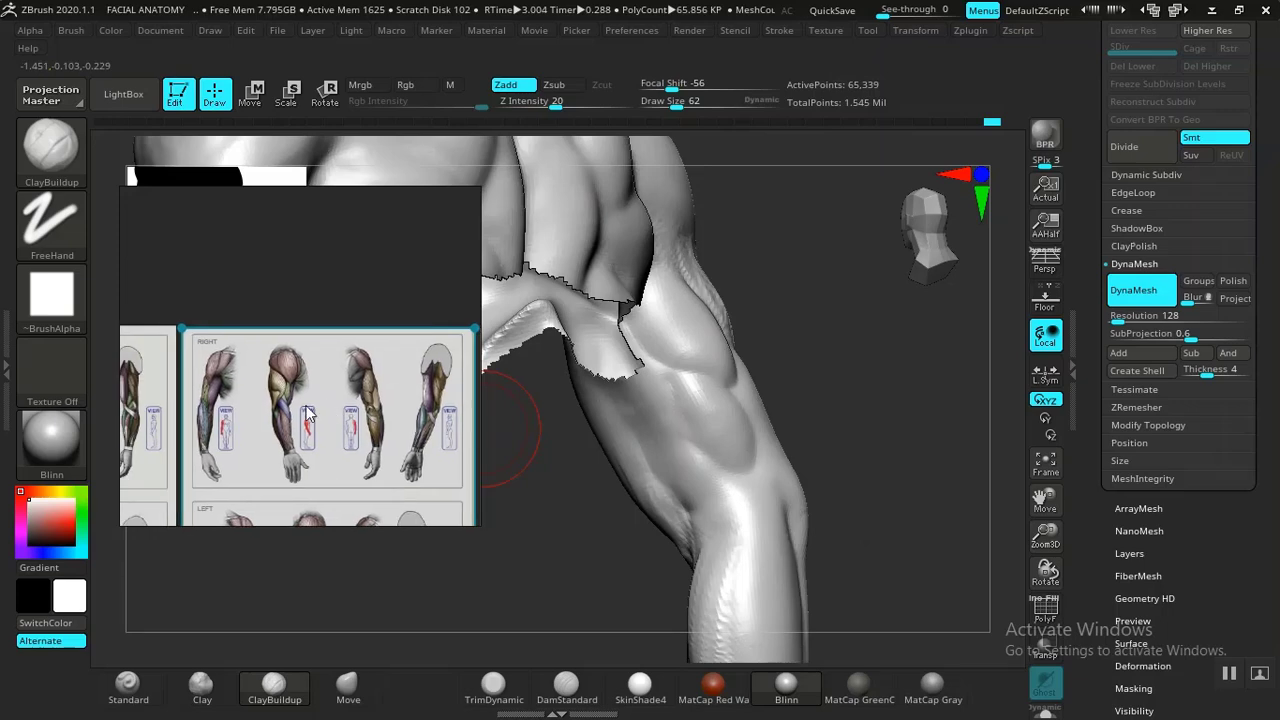
scroll(310, 410, up, 5)
scroll(222, 394, up, 5)
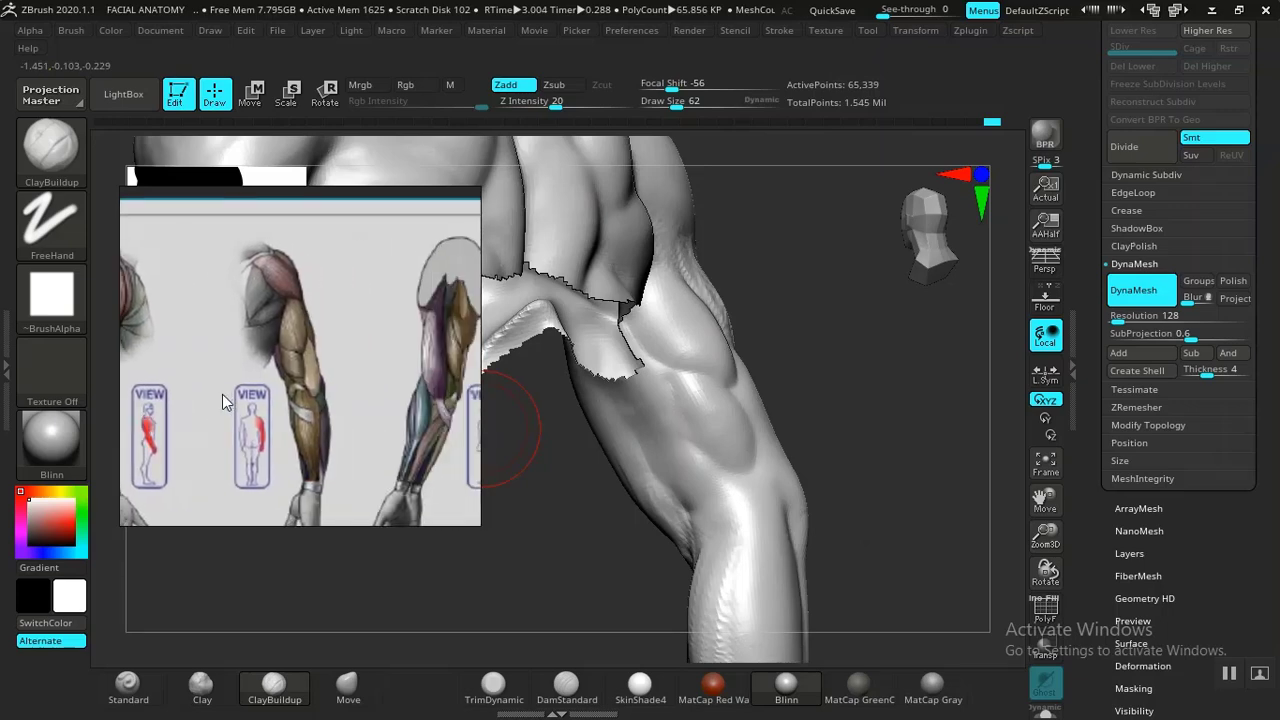
middle_drag(308, 371, 321, 442)
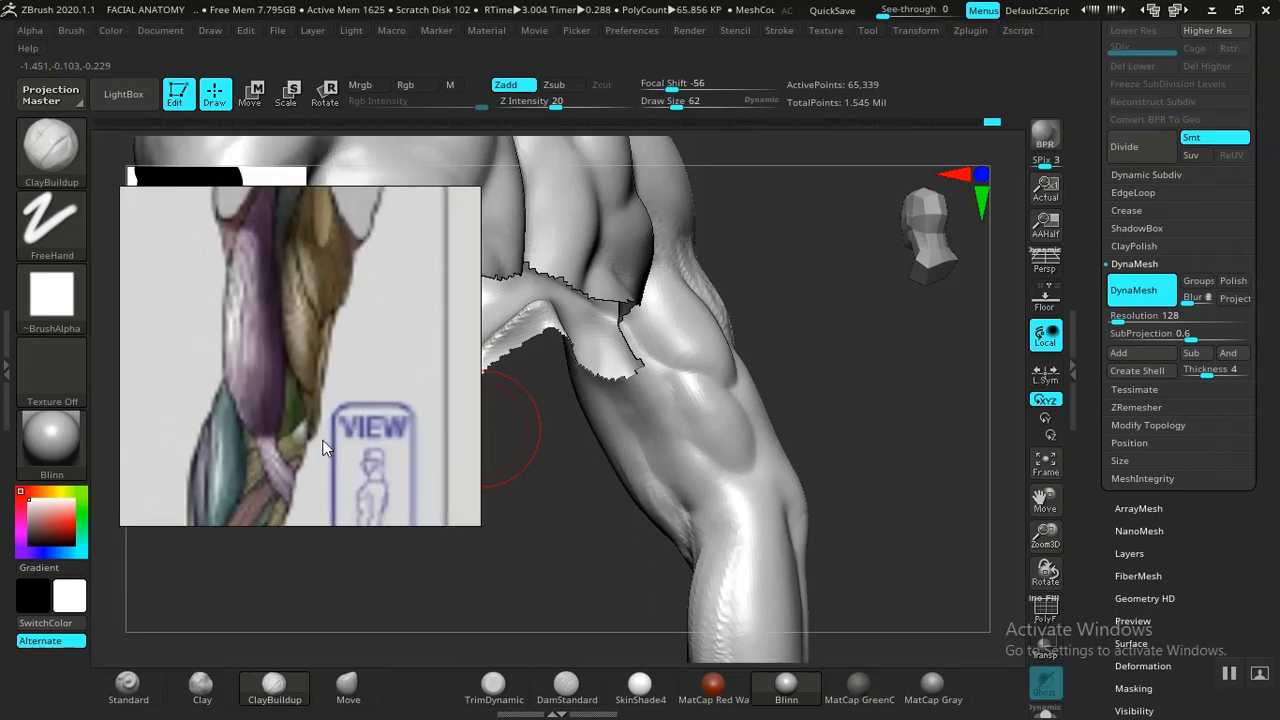
scroll(333, 412, down, 2)
middle_drag(335, 377, 340, 346)
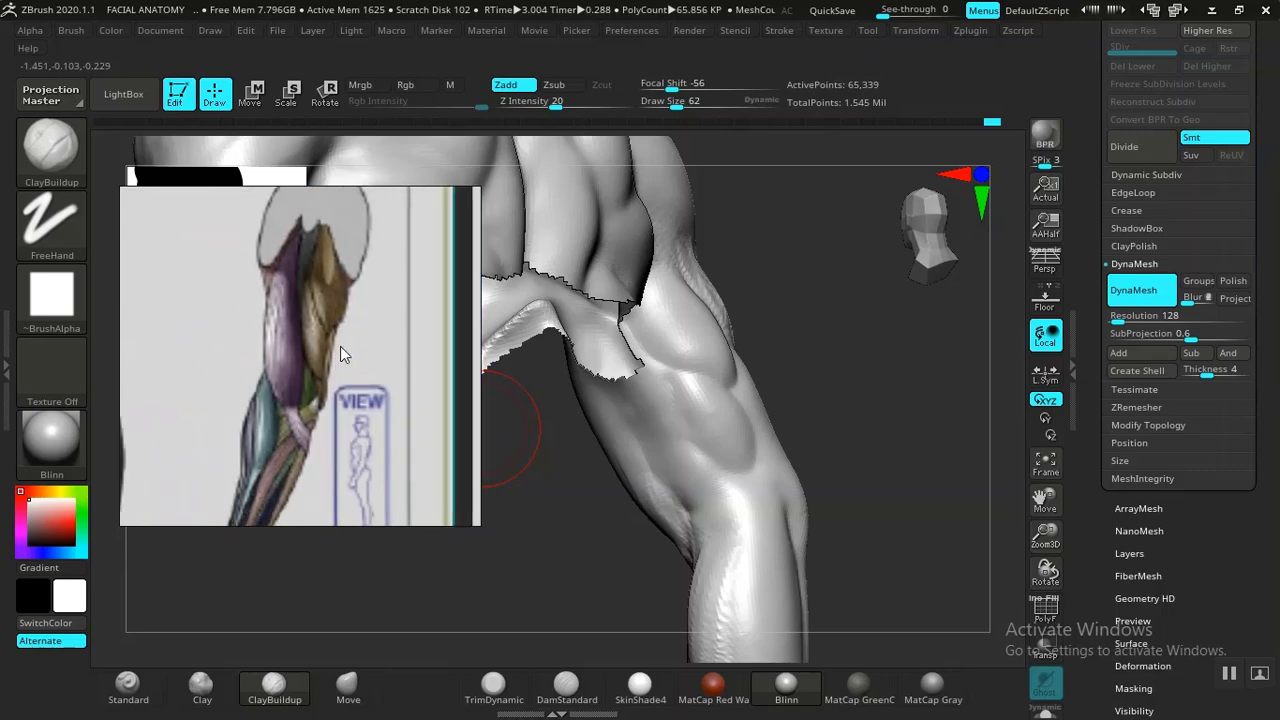
Refine the muscle separations at the inner elbow and upper forearm with DamStandard.
mouse_move(863, 396)
mouse_down()
mouse_move(594, 380)
mouse_move(817, 560)
mouse_move(834, 490)
mouse_move(774, 529)
mouse_move(683, 443)
mouse_move(789, 466)
mouse_move(772, 470)
mouse_move(780, 502)
mouse_move(774, 487)
mouse_move(763, 508)
mouse_move(757, 494)
mouse_up()
click(583, 695)
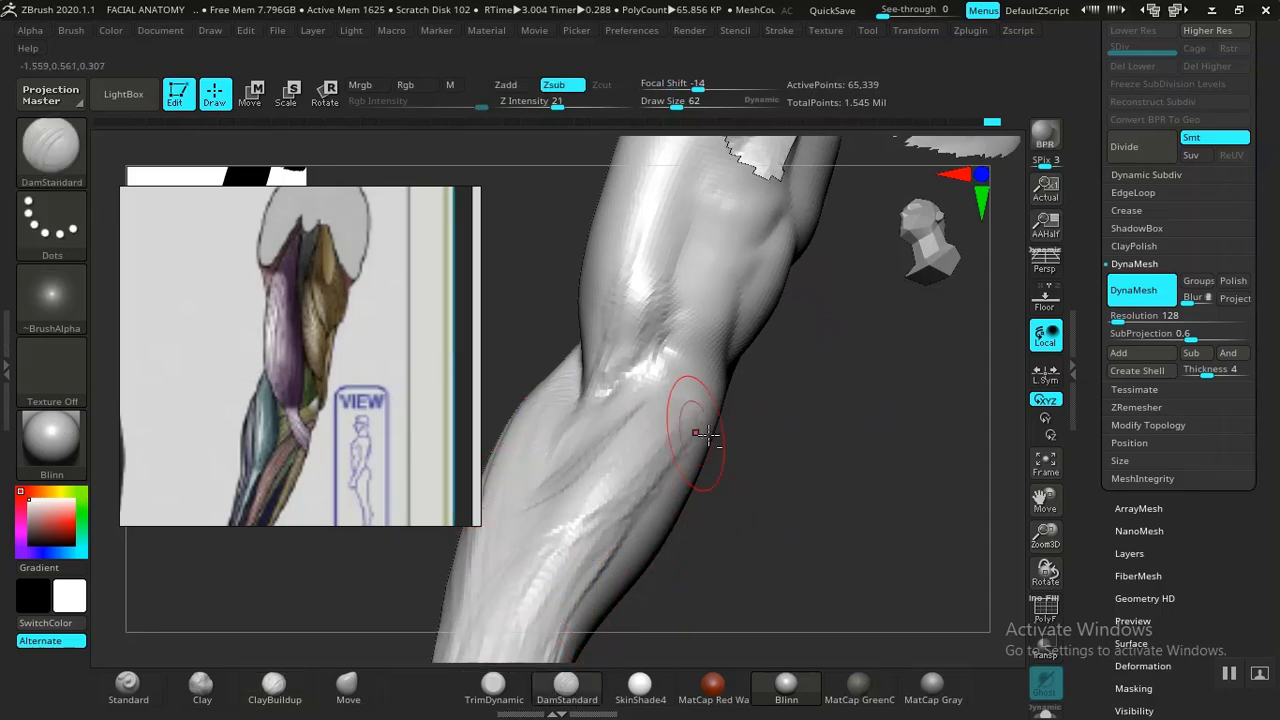
mouse_move(706, 434)
mouse_down()
mouse_move(754, 540)
mouse_move(779, 523)
mouse_move(714, 429)
mouse_move(860, 425)
mouse_move(829, 443)
mouse_move(829, 432)
mouse_move(846, 540)
mouse_up()
Unhide the full torso and turn on the polygroup wireframe display to inspect the arm and chest groups.
ctrl+shift+click(563, 334)
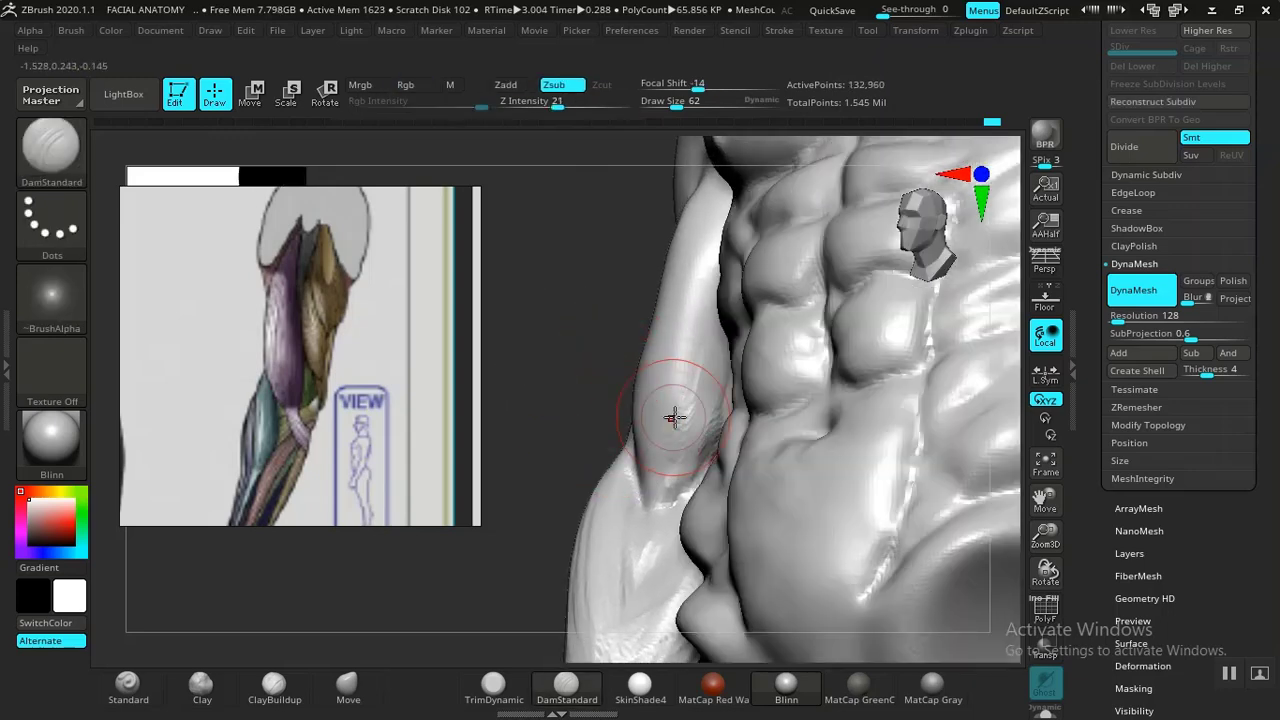
drag(541, 281, 515, 400)
key(shift+f)
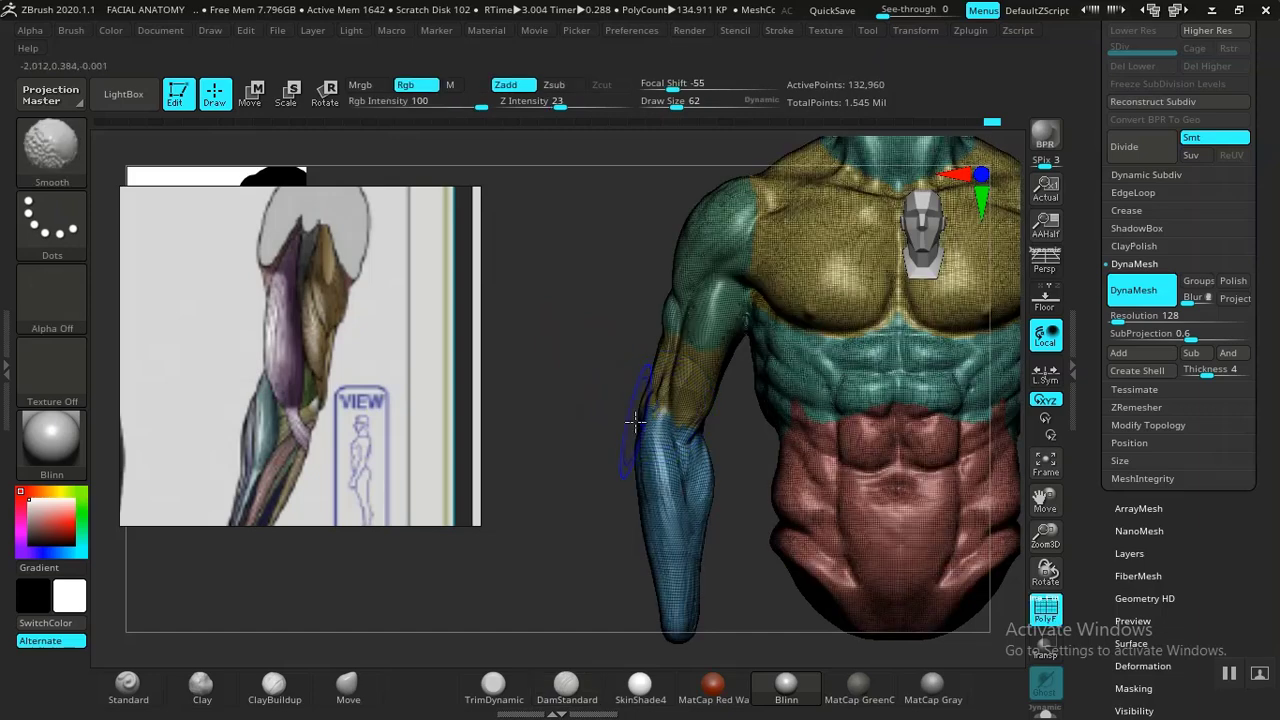
key(shift+f)
key(shift+f)
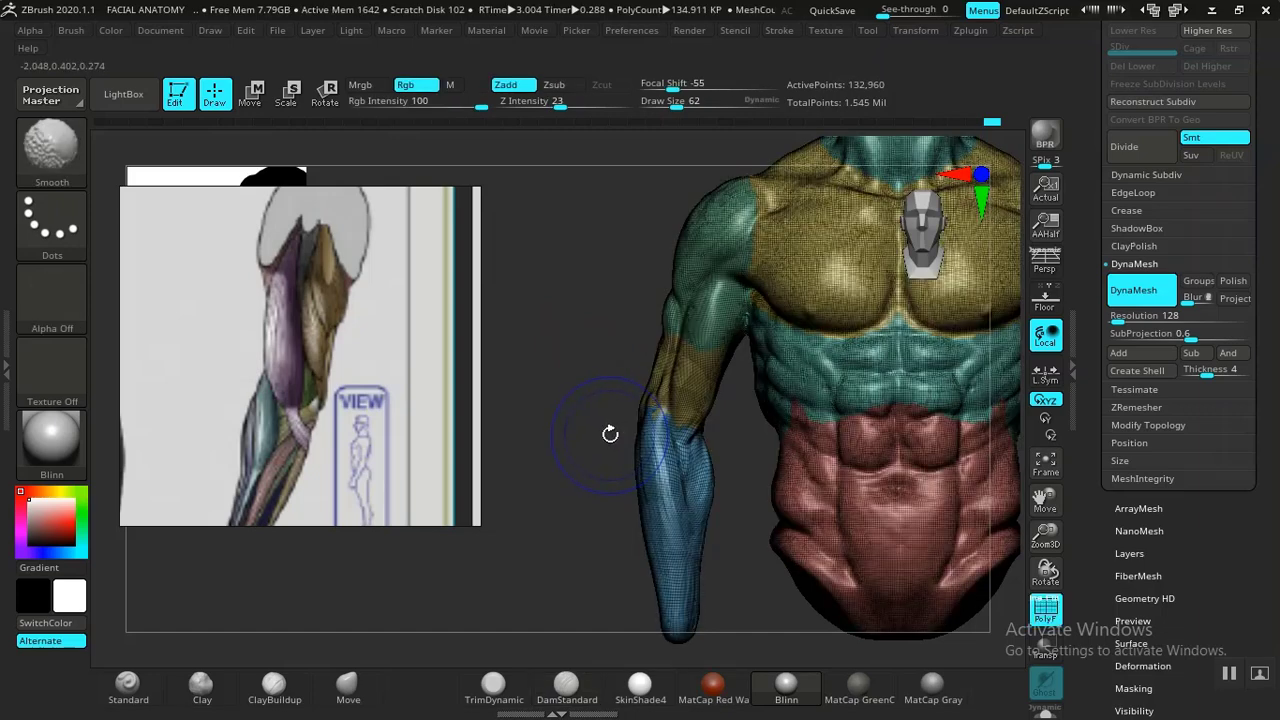
key(b)
key(d)
key(s)
drag(742, 418, 736, 393)
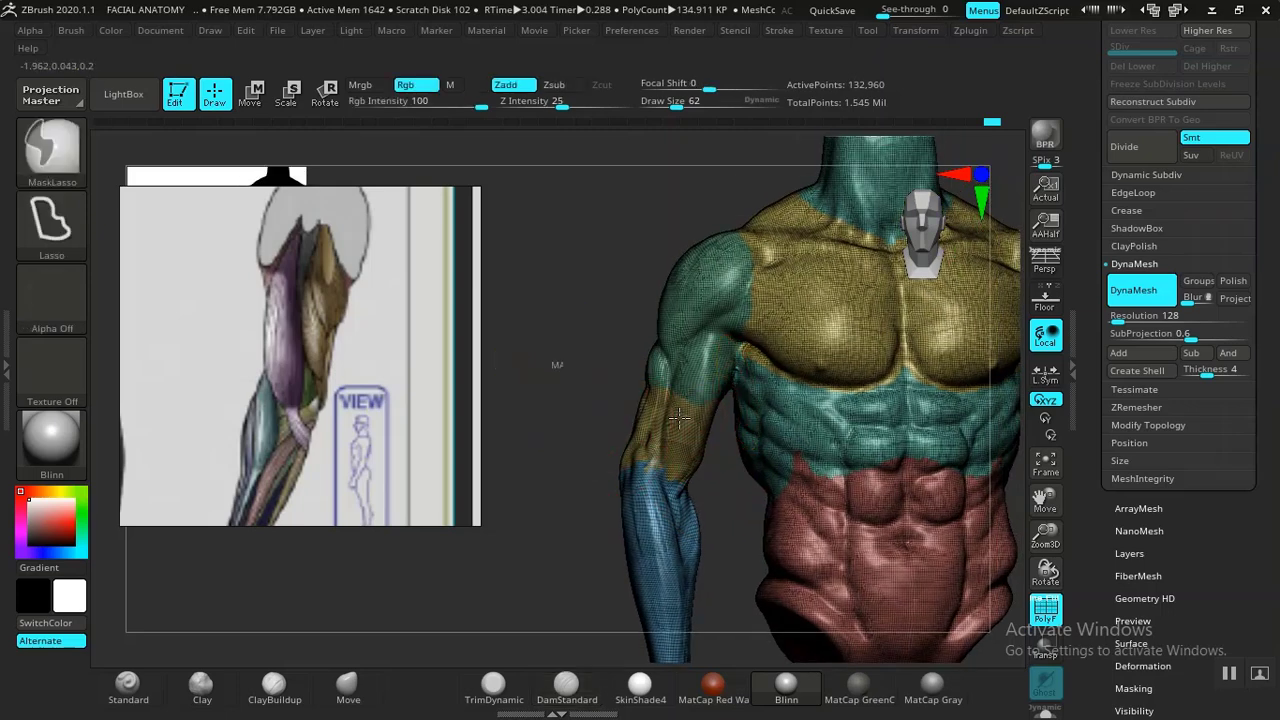
Turn off the wireframe display and reshape the armpit where the arm meets the rib cage with the Move brush.
click(348, 688)
key(shift+f)
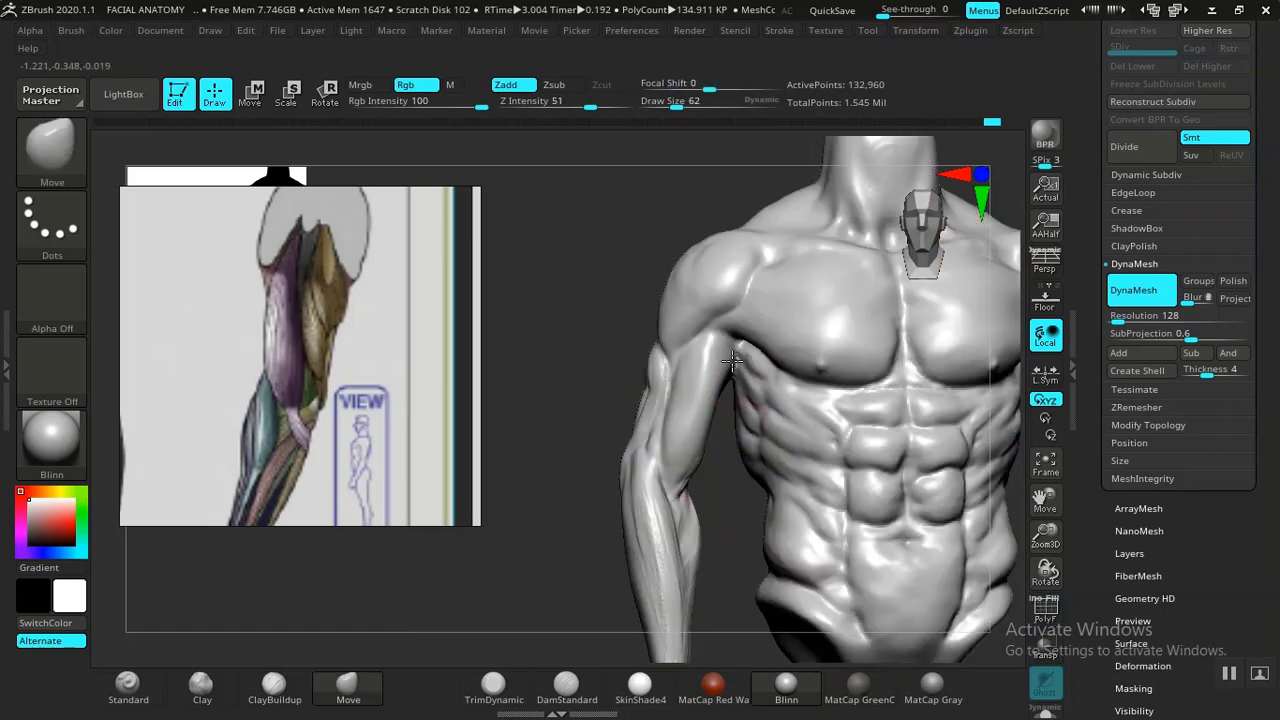
alt+drag(729, 487, 767, 379)
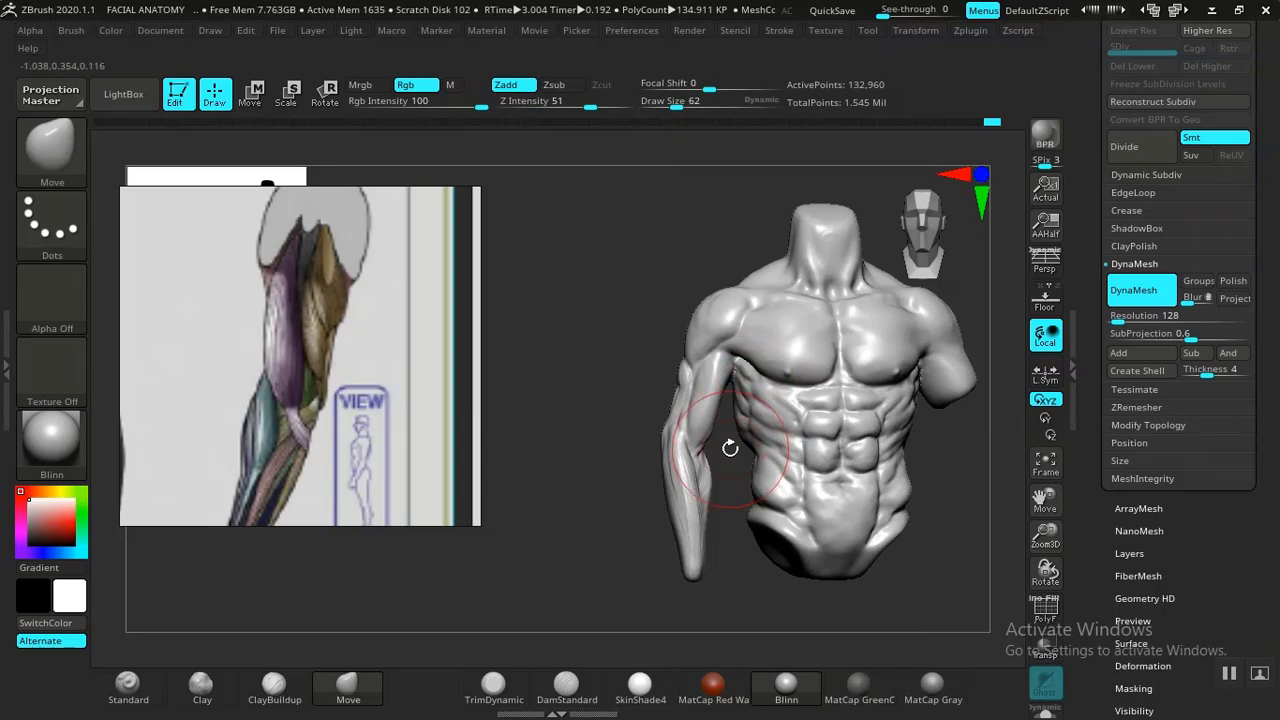
alt+drag(730, 448, 751, 606)
alt+drag(729, 531, 732, 592)
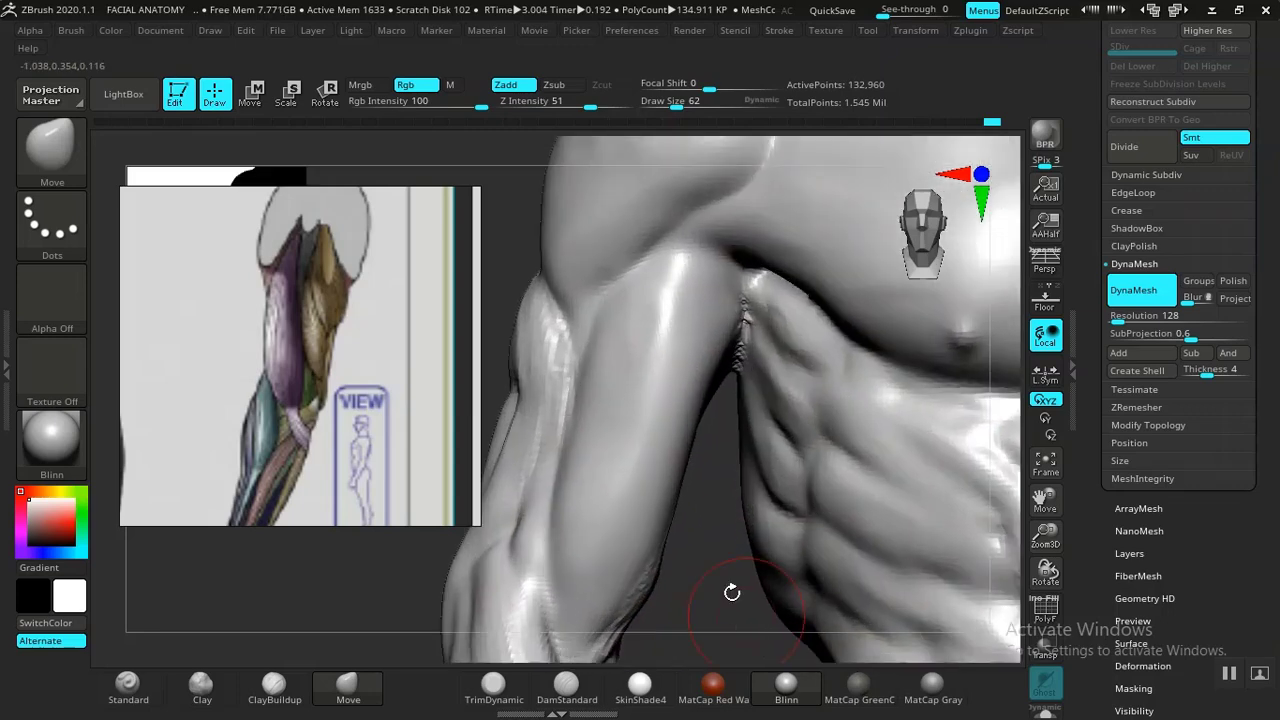
mouse_move(713, 516)
mouse_down()
mouse_move(708, 529)
mouse_move(733, 511)
mouse_up()
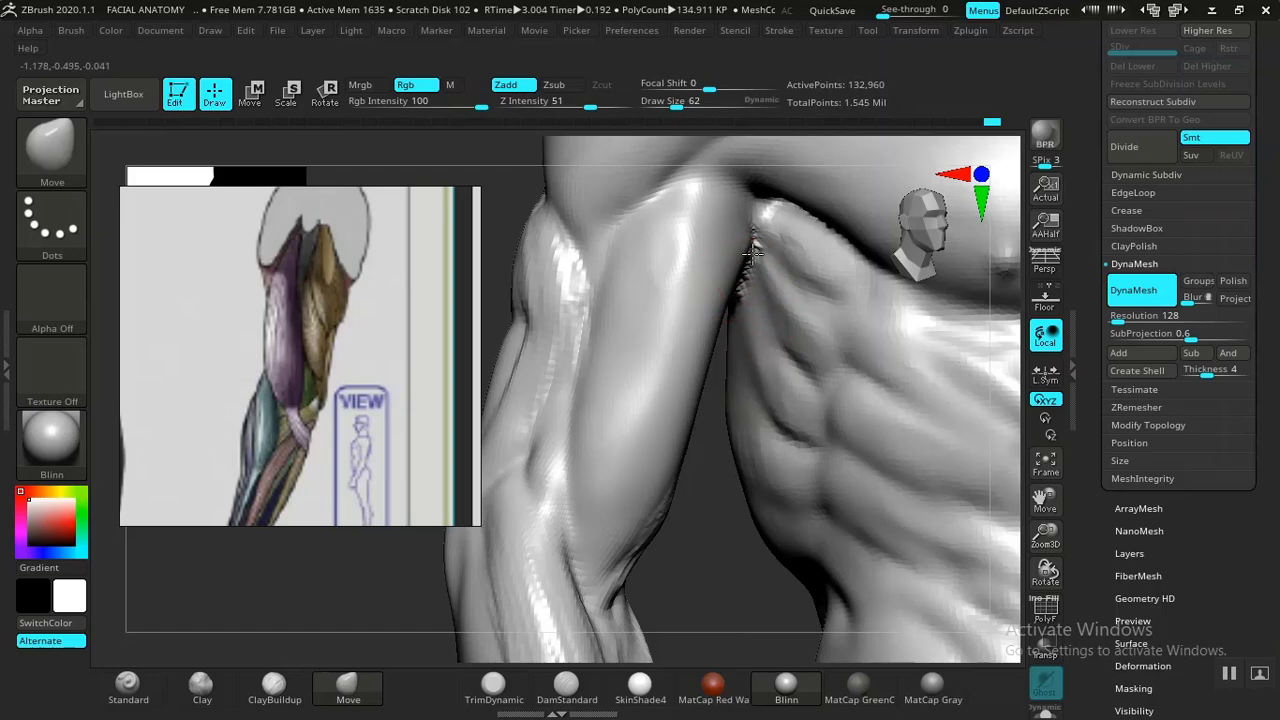
drag(723, 491, 744, 318)
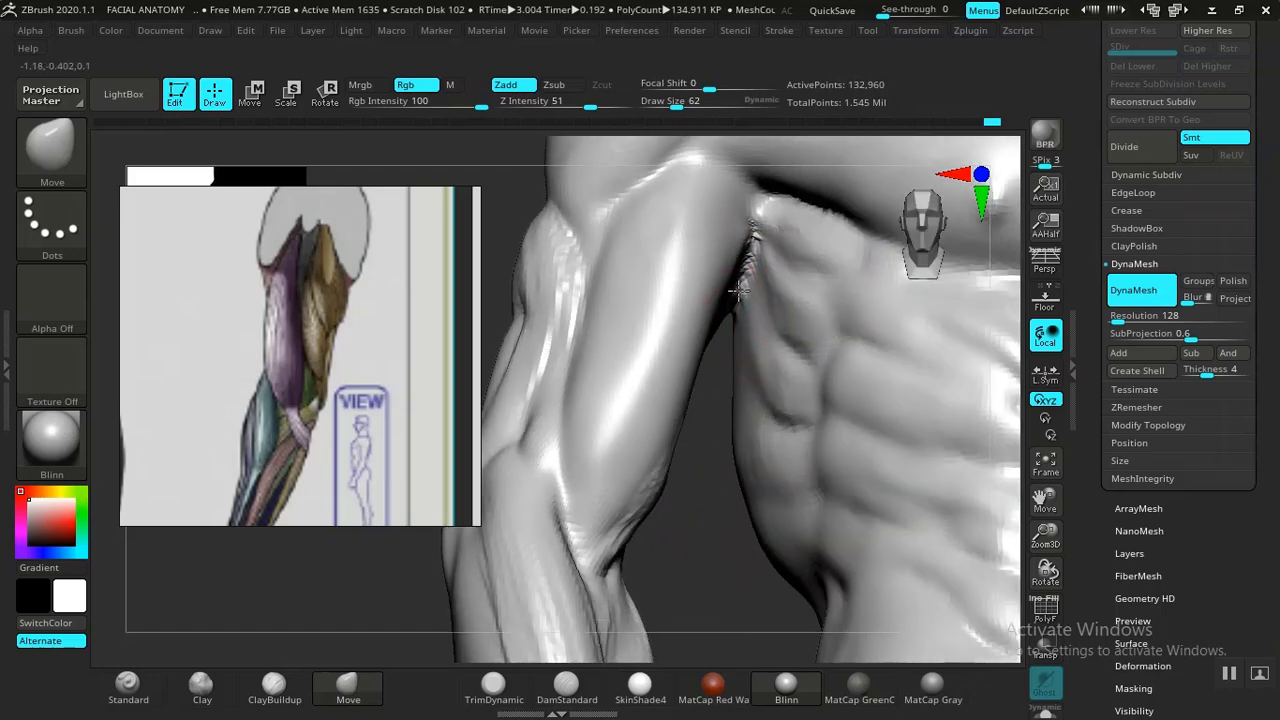
Mask the whole arm from the shoulder to the wrist with MaskLasso.
drag(732, 368, 570, 455)
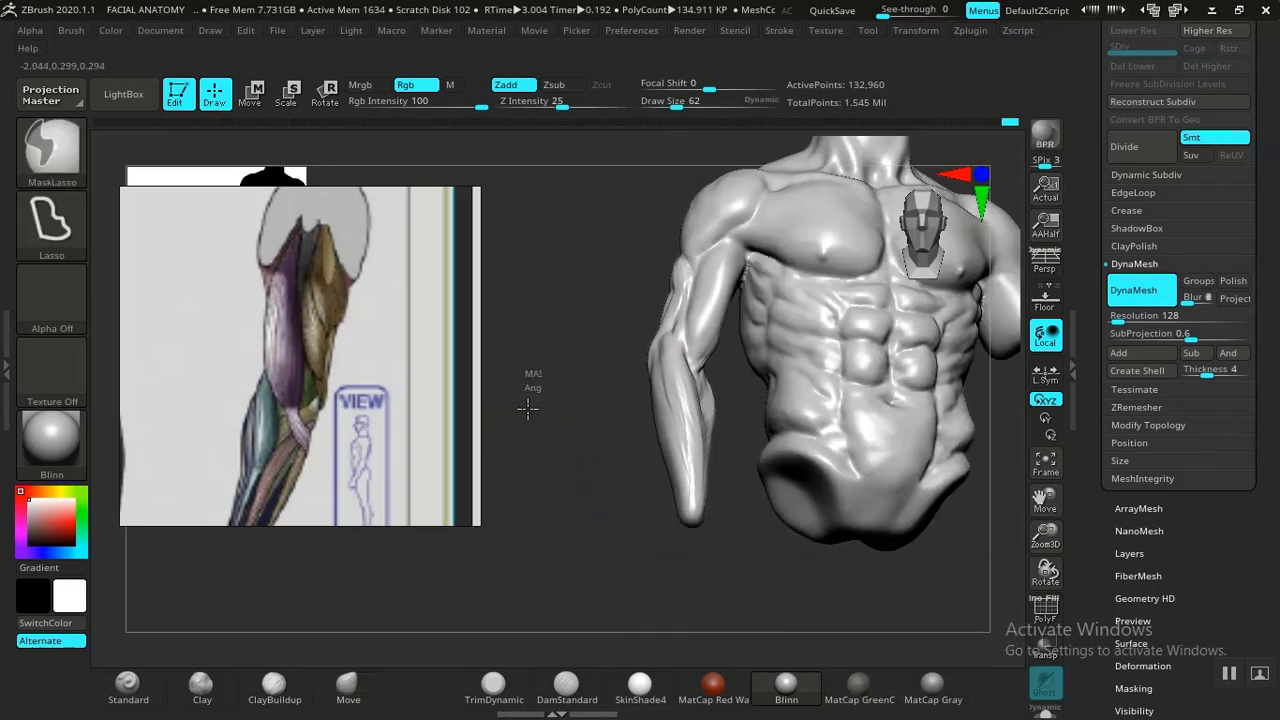
mouse_move(530, 375)
ctrl+mouse_down()
mouse_move(700, 557)
mouse_move(737, 423)
mouse_move(729, 355)
mouse_move(765, 245)
mouse_move(745, 172)
mouse_move(688, 128)
mouse_move(649, 250)
ctrl+mouse_up()
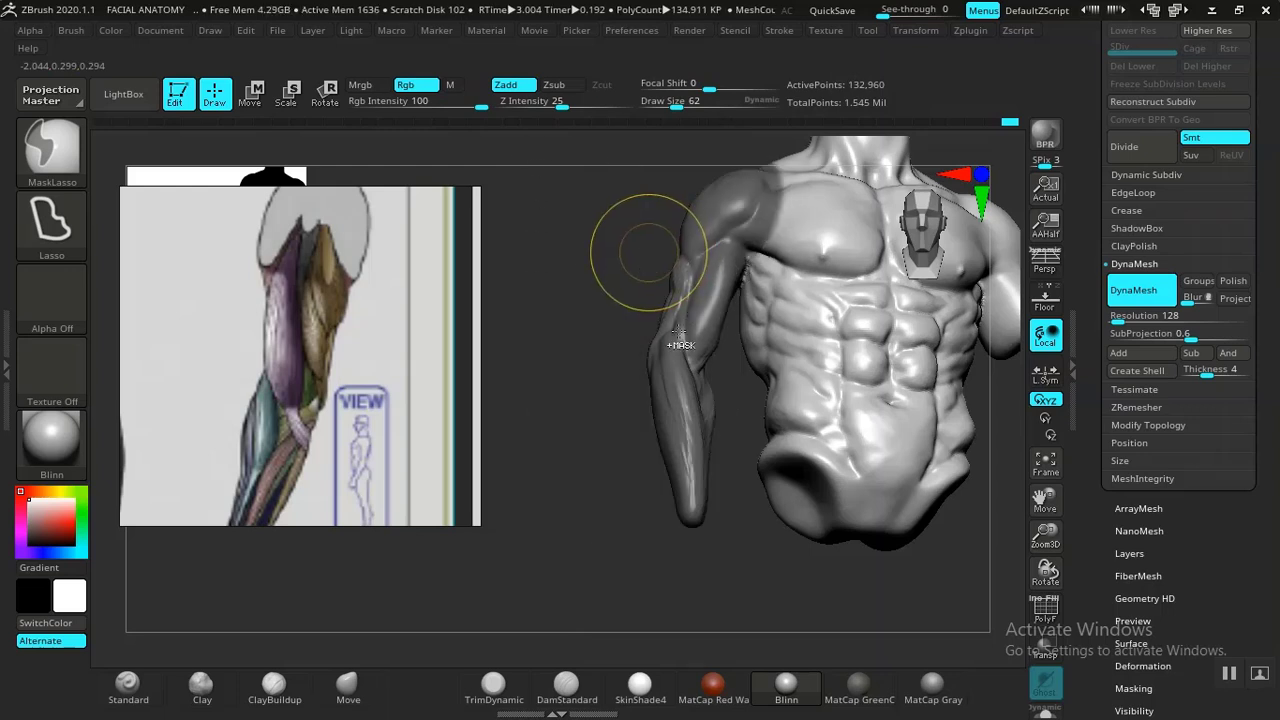
Clear the arm mask and isolate the arm's polygroup, hiding the rest of the torso.
ctrl+drag(614, 440, 608, 480)
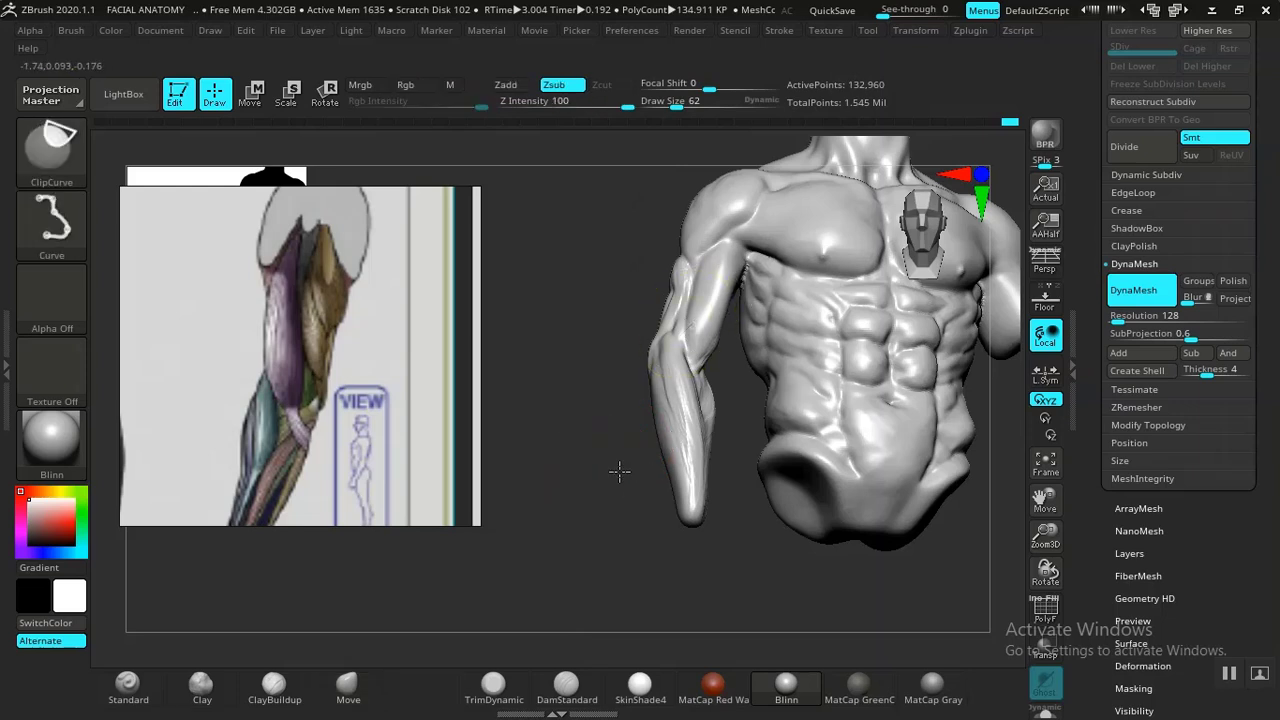
mouse_move(537, 500)
ctrl+shift+mouse_down()
mouse_move(580, 441)
mouse_move(571, 386)
mouse_move(583, 363)
mouse_move(616, 384)
ctrl+shift+mouse_up()
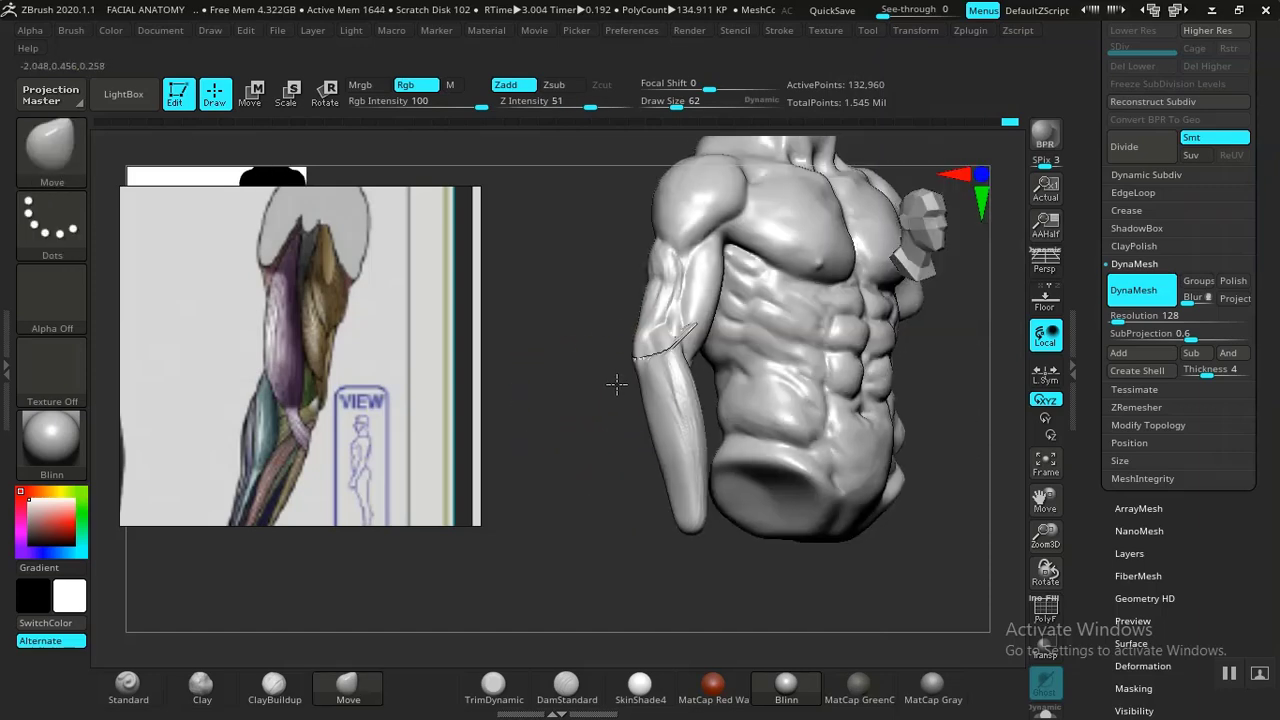
ctrl+shift+click(672, 300)
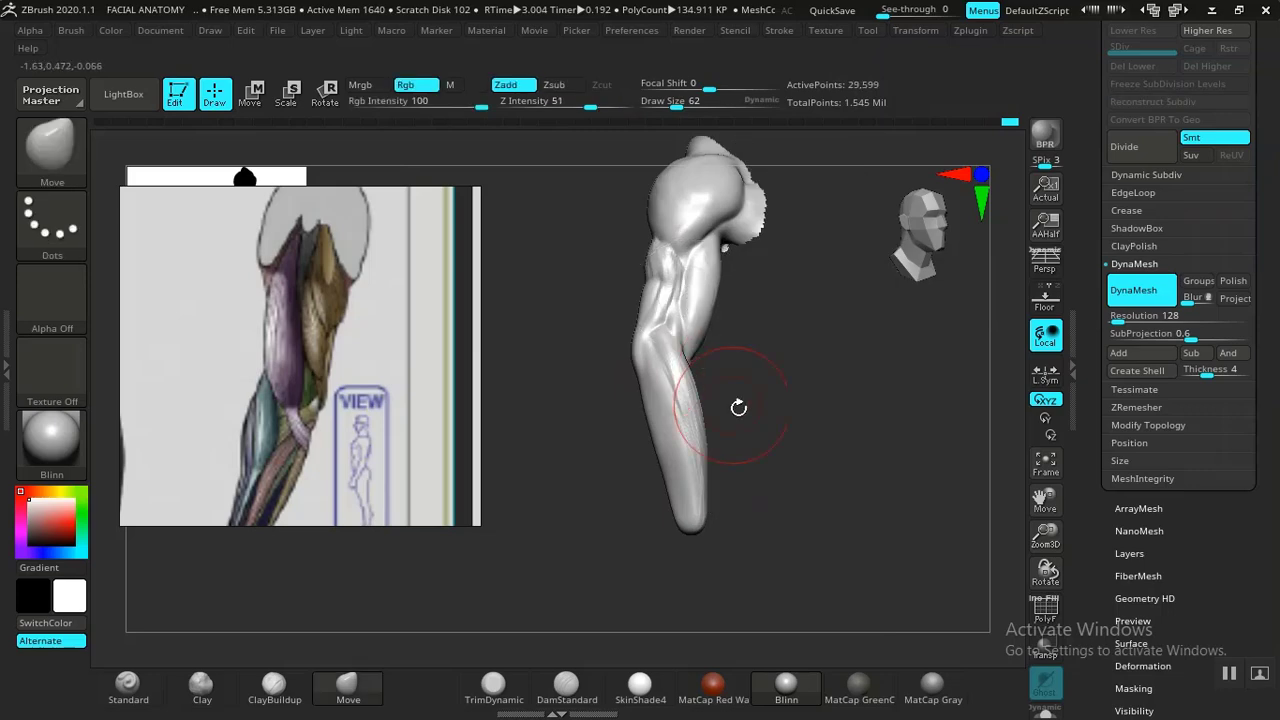
Carve the muscle separations along the inner upper arm, between the biceps and triceps, with DamStandard.
drag(738, 407, 598, 476)
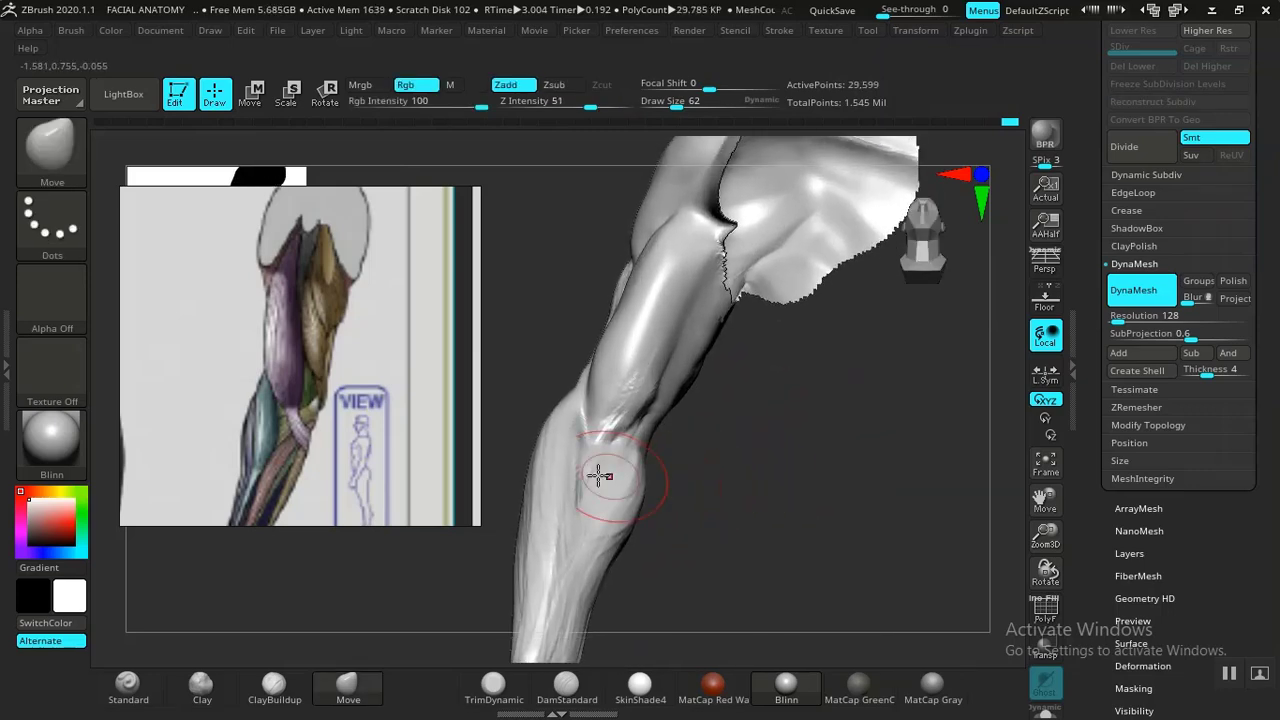
mouse_move(700, 450)
mouse_down()
mouse_move(746, 451)
mouse_move(689, 446)
mouse_move(723, 437)
mouse_move(740, 462)
mouse_up()
click(566, 685)
mouse_move(609, 543)
mouse_down()
mouse_move(709, 517)
mouse_move(693, 523)
mouse_move(686, 457)
mouse_move(690, 472)
mouse_up()
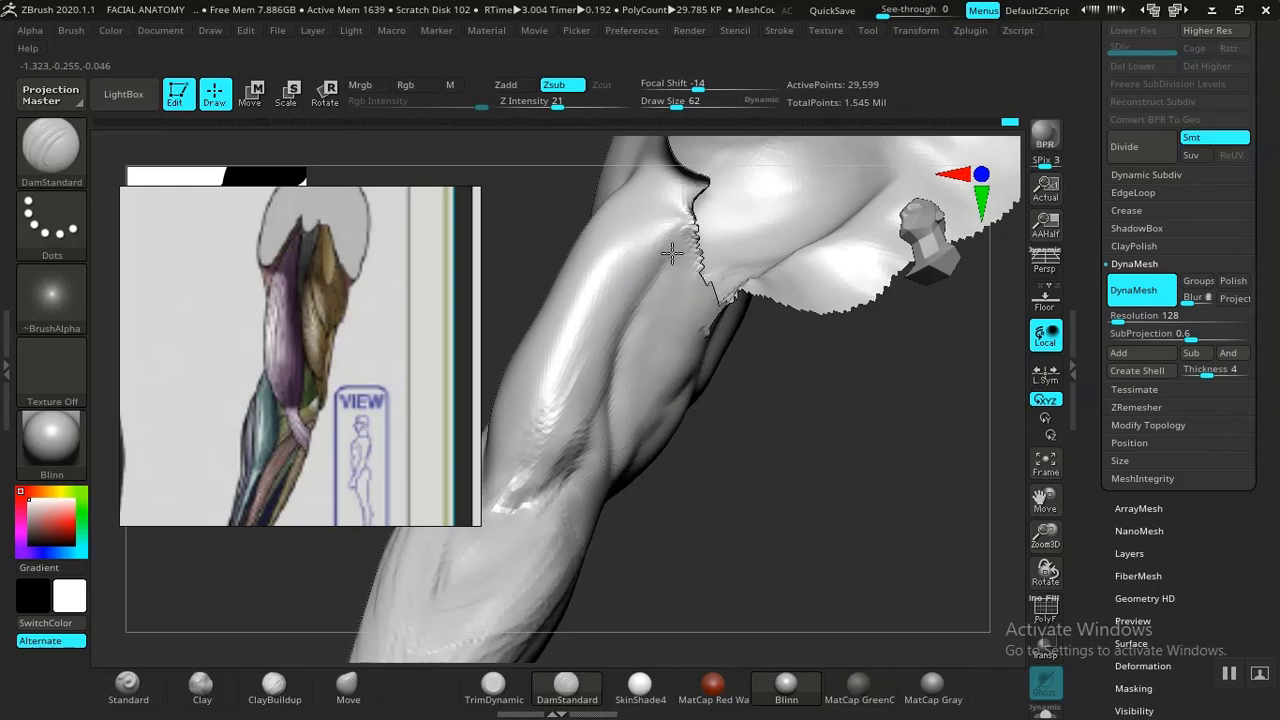
drag(728, 522, 677, 306)
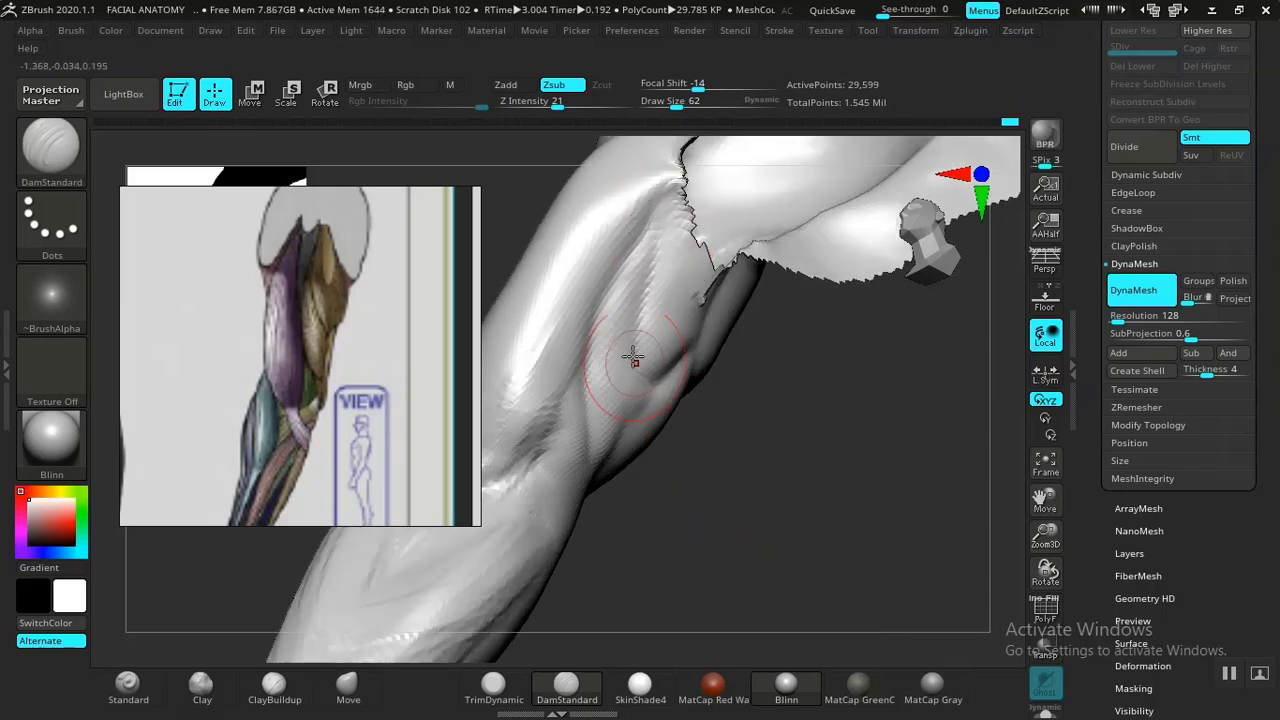
drag(713, 490, 682, 413)
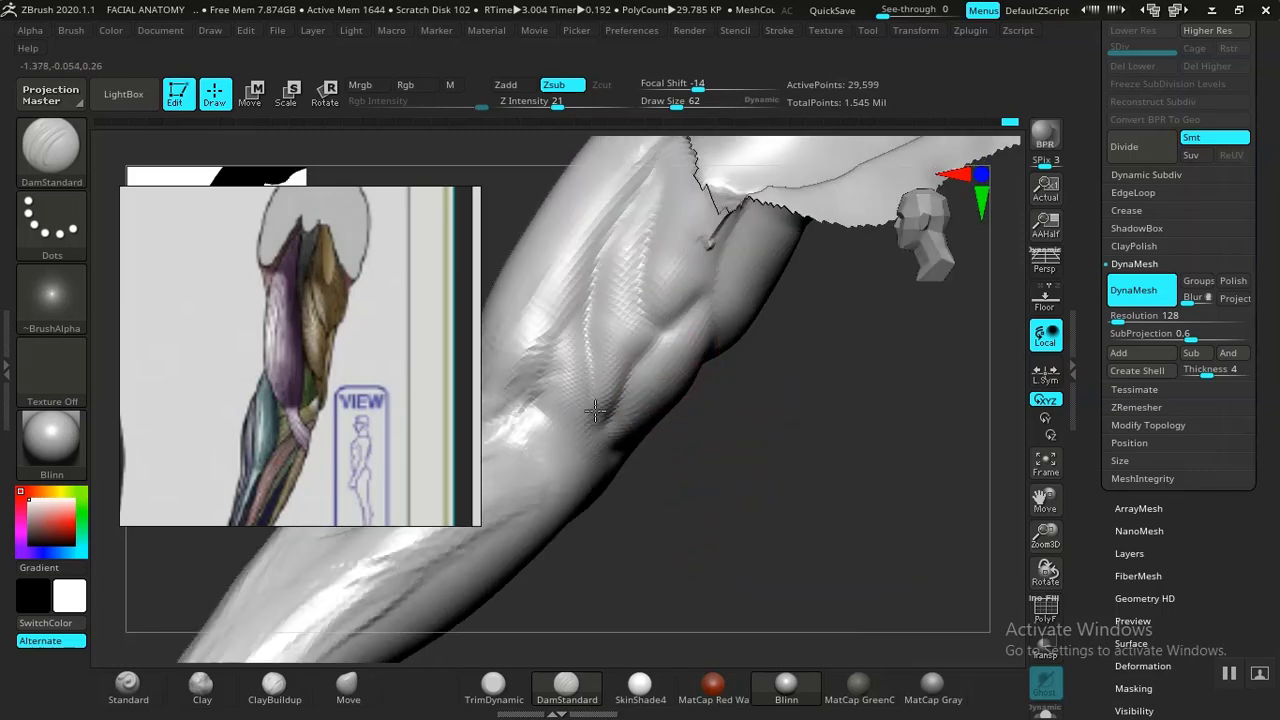
Extend the DamStandard grooves down toward the inner elbow and smooth the forearm surface.
mouse_move(680, 403)
mouse_down()
mouse_move(731, 500)
mouse_move(720, 451)
mouse_move(714, 474)
mouse_move(584, 342)
mouse_up()
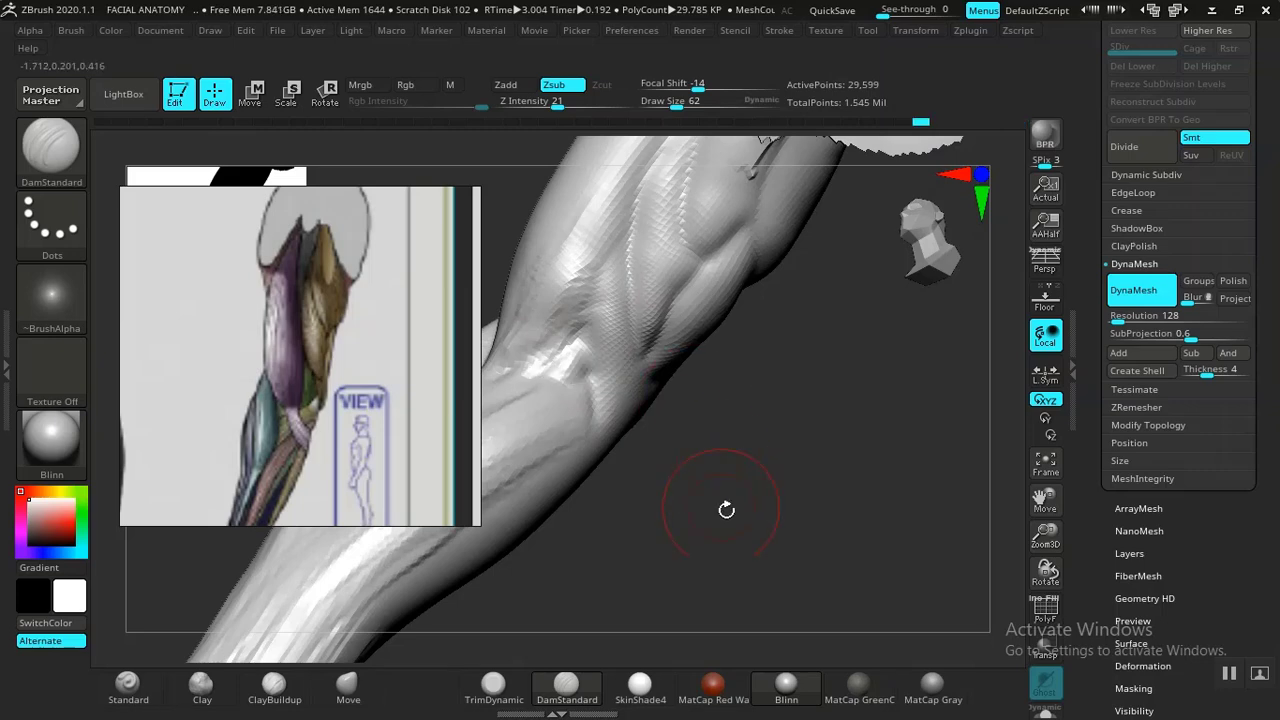
drag(726, 510, 684, 480)
drag(688, 471, 638, 360)
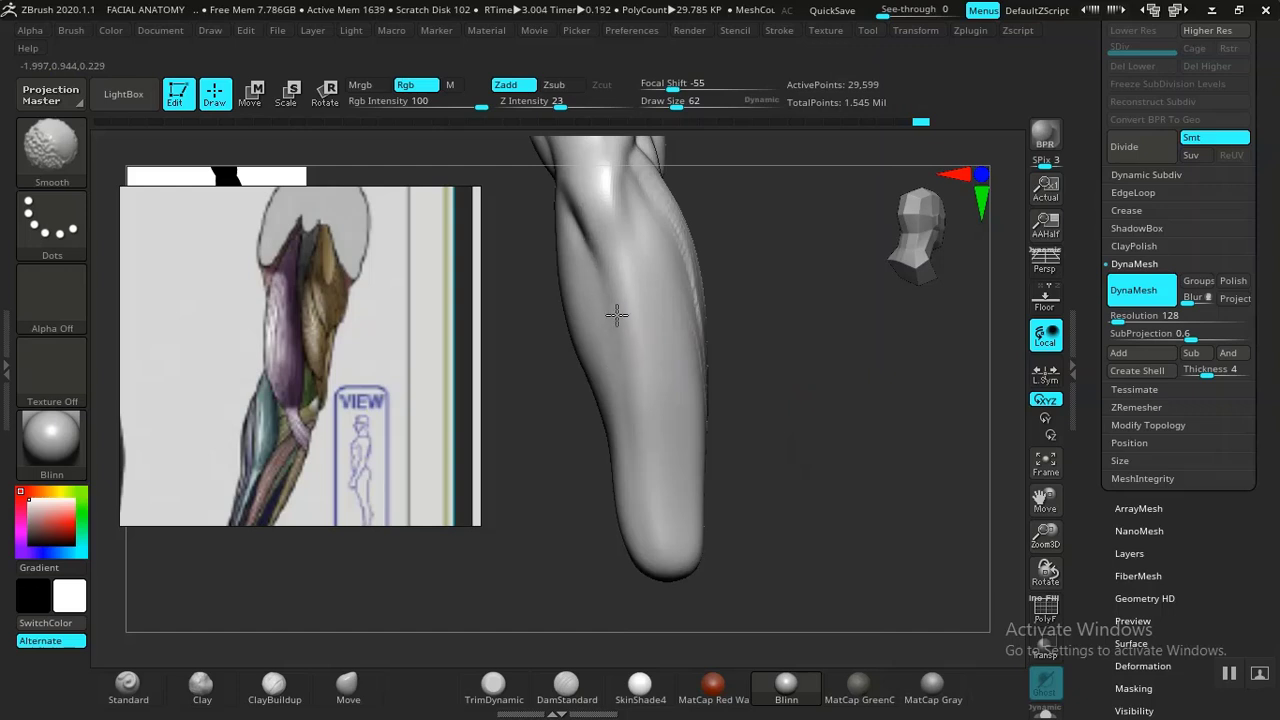
mouse_move(600, 337)
mouse_down()
mouse_move(797, 471)
mouse_move(749, 494)
mouse_move(680, 460)
mouse_move(706, 468)
mouse_move(714, 457)
mouse_move(700, 497)
mouse_move(709, 491)
mouse_move(746, 538)
mouse_move(723, 471)
mouse_move(829, 403)
mouse_move(829, 414)
mouse_move(655, 412)
mouse_up()
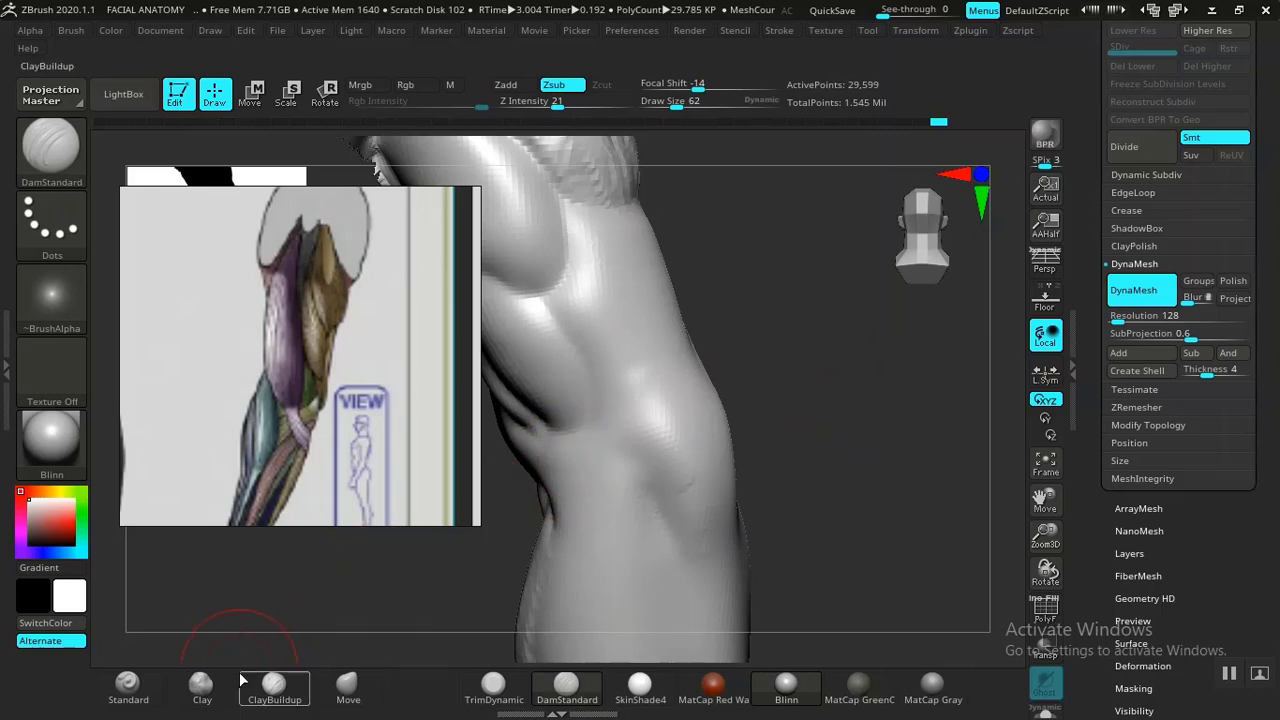
Build up the triceps tendon area at the back of the arm above the elbow with ClayBuildup and smooth it.
click(272, 686)
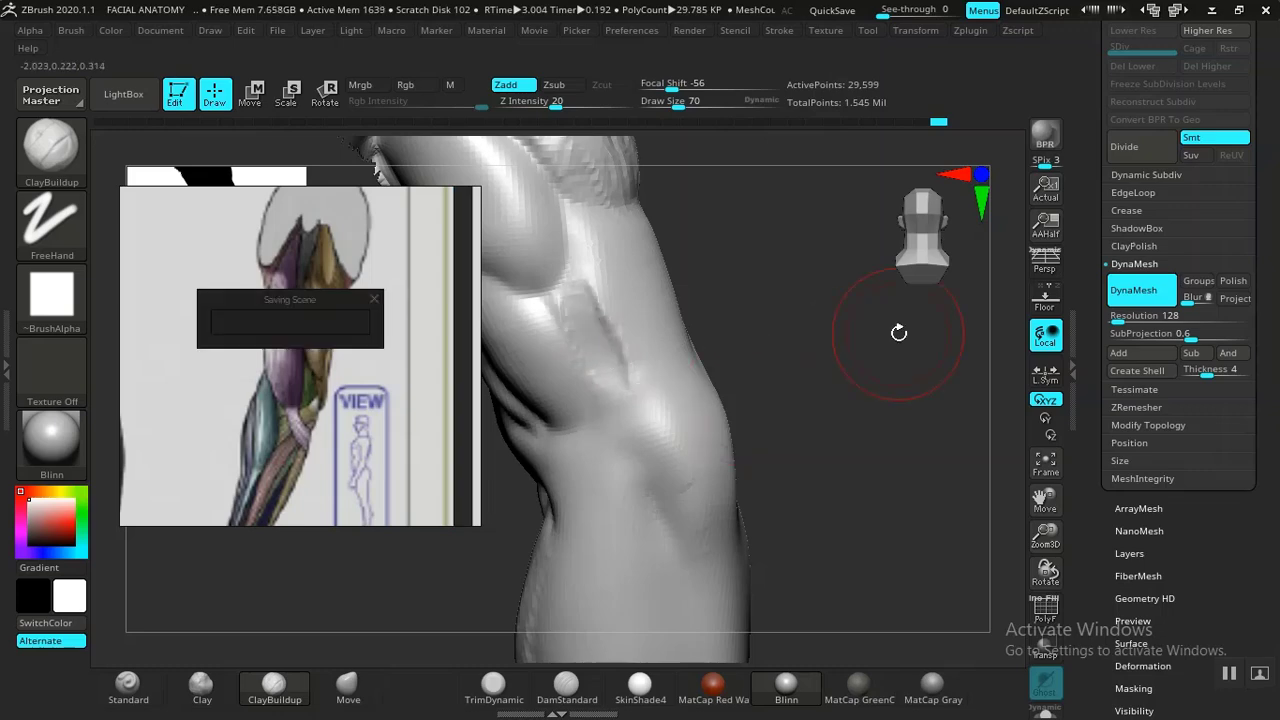
drag(898, 333, 670, 357)
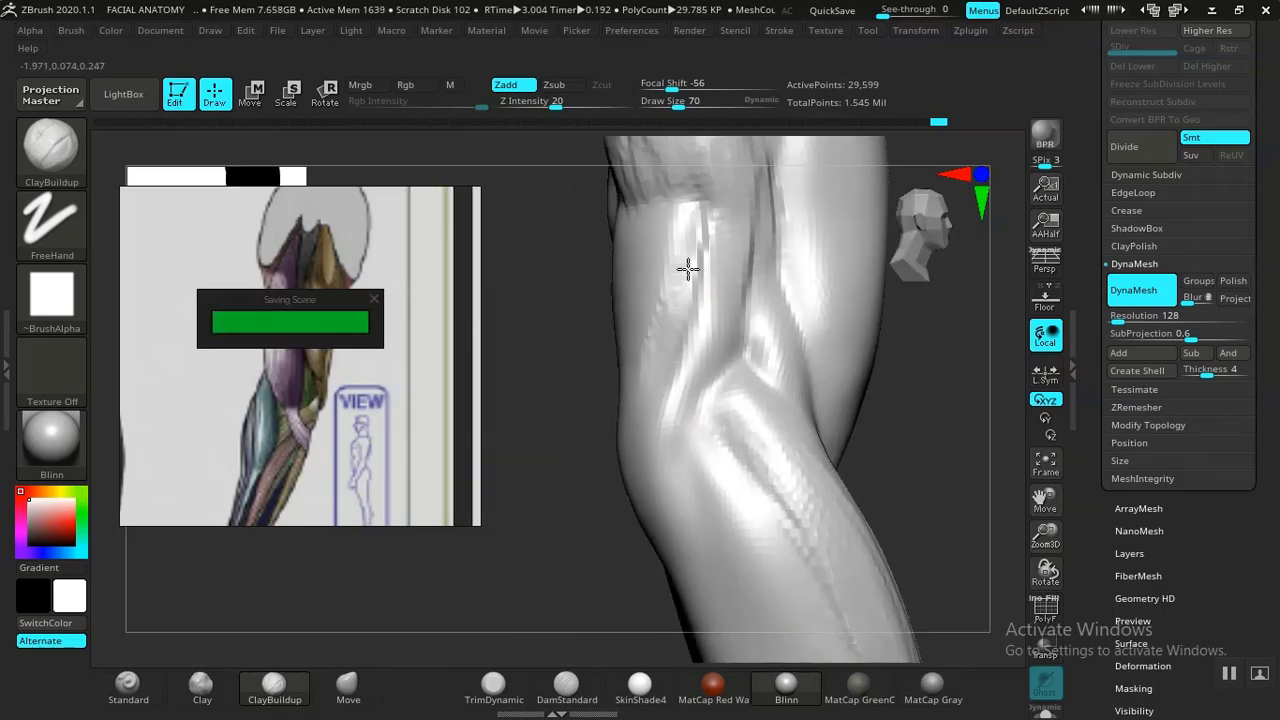
drag(901, 393, 611, 383)
key(shift)
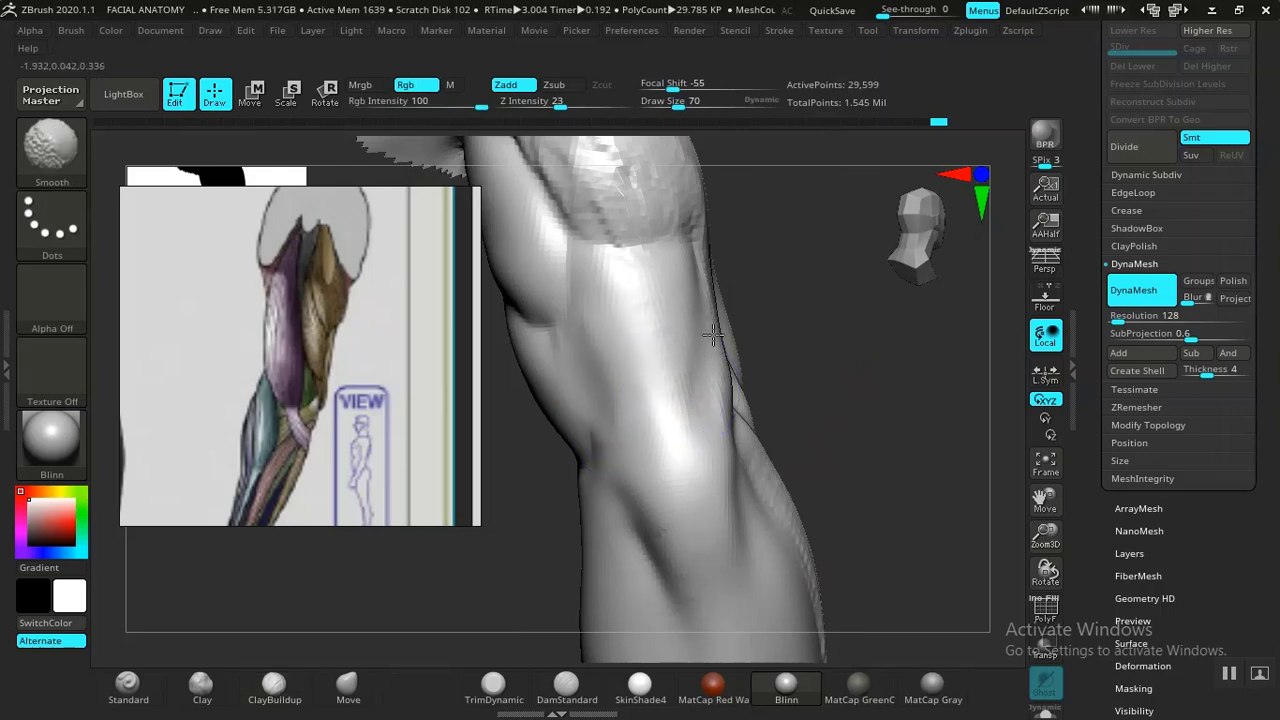
shift+drag(713, 335, 720, 448)
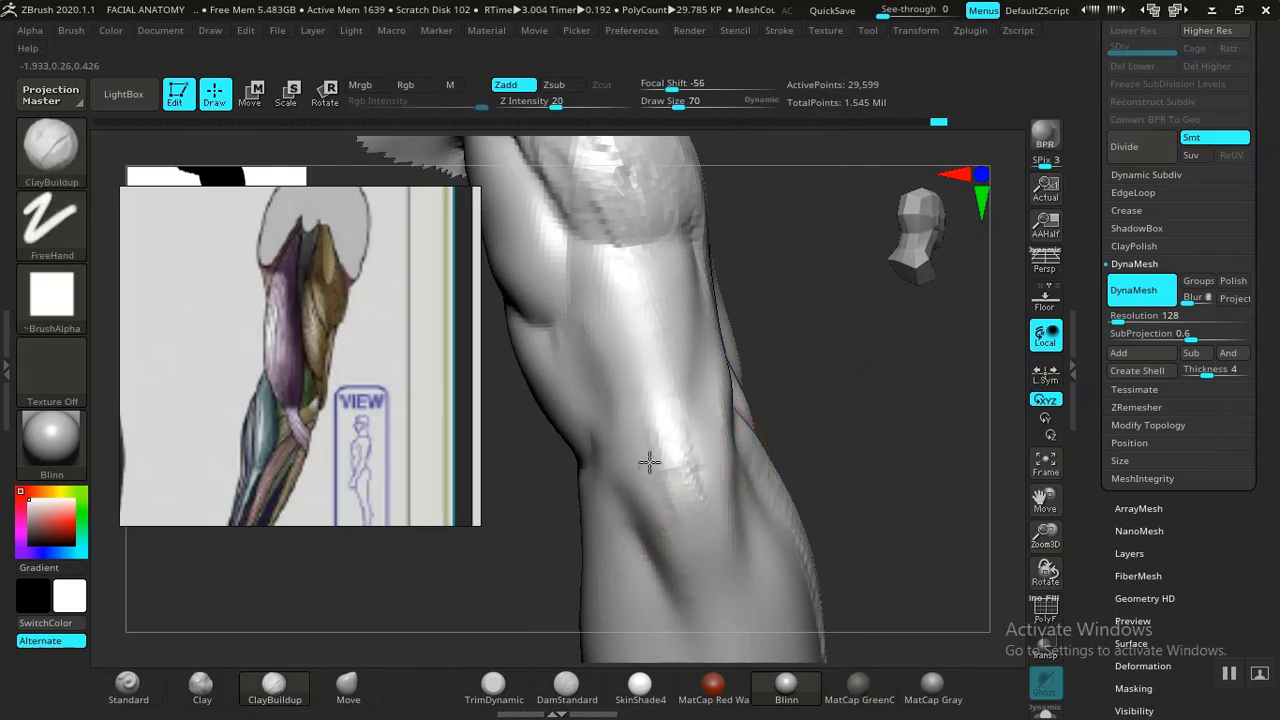
Define the elbow bone and add volume to the lower triceps beside it with ClayBuildup, smoothing the transitions.
drag(781, 519, 805, 480)
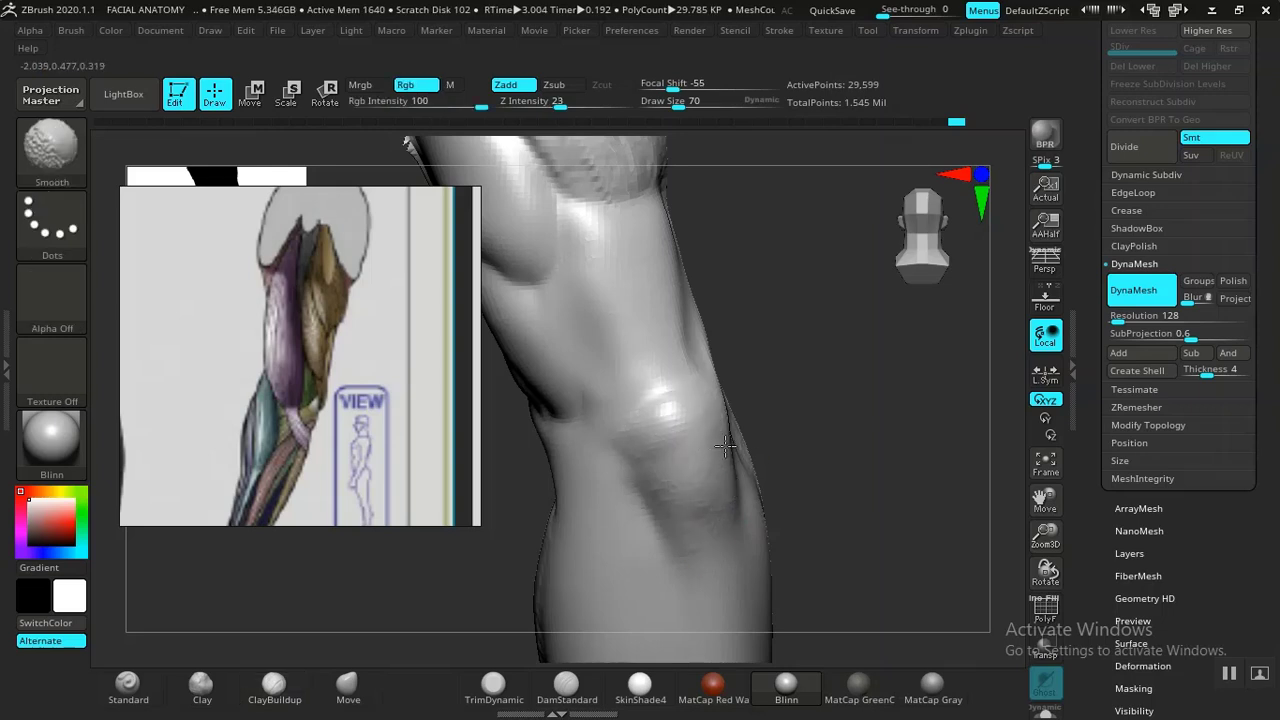
mouse_move(757, 430)
alt+mouse_down()
mouse_move(734, 363)
mouse_move(804, 404)
mouse_move(765, 465)
alt+mouse_up()
mouse_move(551, 514)
alt+mouse_down()
mouse_move(589, 496)
mouse_move(594, 523)
mouse_move(639, 398)
alt+mouse_up()
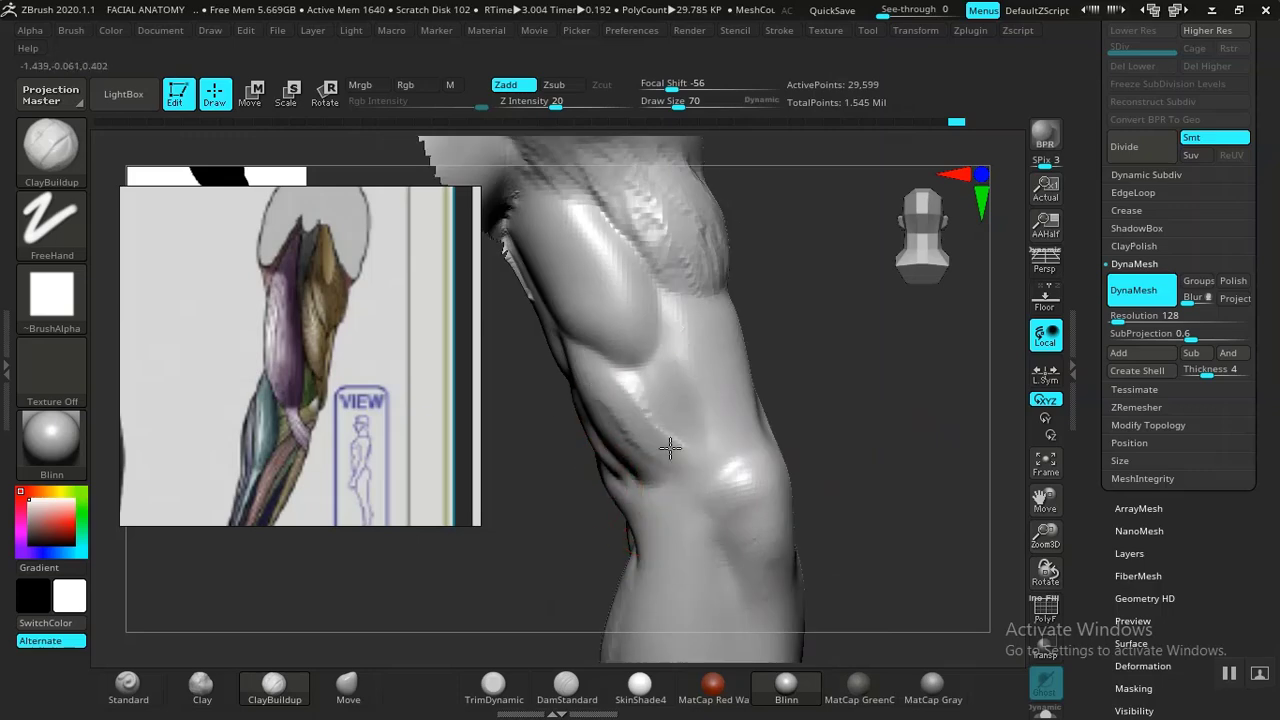
alt+drag(537, 447, 614, 566)
Build up the triceps heads and the biceps below the armpit with ClayBuildup.
drag(877, 366, 828, 388)
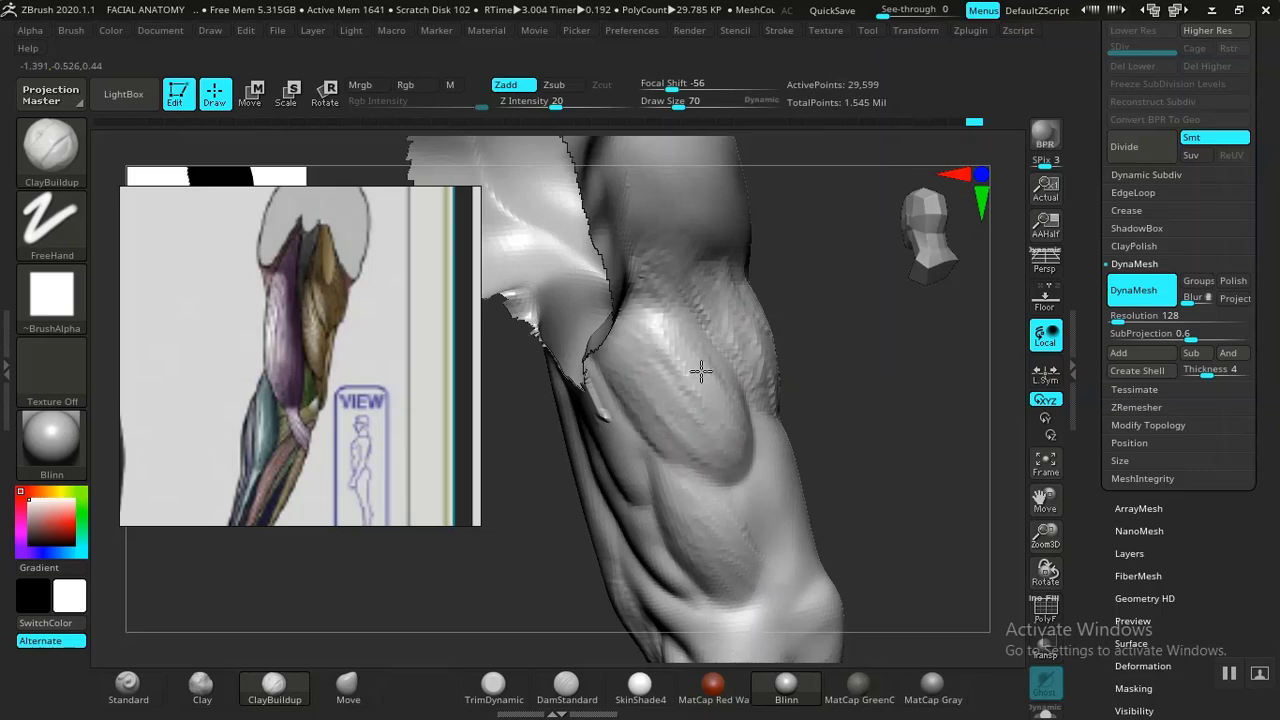
mouse_move(812, 467)
mouse_down()
mouse_move(955, 397)
mouse_move(880, 380)
mouse_move(817, 411)
mouse_move(837, 468)
mouse_up()
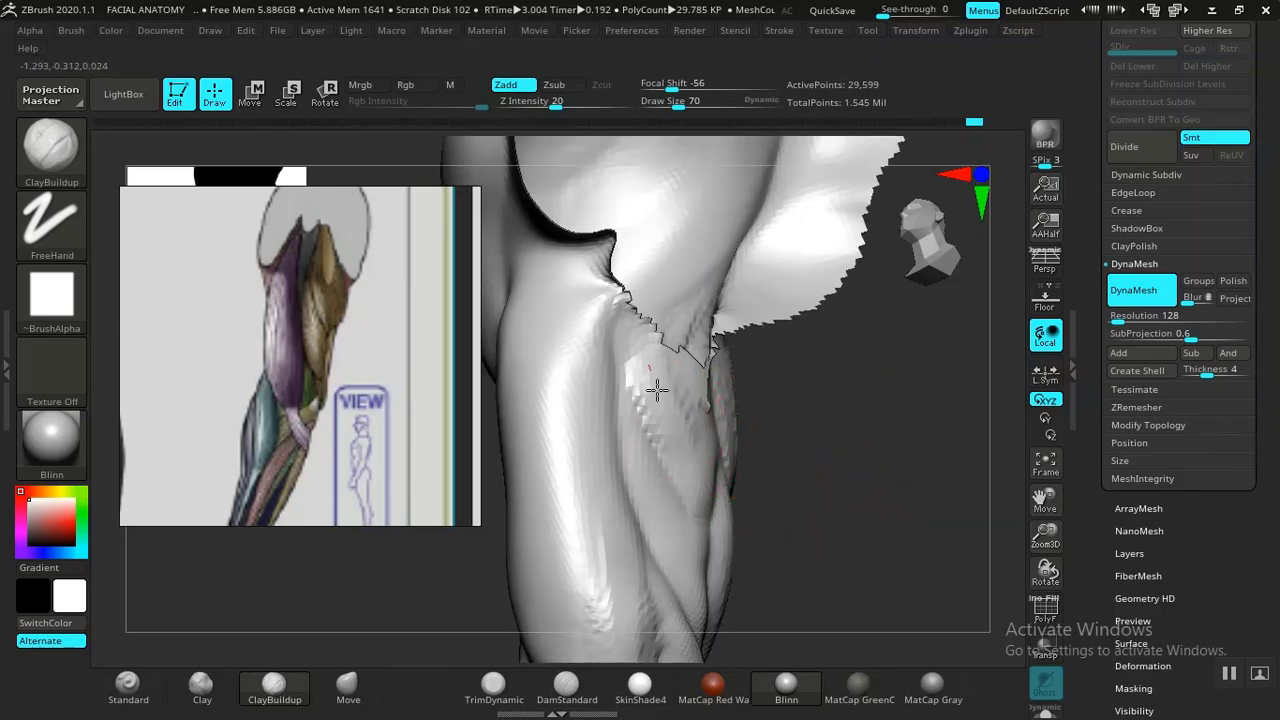
mouse_move(707, 422)
mouse_down()
mouse_move(791, 486)
mouse_move(676, 403)
mouse_up()
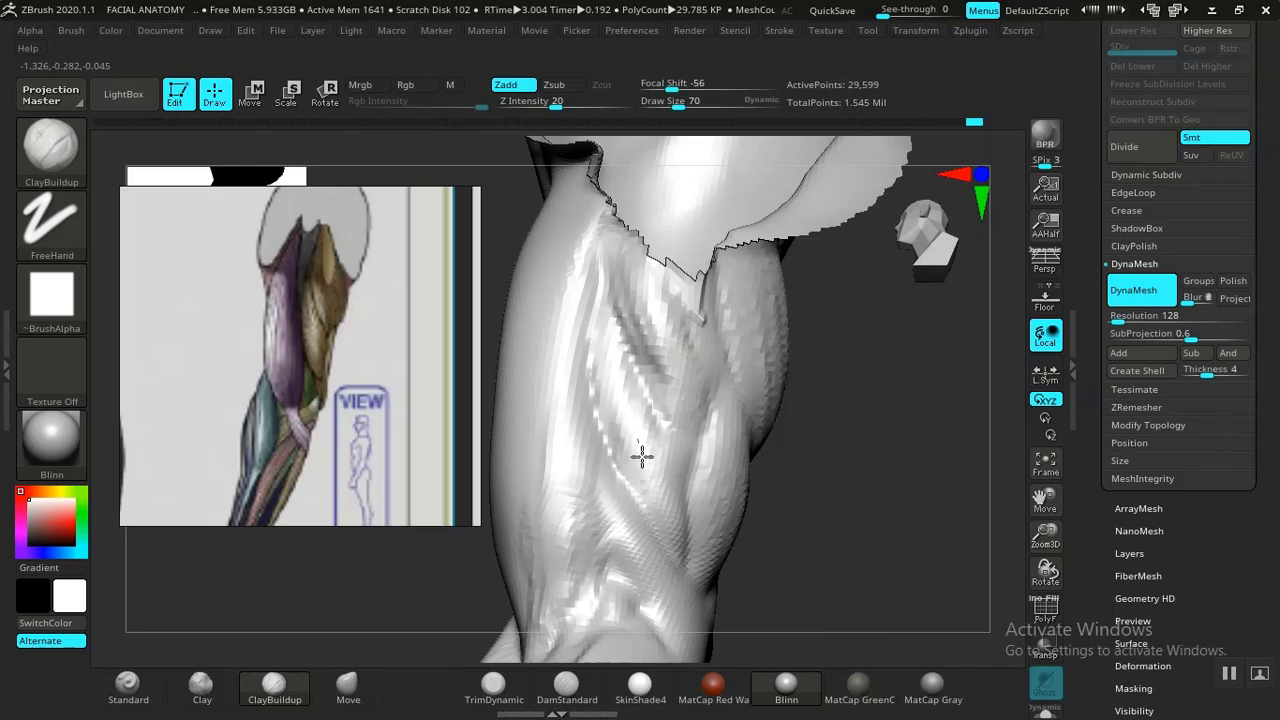
drag(801, 566, 605, 487)
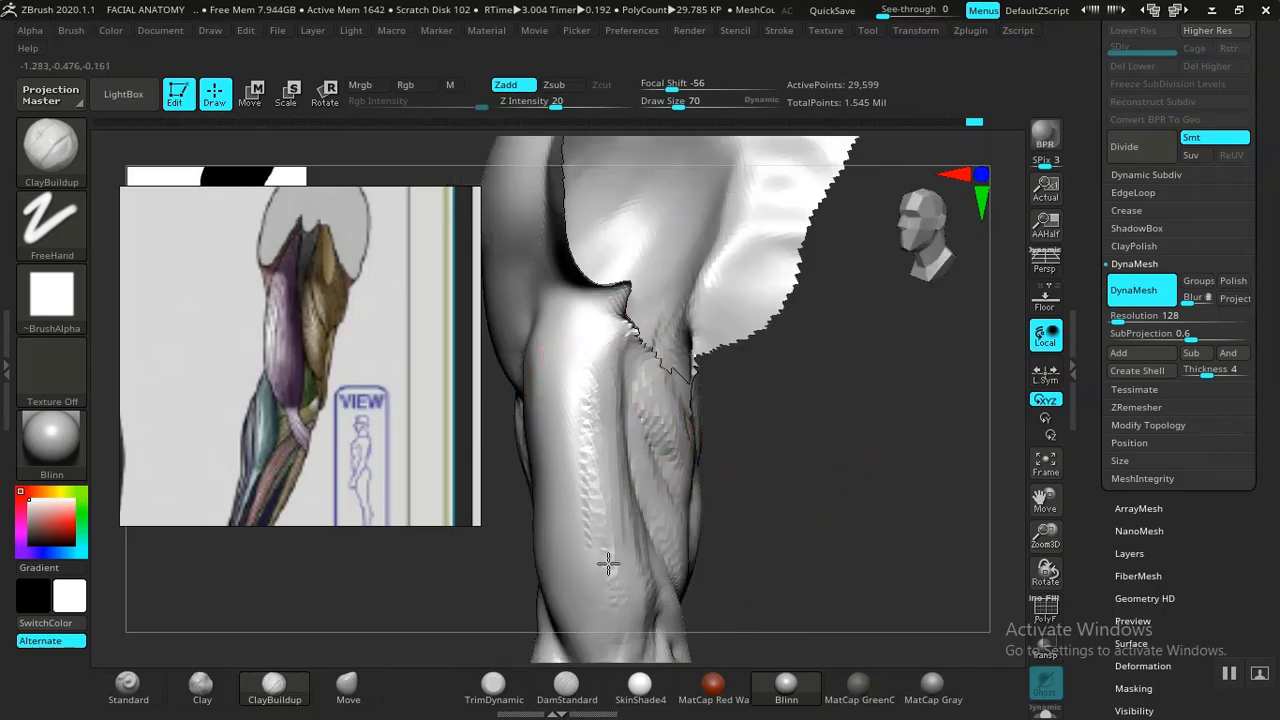
mouse_move(601, 588)
mouse_down()
mouse_move(843, 491)
mouse_move(740, 497)
mouse_move(761, 479)
mouse_move(851, 483)
mouse_move(857, 503)
mouse_move(840, 503)
mouse_move(865, 496)
mouse_move(857, 509)
mouse_move(908, 562)
mouse_move(837, 503)
mouse_move(874, 523)
mouse_move(834, 540)
mouse_move(655, 452)
mouse_up()
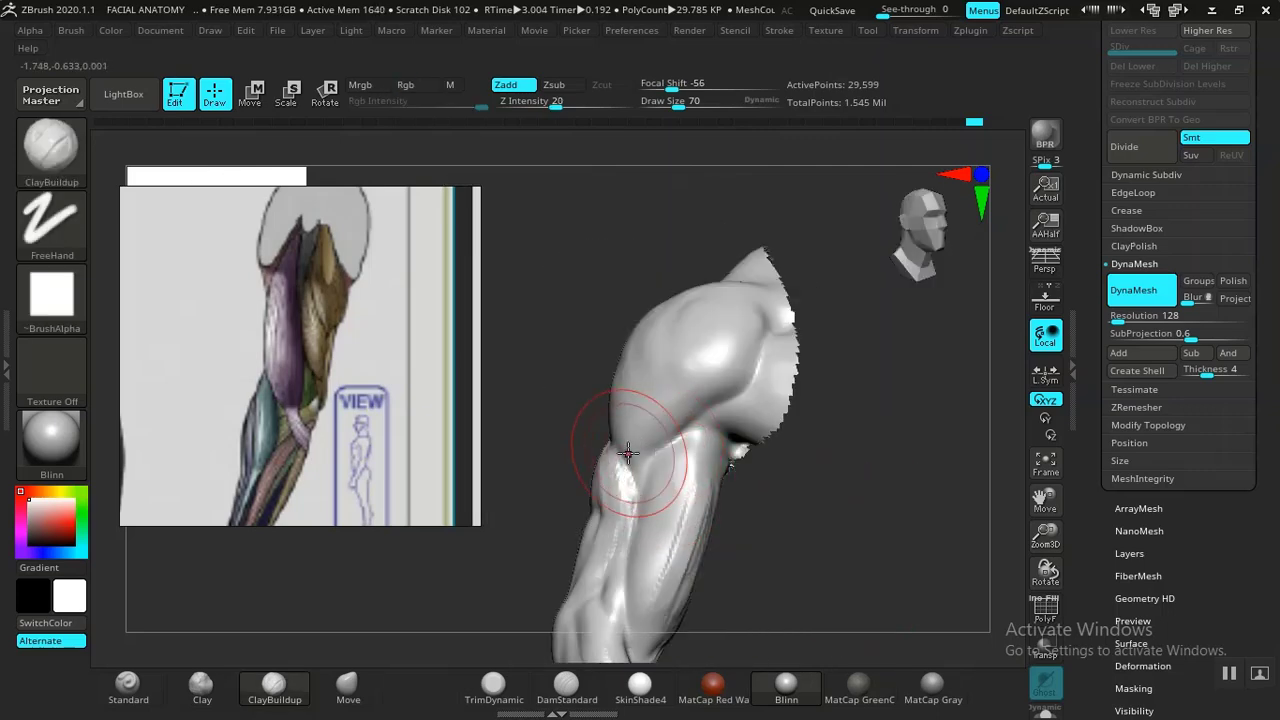
Reshape the lower deltoid where it meets the upper arm using the Move brush at draw size 122.
key(b)
key(m)
key(v)
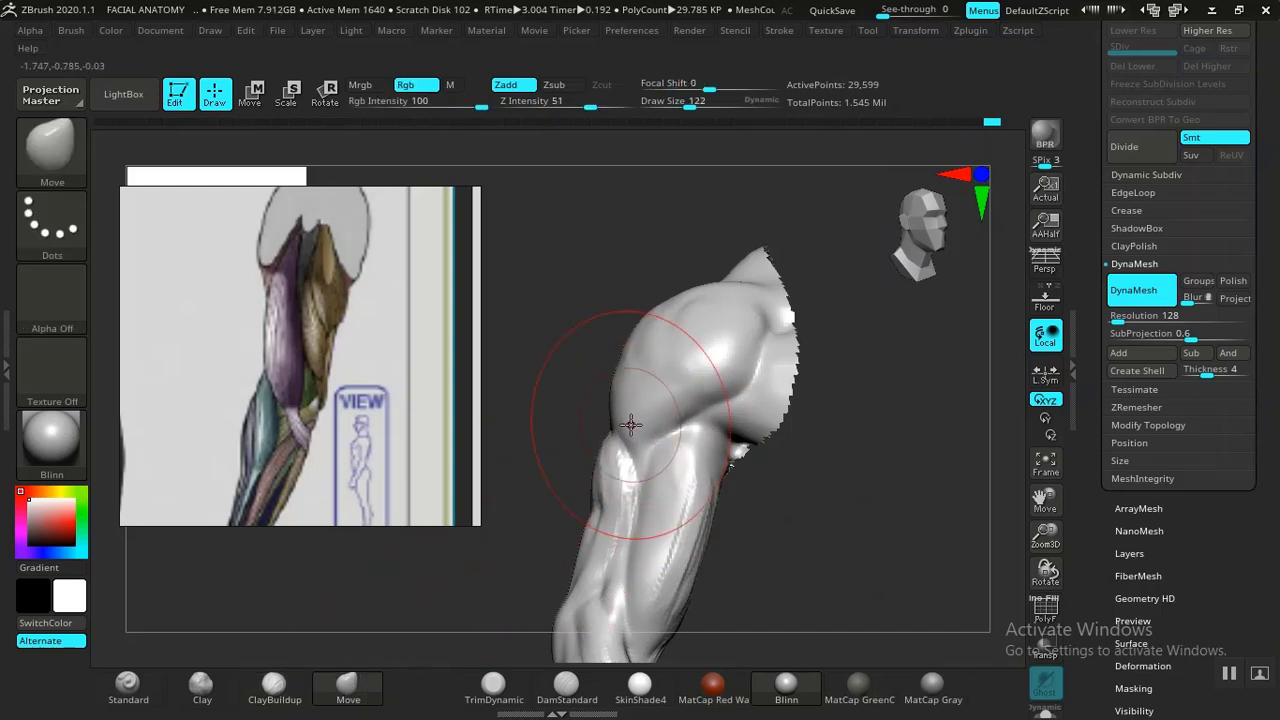
drag(779, 476, 940, 528)
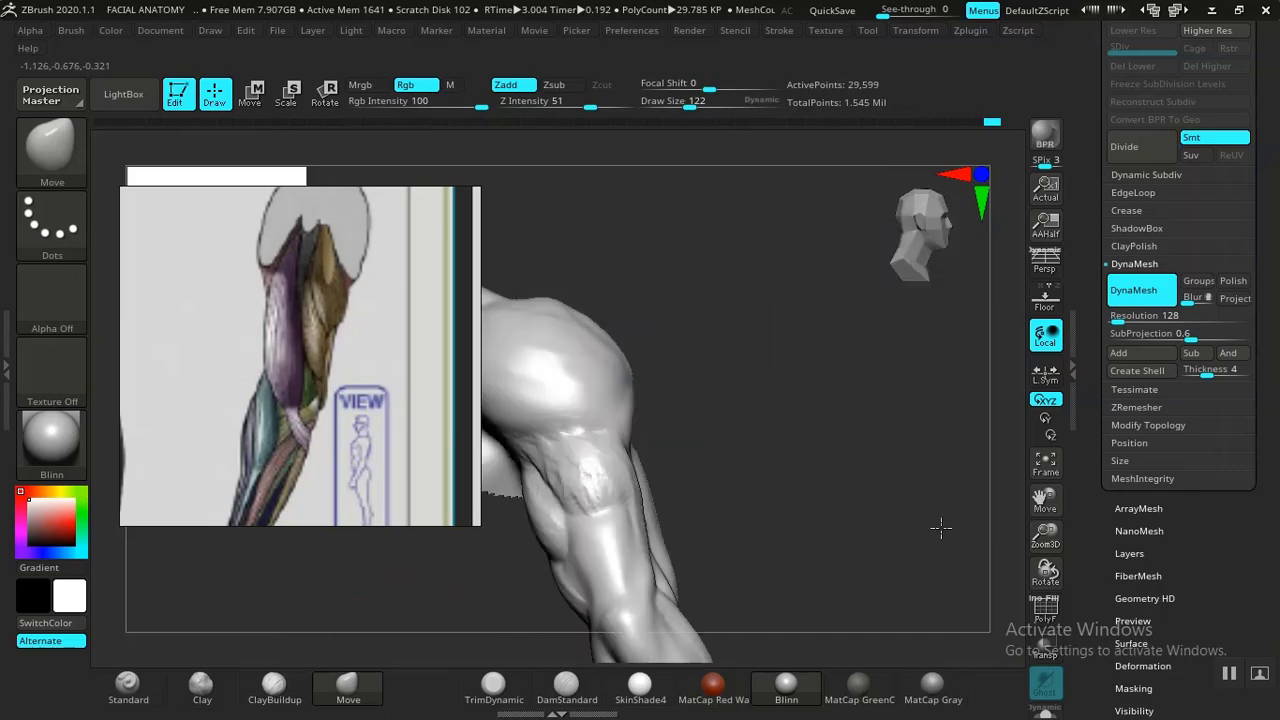
drag(797, 508, 660, 465)
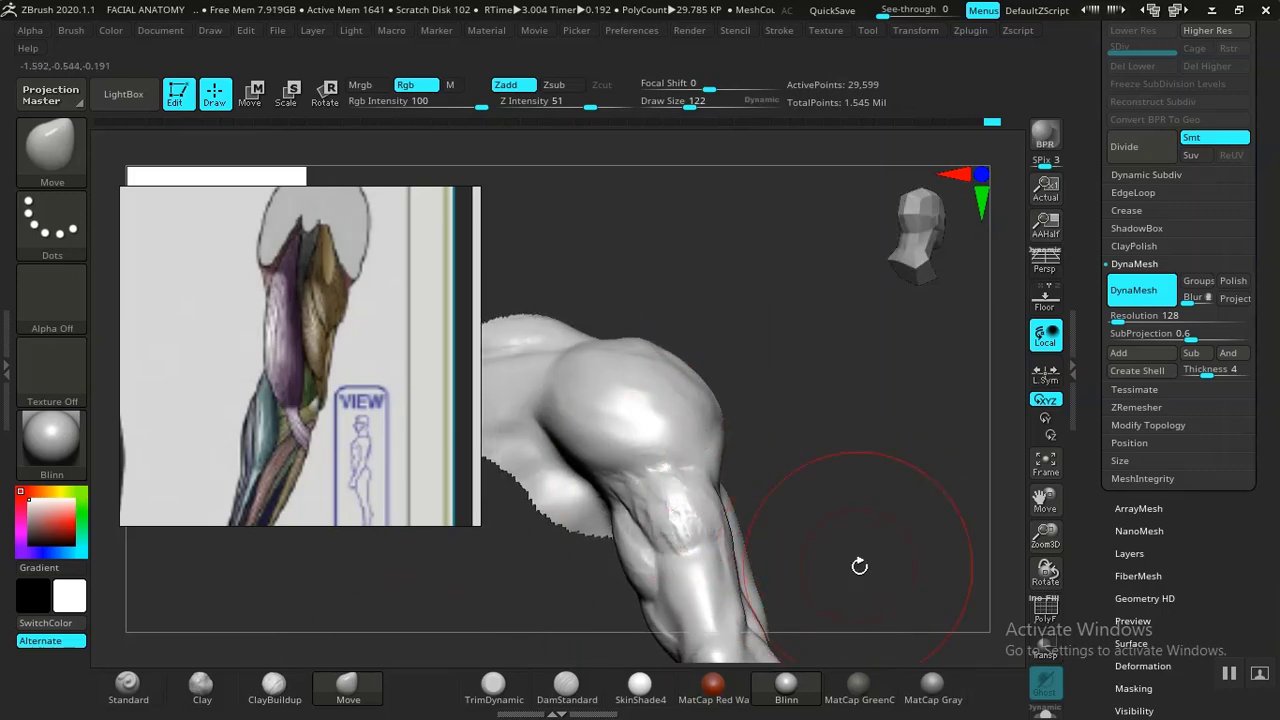
drag(859, 566, 485, 611)
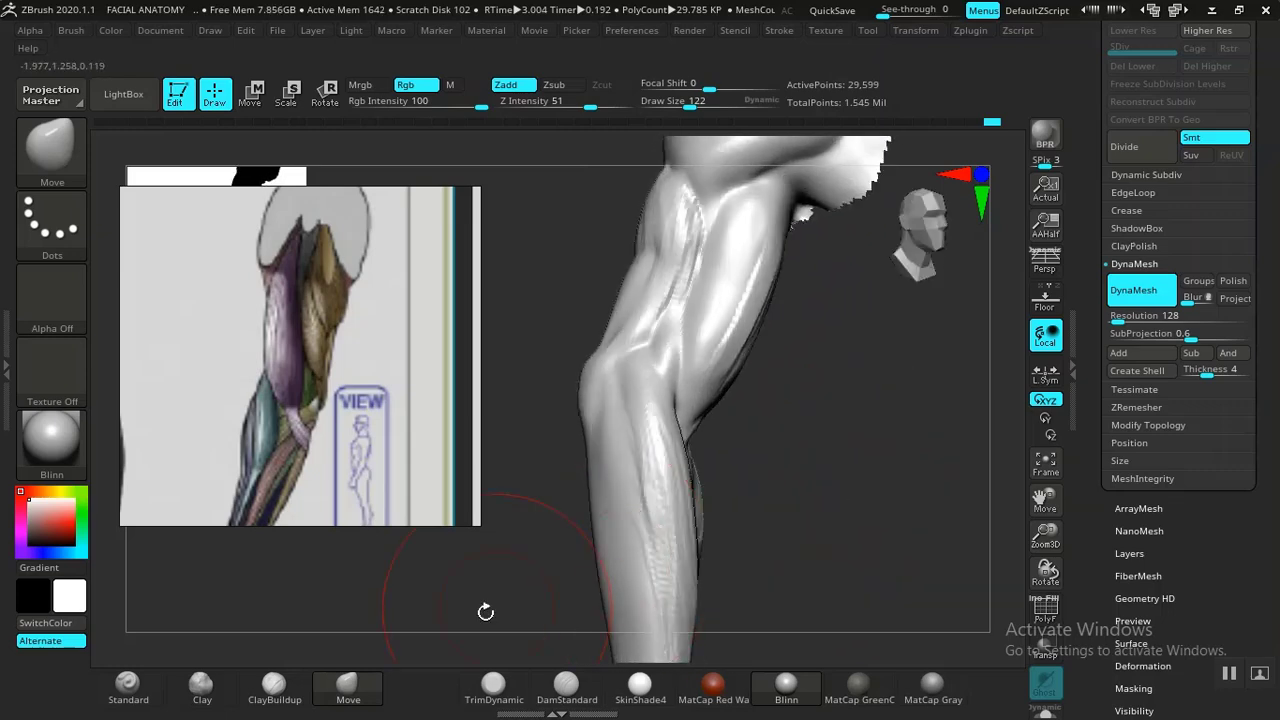
Refine the forearm volume just below the elbow with ClayBuildup and smooth its surface.
click(274, 685)
mouse_move(820, 520)
mouse_down()
mouse_move(777, 491)
mouse_move(632, 465)
mouse_up()
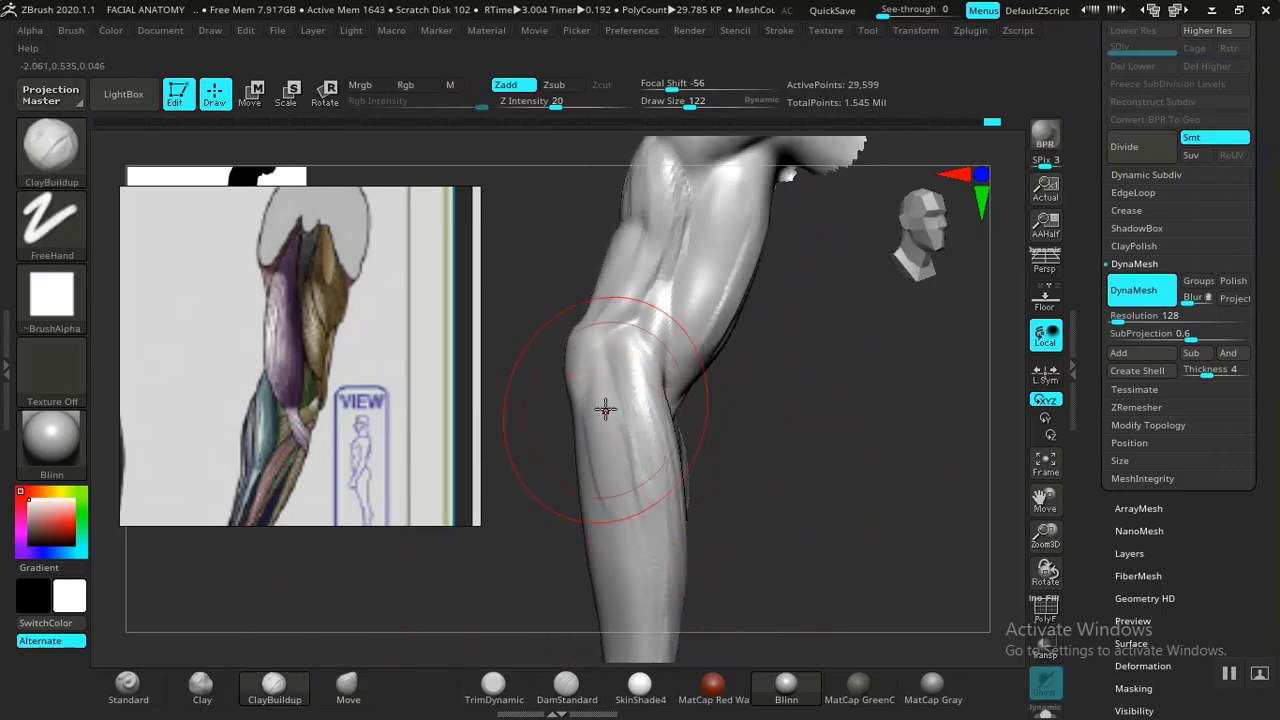
mouse_move(791, 510)
mouse_down()
mouse_move(777, 463)
mouse_move(746, 471)
mouse_move(815, 468)
mouse_move(797, 457)
mouse_move(820, 457)
mouse_move(777, 480)
mouse_move(829, 440)
mouse_up()
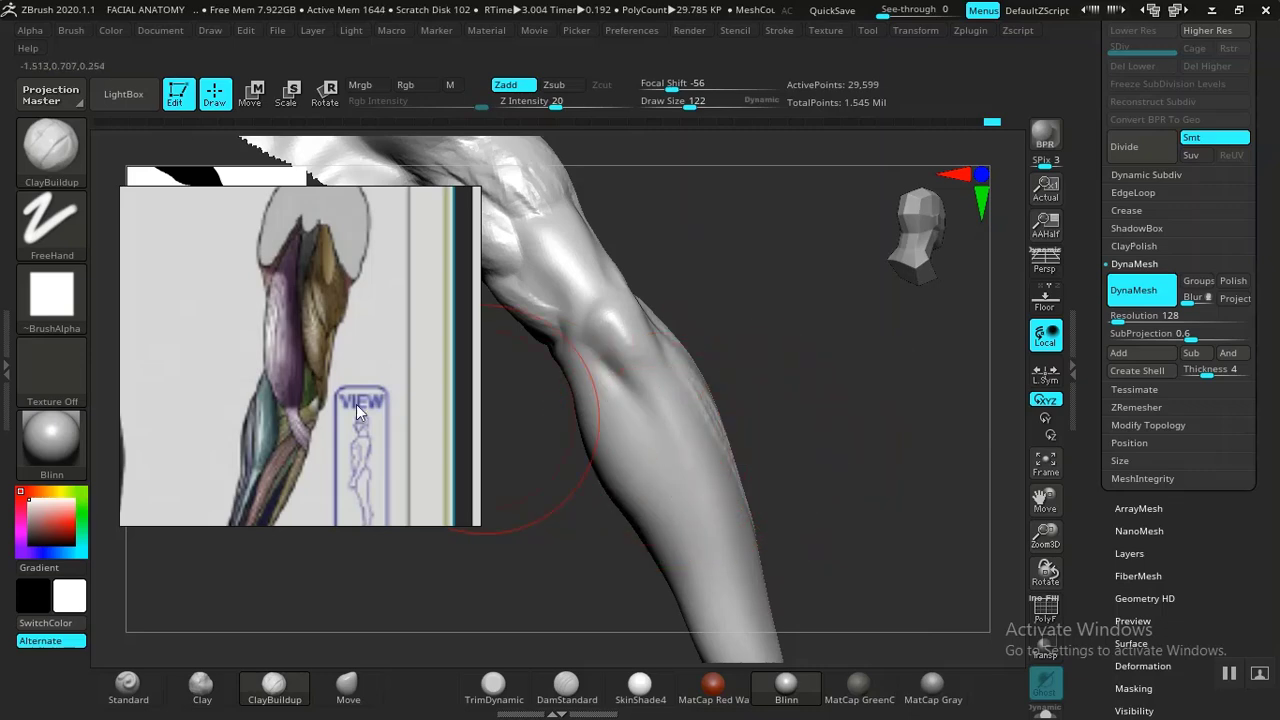
Browse the reference board for arm anatomy sheets and examine the elbow and forearm views up close.
scroll(356, 404, down, 6)
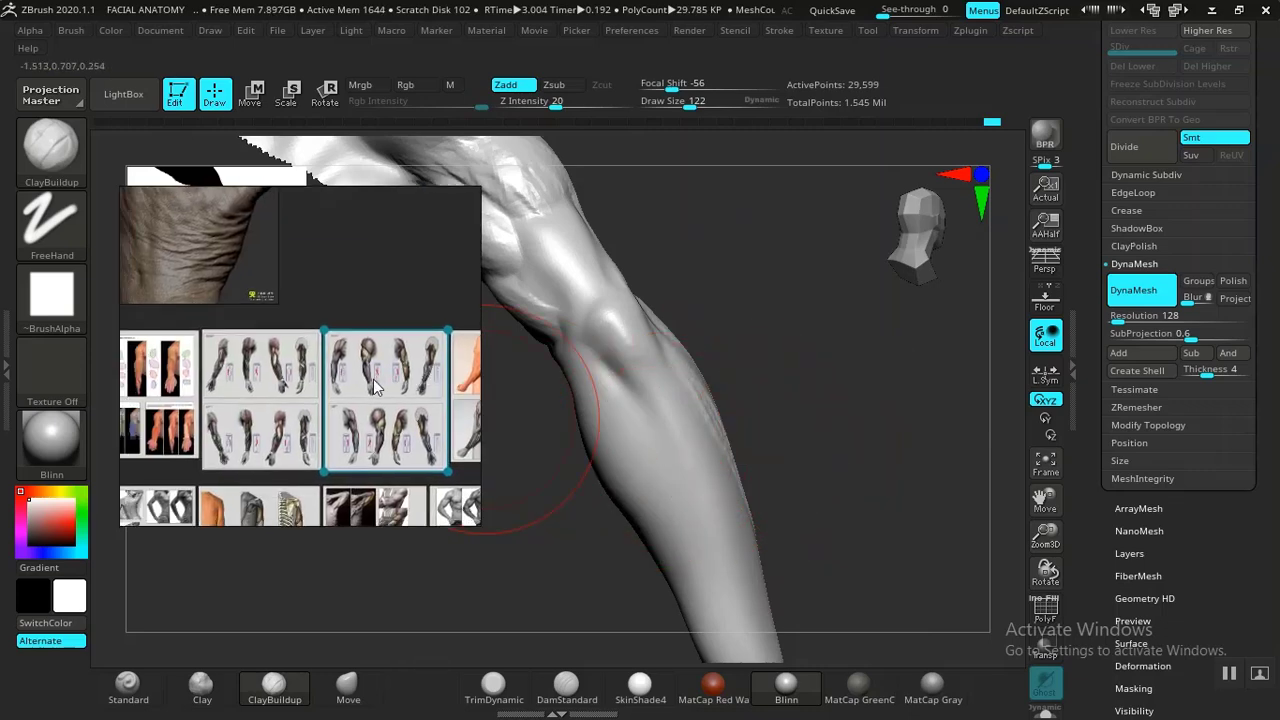
scroll(375, 388, up, 6)
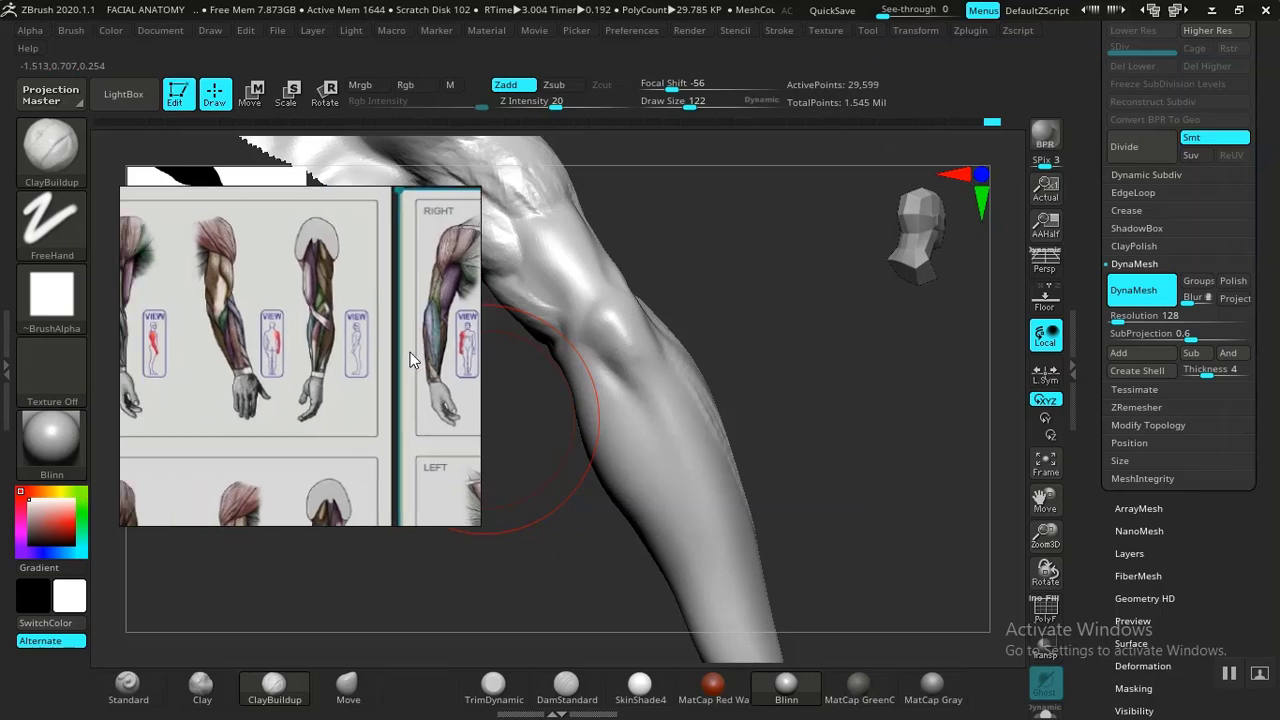
scroll(323, 385, down, 5)
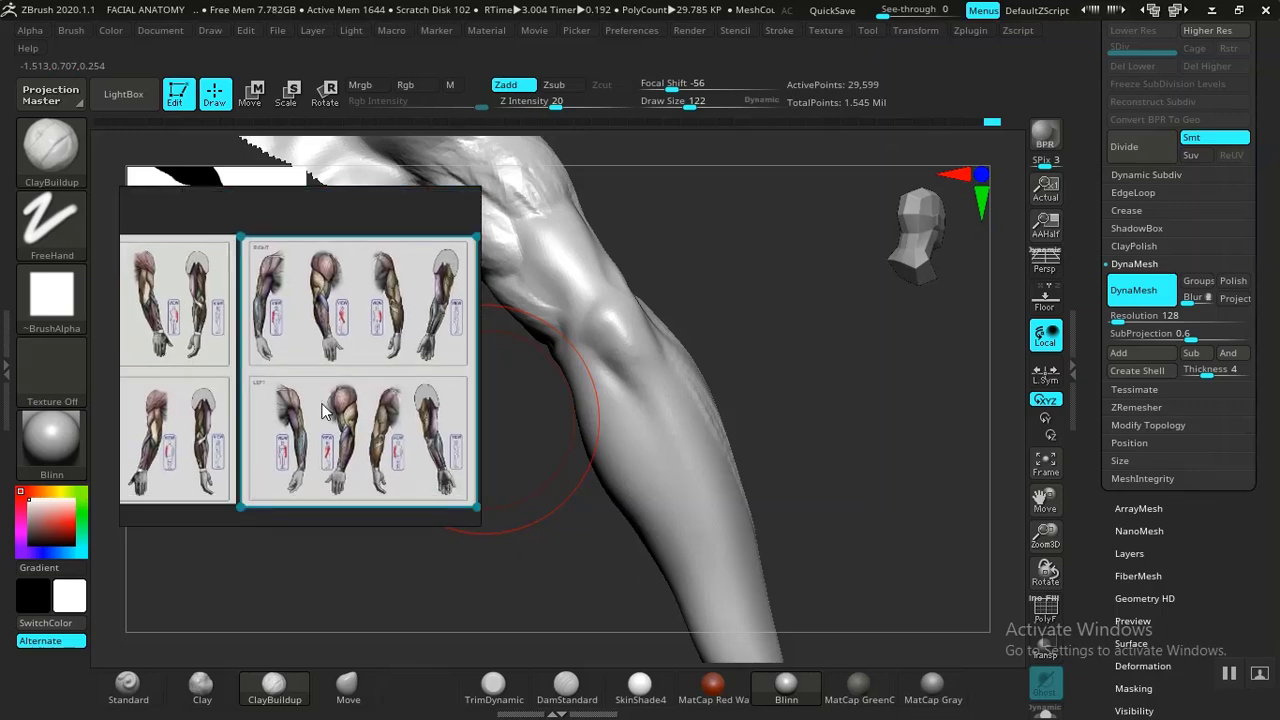
scroll(323, 410, down, 4)
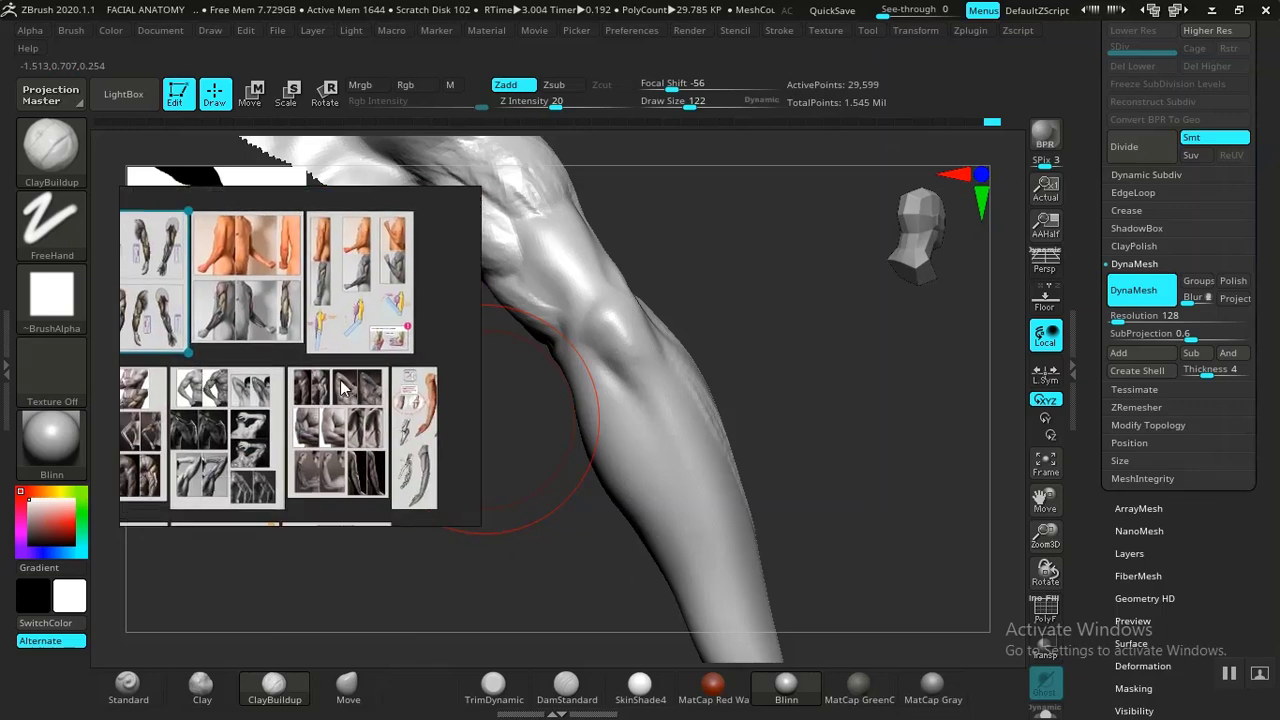
scroll(341, 388, up, 4)
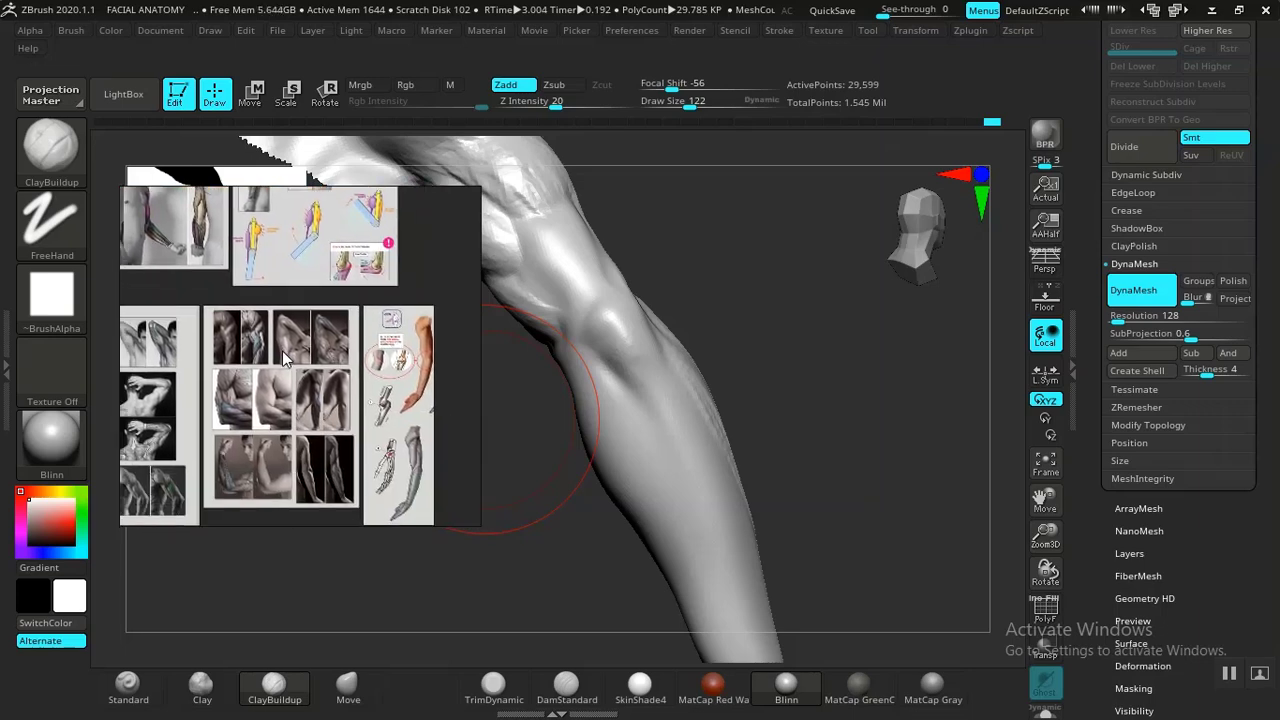
scroll(285, 358, down, 4)
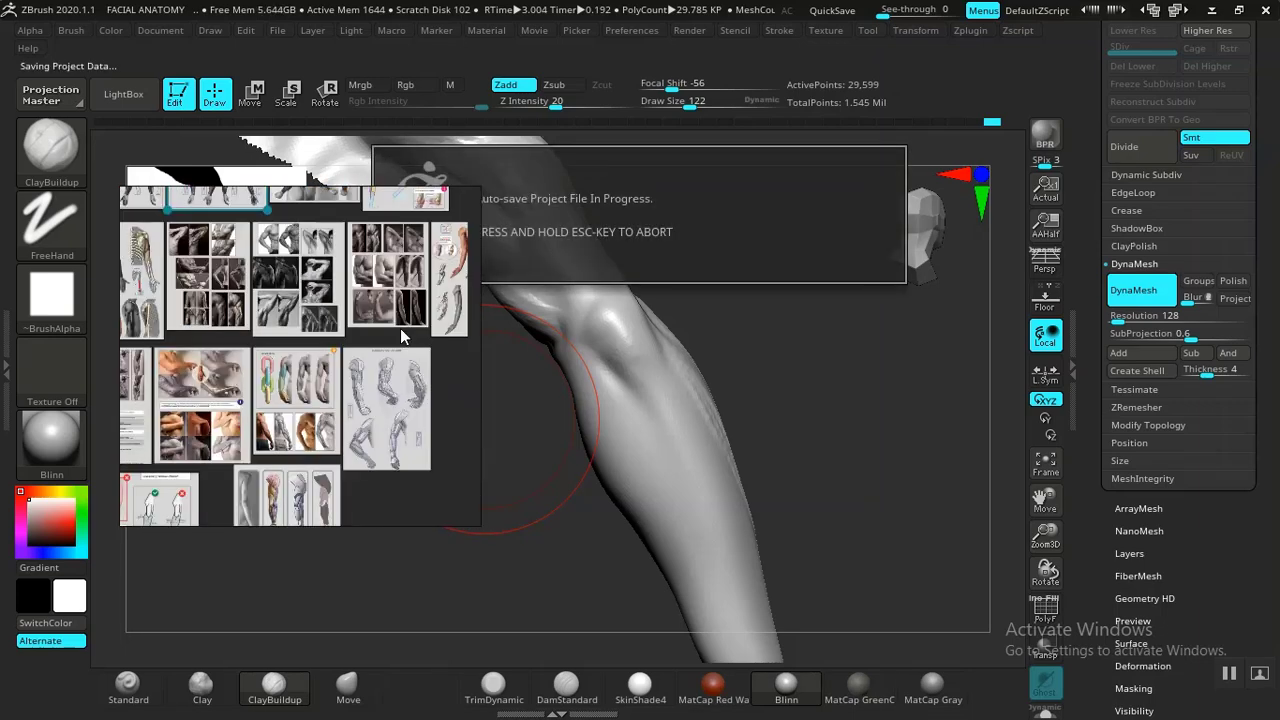
middle_drag(318, 453, 147, 449)
middle_drag(309, 399, 243, 441)
middle_drag(245, 390, 309, 428)
middle_drag(234, 421, 304, 333)
middle_drag(280, 456, 320, 384)
scroll(304, 426, up, 2)
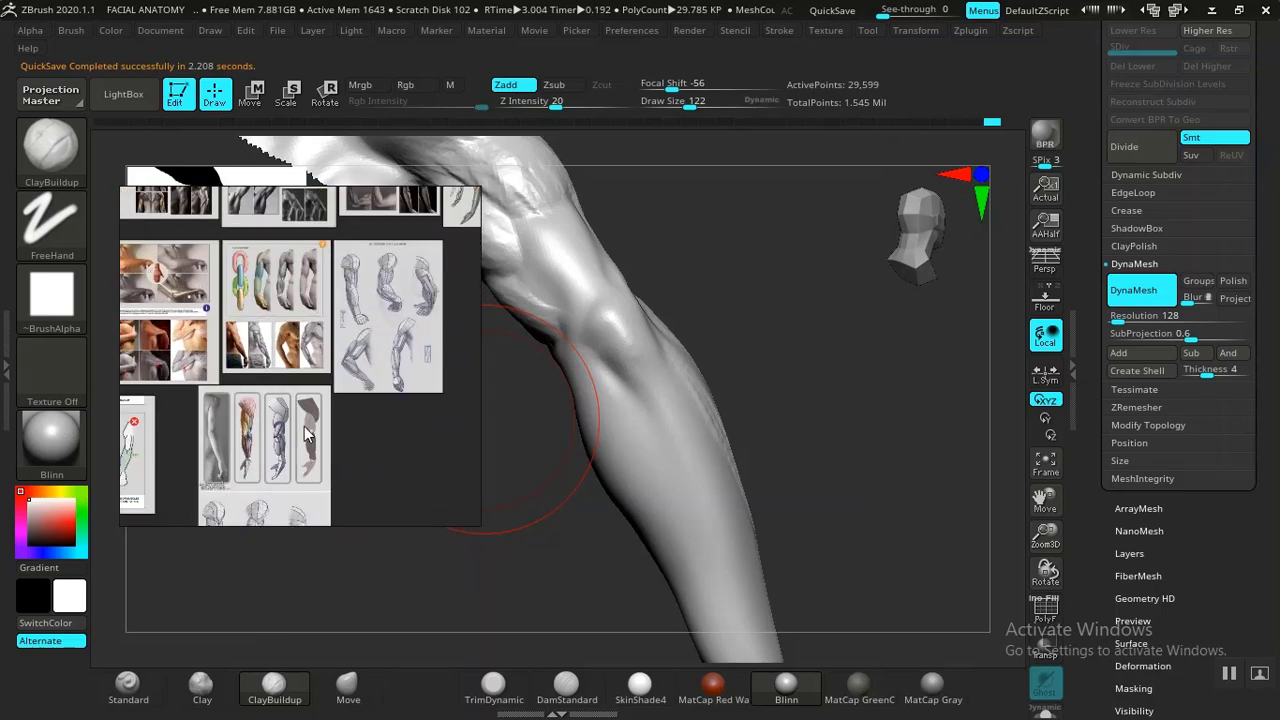
middle_drag(240, 345, 272, 353)
scroll(270, 353, up, 4)
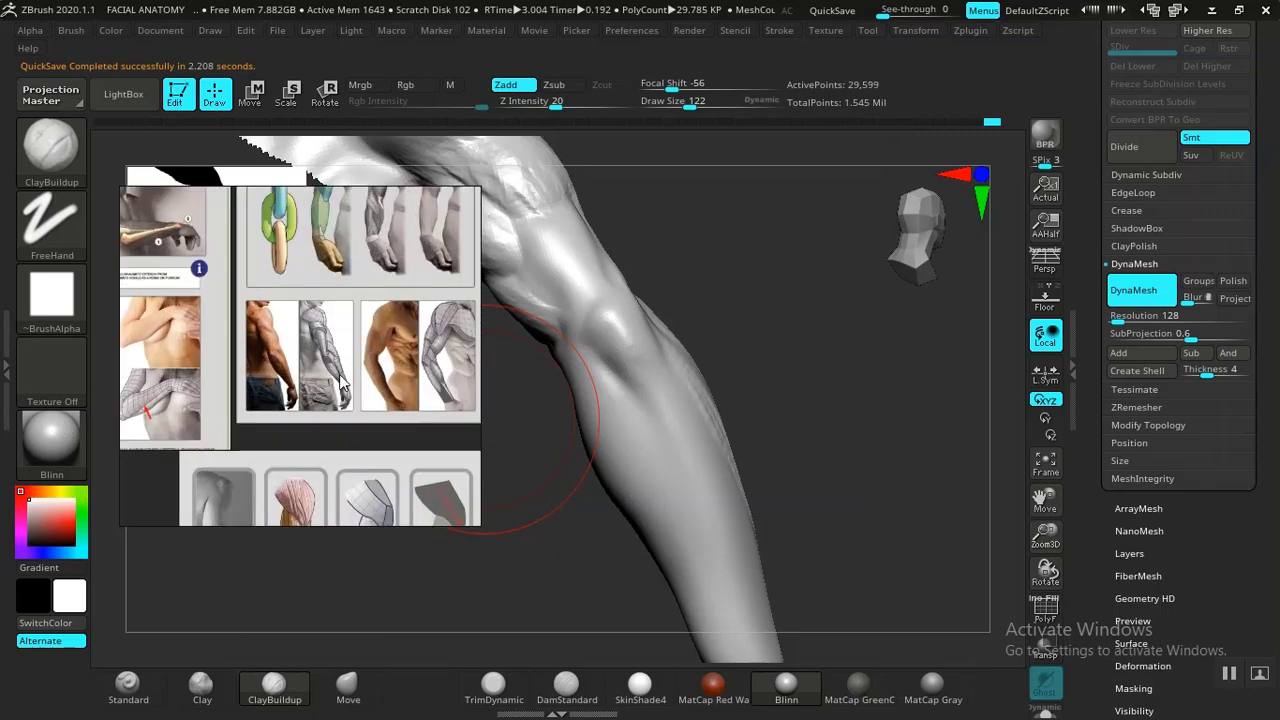
Browse the reference board for the grey and muscle-coloured forearm renders and examine the forearm views up close.
middle_drag(341, 380, 295, 460)
scroll(333, 375, down, 2)
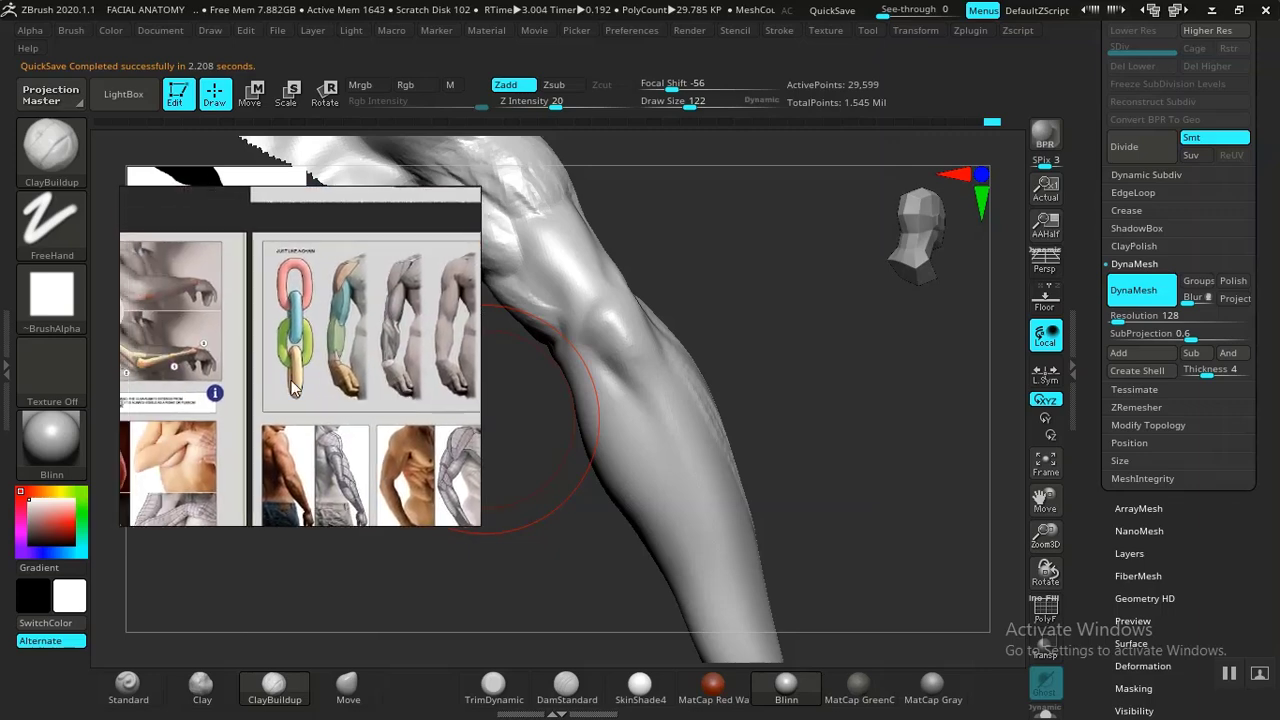
scroll(259, 420, down, 5)
middle_drag(259, 420, 306, 368)
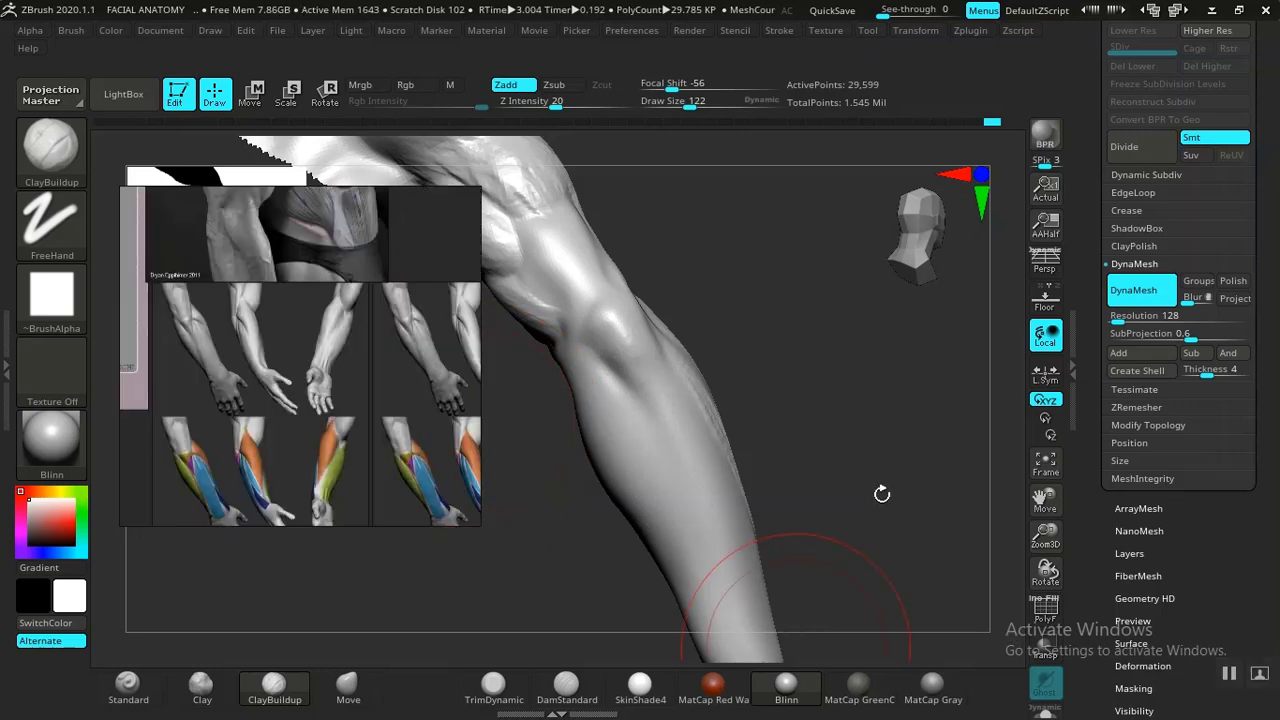
drag(881, 493, 382, 446)
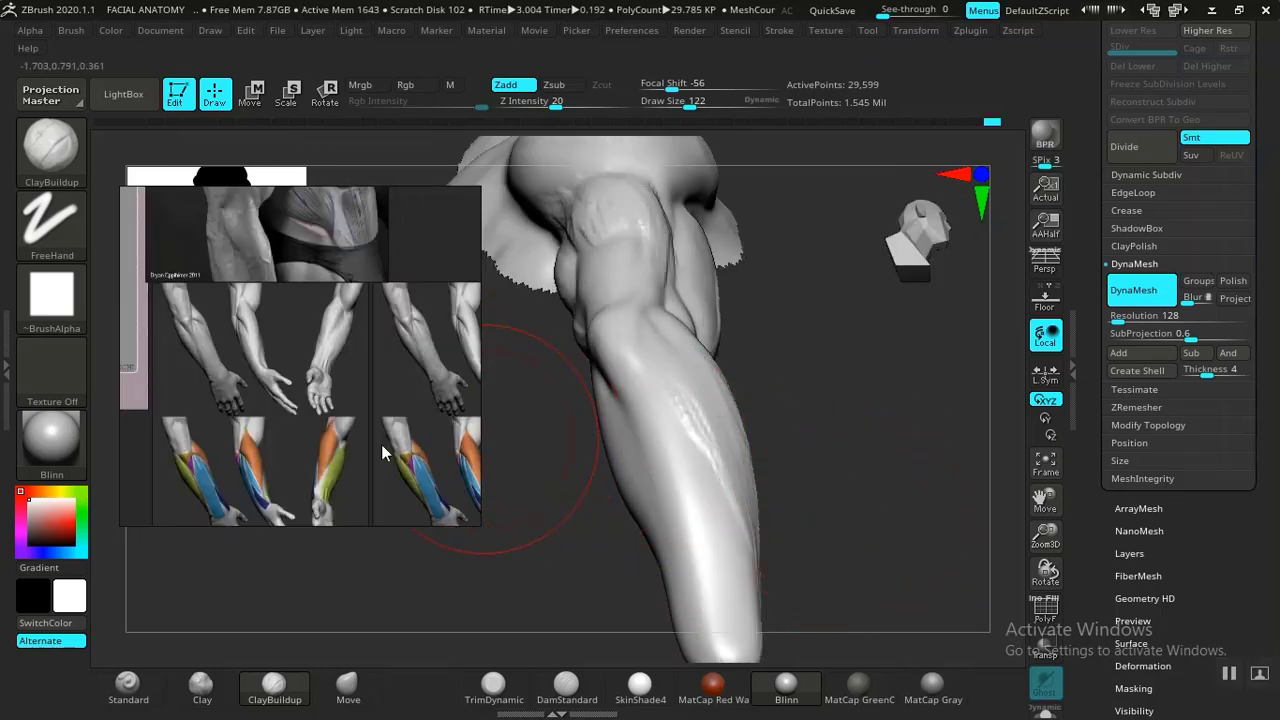
scroll(381, 444, up, 2)
middle_drag(366, 436, 422, 419)
scroll(335, 399, up, 3)
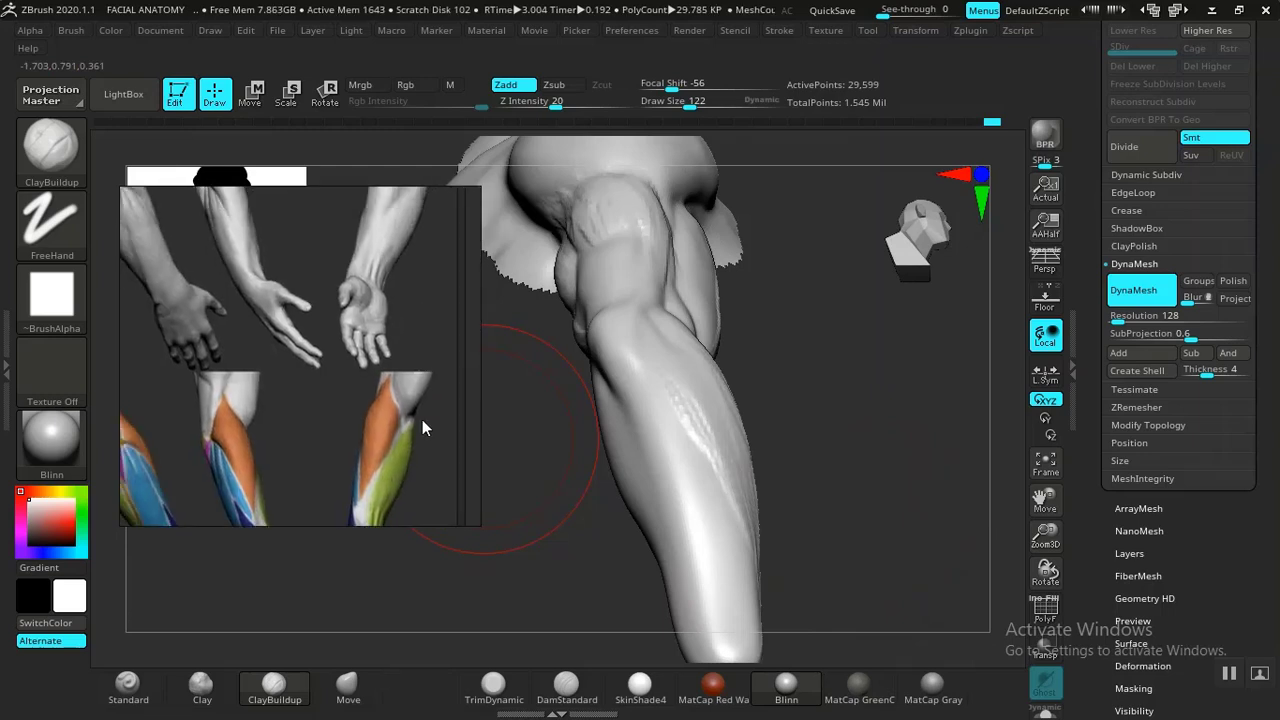
middle_drag(380, 300, 424, 408)
middle_drag(356, 362, 364, 380)
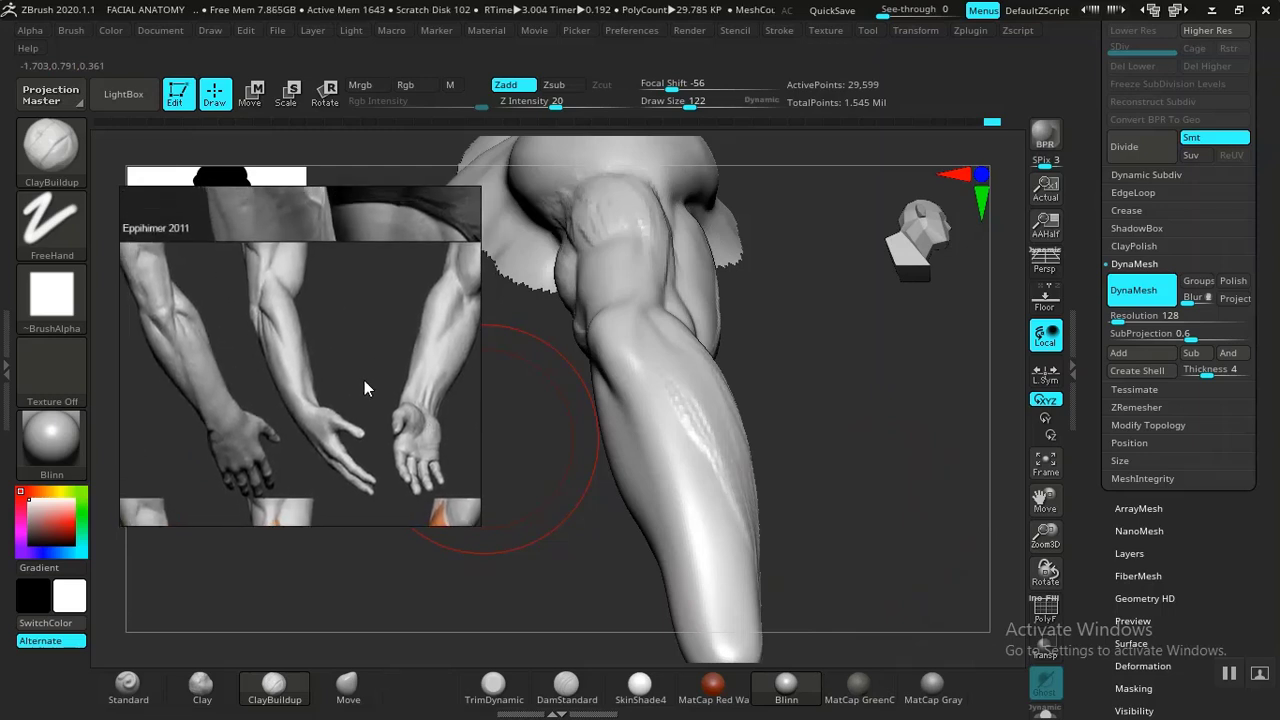
Reshape the forearm's contour between the elbow and the wrist end using the Move brush at draw size 122.
drag(840, 471, 659, 540)
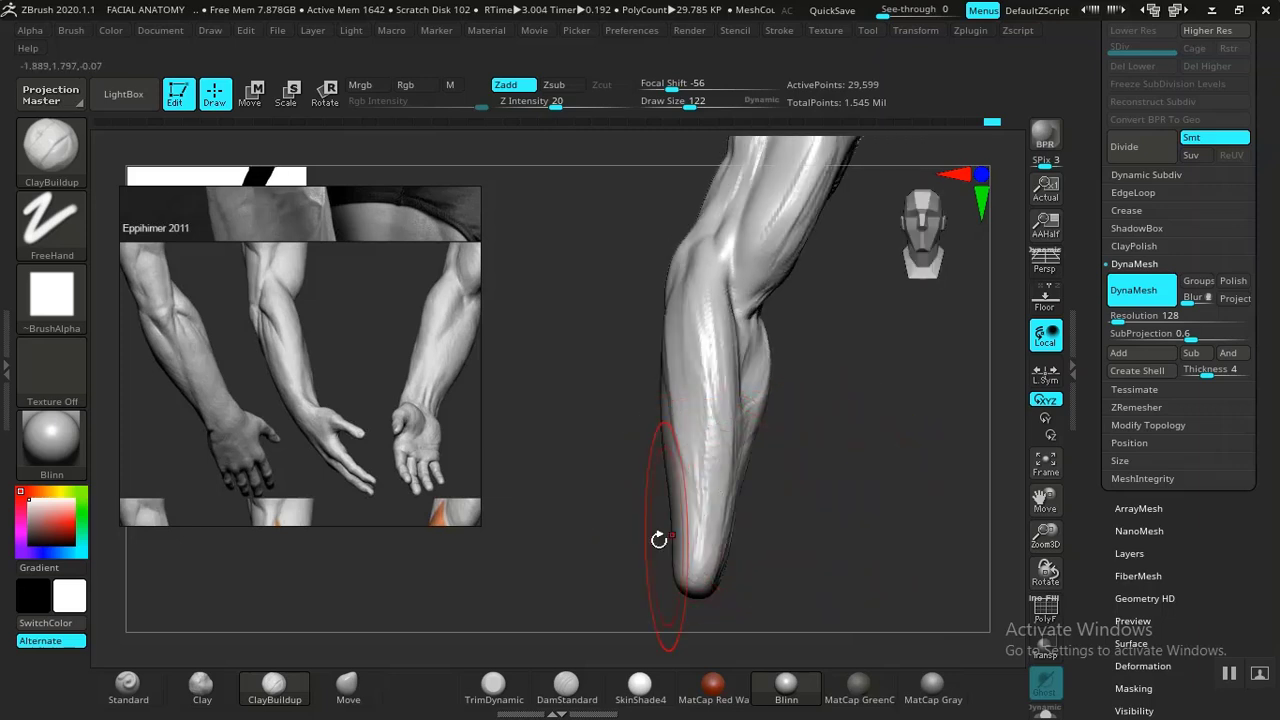
click(358, 690)
drag(446, 636, 468, 626)
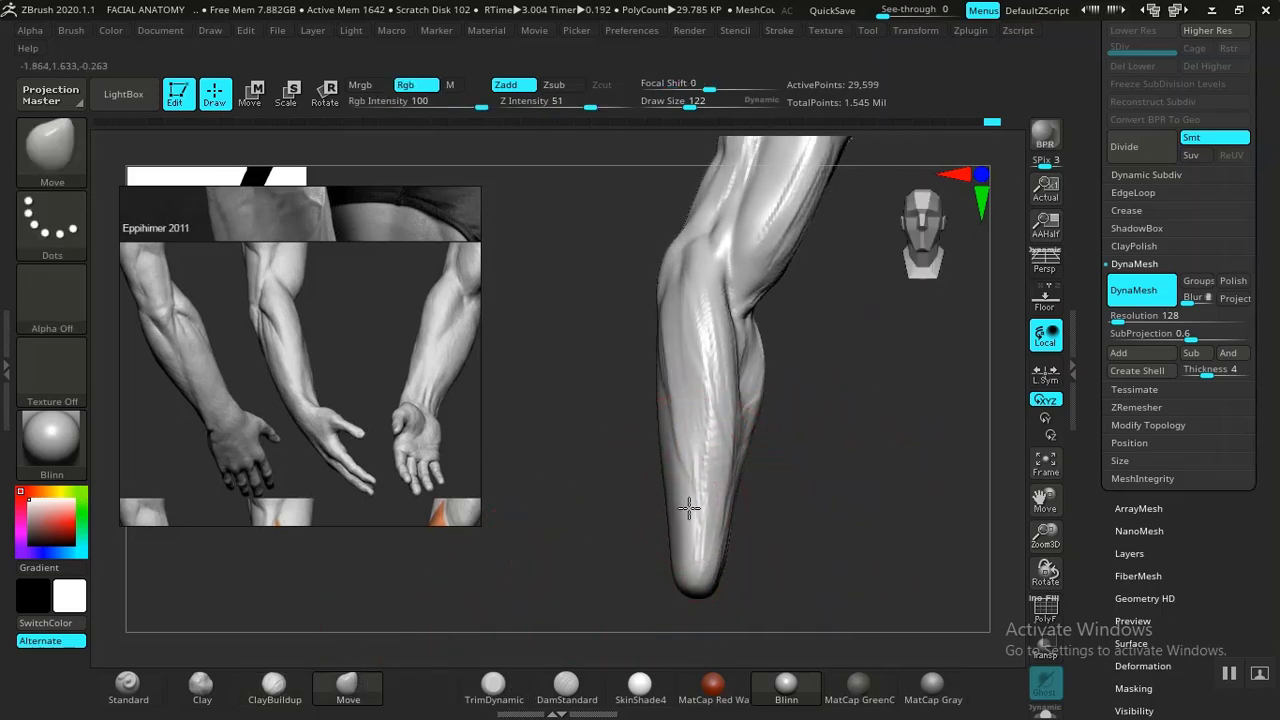
drag(808, 522, 782, 512)
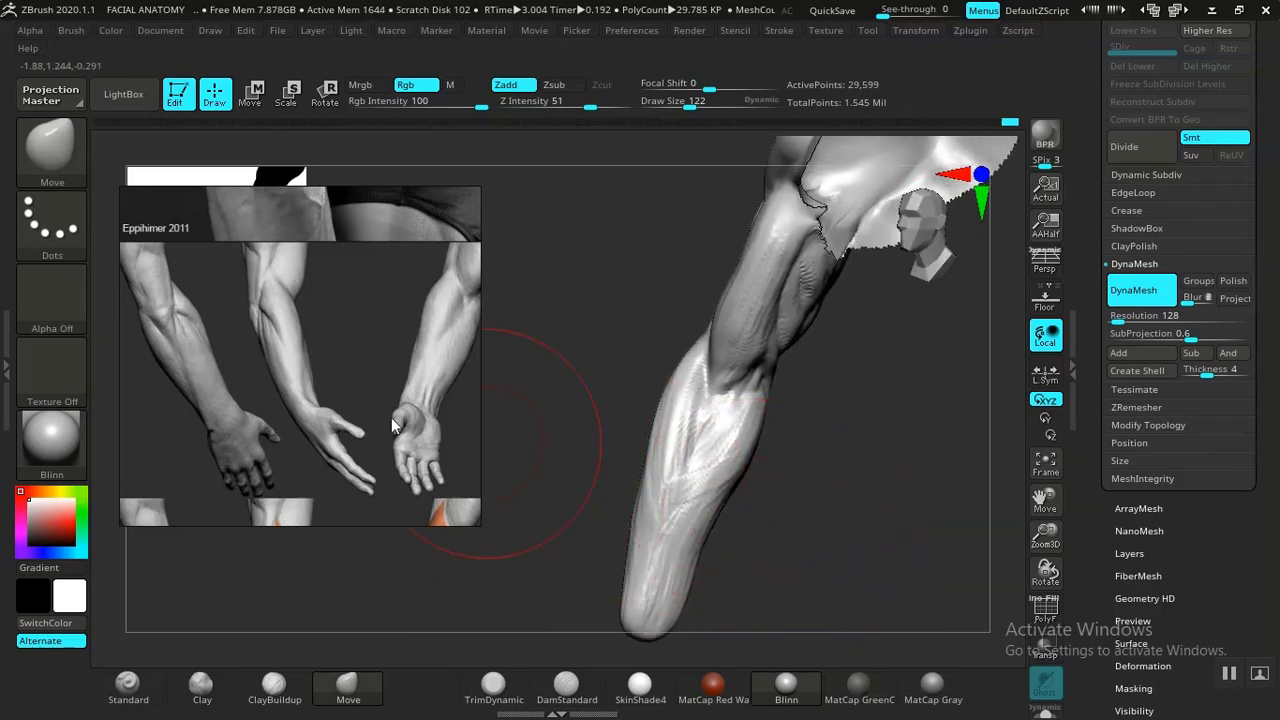
middle_drag(400, 412, 327, 408)
drag(783, 547, 798, 596)
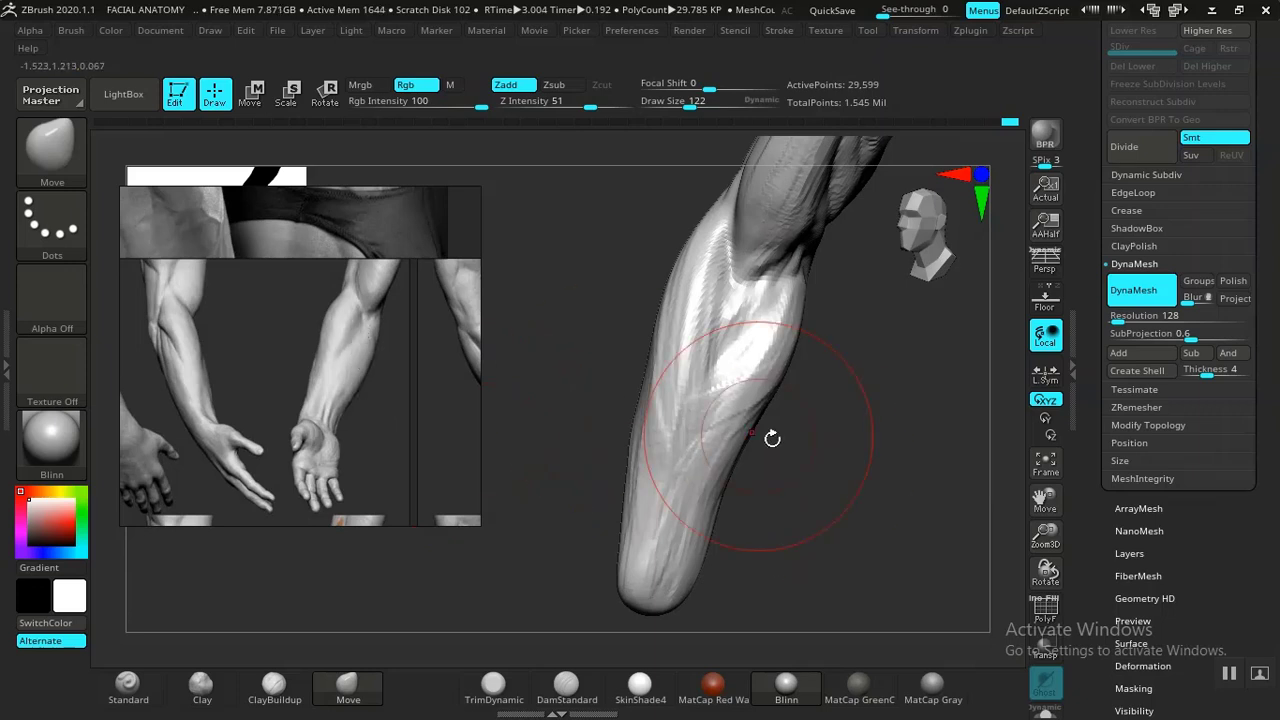
drag(772, 438, 746, 480)
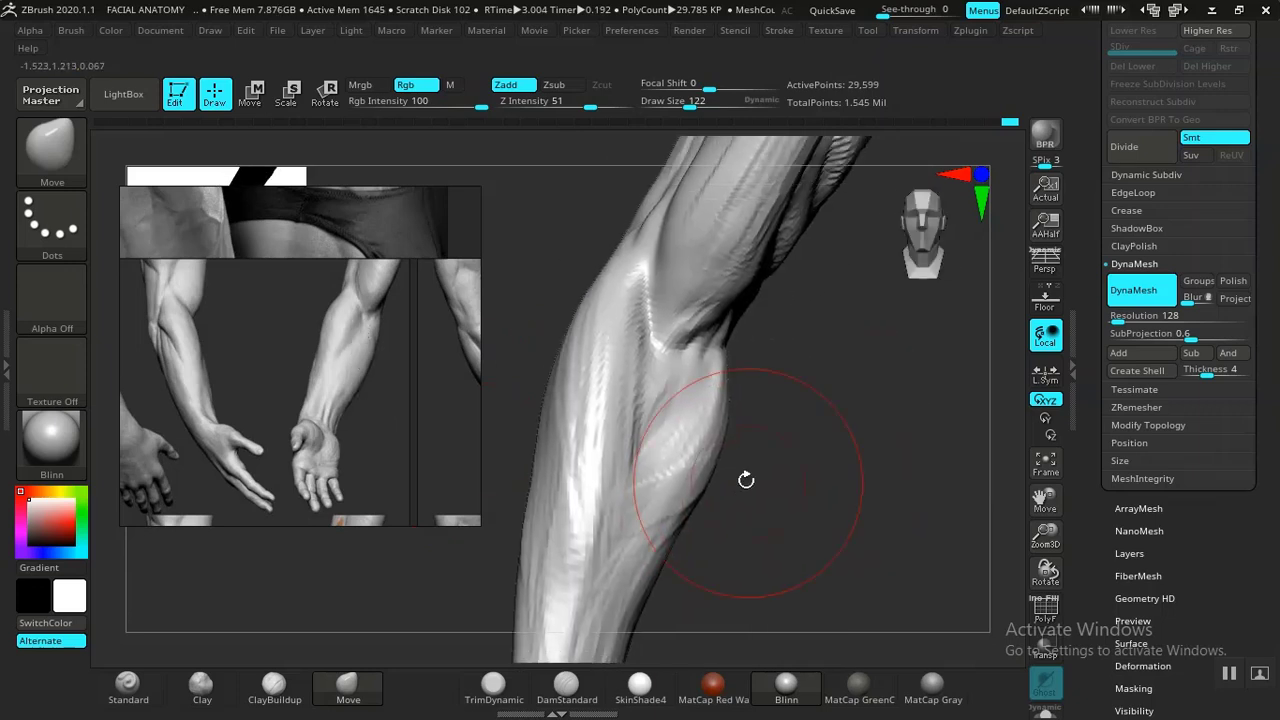
Build up the forearm muscles around the elbow crease and along the back of the forearm with ClayBuildup at draw size 122.
click(274, 688)
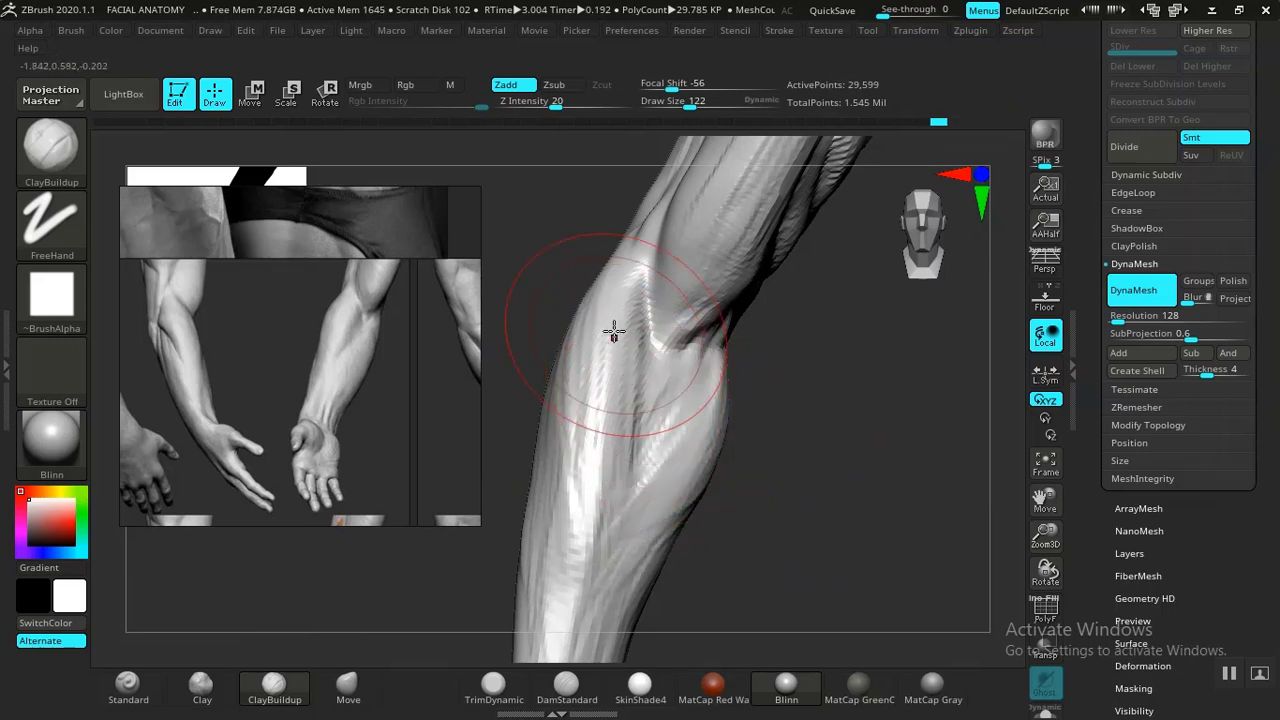
drag(766, 453, 715, 474)
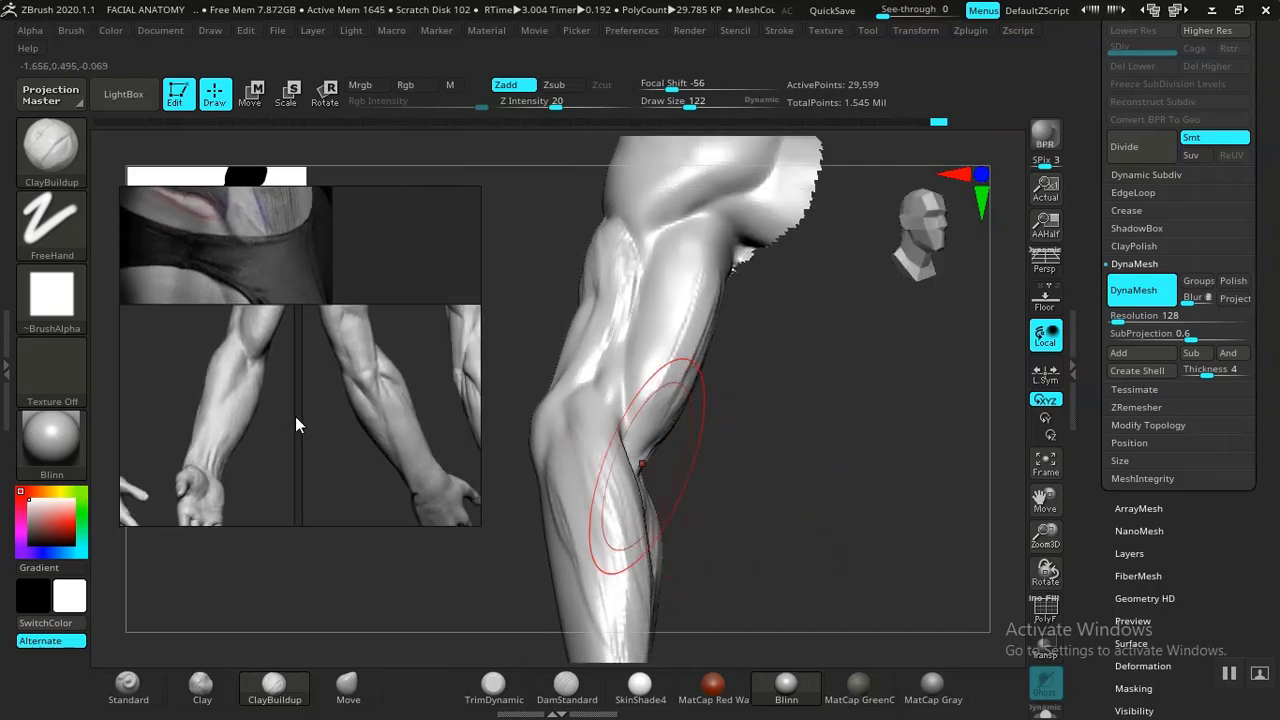
drag(720, 485, 650, 425)
mouse_move(817, 343)
mouse_down()
mouse_move(891, 343)
mouse_move(897, 390)
mouse_move(806, 457)
mouse_move(600, 407)
mouse_up()
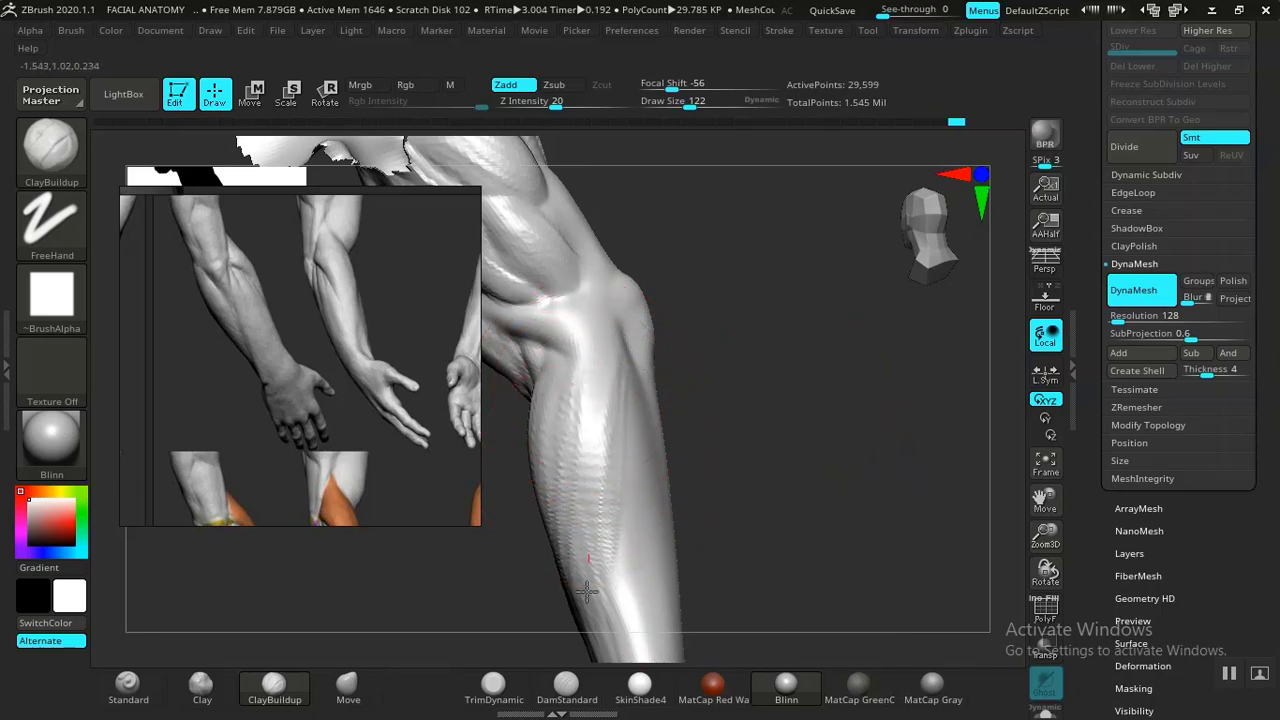
drag(675, 409, 645, 404)
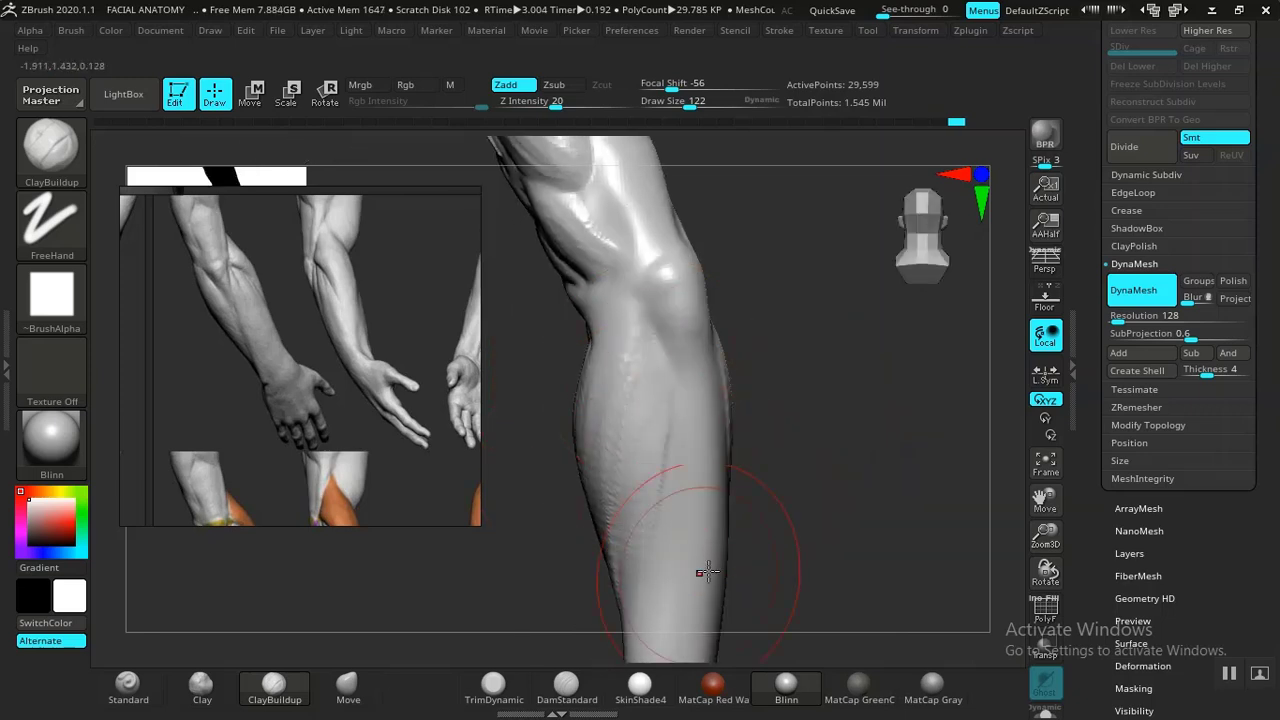
drag(707, 572, 789, 469)
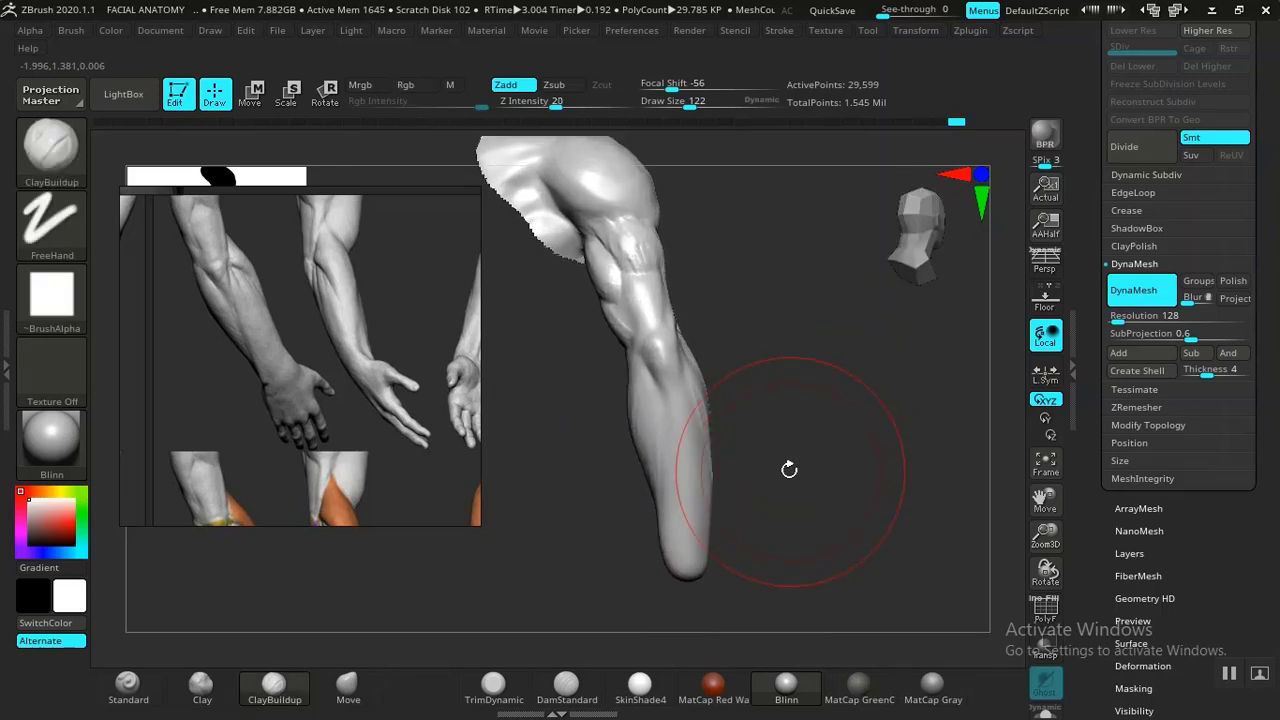
Search the reference board for forearm anatomy sheets and examine the muscle and bone diagrams of the back of the forearm.
scroll(368, 437, down, 6)
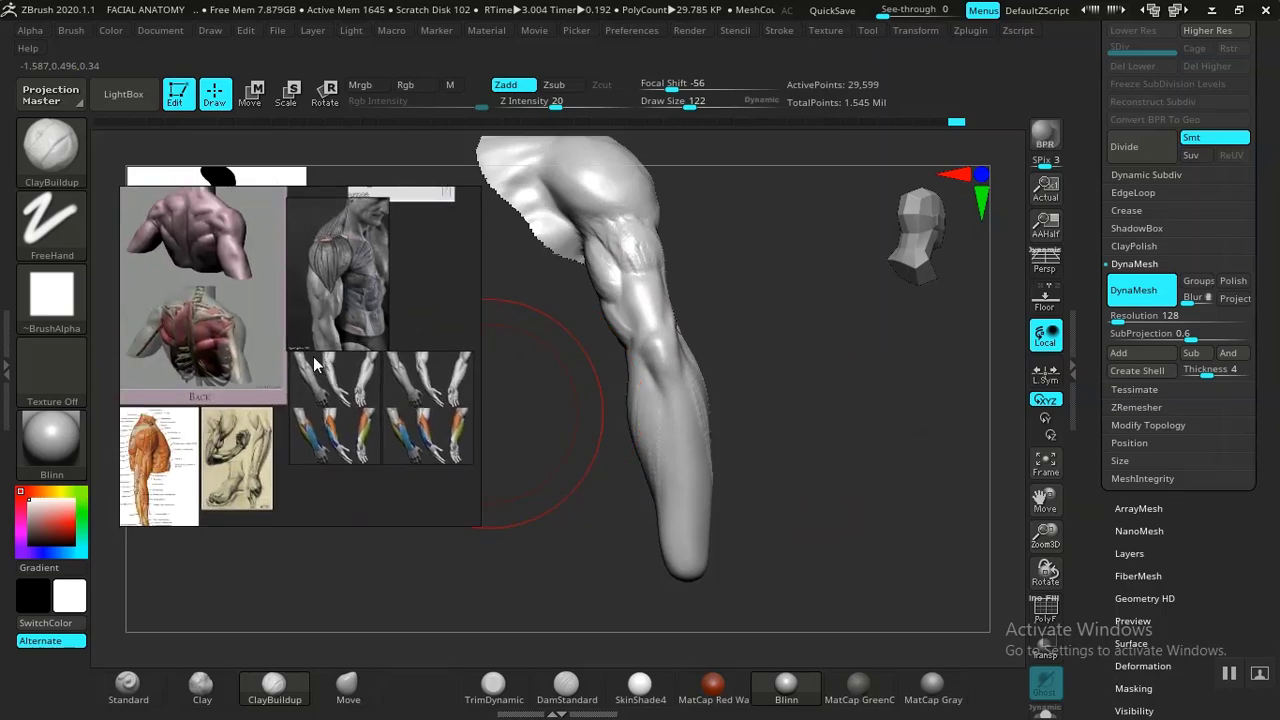
scroll(330, 410, up, 4)
scroll(241, 445, up, 2)
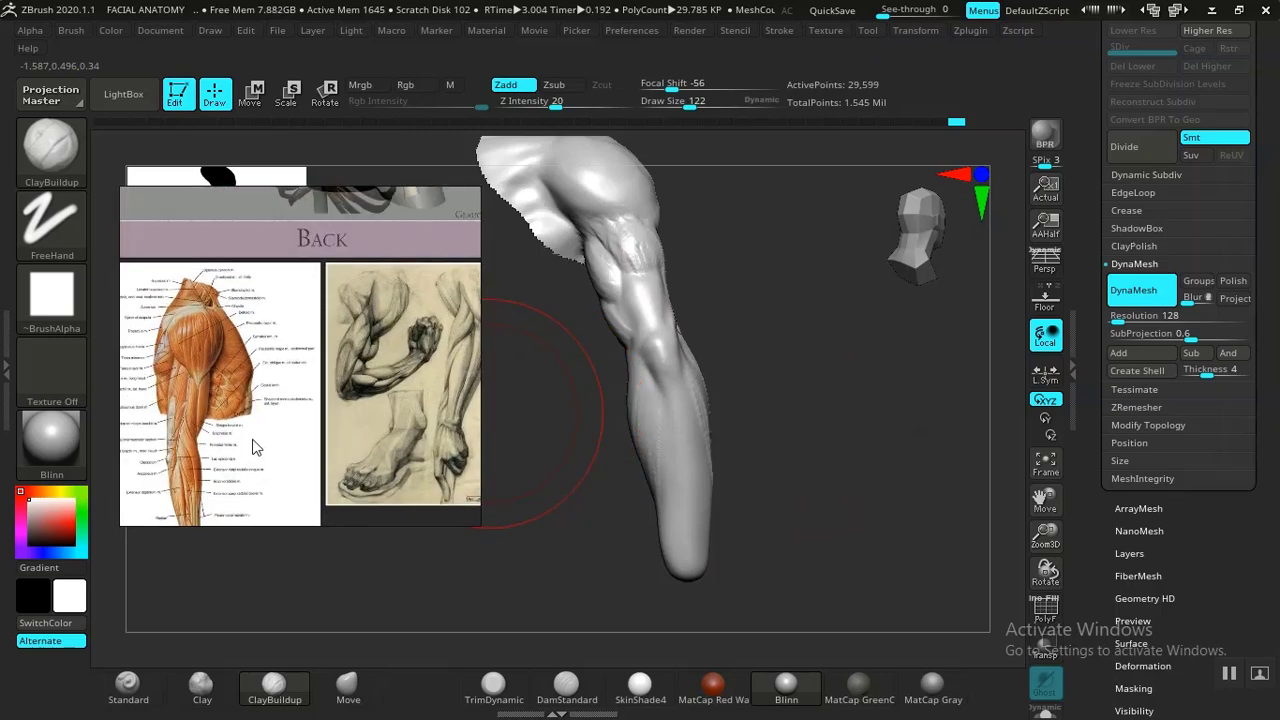
middle_drag(251, 441, 220, 415)
scroll(262, 411, down, 4)
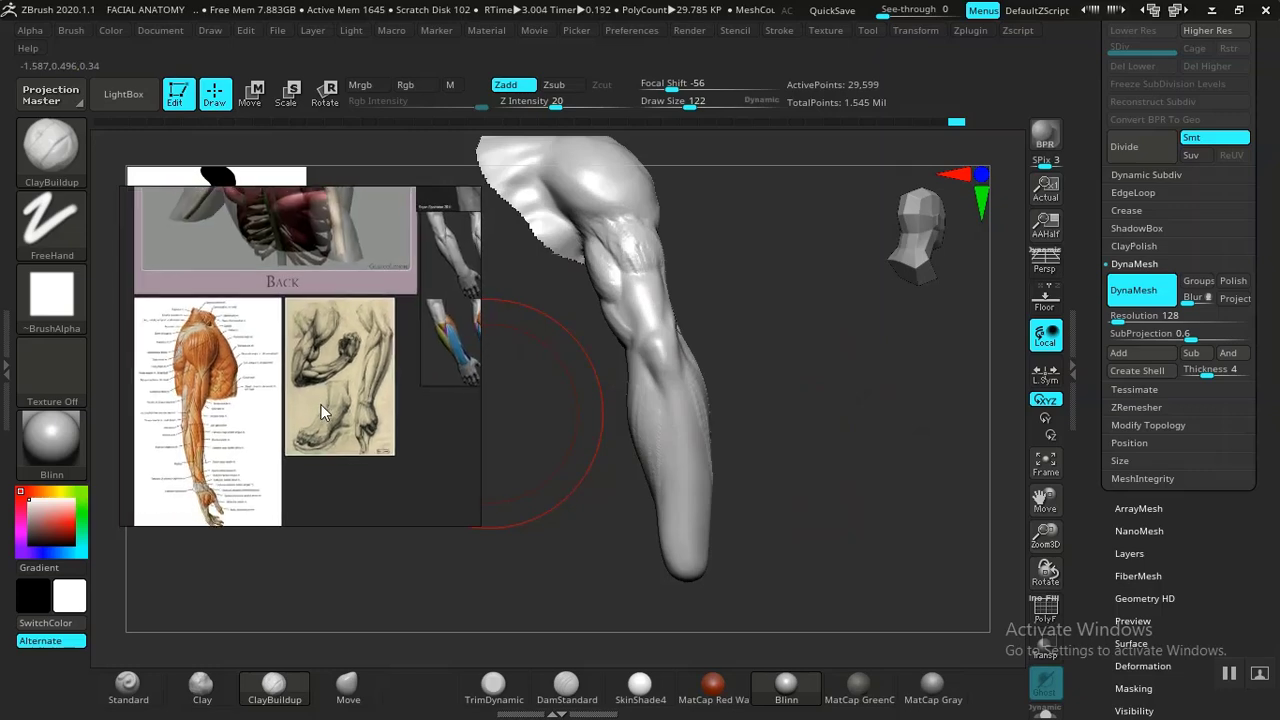
scroll(329, 405, down, 4)
middle_drag(329, 403, 272, 518)
scroll(298, 392, down, 3)
scroll(341, 411, up, 6)
middle_drag(338, 427, 337, 391)
middle_drag(340, 333, 428, 338)
middle_drag(265, 322, 340, 337)
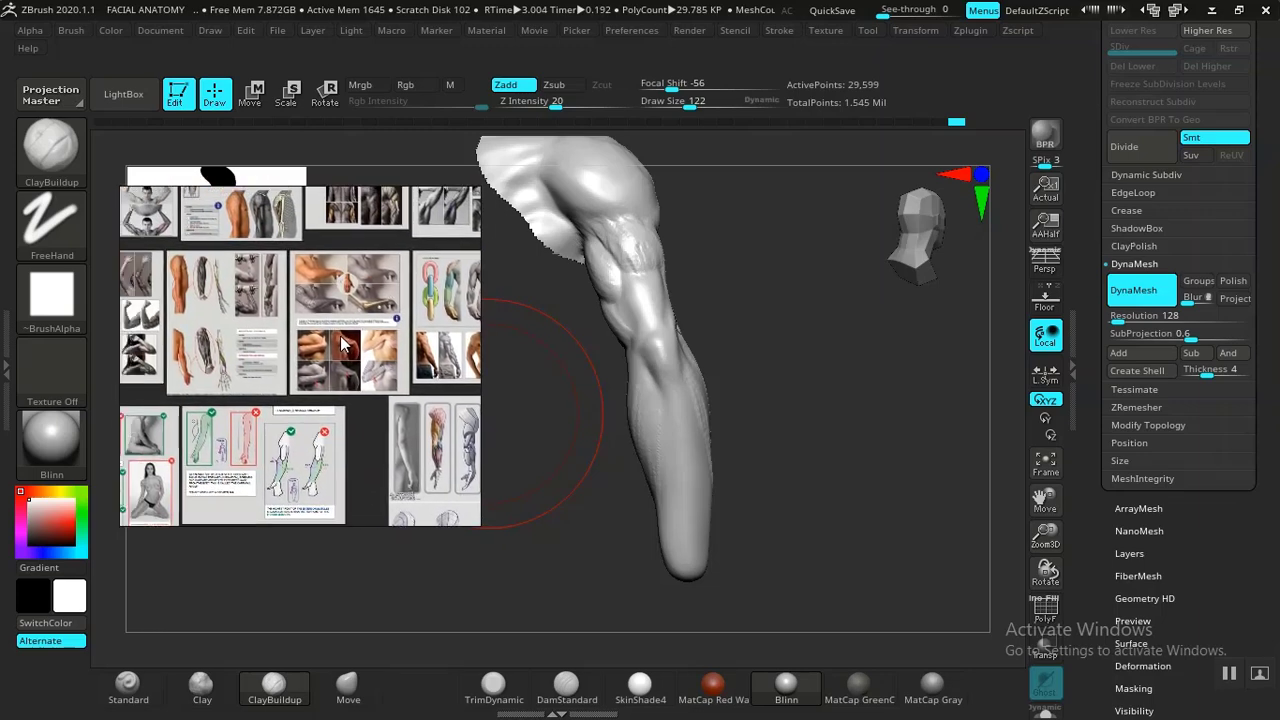
scroll(206, 351, up, 8)
middle_drag(249, 384, 339, 403)
scroll(341, 401, up, 2)
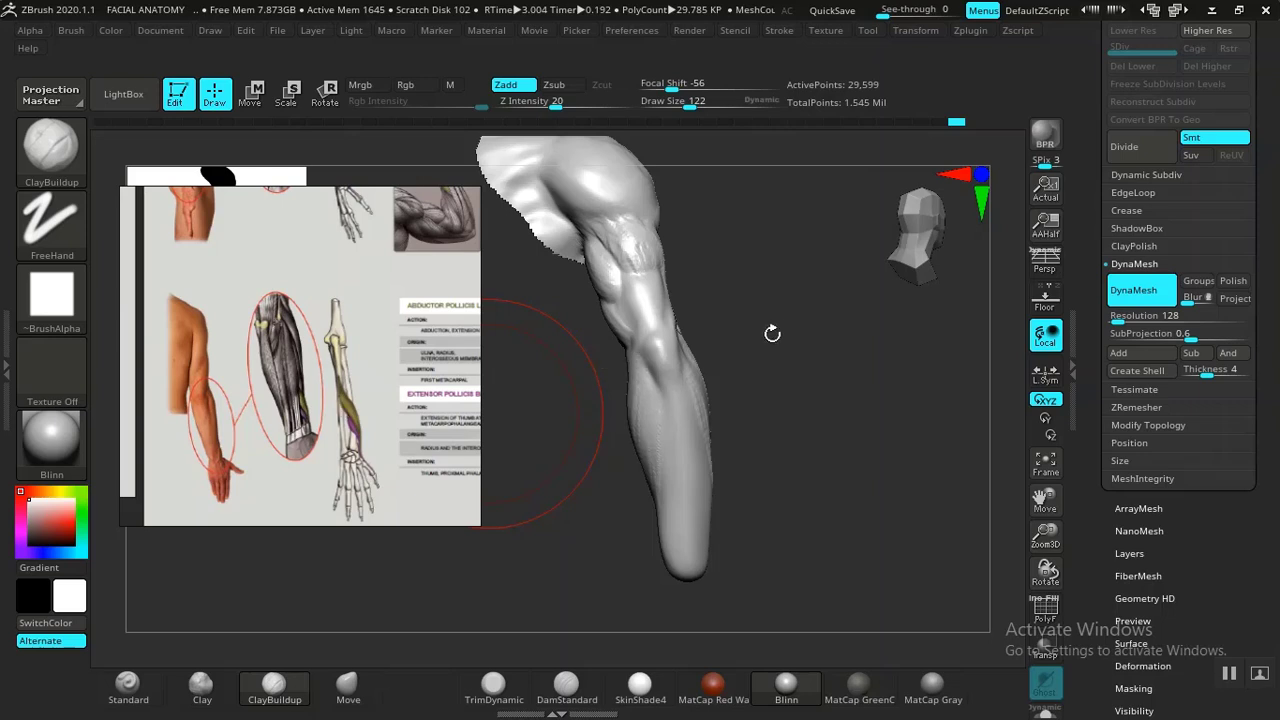
Refine the outer forearm muscles below the elbow with ClayBuildup, following the circled forearm muscle diagram.
mouse_move(837, 397)
mouse_down()
mouse_move(880, 380)
mouse_move(870, 432)
mouse_move(880, 389)
mouse_up()
drag(881, 421, 857, 398)
scroll(265, 356, up, 5)
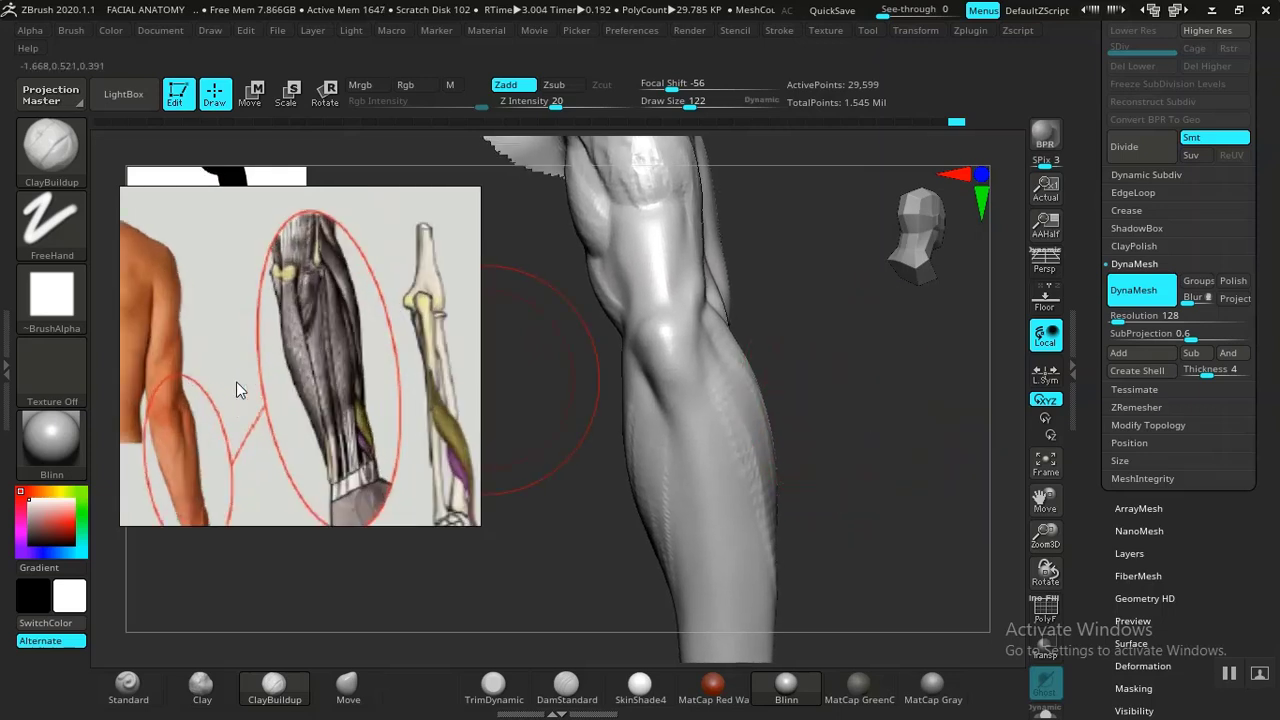
scroll(346, 375, down, 1)
middle_drag(341, 348, 383, 295)
scroll(357, 353, down, 1)
middle_drag(343, 391, 324, 381)
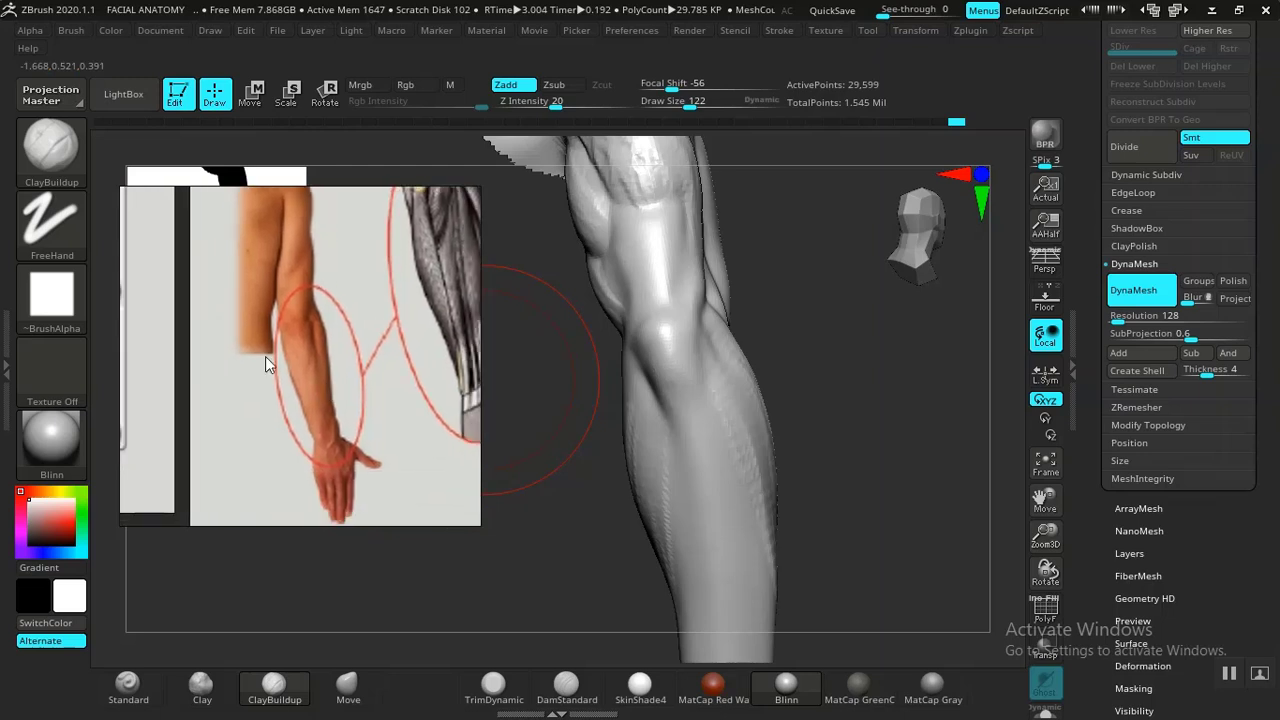
mouse_move(865, 451)
mouse_down()
mouse_move(925, 468)
mouse_move(846, 443)
mouse_move(862, 469)
mouse_move(851, 443)
mouse_move(872, 452)
mouse_up()
middle_drag(402, 405, 340, 404)
mouse_move(790, 414)
mouse_down()
mouse_move(880, 423)
mouse_move(866, 440)
mouse_move(856, 401)
mouse_move(857, 429)
mouse_move(826, 460)
mouse_move(806, 460)
mouse_move(873, 457)
mouse_move(863, 434)
mouse_move(847, 449)
mouse_move(890, 390)
mouse_move(880, 471)
mouse_move(560, 405)
mouse_up()
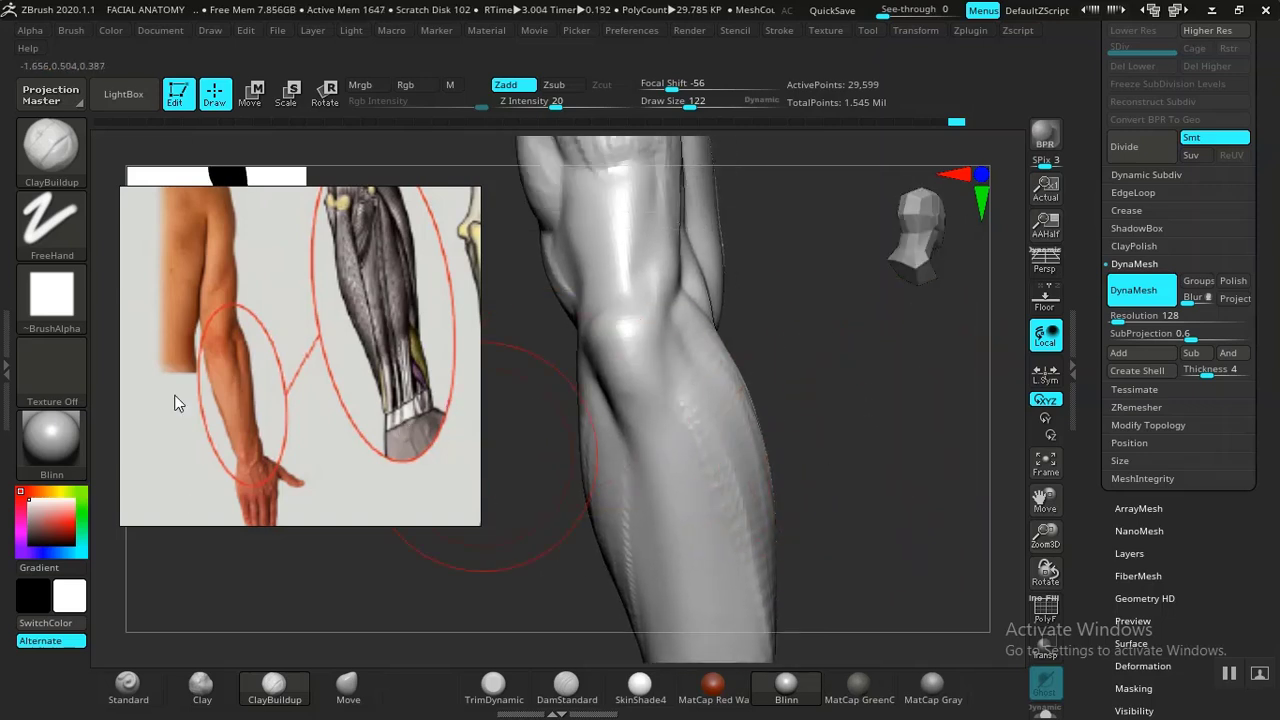
mouse_move(420, 430)
mouse_down()
mouse_move(777, 471)
mouse_move(757, 354)
mouse_move(786, 363)
mouse_move(788, 507)
mouse_move(766, 531)
mouse_move(470, 605)
mouse_up()
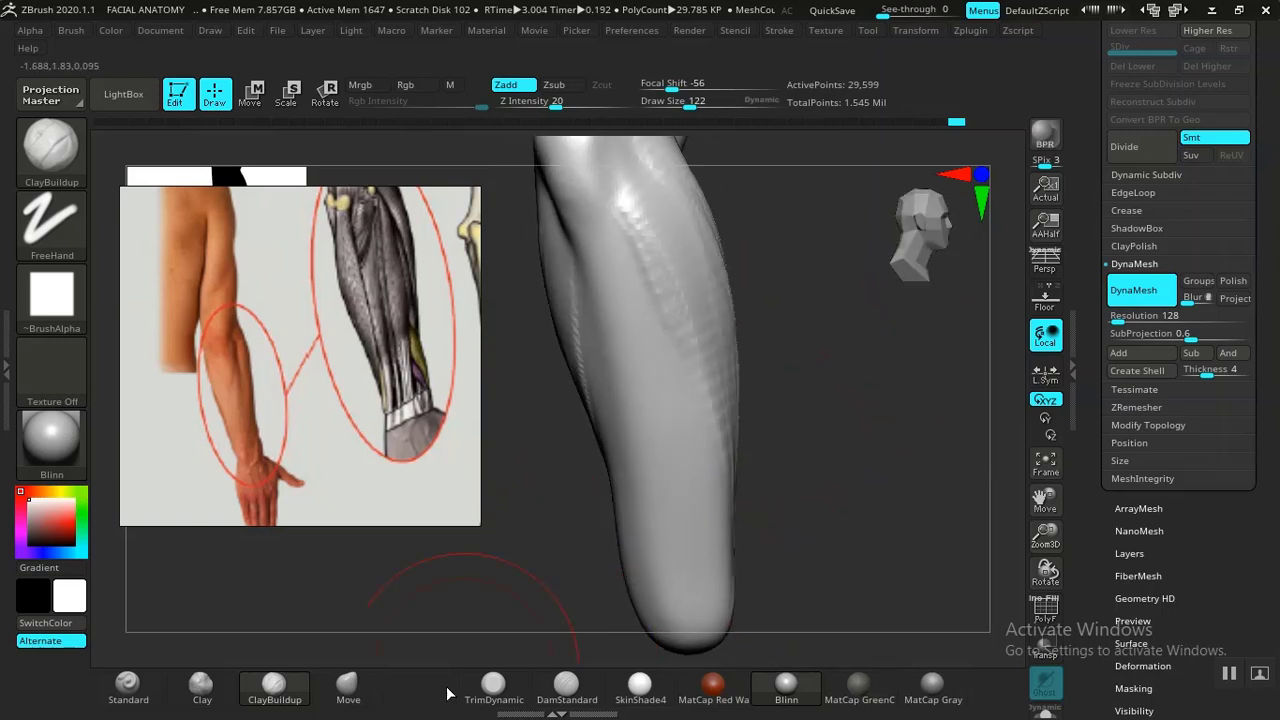
Define the separation between the outer forearm muscles with DamStandard at draw size 122.
click(566, 685)
mouse_move(740, 491)
mouse_down()
mouse_move(789, 417)
mouse_move(799, 463)
mouse_up()
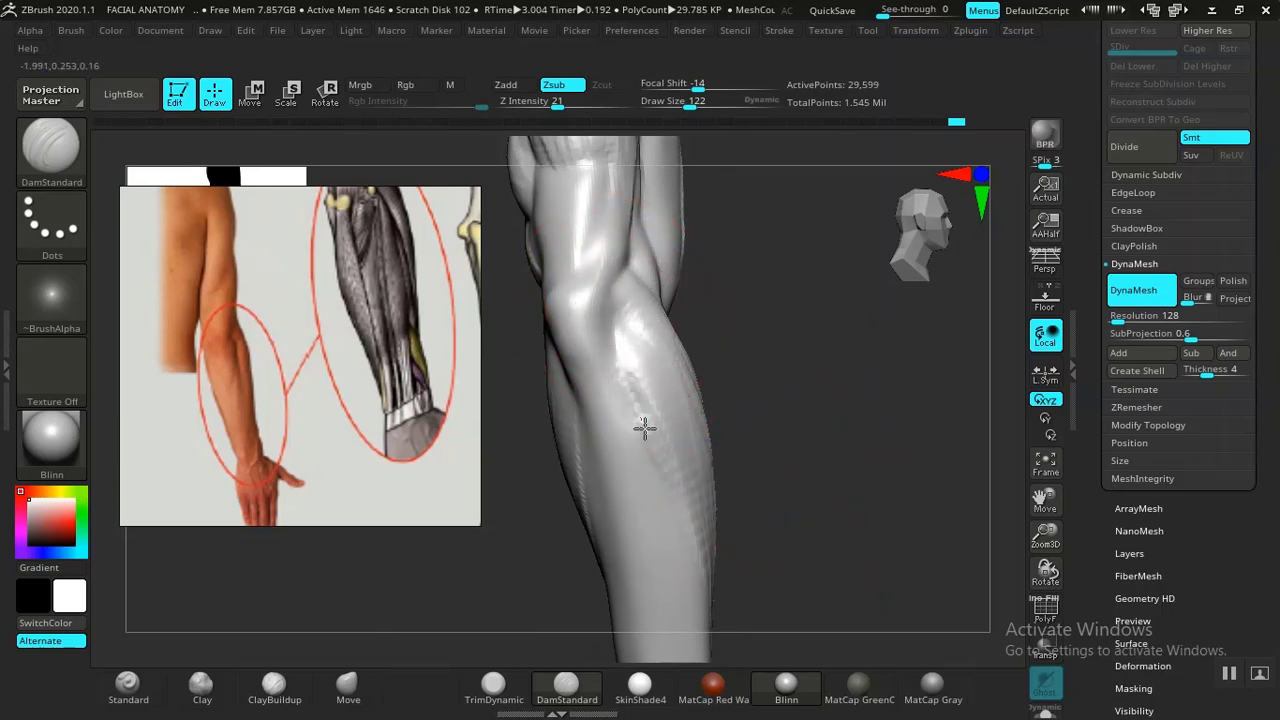
alt+drag(827, 490, 737, 370)
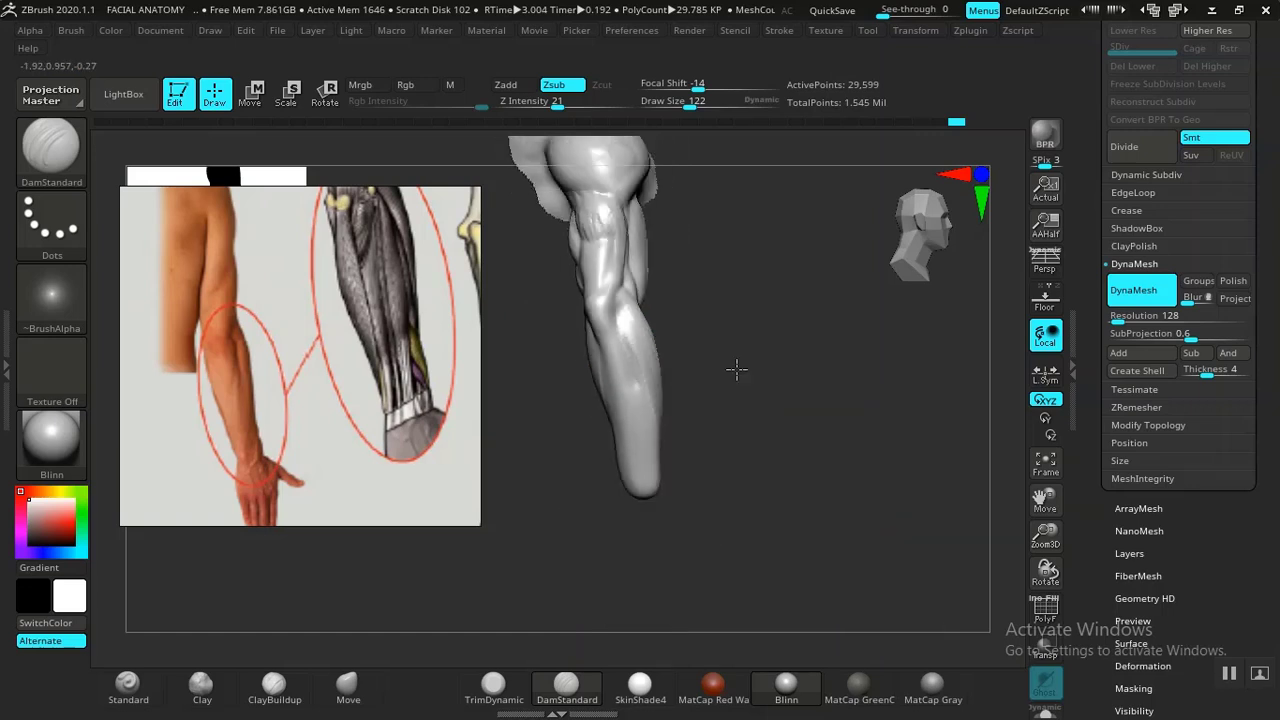
mouse_move(808, 438)
mouse_down()
mouse_move(737, 446)
mouse_move(771, 429)
mouse_move(822, 482)
mouse_move(740, 512)
mouse_up()
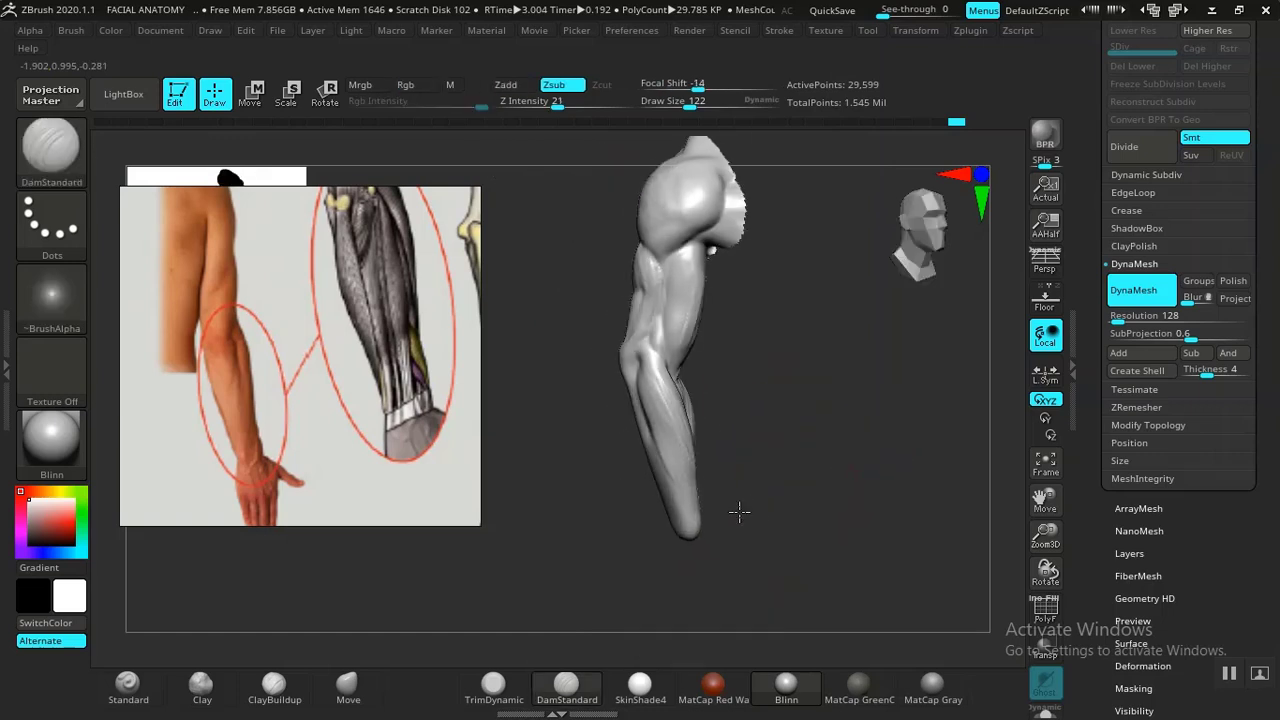
mouse_move(797, 447)
alt+mouse_down()
mouse_move(823, 540)
mouse_move(757, 451)
alt+mouse_up()
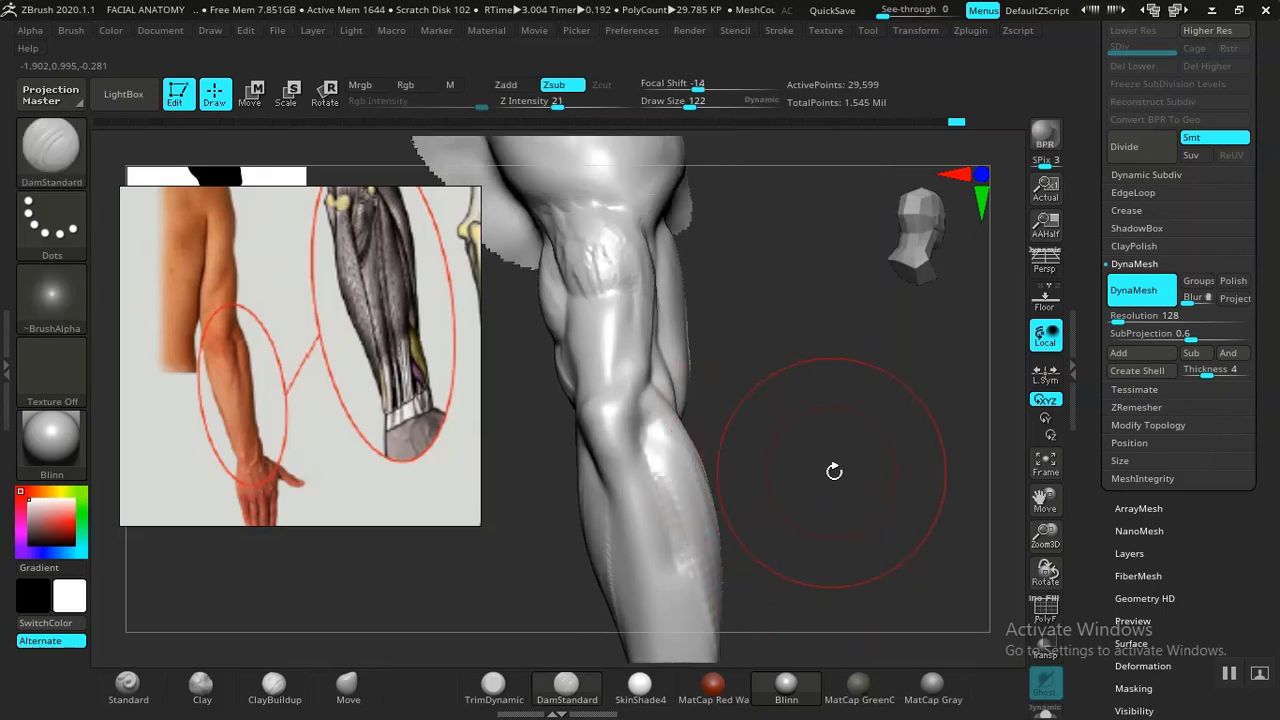
Adjust the silhouette around the elbow and upper forearm using the Move brush at draw size 130.
mouse_move(856, 454)
mouse_down()
mouse_move(849, 443)
mouse_move(837, 503)
mouse_move(883, 517)
mouse_move(843, 503)
mouse_move(851, 511)
mouse_move(803, 526)
mouse_move(871, 500)
mouse_move(786, 513)
mouse_move(863, 523)
mouse_move(857, 514)
mouse_move(887, 506)
mouse_move(860, 449)
mouse_move(823, 437)
mouse_move(845, 478)
mouse_up()
click(347, 685)
mouse_move(574, 563)
mouse_down()
mouse_move(729, 471)
mouse_move(837, 434)
mouse_move(624, 437)
mouse_up()
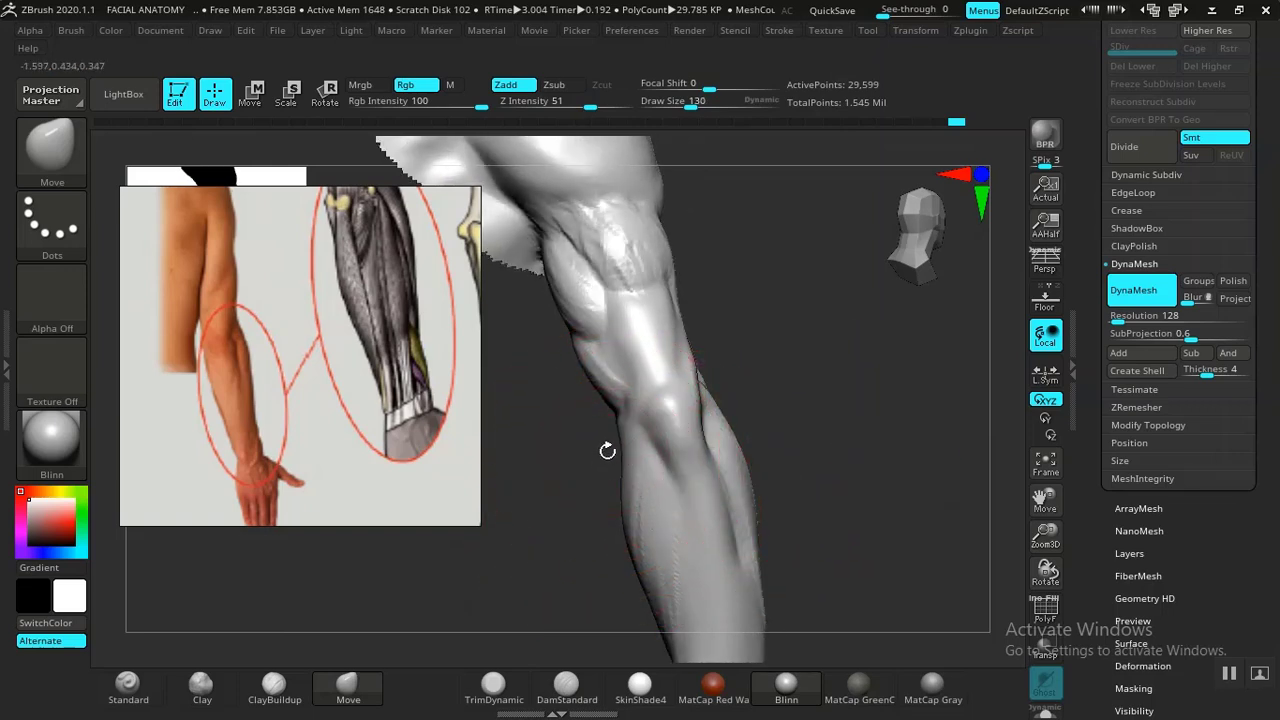
Build up the forms around the elbow and the top of the inner forearm with ClayBuildup at draw size 74.
click(274, 686)
alt+drag(400, 618, 450, 580)
mouse_move(525, 545)
alt+mouse_down()
mouse_move(608, 573)
mouse_move(642, 432)
alt+mouse_up()
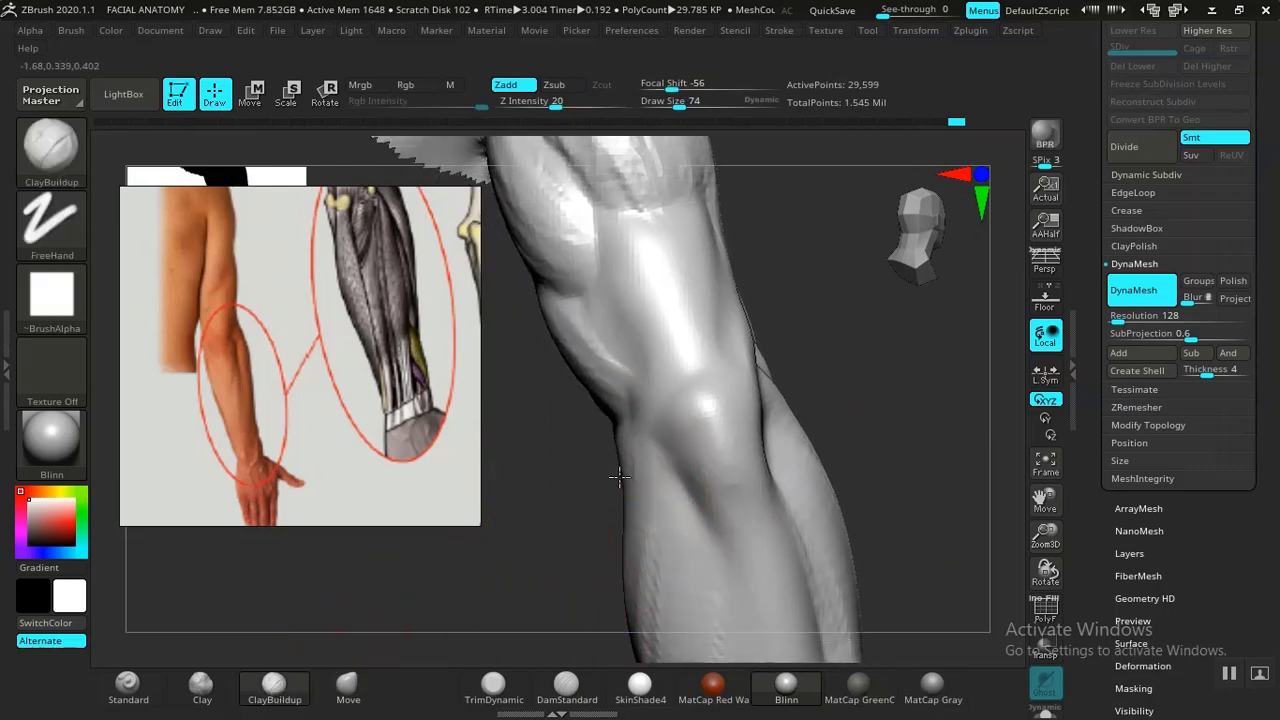
drag(578, 534, 624, 490)
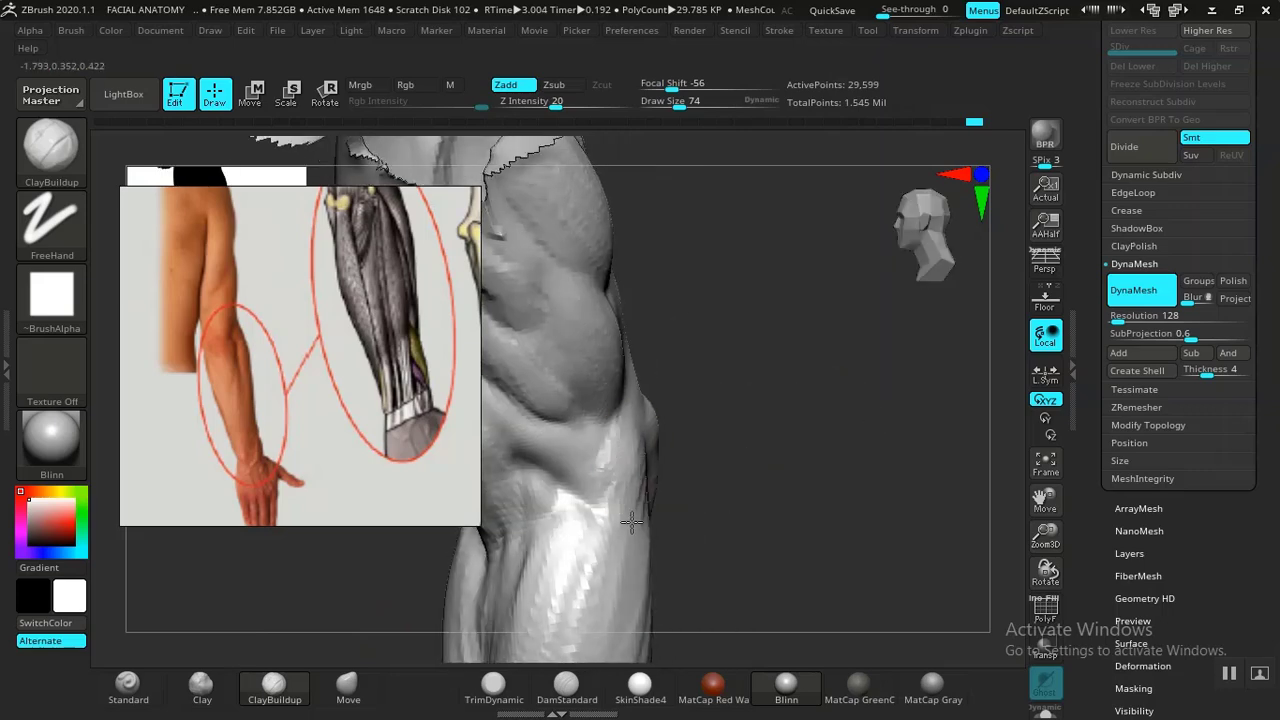
drag(700, 516, 623, 456)
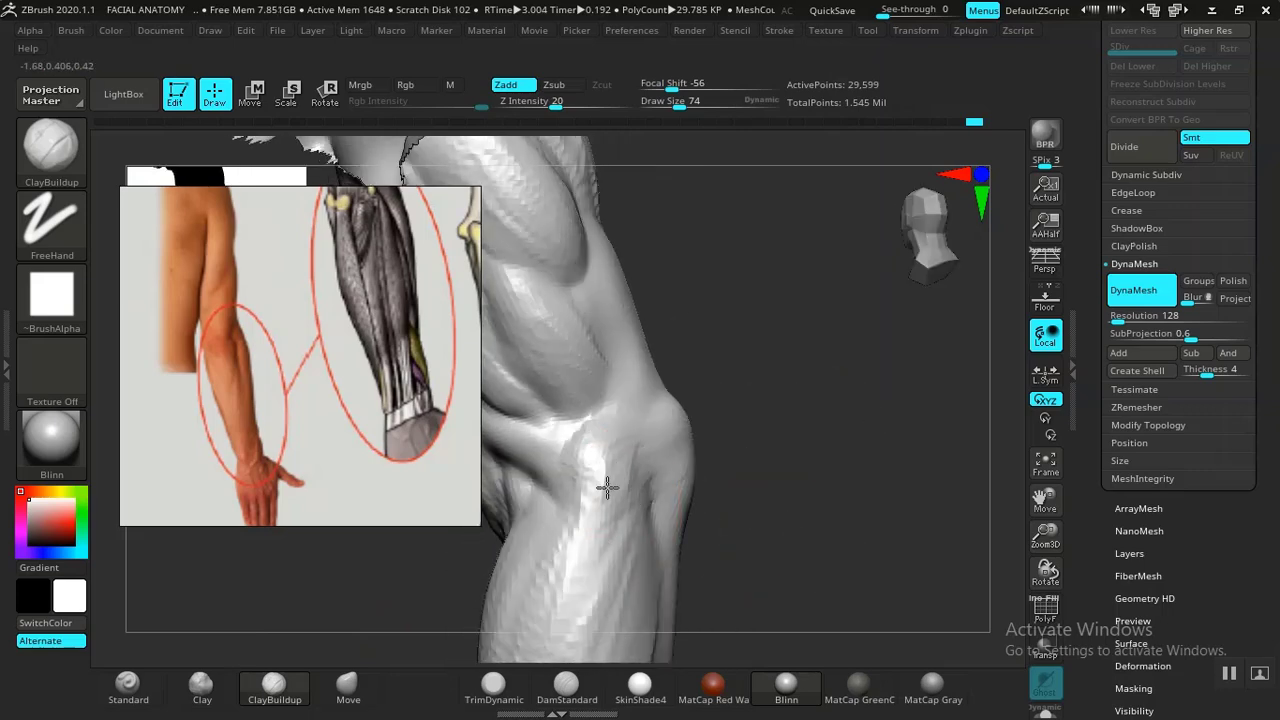
mouse_move(857, 549)
mouse_down()
mouse_move(879, 481)
mouse_move(757, 523)
mouse_move(803, 580)
mouse_move(700, 570)
mouse_up()
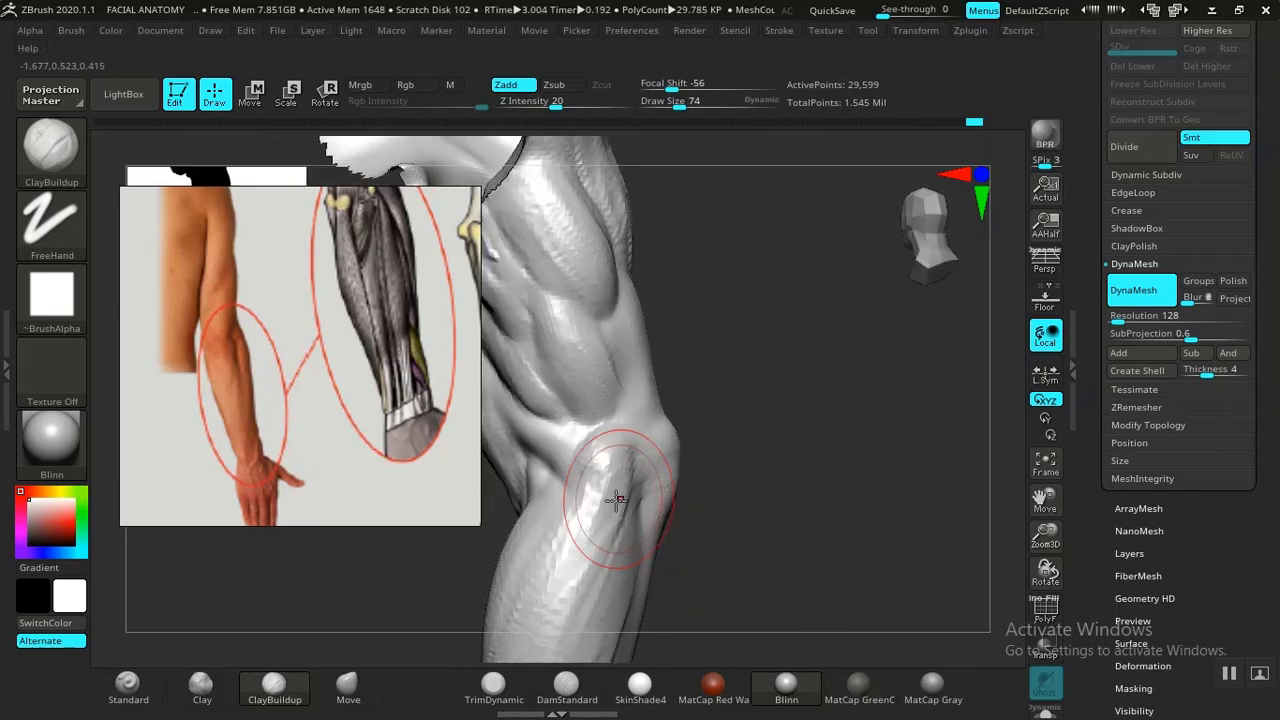
Smooth the surface around the elbow and across the upper-arm muscles.
shift+drag(613, 472, 601, 484)
mouse_move(760, 524)
mouse_down()
mouse_move(806, 486)
mouse_move(780, 480)
mouse_move(803, 580)
mouse_move(626, 486)
mouse_up()
key(shift)
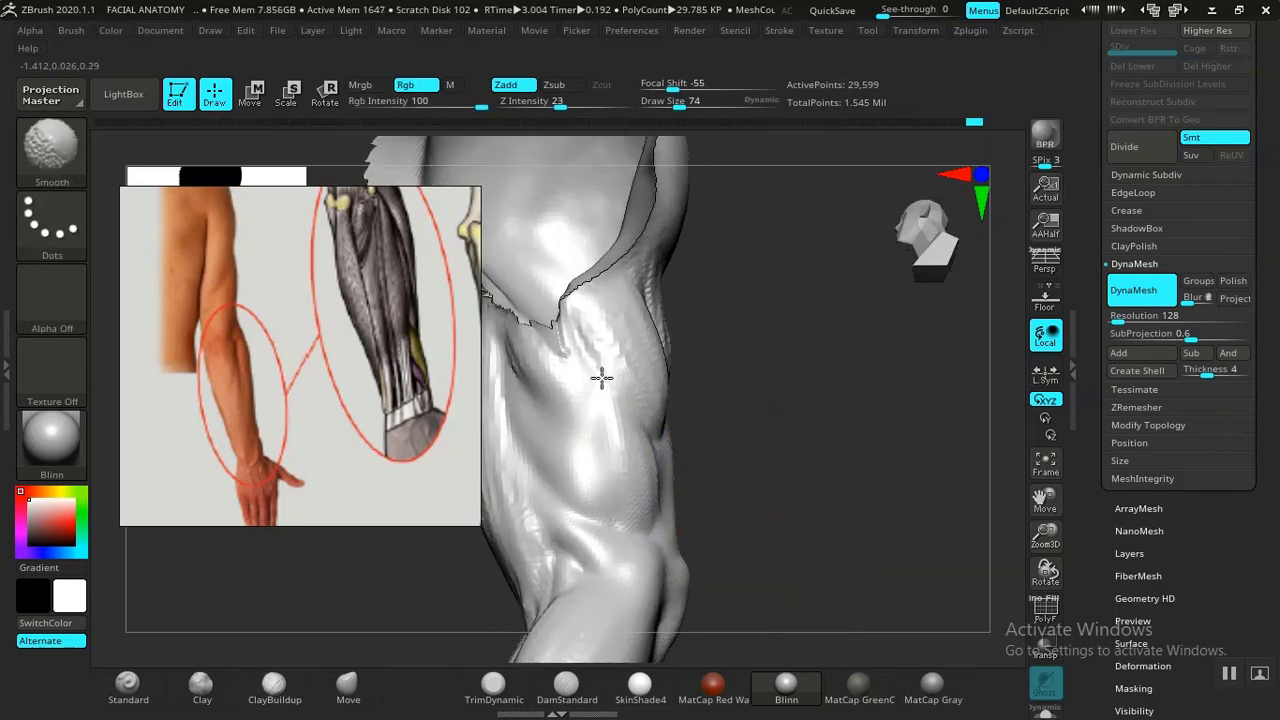
mouse_move(794, 571)
mouse_down()
mouse_move(788, 517)
mouse_move(811, 506)
mouse_move(817, 517)
mouse_move(771, 517)
mouse_move(809, 557)
mouse_move(811, 502)
mouse_move(849, 489)
mouse_move(780, 494)
mouse_move(726, 571)
mouse_up()
key(shift)
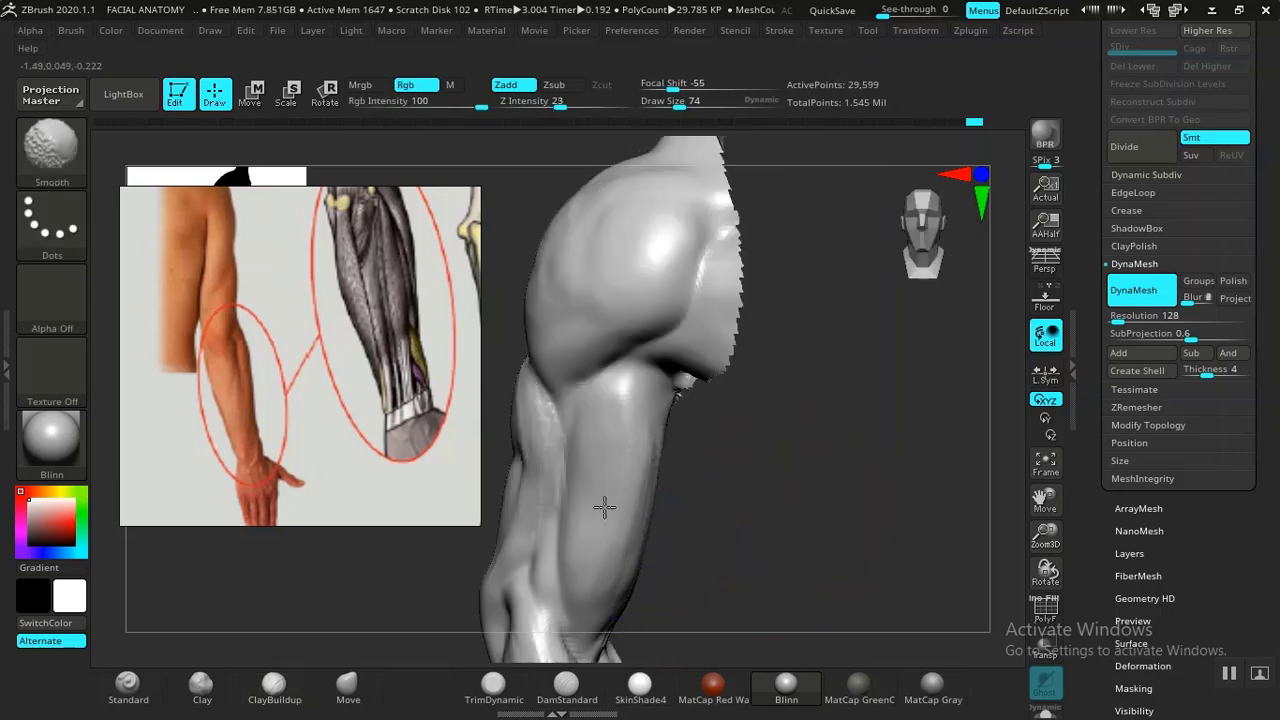
Smooth the clay strokes on the outer and back upper-arm muscles, from below the deltoid to the elbow.
mouse_move(687, 493)
mouse_down()
mouse_move(803, 514)
mouse_move(643, 486)
mouse_up()
key(shift)
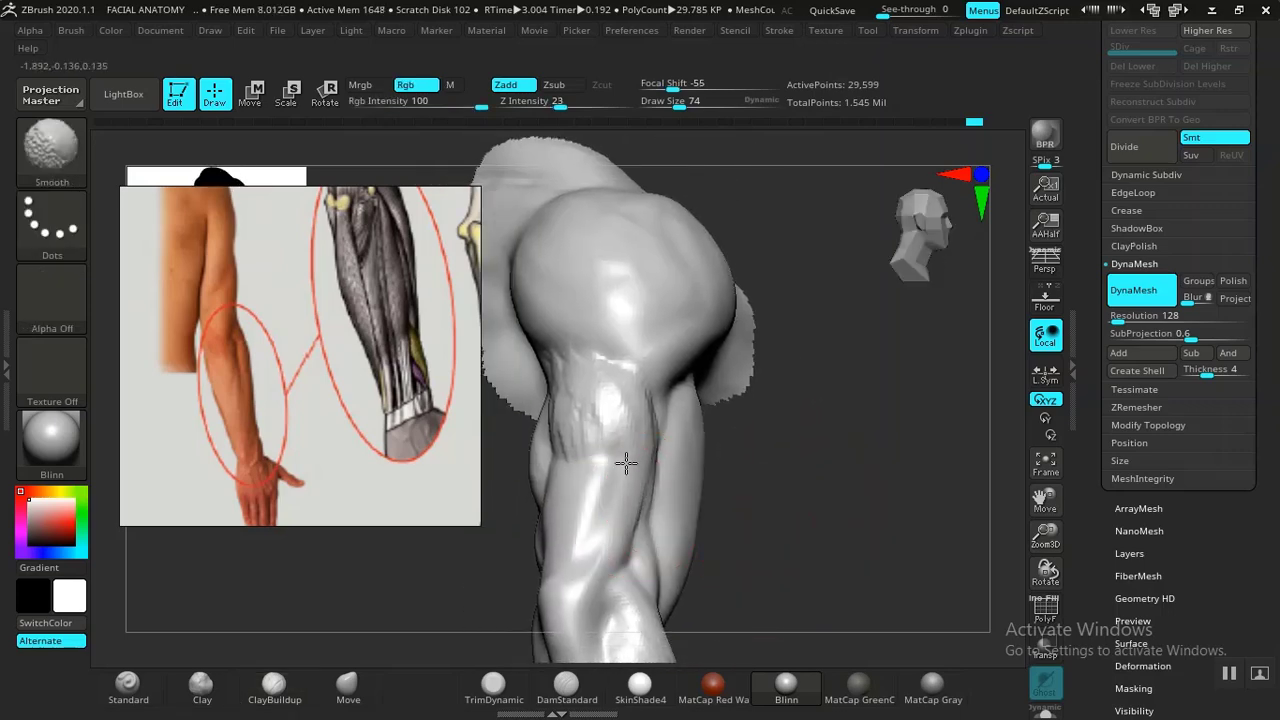
drag(620, 400, 634, 491)
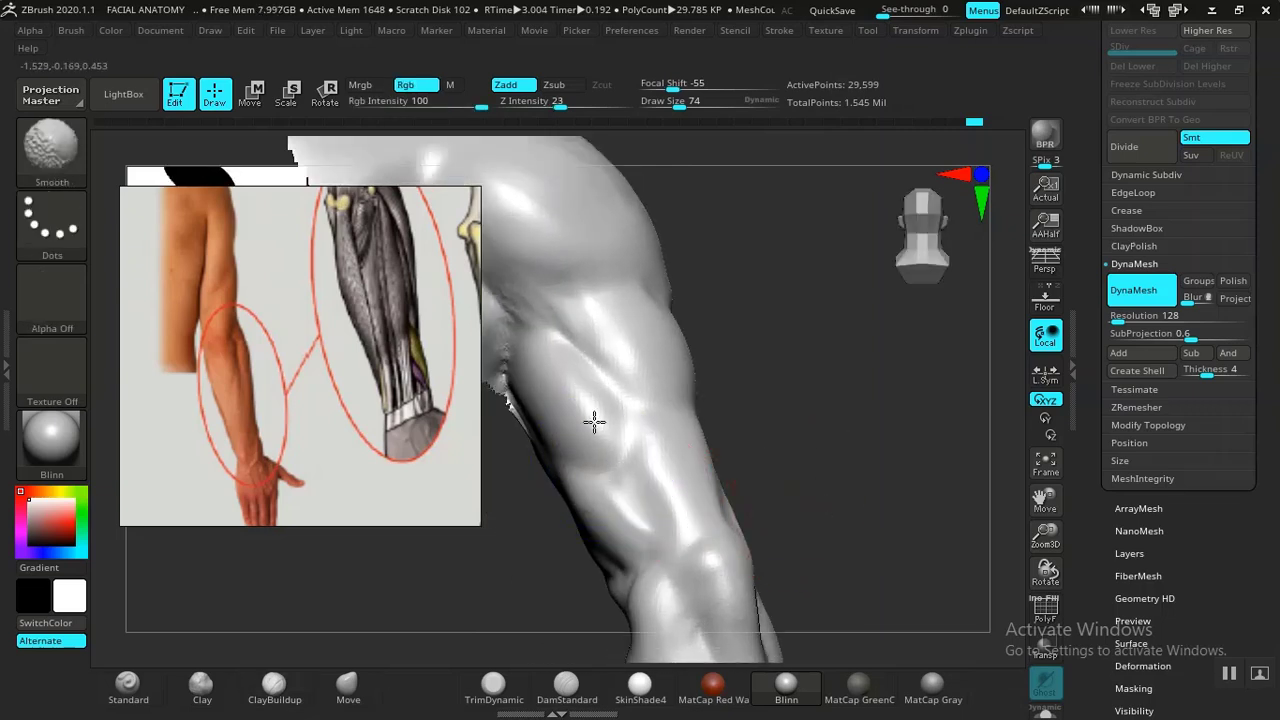
mouse_move(716, 483)
mouse_down()
mouse_move(837, 523)
mouse_move(663, 460)
mouse_up()
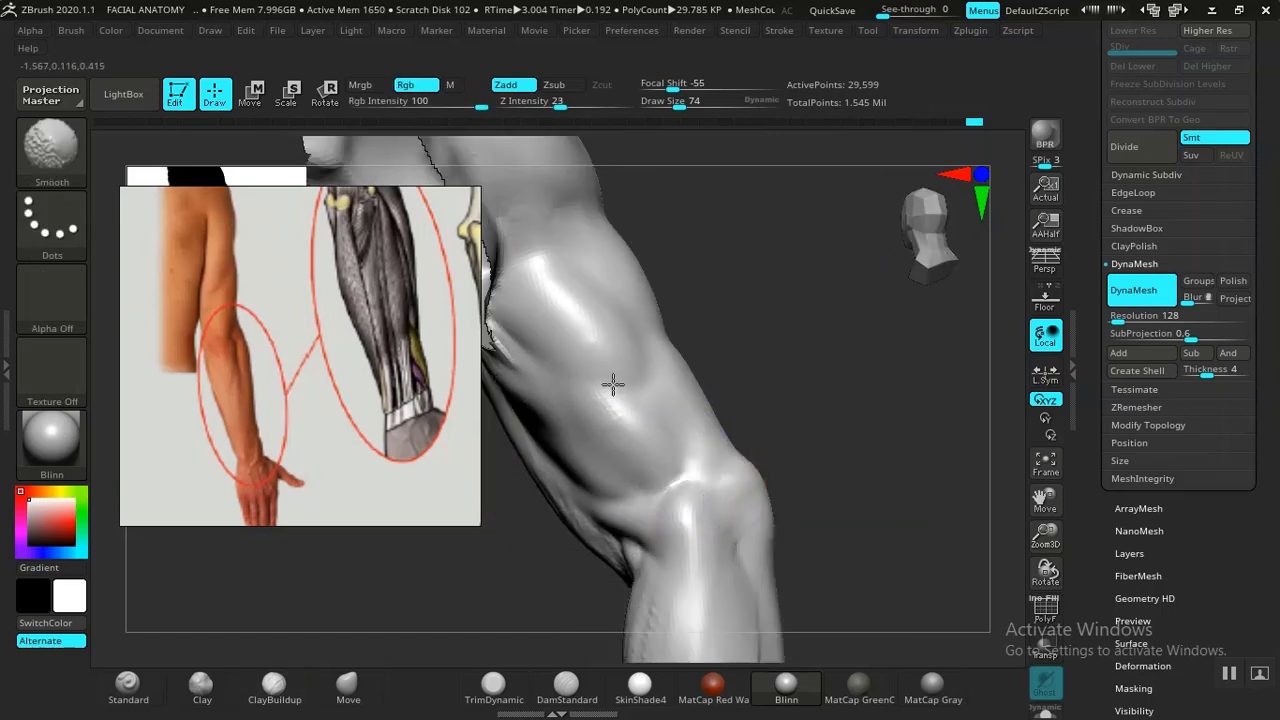
mouse_move(625, 451)
mouse_down()
mouse_move(836, 410)
mouse_move(703, 601)
mouse_up()
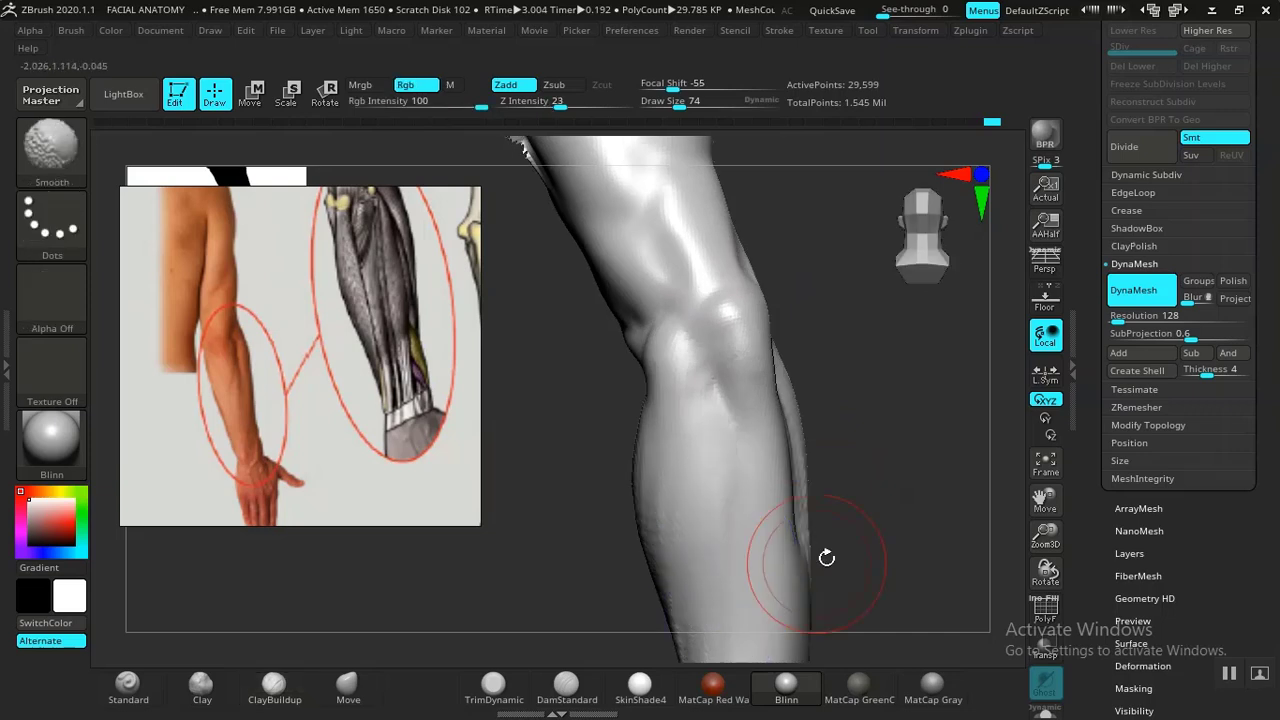
Smooth the top of the inner forearm just below the elbow crease.
mouse_move(826, 557)
mouse_down()
mouse_move(863, 503)
mouse_move(746, 500)
mouse_move(777, 491)
mouse_move(720, 526)
mouse_up()
key(shift)
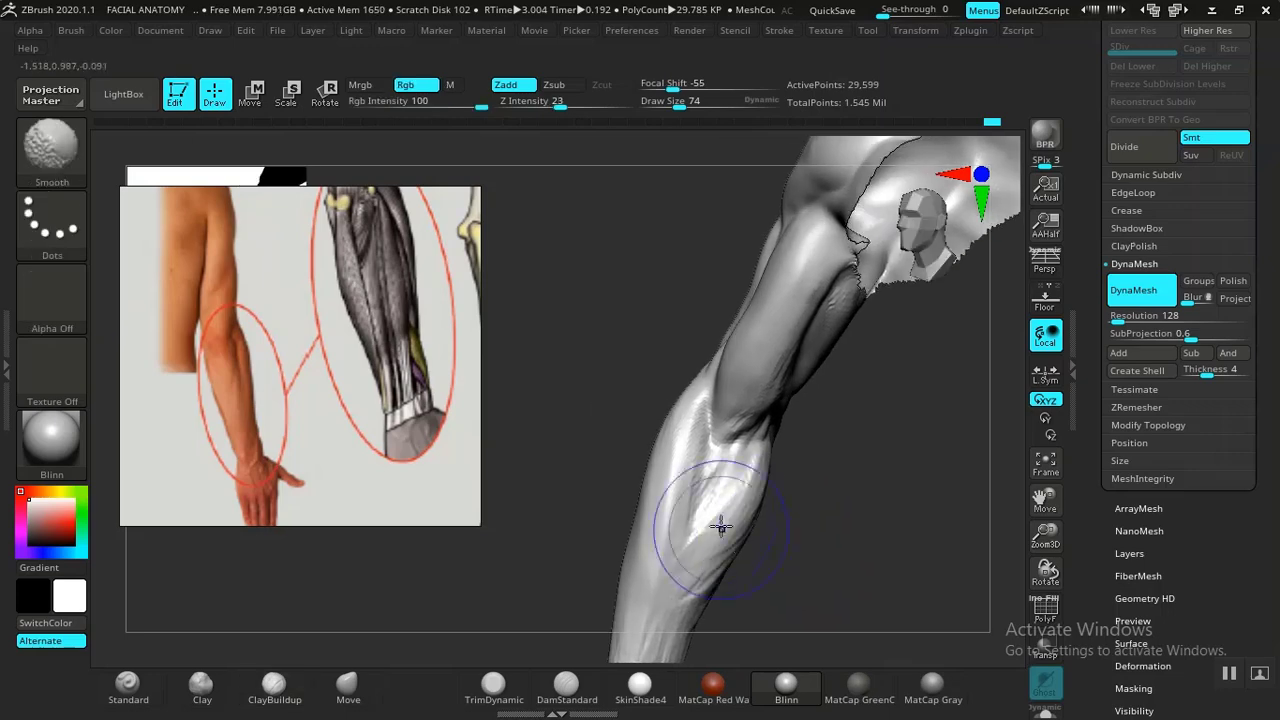
mouse_move(764, 569)
mouse_down()
mouse_move(800, 497)
mouse_move(709, 536)
mouse_up()
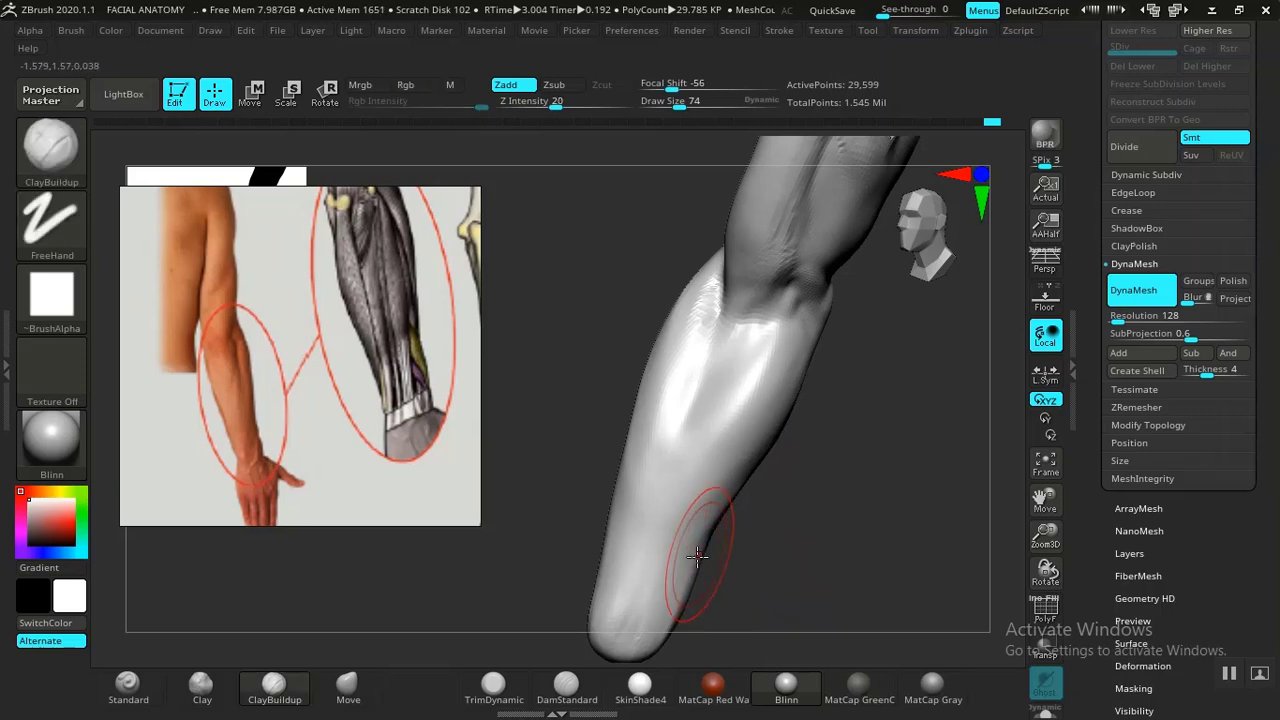
Adjust the wrist end of the forearm with the Move brush at draw size 74 and smooth the forearm and arm surface.
click(346, 688)
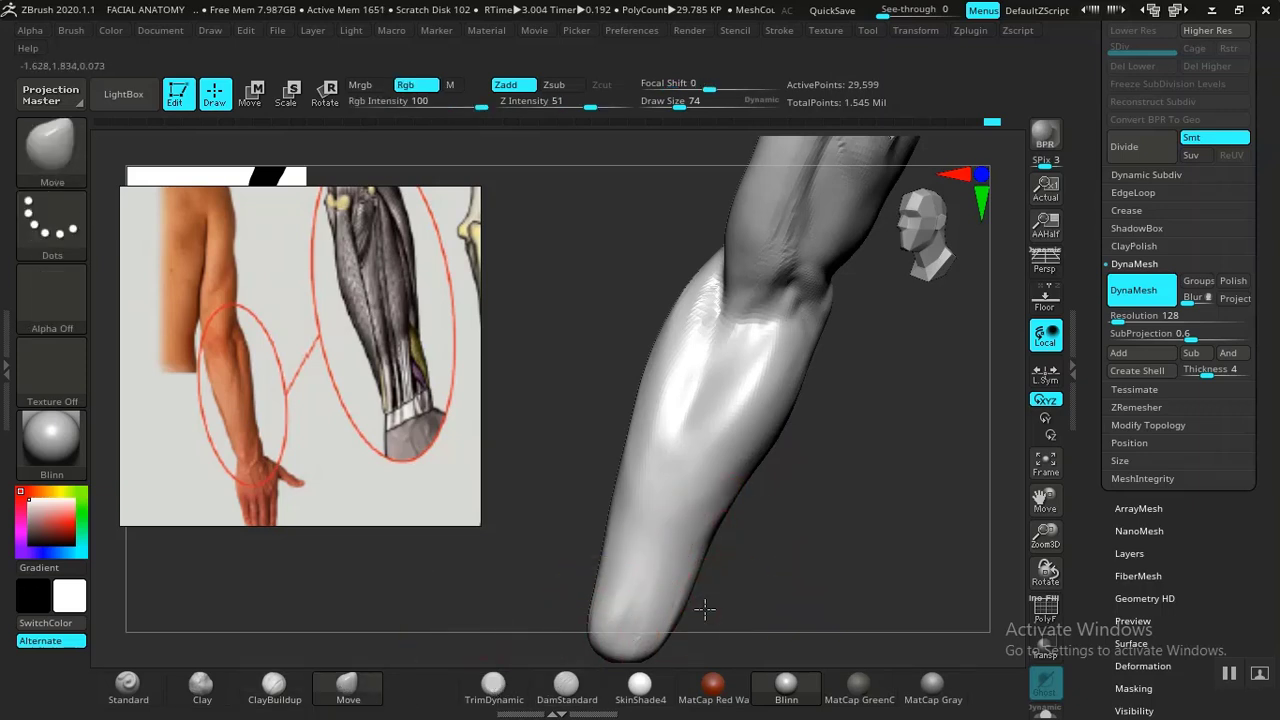
mouse_move(704, 608)
mouse_down()
mouse_move(737, 571)
mouse_move(652, 597)
mouse_up()
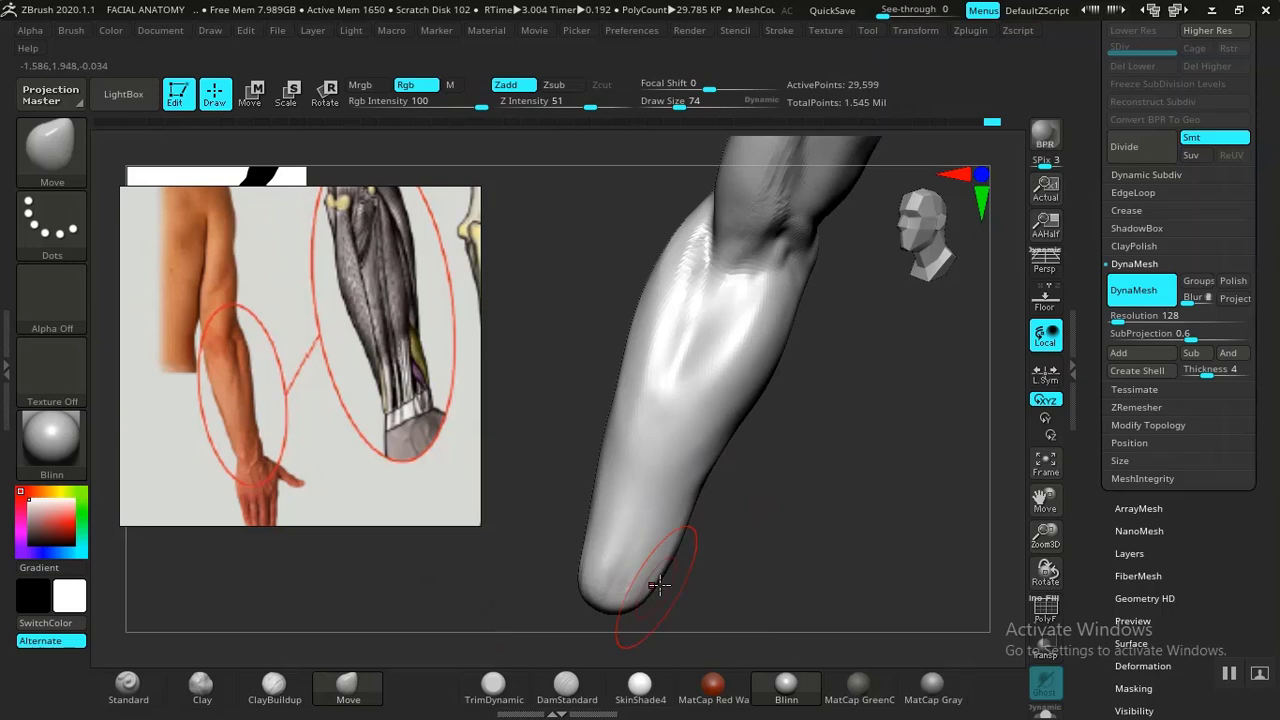
mouse_move(734, 483)
mouse_down()
mouse_move(837, 477)
mouse_move(780, 506)
mouse_move(776, 543)
mouse_move(814, 503)
mouse_move(886, 506)
mouse_move(776, 505)
mouse_move(794, 509)
mouse_move(777, 523)
mouse_move(760, 466)
mouse_move(790, 523)
mouse_move(737, 523)
mouse_move(737, 474)
mouse_move(774, 477)
mouse_move(689, 517)
mouse_move(789, 551)
mouse_move(755, 495)
mouse_move(789, 534)
mouse_move(777, 486)
mouse_move(634, 477)
mouse_up()
key(shift)
mouse_move(790, 500)
mouse_down()
mouse_move(823, 531)
mouse_move(640, 276)
mouse_up()
mouse_move(817, 418)
mouse_down()
mouse_move(851, 517)
mouse_move(663, 429)
mouse_up()
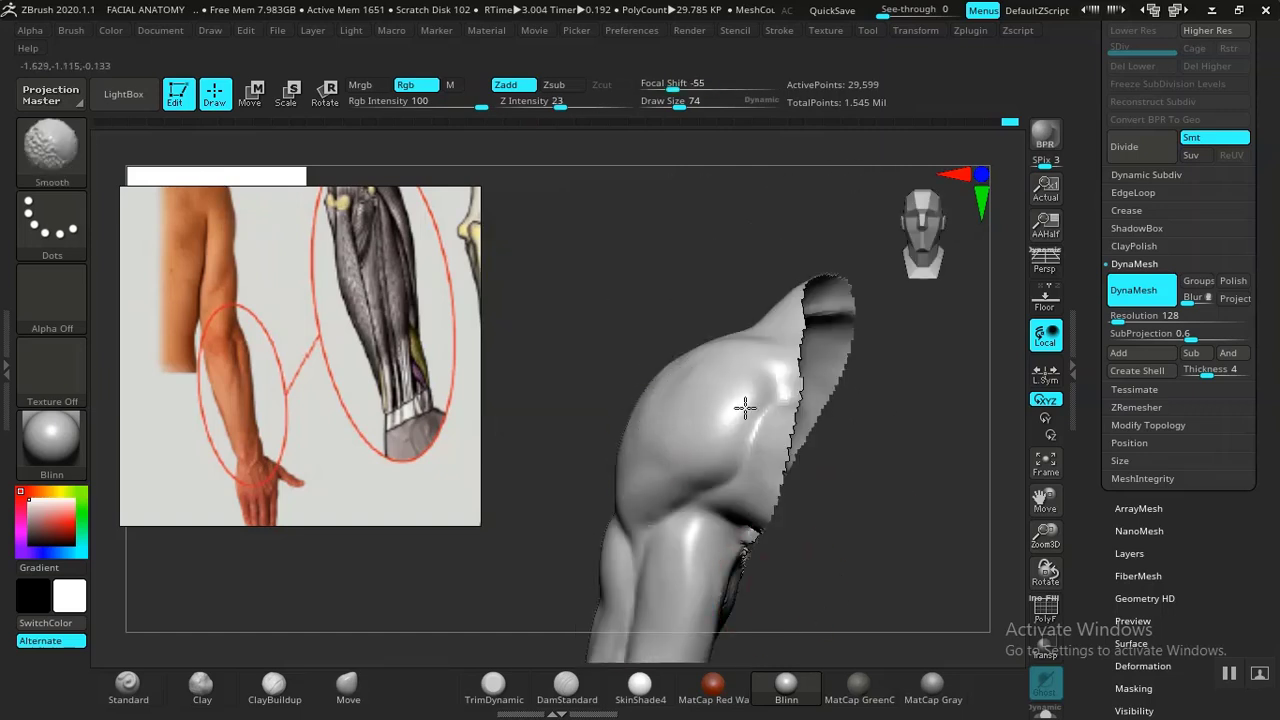
Show the whole torso again and nudge the armpit area beside the chest with the Move brush at draw size 74.
mouse_move(820, 495)
mouse_down()
mouse_move(843, 514)
mouse_move(806, 243)
mouse_move(843, 451)
mouse_move(880, 517)
mouse_move(791, 540)
mouse_move(945, 440)
mouse_up()
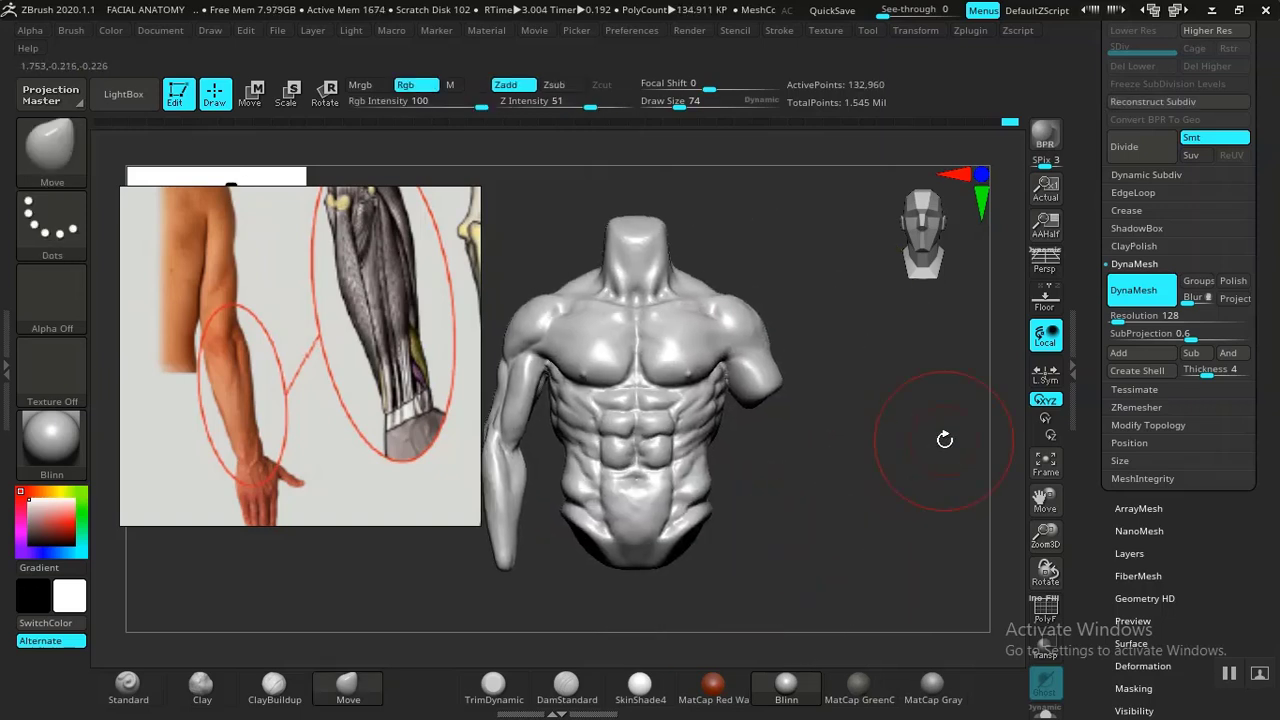
alt+drag(855, 486, 902, 519)
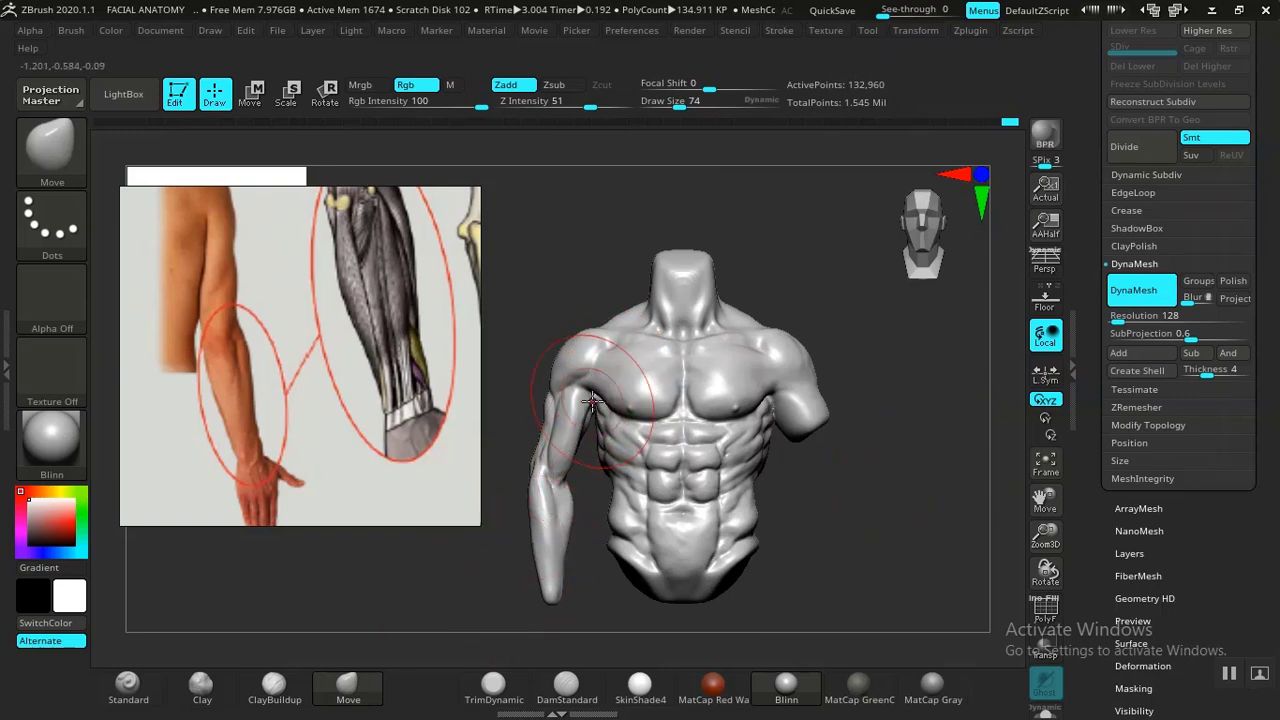
drag(593, 401, 595, 404)
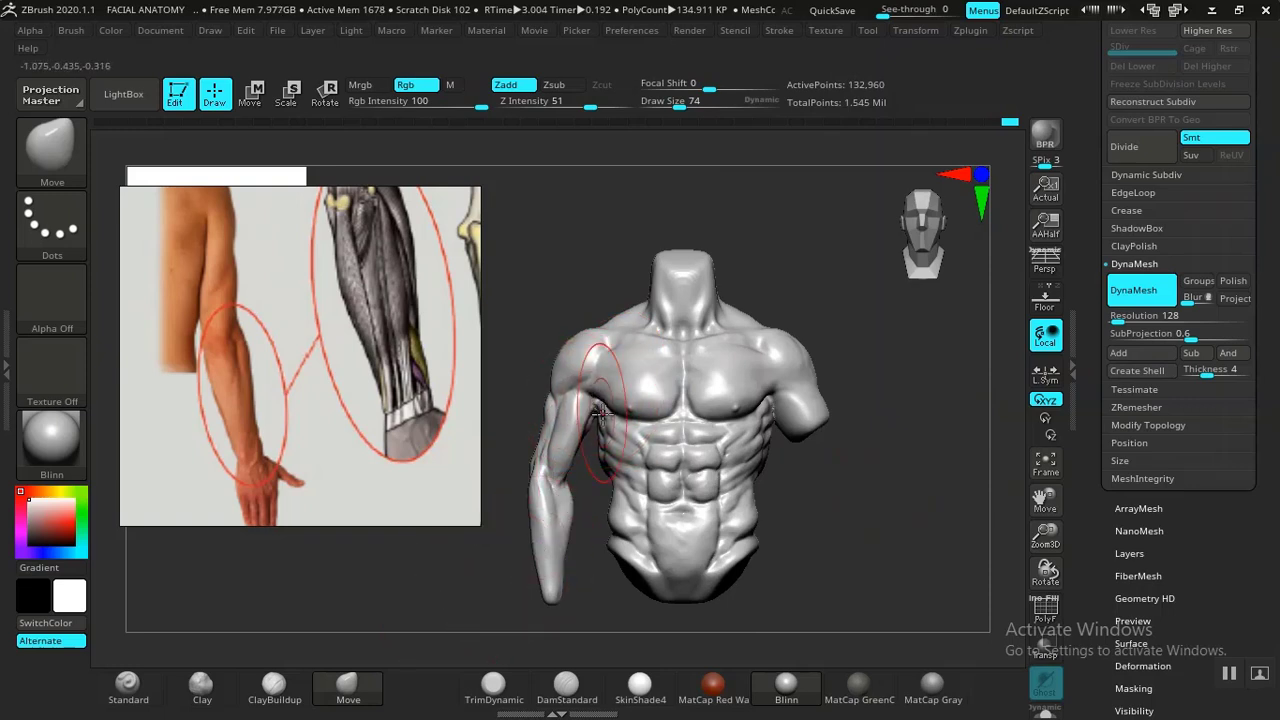
drag(878, 437, 850, 478)
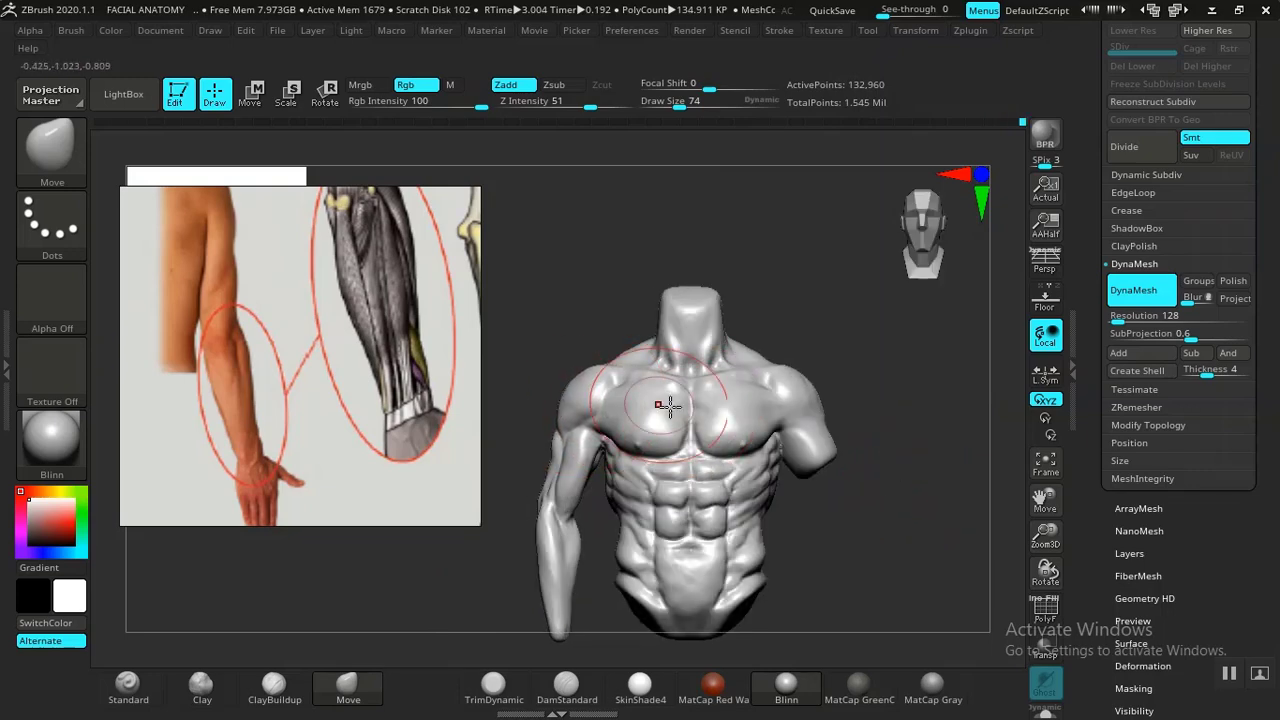
alt+drag(911, 418, 846, 508)
alt+drag(534, 531, 620, 508)
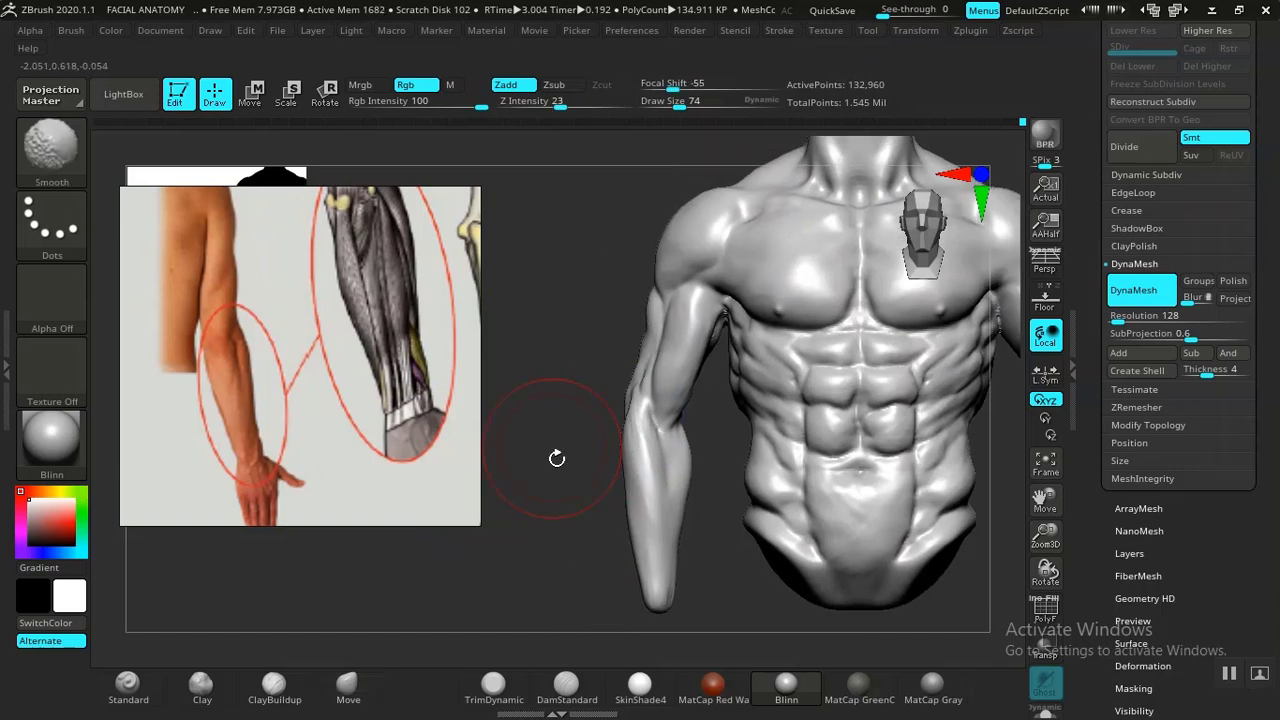
Mirror and weld the torso mesh to copy the sculpted arm to the opposite side.
mouse_move(1108, 544)
mouse_down()
mouse_move(1111, 437)
mouse_move(1102, 558)
mouse_up()
click(1148, 549)
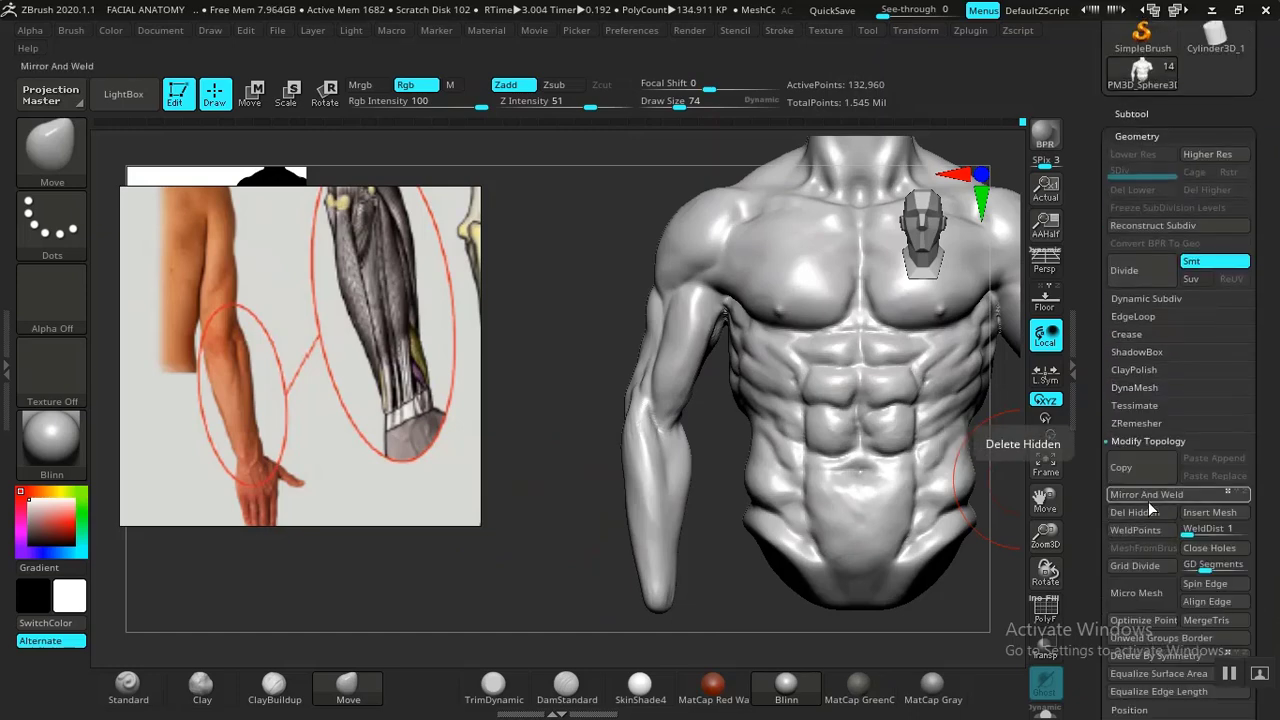
click(1148, 497)
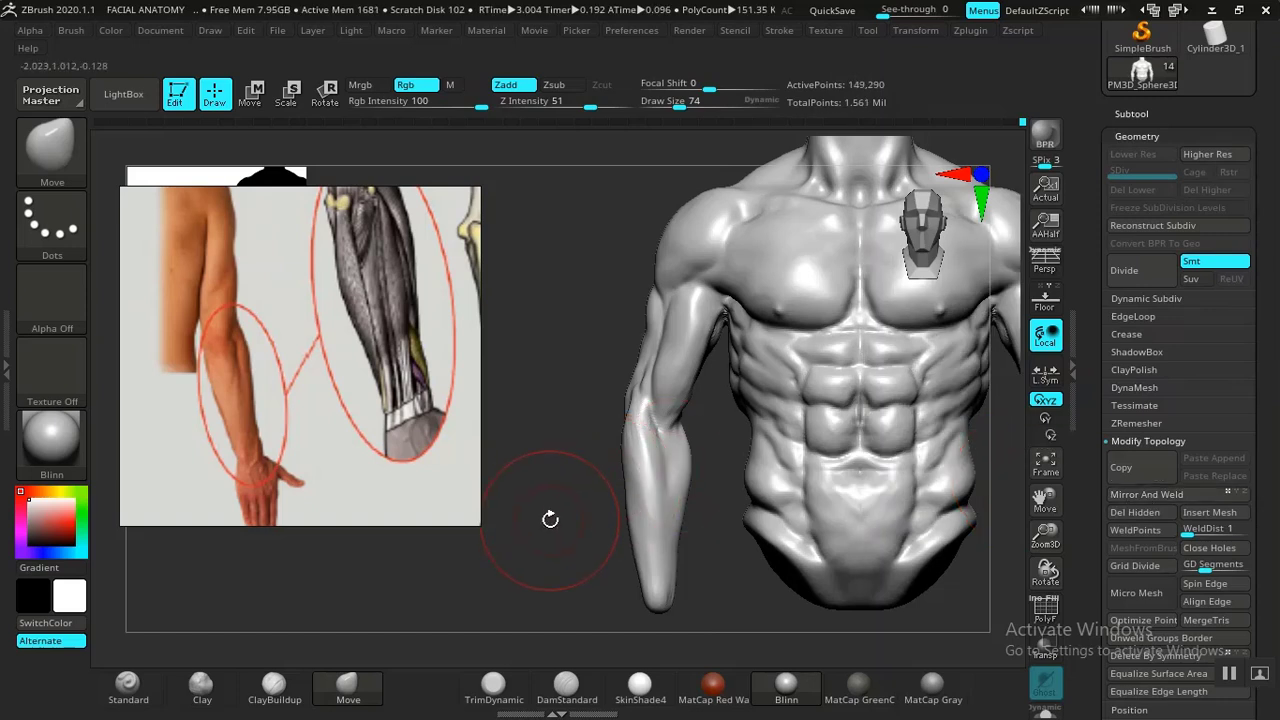
key(ctrl+z)
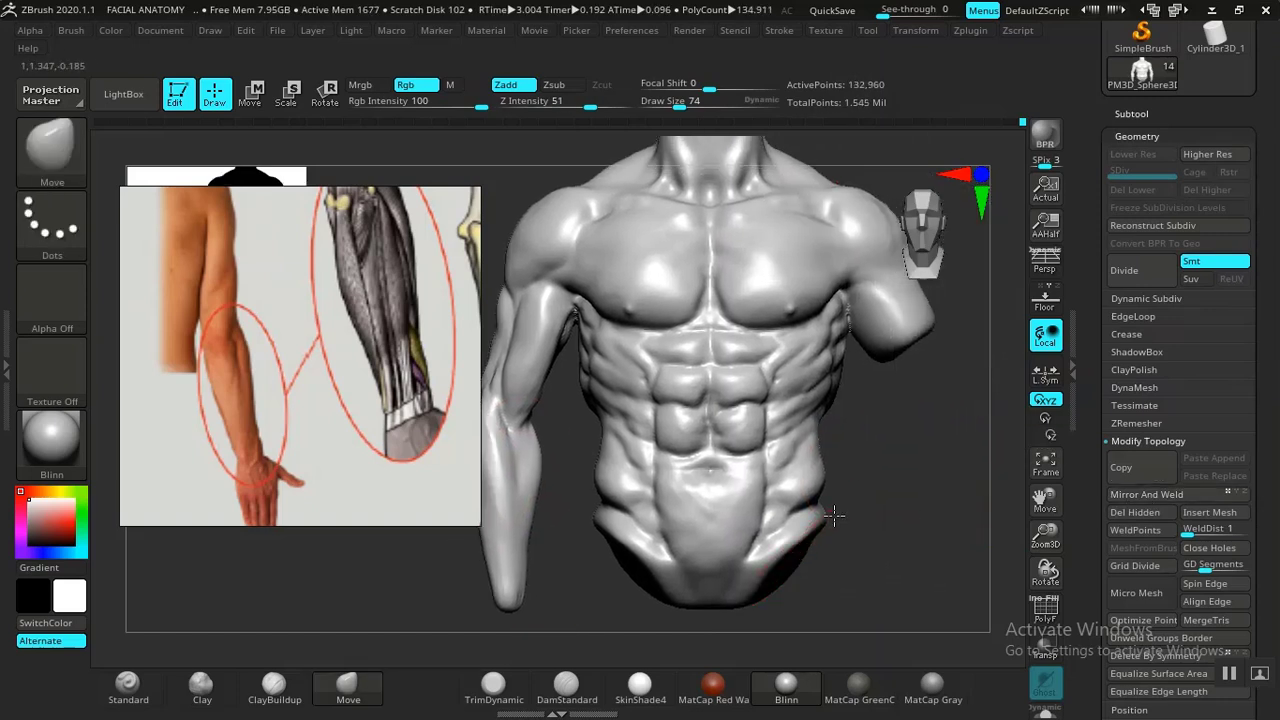
alt+drag(834, 515, 852, 556)
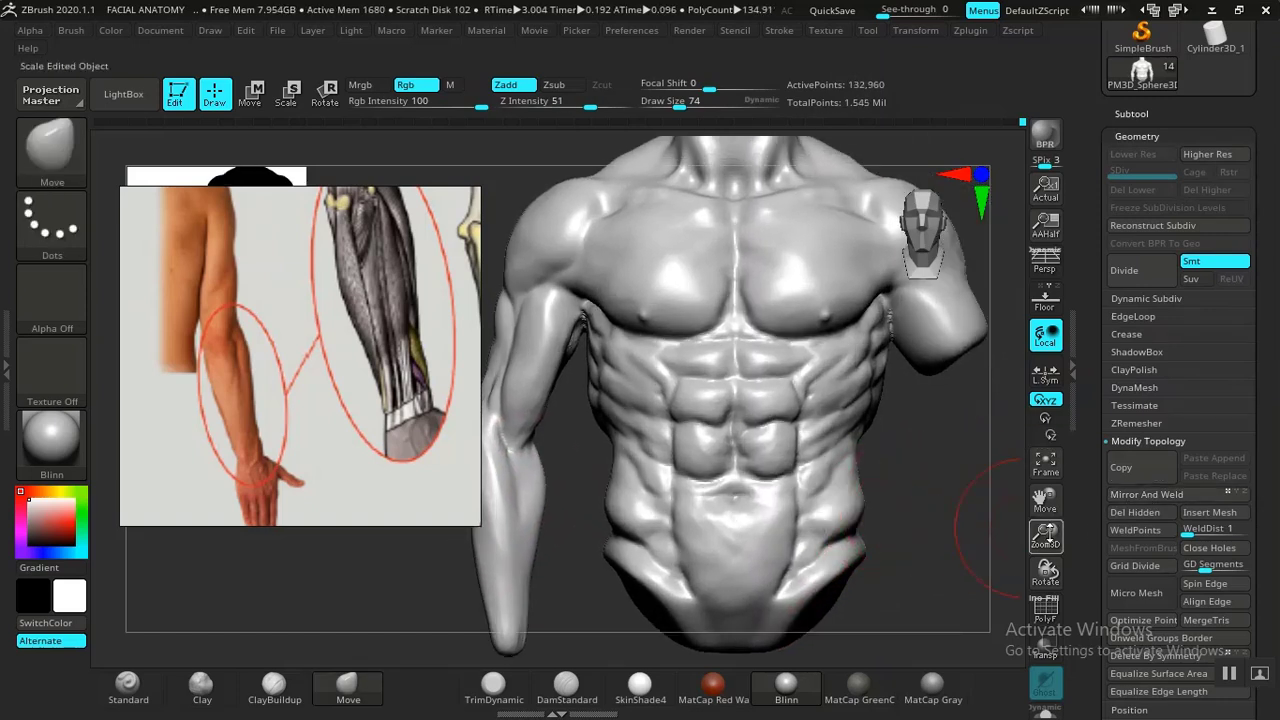
click(1129, 496)
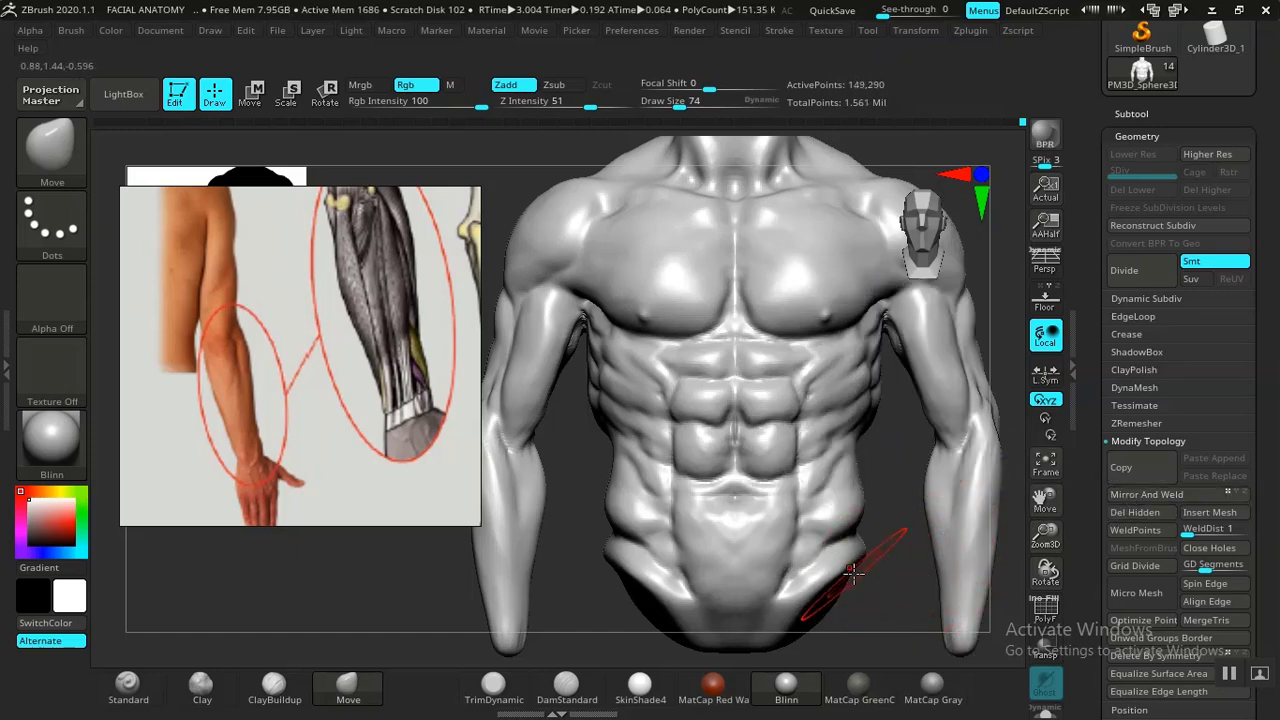
key(shift+f)
key(shift+f)
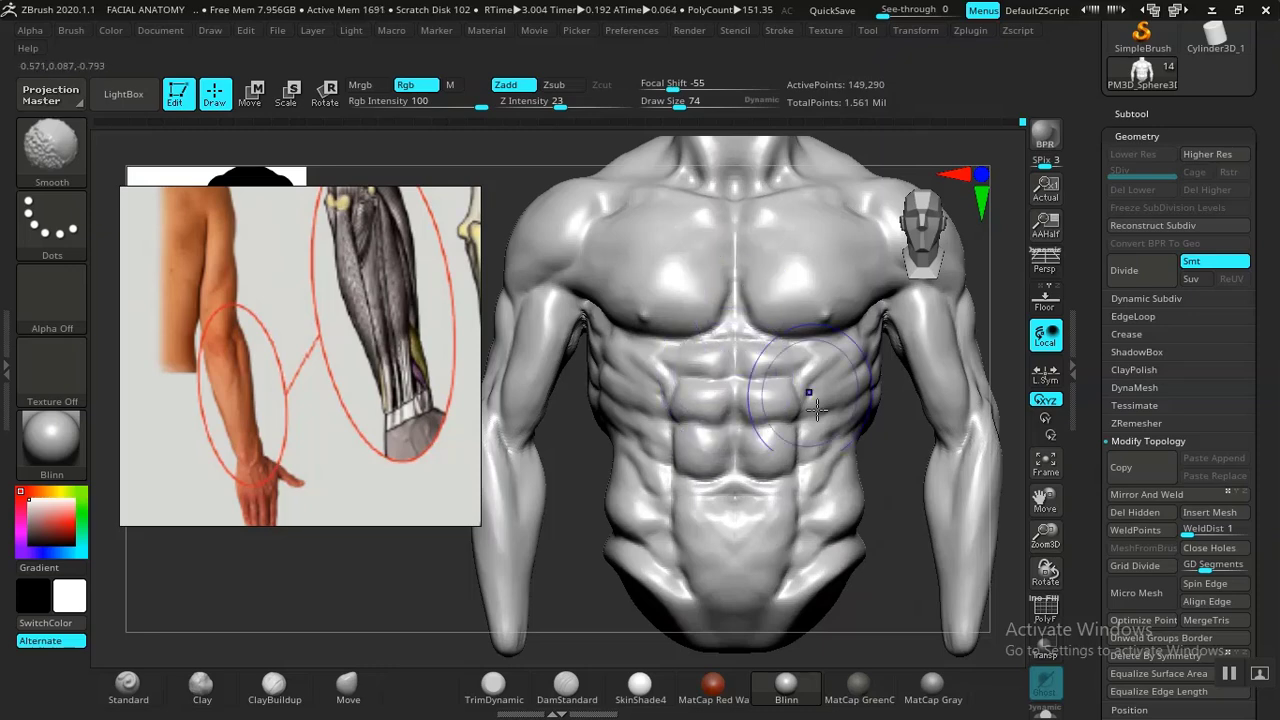
Browse the reference board for the grey front-view male torso with arms and enlarge it.
mouse_move(878, 602)
alt+mouse_down()
mouse_move(724, 441)
mouse_move(823, 523)
mouse_move(877, 543)
mouse_move(918, 432)
mouse_move(899, 500)
alt+mouse_up()
alt+drag(451, 592, 680, 520)
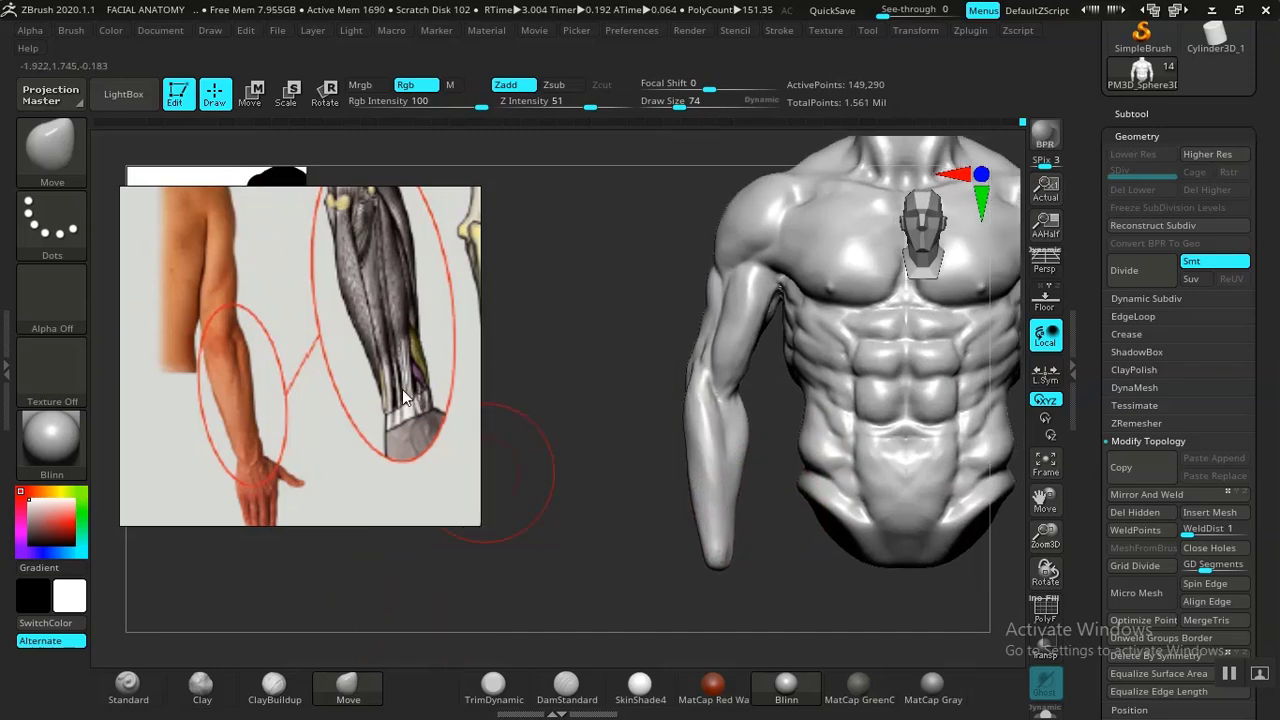
scroll(372, 388, down, 12)
middle_drag(367, 390, 193, 395)
mouse_move(297, 355)
middle_down()
mouse_move(268, 427)
mouse_move(277, 496)
mouse_move(206, 418)
middle_up()
middle_drag(306, 383, 424, 337)
middle_drag(335, 275, 341, 456)
middle_drag(272, 333, 353, 399)
middle_drag(307, 302, 177, 370)
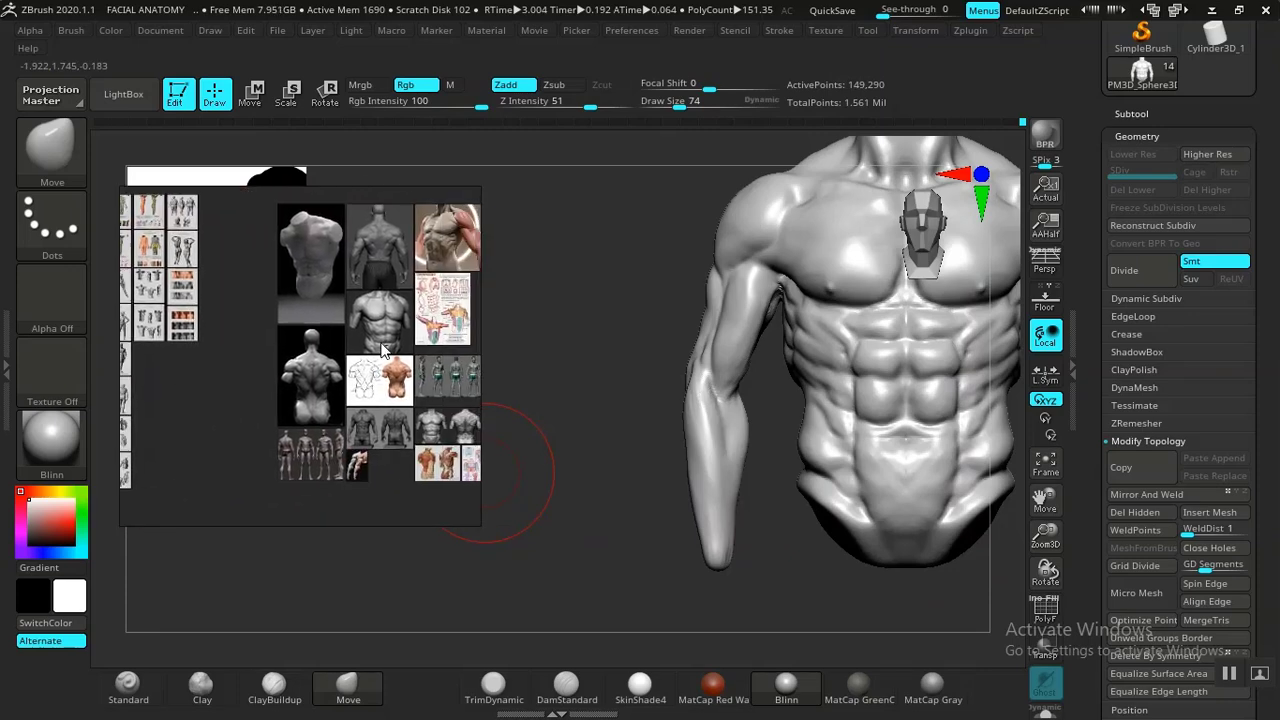
scroll(381, 344, up, 1)
middle_drag(376, 358, 474, 340)
double_click(299, 422)
scroll(361, 380, up, 3)
middle_drag(177, 342, 284, 347)
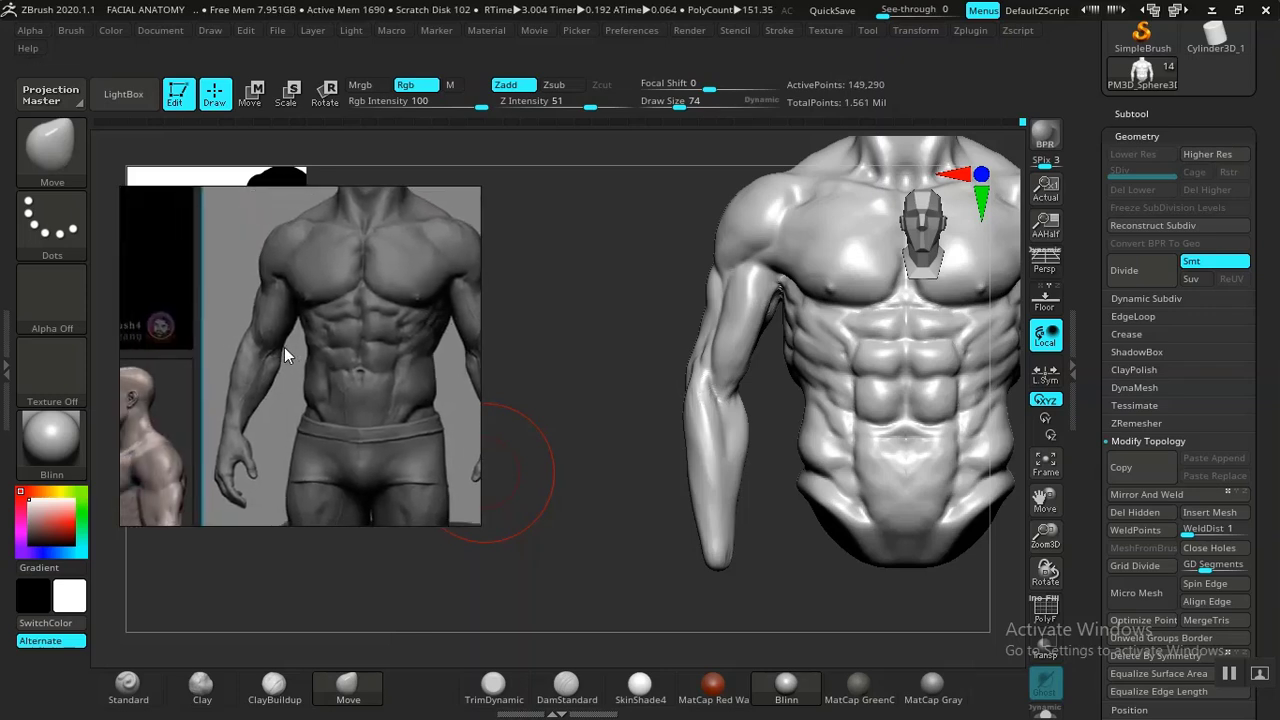
Compare the sculpted arm's proportions and muscle shapes with the grey front-view torso reference.
middle_drag(350, 400, 346, 436)
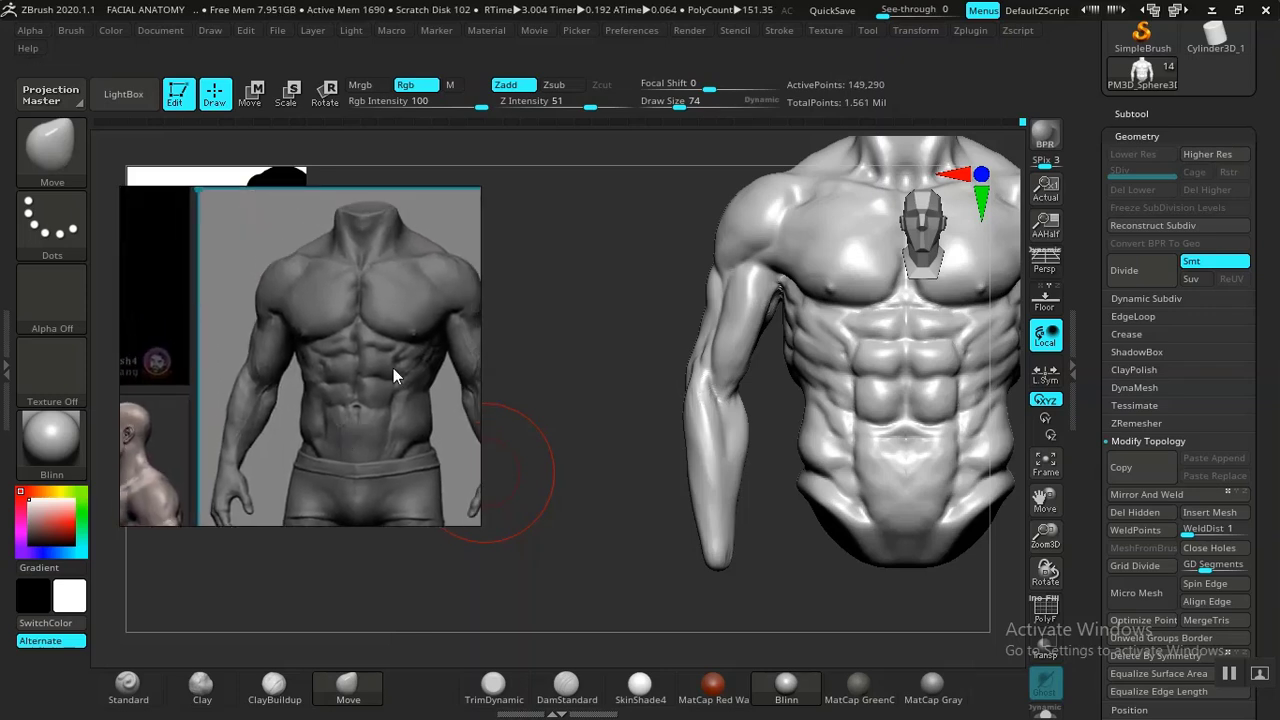
scroll(395, 368, up, 2)
middle_drag(379, 378, 367, 399)
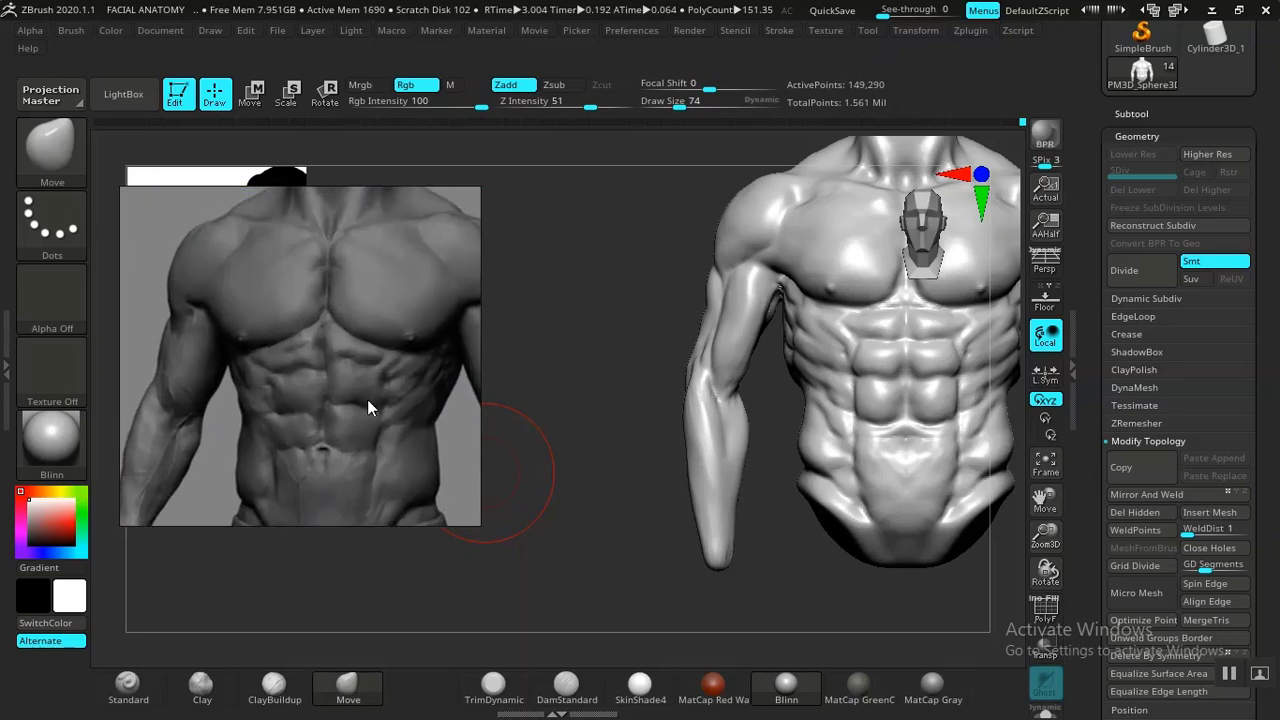
scroll(367, 399, down, 1)
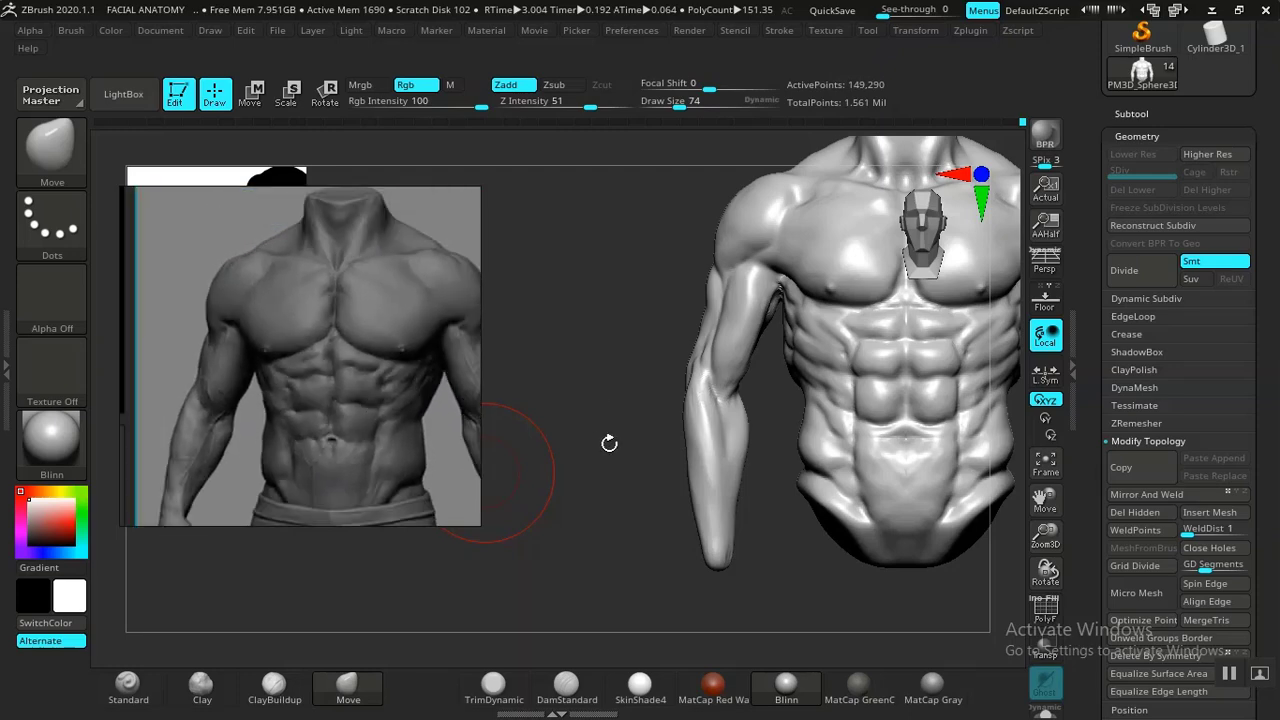
mouse_move(594, 500)
alt+mouse_down()
mouse_move(577, 421)
mouse_move(554, 434)
mouse_move(594, 471)
mouse_move(580, 449)
mouse_move(590, 455)
alt+mouse_up()
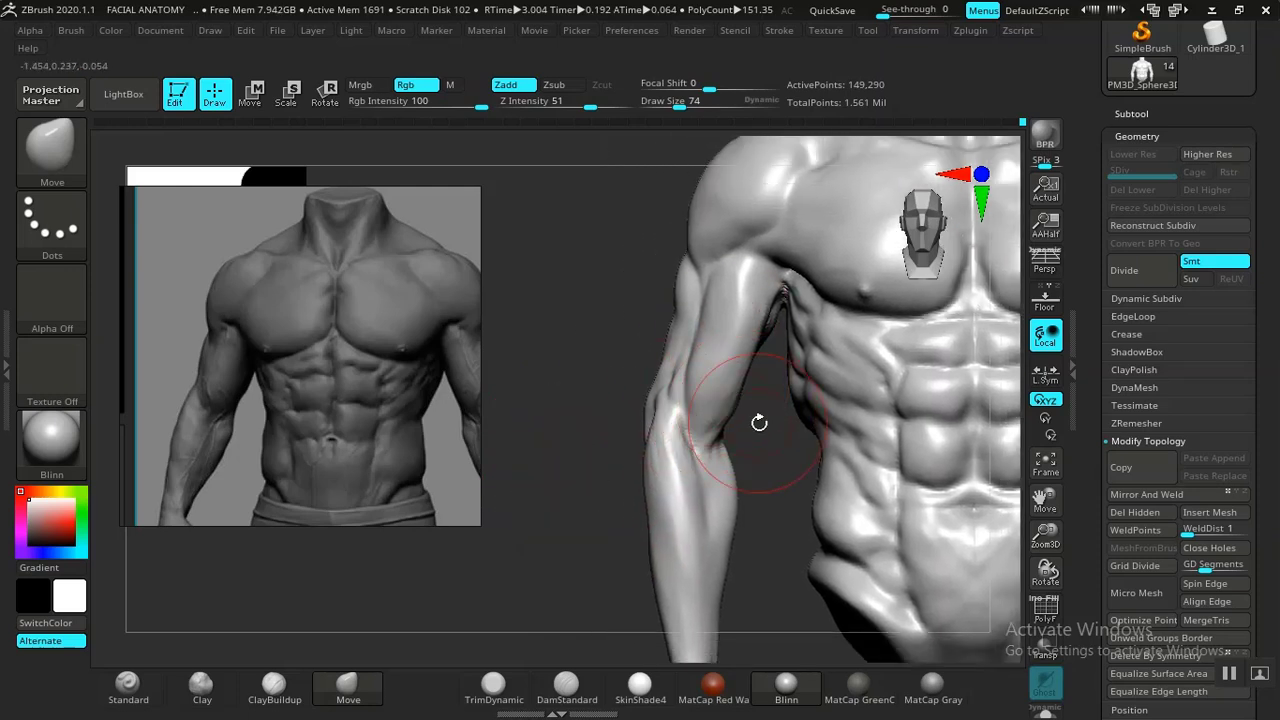
alt+drag(759, 423, 728, 386)
middle_drag(298, 440, 311, 358)
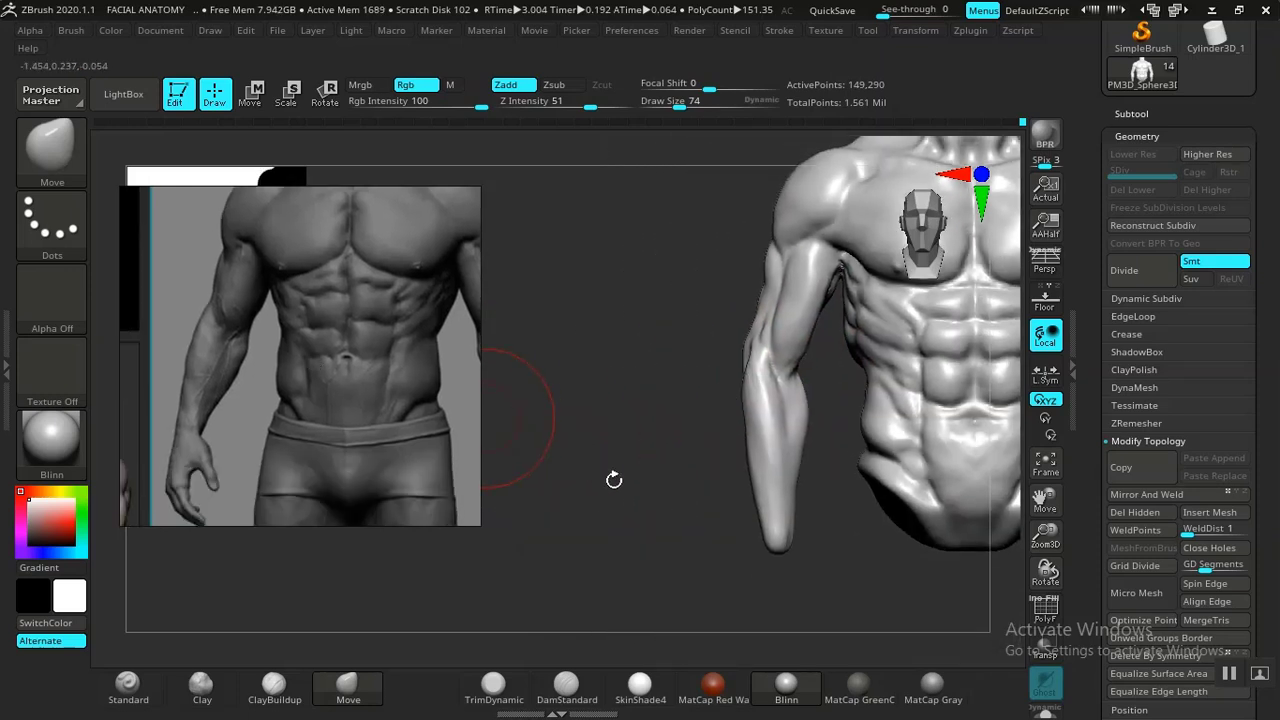
Build up the upper forearm muscles around the front of the elbow with ClayBuildup at draw size 74.
drag(614, 480, 653, 513)
mouse_move(653, 513)
alt+mouse_down()
mouse_move(620, 437)
mouse_move(661, 524)
alt+mouse_up()
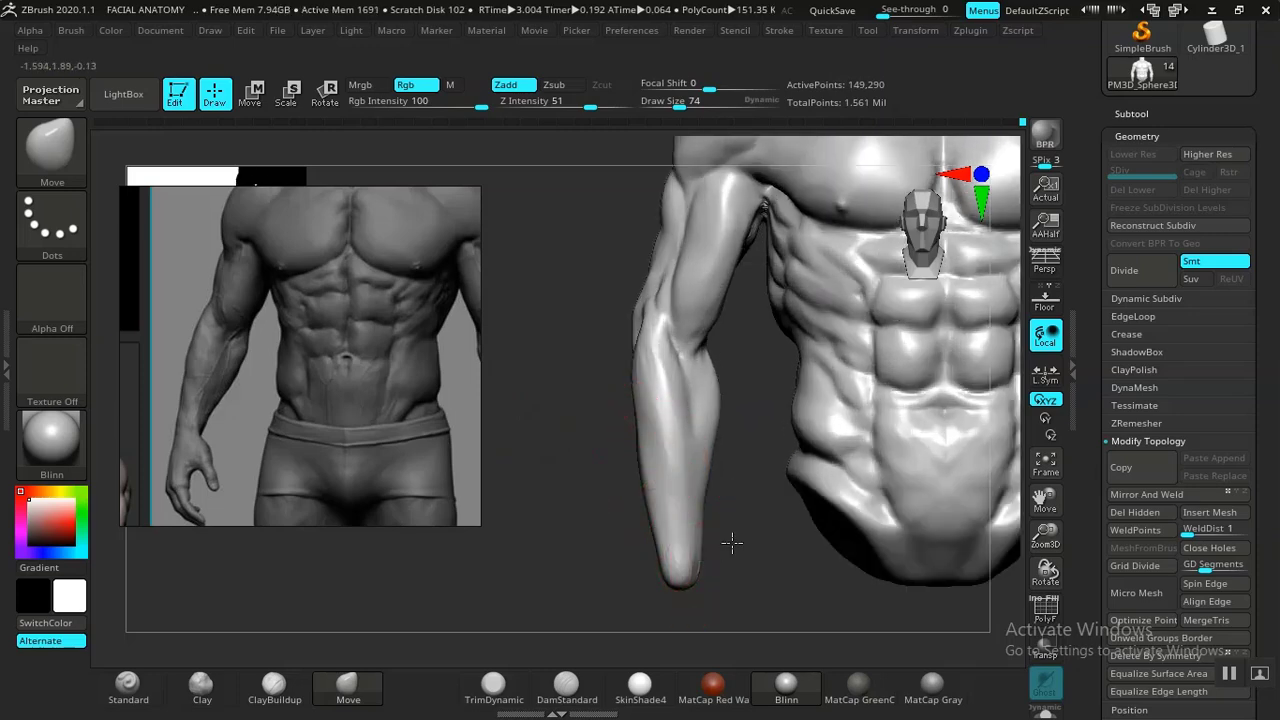
mouse_move(732, 543)
mouse_down()
mouse_move(723, 491)
mouse_move(672, 502)
mouse_move(732, 528)
mouse_up()
drag(601, 456, 346, 637)
click(247, 703)
mouse_move(537, 446)
mouse_down()
mouse_move(537, 540)
mouse_move(566, 449)
mouse_up()
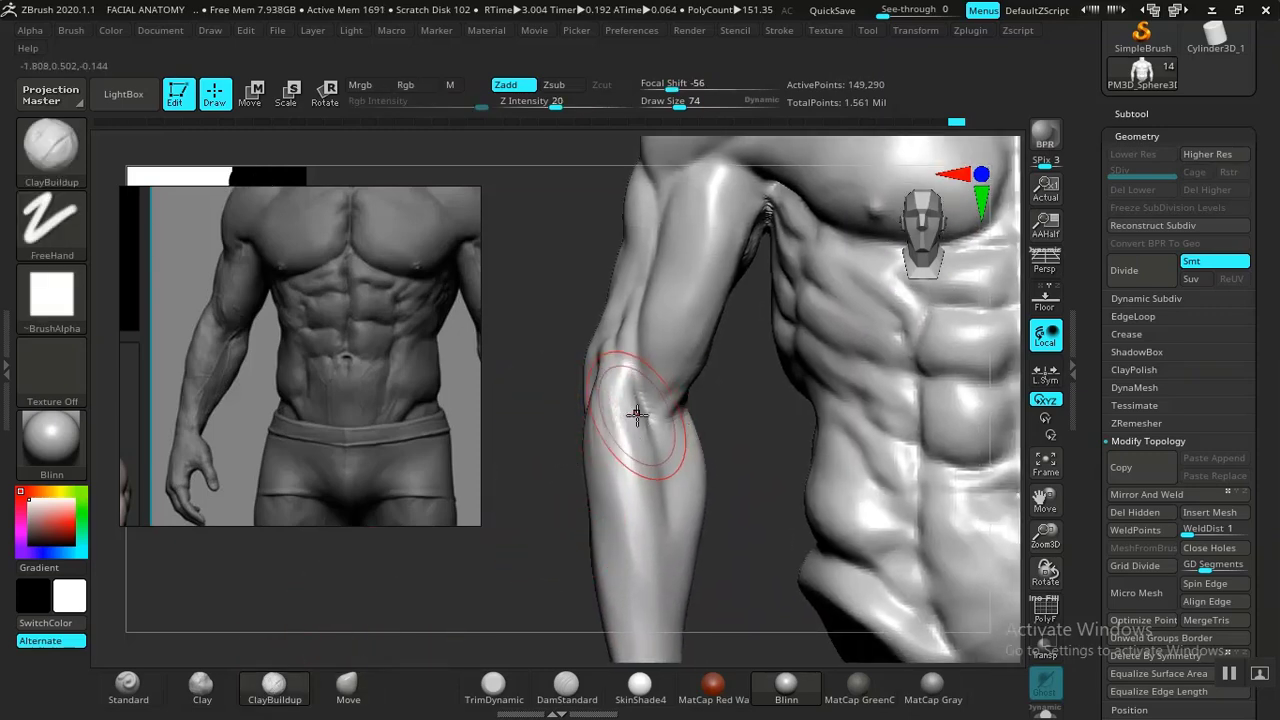
Build up the biceps from the armpit to the elbow with ClayBuildup strokes, then check the whole torso.
drag(752, 470, 769, 472)
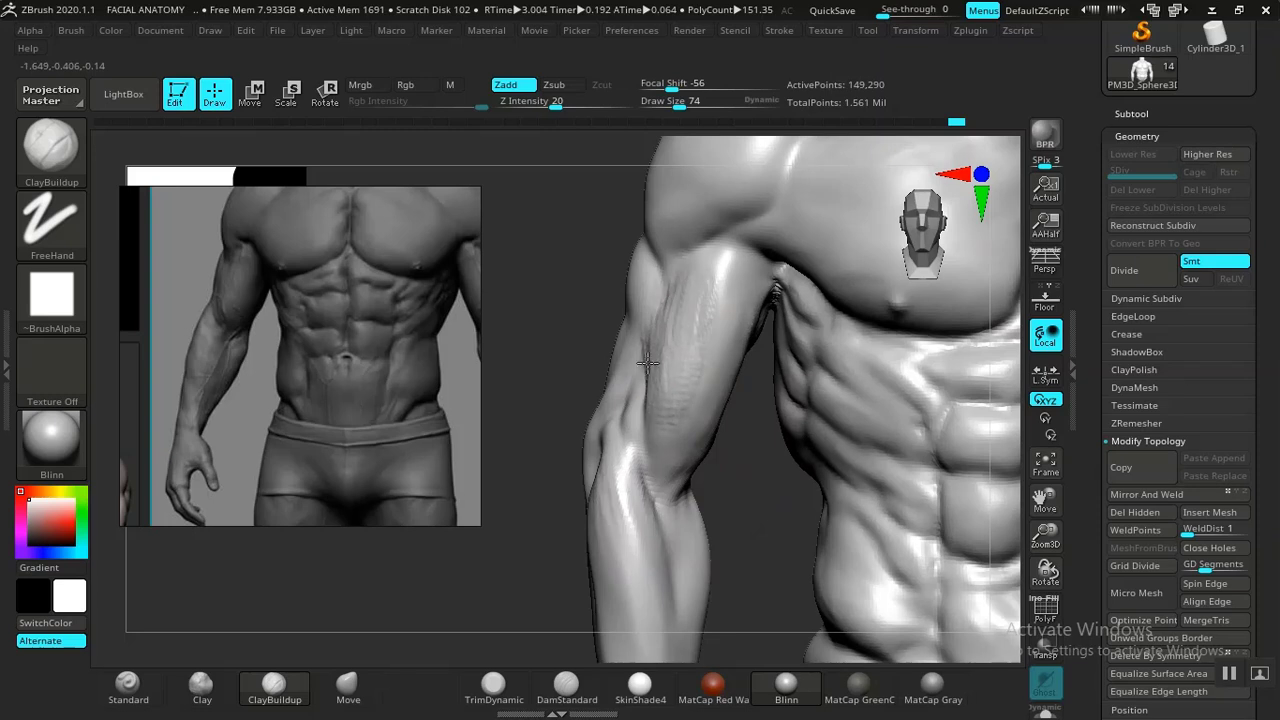
drag(718, 268, 696, 372)
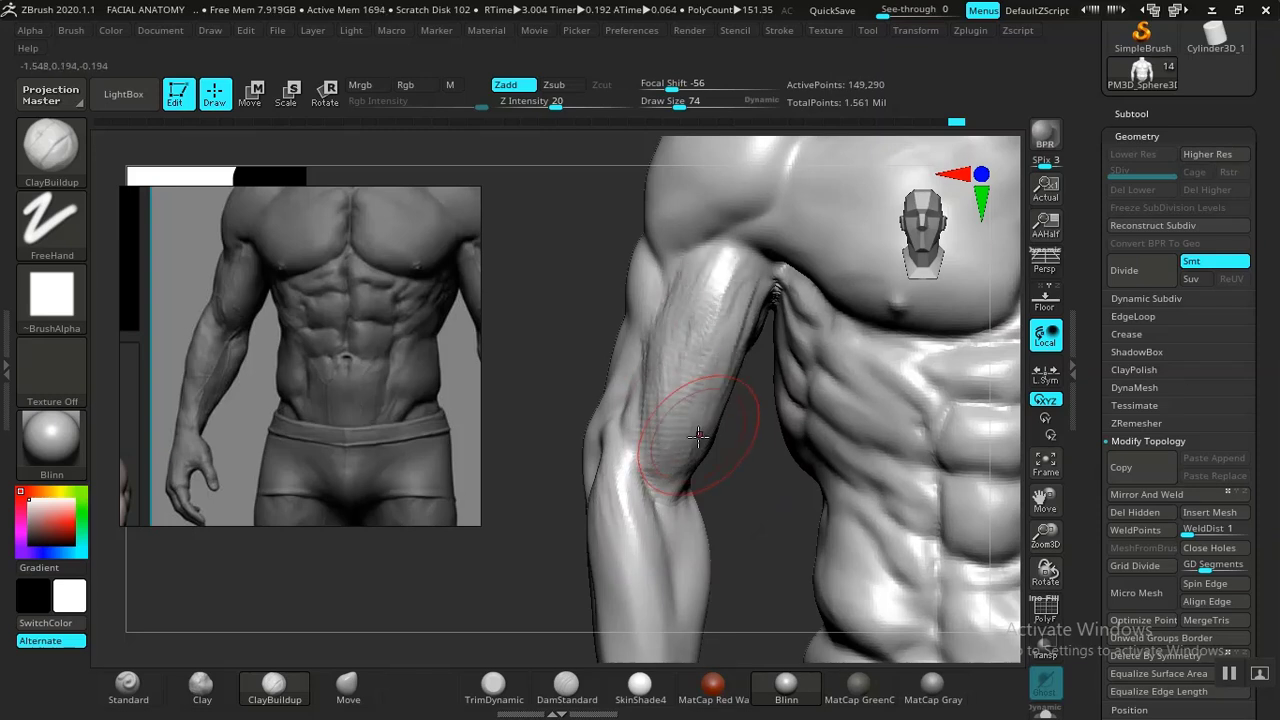
mouse_move(733, 517)
mouse_down()
mouse_move(760, 549)
mouse_move(757, 500)
mouse_move(737, 470)
mouse_up()
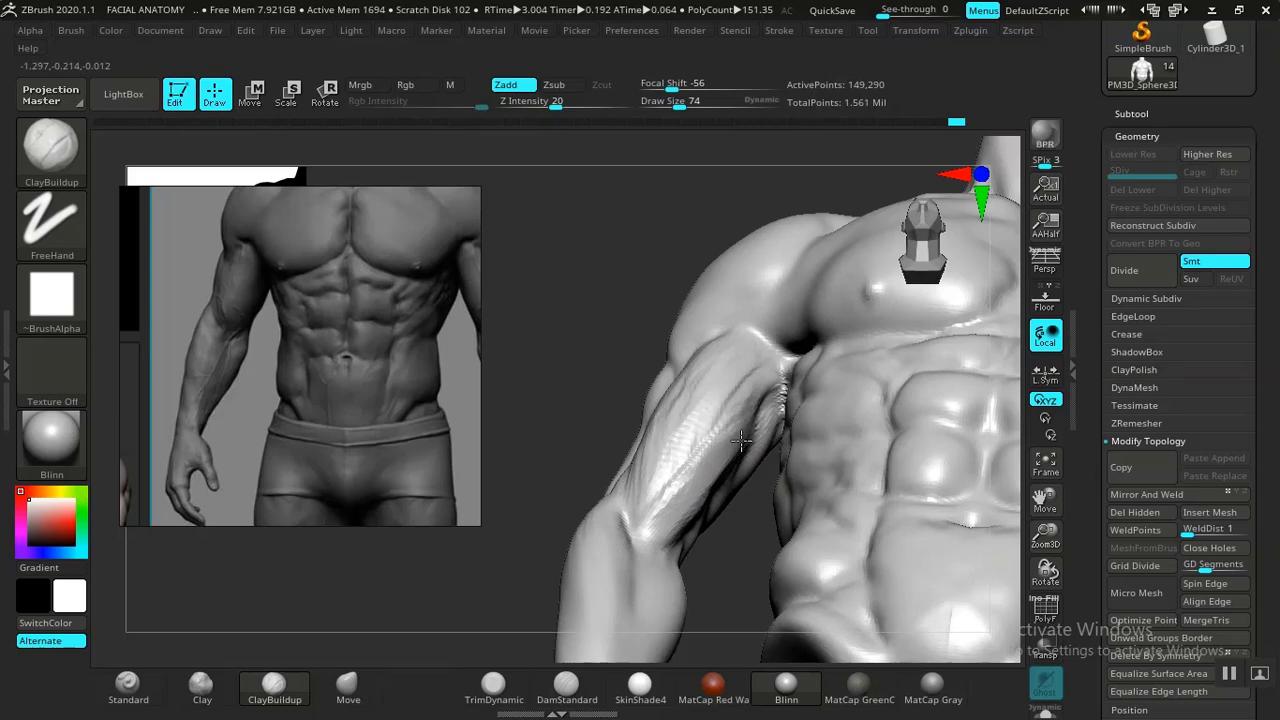
drag(785, 386, 770, 420)
mouse_move(590, 440)
alt+mouse_down()
mouse_move(608, 326)
mouse_move(603, 379)
alt+mouse_up()
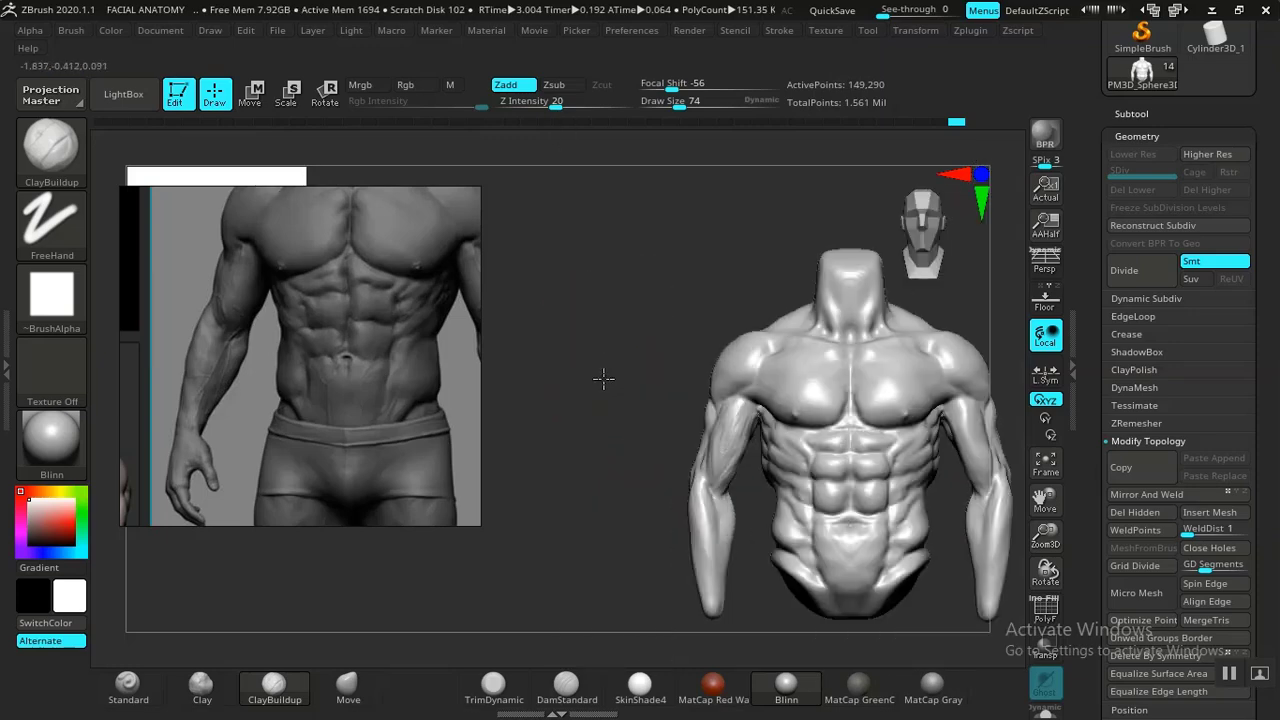
mouse_move(630, 477)
mouse_down()
mouse_move(634, 466)
mouse_move(606, 477)
mouse_move(614, 460)
mouse_up()
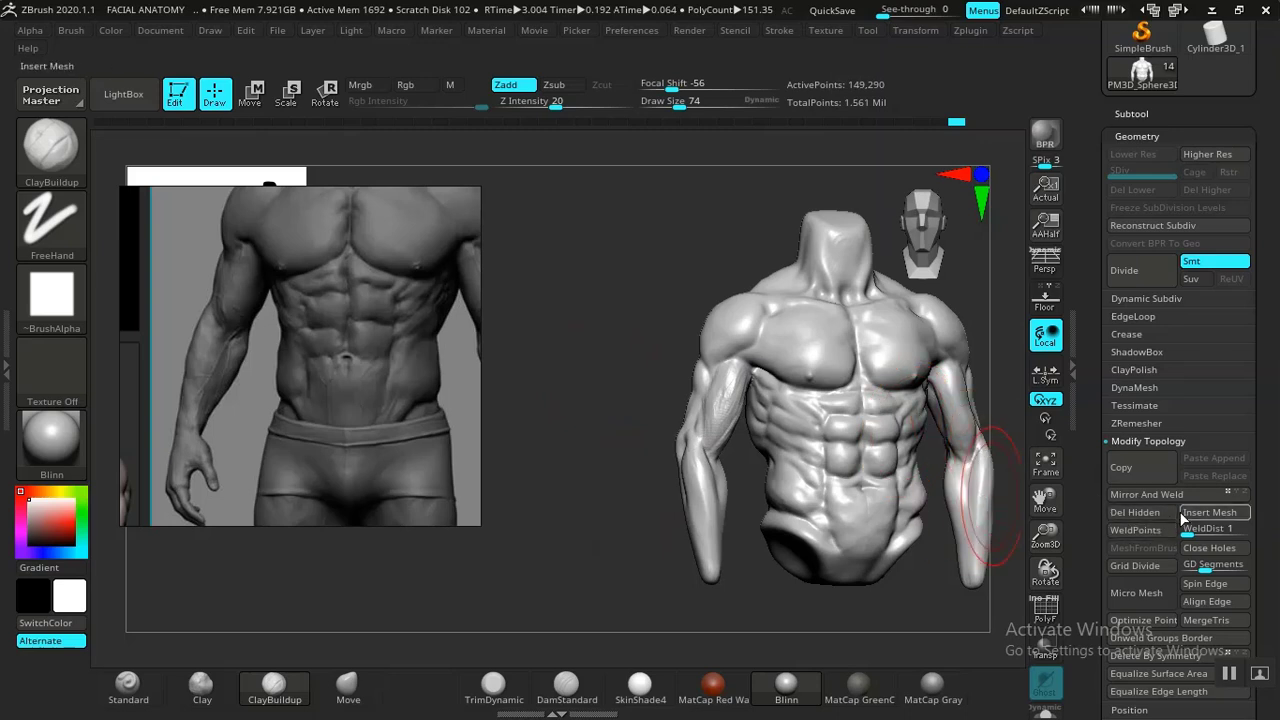
Mirror and weld the finished arm across the torso, then build up the forearm muscles below the elbow with ClayBuildup strokes.
click(1155, 495)
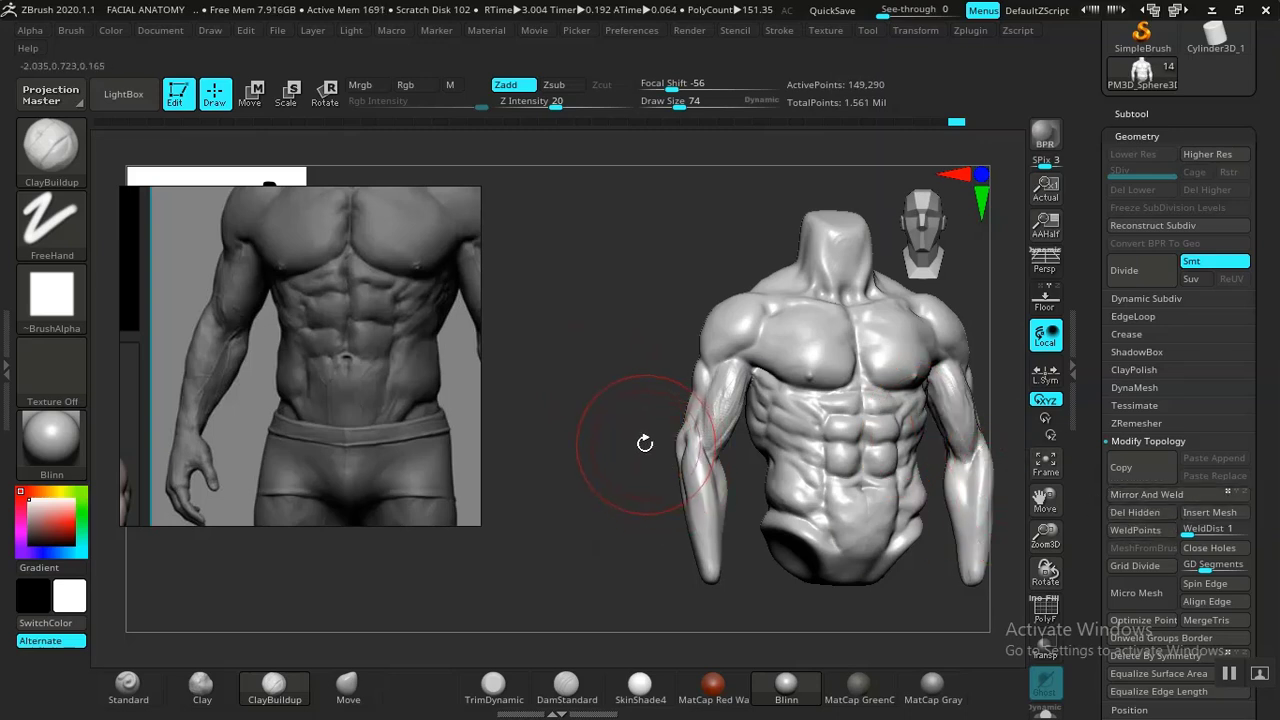
mouse_move(609, 455)
mouse_down()
mouse_move(594, 417)
mouse_move(583, 477)
mouse_move(577, 457)
mouse_move(587, 498)
mouse_move(569, 489)
mouse_move(624, 491)
mouse_move(586, 394)
mouse_move(646, 442)
mouse_up()
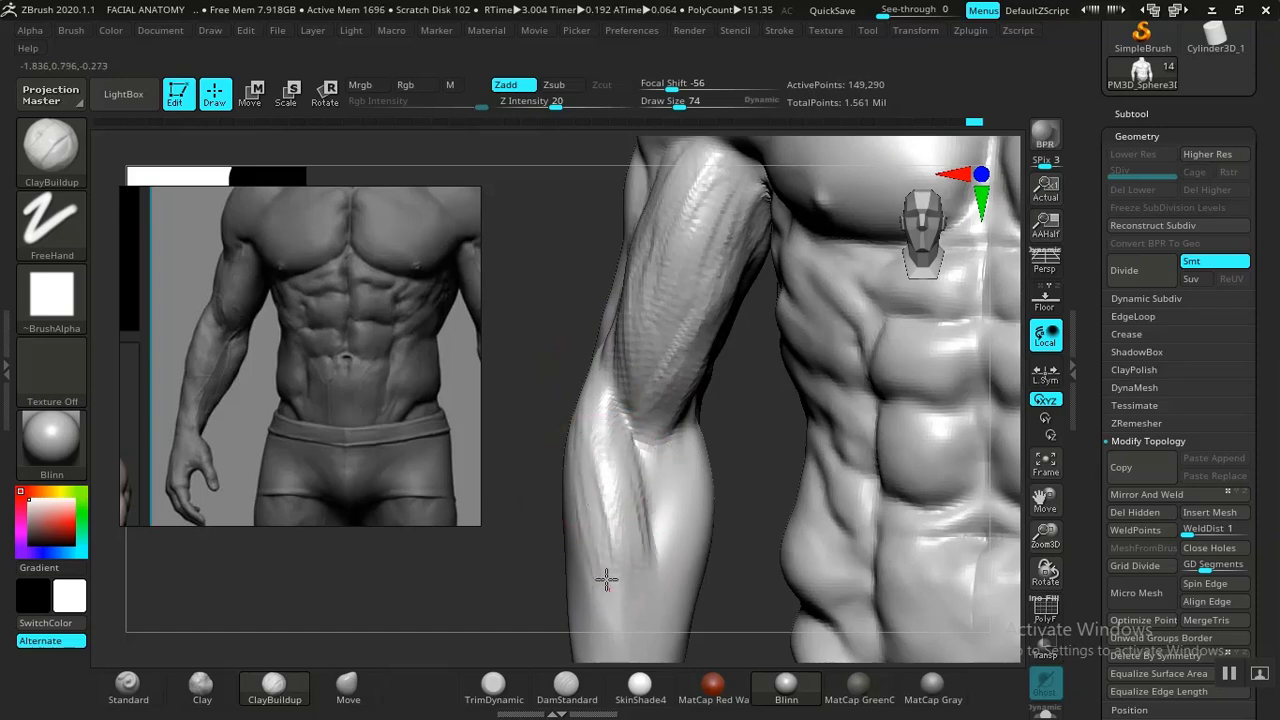
mouse_move(612, 540)
mouse_down()
mouse_move(763, 374)
mouse_move(609, 408)
mouse_up()
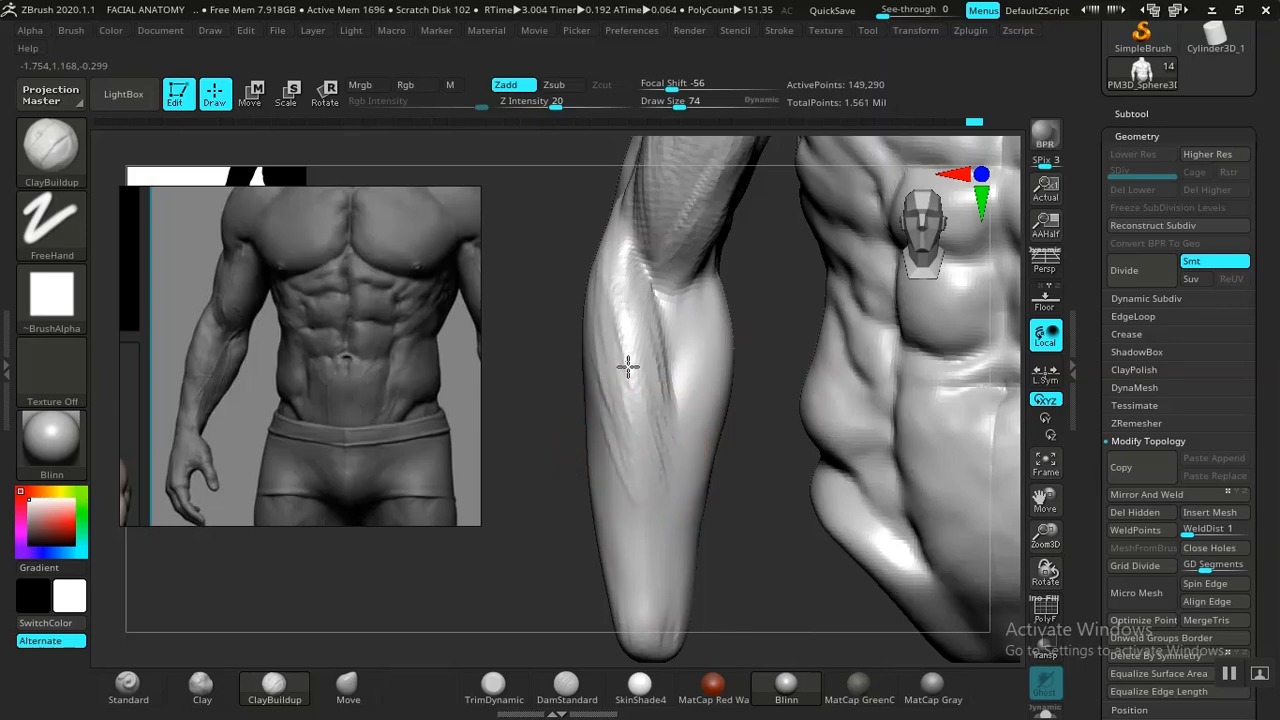
drag(721, 518, 811, 466)
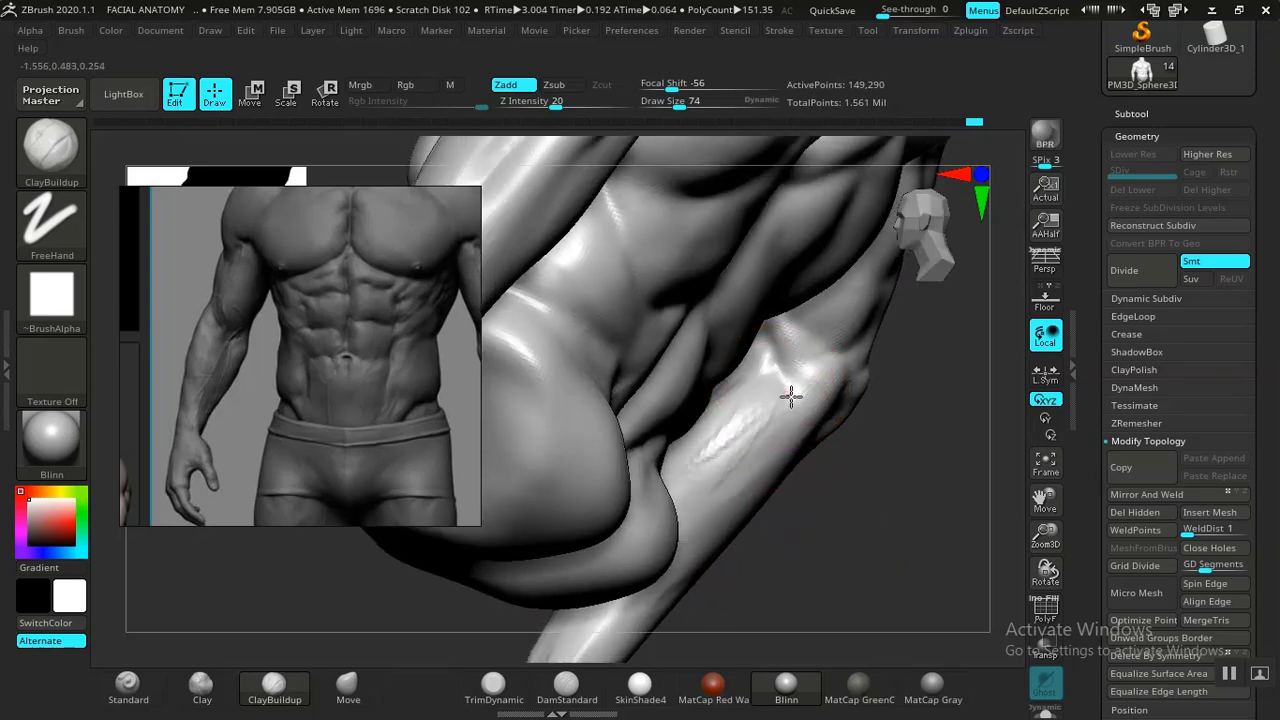
drag(790, 397, 763, 409)
drag(751, 512, 782, 482)
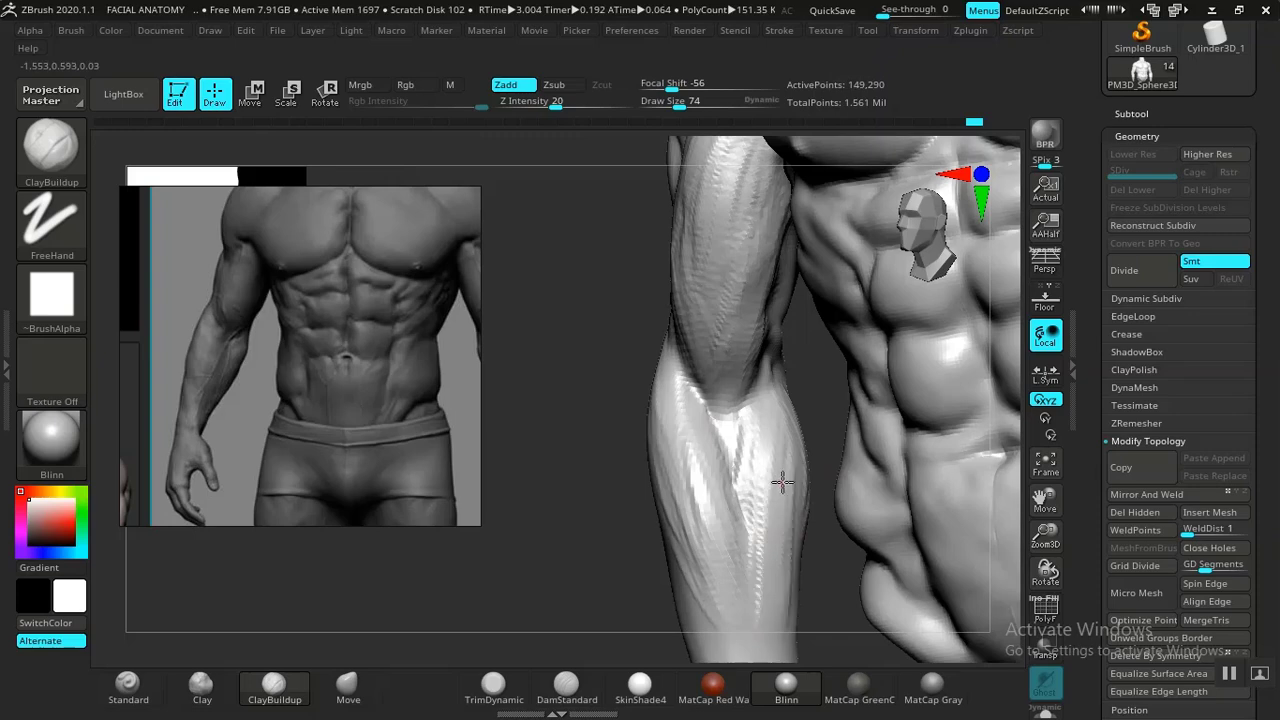
mouse_move(586, 509)
shift+mouse_down()
mouse_move(591, 446)
mouse_move(607, 498)
mouse_move(514, 529)
mouse_move(485, 488)
mouse_move(557, 509)
mouse_move(586, 451)
mouse_move(574, 503)
mouse_move(580, 490)
mouse_move(594, 509)
mouse_move(670, 373)
shift+mouse_up()
scroll(305, 330, down, 1)
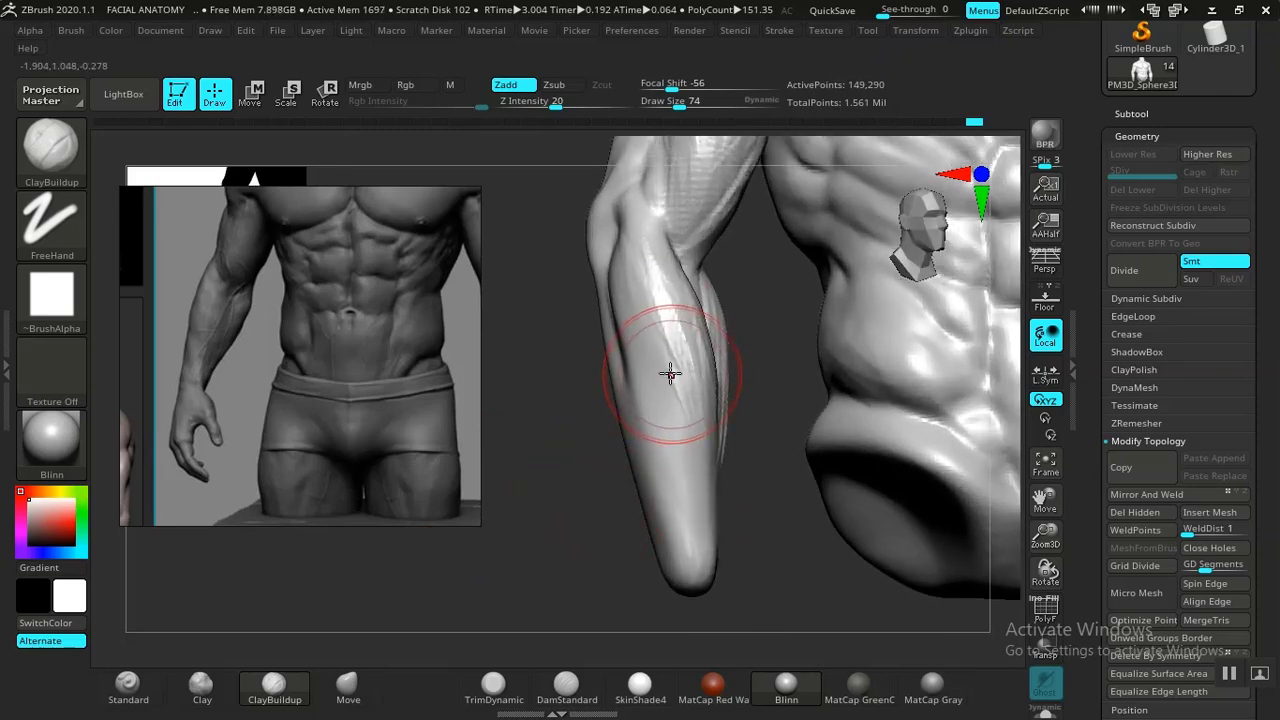
drag(624, 309, 645, 322)
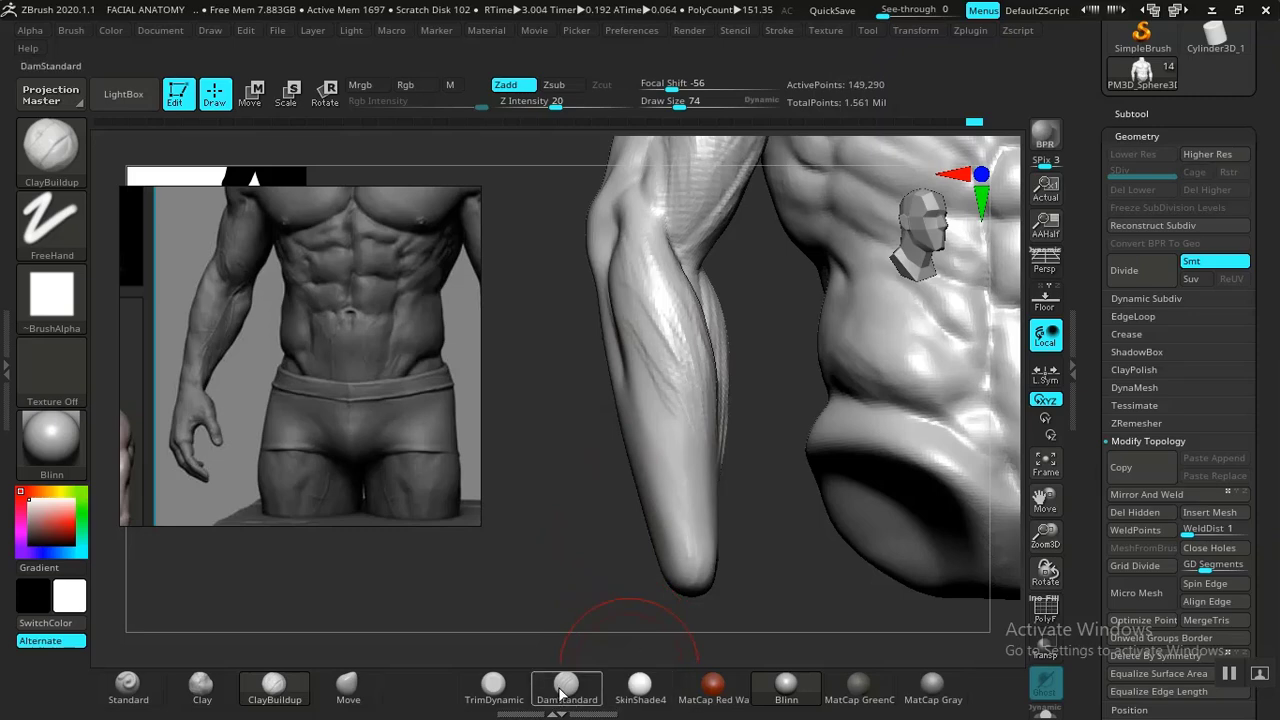
Carve the separations between the forearm muscles toward the wrist with DamStandard and compare the arm with the torso reference.
click(566, 685)
mouse_move(543, 534)
mouse_down()
mouse_move(569, 560)
mouse_move(563, 451)
mouse_move(600, 400)
mouse_up()
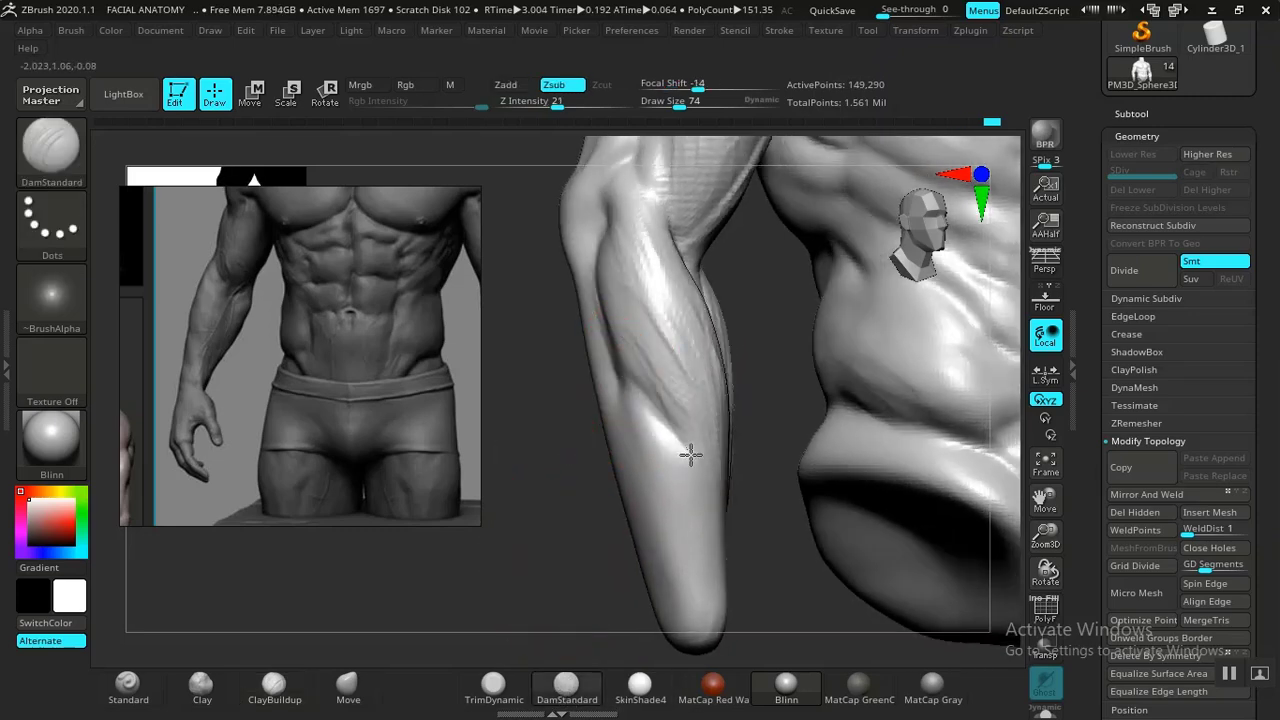
drag(754, 576, 663, 485)
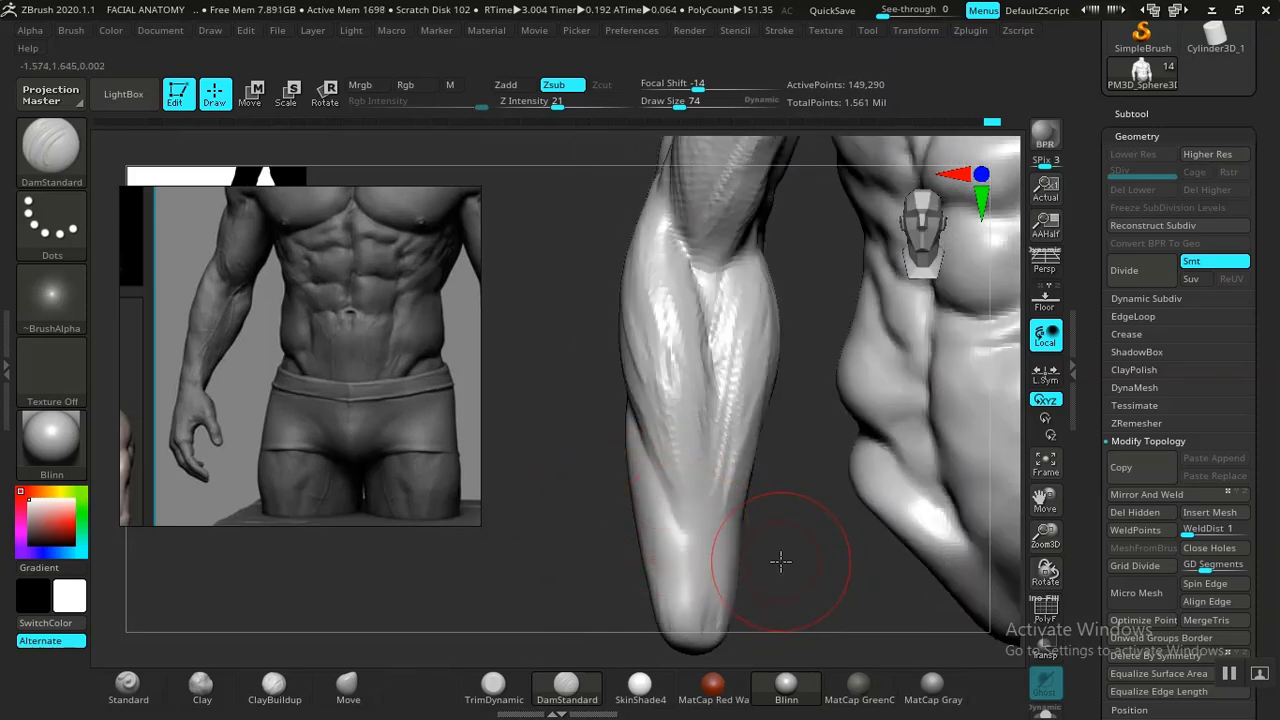
mouse_move(781, 562)
mouse_down()
mouse_move(706, 560)
mouse_move(763, 549)
mouse_move(674, 563)
mouse_move(663, 402)
mouse_up()
mouse_move(743, 505)
mouse_down()
mouse_move(882, 512)
mouse_move(868, 508)
mouse_up()
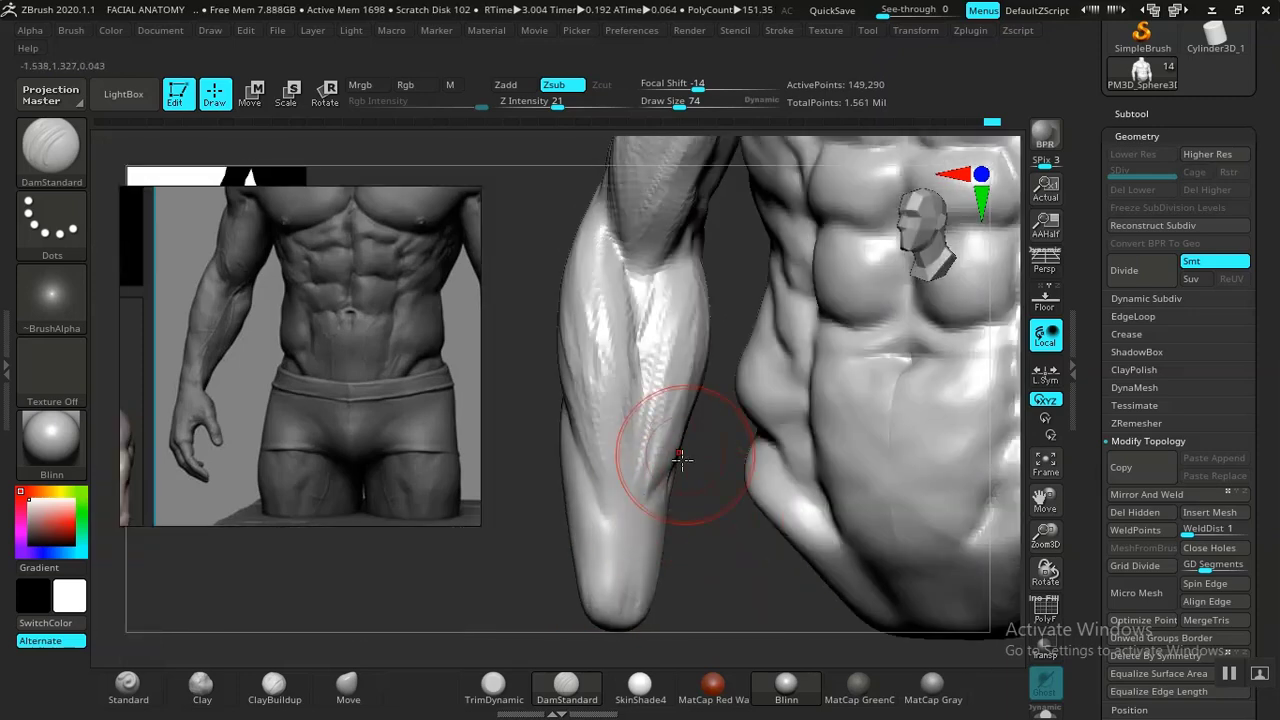
drag(730, 520, 650, 566)
drag(512, 566, 566, 457)
middle_drag(334, 380, 304, 437)
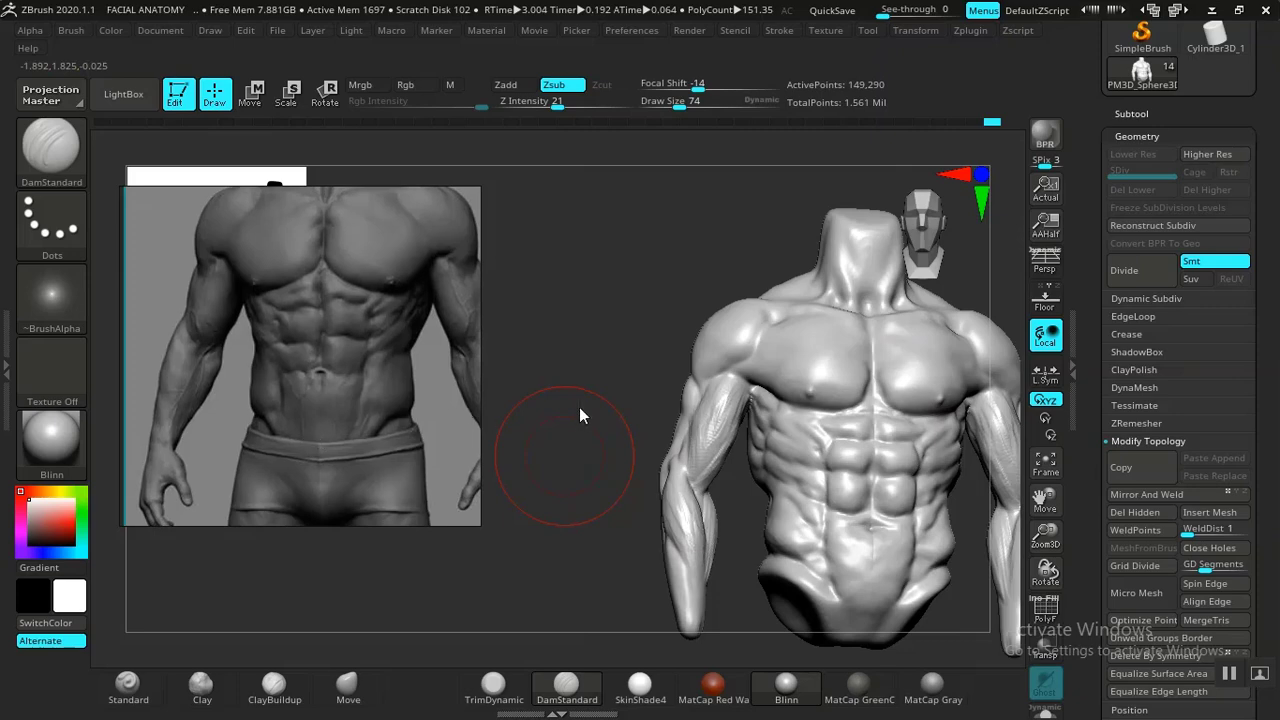
mouse_move(580, 414)
mouse_down()
mouse_move(577, 374)
mouse_move(575, 460)
mouse_move(594, 443)
mouse_move(589, 528)
mouse_move(597, 466)
mouse_move(626, 614)
mouse_move(751, 534)
mouse_move(764, 435)
mouse_move(672, 388)
mouse_move(620, 325)
mouse_up()
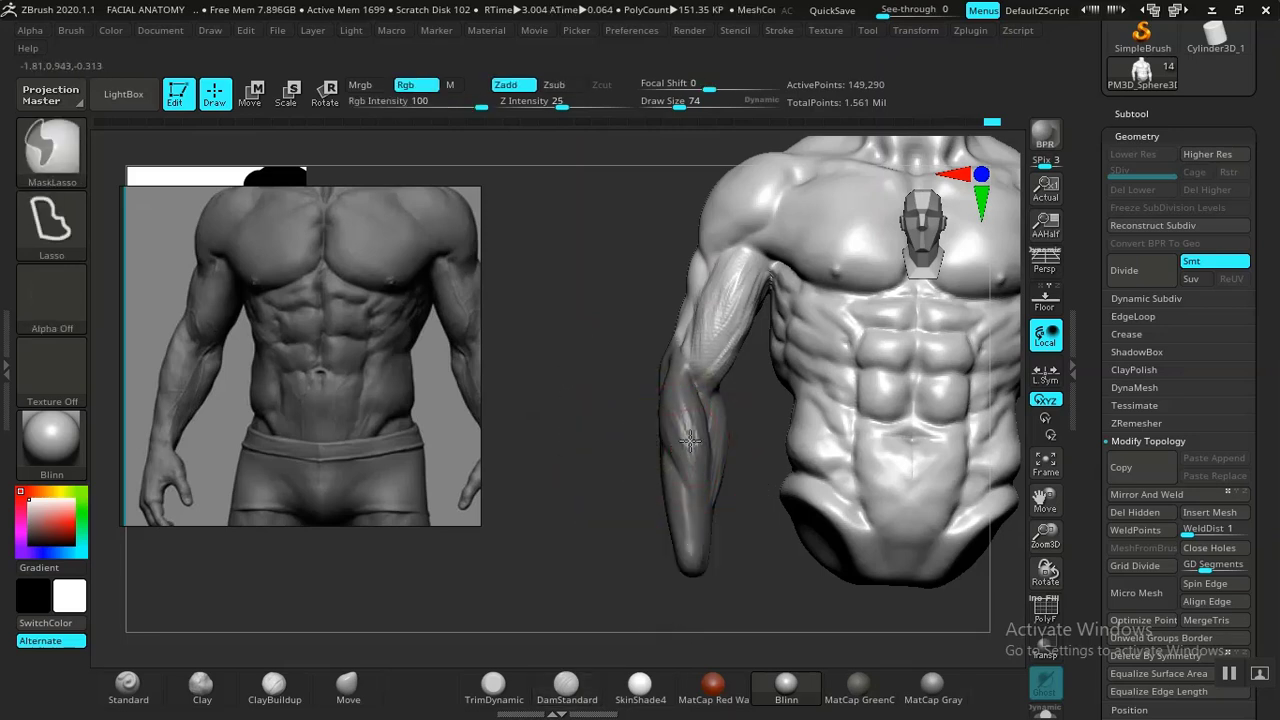
ctrl+click(602, 455)
ctrl+click(596, 429)
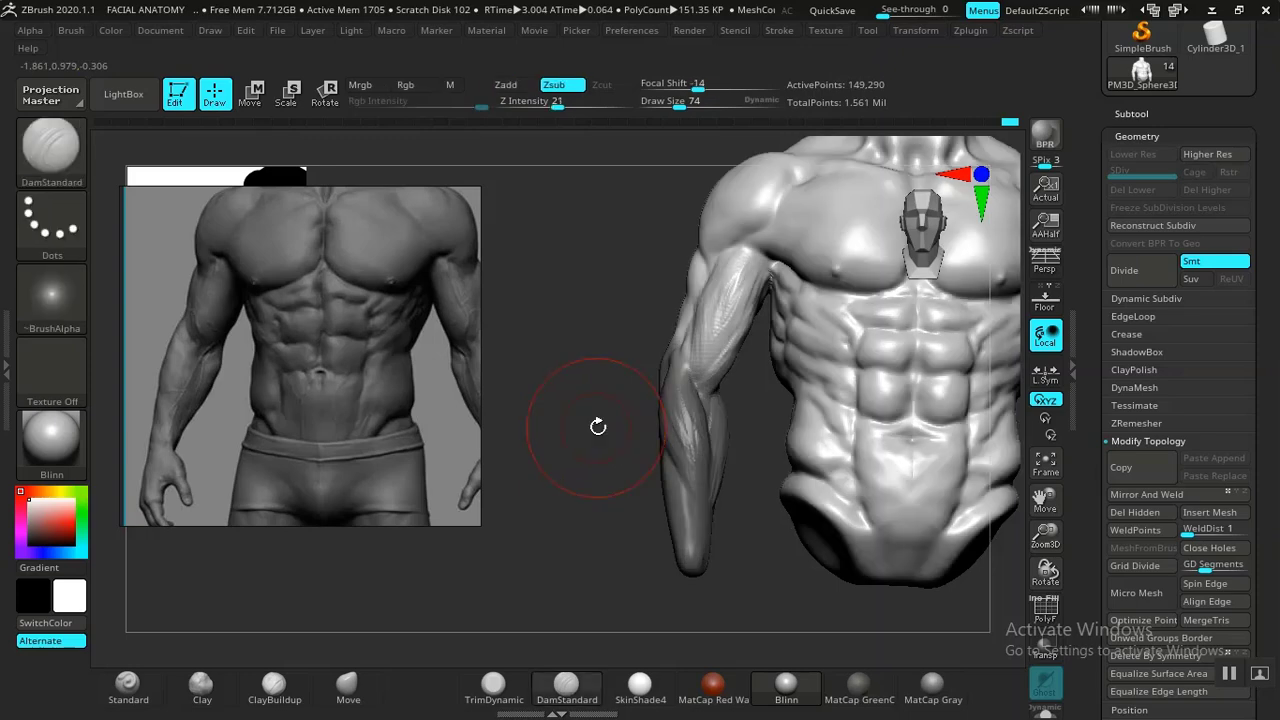
ctrl+click(602, 430)
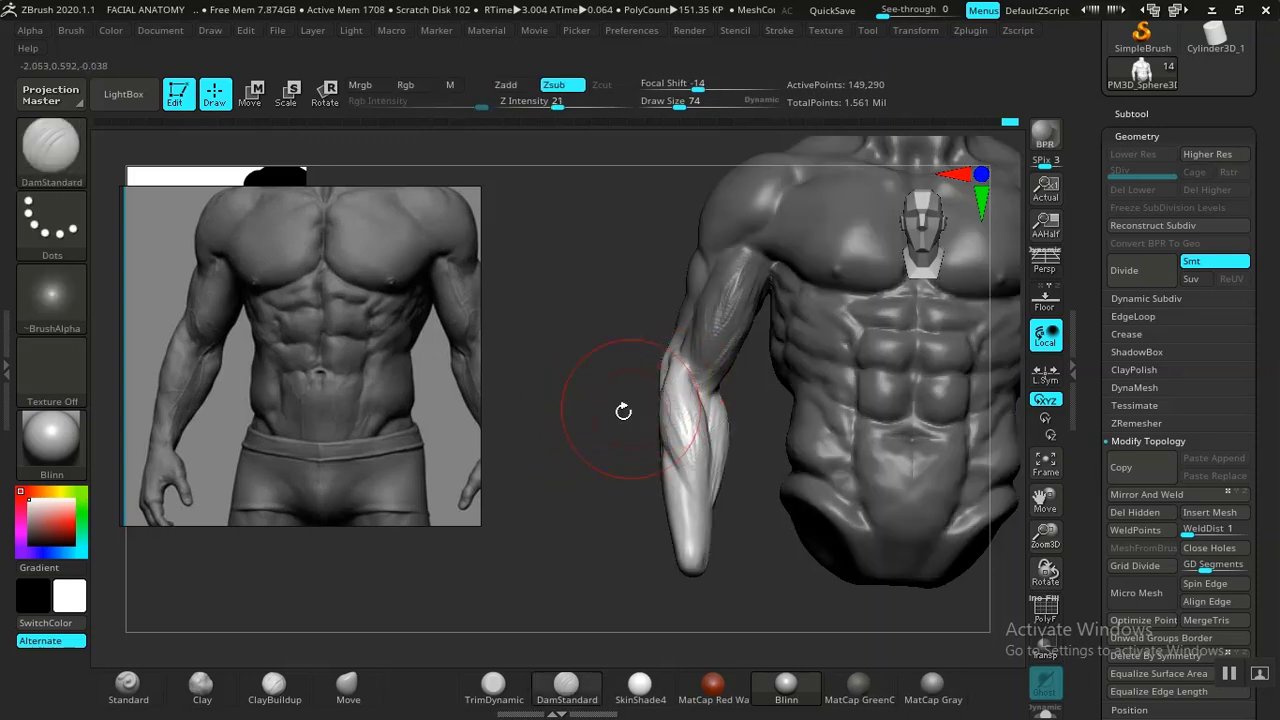
ctrl+drag(623, 412, 614, 397)
mouse_move(577, 335)
ctrl+mouse_down()
mouse_move(686, 594)
mouse_move(770, 481)
mouse_move(742, 362)
mouse_move(585, 300)
mouse_move(580, 320)
ctrl+mouse_up()
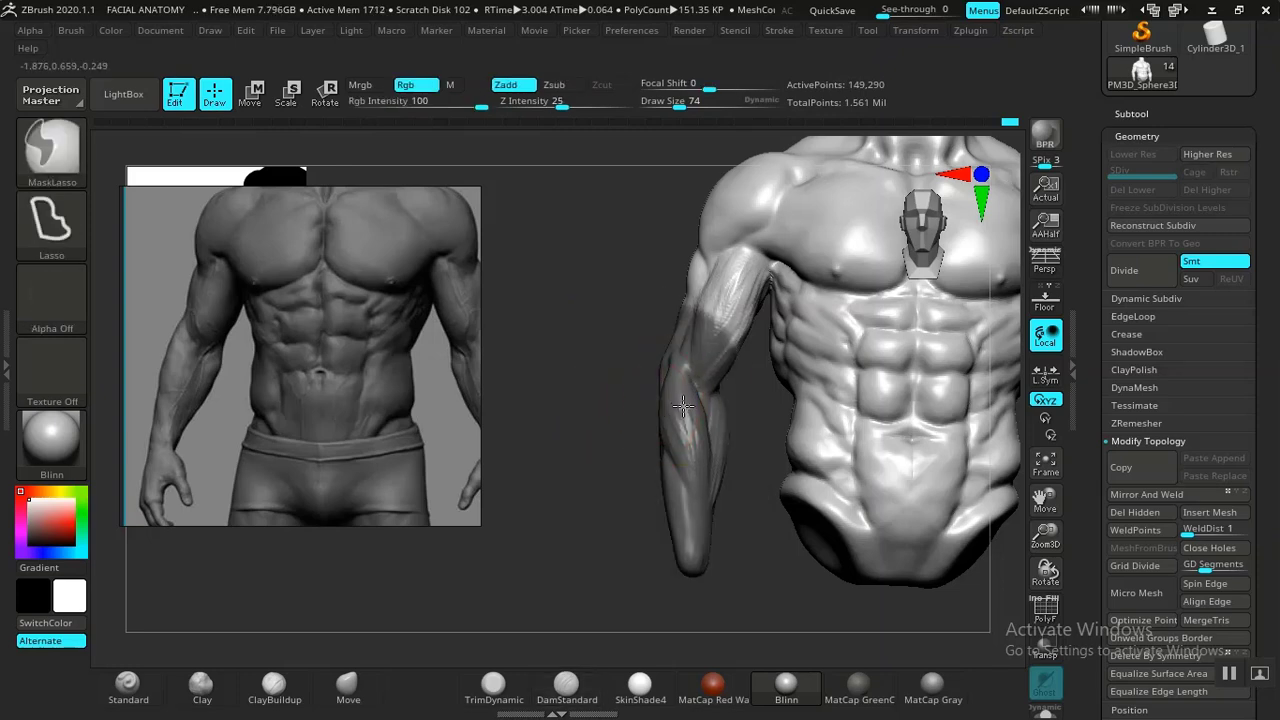
Isolate the elbow and upper forearm with an inverted mask and a lasso mask over the lower forearm, then move that area up about 0.1.
ctrl+click(597, 379)
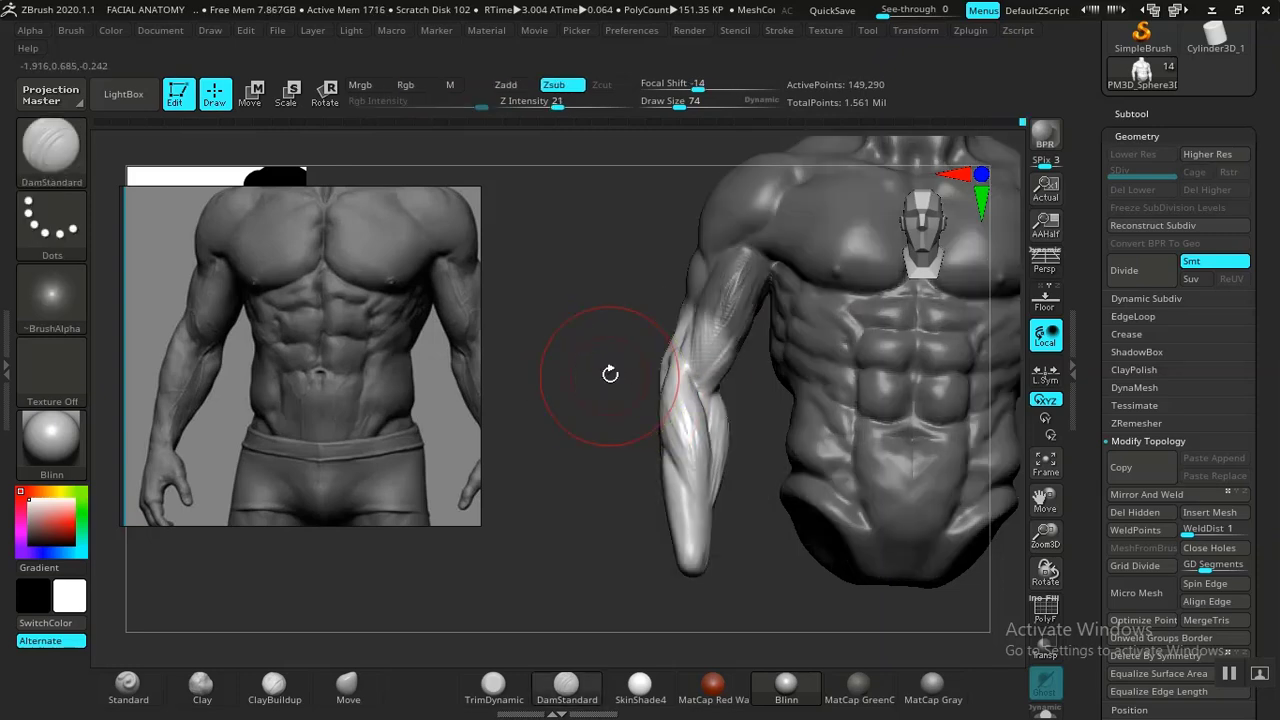
key(w)
drag(693, 348, 692, 345)
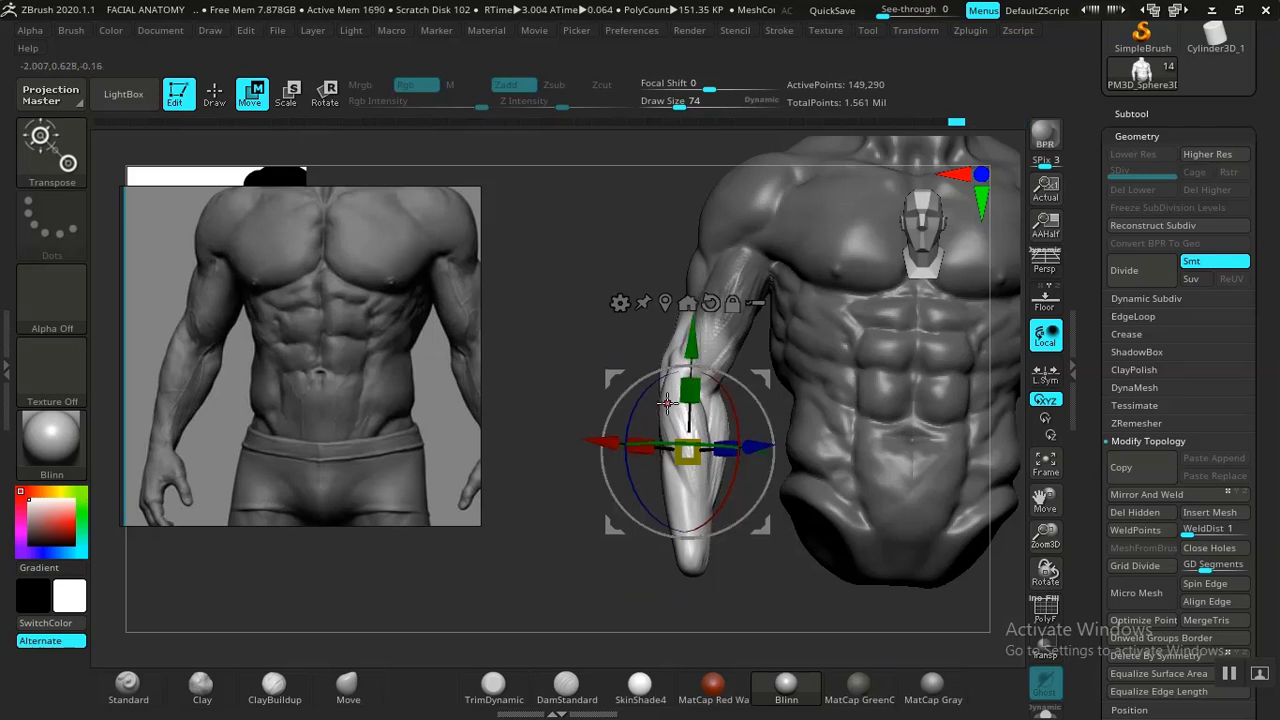
key(q)
mouse_move(620, 476)
ctrl+mouse_down()
mouse_move(649, 609)
mouse_move(777, 523)
mouse_move(634, 441)
ctrl+mouse_up()
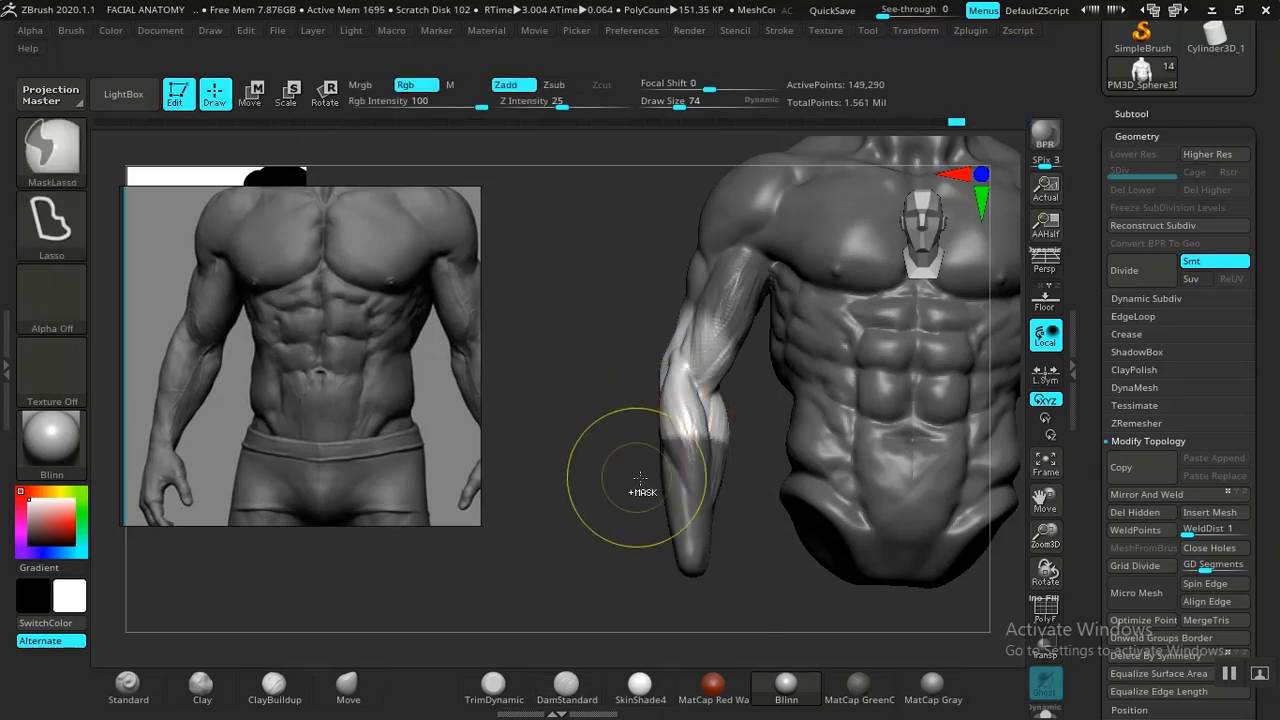
key(w)
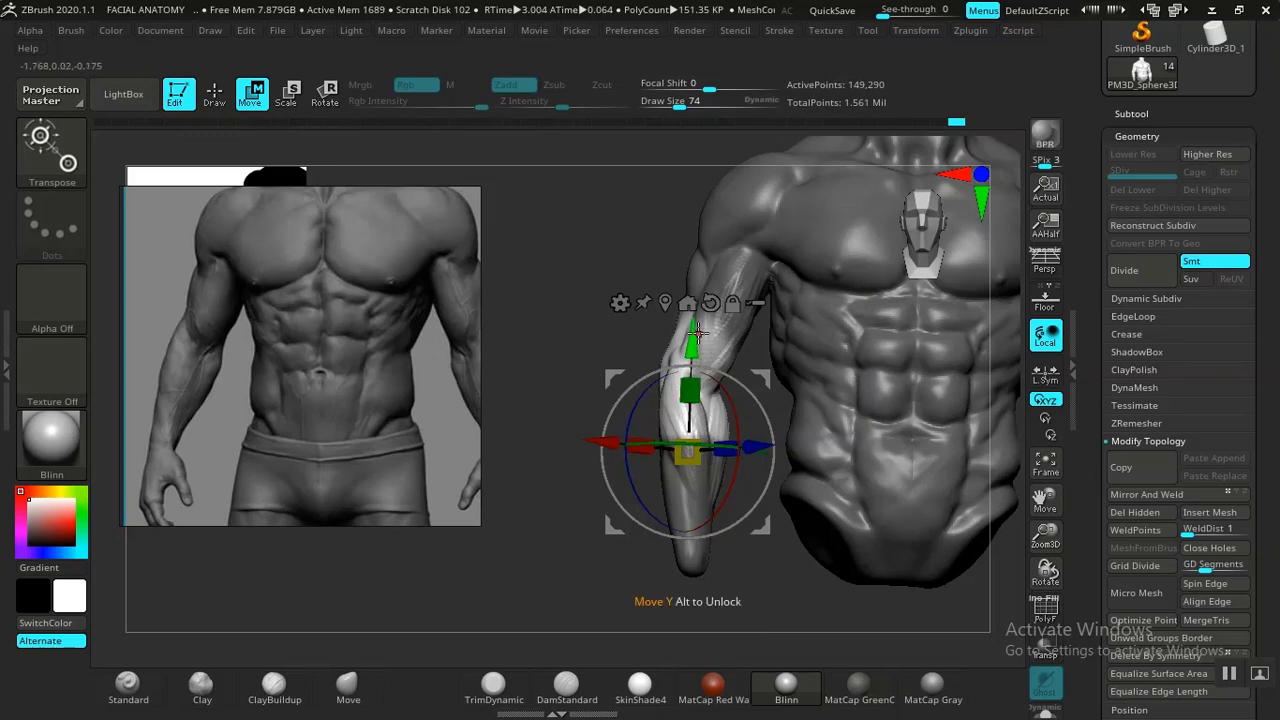
drag(691, 340, 697, 318)
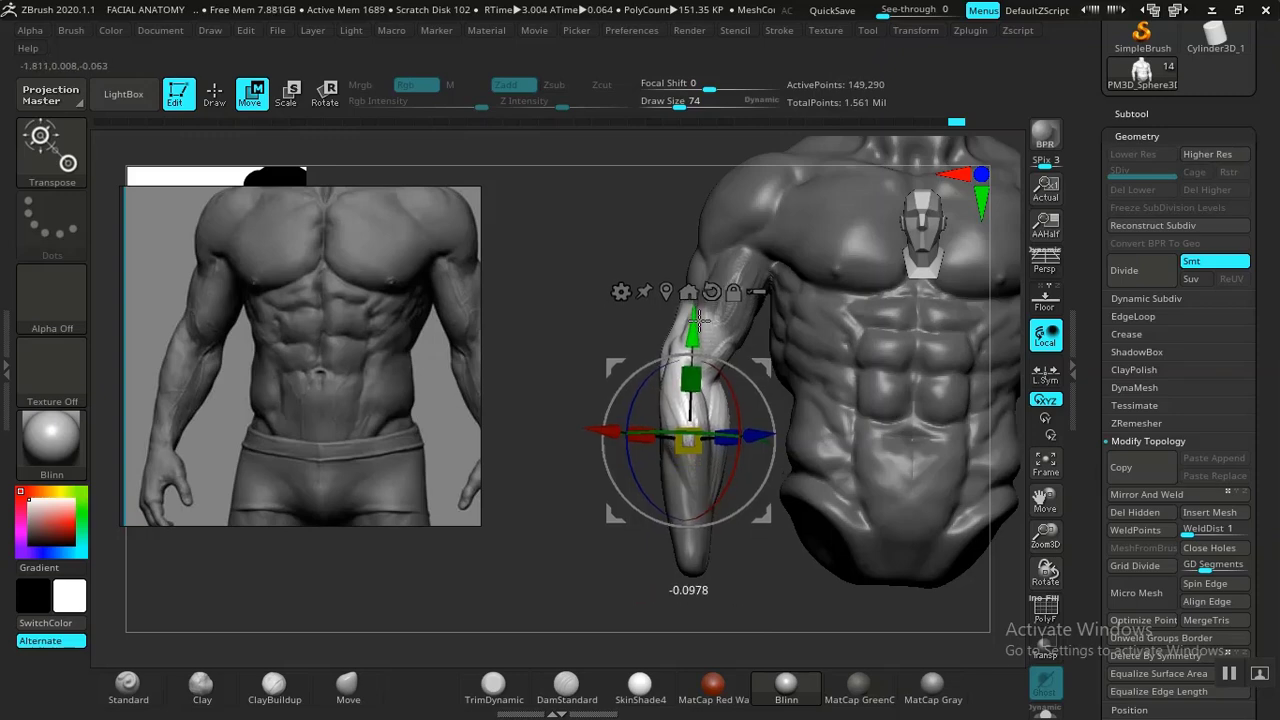
Clear the mask and smooth the back of the elbow from the side of the arm.
drag(563, 434, 663, 425)
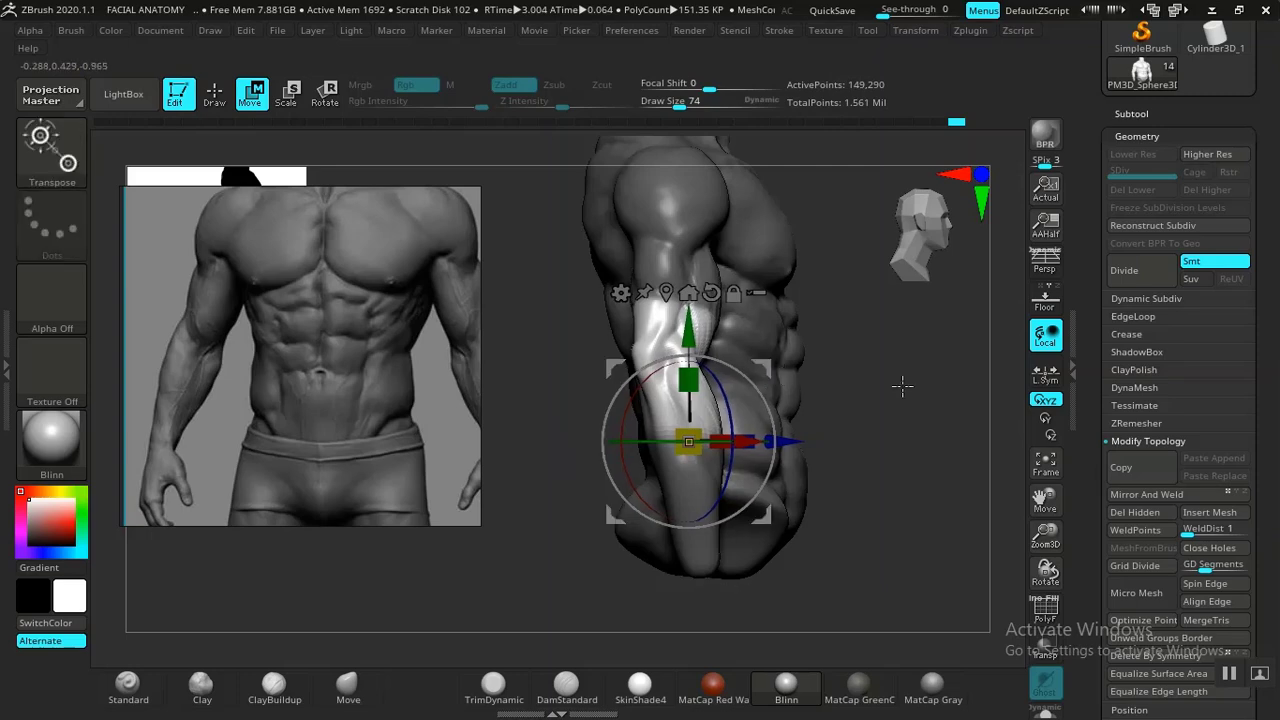
shift+drag(902, 386, 780, 392)
key(q)
ctrl+drag(568, 491, 609, 526)
mouse_move(606, 428)
alt+mouse_down()
mouse_move(612, 562)
mouse_move(594, 466)
mouse_move(640, 430)
alt+mouse_up()
shift+drag(737, 423, 728, 398)
mouse_move(632, 395)
alt+mouse_down()
mouse_move(707, 361)
mouse_move(650, 336)
alt+mouse_up()
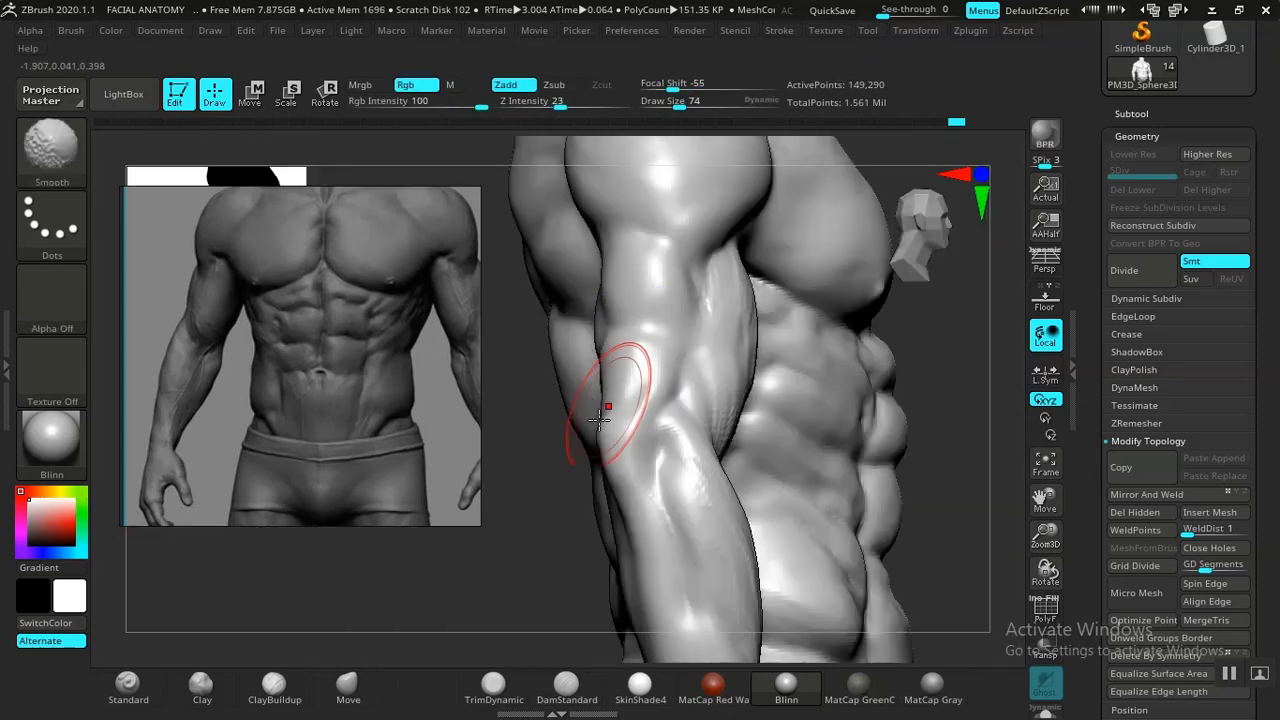
shift+drag(600, 420, 592, 452)
Carve tendon grooves into the front of the wrist end of the forearm with DamStandard.
alt+drag(563, 577, 558, 535)
mouse_move(558, 535)
mouse_down()
mouse_move(652, 537)
mouse_move(556, 534)
mouse_move(520, 500)
mouse_move(600, 571)
mouse_move(568, 503)
mouse_move(589, 483)
mouse_move(580, 503)
mouse_move(623, 363)
mouse_move(750, 509)
mouse_move(740, 503)
mouse_move(748, 520)
mouse_move(557, 480)
mouse_move(534, 534)
mouse_move(523, 640)
mouse_up()
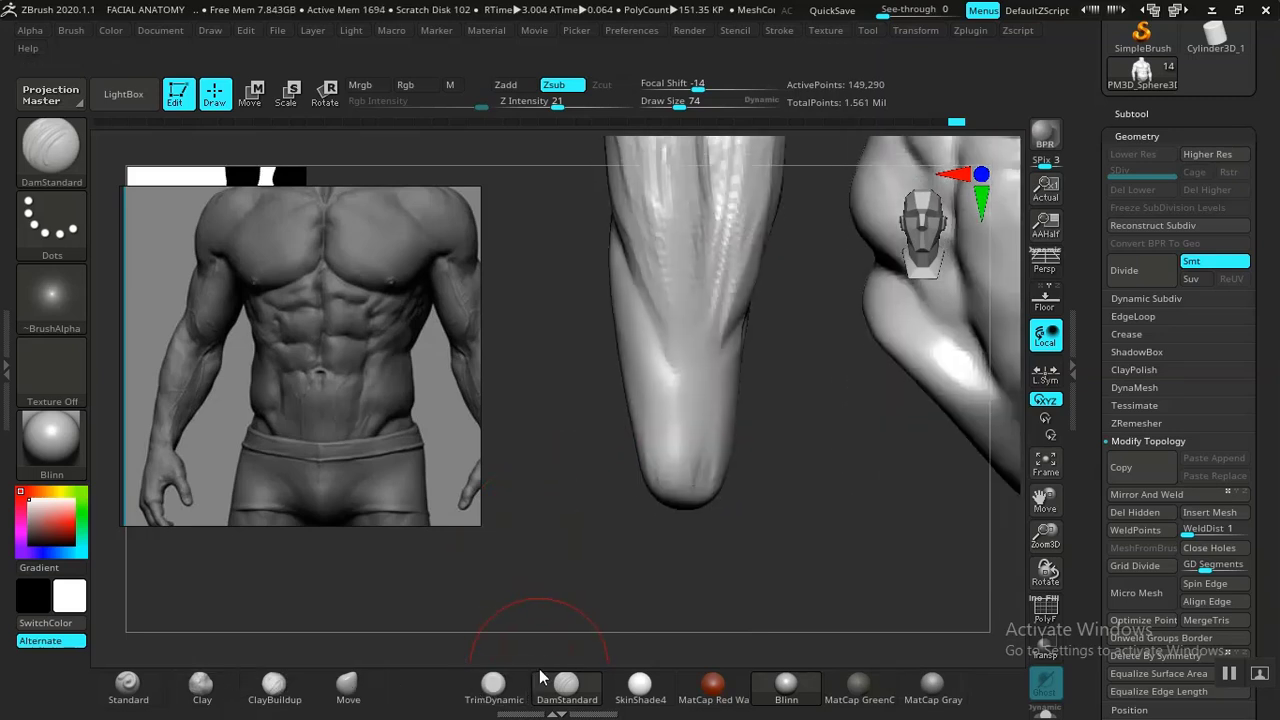
mouse_move(572, 545)
mouse_down()
mouse_move(586, 563)
mouse_move(568, 530)
mouse_up()
alt+drag(568, 530, 562, 410)
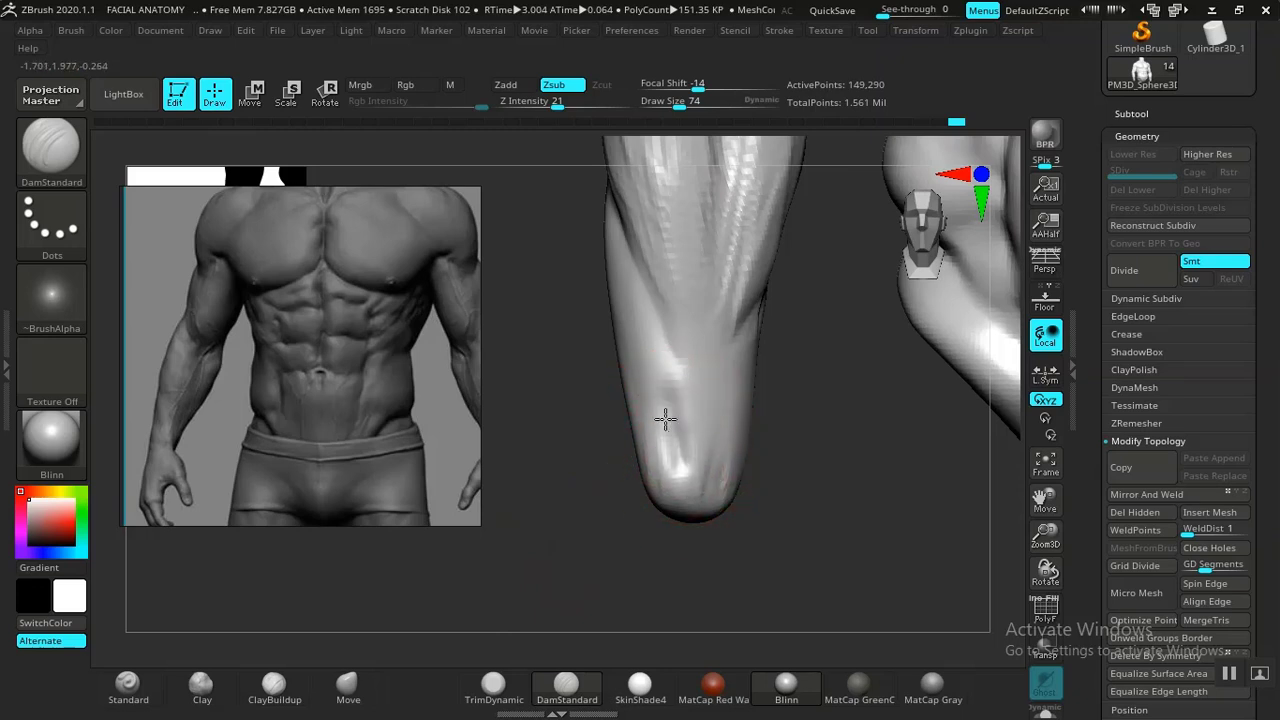
drag(673, 439, 678, 468)
mouse_move(809, 518)
mouse_down()
mouse_move(780, 471)
mouse_move(743, 466)
mouse_move(724, 488)
mouse_up()
mouse_move(808, 512)
mouse_down()
mouse_move(791, 477)
mouse_move(797, 430)
mouse_move(980, 497)
mouse_move(674, 543)
mouse_move(669, 562)
mouse_move(763, 534)
mouse_move(677, 631)
mouse_move(617, 563)
mouse_move(643, 516)
mouse_move(577, 531)
mouse_move(586, 569)
mouse_move(560, 540)
mouse_move(523, 545)
mouse_move(771, 509)
mouse_move(806, 537)
mouse_move(777, 541)
mouse_move(669, 476)
mouse_up()
Fill out the wrist surface with the Clay brush and smooth the strokes into the forearm.
click(222, 690)
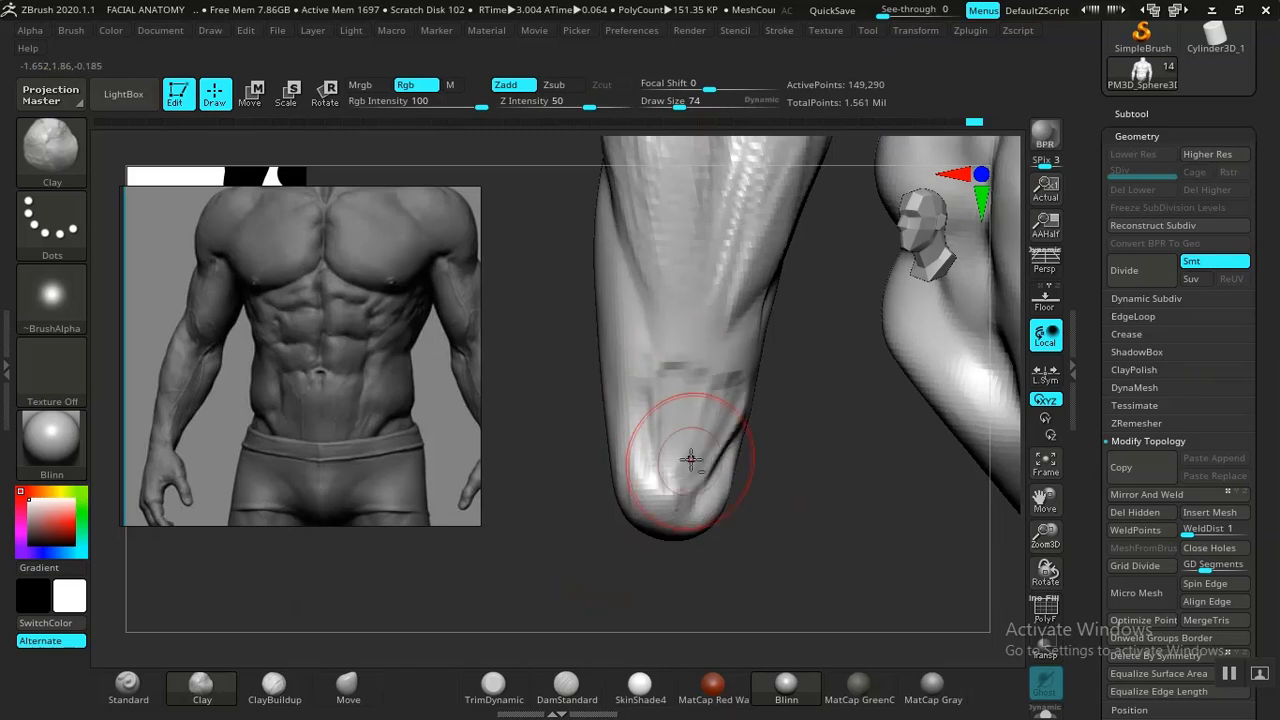
key(shift)
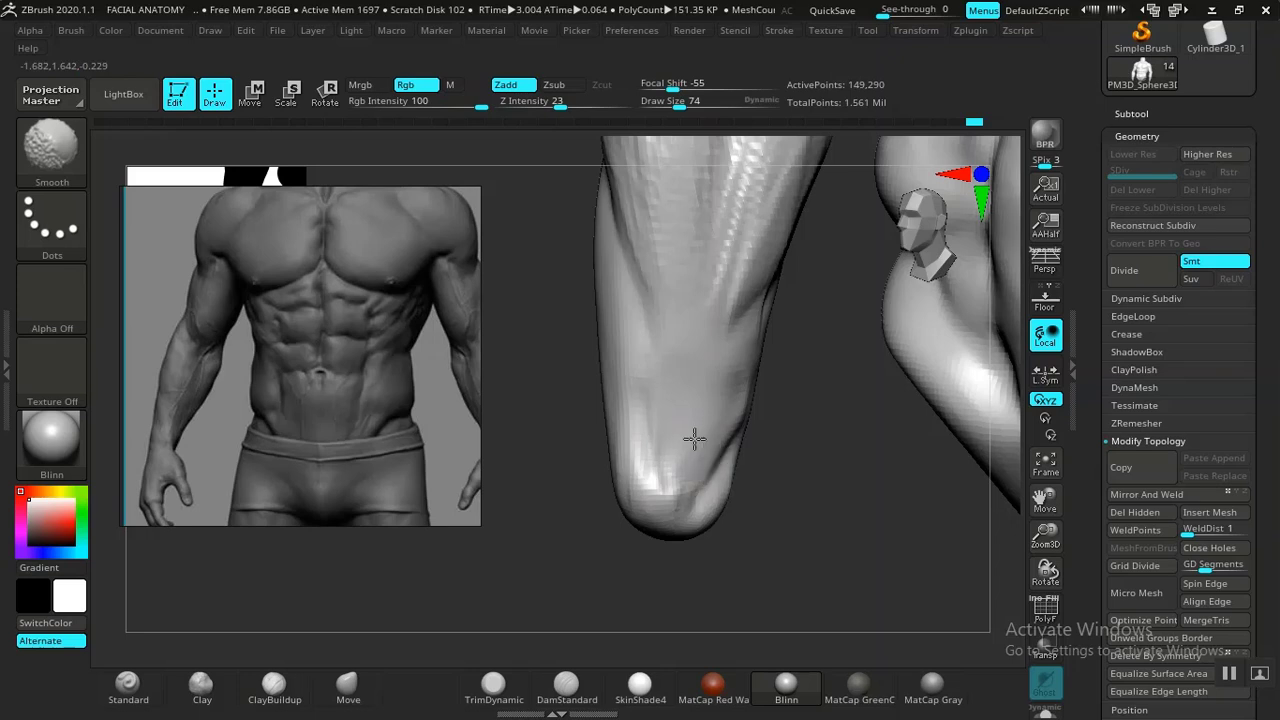
shift+drag(663, 477, 635, 410)
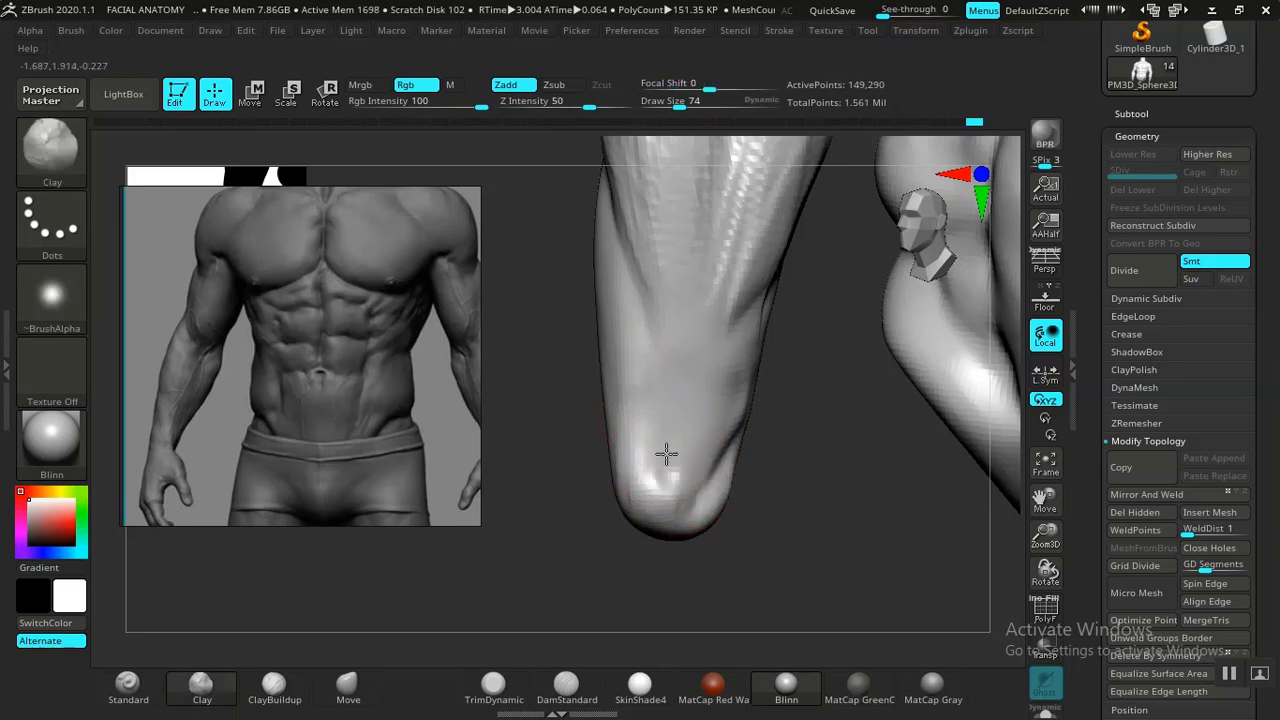
mouse_move(677, 355)
right_down()
mouse_move(766, 474)
mouse_move(700, 484)
right_up()
key(shift)
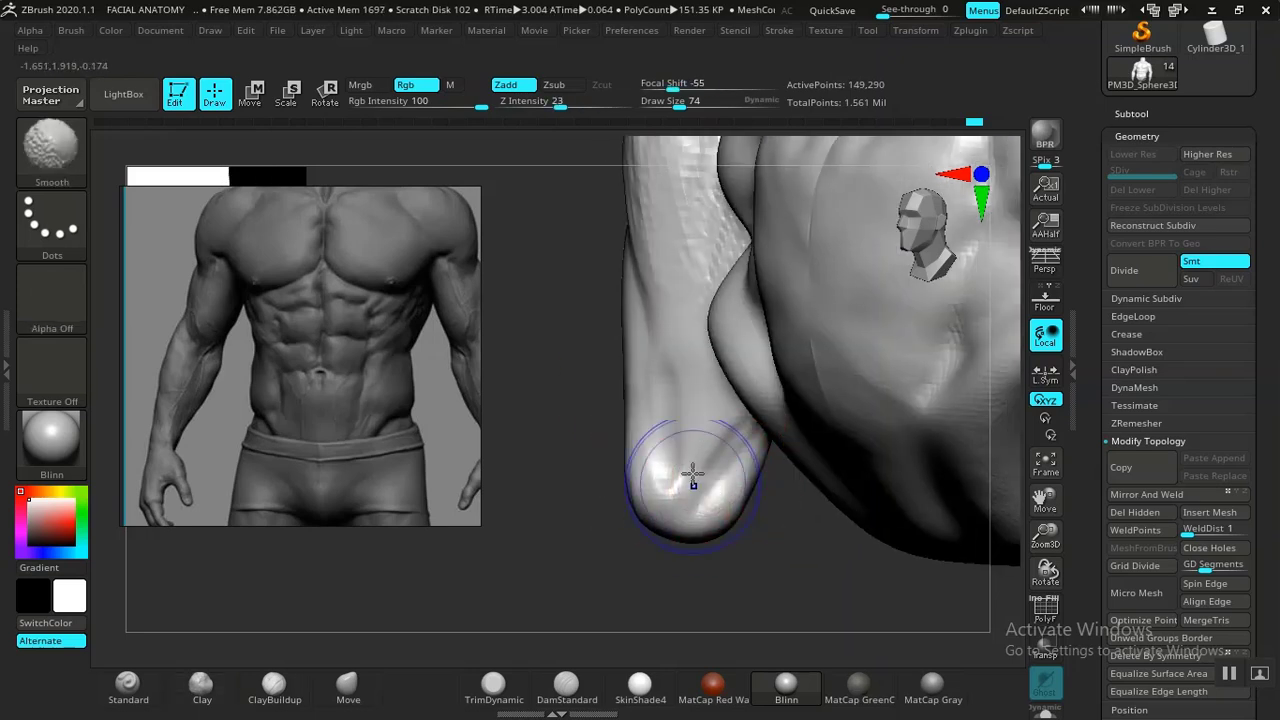
Mask everything except the two forearms and rotate them slightly outward from the elbows with the transform gizmo.
mouse_move(594, 545)
right_down()
mouse_move(654, 534)
mouse_move(657, 429)
mouse_move(751, 551)
mouse_move(774, 517)
mouse_move(771, 537)
mouse_move(647, 531)
mouse_move(600, 614)
mouse_move(563, 463)
mouse_move(601, 360)
mouse_move(597, 479)
right_up()
mouse_move(568, 456)
ctrl+mouse_down()
mouse_move(660, 578)
mouse_move(723, 438)
ctrl+mouse_up()
ctrl+drag(640, 336, 643, 429)
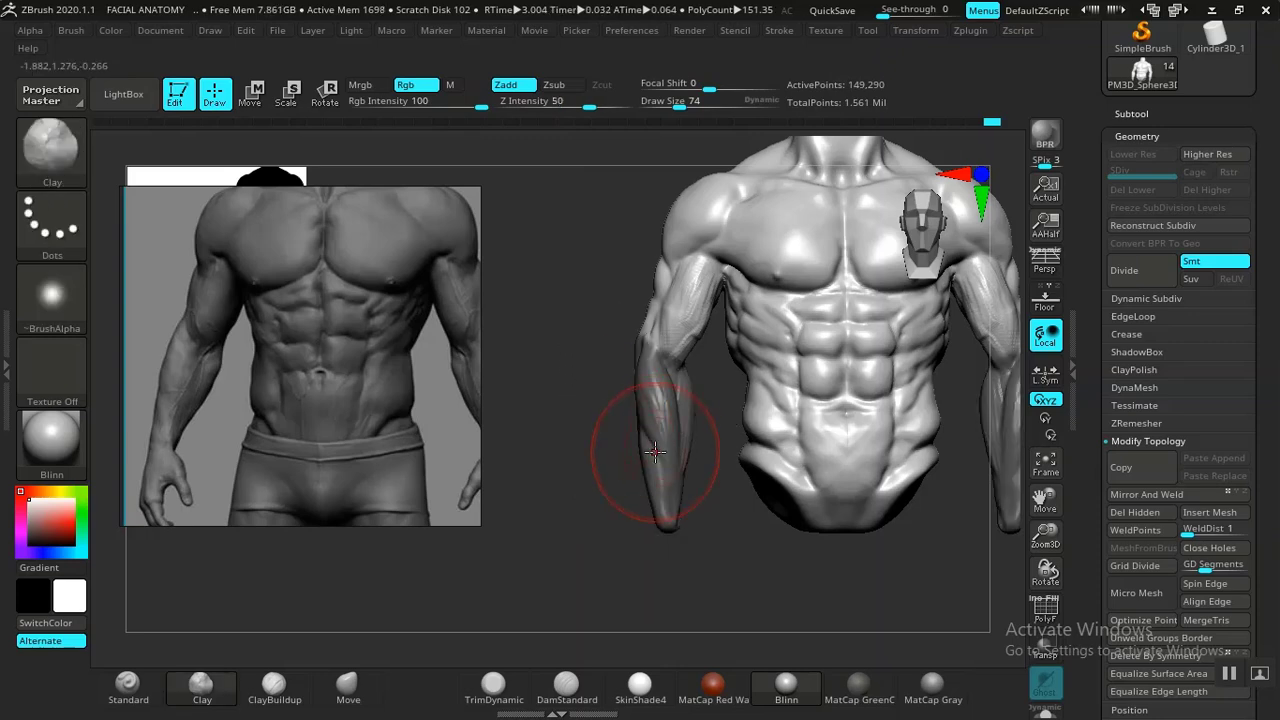
ctrl+click(594, 334)
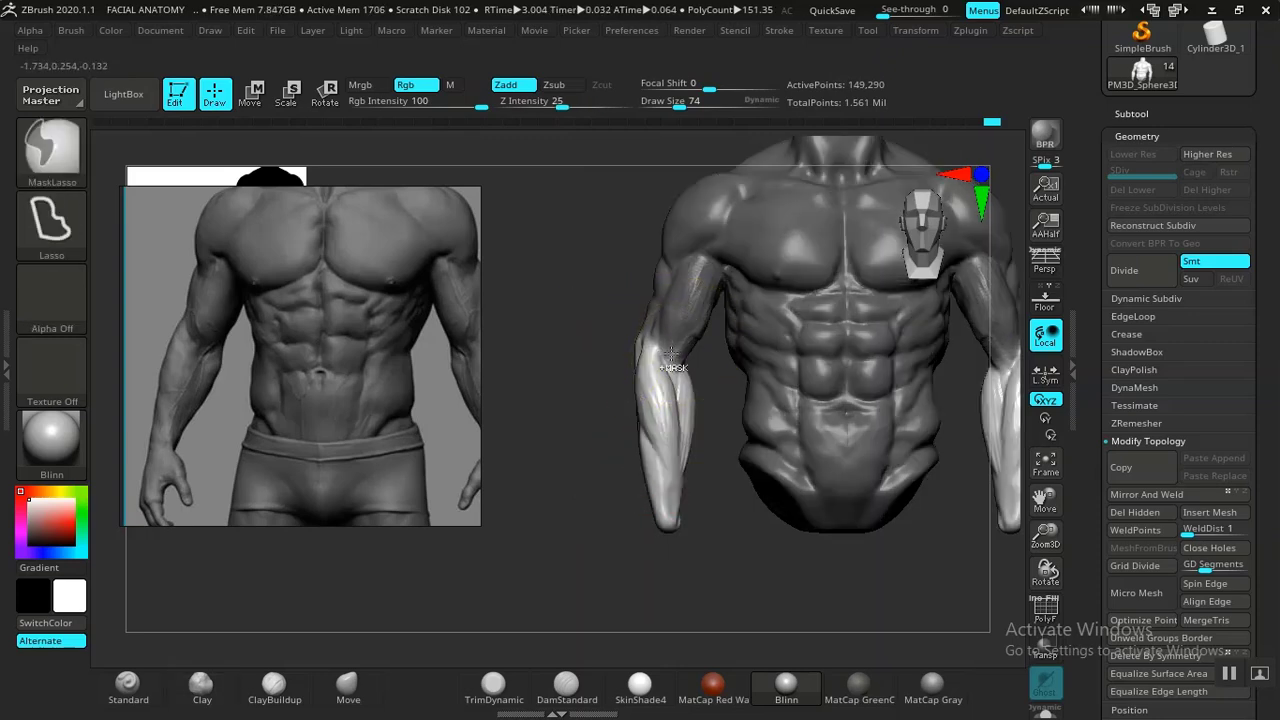
key(e)
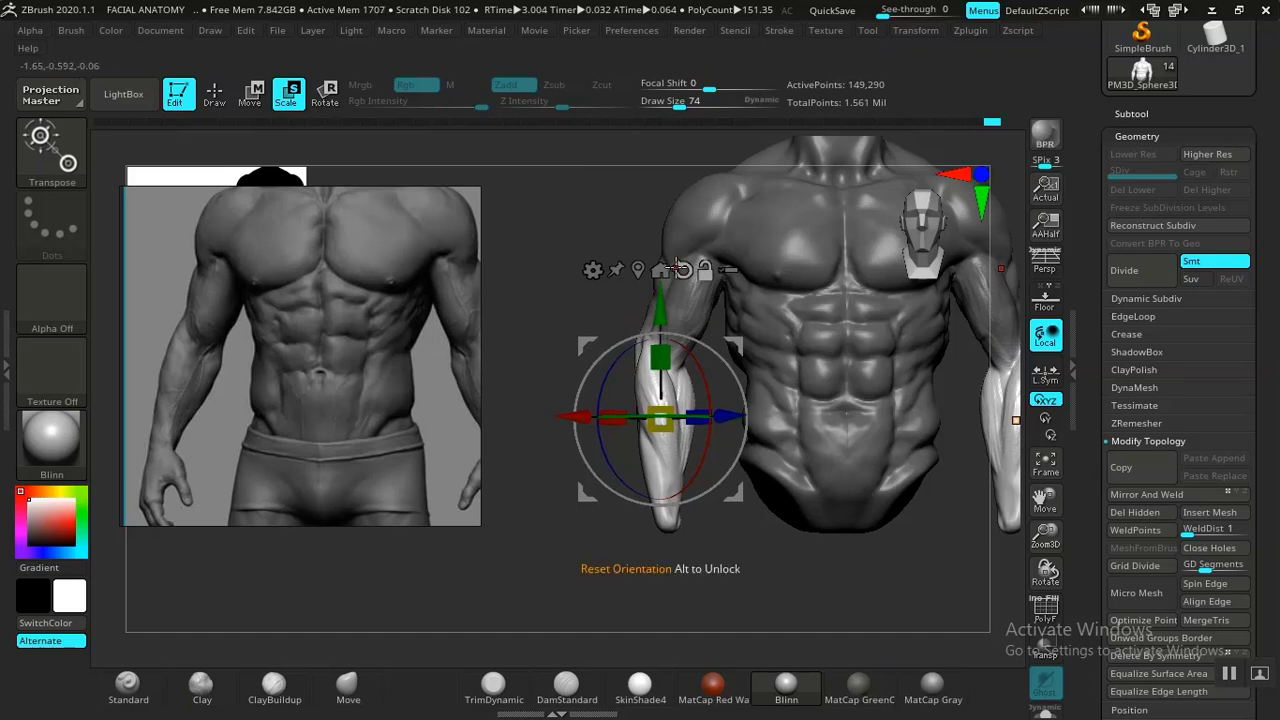
click(640, 268)
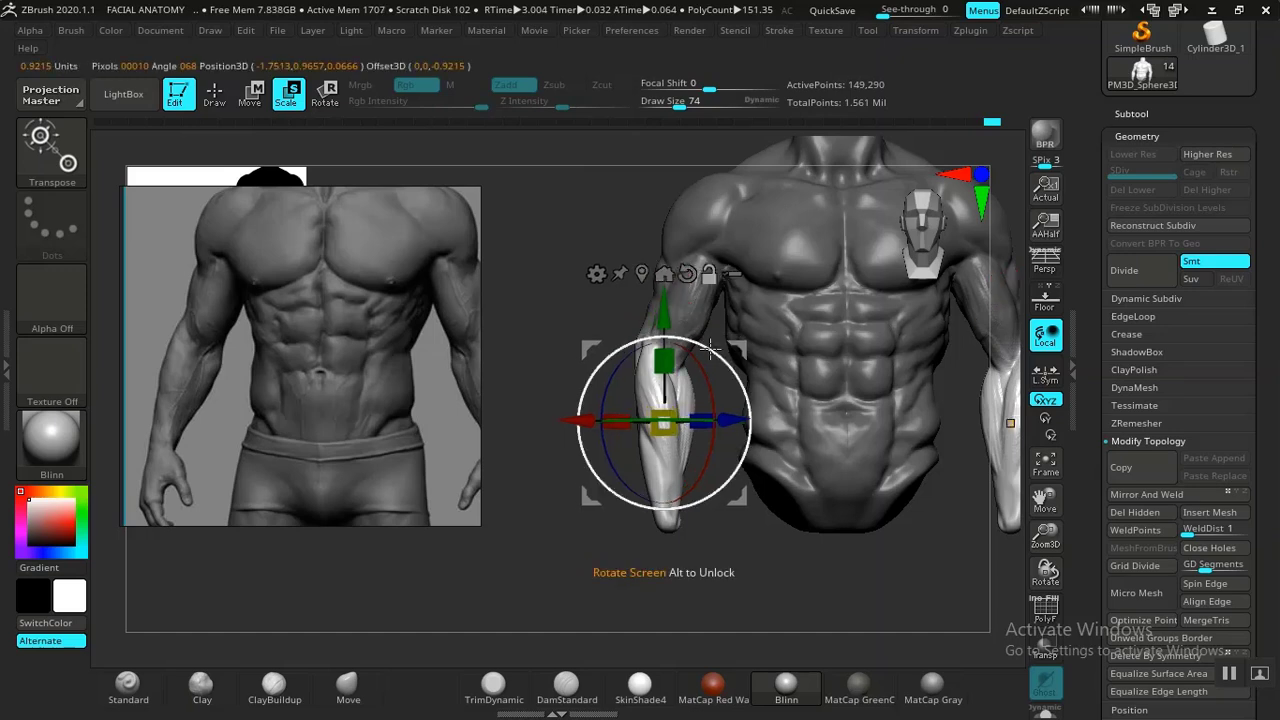
drag(665, 314, 664, 239)
key(ctrl+z)
drag(722, 405, 710, 420)
mouse_move(720, 470)
mouse_down()
mouse_move(680, 503)
mouse_move(720, 571)
mouse_move(737, 557)
mouse_move(777, 571)
mouse_move(749, 580)
mouse_move(734, 560)
mouse_move(745, 606)
mouse_up()
Leave the transform gizmo, build up the front of the biceps with ClayBuildup and smooth the strokes.
key(q)
mouse_move(720, 337)
shift+mouse_down()
mouse_move(741, 328)
mouse_move(712, 346)
shift+mouse_up()
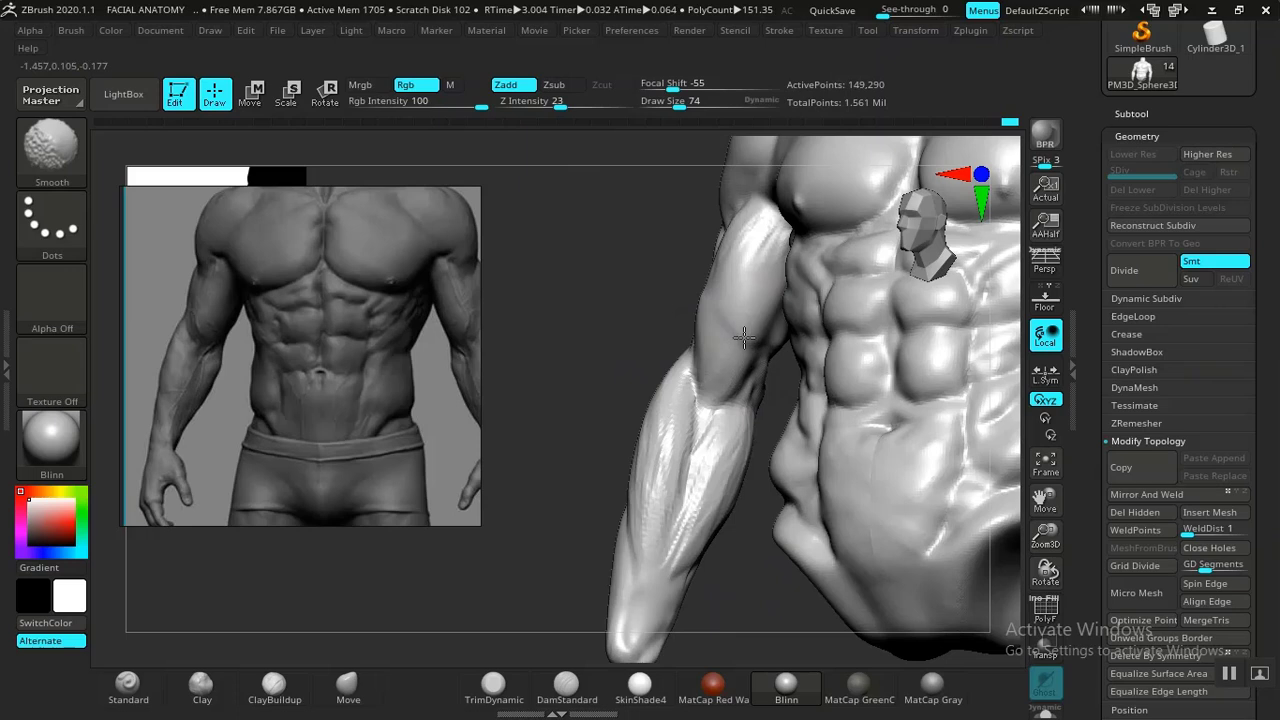
click(274, 686)
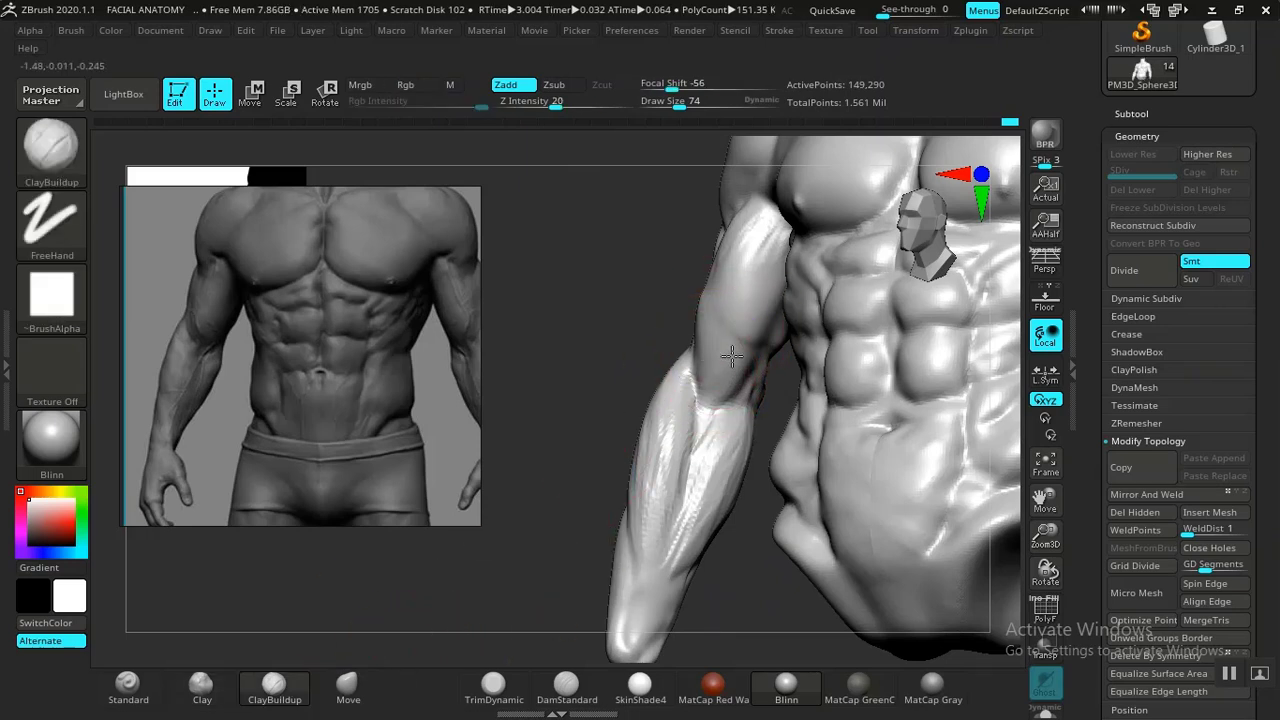
mouse_move(748, 317)
mouse_down()
mouse_move(730, 365)
mouse_move(734, 351)
mouse_up()
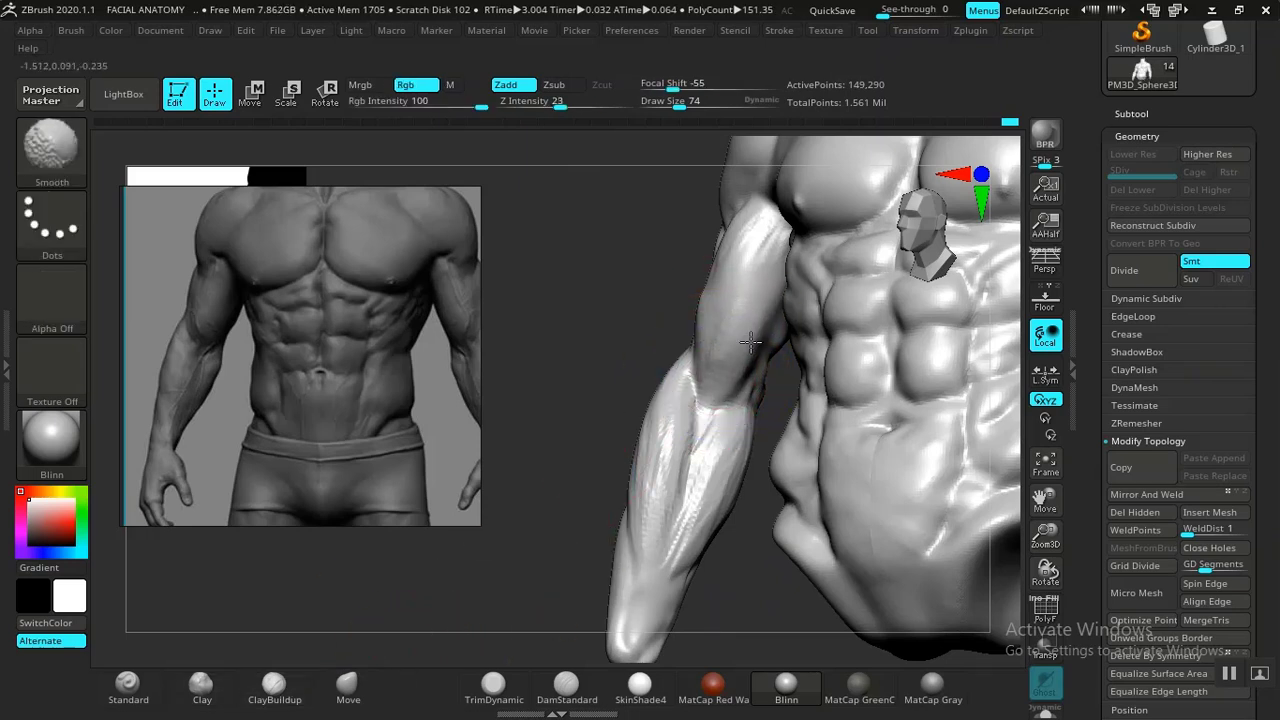
Adjust the back of the upper arm above the elbow with the Move brush and smooth the triceps area.
mouse_move(573, 381)
mouse_down()
mouse_move(736, 364)
mouse_move(849, 382)
mouse_move(757, 415)
mouse_up()
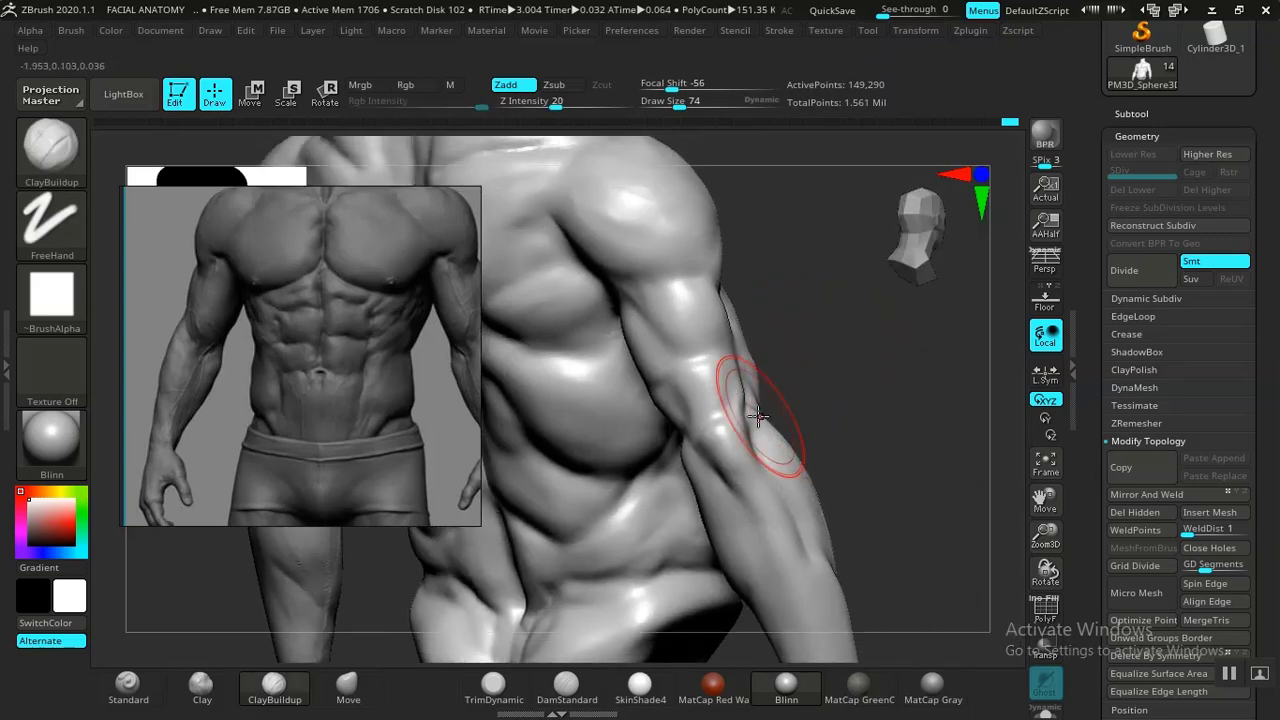
click(347, 686)
key(shift)
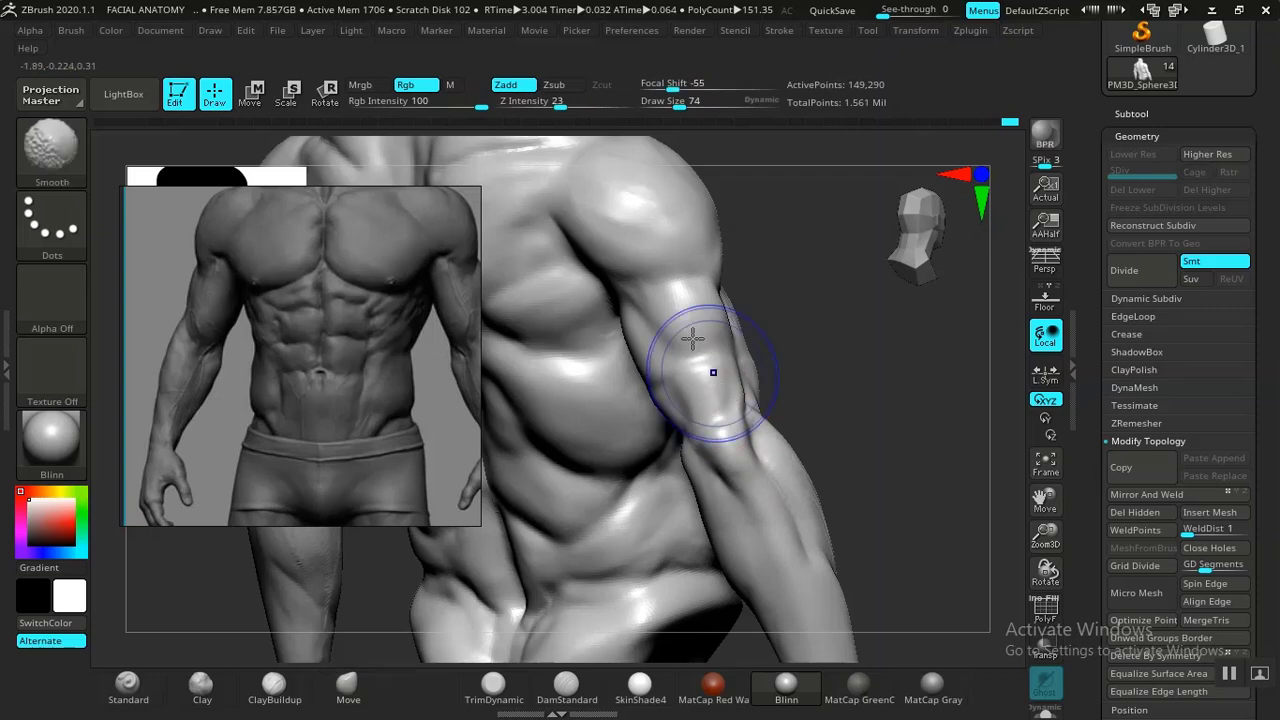
mouse_move(867, 453)
alt+mouse_down()
mouse_move(837, 426)
mouse_move(700, 445)
mouse_move(651, 480)
mouse_move(655, 574)
mouse_move(620, 526)
mouse_move(674, 517)
mouse_move(577, 491)
mouse_move(585, 520)
alt+mouse_up()
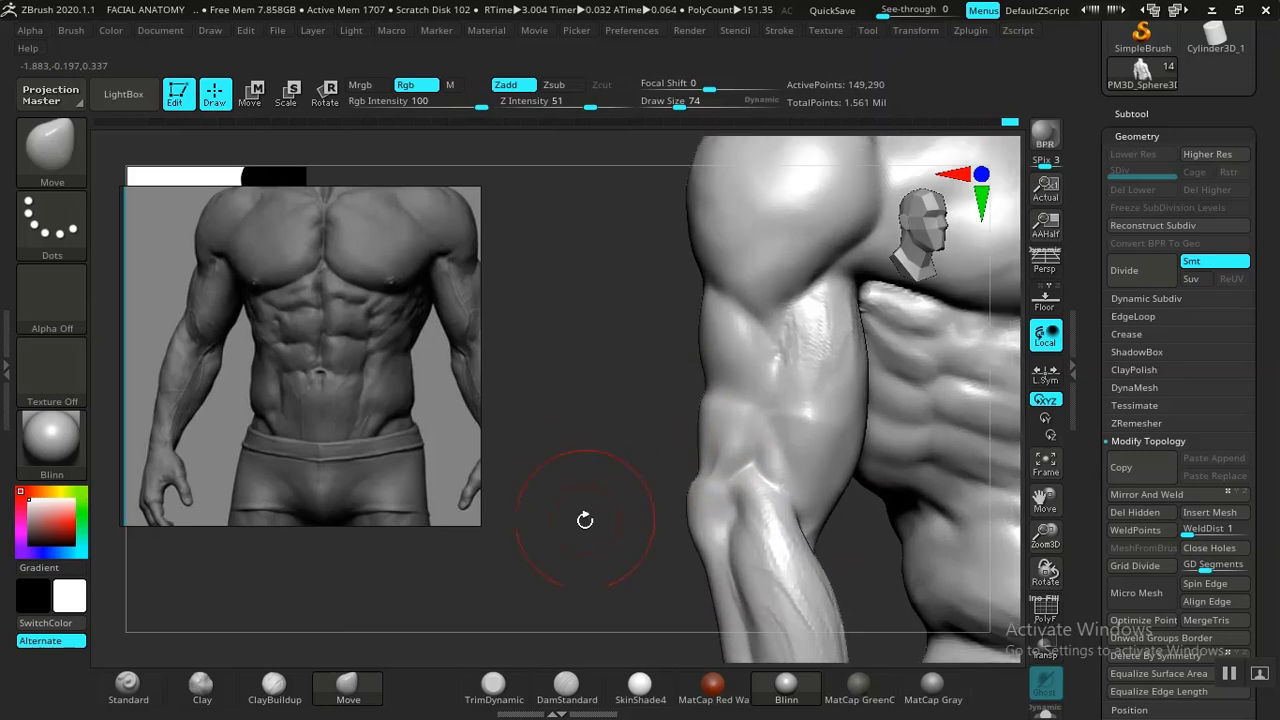
Build up the outer upper arm between the deltoid and the elbow with ClayBuildup and smooth the strokes.
click(300, 690)
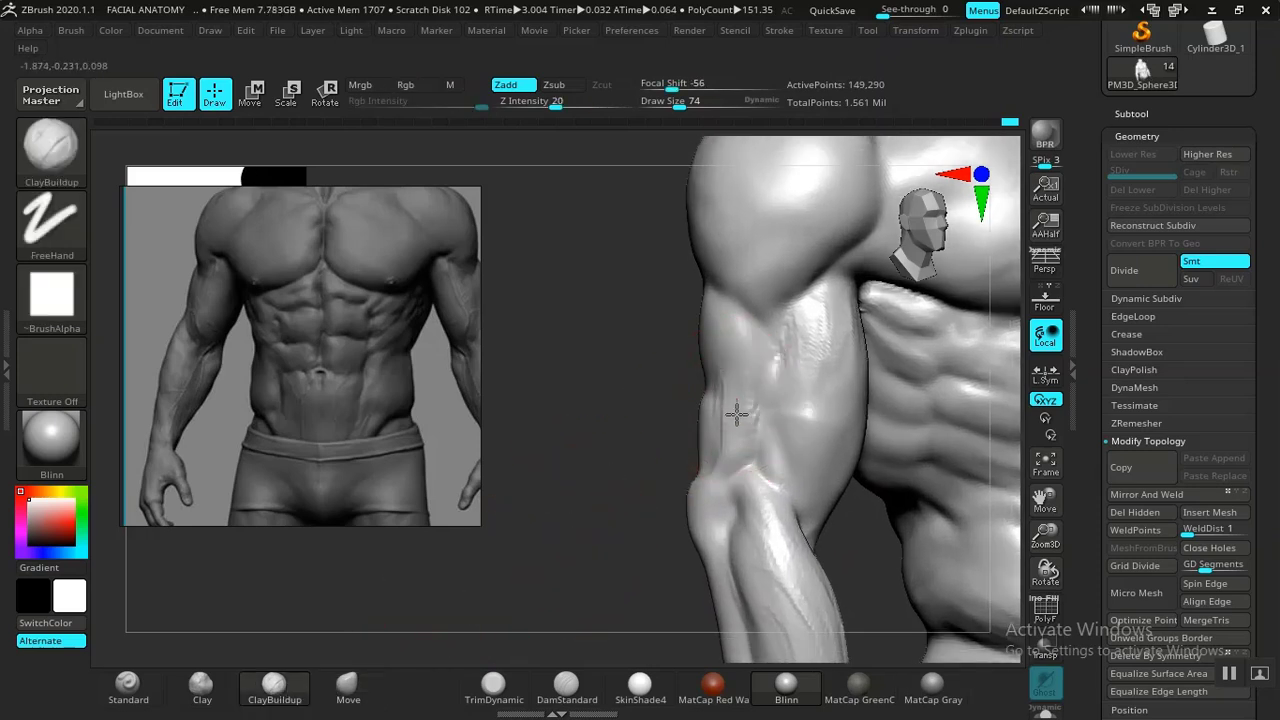
drag(592, 440, 683, 394)
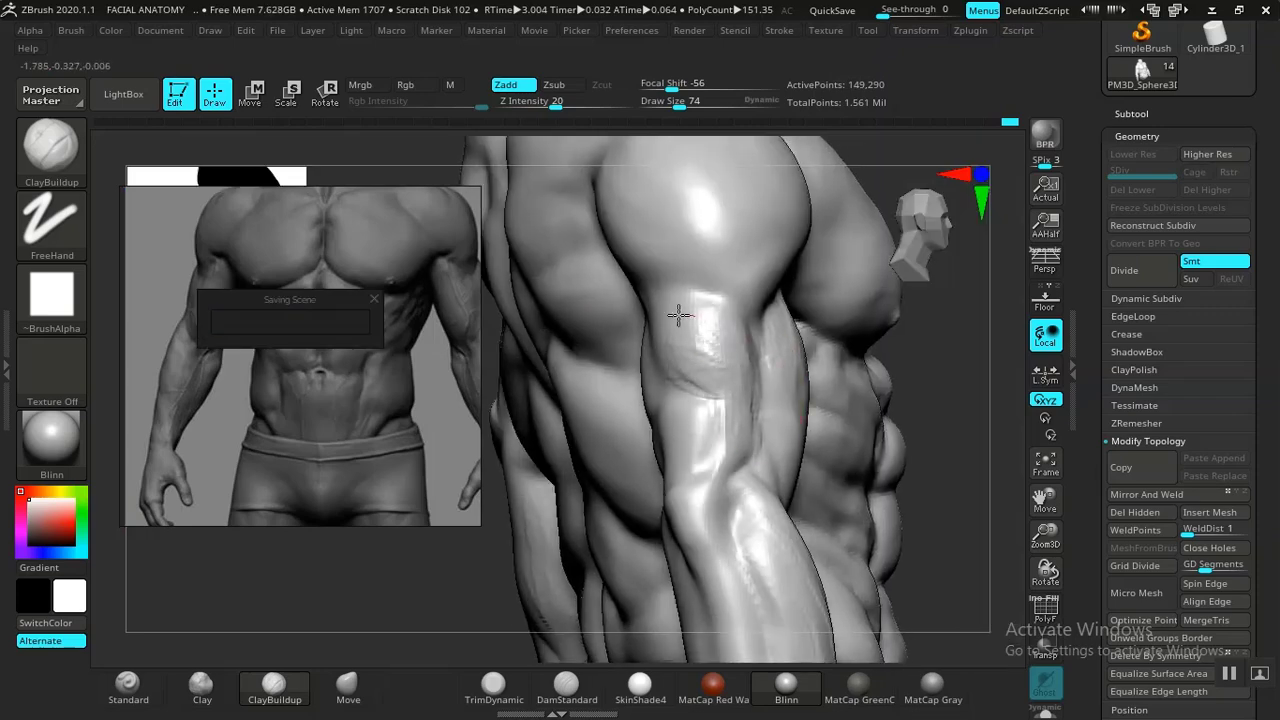
key(shift)
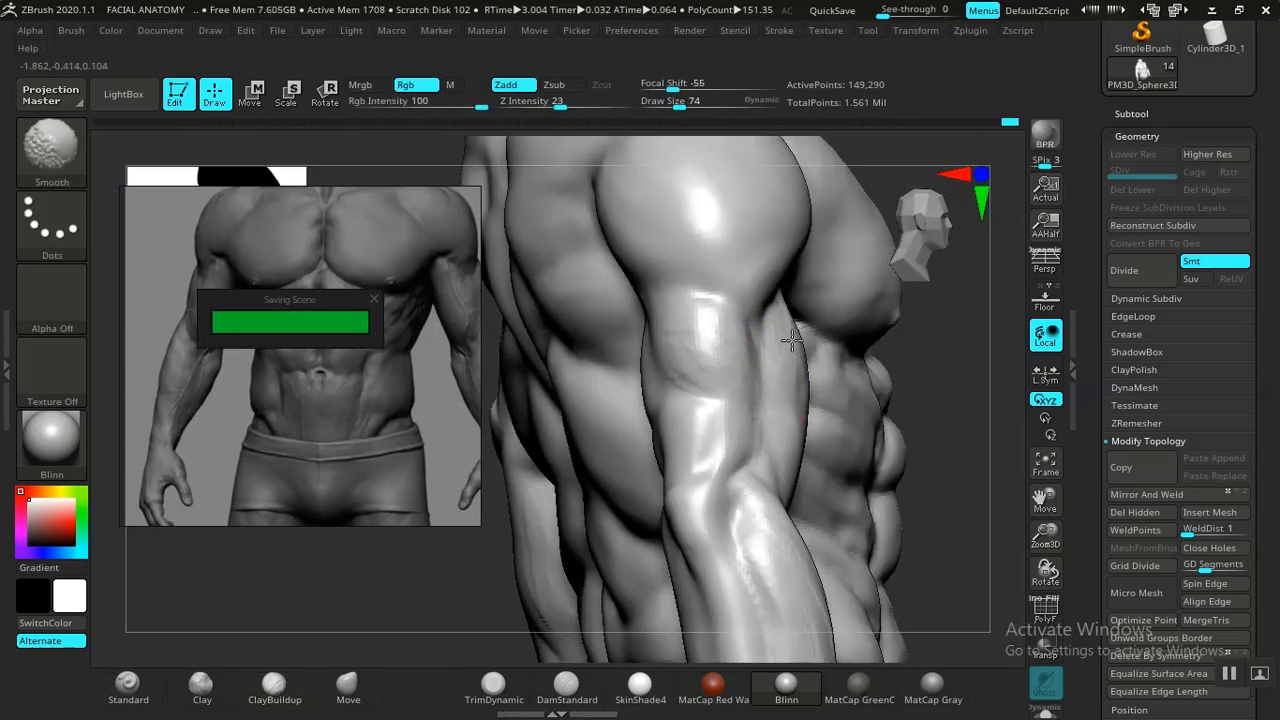
drag(811, 353, 917, 363)
key(shift)
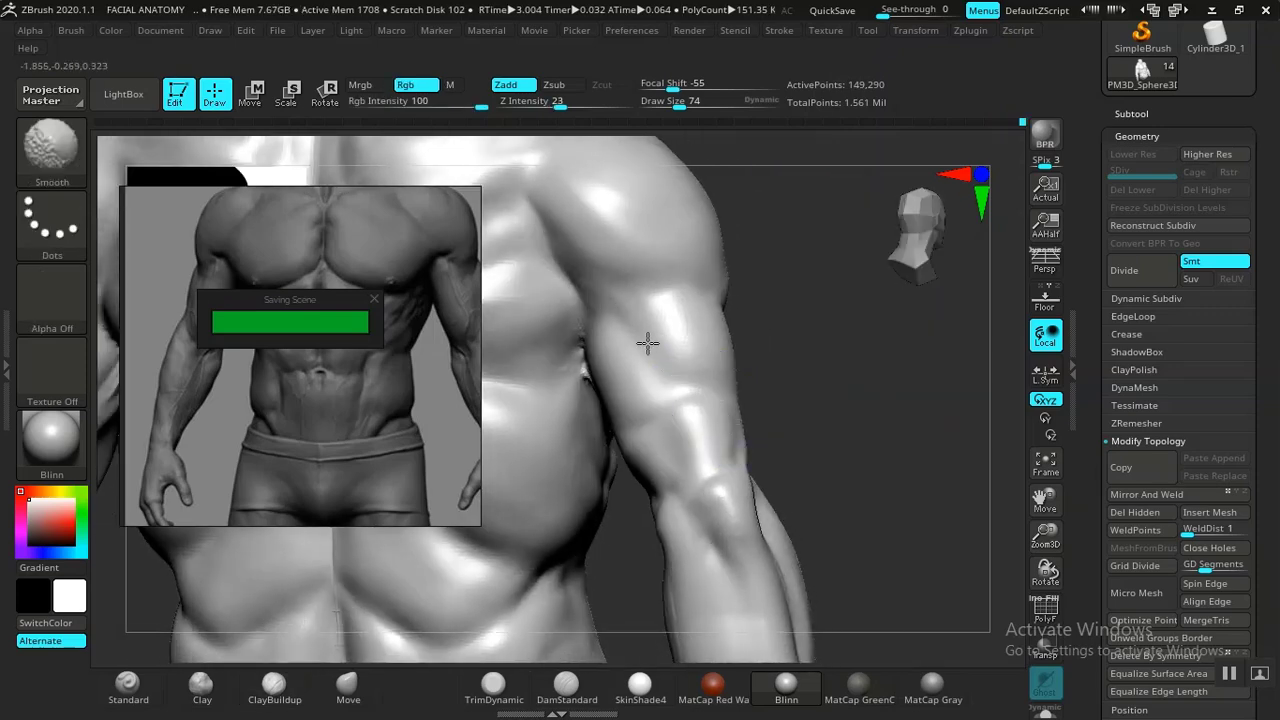
mouse_move(840, 390)
mouse_down()
mouse_move(843, 426)
mouse_move(651, 543)
mouse_up()
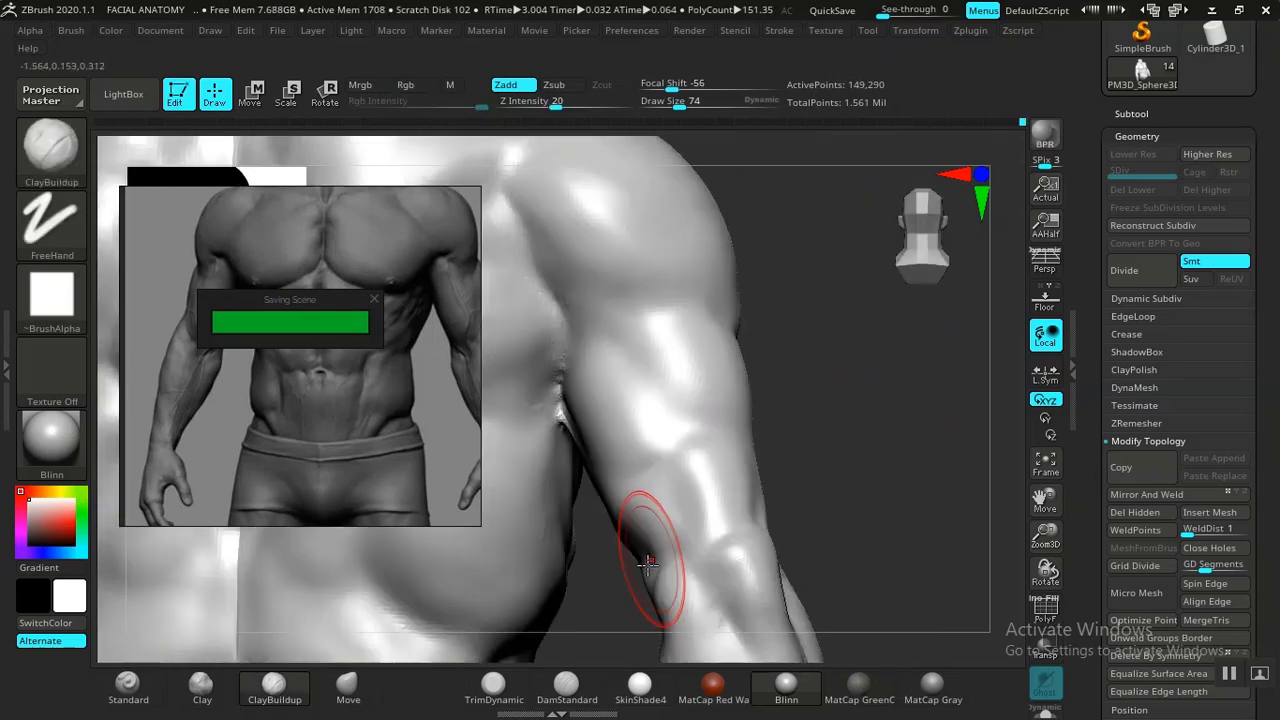
Carve the separations between the triceps heads on the back of the upper arm with DamStandard.
click(566, 688)
drag(829, 471, 723, 409)
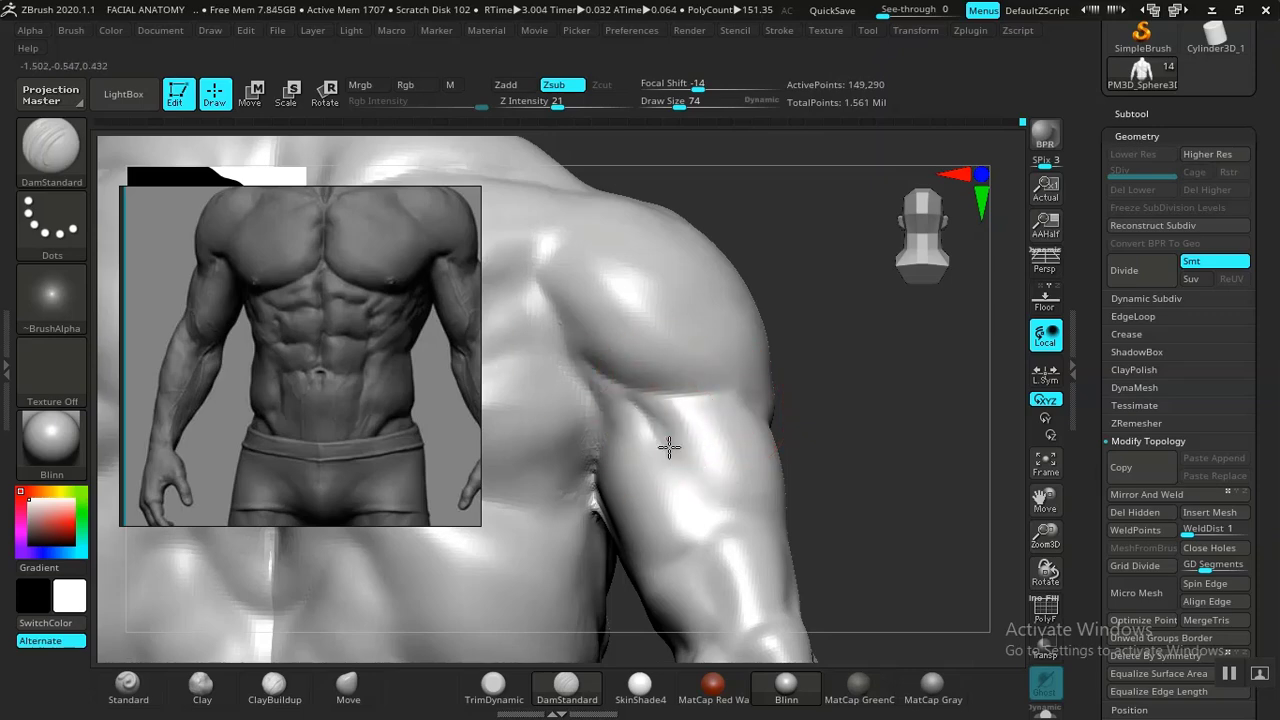
drag(845, 515, 639, 481)
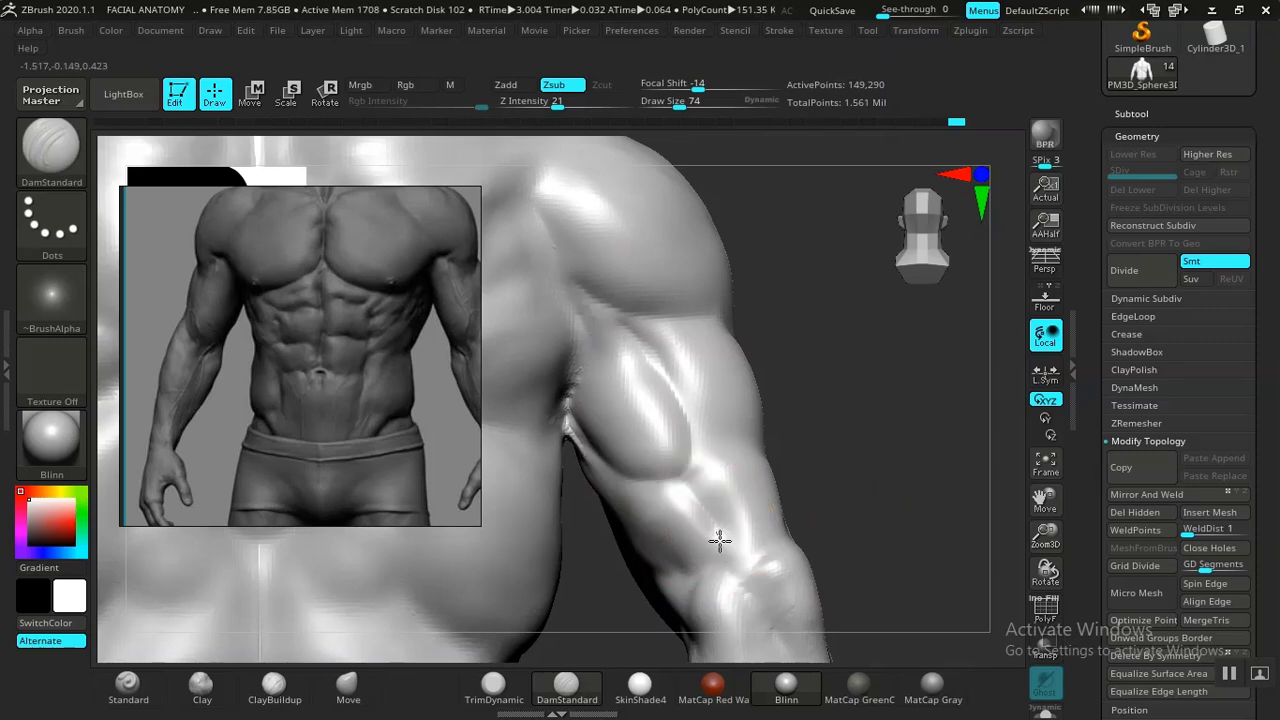
drag(834, 497, 742, 510)
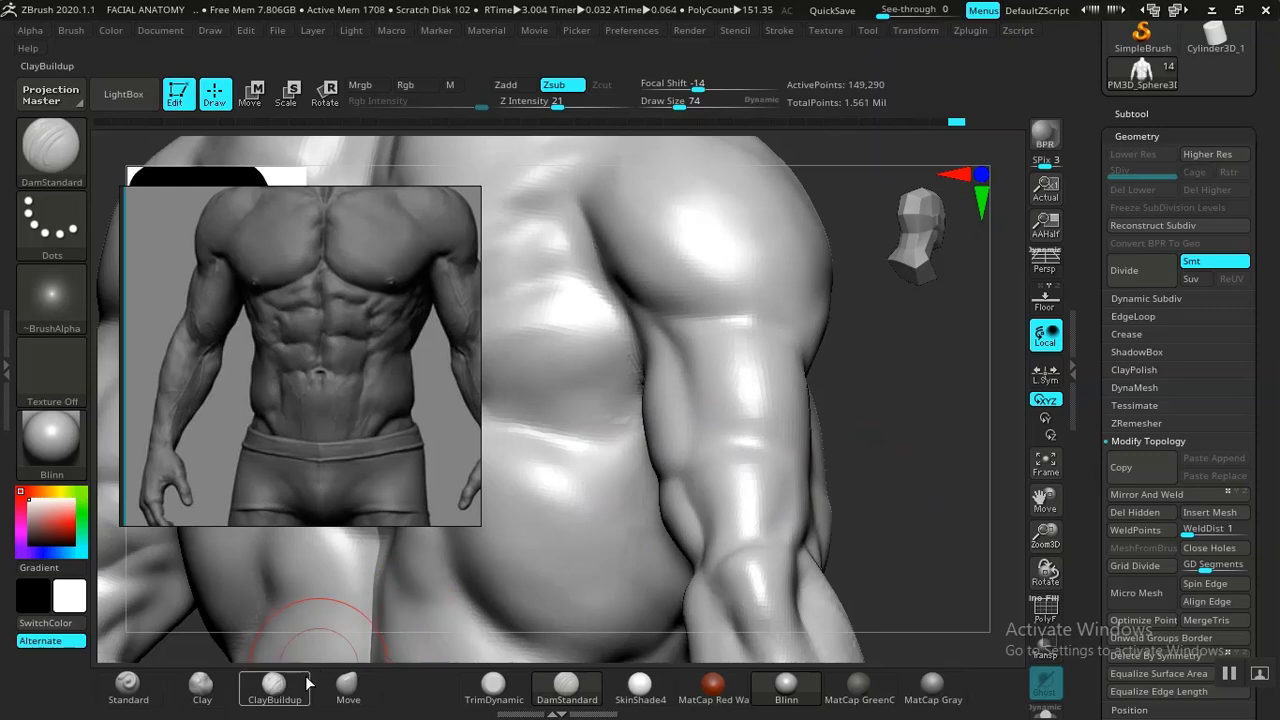
Fill out the upper triceps and the lower edge of the rear deltoid with ClayBuildup and smooth the transition.
click(273, 686)
drag(908, 443, 672, 474)
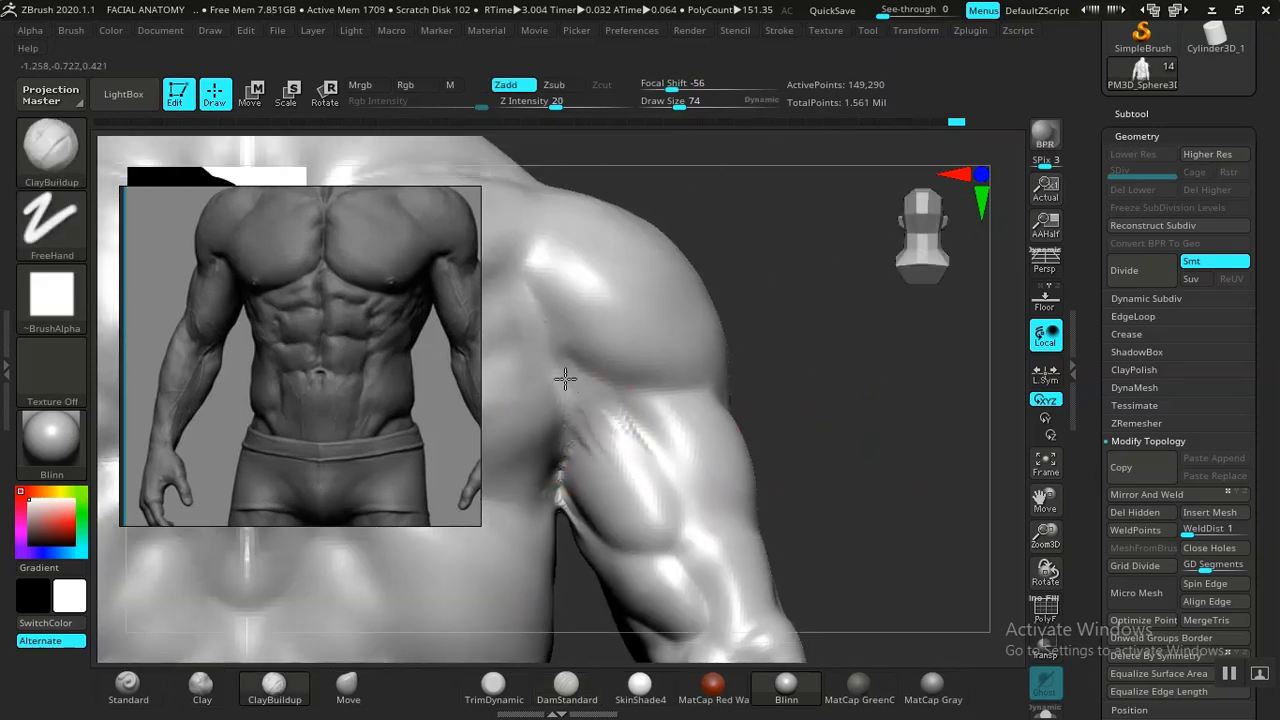
mouse_move(682, 377)
mouse_down()
mouse_move(694, 376)
mouse_move(606, 371)
mouse_move(652, 362)
mouse_up()
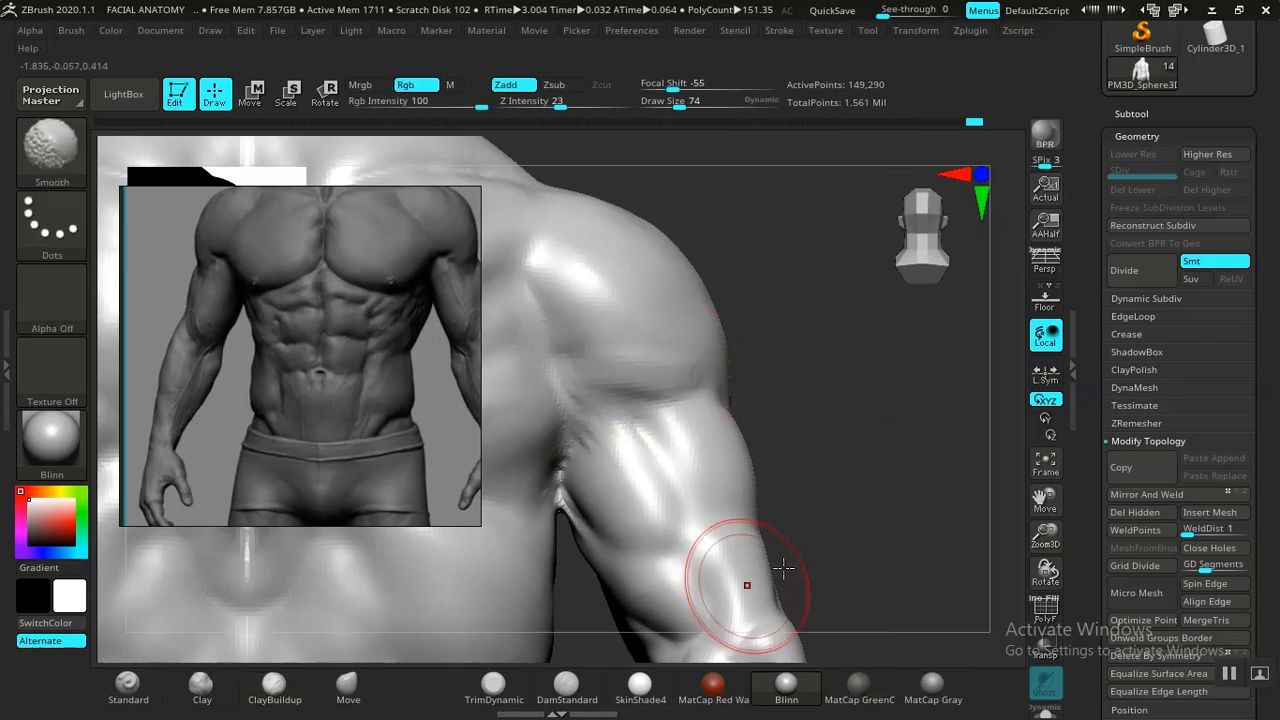
Build up the back of the forearm below the elbow with ClayBuildup and smooth it down to the wrist.
alt+drag(920, 592, 930, 520)
drag(930, 510, 1005, 392)
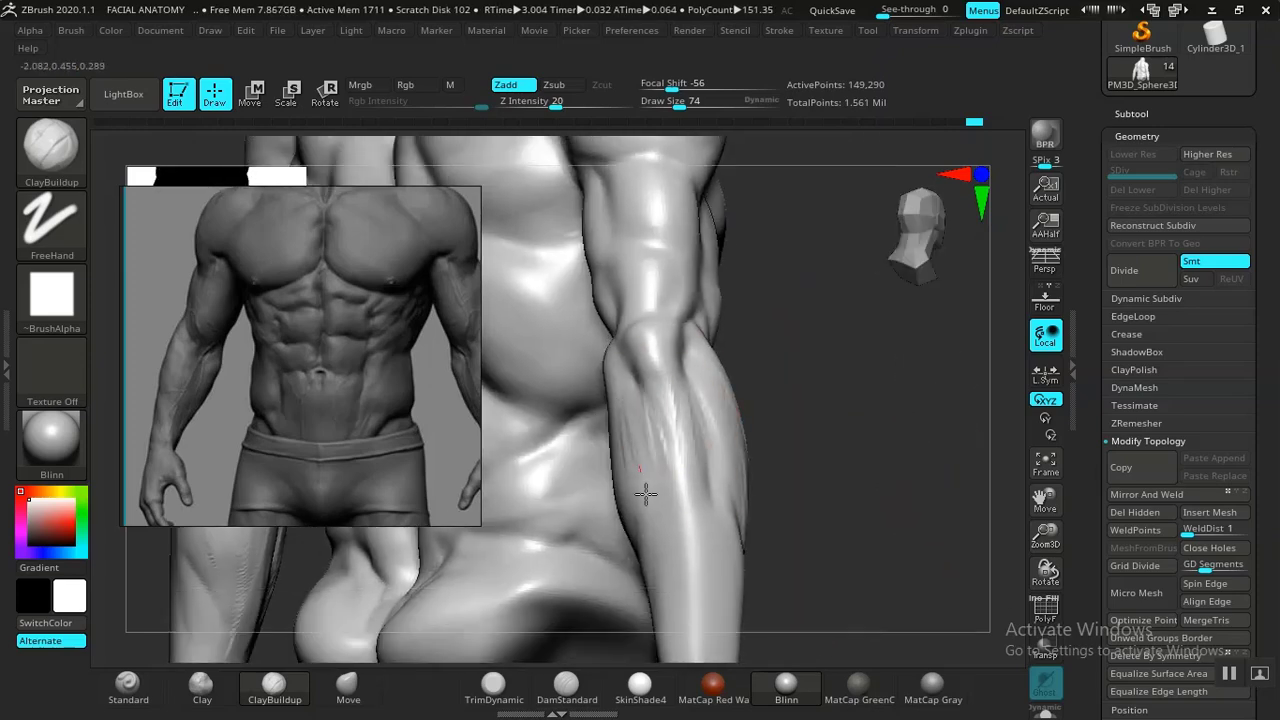
mouse_move(669, 548)
mouse_down()
mouse_move(683, 414)
mouse_move(712, 560)
mouse_up()
mouse_move(840, 566)
alt+mouse_down()
mouse_move(800, 531)
mouse_move(758, 531)
mouse_move(666, 425)
alt+mouse_up()
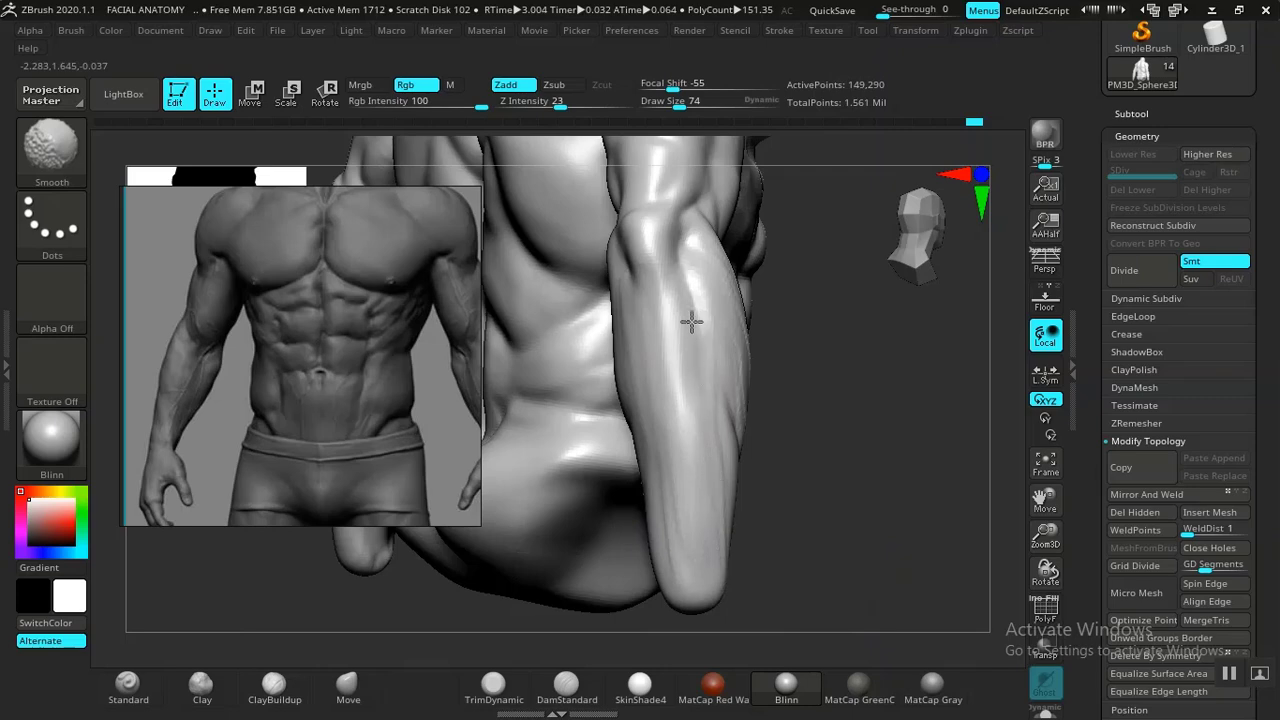
shift+drag(723, 545, 737, 560)
Smooth the front of the forearm and the crook of the elbow.
mouse_move(890, 510)
mouse_down()
mouse_move(794, 471)
mouse_move(751, 548)
mouse_move(686, 398)
mouse_up()
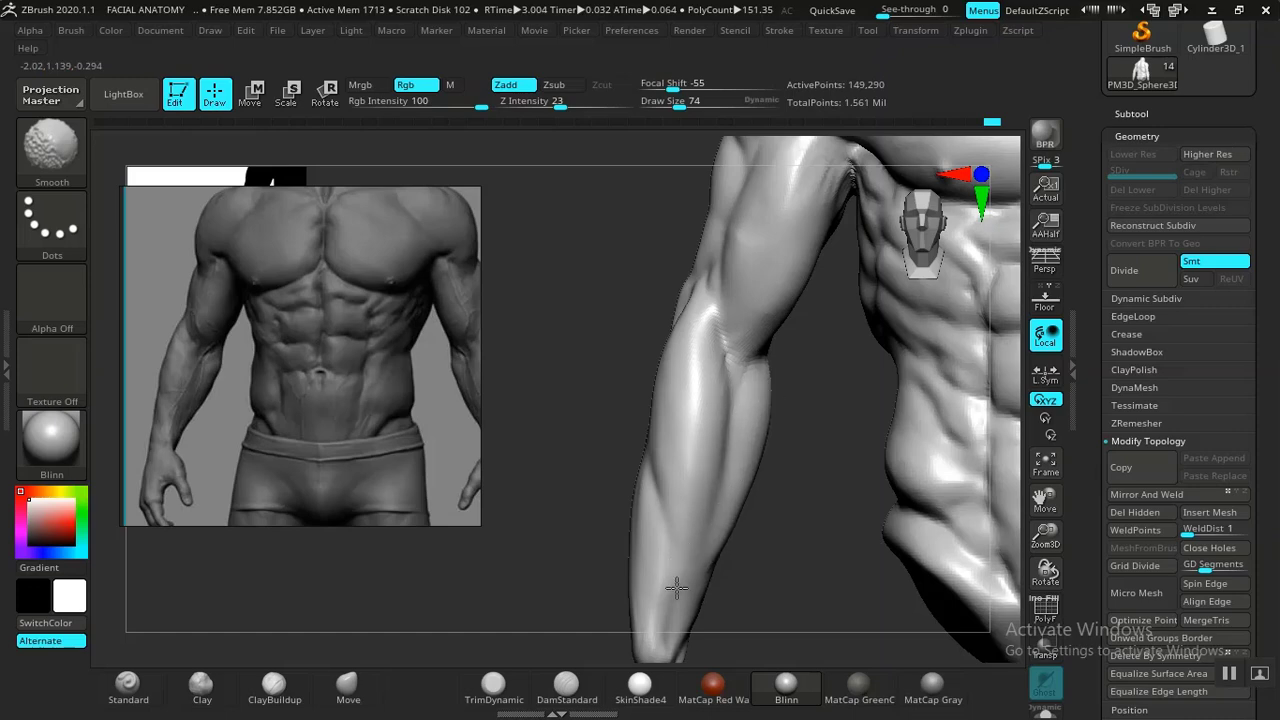
mouse_move(677, 588)
shift+mouse_down()
mouse_move(722, 541)
mouse_move(649, 469)
mouse_move(580, 460)
mouse_move(599, 485)
mouse_move(583, 503)
mouse_move(612, 532)
shift+mouse_up()
mouse_move(777, 345)
shift+mouse_down()
mouse_move(788, 317)
mouse_move(818, 460)
shift+mouse_up()
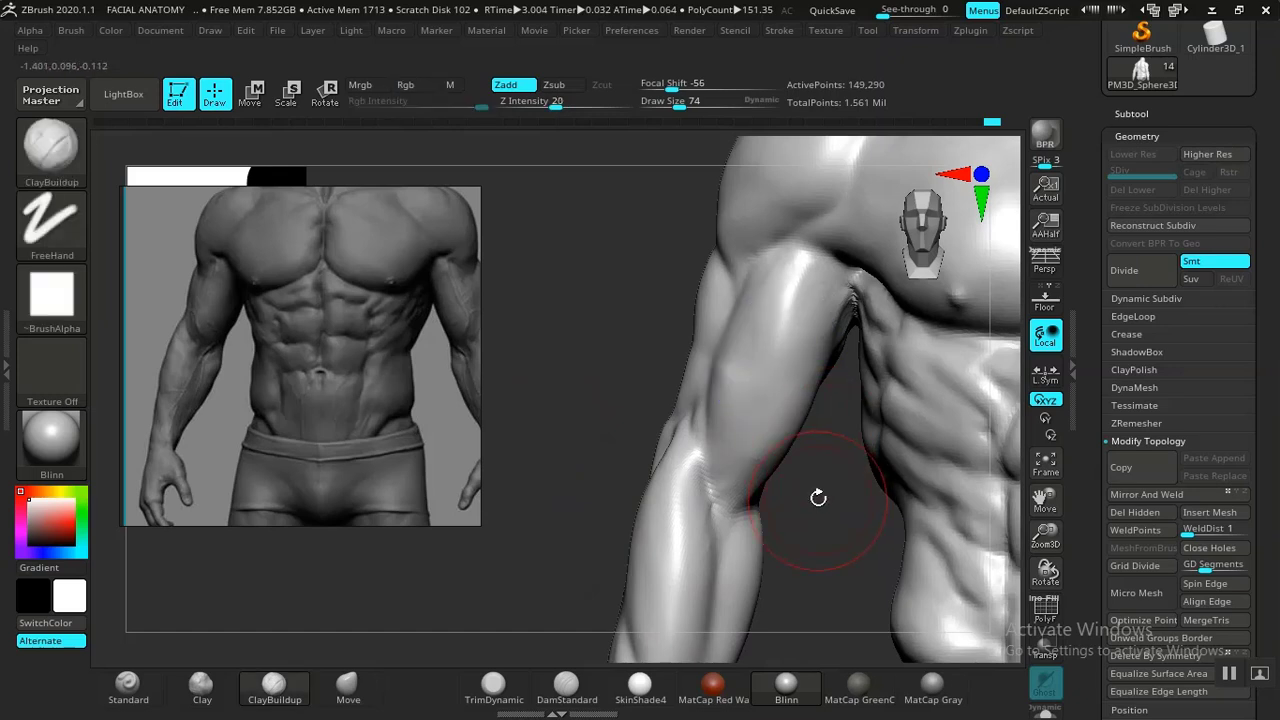
Build up the front of the deltoid with ClayBuildup and smooth its lower edge into the upper arm.
drag(843, 546, 880, 547)
alt+drag(589, 406, 584, 570)
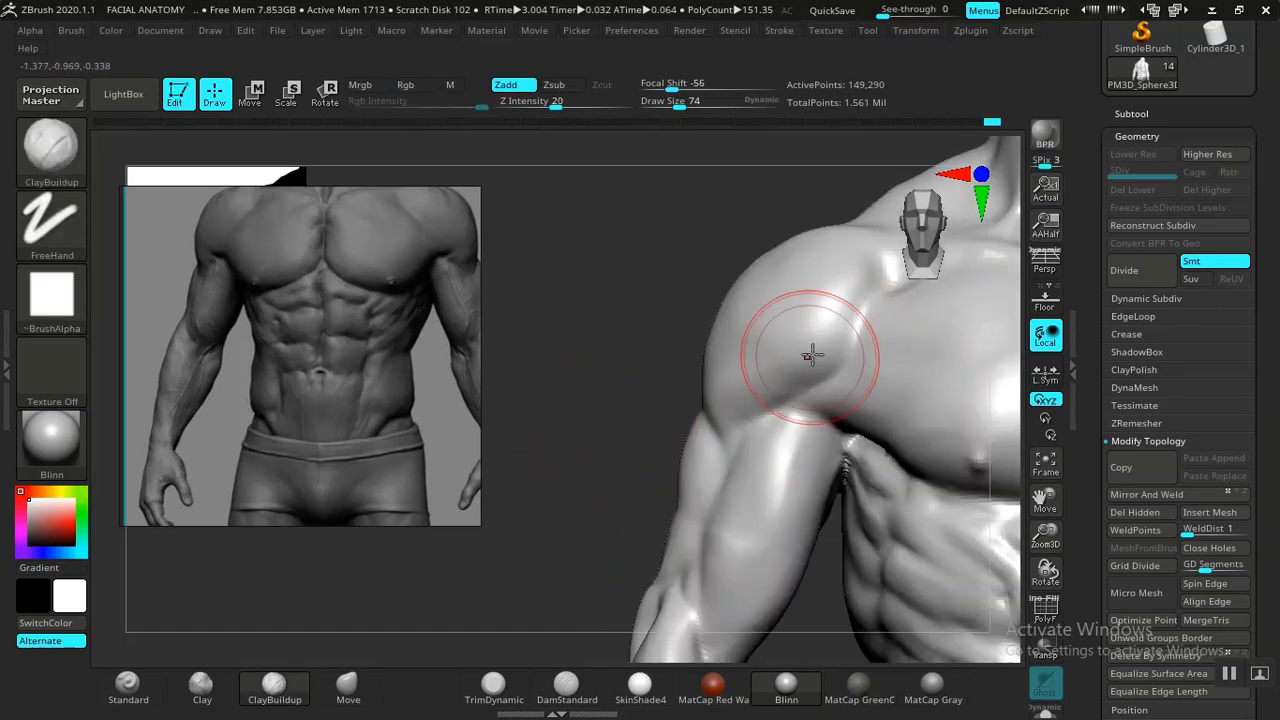
drag(810, 355, 784, 364)
mouse_move(731, 398)
shift+mouse_down()
mouse_move(757, 391)
mouse_move(731, 394)
shift+mouse_up()
Shape the bony point at the back of the elbow with ClayBuildup and smooth around it.
alt+drag(556, 372, 514, 200)
alt+drag(638, 530, 580, 435)
alt+drag(785, 612, 706, 586)
mouse_move(605, 590)
mouse_down()
mouse_move(780, 571)
mouse_move(763, 529)
mouse_move(781, 507)
mouse_move(829, 557)
mouse_move(786, 429)
mouse_move(814, 491)
mouse_move(817, 422)
mouse_move(640, 466)
mouse_up()
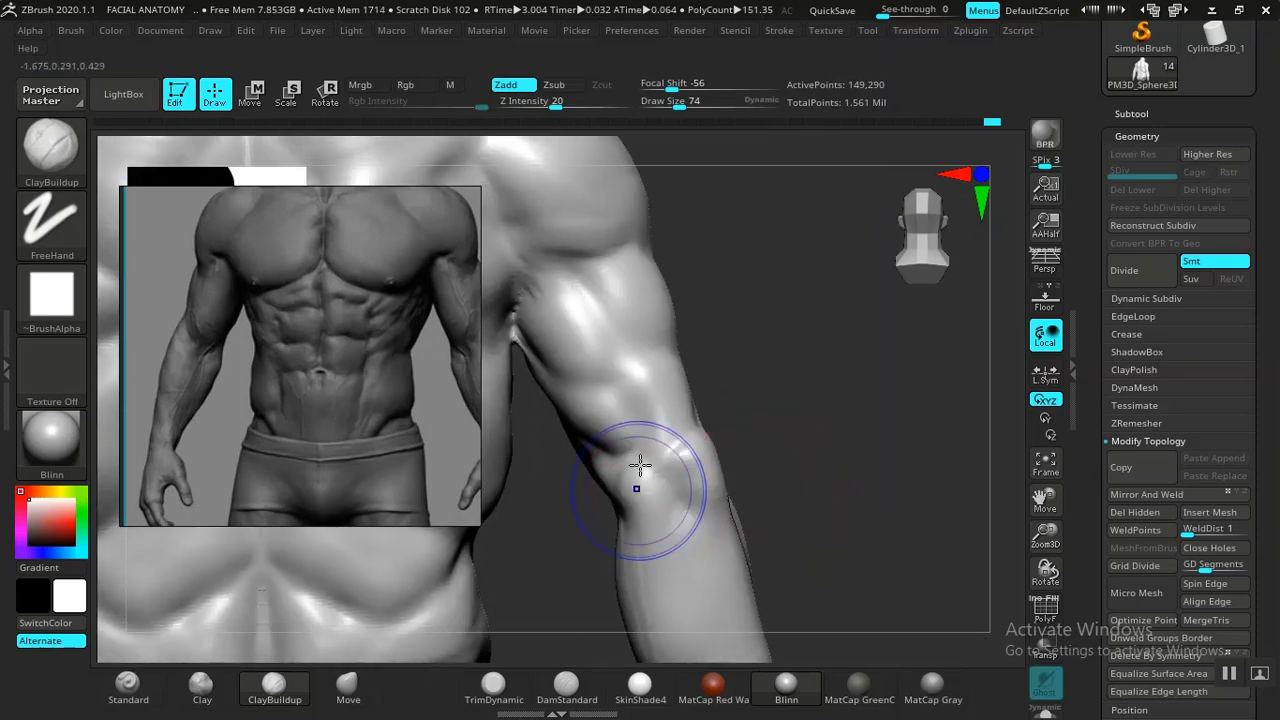
key(shift)
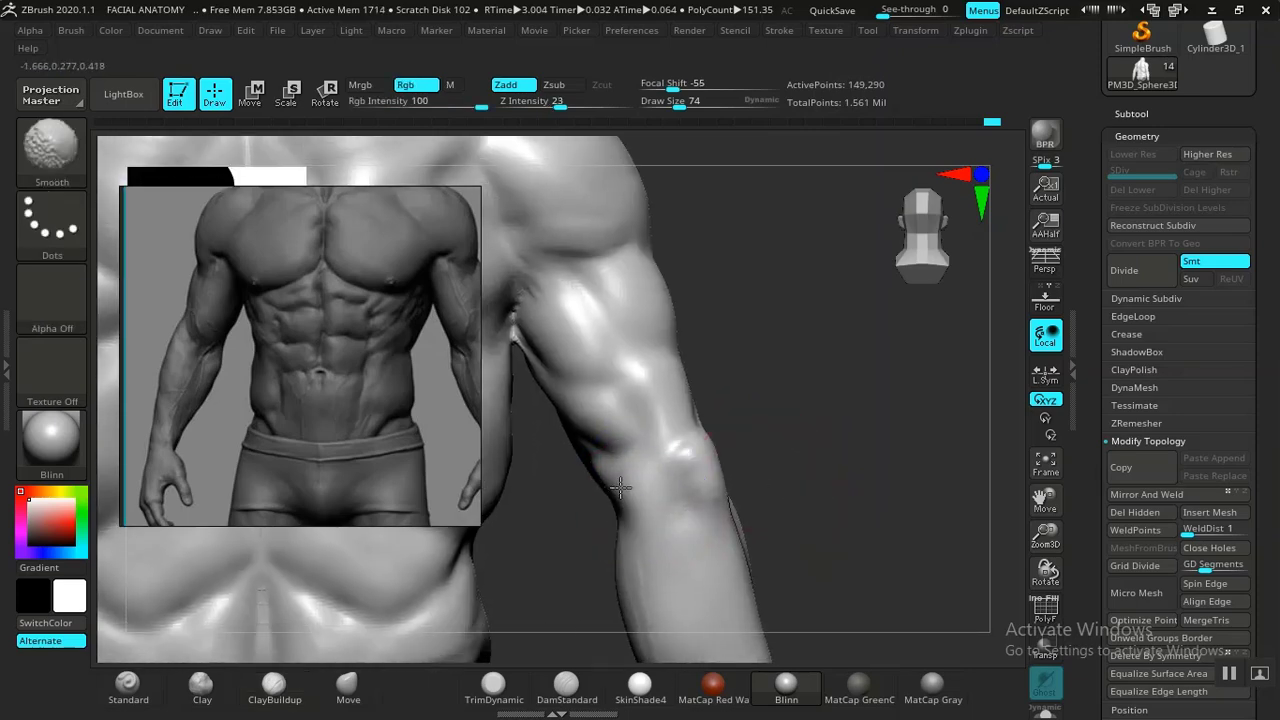
Refine the inner and outer sides of the elbow with ClayBuildup and blend them into the forearm by smoothing.
mouse_move(783, 484)
mouse_down()
mouse_move(851, 454)
mouse_move(791, 471)
mouse_move(812, 456)
mouse_move(843, 497)
mouse_move(894, 466)
mouse_move(686, 467)
mouse_up()
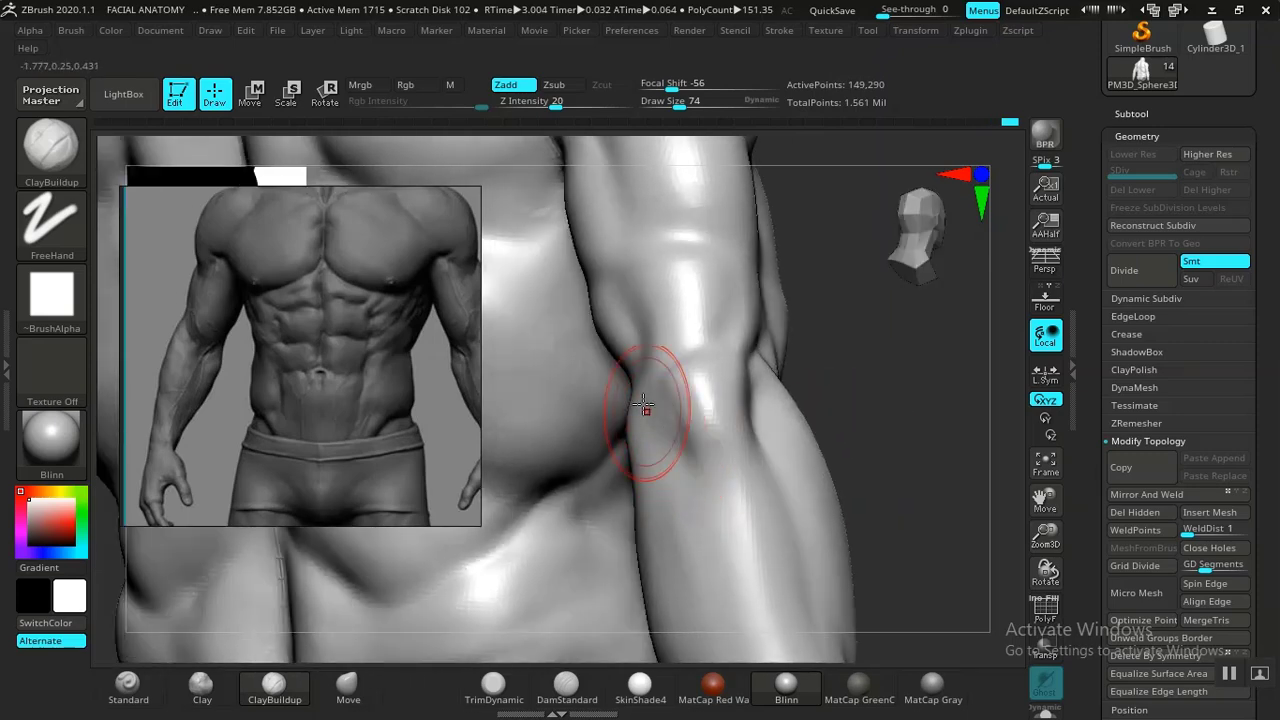
key(shift)
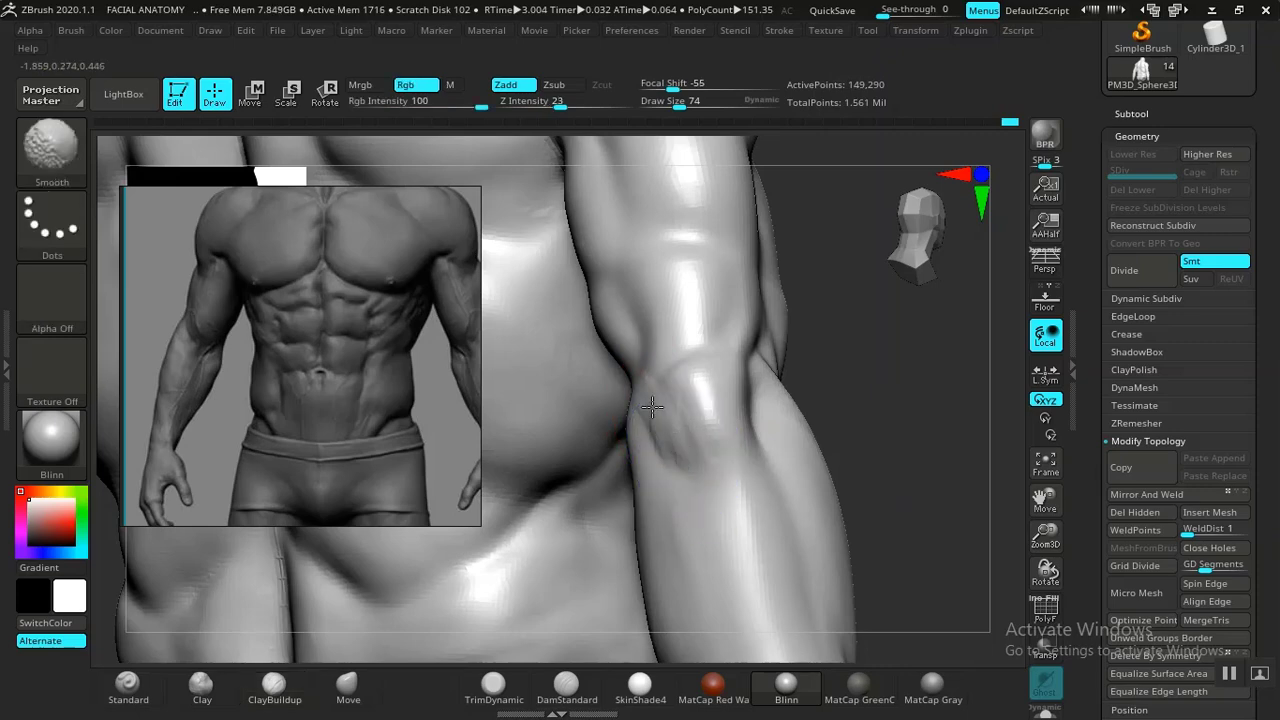
drag(871, 429, 790, 443)
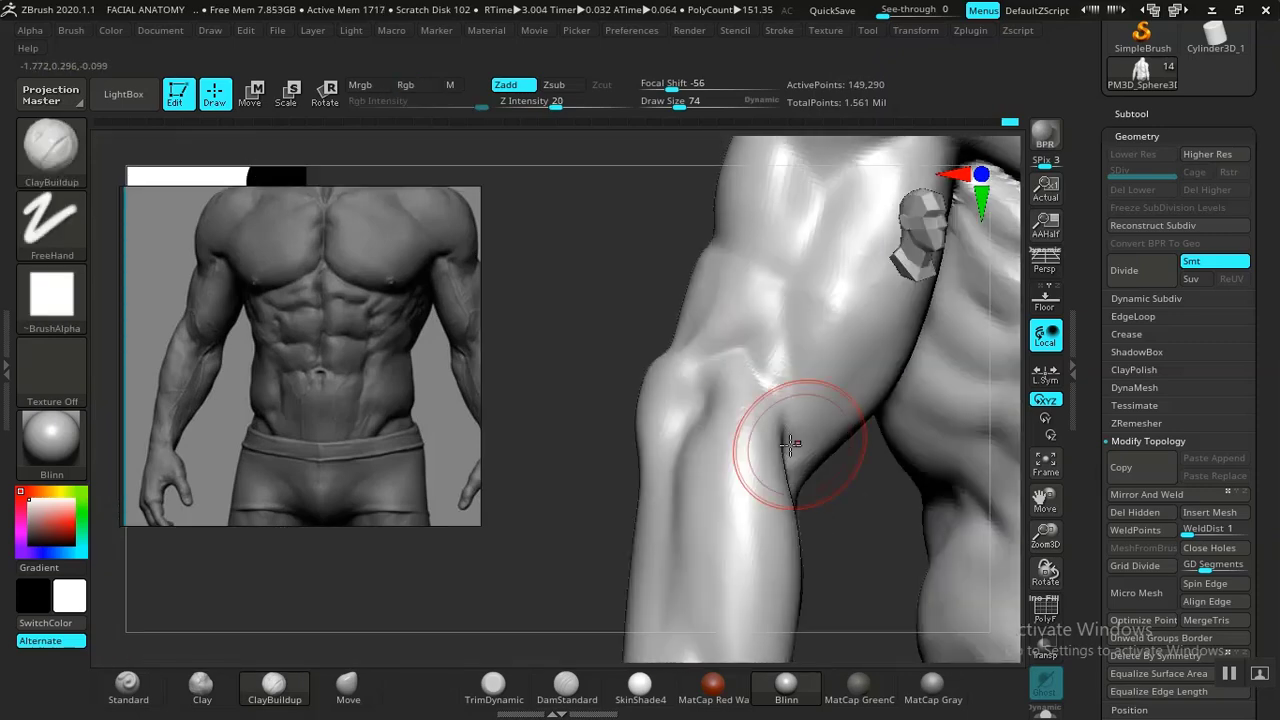
key(shift)
mouse_move(590, 335)
mouse_down()
mouse_move(520, 320)
mouse_move(580, 460)
mouse_up()
mouse_move(600, 530)
mouse_down()
mouse_move(505, 506)
mouse_move(574, 526)
mouse_move(737, 509)
mouse_move(760, 486)
mouse_move(812, 484)
mouse_up()
alt+drag(812, 484, 868, 472)
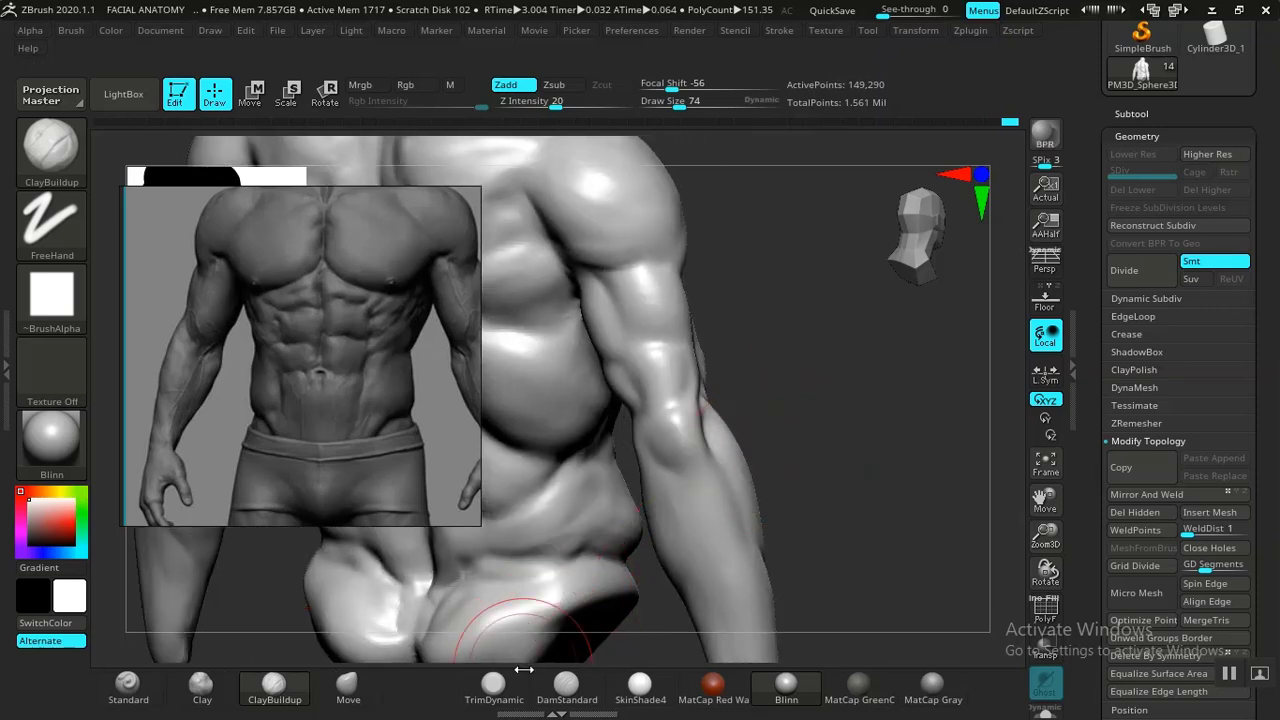
Adjust the shape of the arm around the elbow from behind with the Move brush.
click(566, 688)
click(348, 686)
mouse_move(486, 606)
mouse_down()
mouse_move(735, 457)
mouse_move(685, 452)
mouse_up()
alt+drag(906, 500, 794, 366)
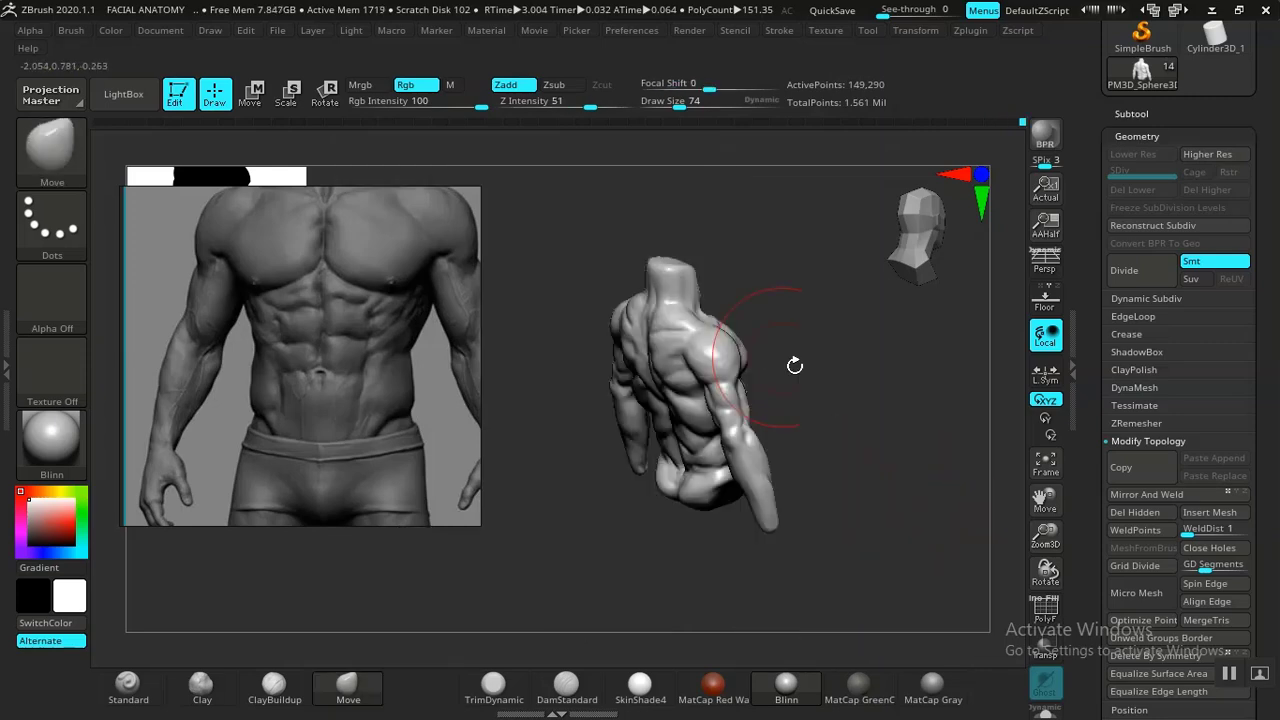
drag(890, 446, 826, 443)
Smooth the biceps and outer upper arm from the front, checking the overall arm proportions against the reference.
mouse_move(732, 573)
mouse_down()
mouse_move(592, 547)
mouse_move(580, 598)
mouse_up()
alt+drag(557, 520, 588, 585)
mouse_move(699, 373)
shift+mouse_down()
mouse_move(684, 402)
mouse_move(694, 385)
shift+mouse_up()
shift+drag(771, 399, 757, 382)
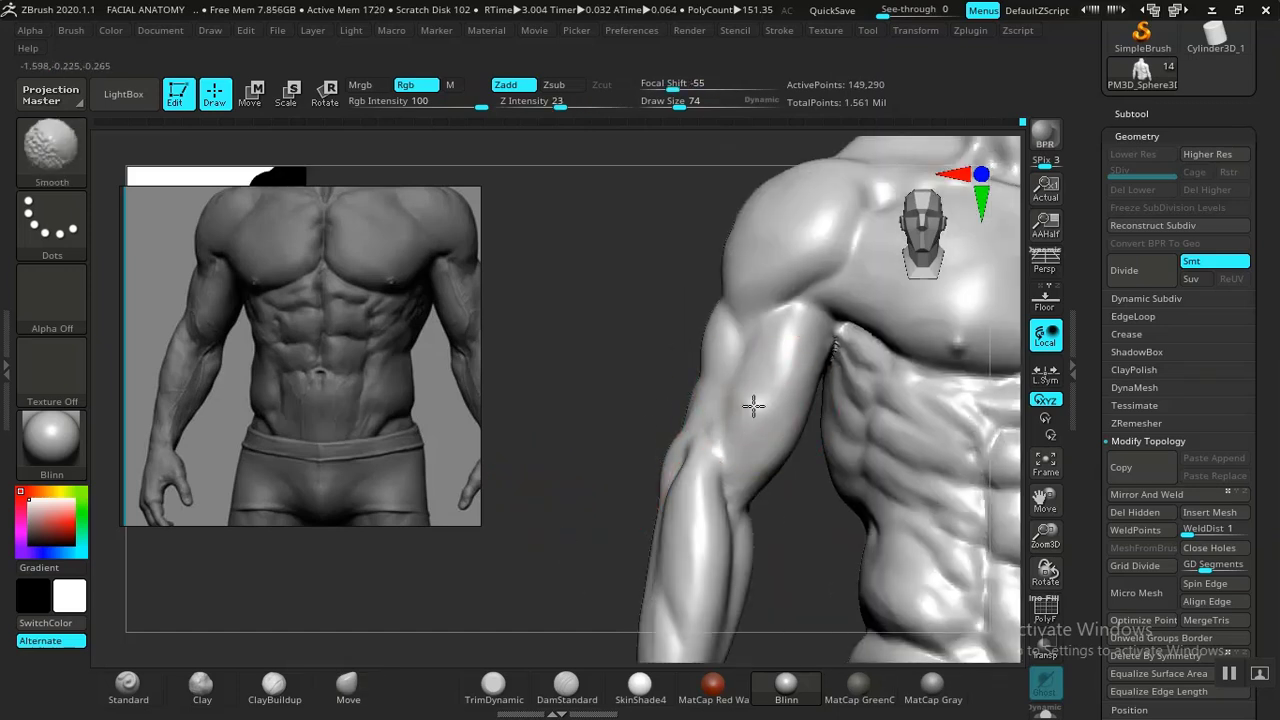
alt+drag(558, 441, 543, 372)
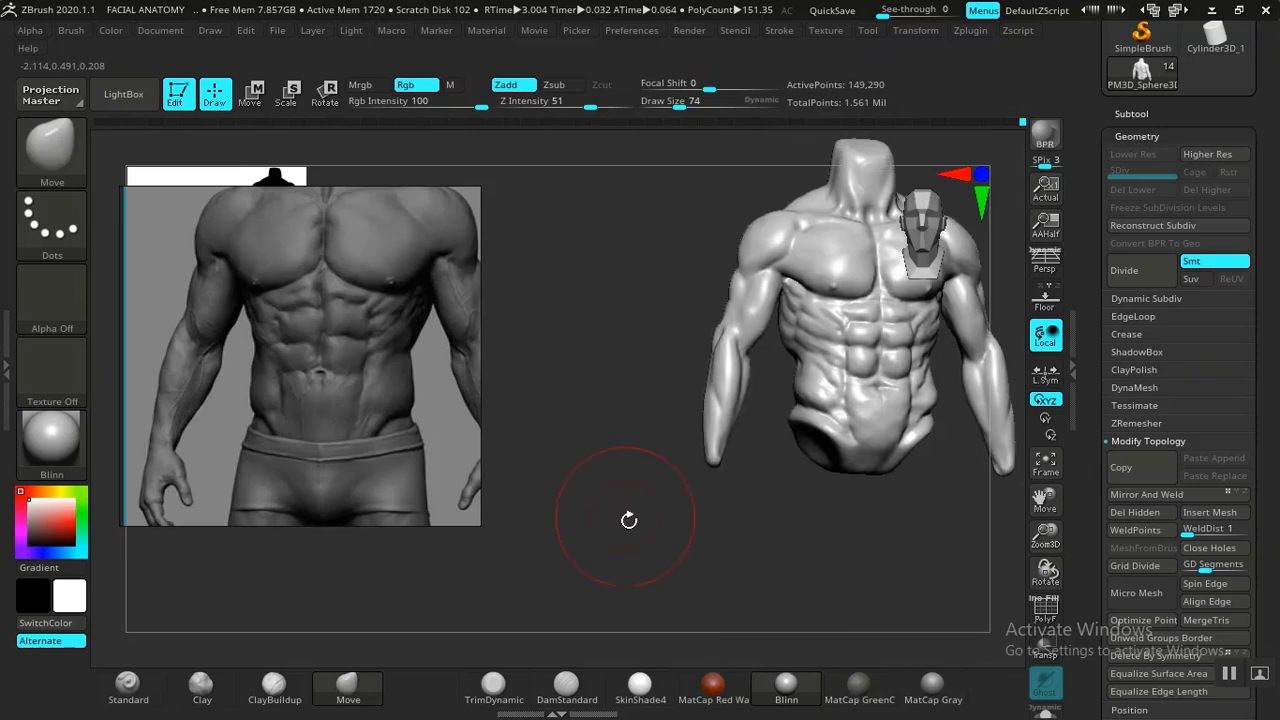